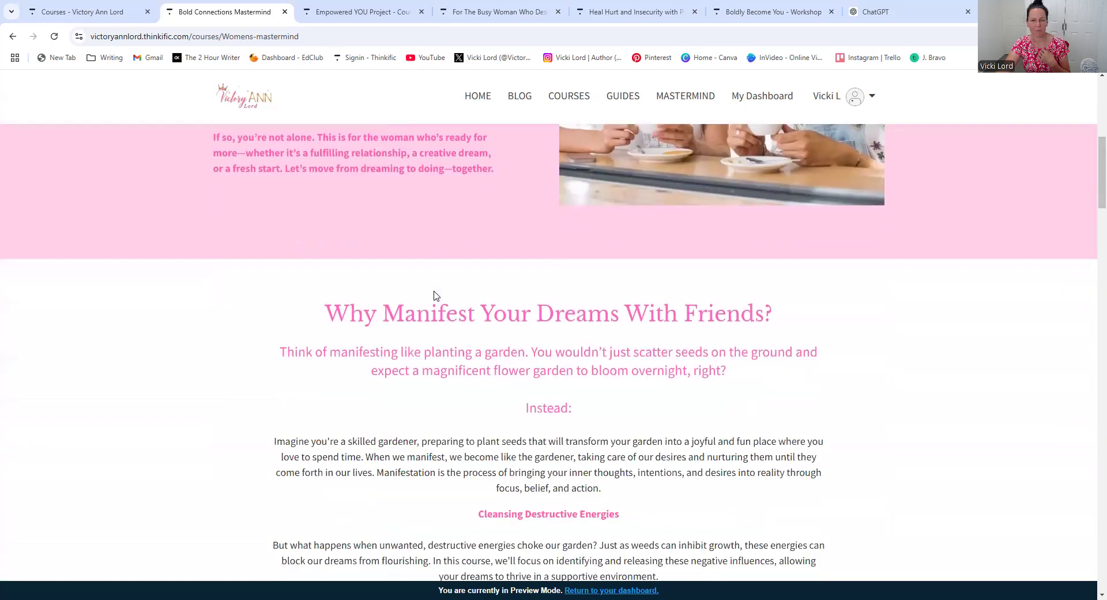
Step: Review the opening headline and introduction of the Bold Connections Mastermind sales page
scroll(434, 295, down, 1)
scroll(436, 291, up, 2)
scroll(436, 290, up, 5)
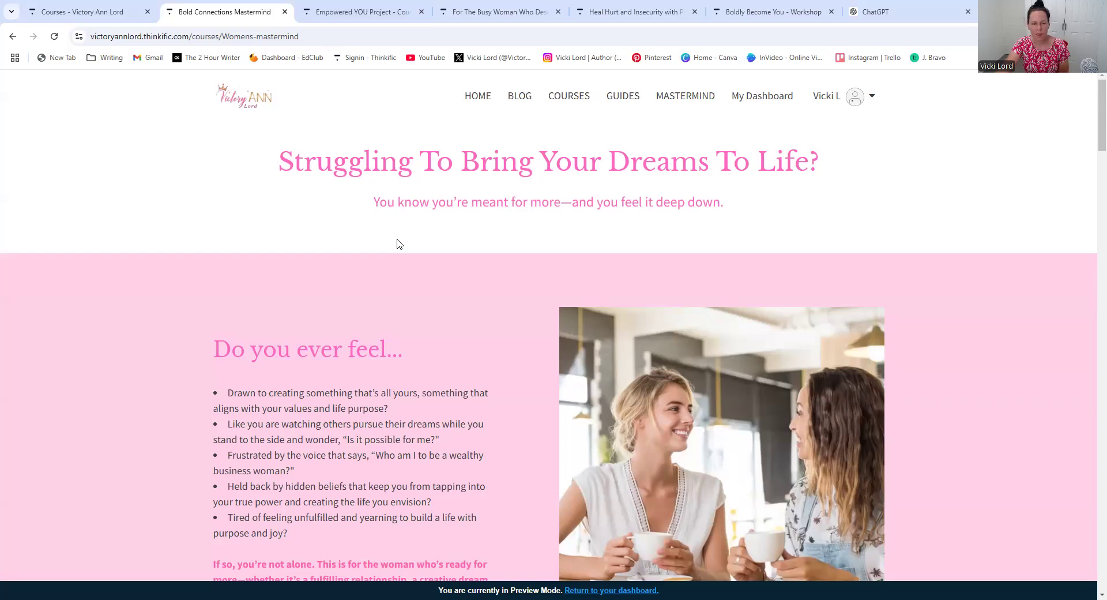
scroll(398, 243, down, 2)
scroll(284, 266, up, 2)
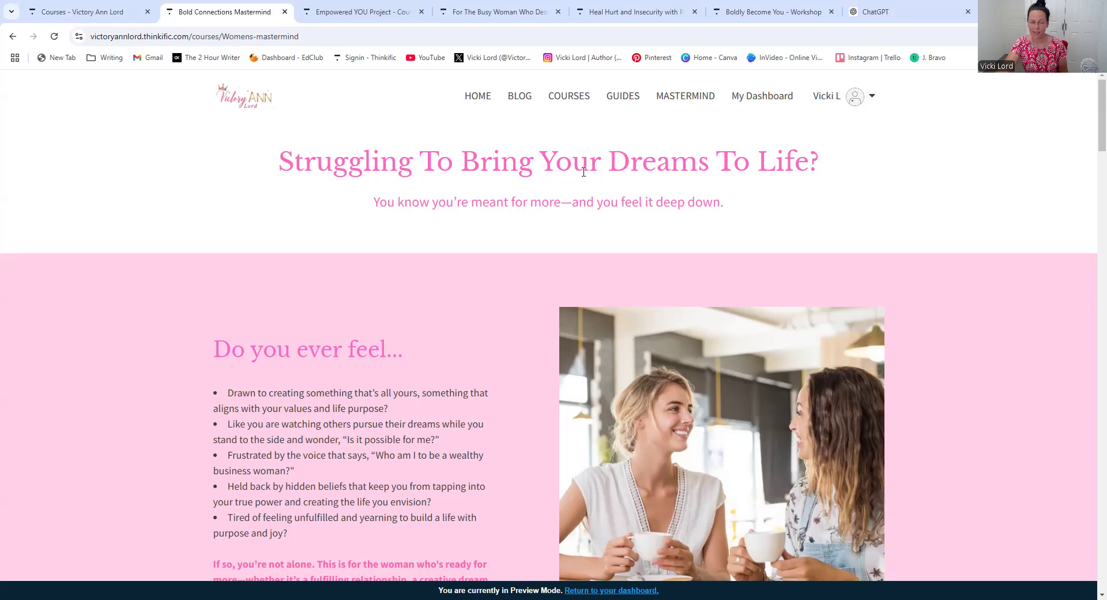
scroll(508, 335, down, 3)
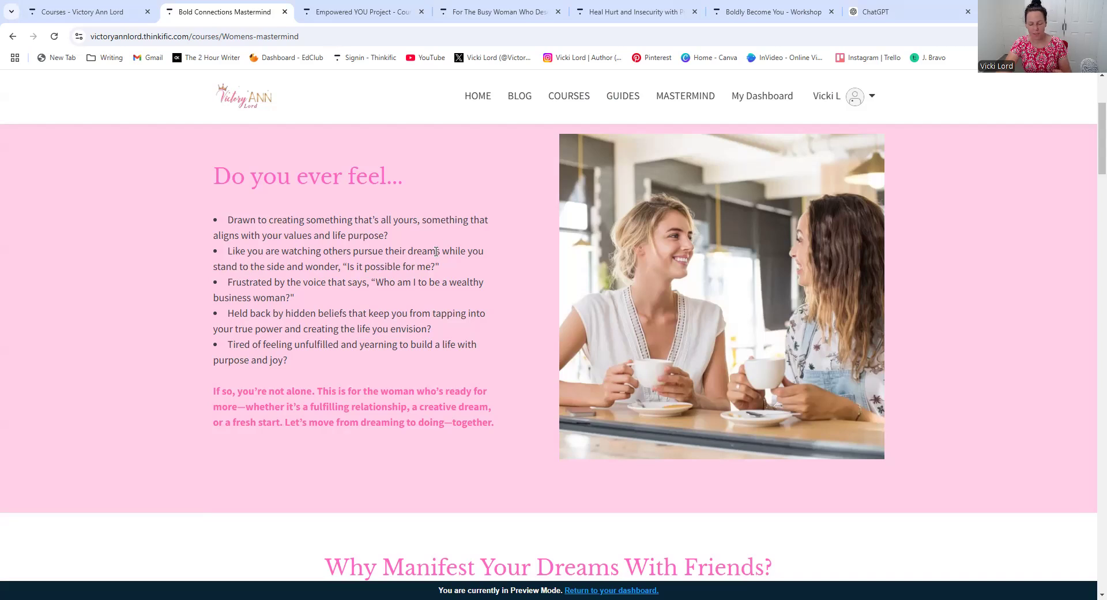
scroll(500, 247, up, 3)
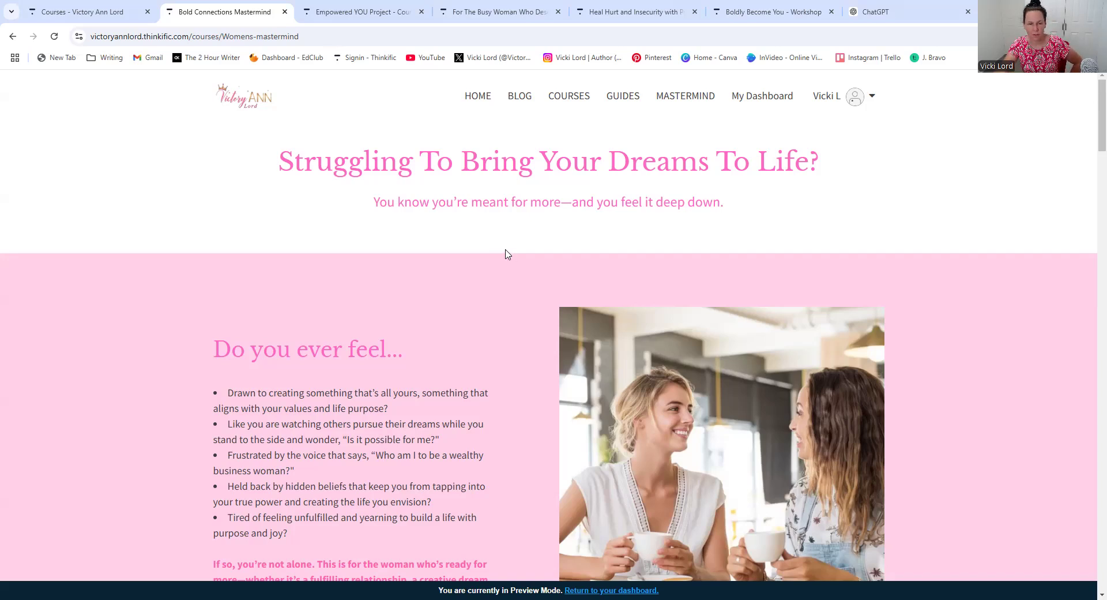
Step: Examine the "Do you ever feel..." pain-point list and how it leads into the "Why Manifest Your Dreams With Friends?" section
scroll(506, 335, down, 2)
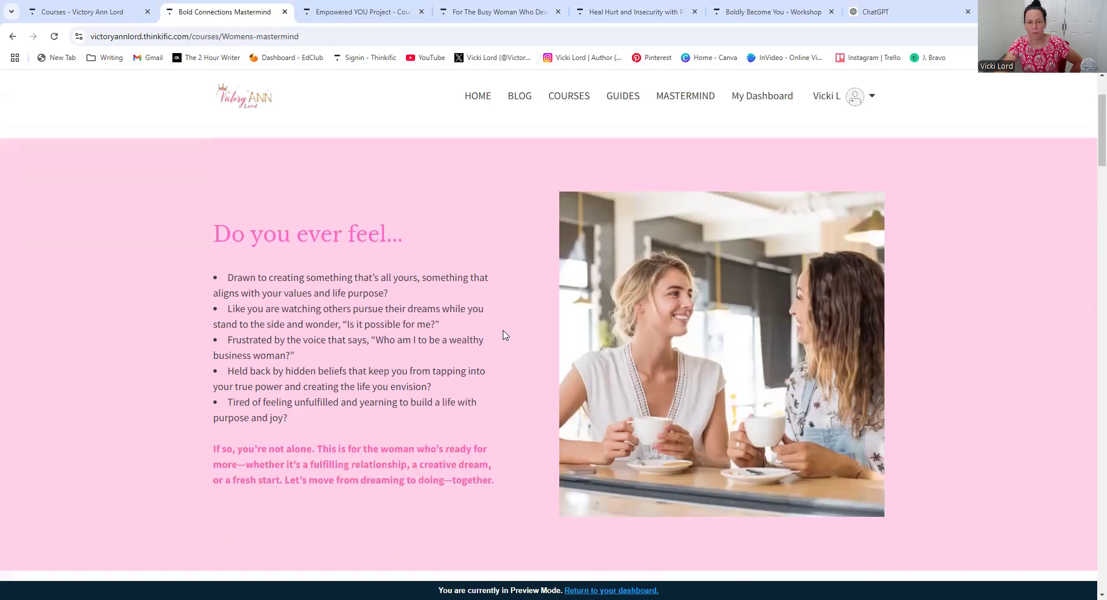
scroll(505, 335, down, 1)
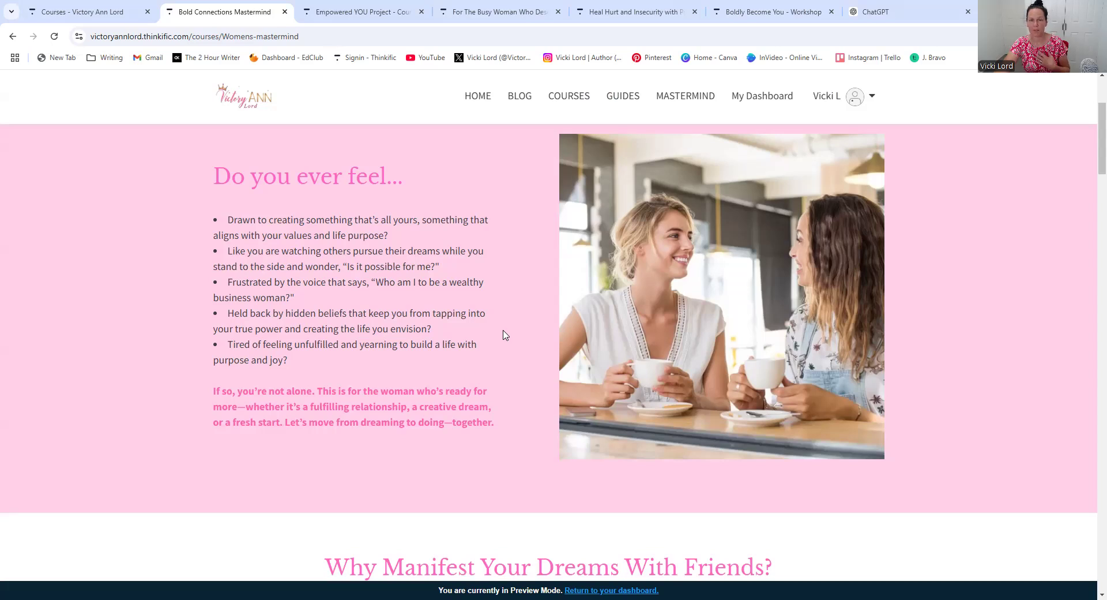
scroll(524, 349, down, 1)
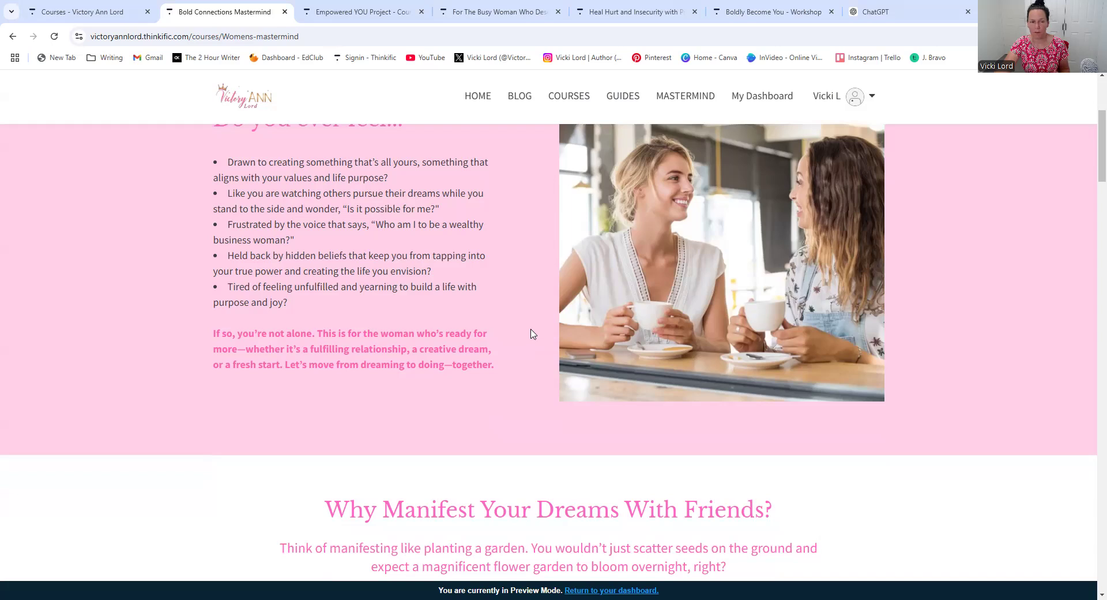
scroll(532, 336, down, 1)
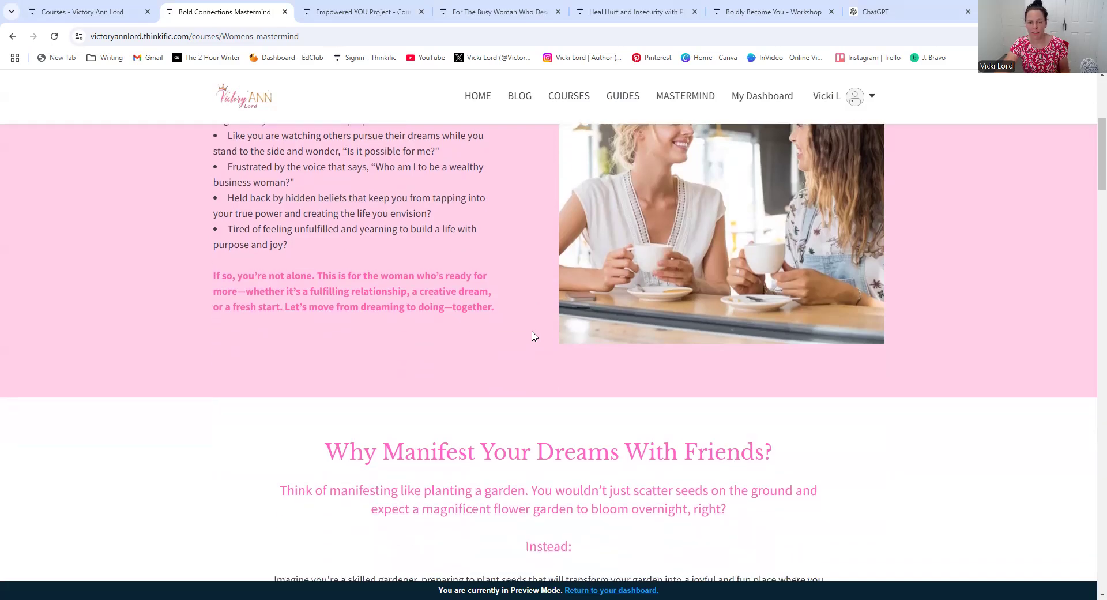
scroll(532, 335, down, 1)
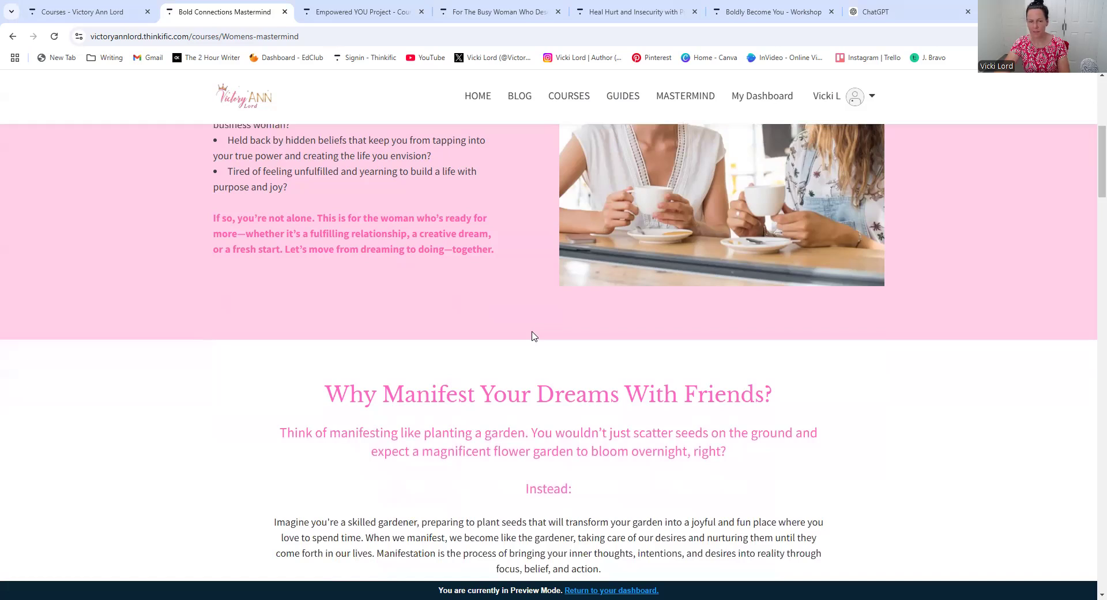
scroll(532, 335, up, 3)
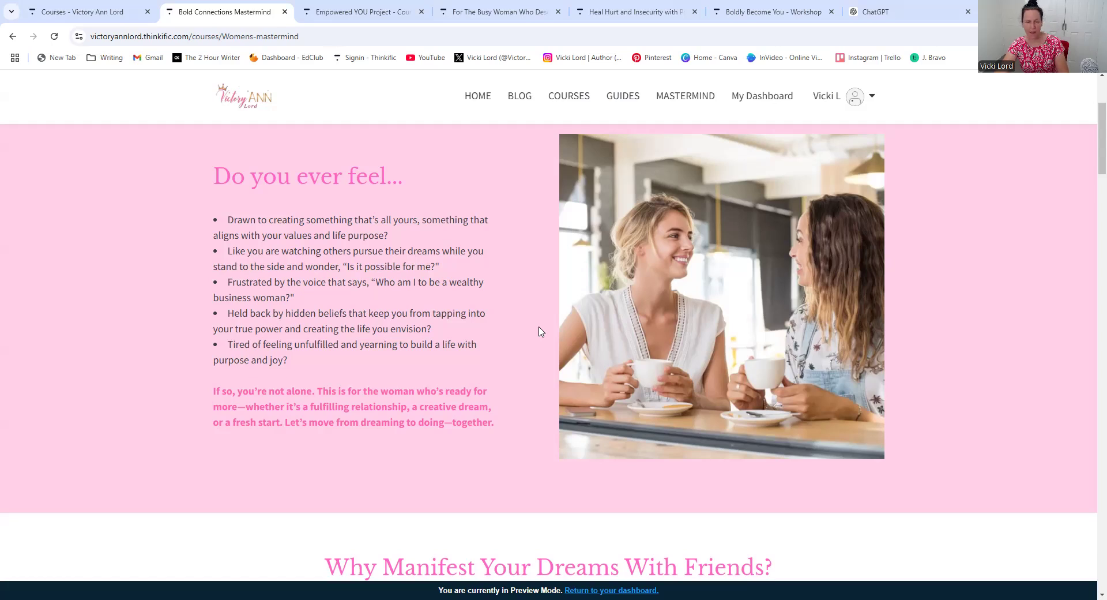
scroll(540, 329, down, 2)
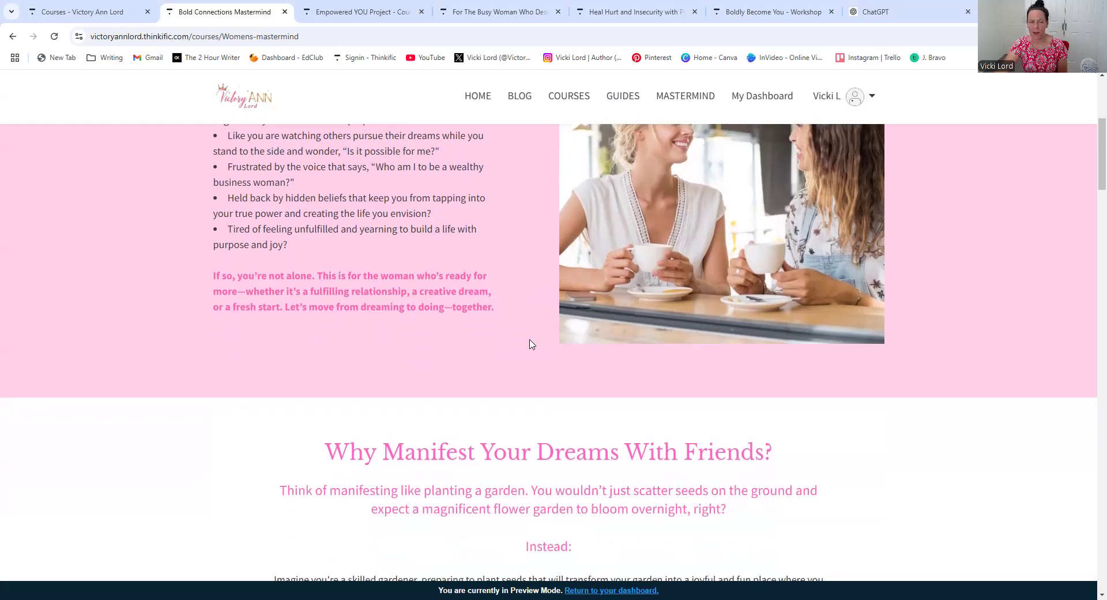
scroll(564, 380, down, 2)
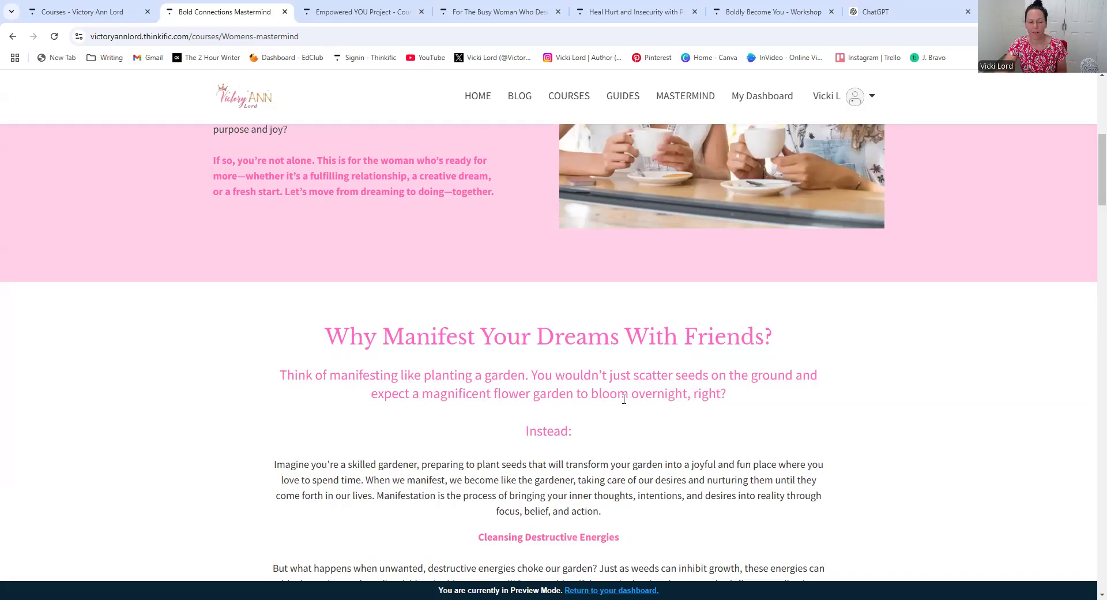
scroll(636, 401, down, 1)
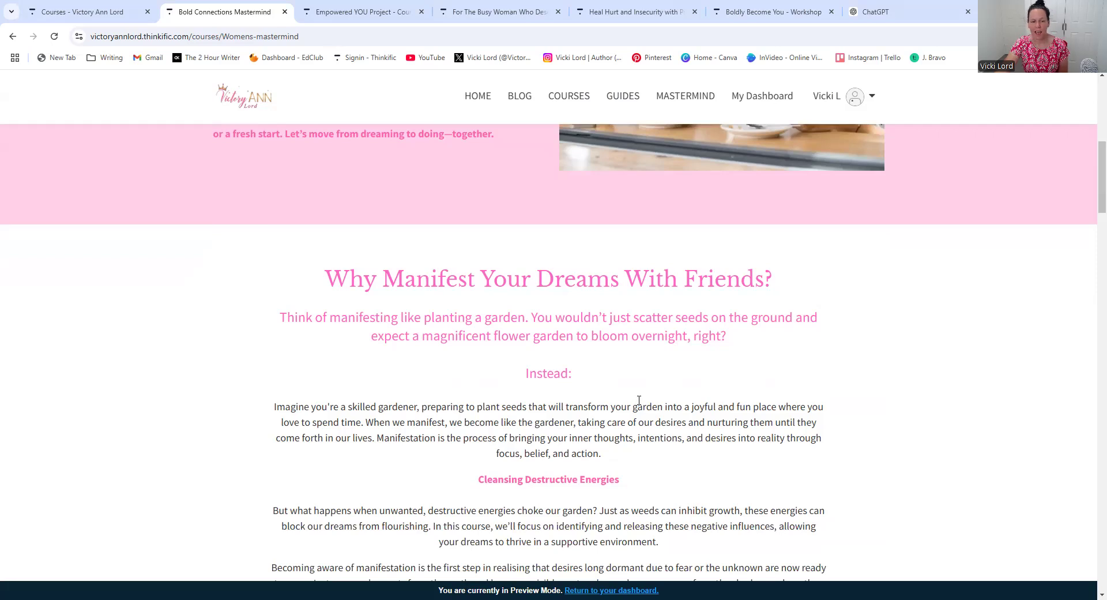
scroll(639, 399, up, 7)
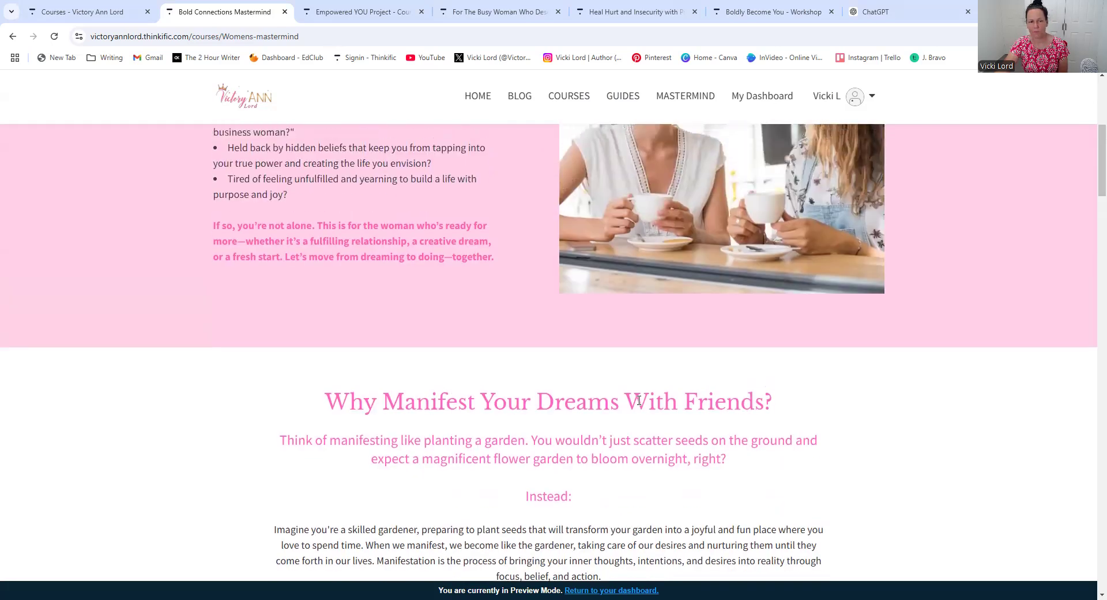
scroll(639, 400, up, 1)
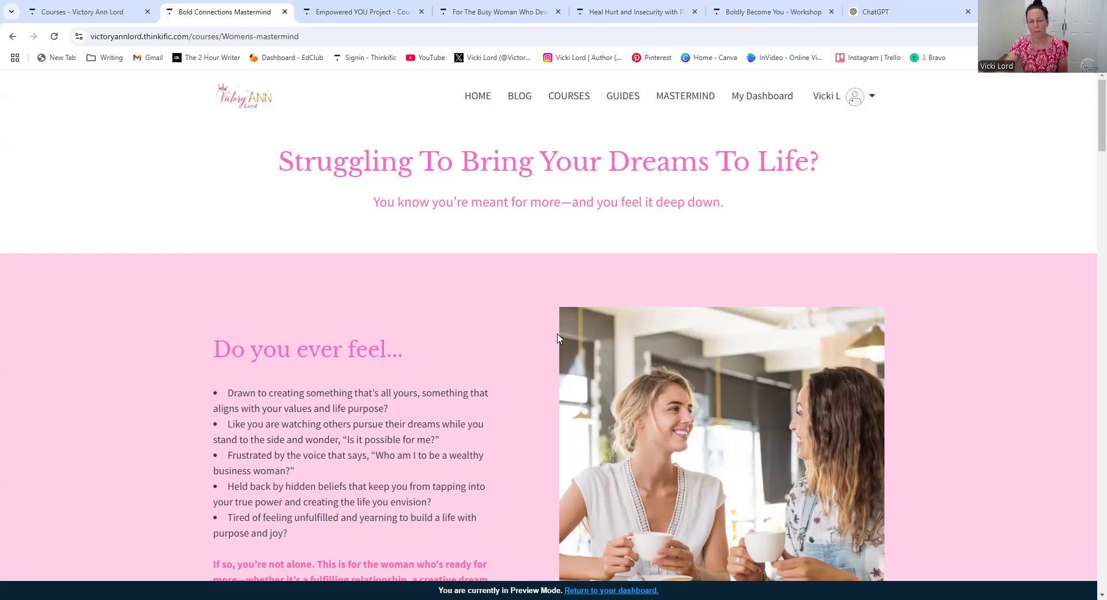
scroll(553, 340, down, 1)
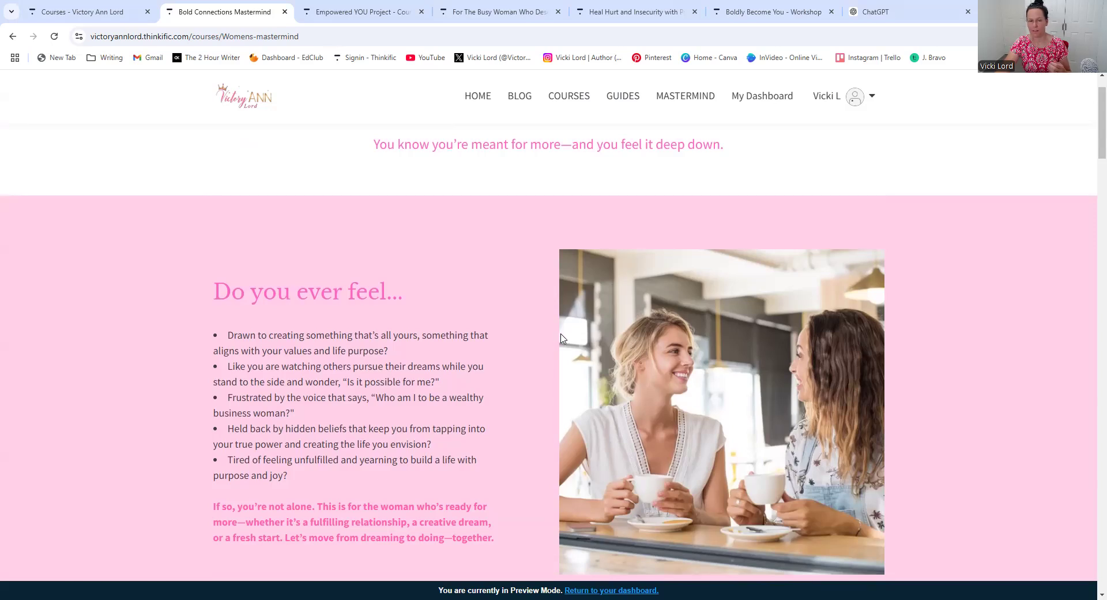
scroll(562, 338, down, 1)
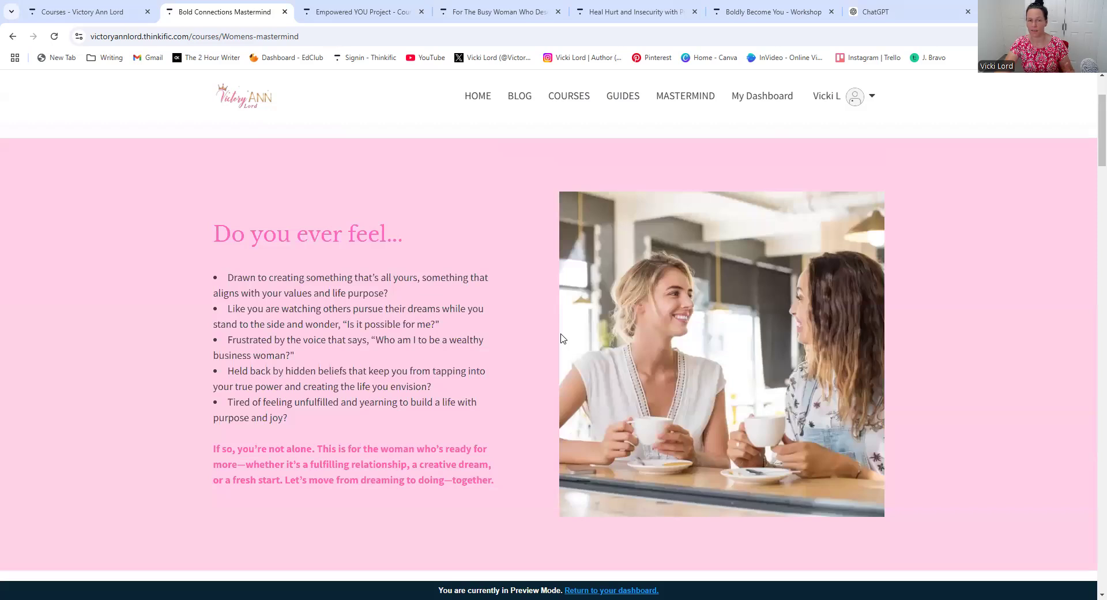
Step: Read the gardening analogy and the "Cleansing Destructive Energies" text under "Why Manifest Your Dreams With Friends?"
scroll(562, 338, down, 6)
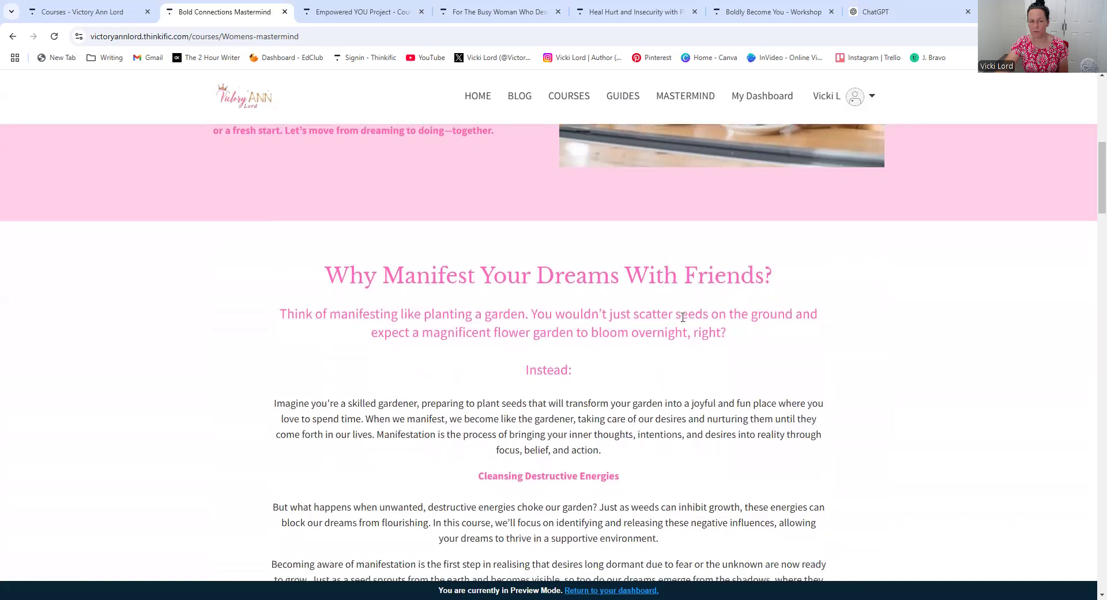
scroll(683, 319, down, 1)
scroll(683, 322, down, 1)
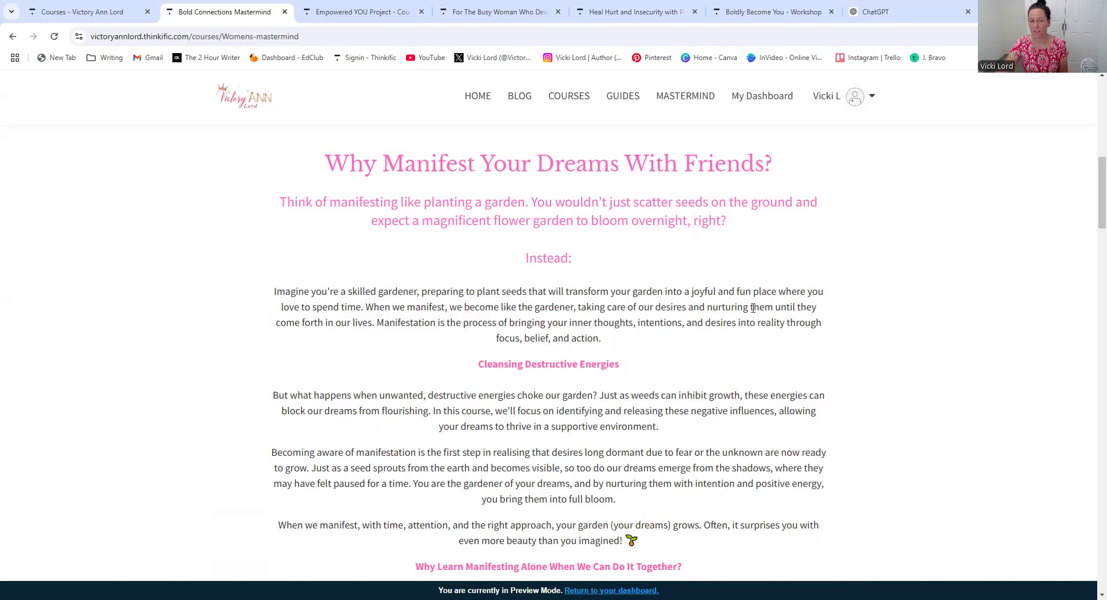
scroll(754, 308, down, 1)
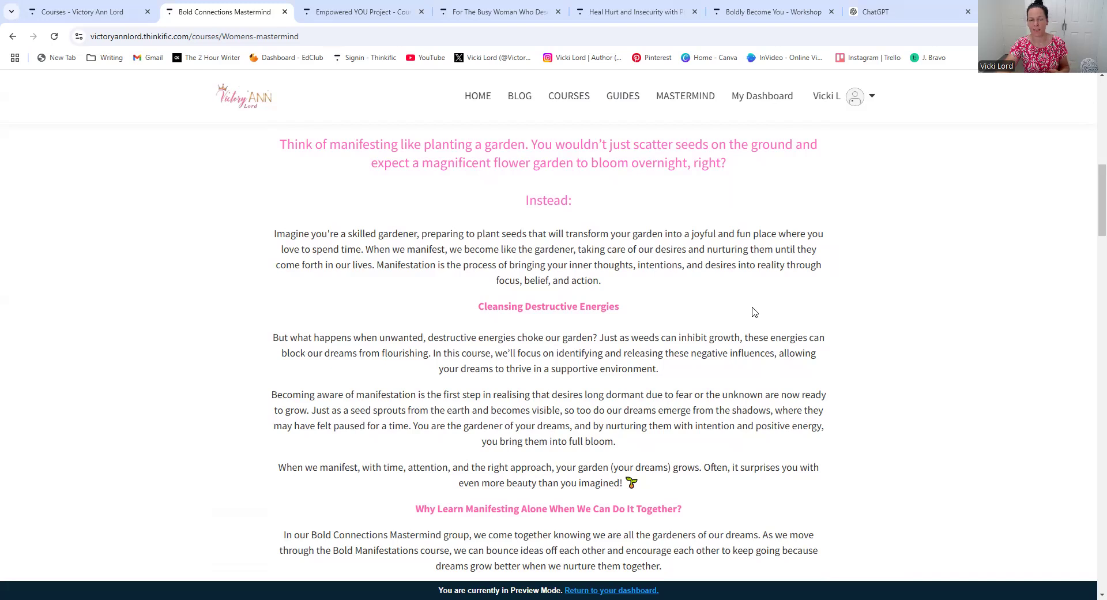
scroll(865, 288, down, 1)
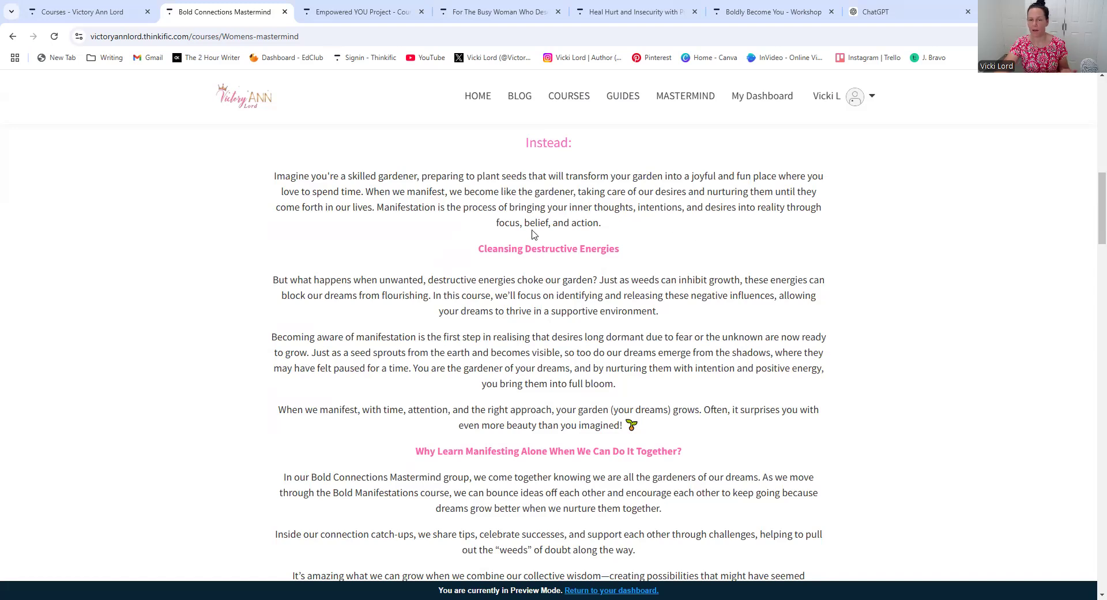
scroll(753, 271, down, 1)
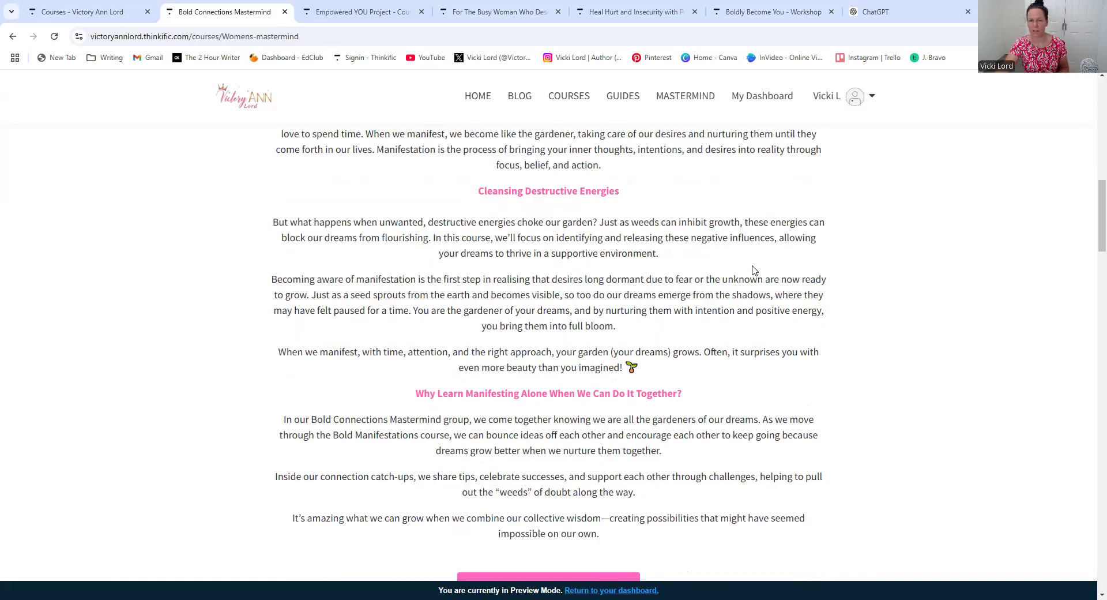
scroll(753, 269, down, 2)
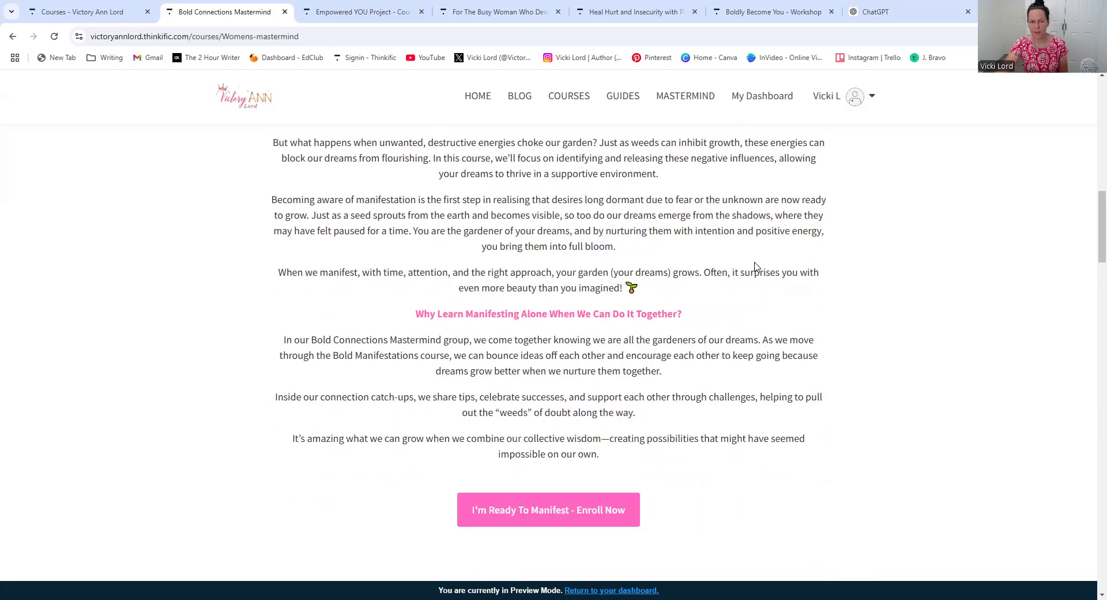
scroll(756, 268, up, 2)
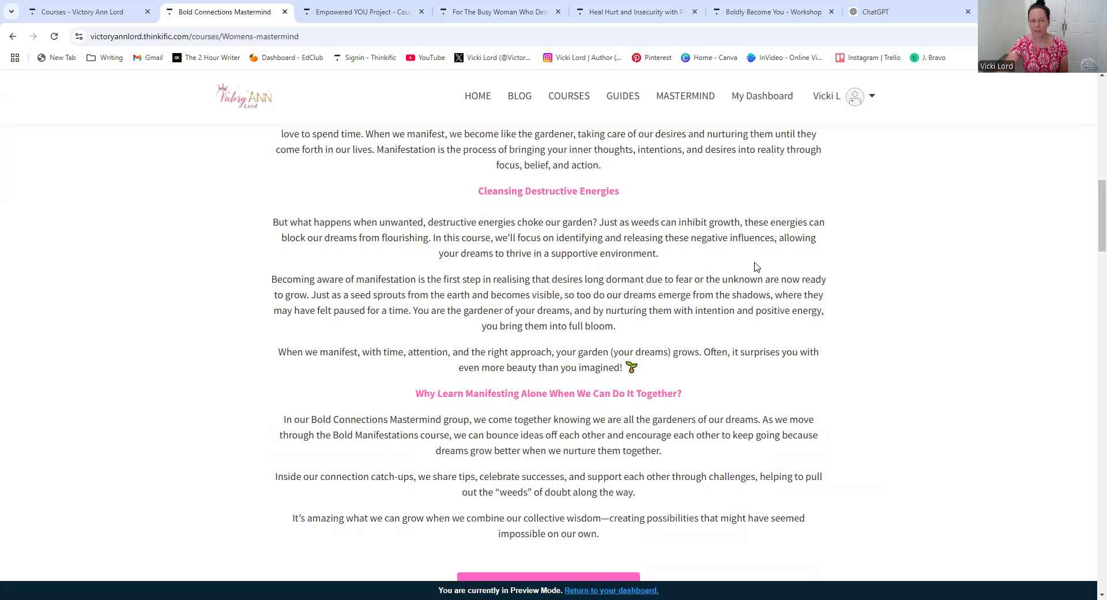
scroll(757, 265, up, 1)
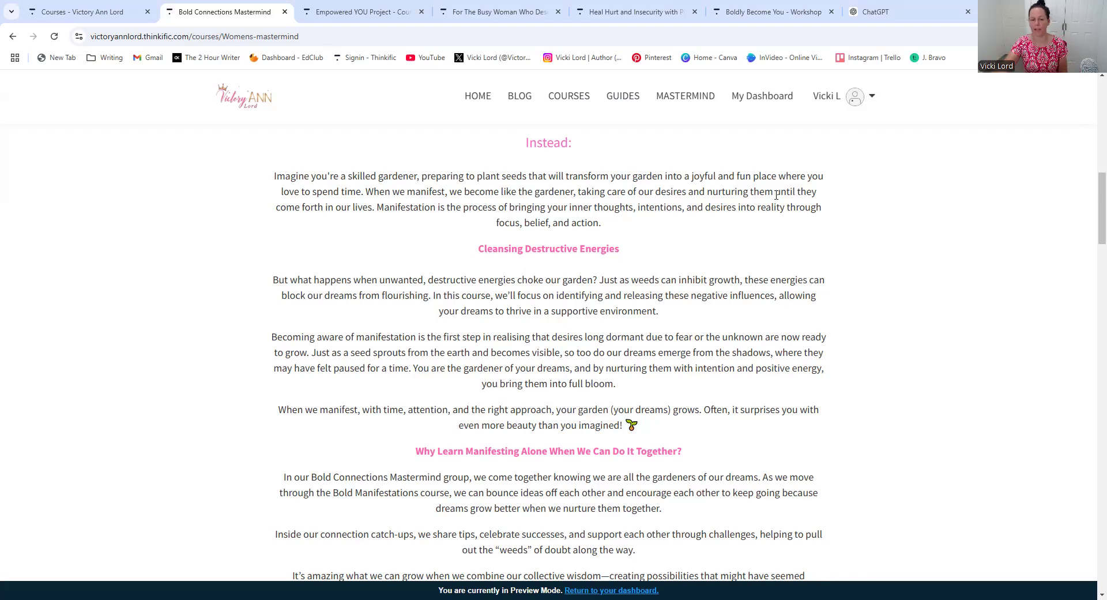
Step: Review the "Why Learn Manifesting Alone" text, the enrolment call to action and the "What You'll Experience Over 6 Weeks" overview
scroll(777, 195, down, 2)
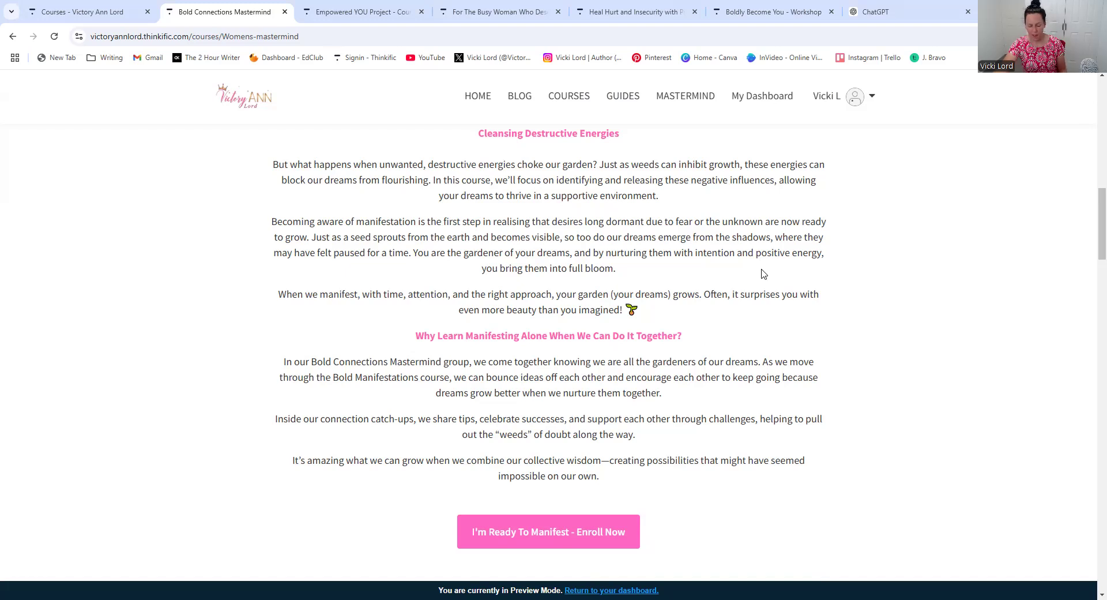
scroll(764, 276, down, 1)
scroll(763, 277, down, 1)
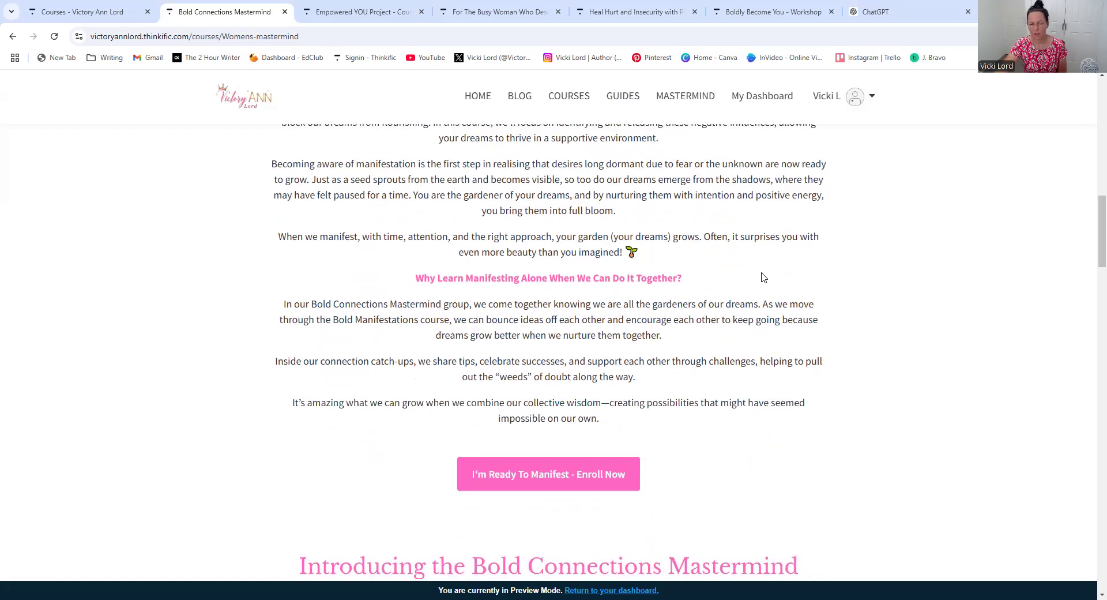
scroll(764, 277, down, 1)
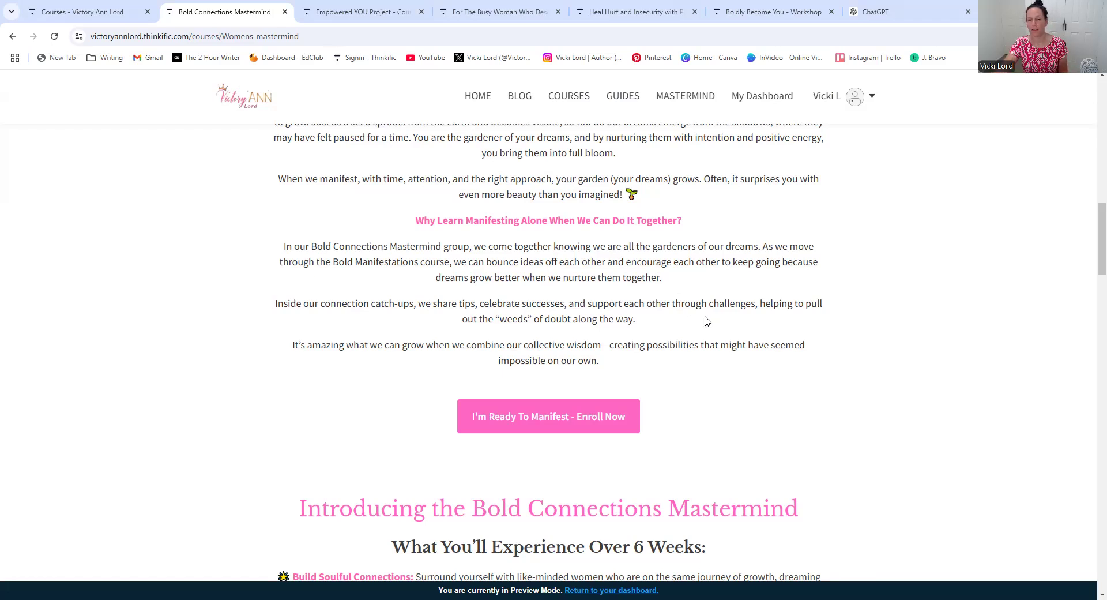
scroll(709, 319, down, 2)
scroll(710, 318, down, 2)
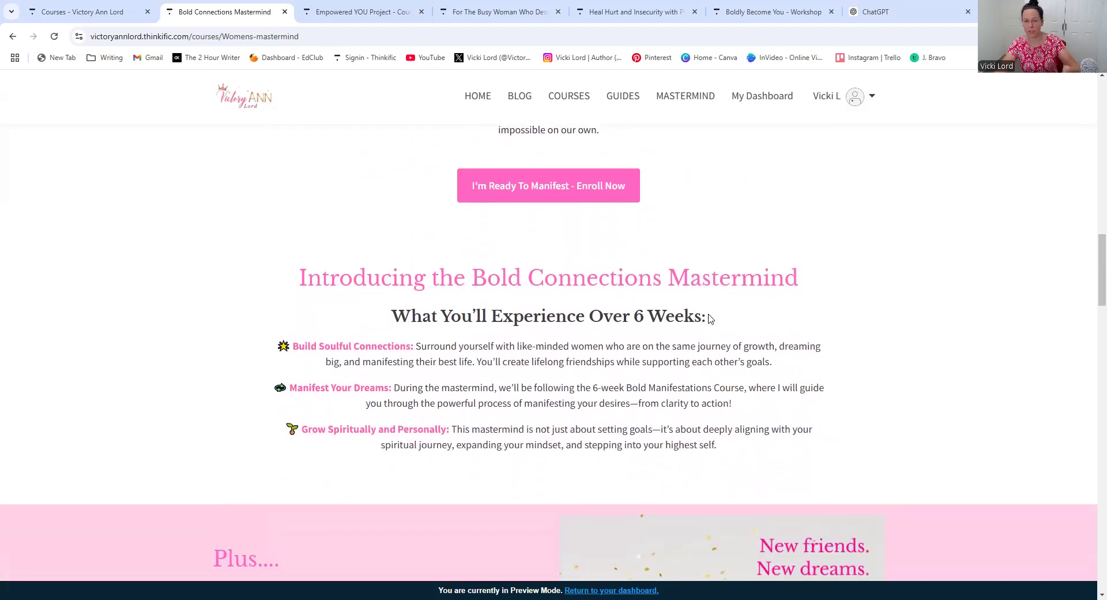
scroll(710, 319, down, 2)
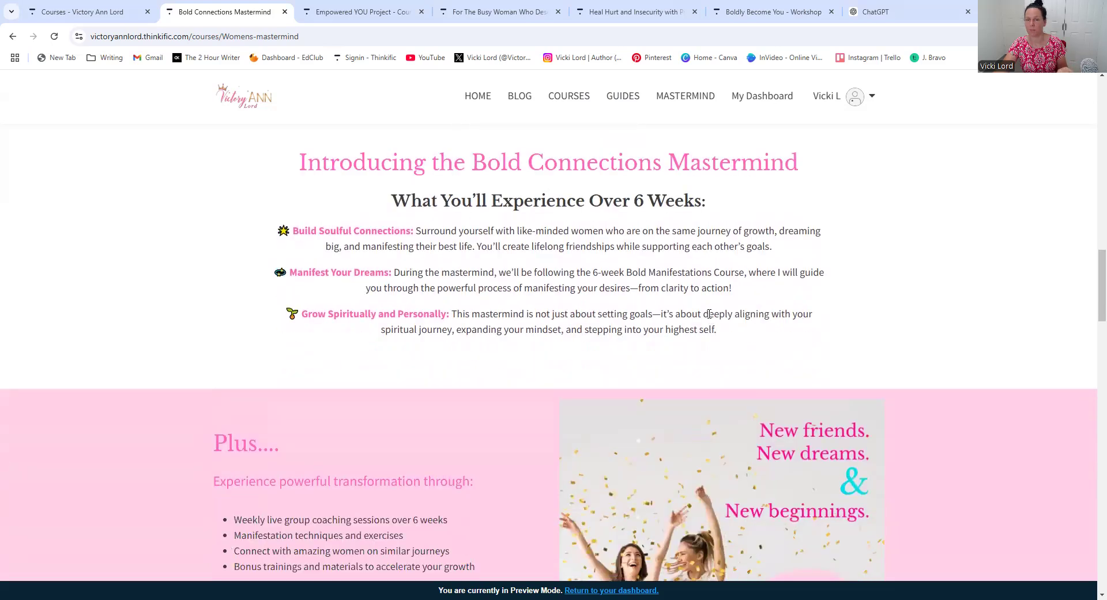
Step: Examine the "Plus...." benefits list and the "Imagine Waking Up Each Day..." section with its call to join the next round
scroll(710, 314, down, 4)
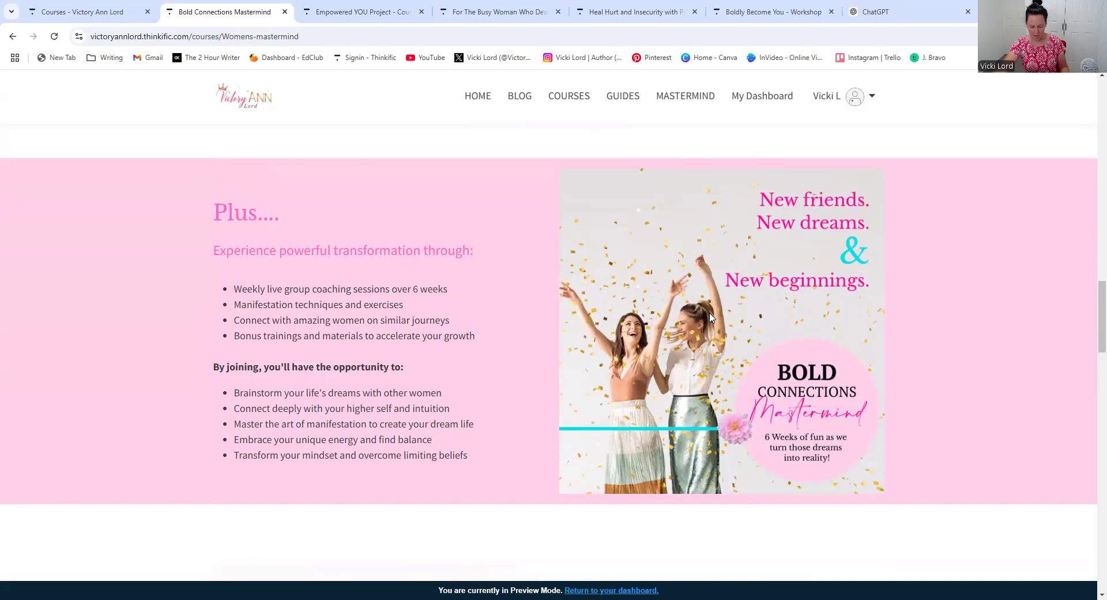
scroll(711, 318, down, 1)
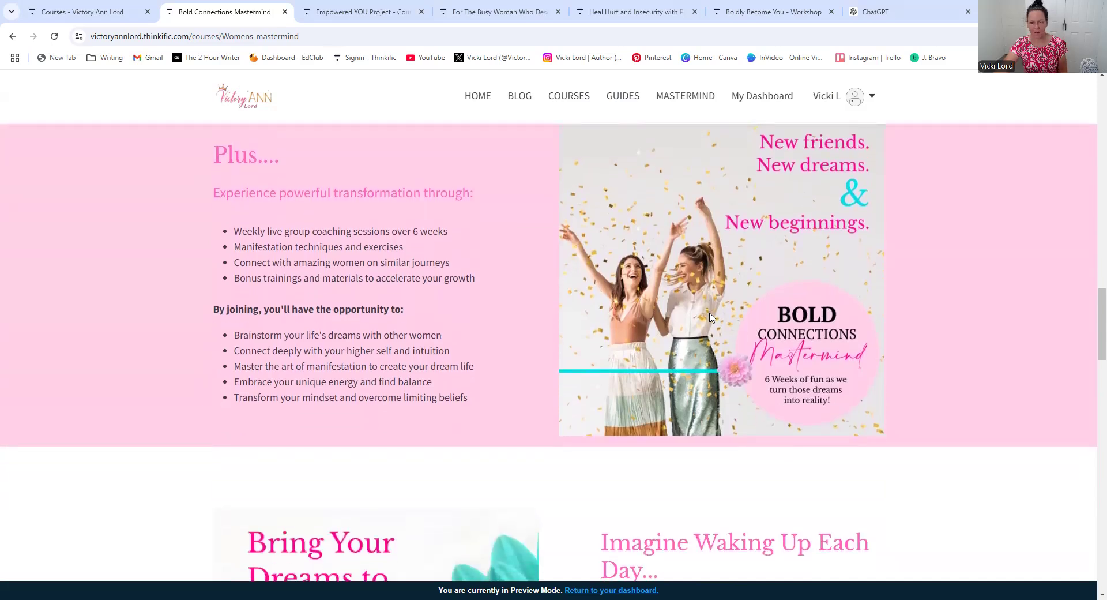
scroll(710, 318, down, 4)
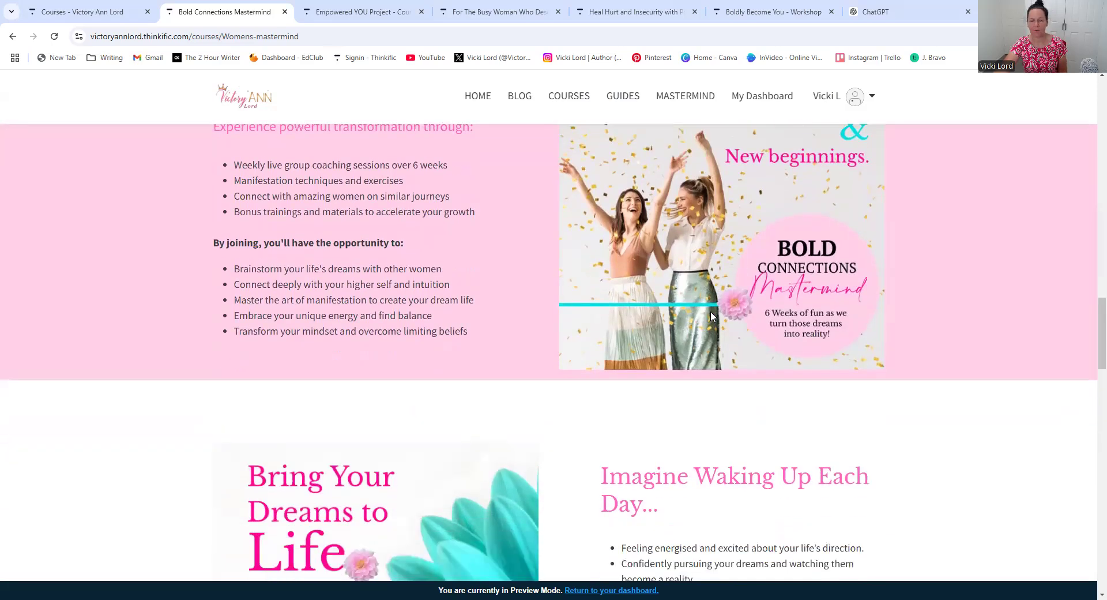
scroll(713, 316, down, 1)
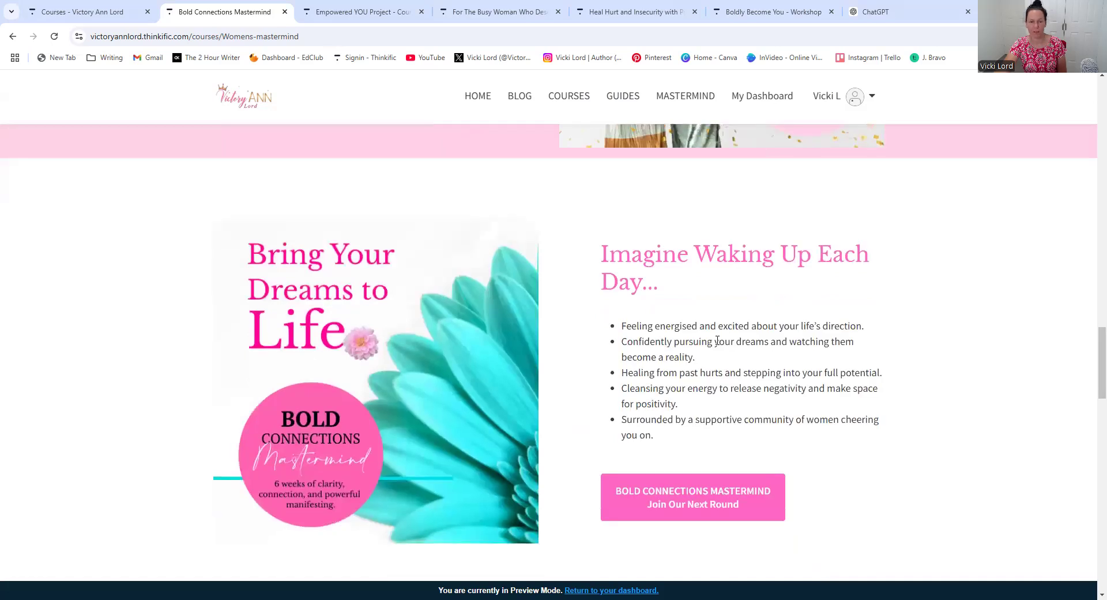
scroll(772, 335, down, 1)
scroll(772, 335, up, 6)
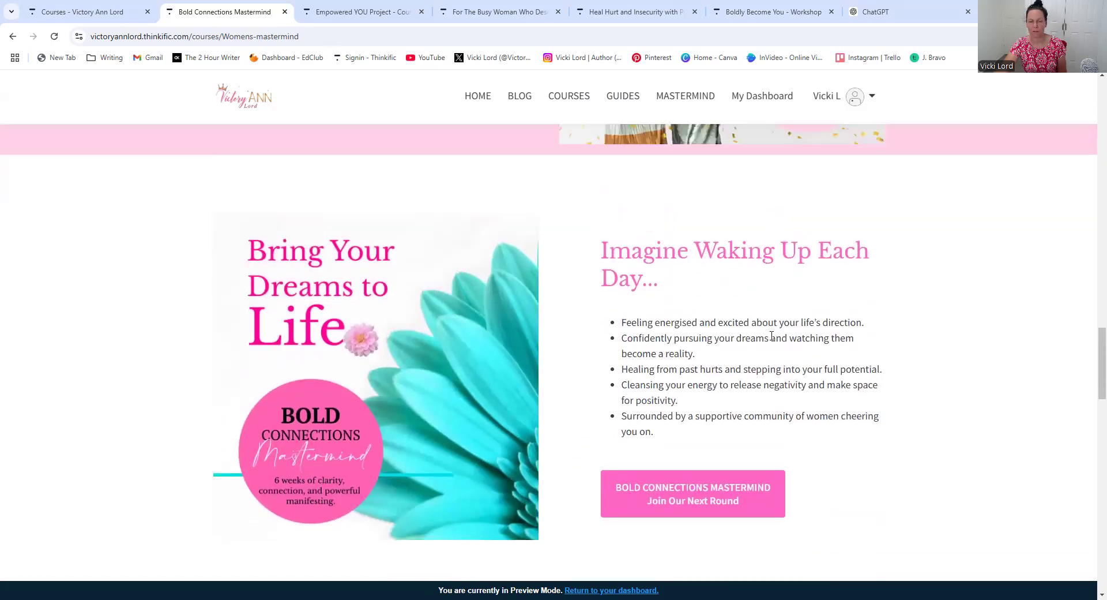
Step: Review the "If the answer is HECK YES" weekly outline, the "Are You Ready to Unleash Your Bold, Beautiful Life?" call and the course curriculum
scroll(773, 341, down, 12)
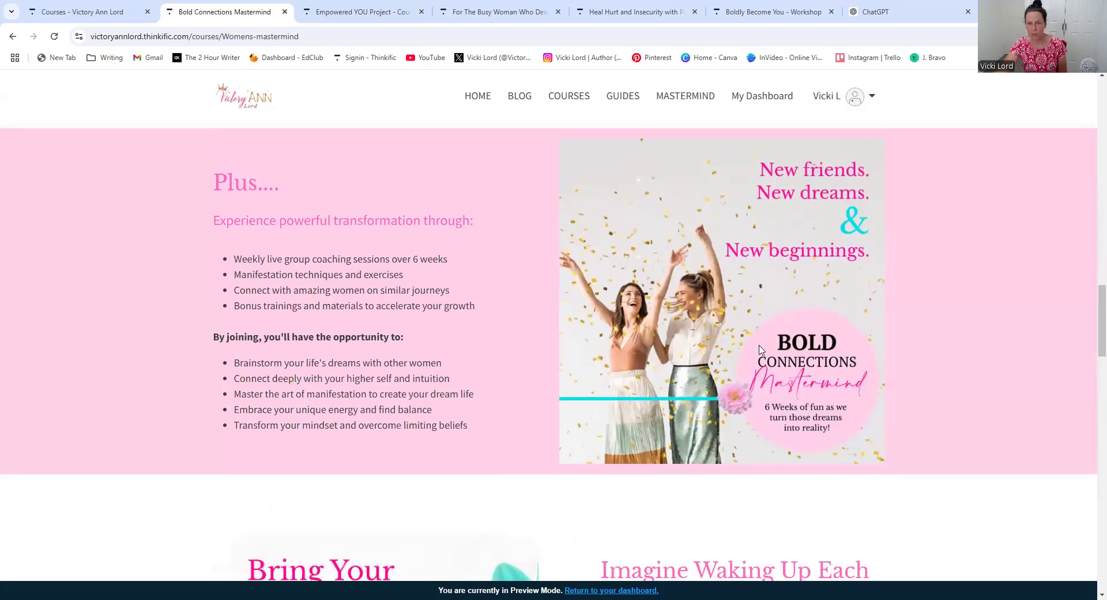
scroll(763, 347, down, 4)
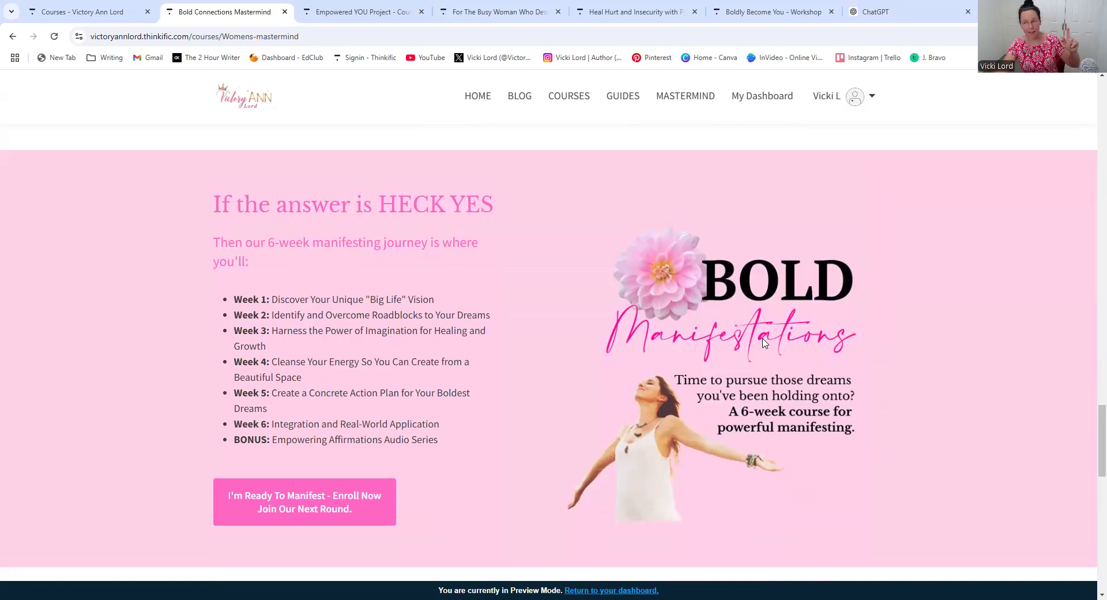
scroll(764, 343, down, 1)
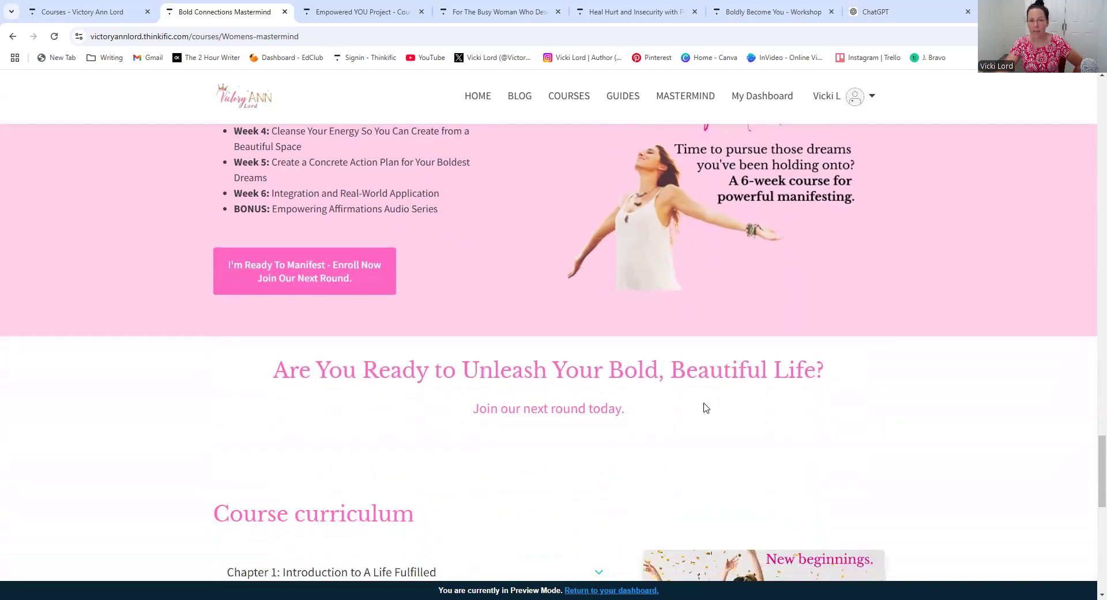
scroll(697, 377, down, 5)
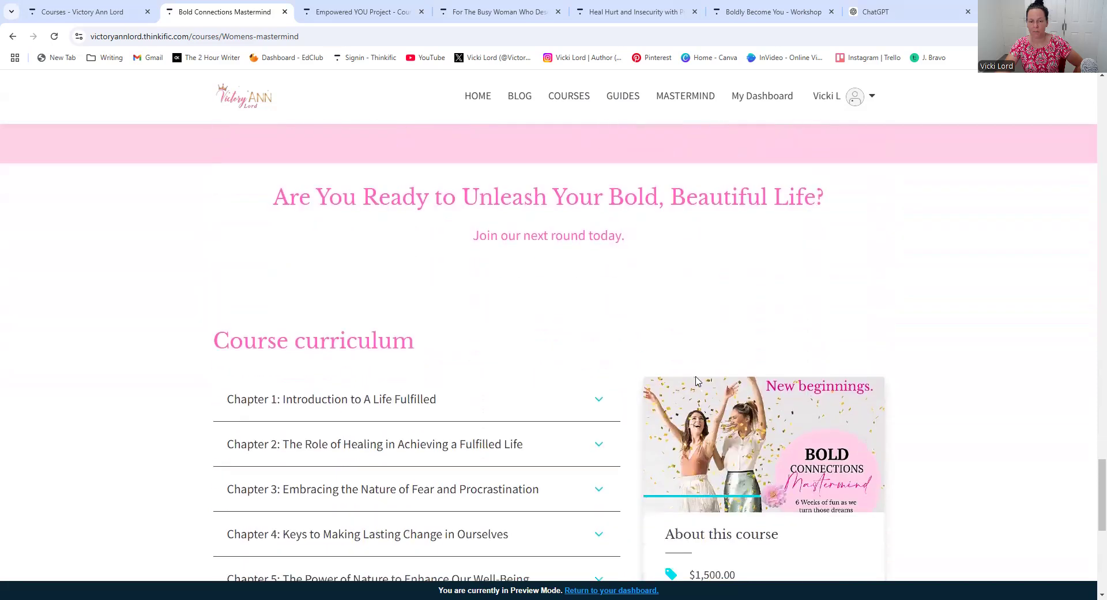
scroll(693, 378, up, 5)
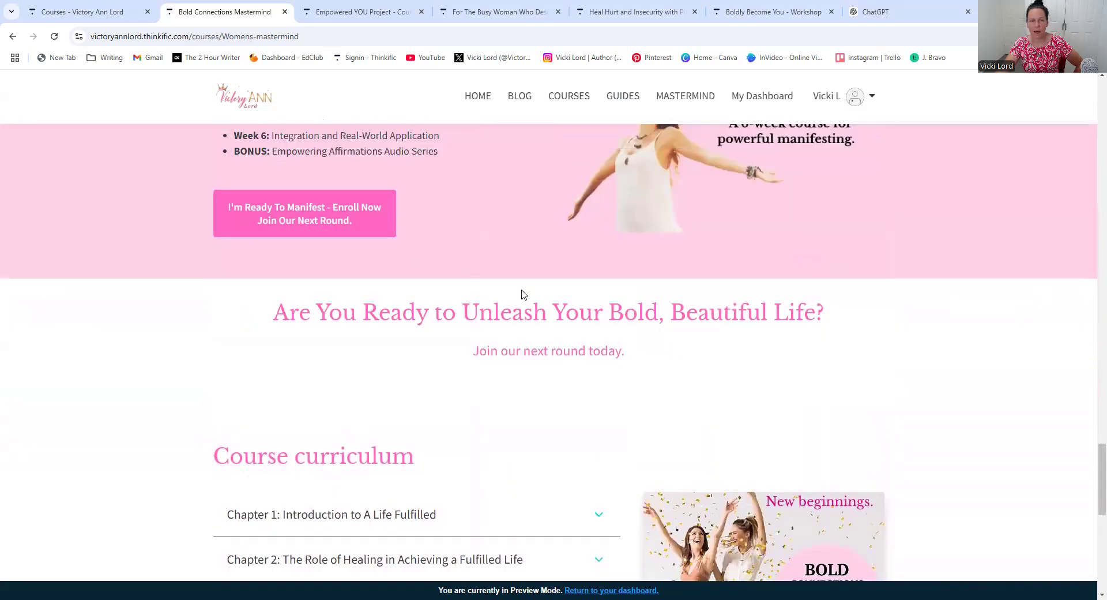
scroll(522, 294, up, 10)
scroll(522, 295, up, 5)
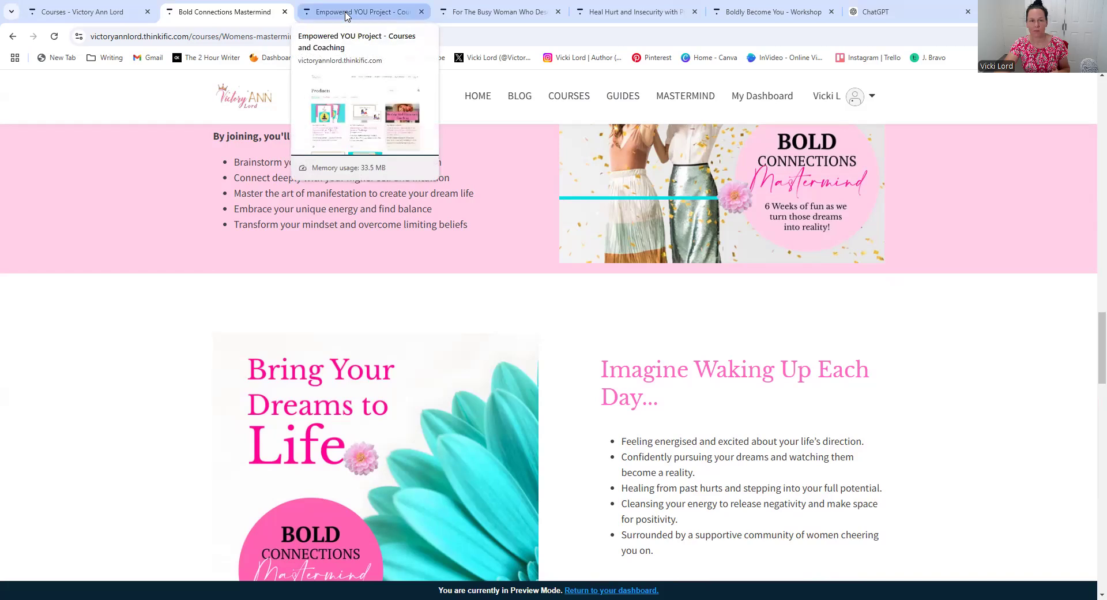
Step: Open the 7 Keys to Alignment sales page and read its "For the busy woman" list and "Why take 5 minutes a day devoted to YOU?" section
click(496, 13)
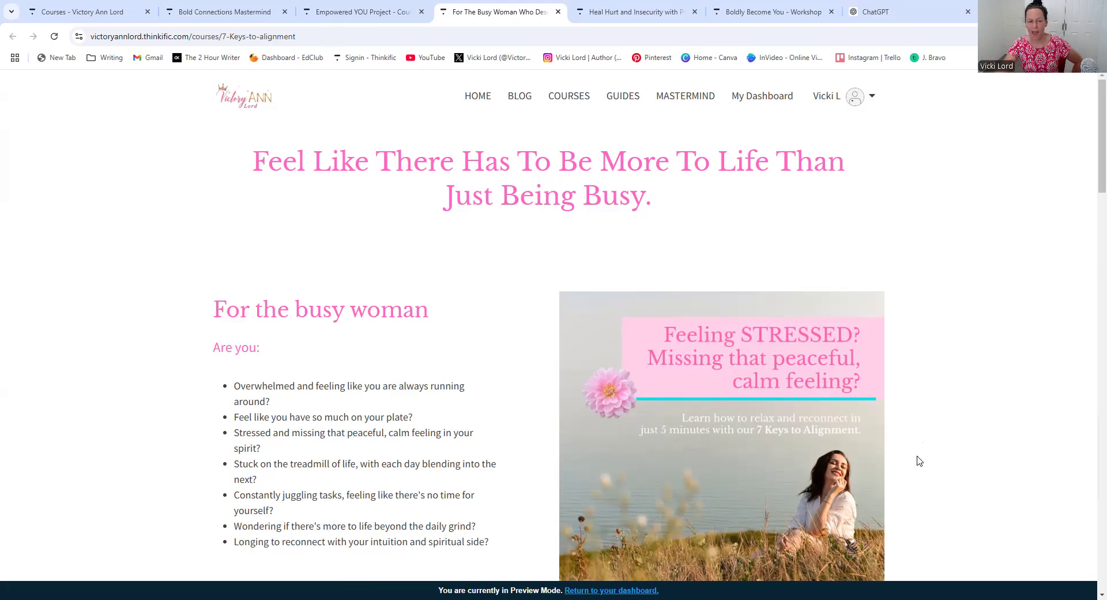
scroll(606, 439, down, 3)
scroll(622, 418, up, 2)
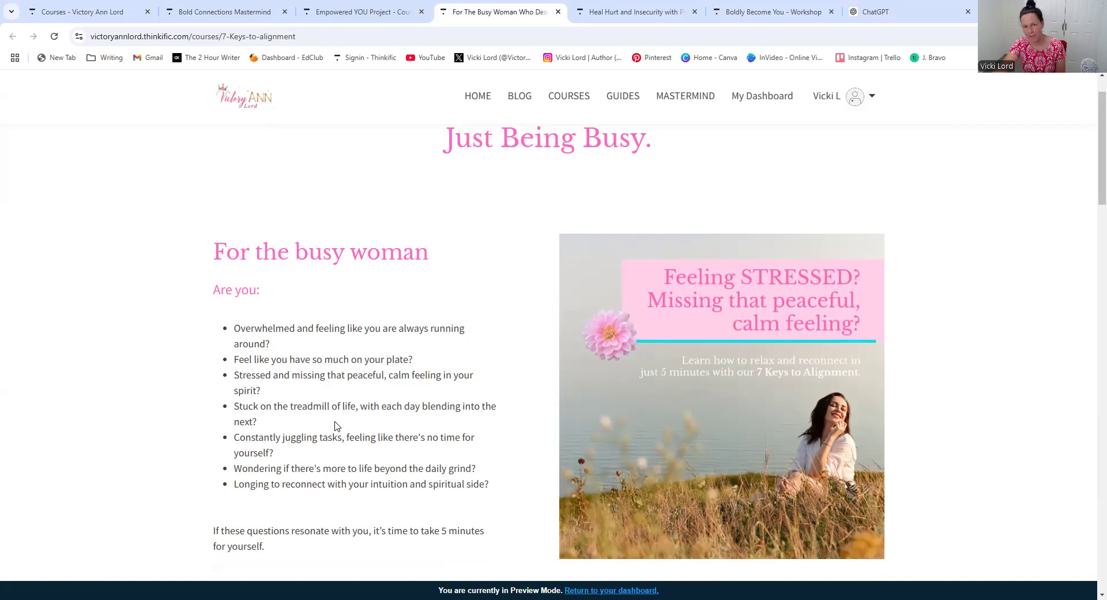
scroll(337, 426, down, 4)
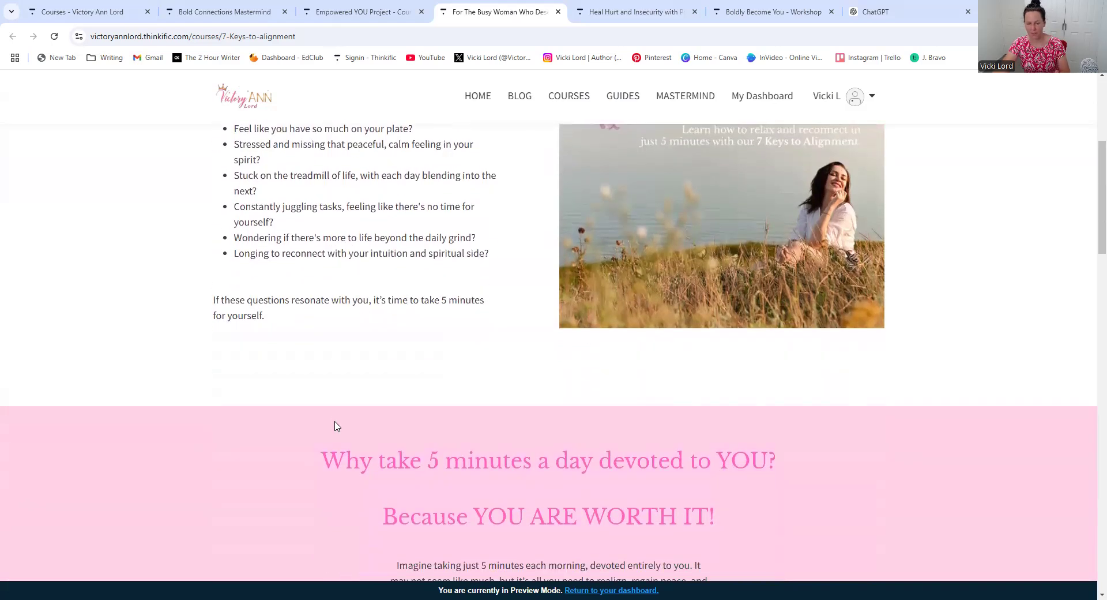
scroll(372, 433, down, 4)
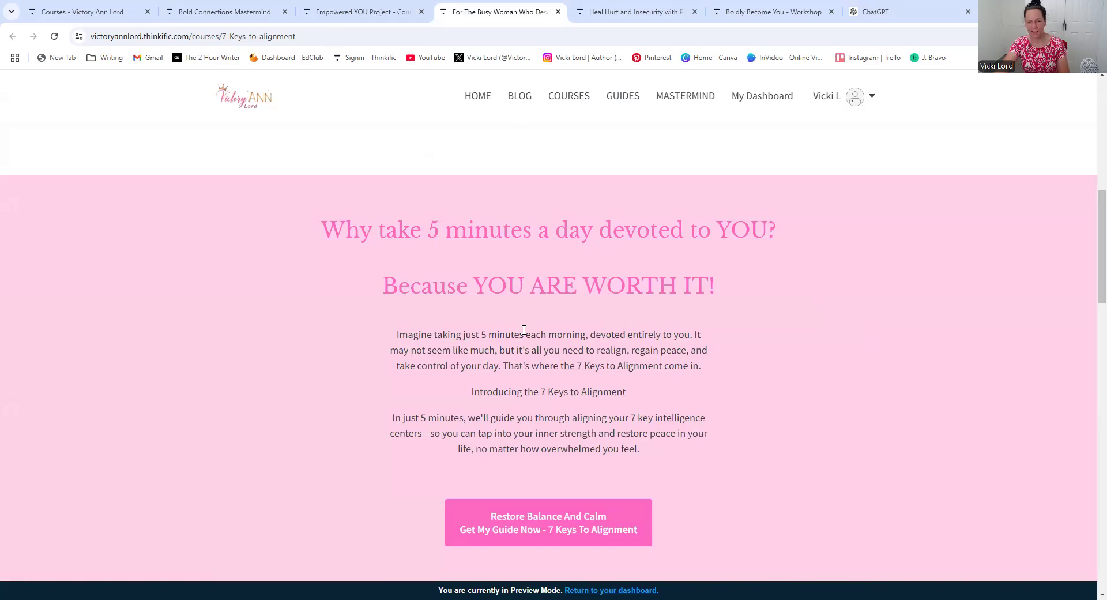
scroll(529, 327, down, 1)
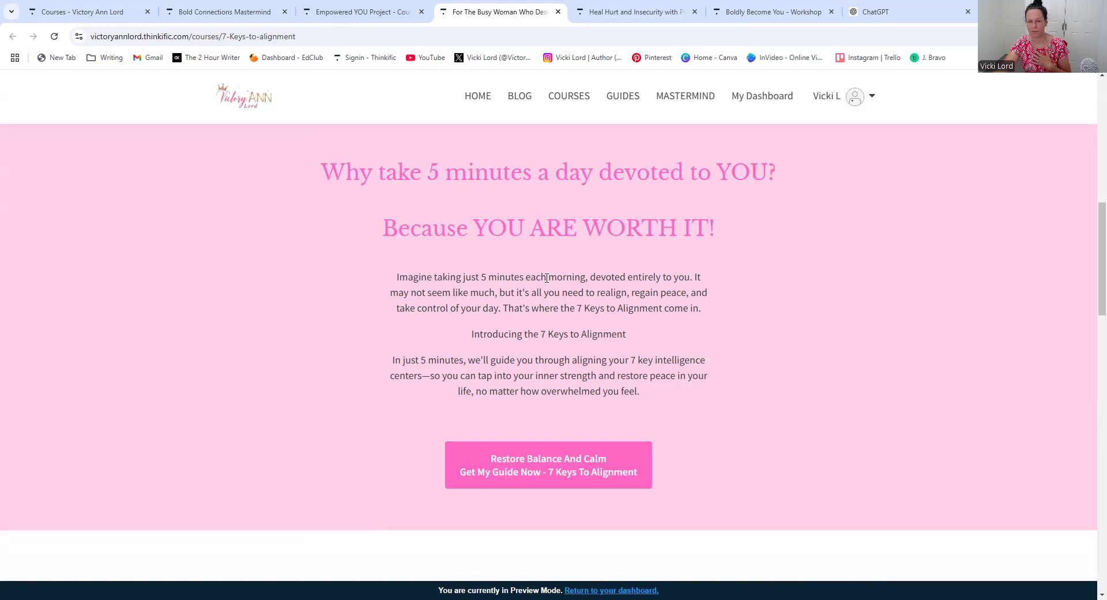
Step: Examine the "In just 5 minutes You Can" benefits, the "5 minutes a day can change your life?" call to action and the guide contents
scroll(548, 278, down, 5)
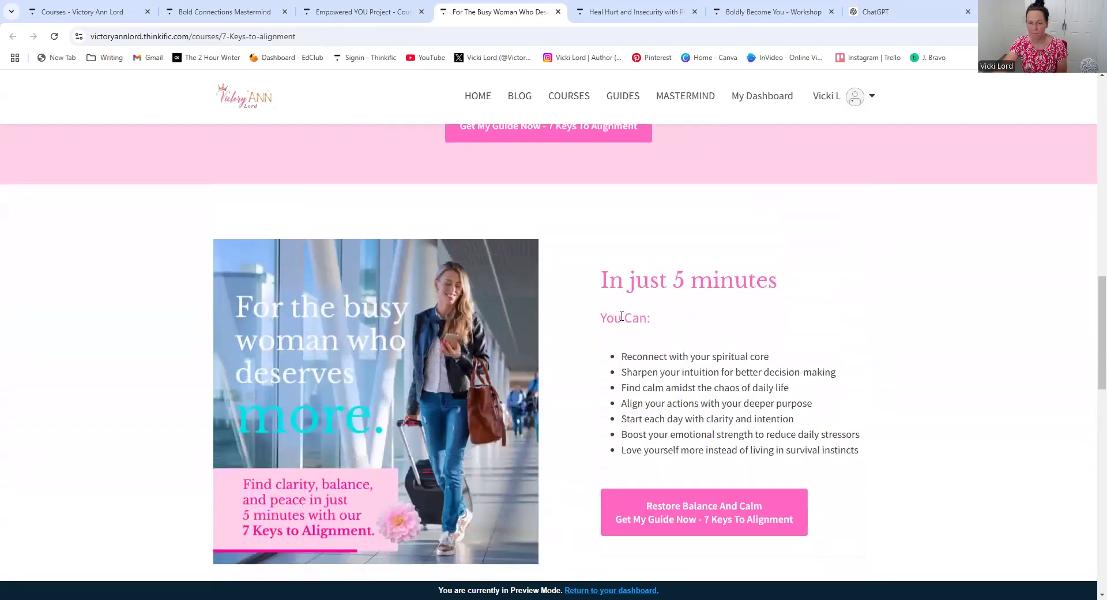
scroll(588, 306, down, 1)
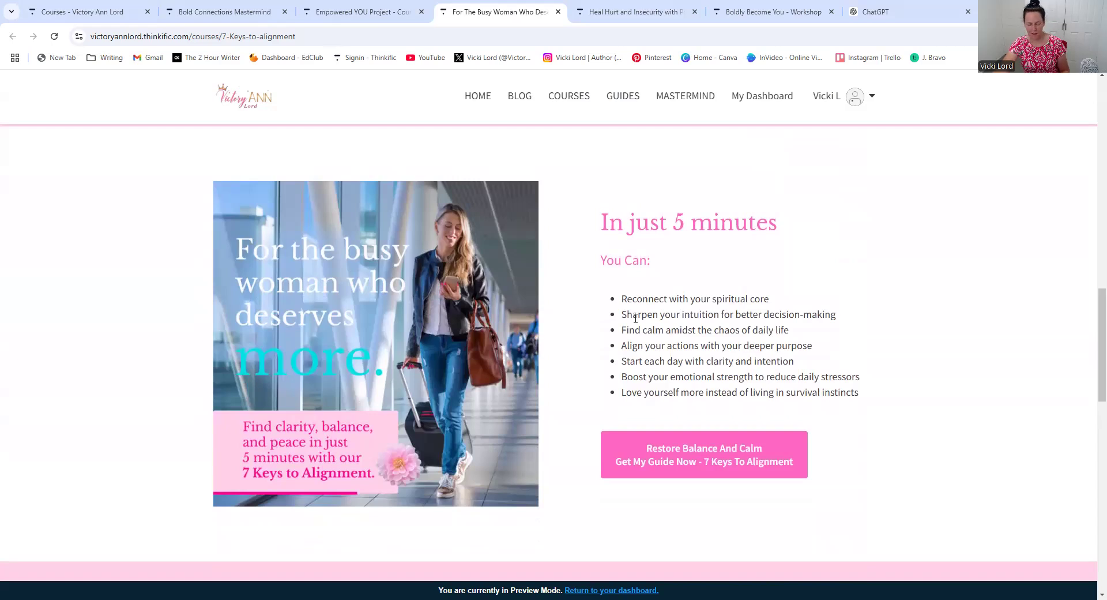
scroll(672, 287, down, 1)
scroll(672, 286, down, 3)
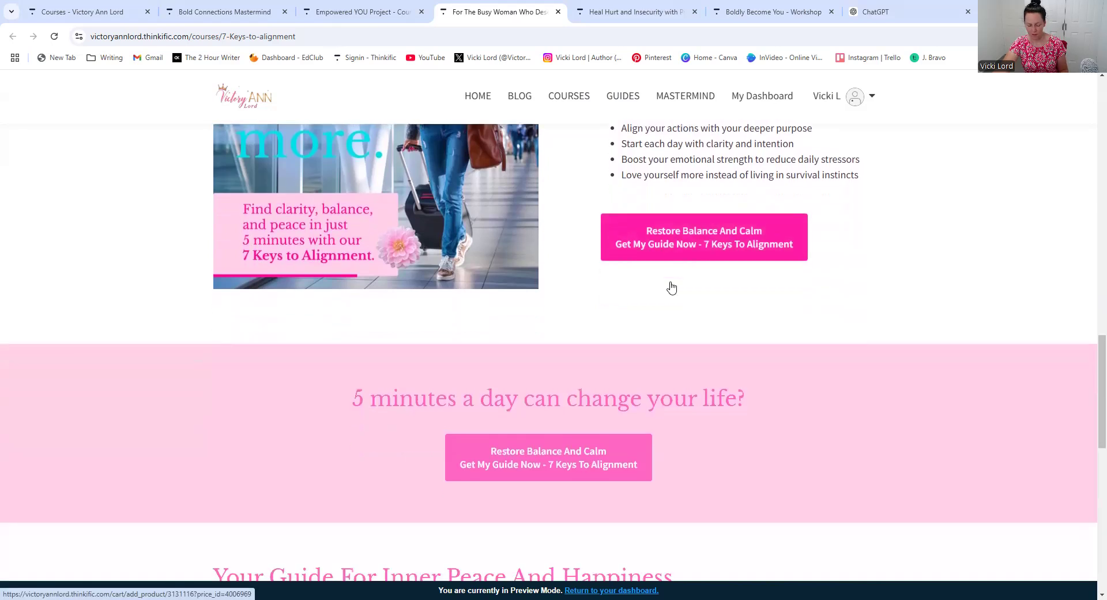
scroll(672, 285, down, 2)
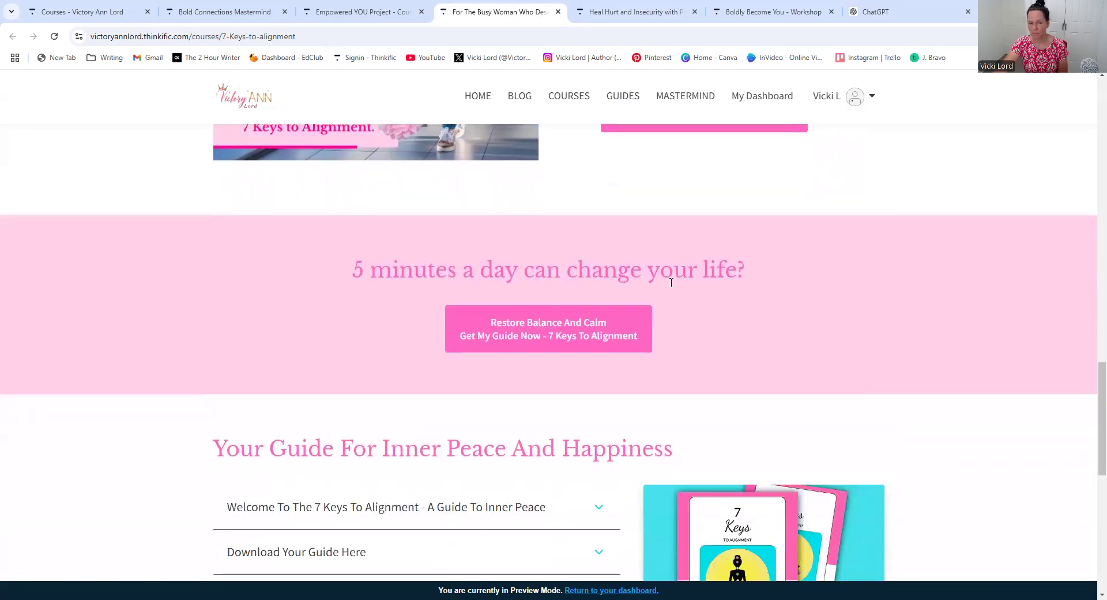
scroll(671, 283, up, 5)
scroll(738, 328, up, 2)
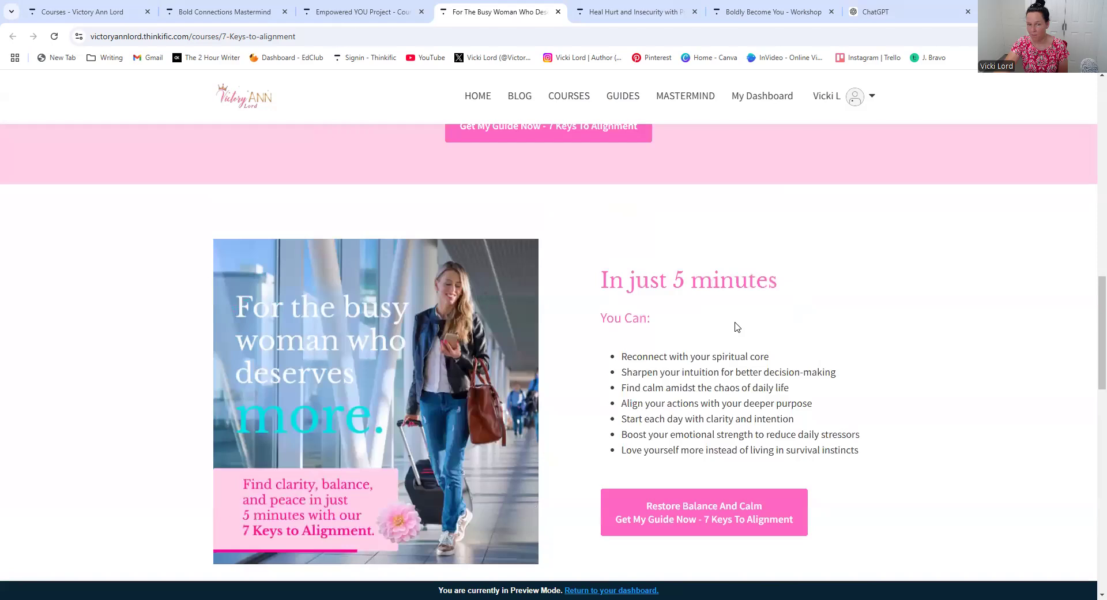
scroll(738, 328, down, 5)
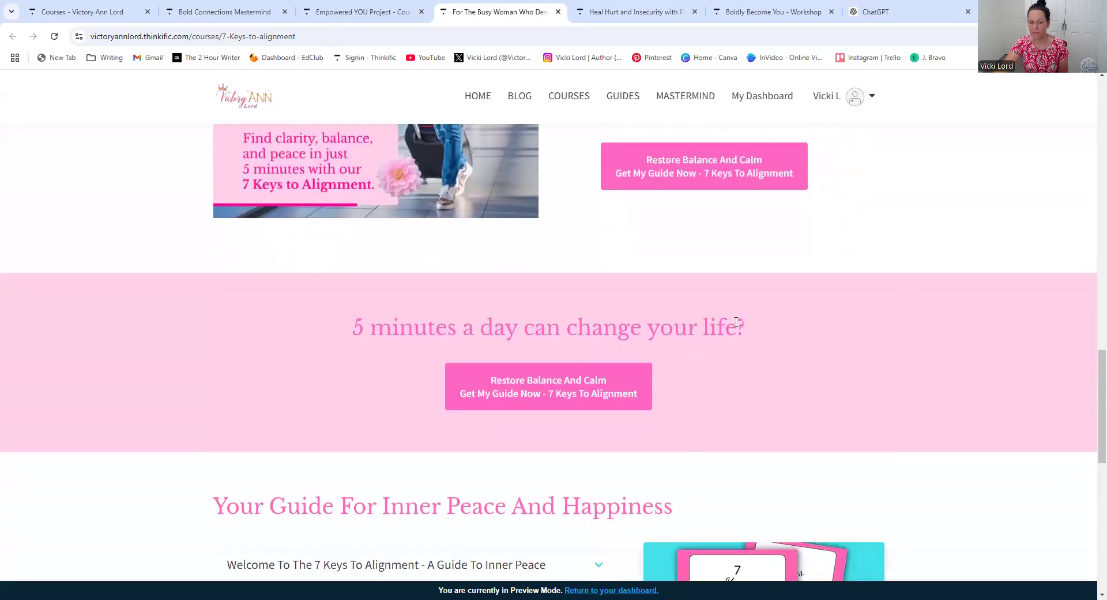
scroll(736, 323, down, 3)
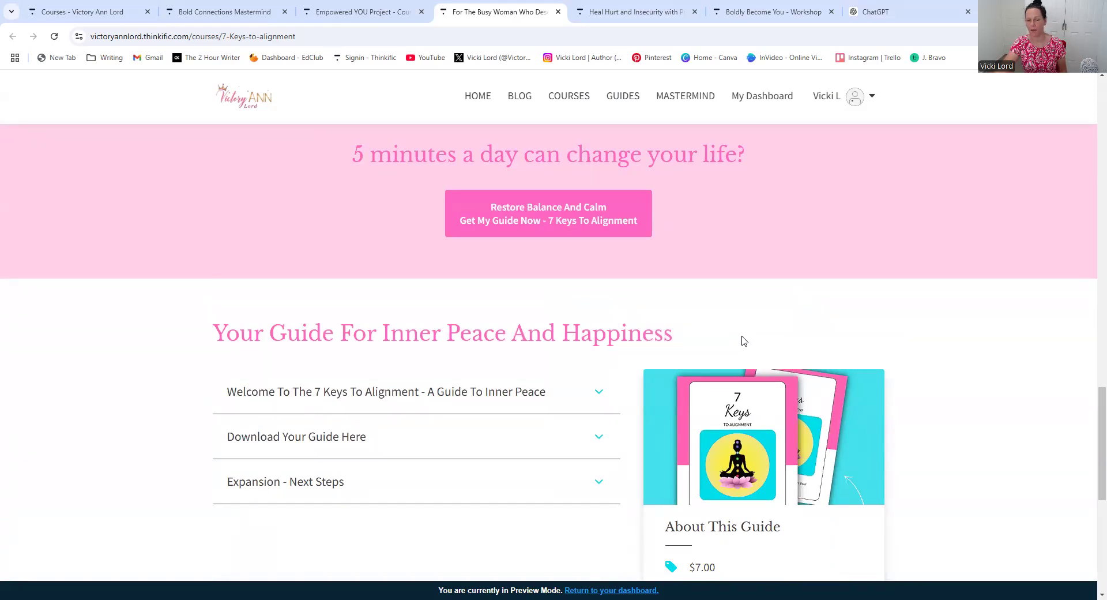
Step: Recheck how the 7 Keys page flows from the "Because YOU ARE WORTH IT!" text through the benefits to the guide details
scroll(745, 341, up, 3)
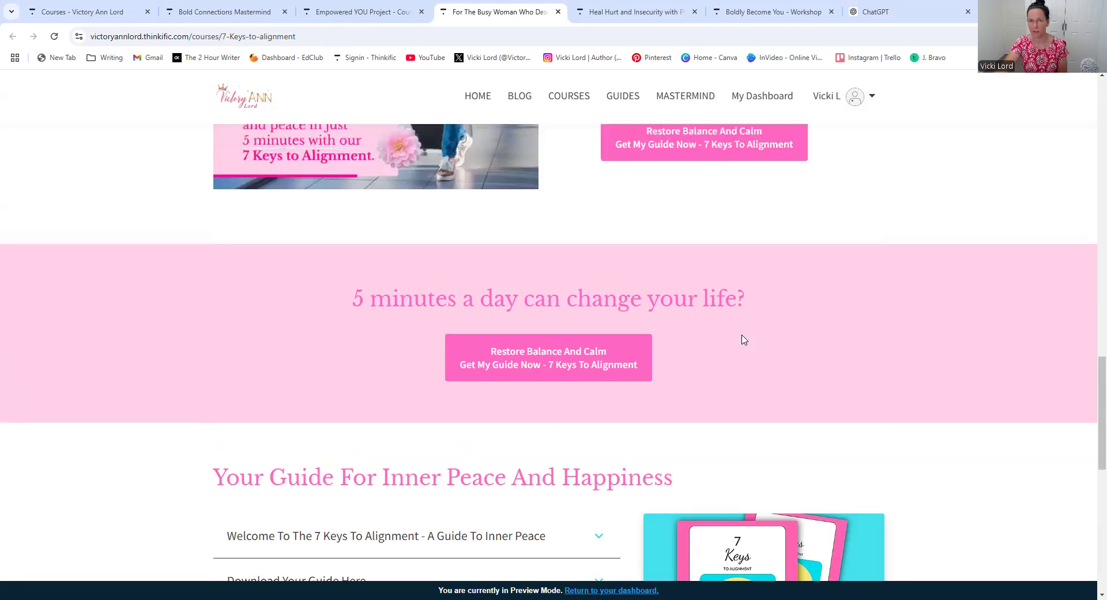
scroll(744, 335, up, 12)
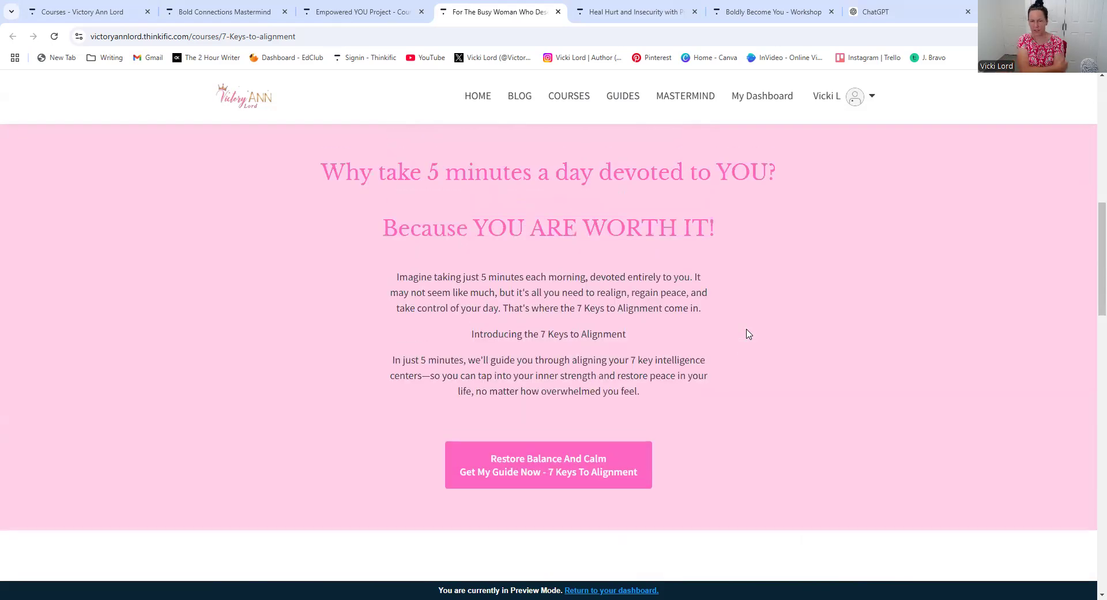
scroll(749, 334, down, 15)
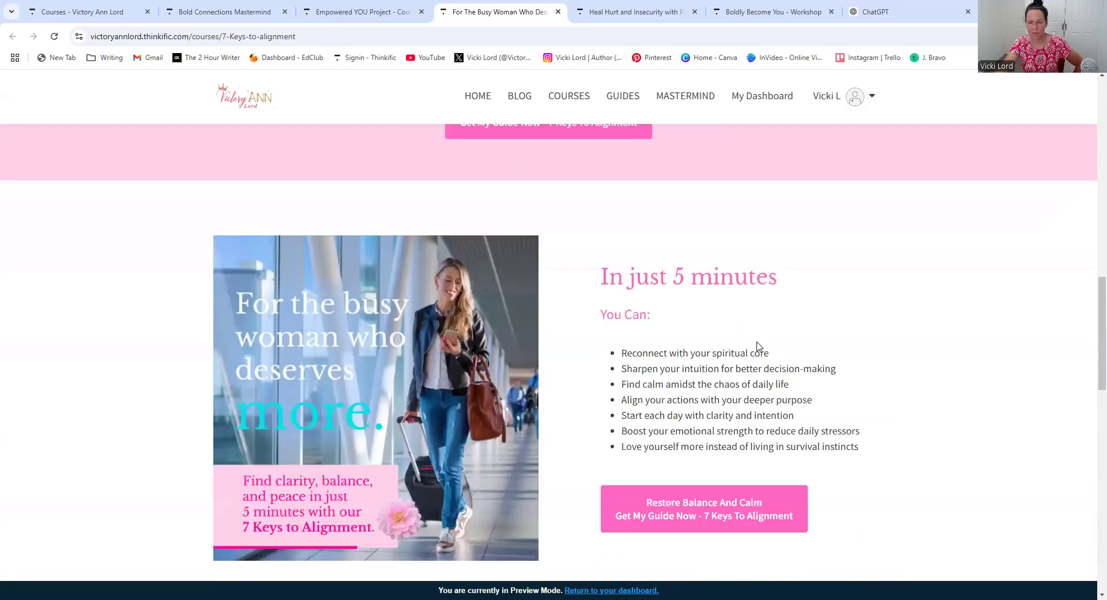
scroll(759, 347, down, 1)
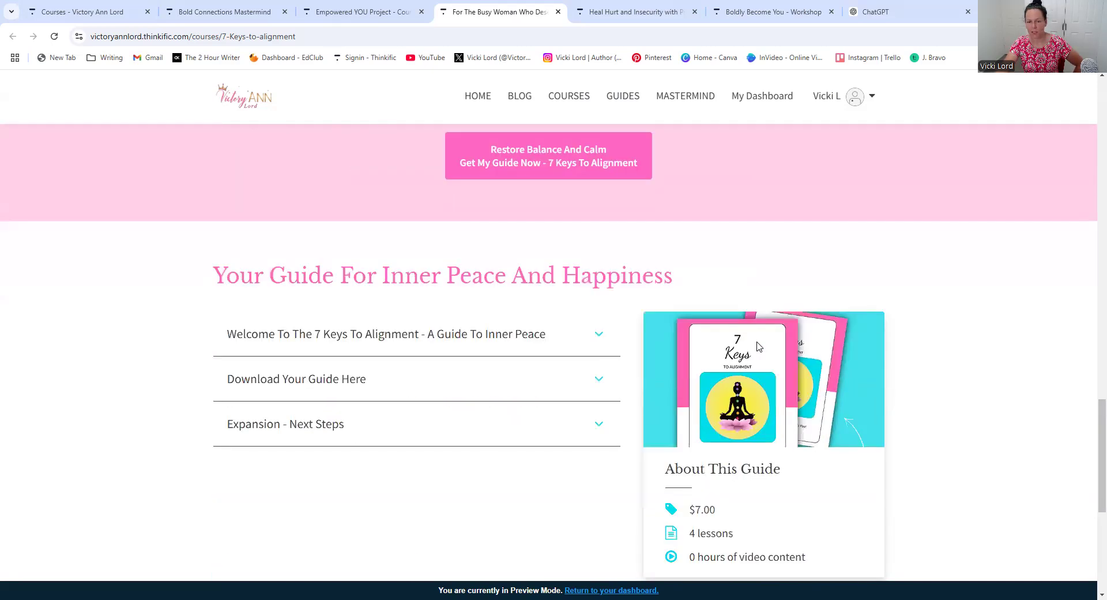
scroll(759, 347, up, 7)
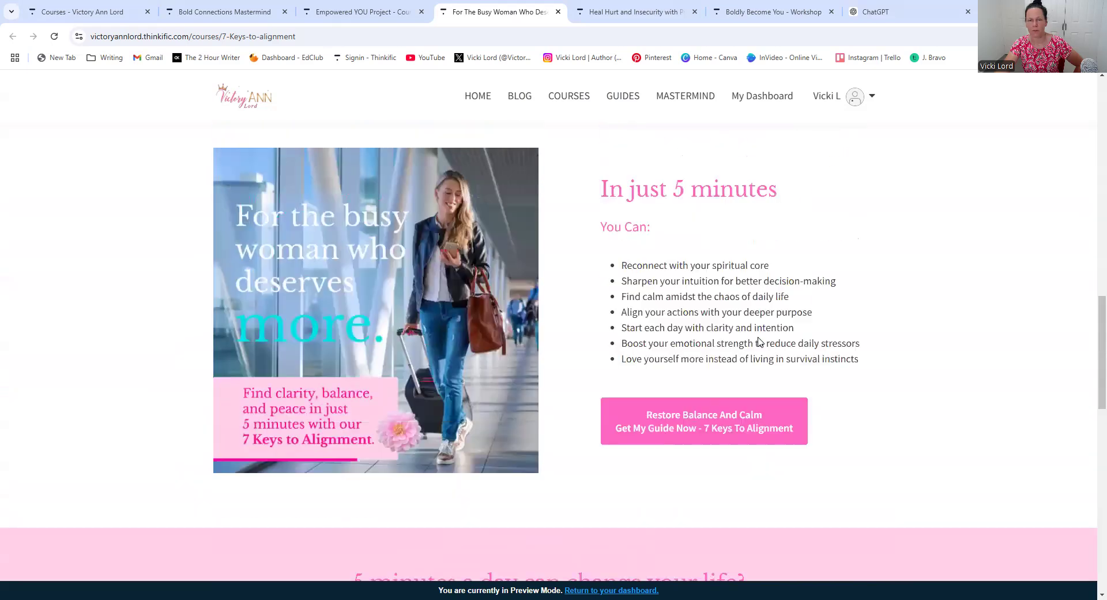
scroll(665, 302, up, 2)
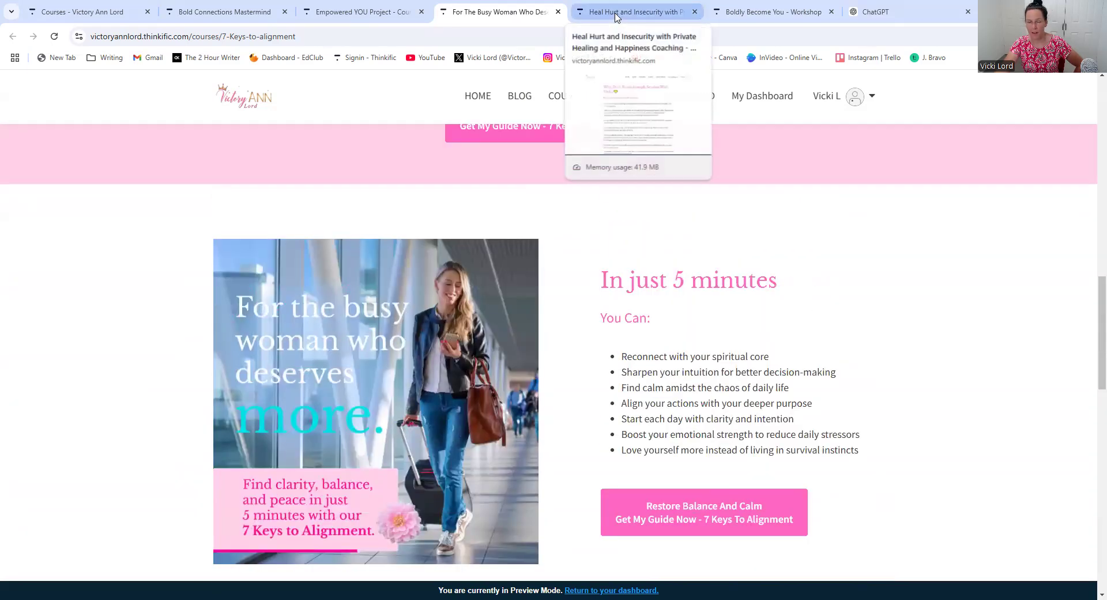
Step: Open the "Heal Hurt and Insecurity" coaching page and examine its "Feeling Hurt and Worthless?" headline and "Are You" pain-point list
click(616, 13)
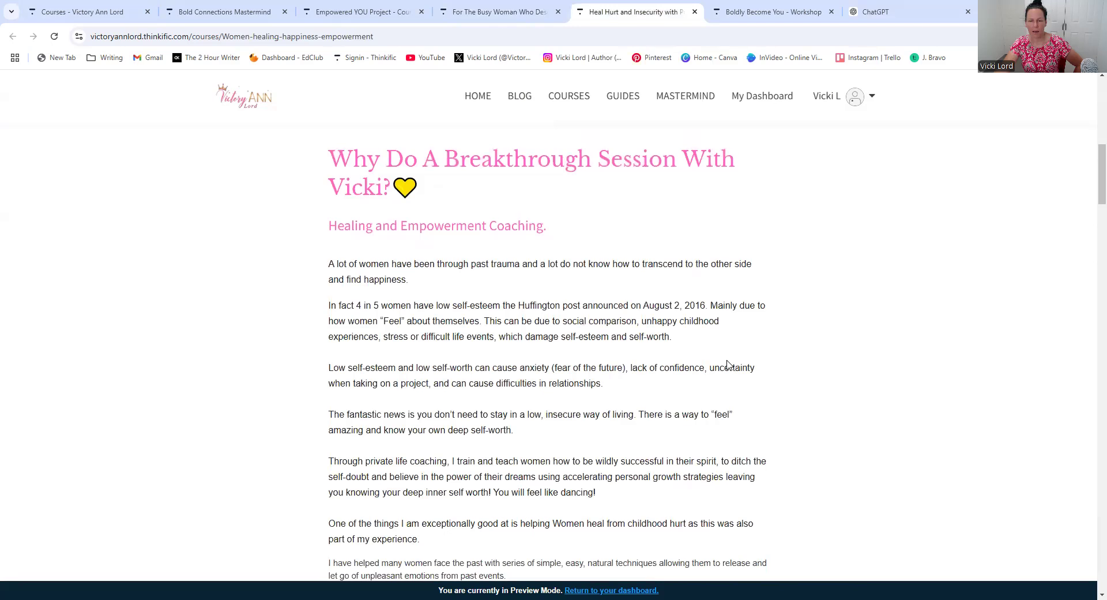
scroll(738, 372, up, 10)
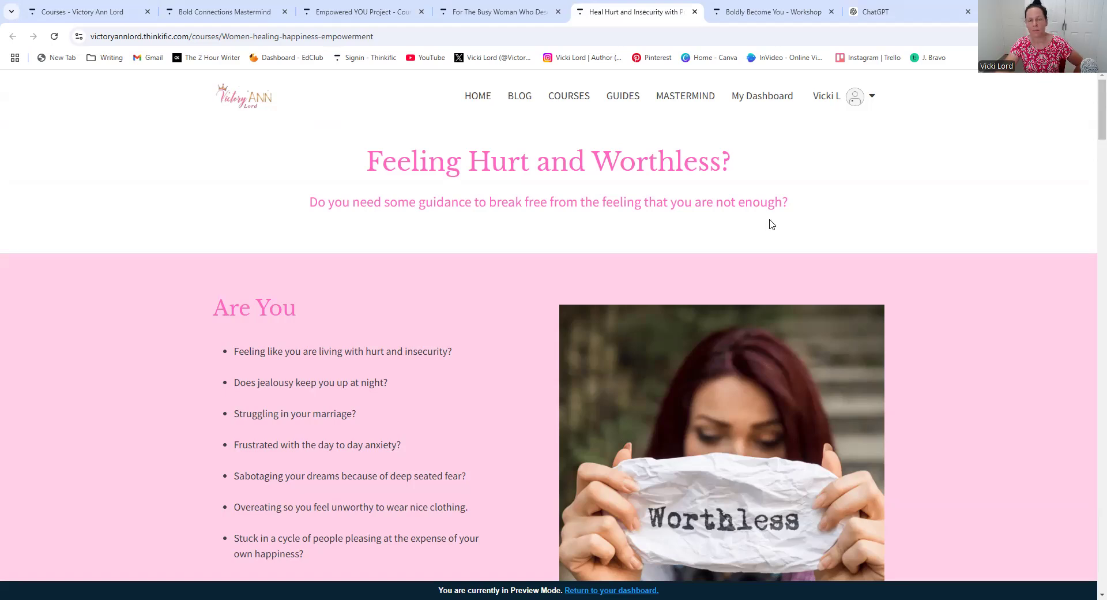
scroll(862, 232, down, 1)
scroll(862, 231, up, 1)
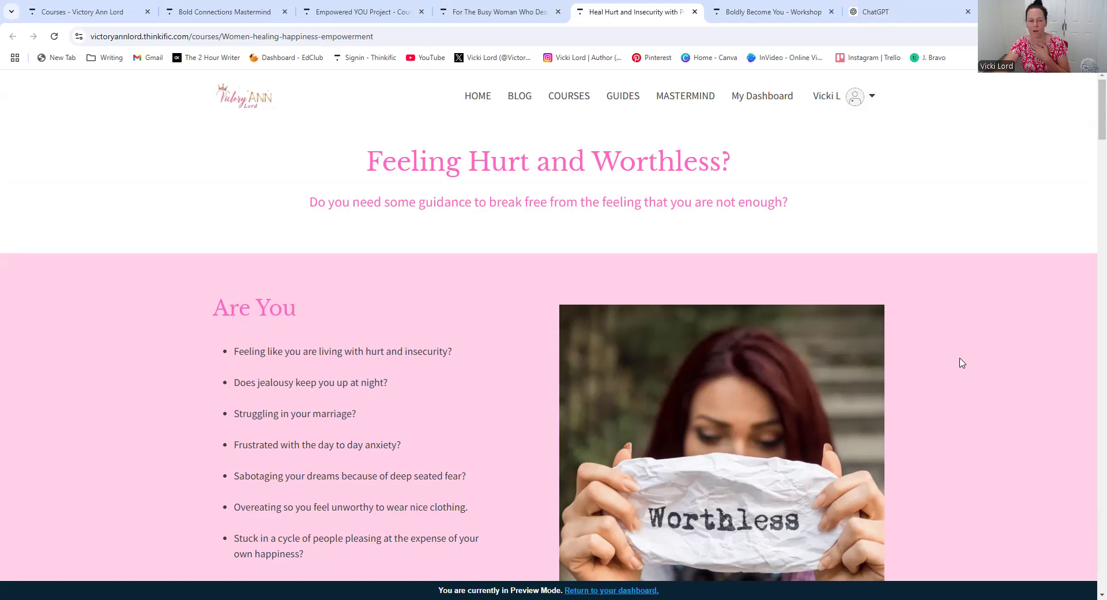
scroll(518, 395, down, 1)
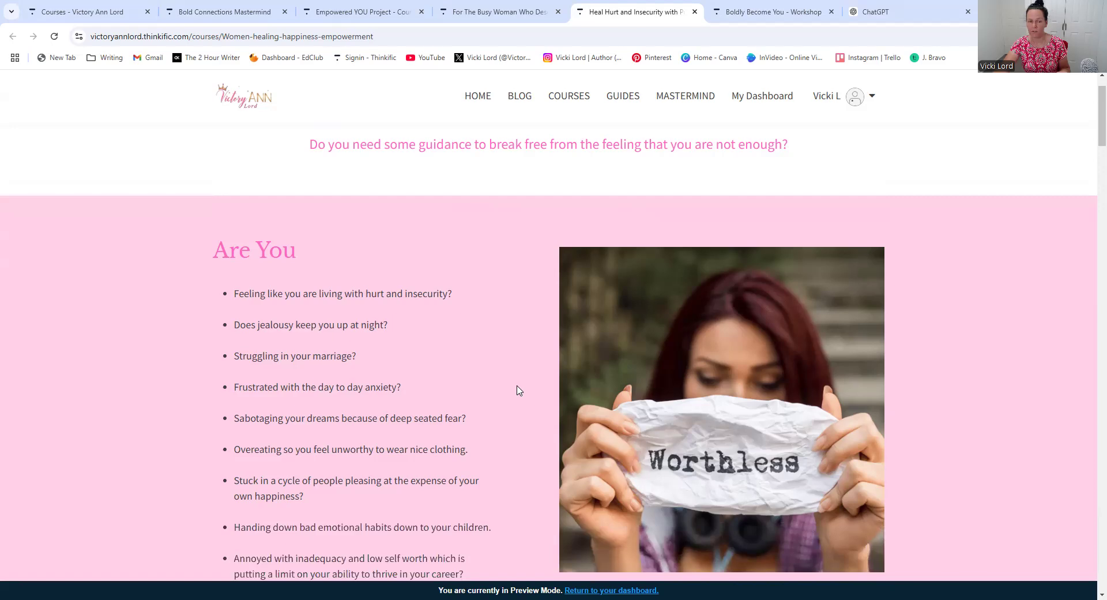
scroll(518, 390, down, 1)
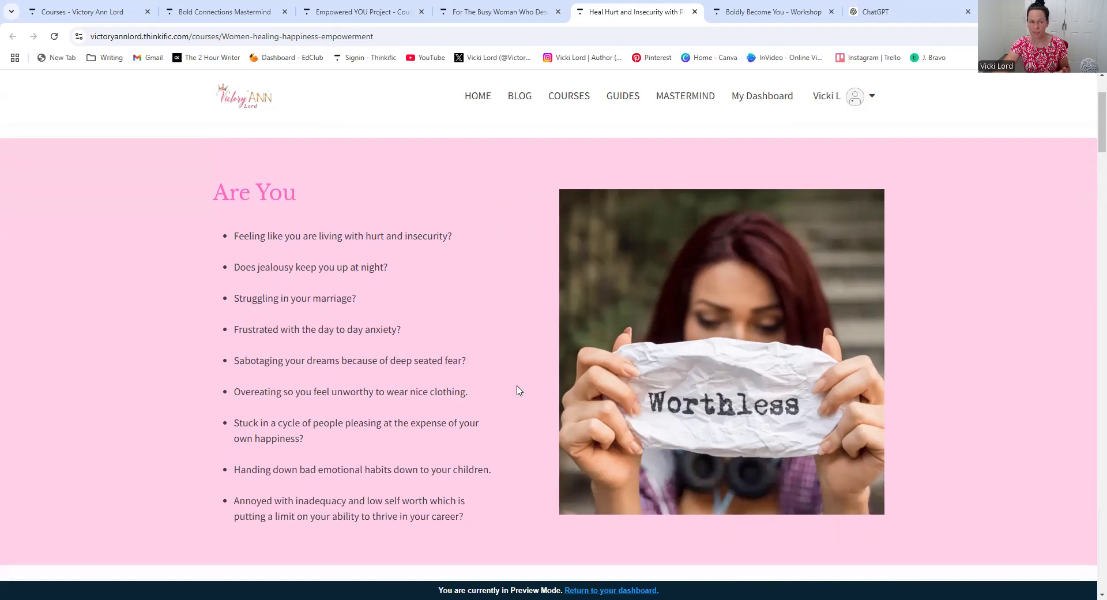
scroll(518, 390, down, 1)
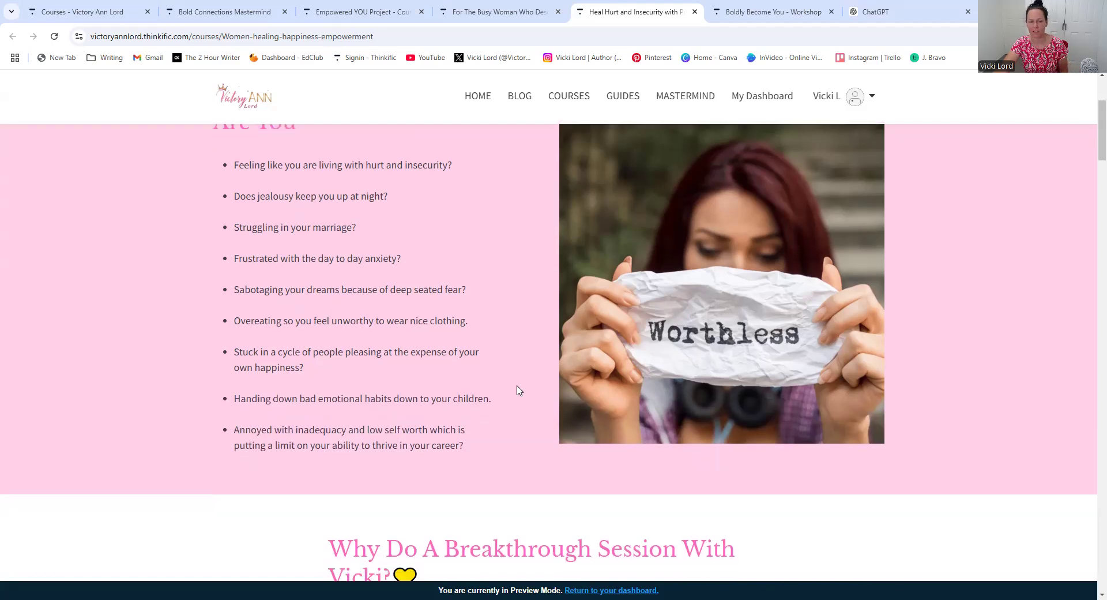
scroll(518, 390, down, 3)
scroll(518, 390, up, 5)
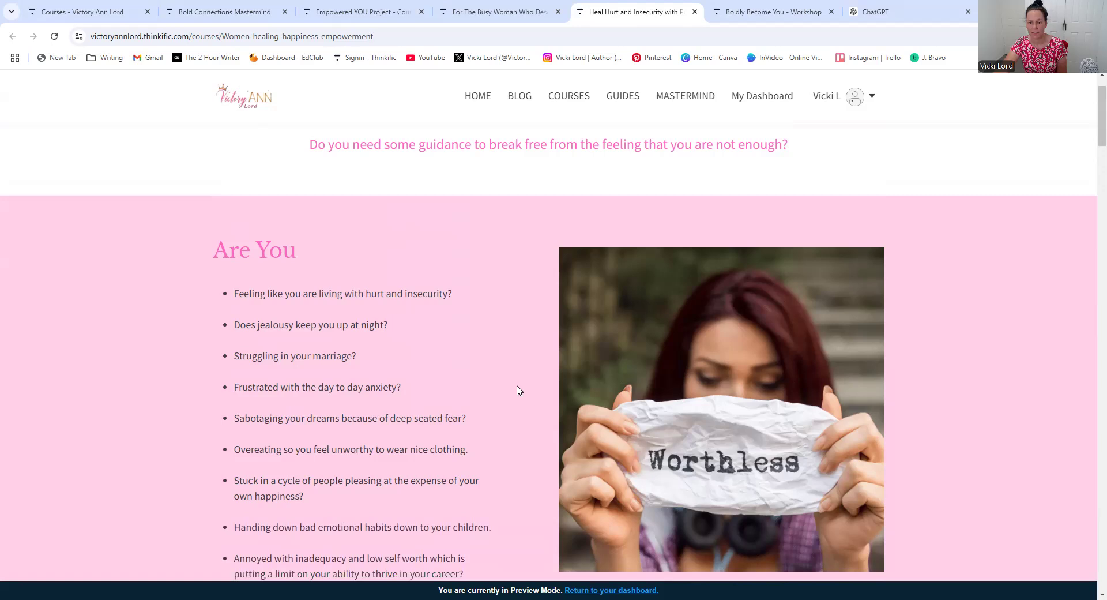
scroll(518, 390, up, 1)
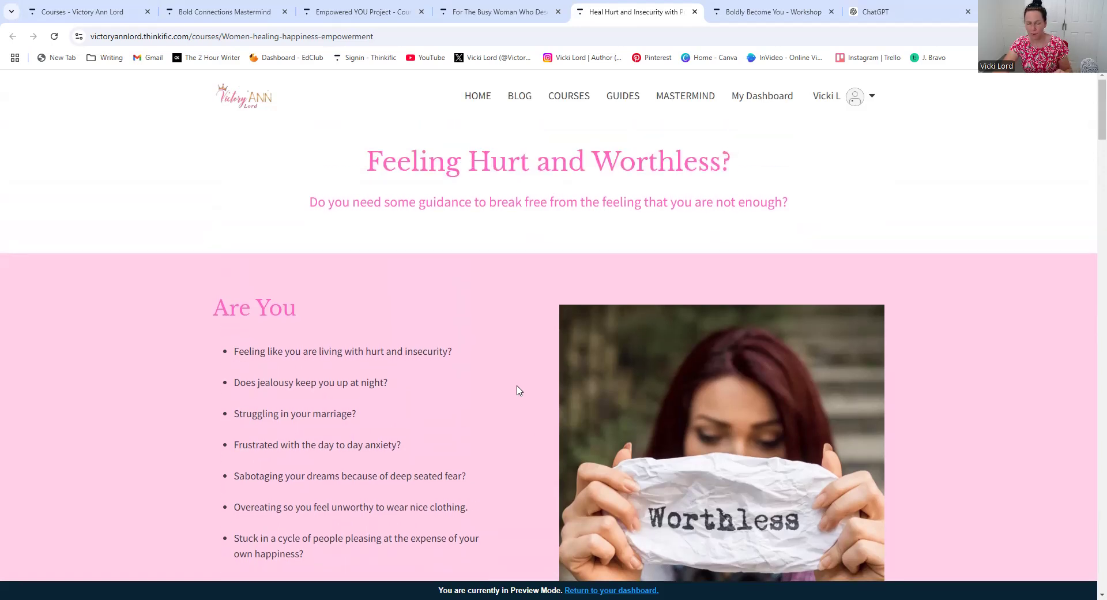
Step: Follow the coaching page from the "Are You" list into the "Why Do A Breakthrough Session" text
scroll(518, 390, down, 3)
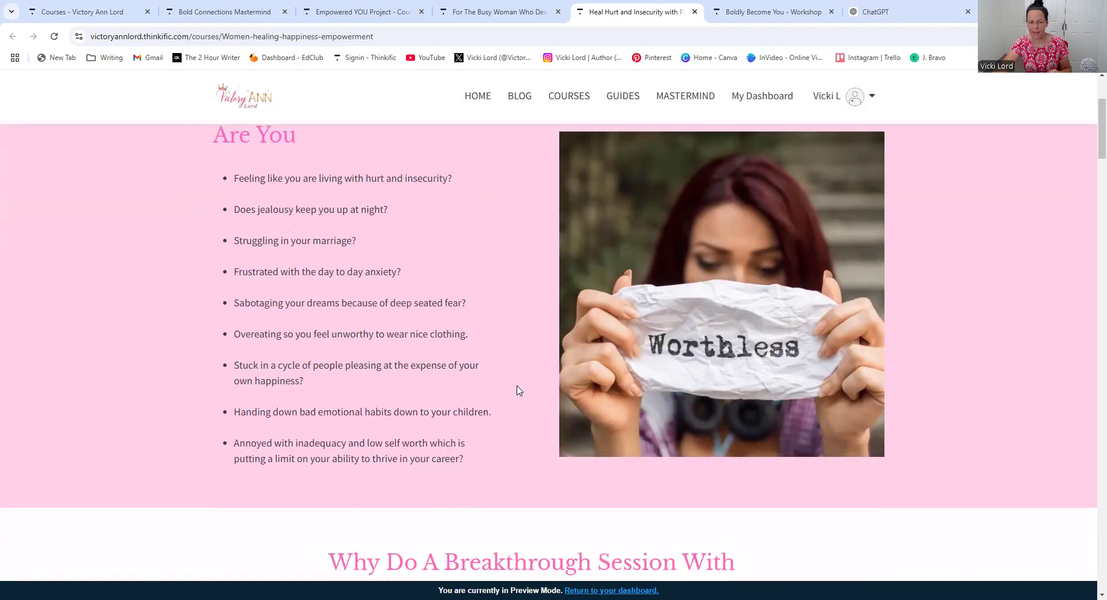
scroll(518, 390, down, 2)
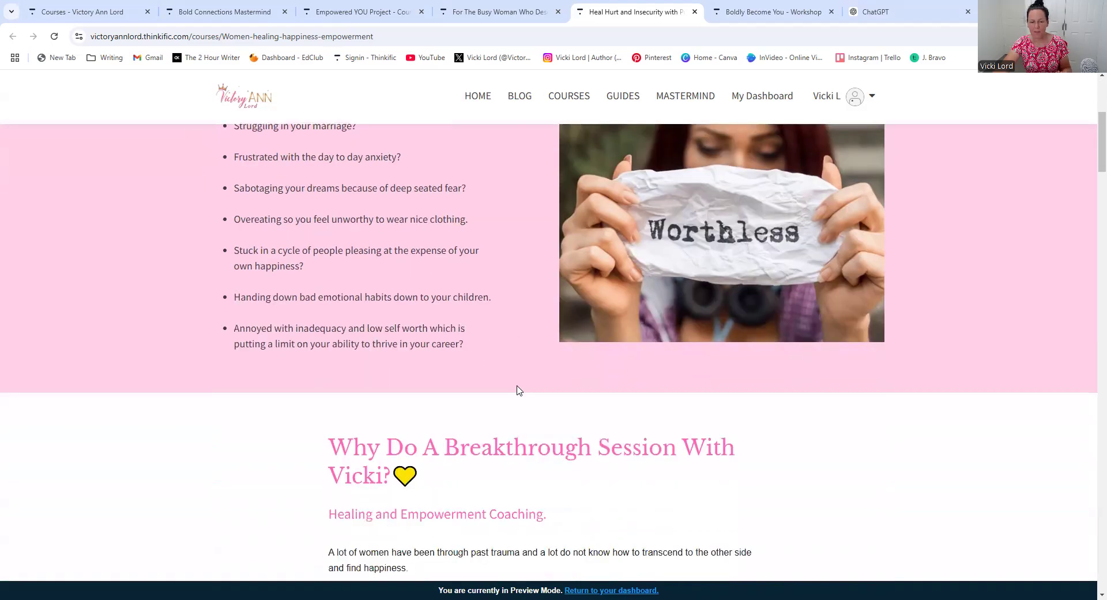
scroll(518, 390, down, 4)
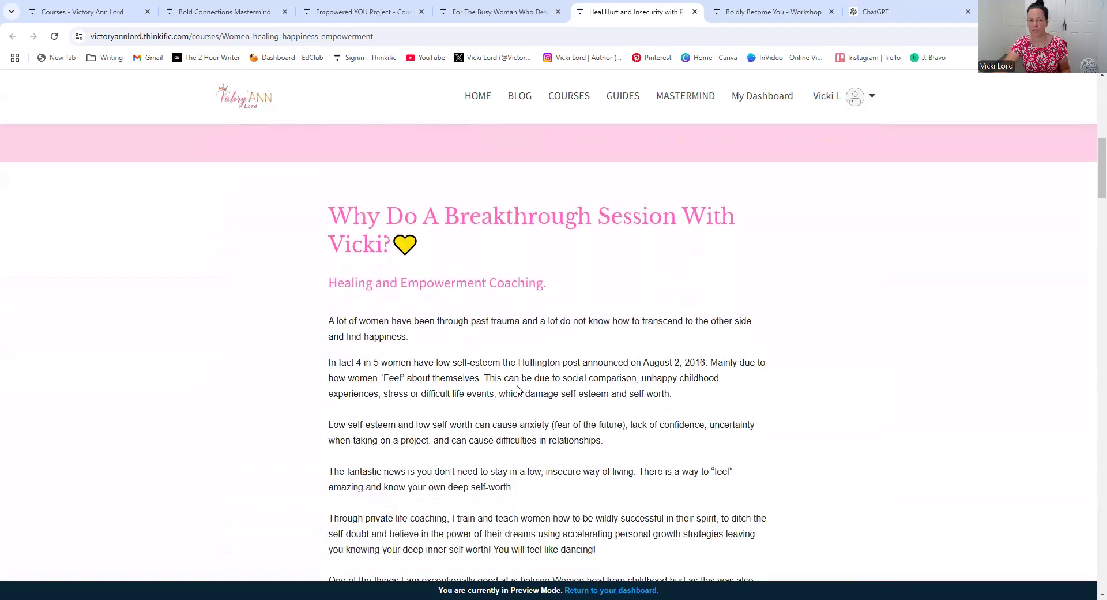
Step: Read the "Why Do A Breakthrough Session" text through to the "Not Sure If Private Coaching Is For You?" booking call to action
scroll(518, 390, down, 1)
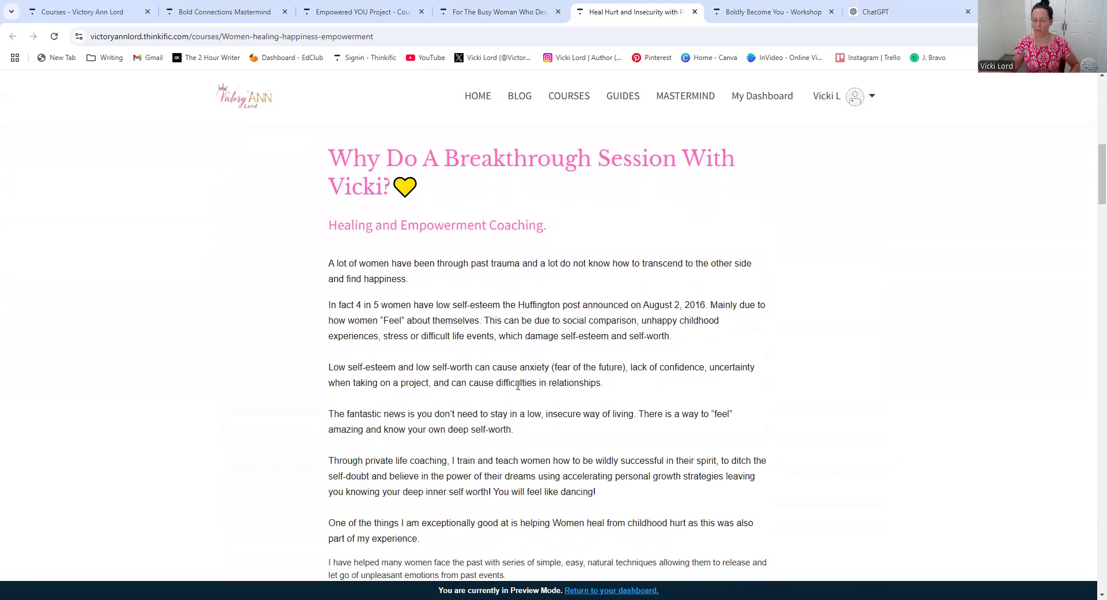
scroll(565, 419, down, 2)
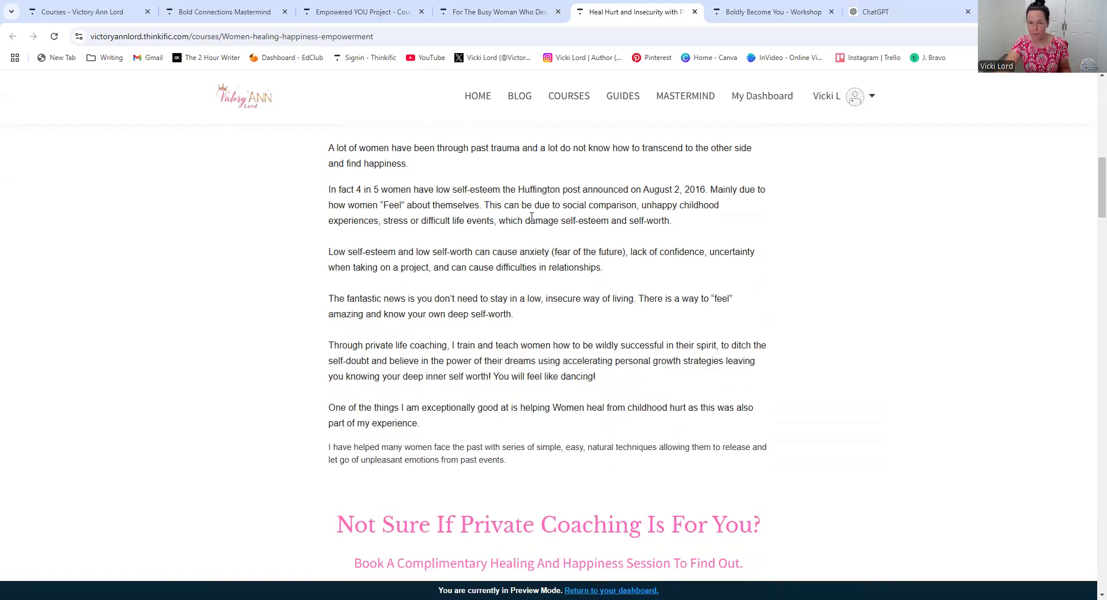
scroll(544, 253, down, 1)
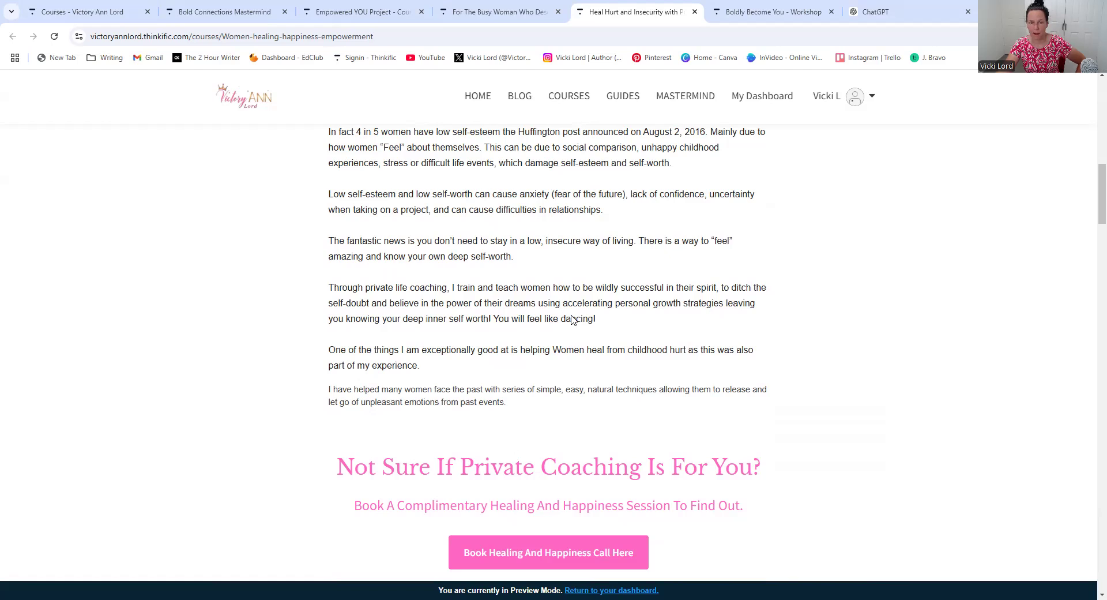
scroll(573, 320, down, 1)
scroll(573, 320, up, 2)
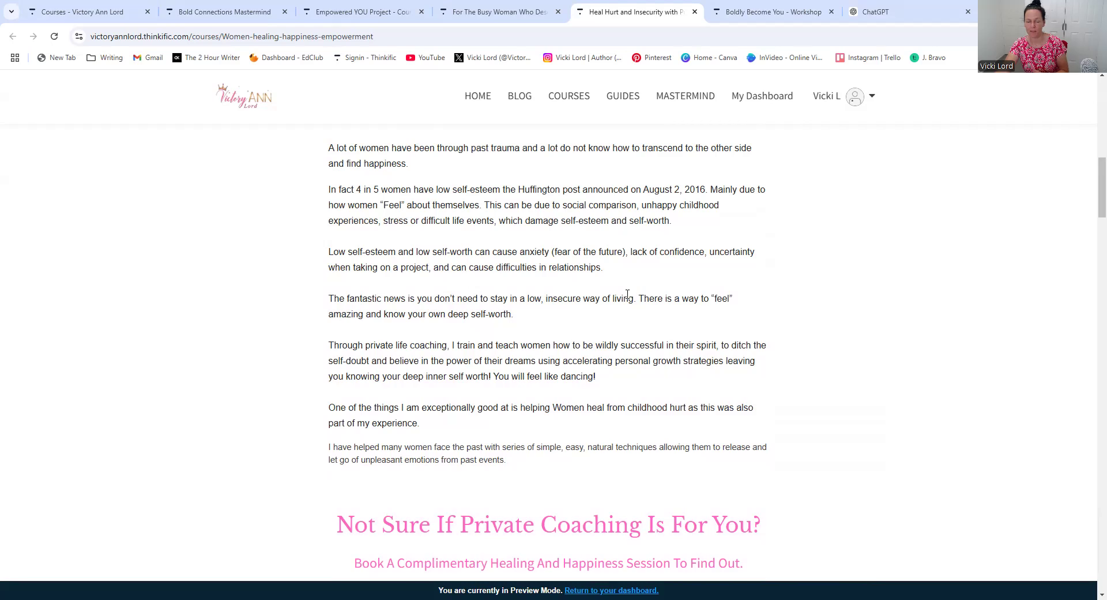
scroll(577, 294, down, 1)
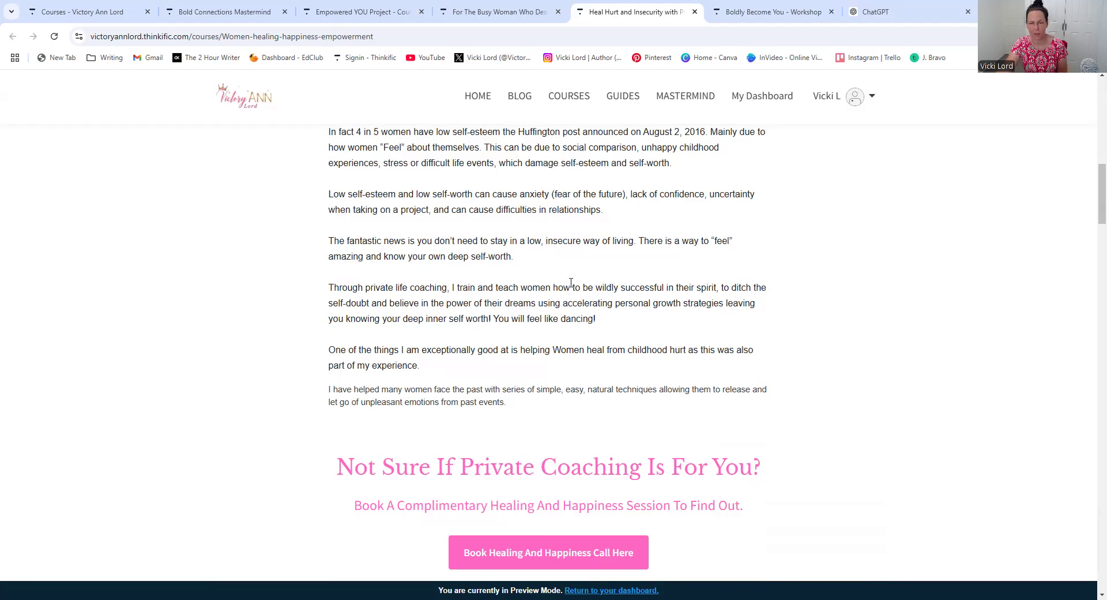
scroll(568, 306, down, 2)
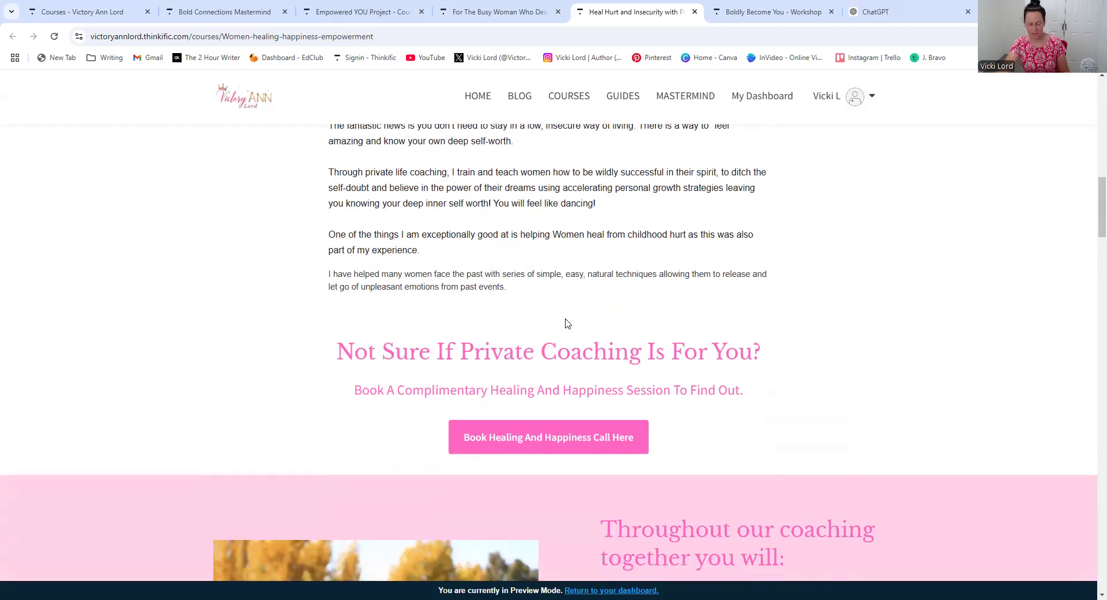
scroll(568, 324, down, 1)
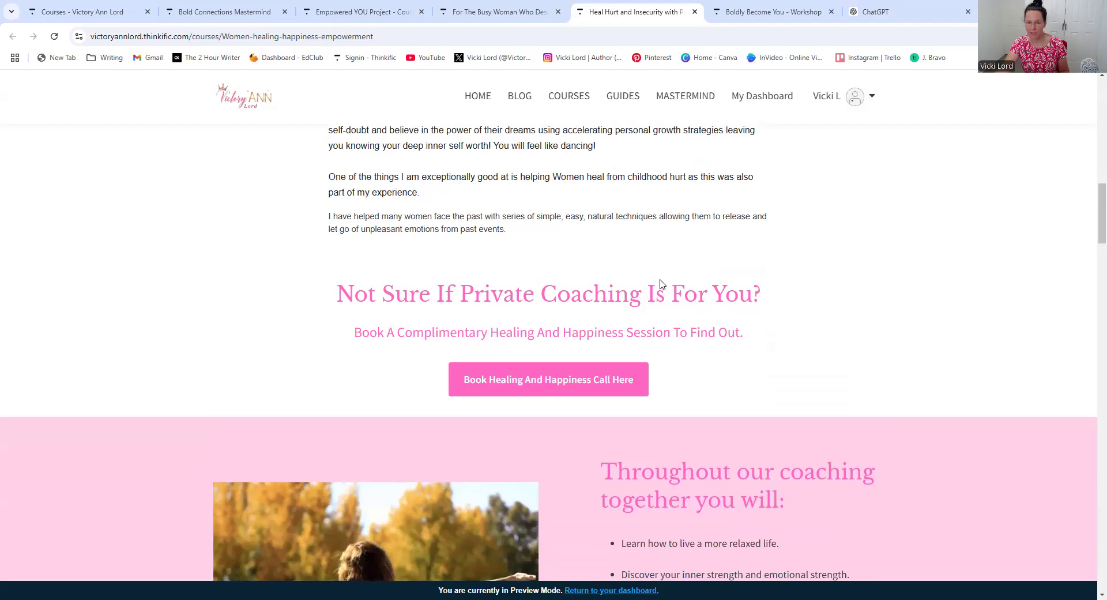
Step: Examine the "Throughout our coaching together you will:" benefits list on the coaching page
scroll(662, 280, down, 1)
scroll(675, 294, down, 1)
scroll(708, 290, down, 4)
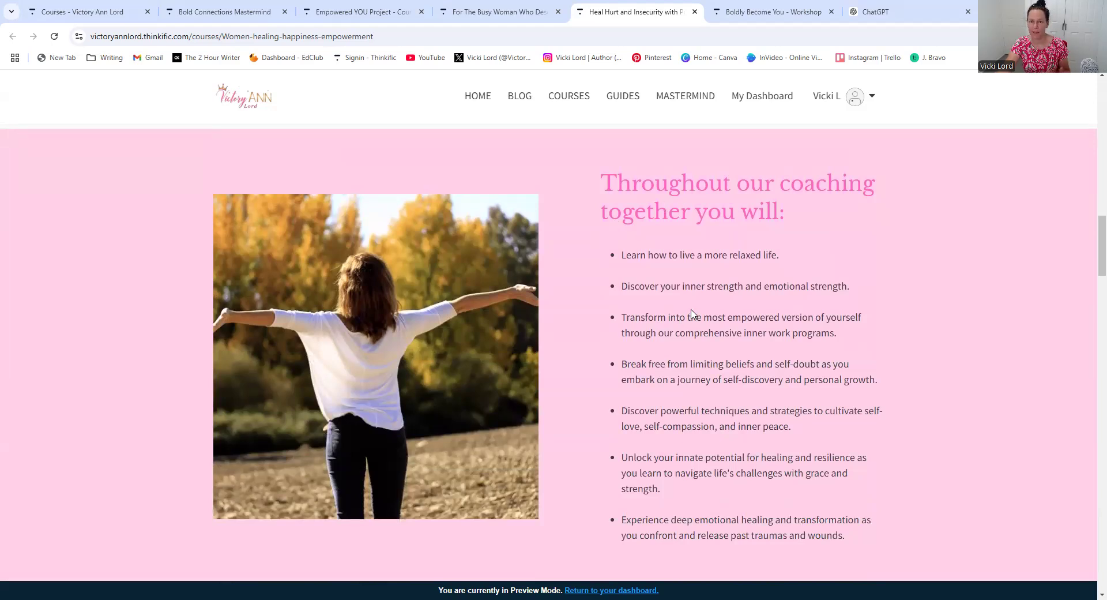
scroll(692, 313, down, 3)
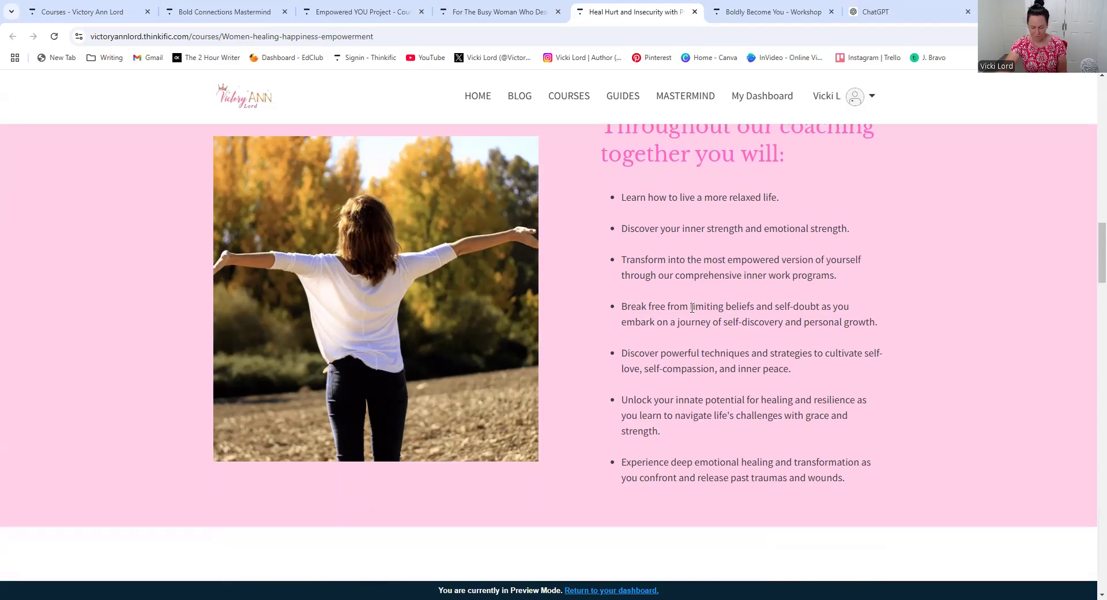
Step: Review the results guarantee and testimonials, the 6 Week Program introduction and the list of what coached women will experience
scroll(694, 312, down, 5)
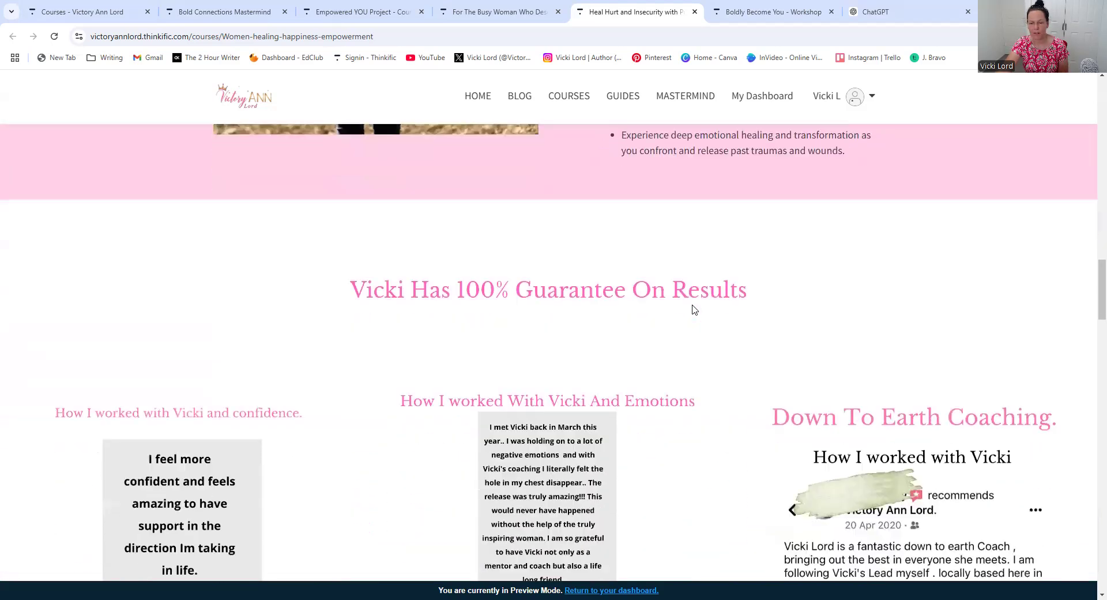
scroll(694, 310, down, 7)
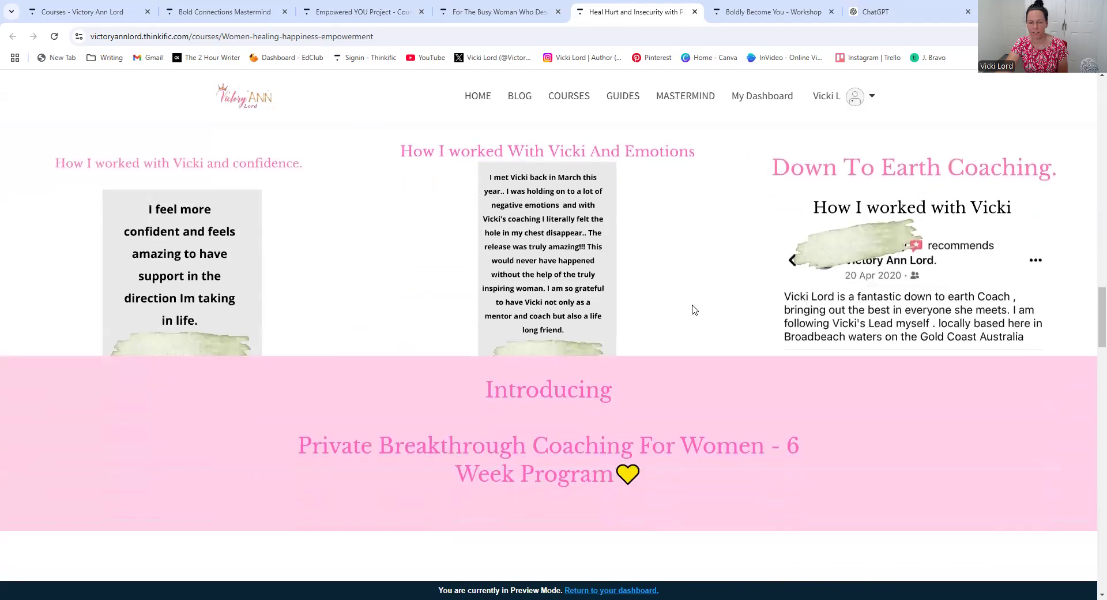
scroll(694, 311, down, 2)
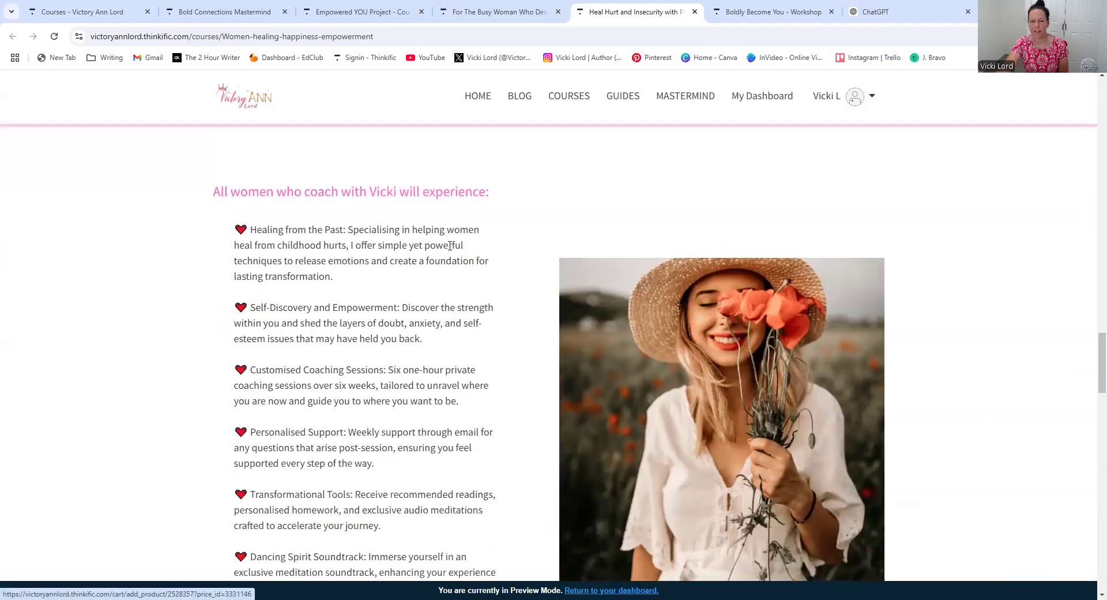
scroll(488, 375, down, 5)
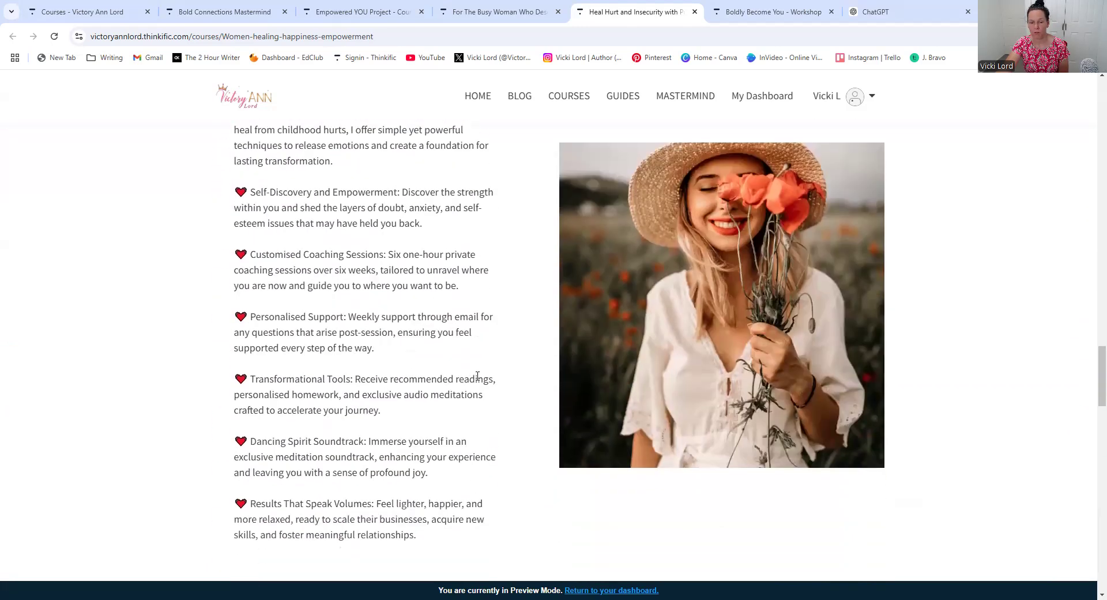
scroll(667, 349, up, 1)
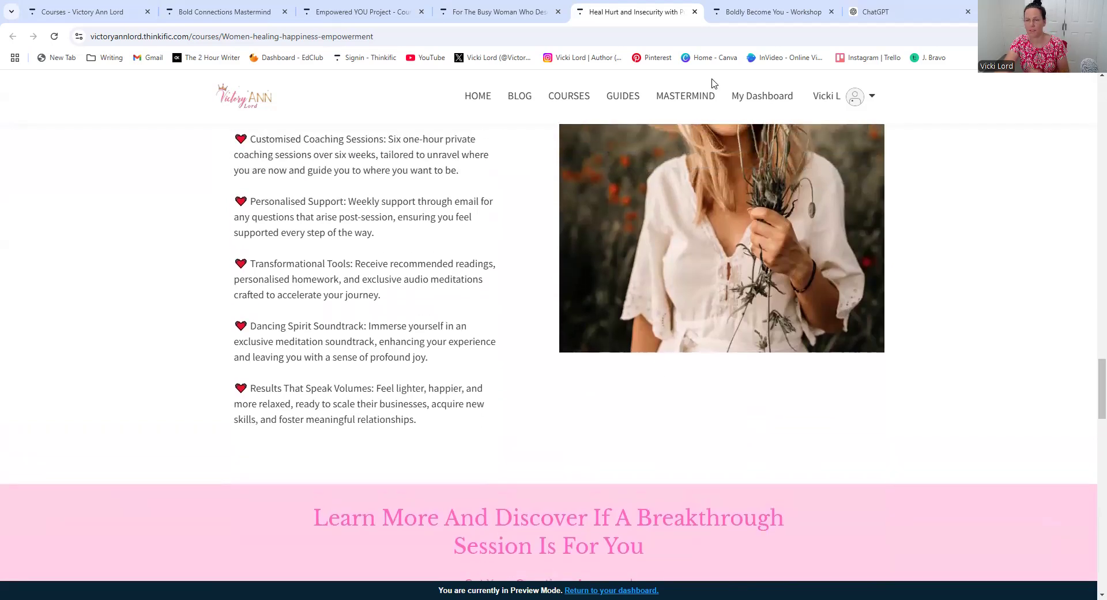
Step: Open the "Boldly Become You" workshop page and examine its "What Has Self-Belief Cost You?" headline and "Do you..." pain-point list
click(762, 16)
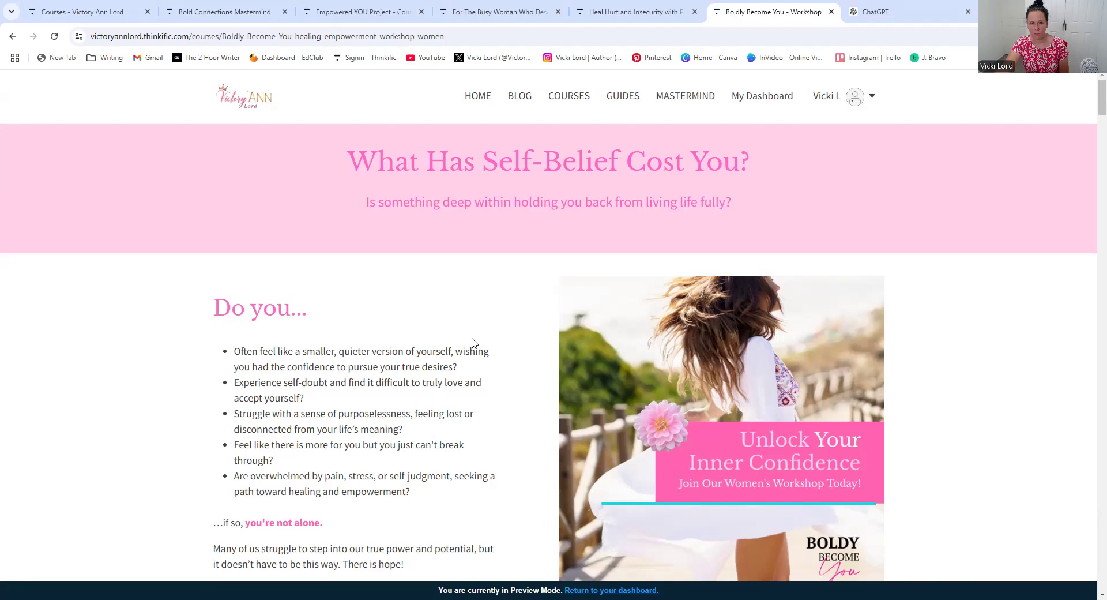
scroll(472, 343, down, 1)
scroll(472, 342, up, 1)
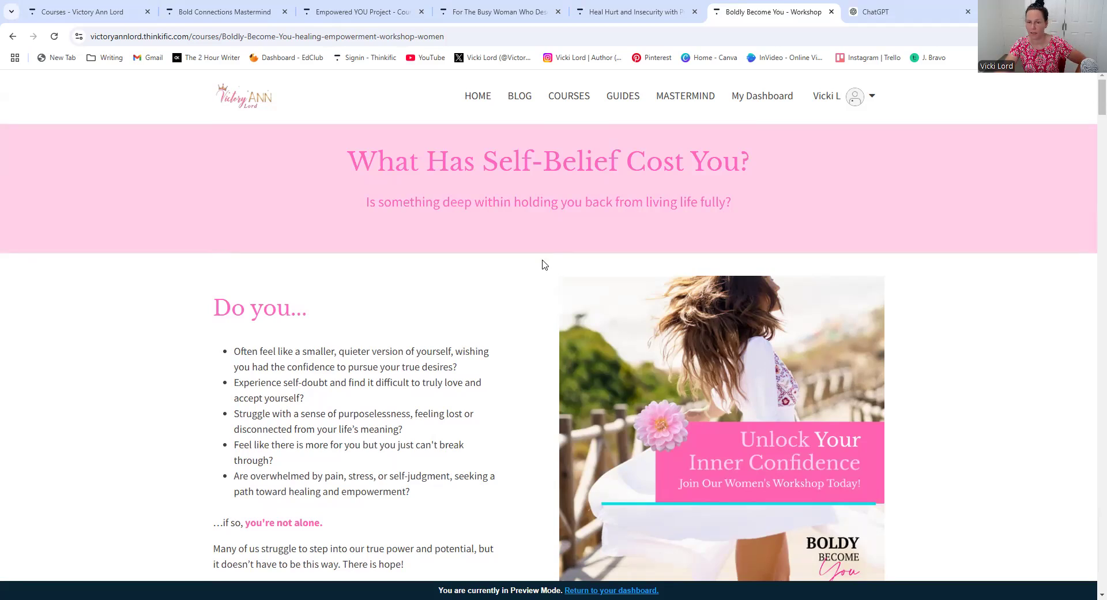
scroll(509, 290, down, 1)
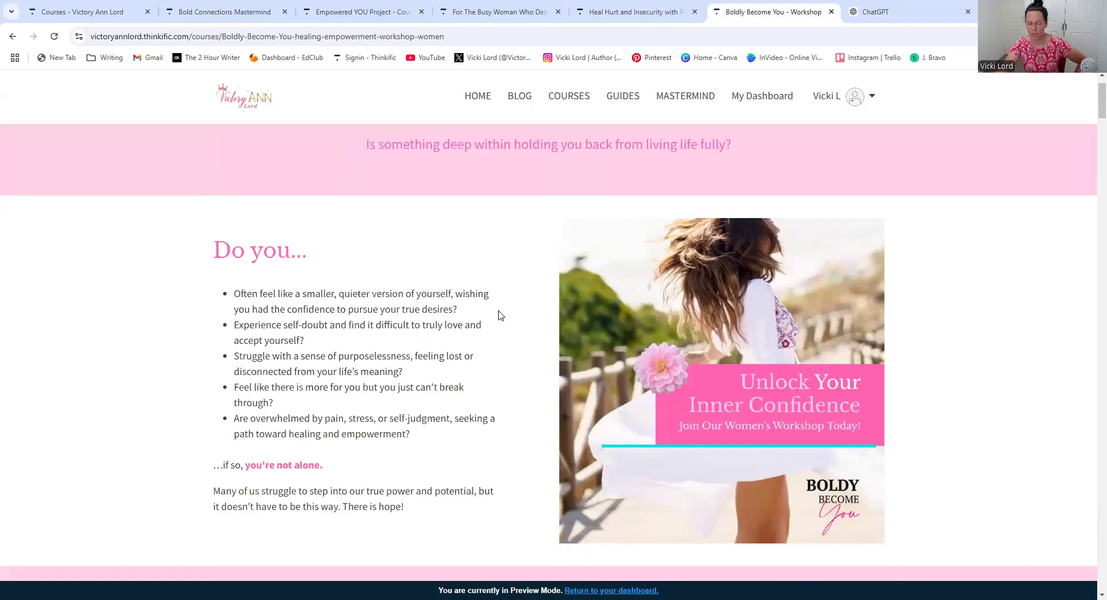
scroll(501, 311, down, 3)
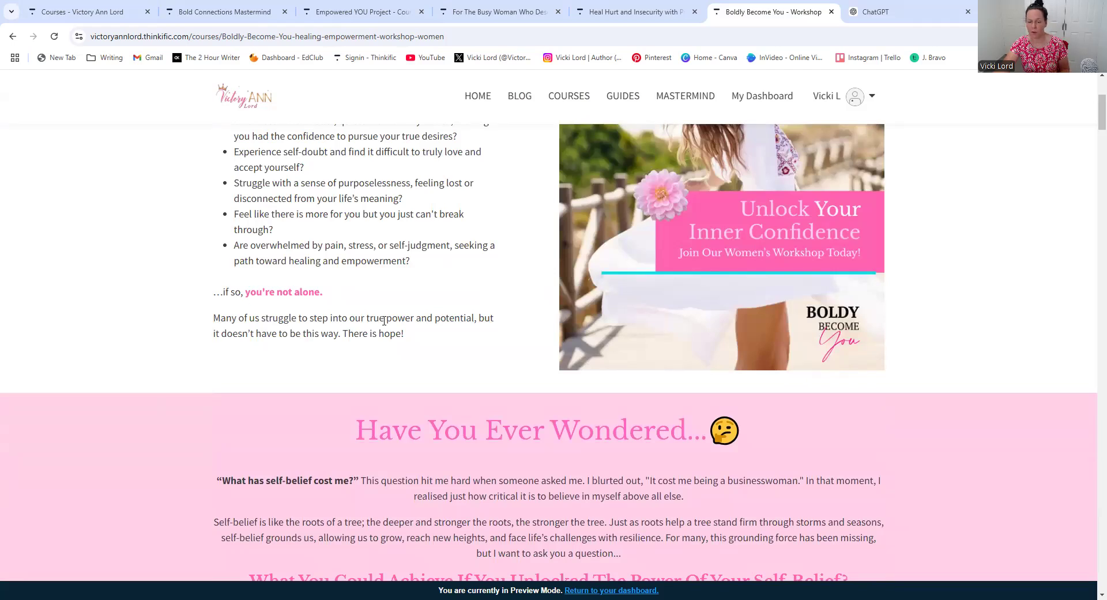
Step: Read the workshop page's "Have You Ever Wondered..." story and the "Building self-belief is key" benefits
scroll(385, 320, down, 3)
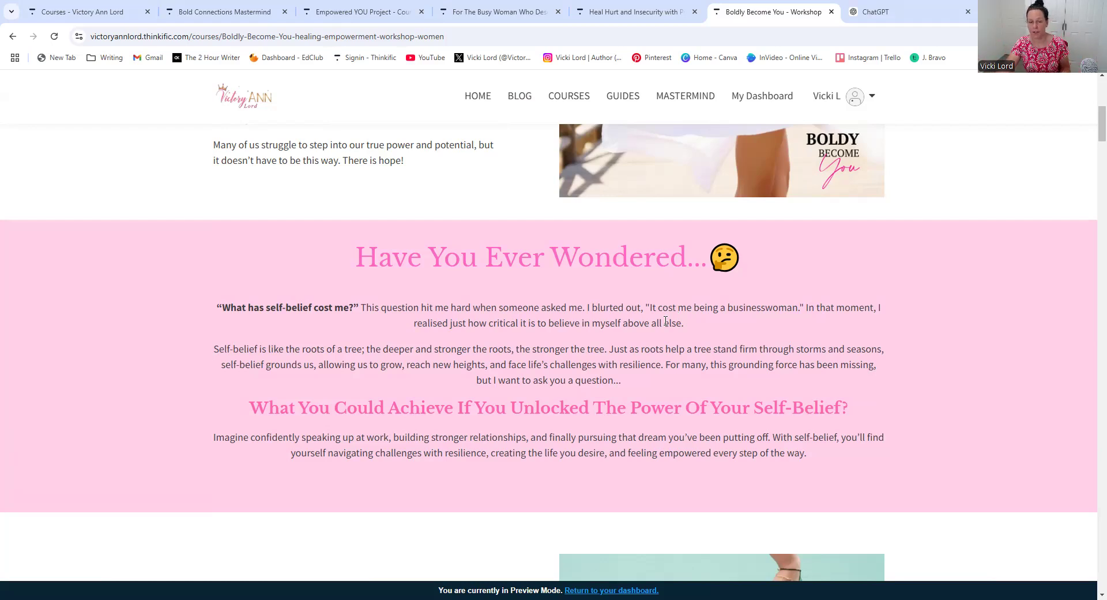
scroll(666, 322, down, 1)
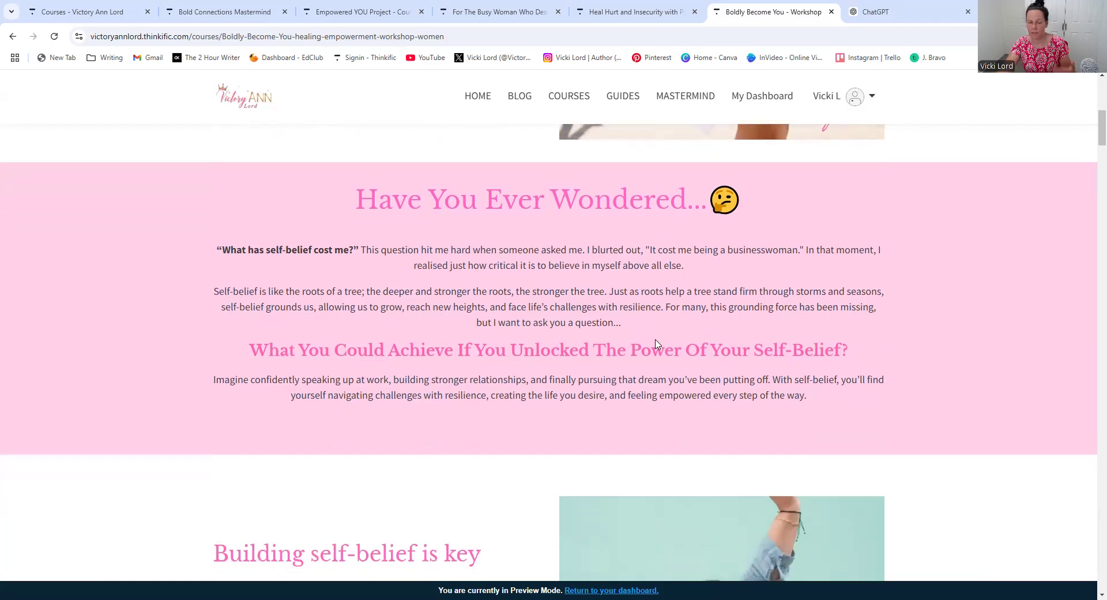
scroll(655, 344, down, 1)
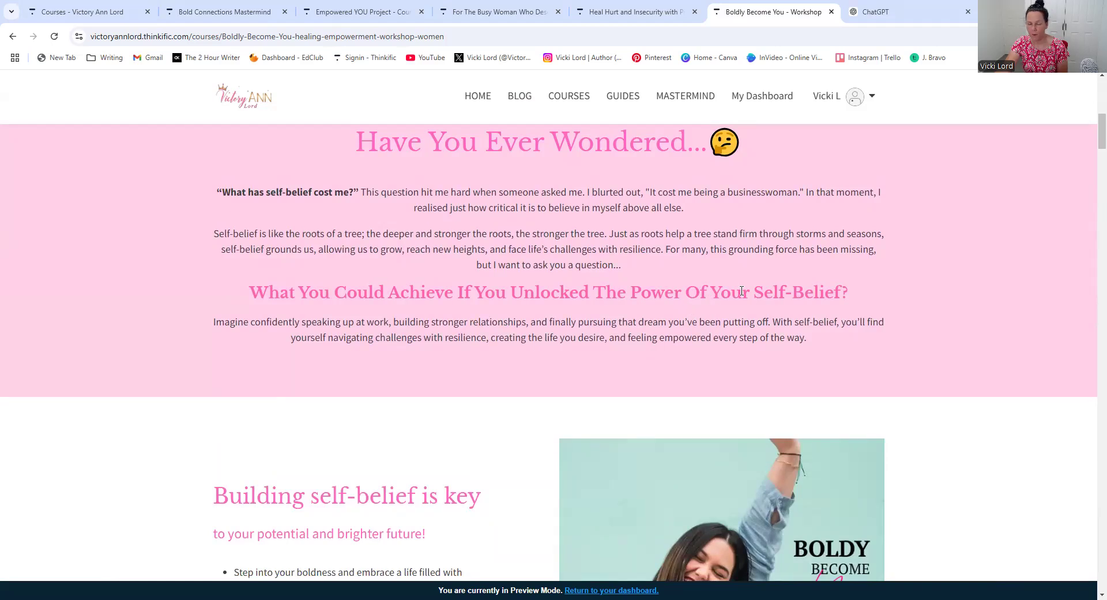
scroll(722, 322, down, 2)
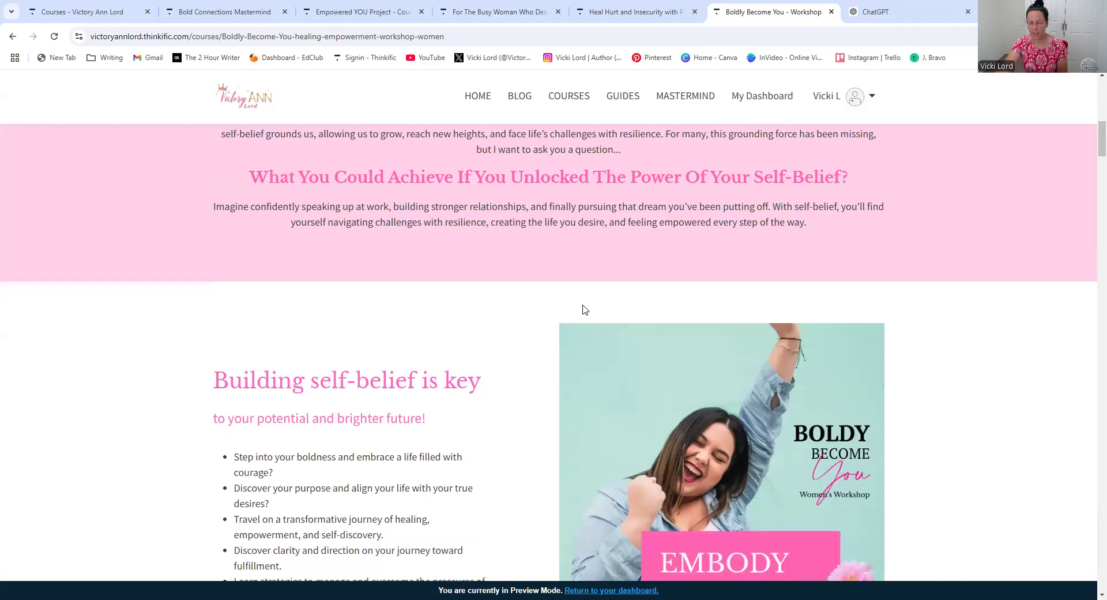
scroll(587, 305, down, 1)
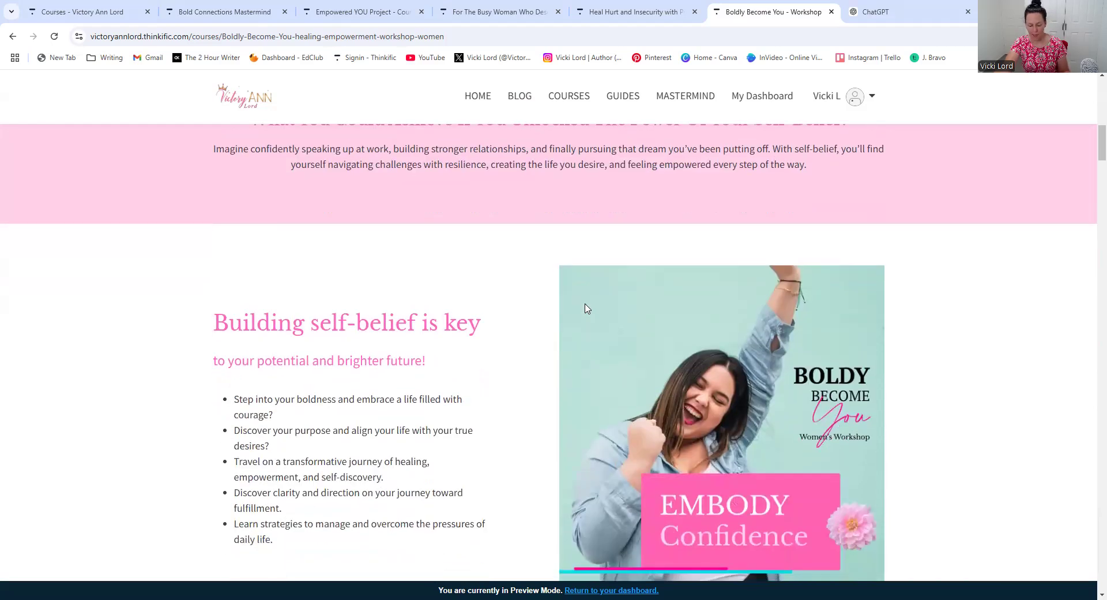
scroll(586, 306, down, 2)
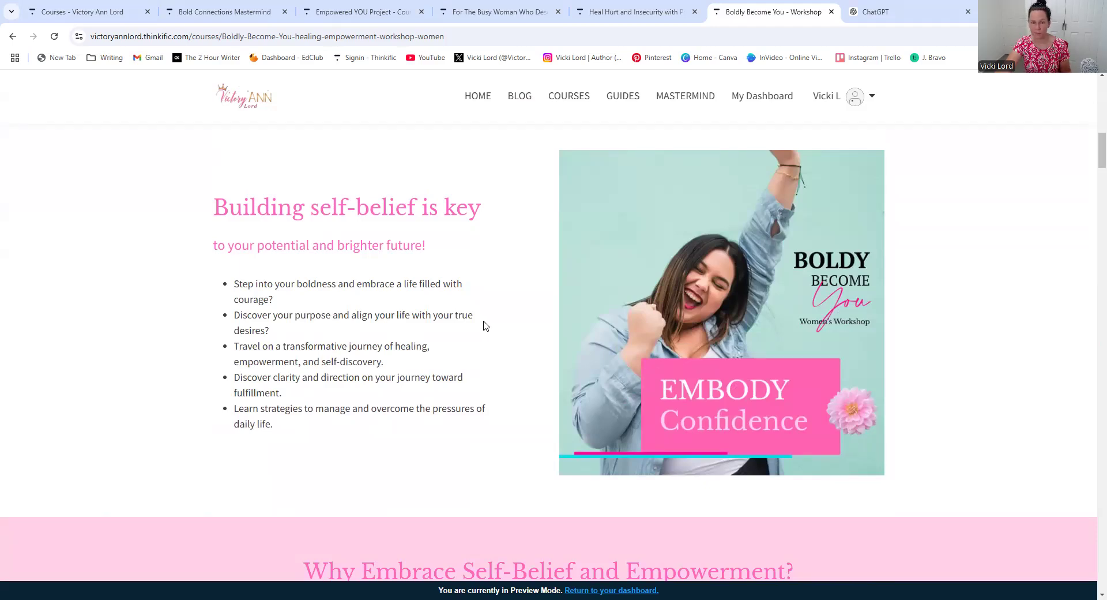
Step: Examine the "Why Embrace Self-Belief and Empowerment?" section through to the "Empower Me – I'm Ready!" calls to action
scroll(485, 321, down, 5)
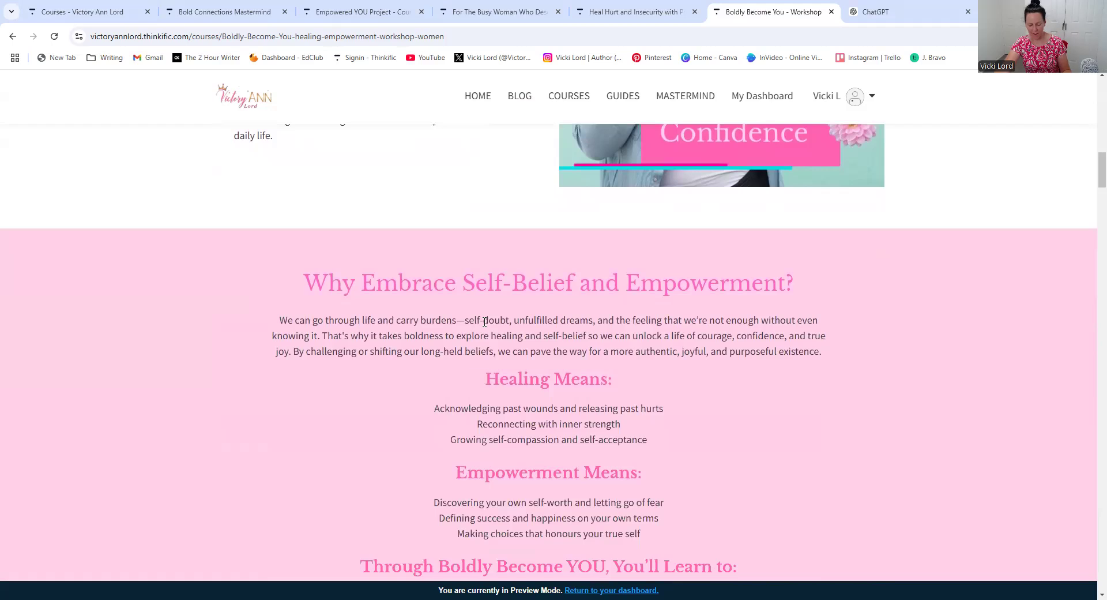
scroll(484, 322, down, 1)
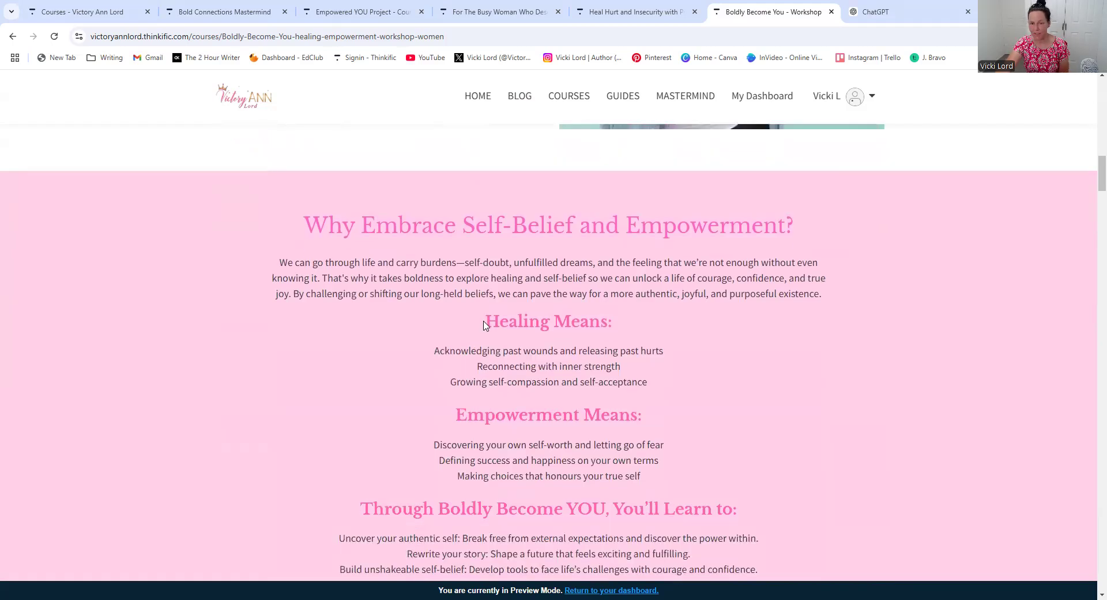
scroll(721, 294, down, 1)
scroll(721, 294, down, 1)
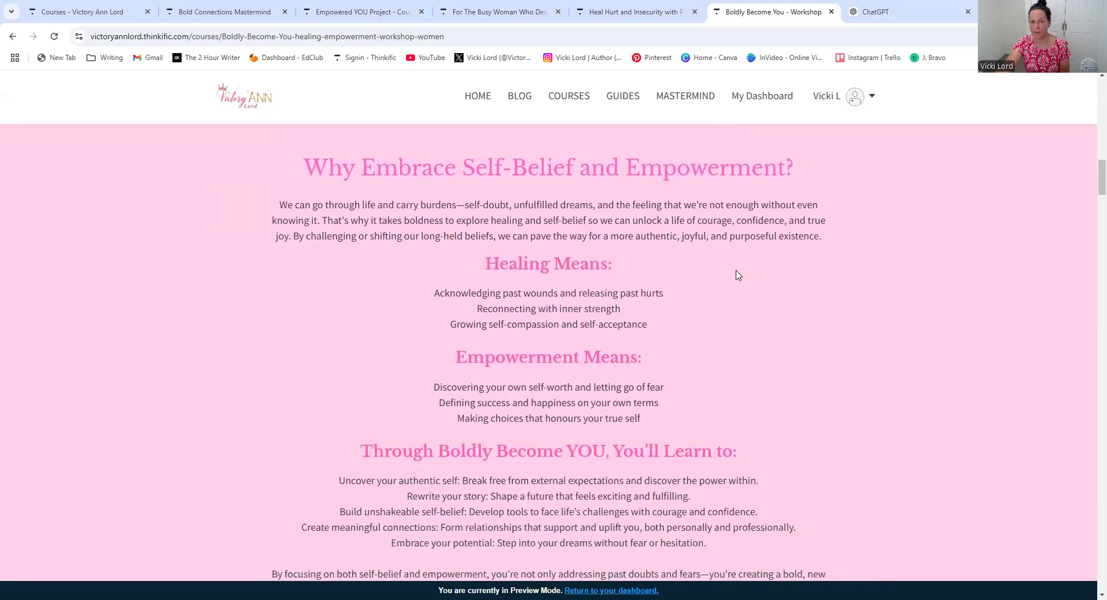
scroll(682, 288, down, 3)
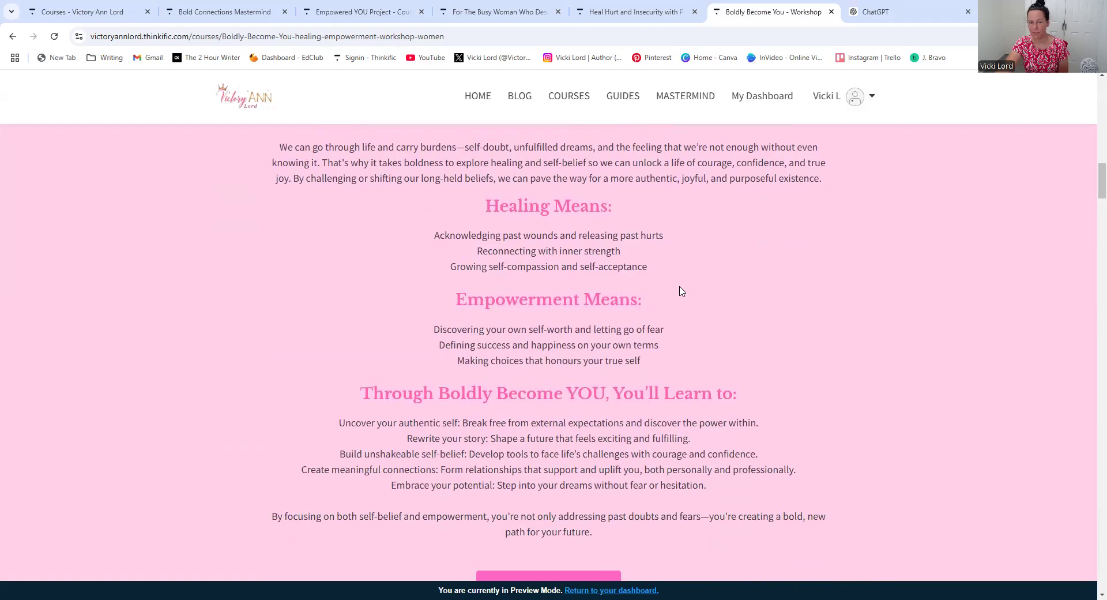
scroll(727, 335, down, 1)
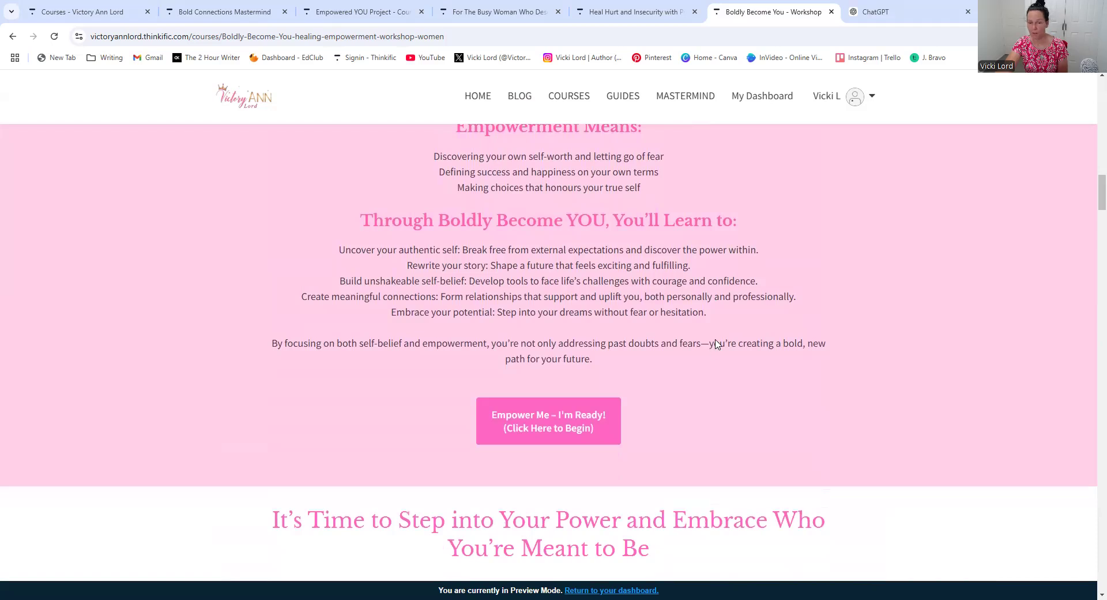
scroll(716, 346, down, 3)
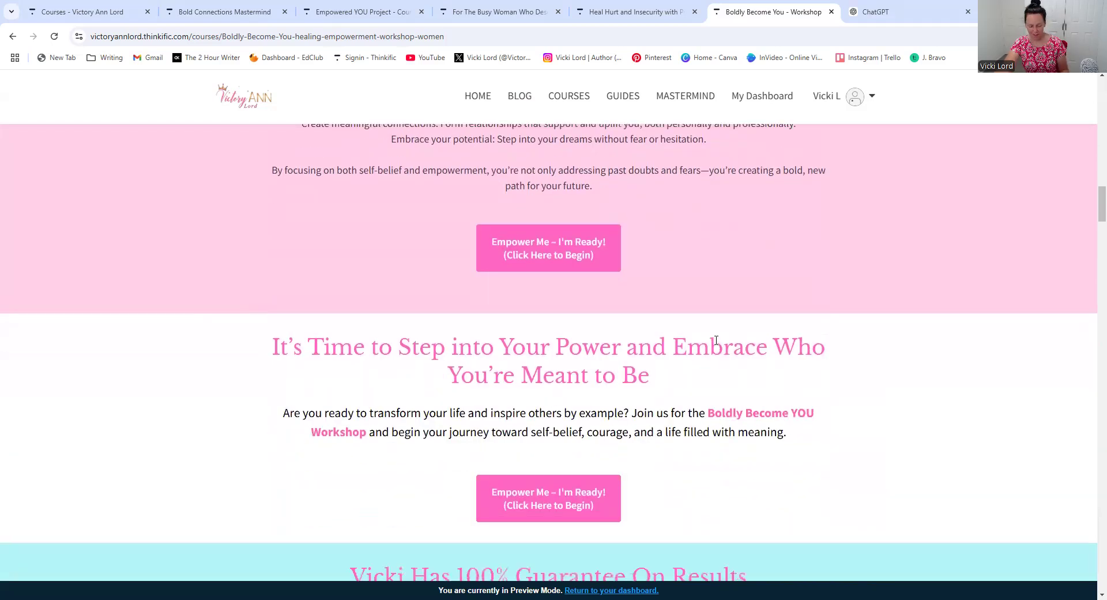
Step: Review the workshop's three essential keys, the Day 1 to Day 5 outline and the "What sets our program apart:" section
scroll(713, 345, down, 10)
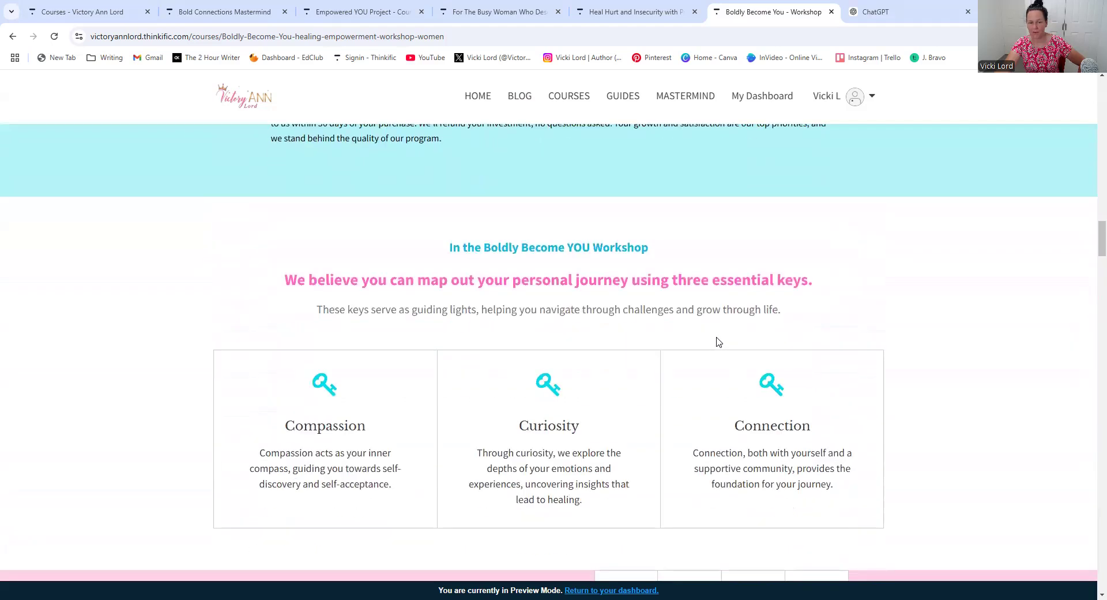
scroll(716, 344, down, 11)
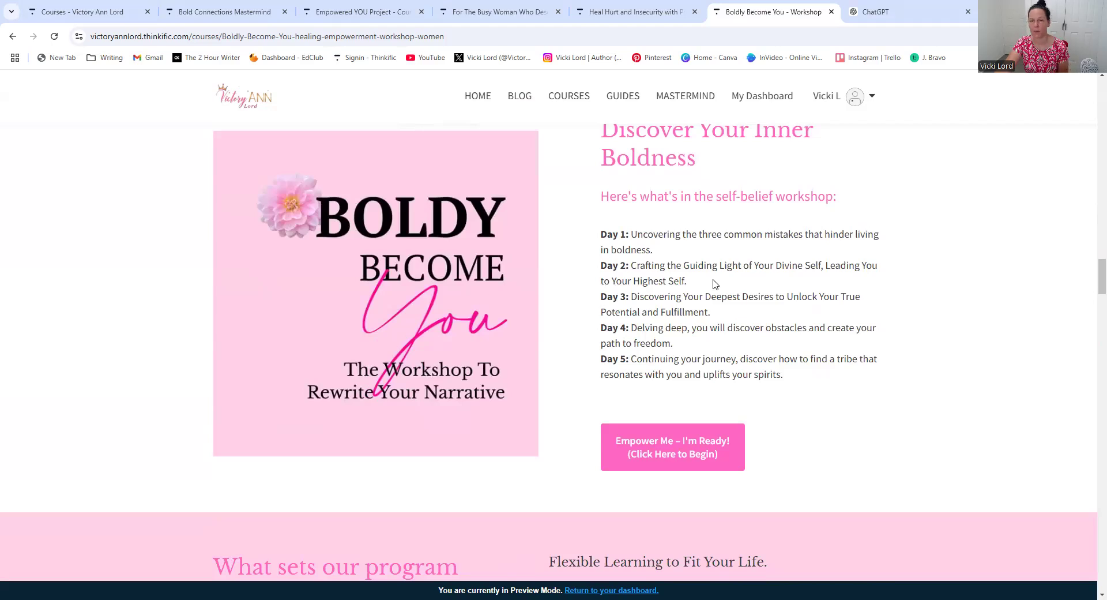
scroll(742, 296, down, 6)
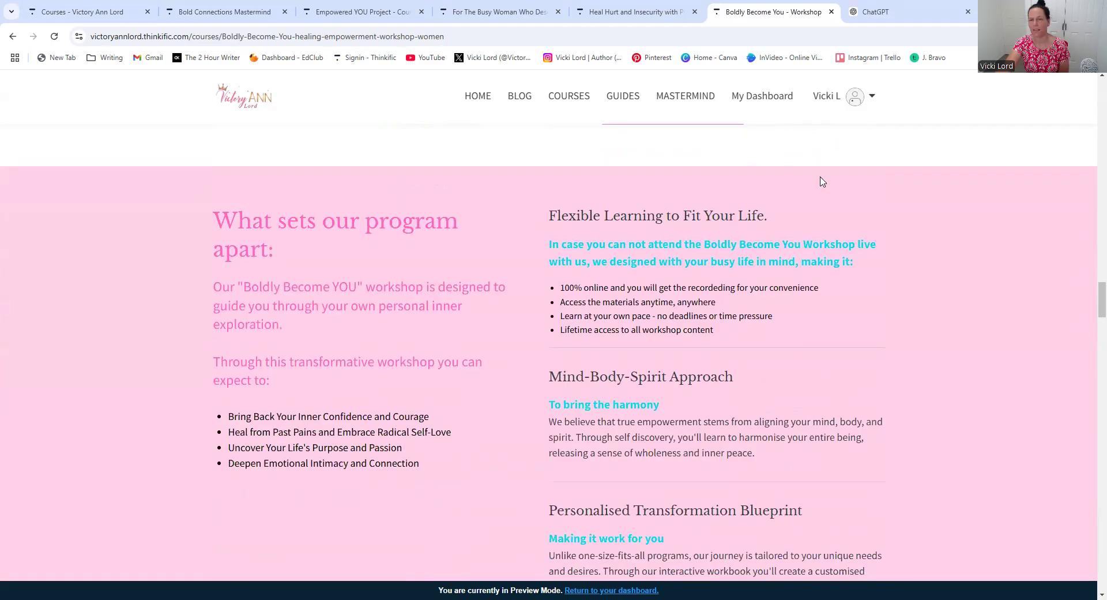
Step: Close the five open sales pages and return to the Thinkific Courses overview
click(284, 11)
click(284, 12)
click(284, 12)
click(284, 12)
click(284, 11)
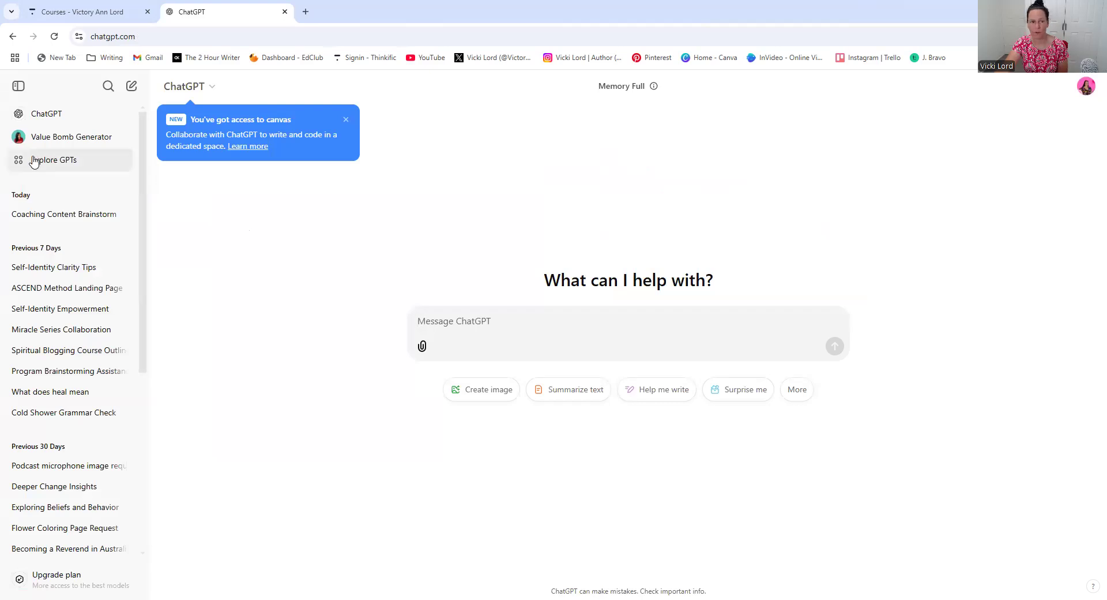
click(86, 12)
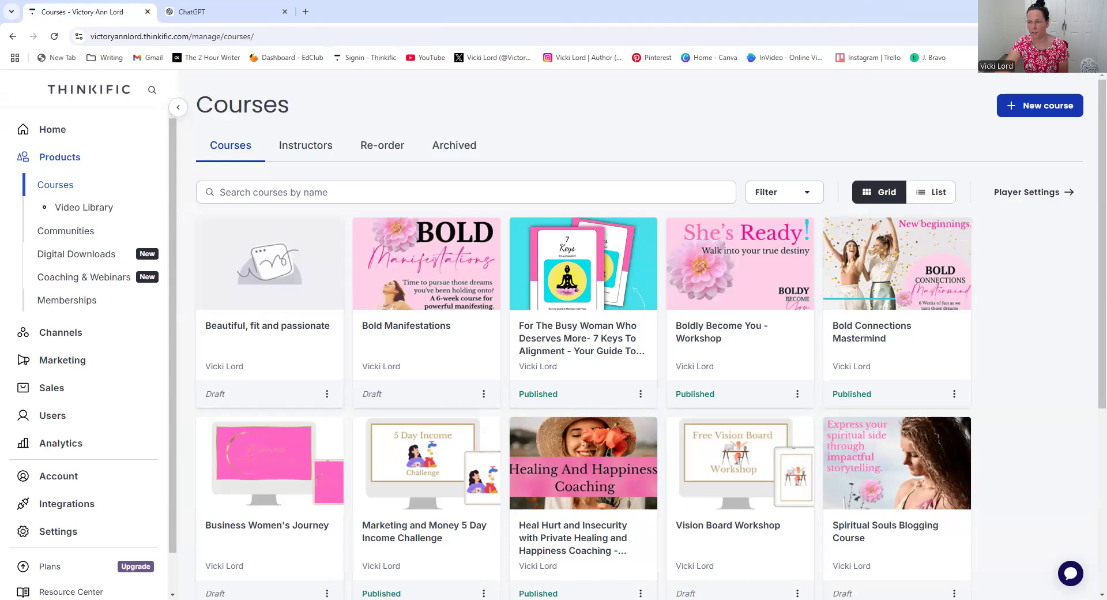
Step: Start a new course and describe its audience and content as "Bold Breakthrough for entreneirial women"
click(1033, 106)
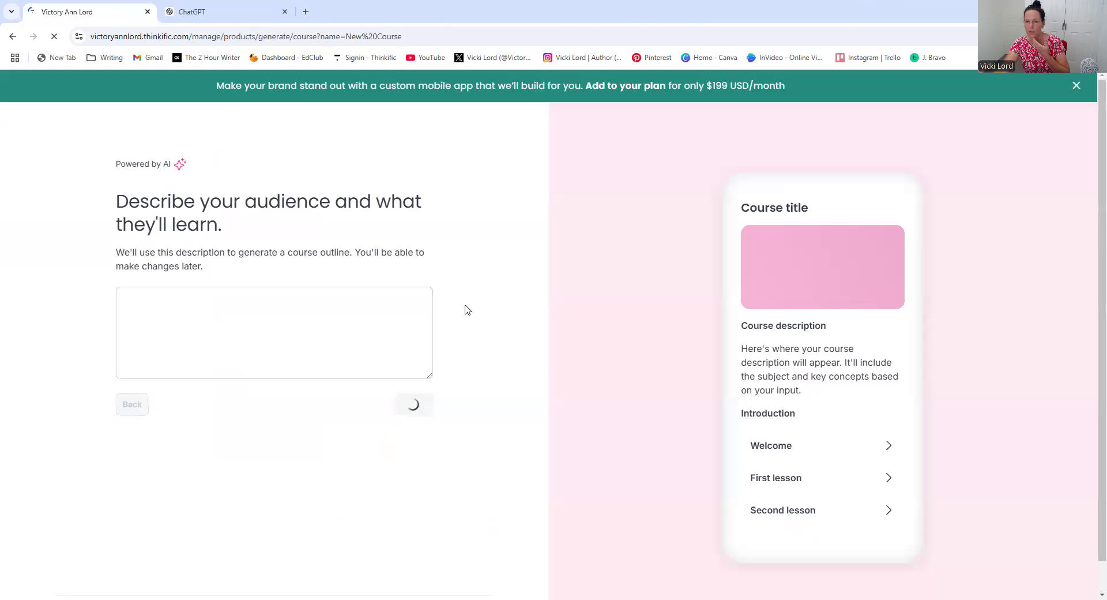
click(263, 321)
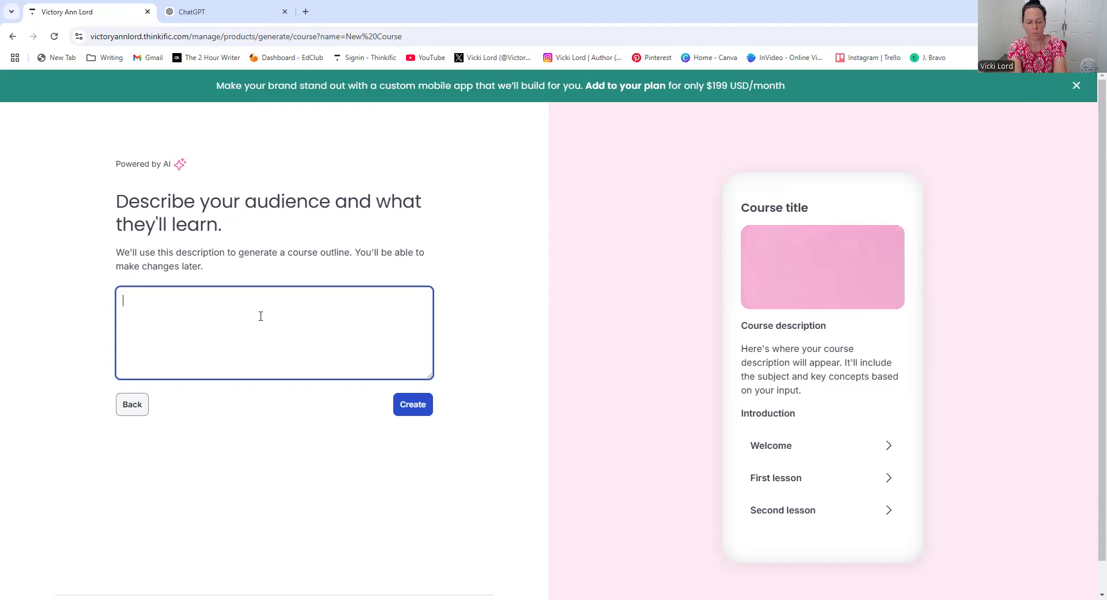
text(Bold)
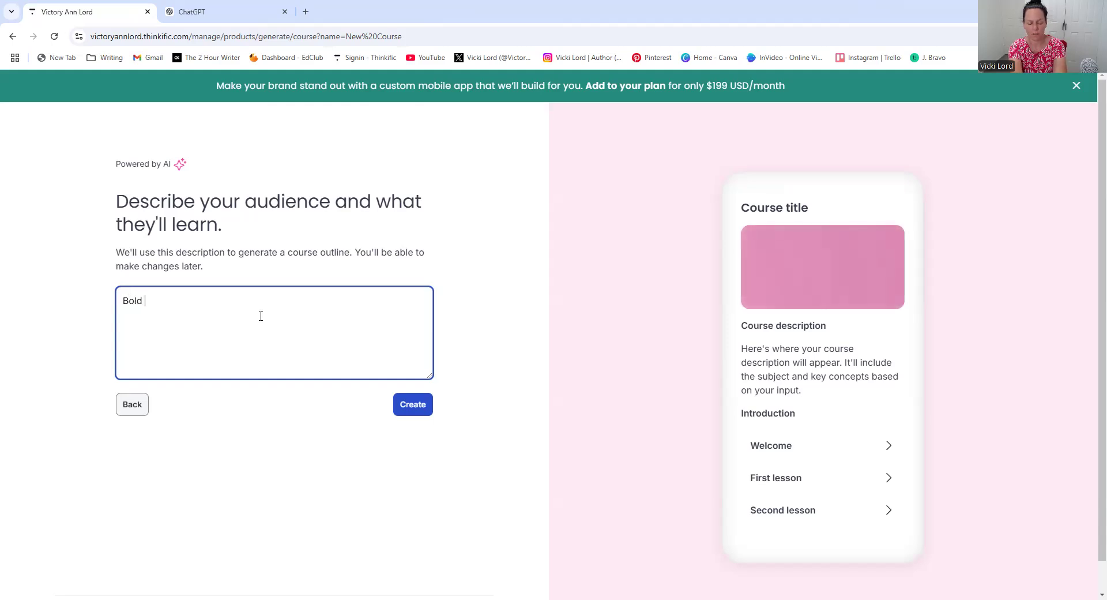
text( Breakthro)
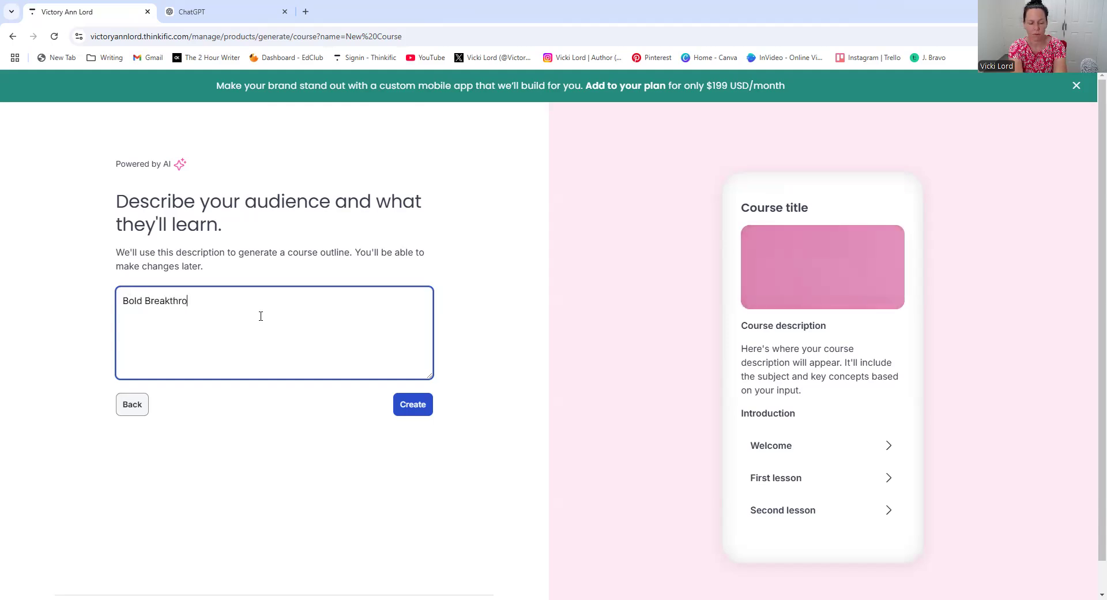
text(ugh for ent)
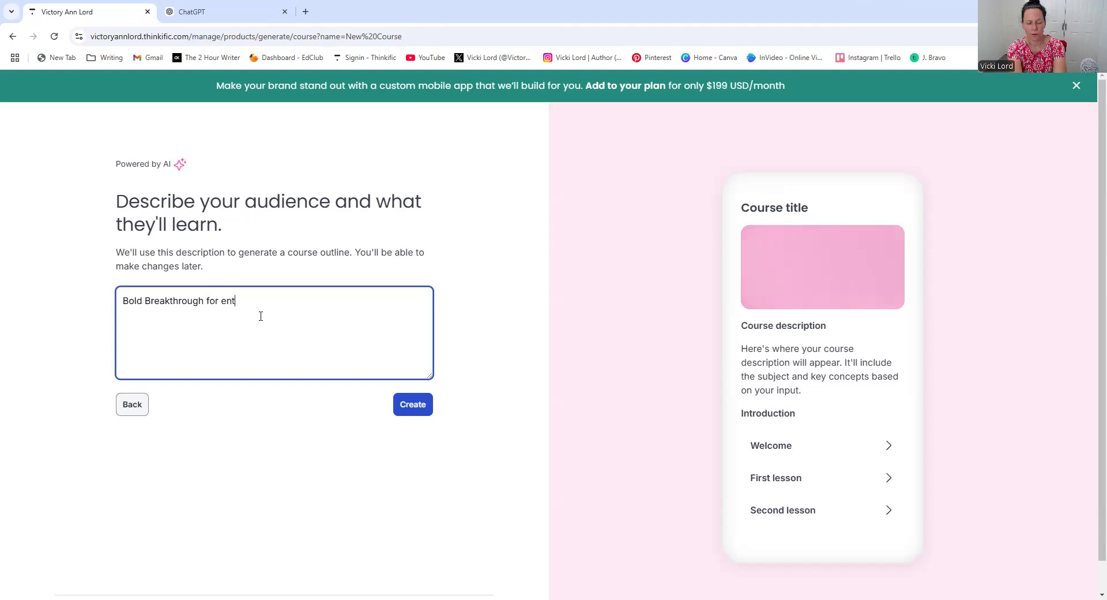
text(reneirial w)
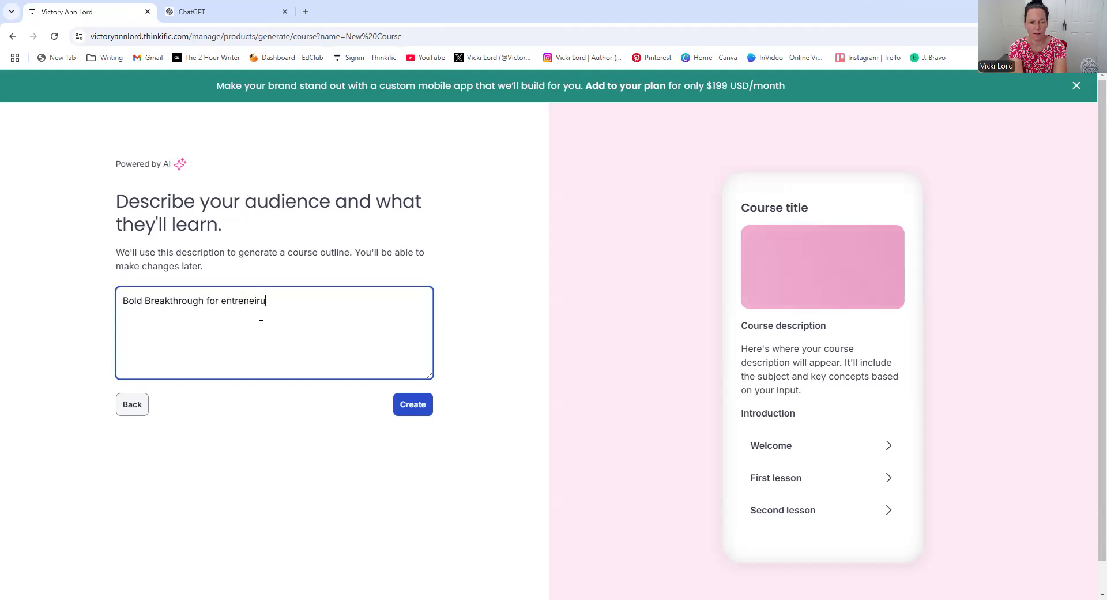
text(omen)
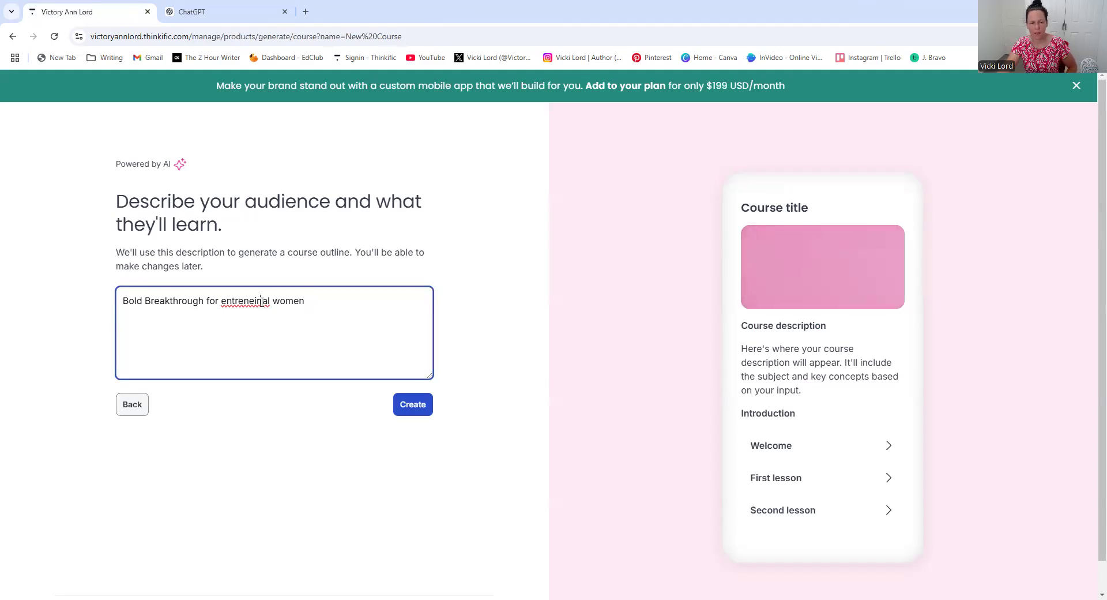
Step: Correct the misspelled word before "women" in the course description to "entrepreneurial"
right_click(259, 302)
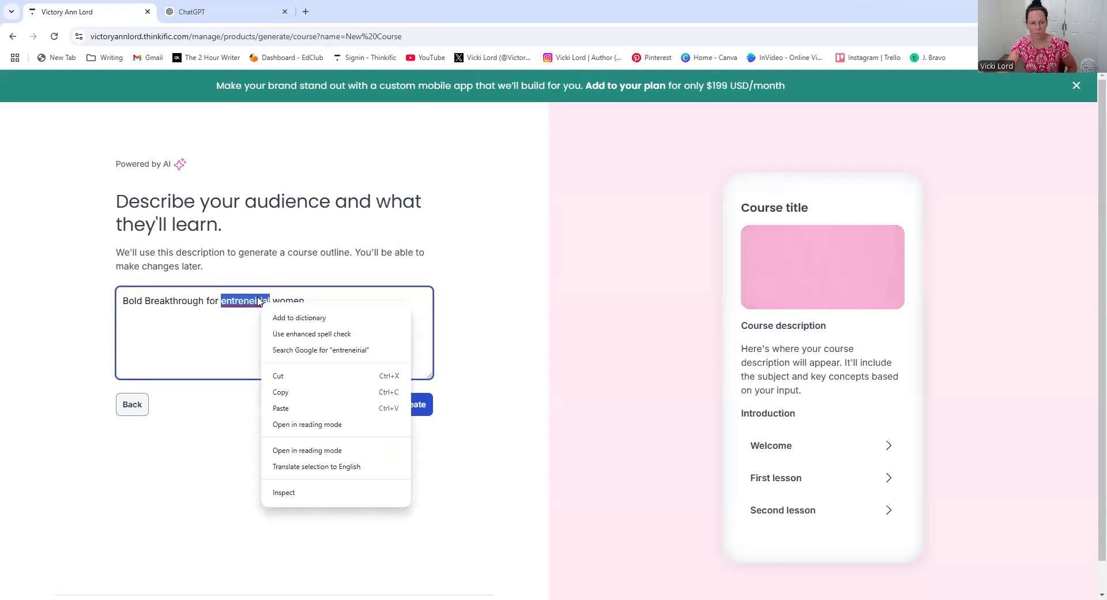
click(248, 301)
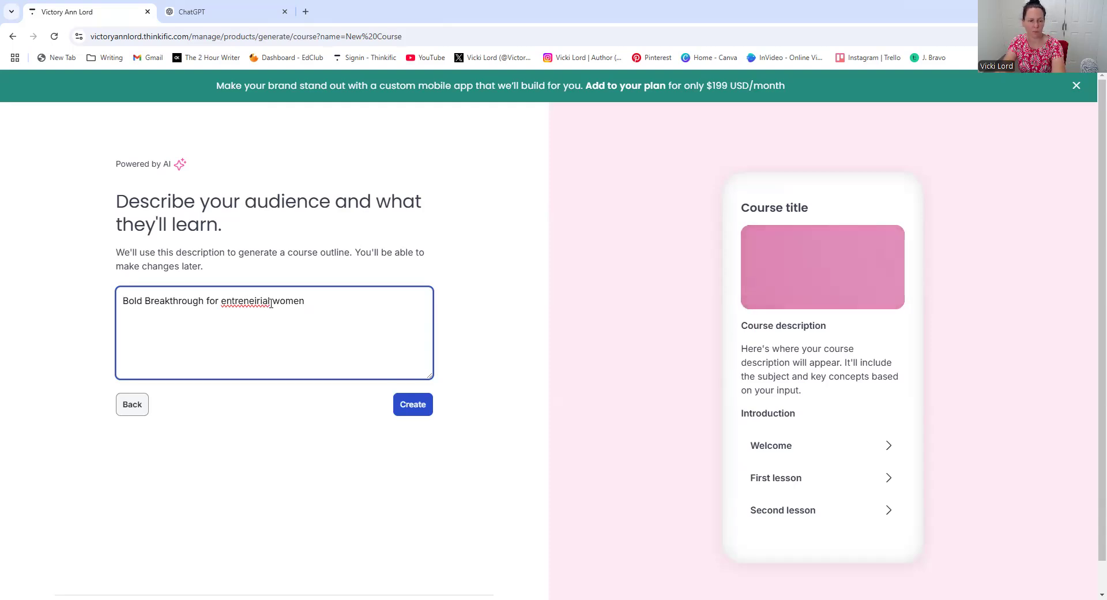
click(270, 302)
key(BackSpace)
key(BackSpace)
key(BackSpace)
key(BackSpace)
key(BackSpace)
key(BackSpace)
key(BackSpace)
text(preneuria)
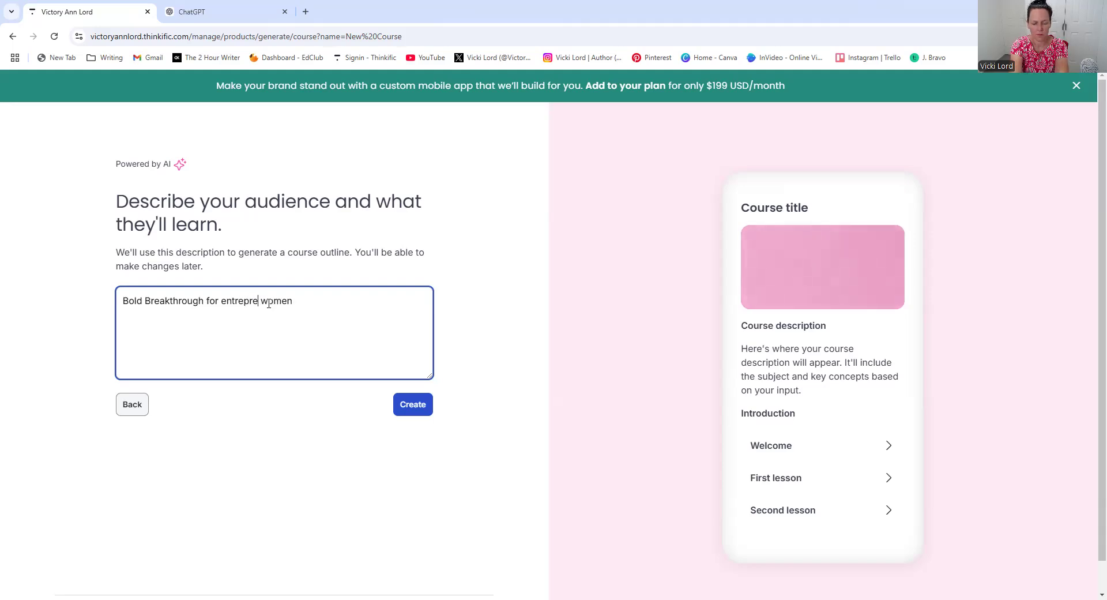
text(l)
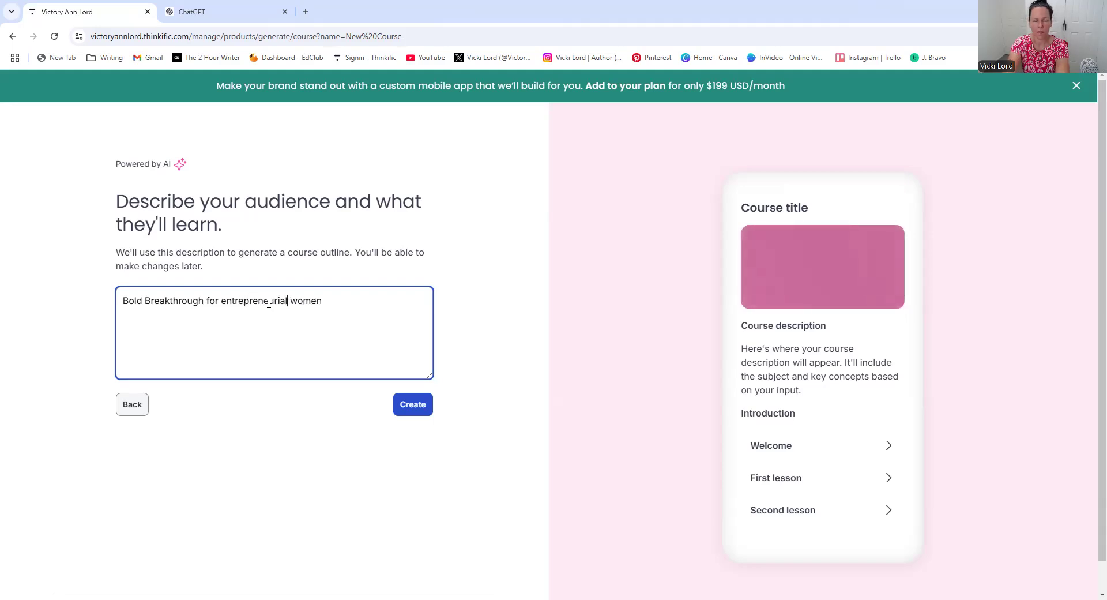
Step: Add "who dream big" to the end of the course description and generate the course outline
click(359, 294)
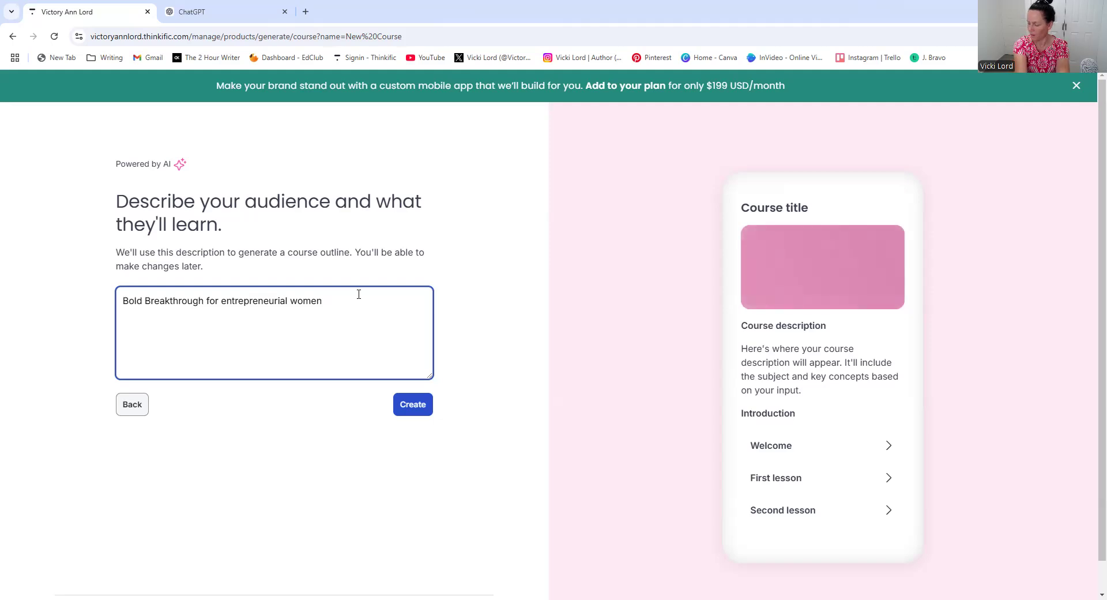
text(who d)
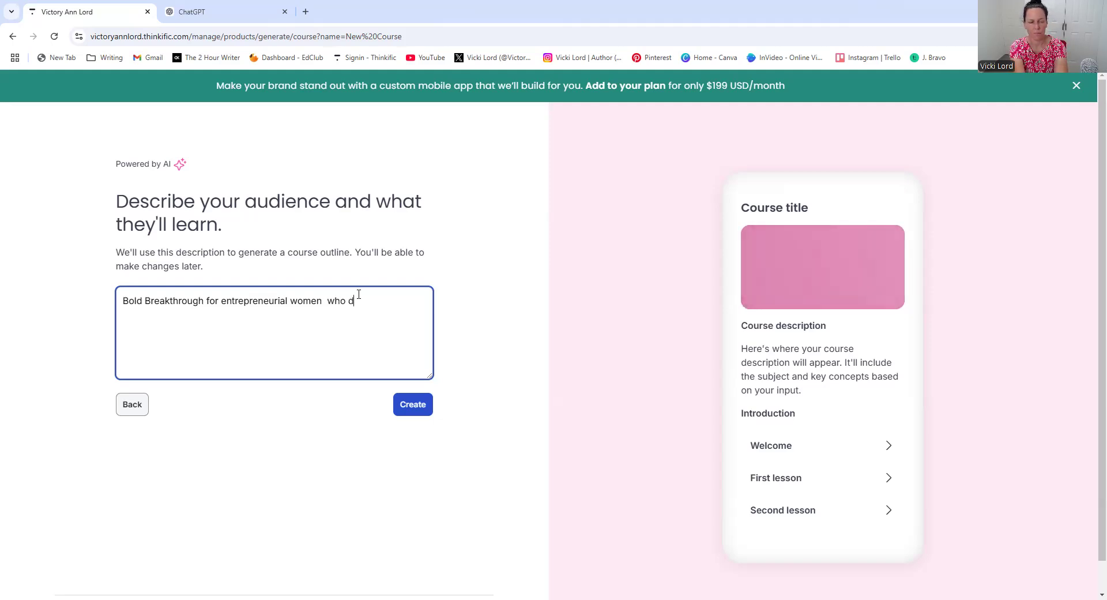
text(ream big)
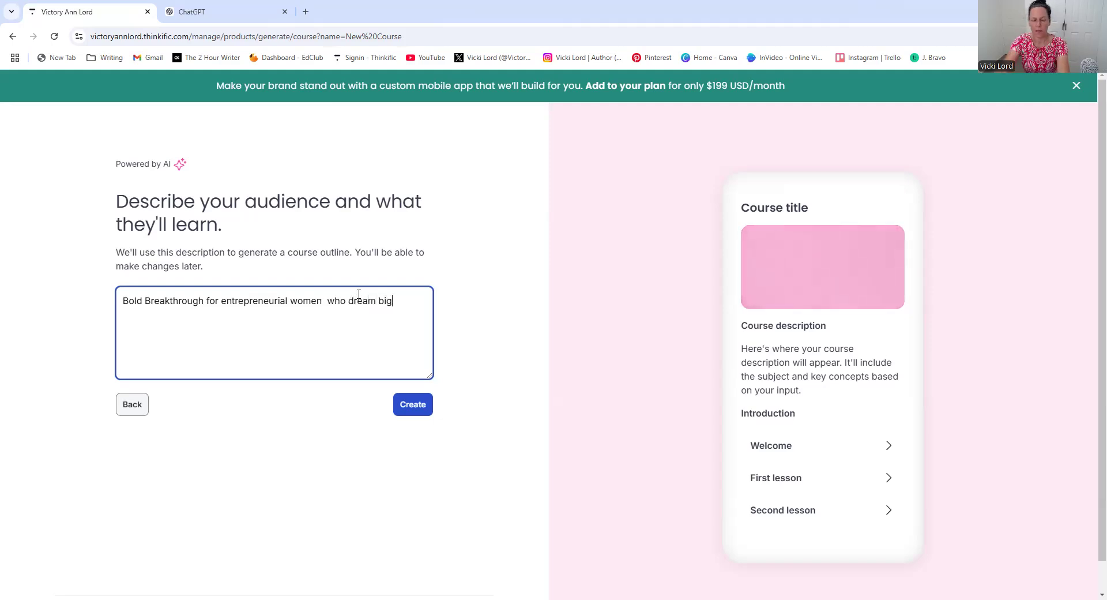
click(407, 404)
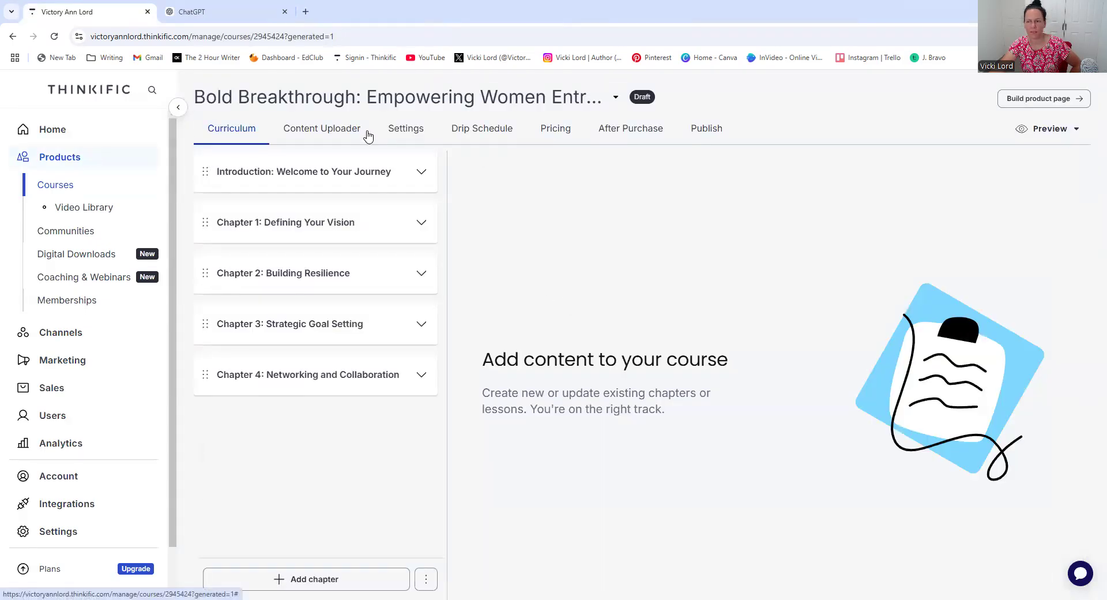
Step: Open the product page of the new Bold Breakthrough course in the site builder
click(1021, 99)
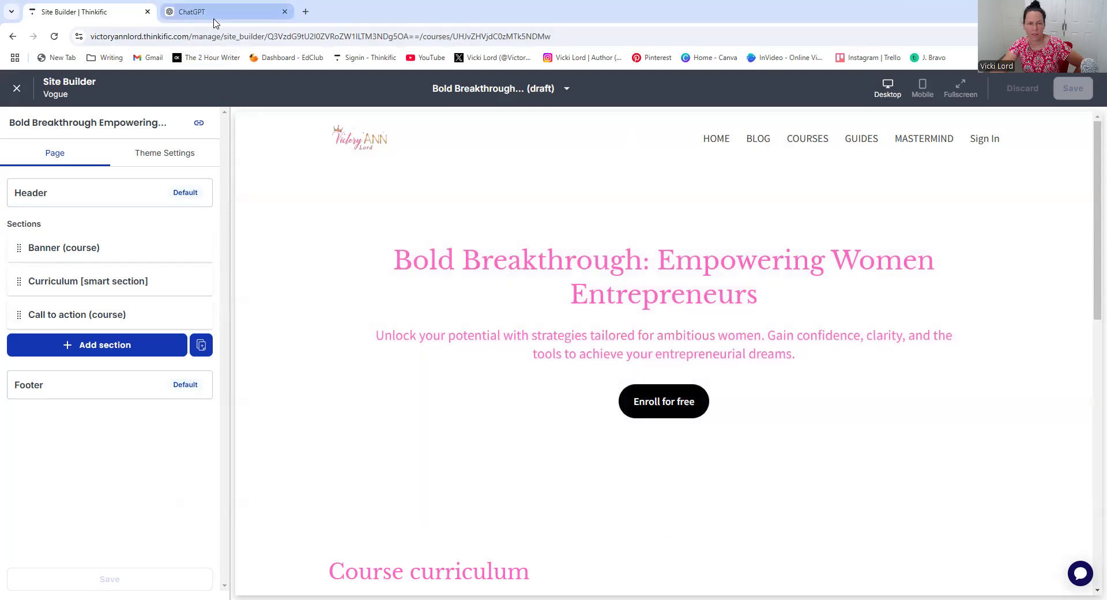
click(214, 19)
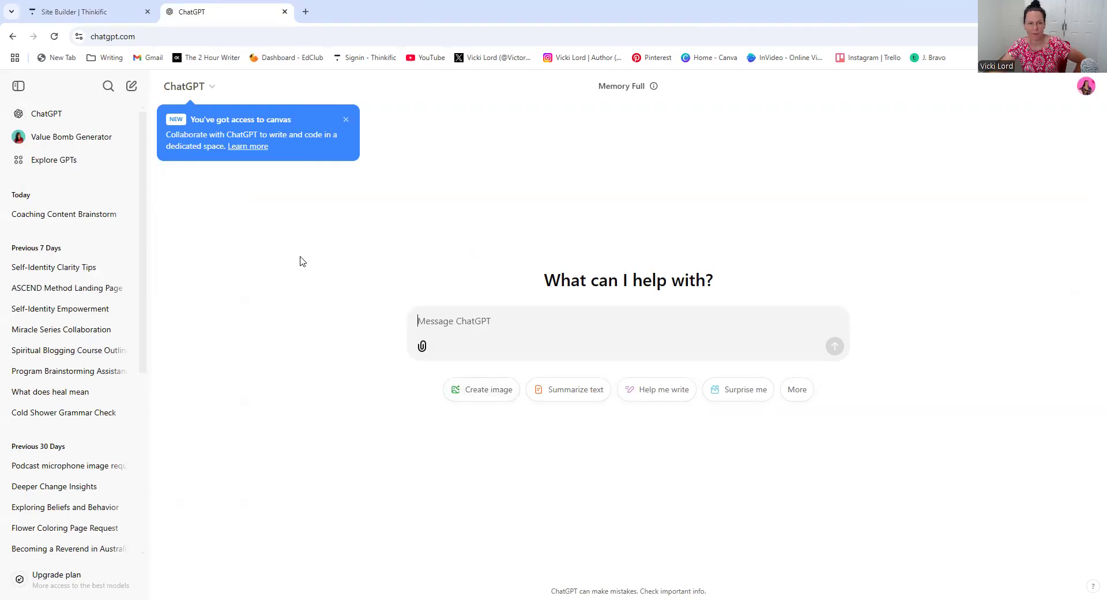
click(77, 13)
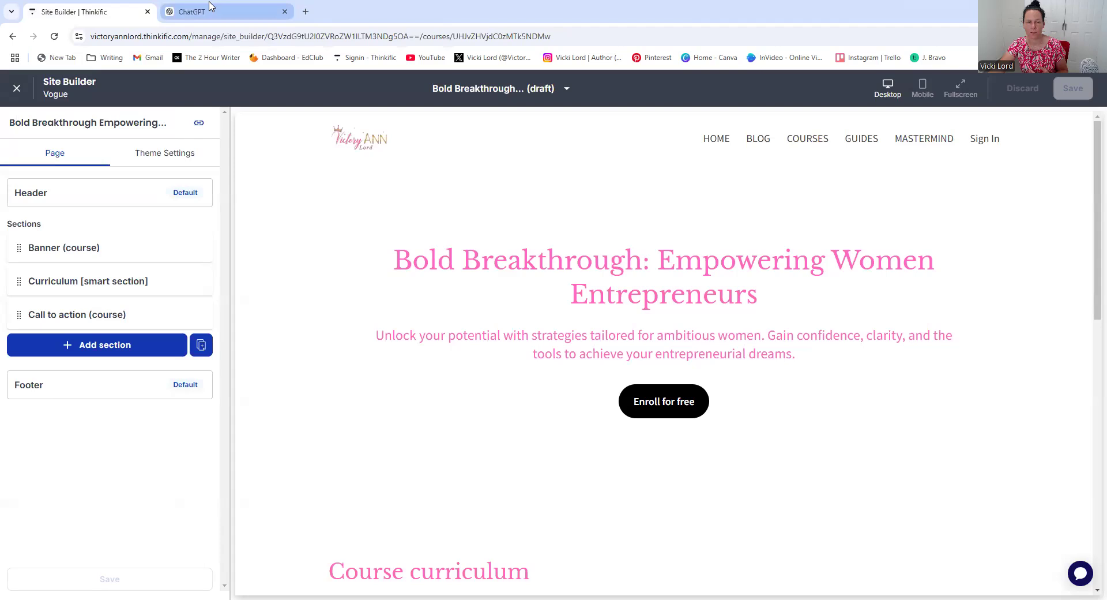
Step: Switch to ChatGPT and send "Hi, would you mind if I can brainstorm with you and create my landing page for my course or program?"
click(214, 8)
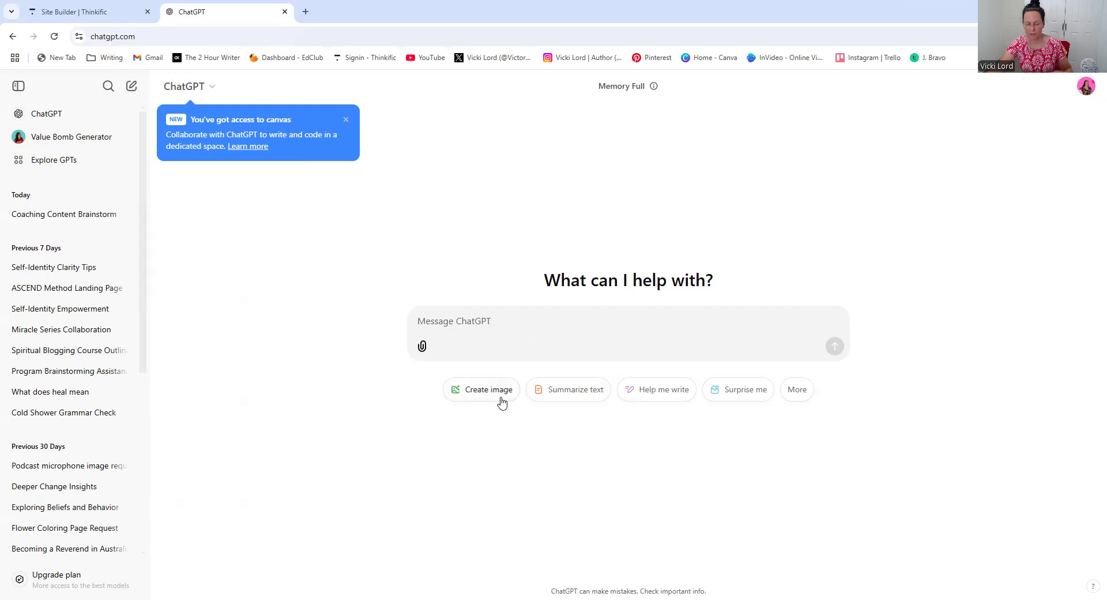
text(Hi)
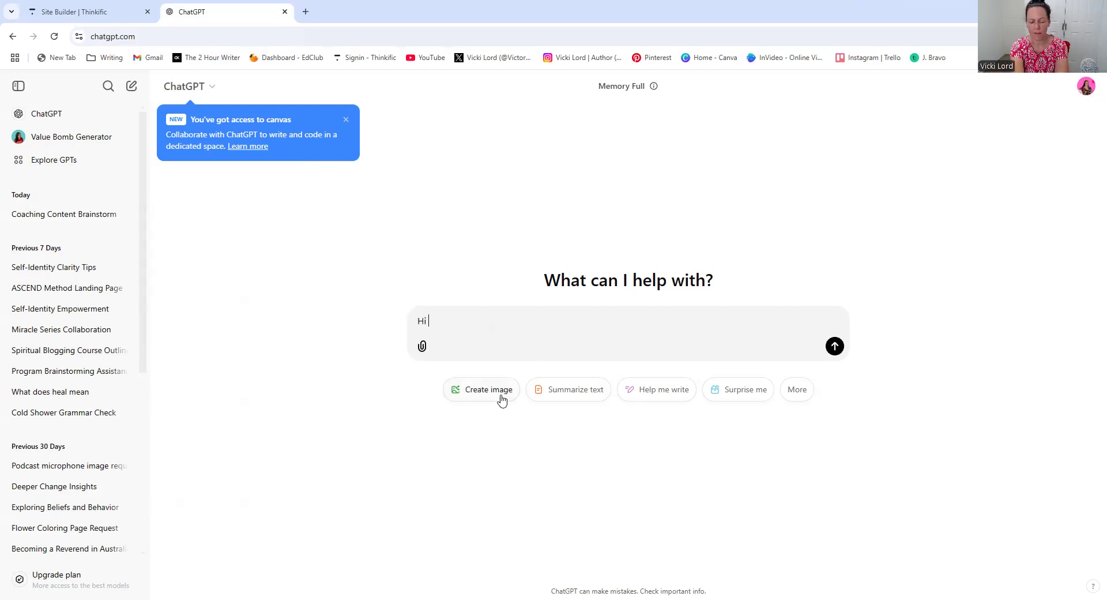
text(, w)
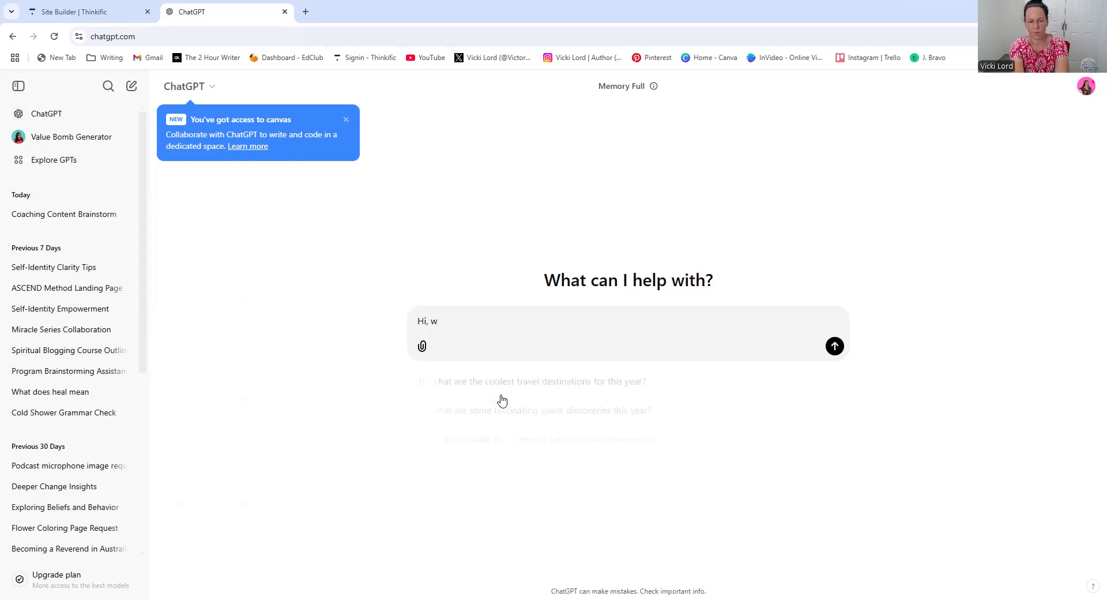
text(ould you min)
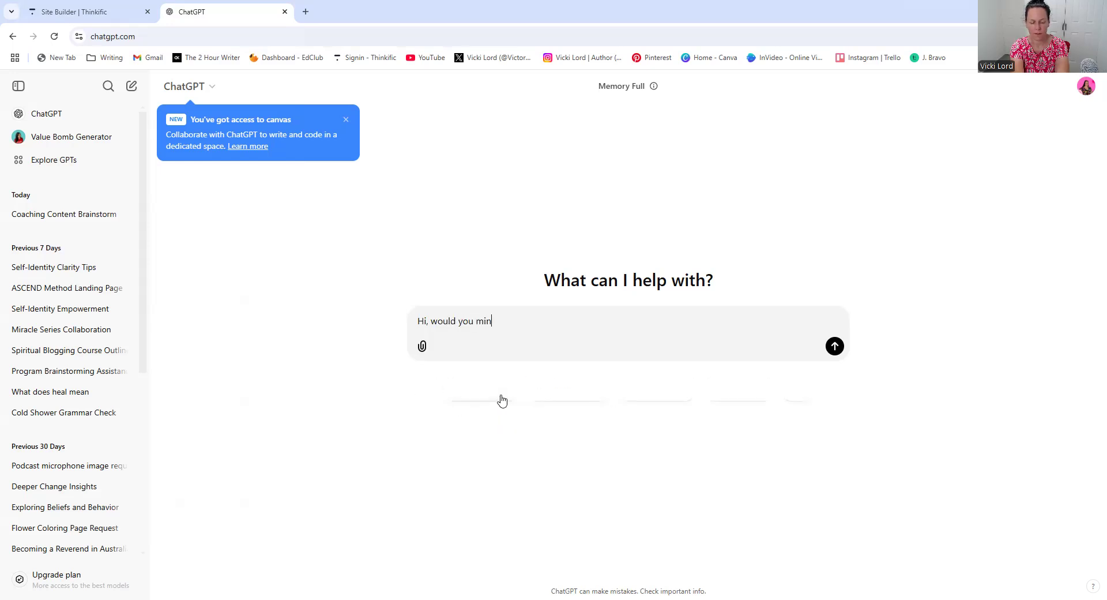
text(d if I can )
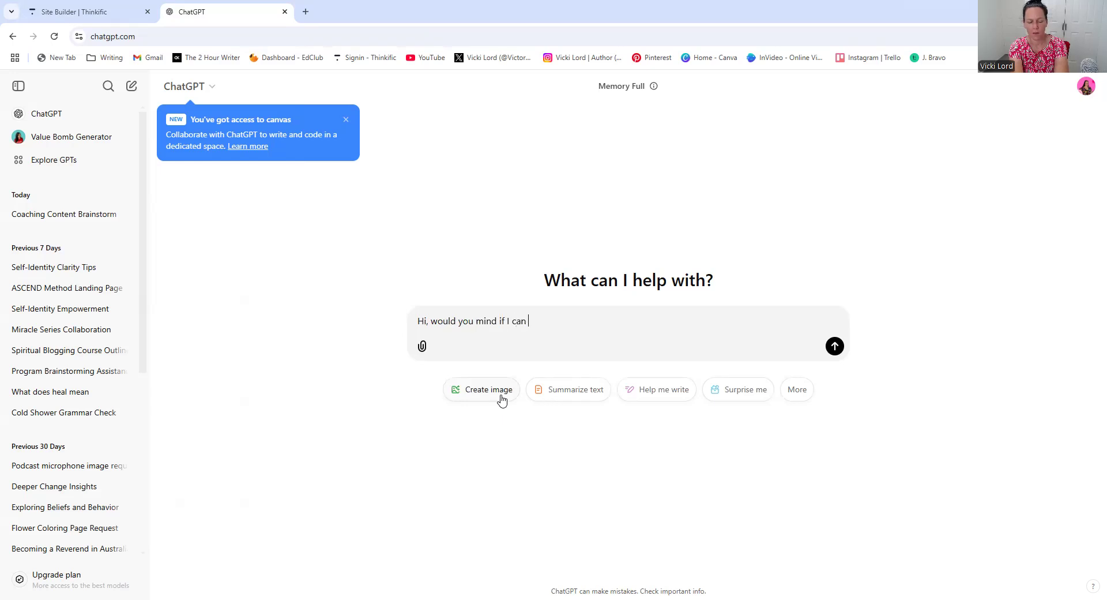
text(brainstorm w)
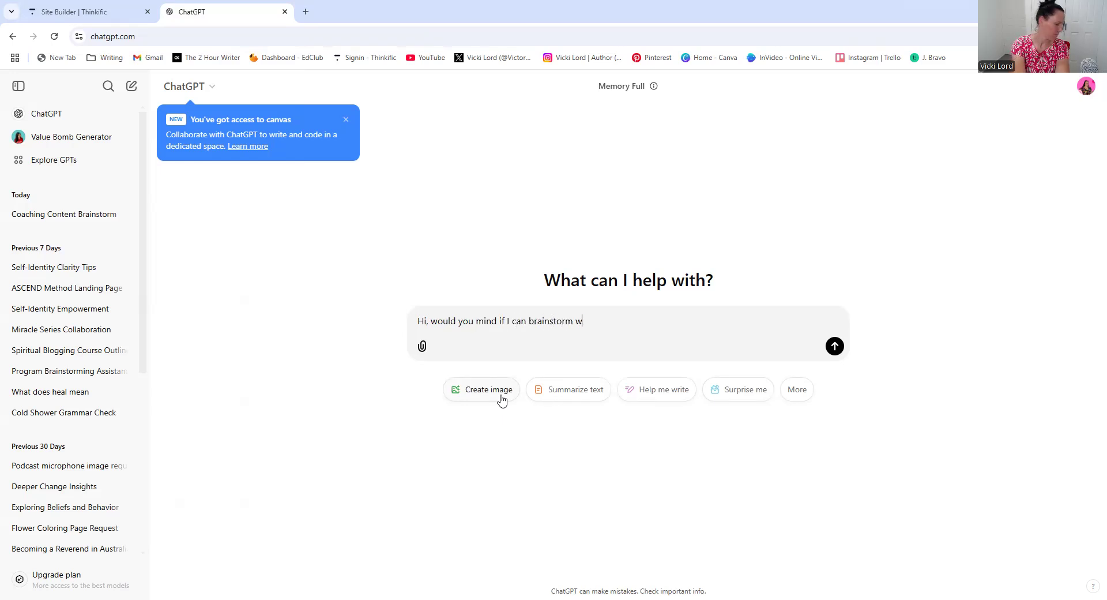
text(ith you and cre)
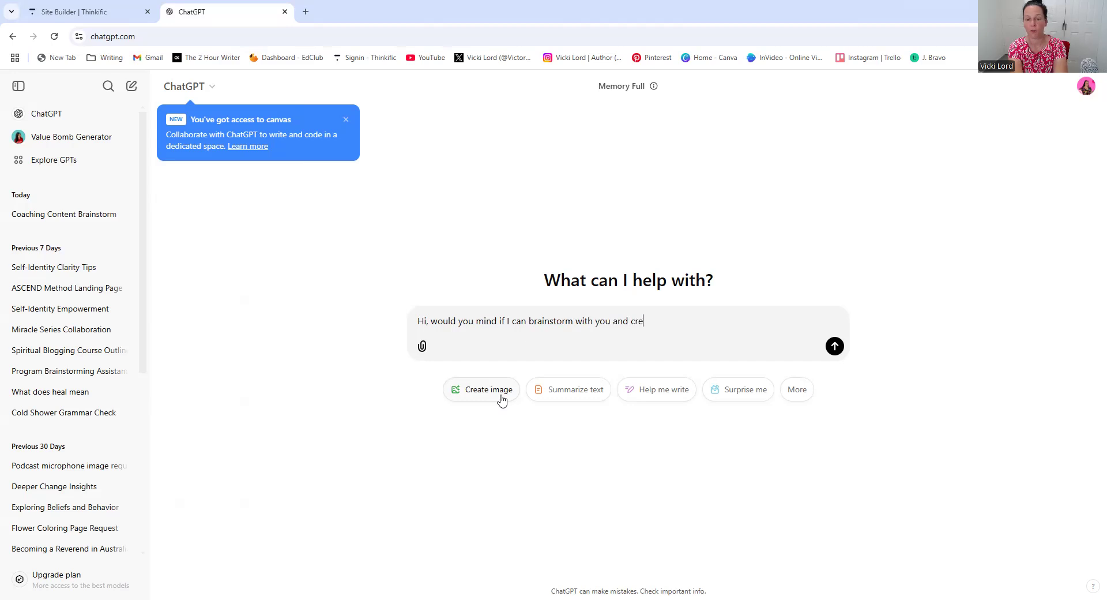
text(ate my land)
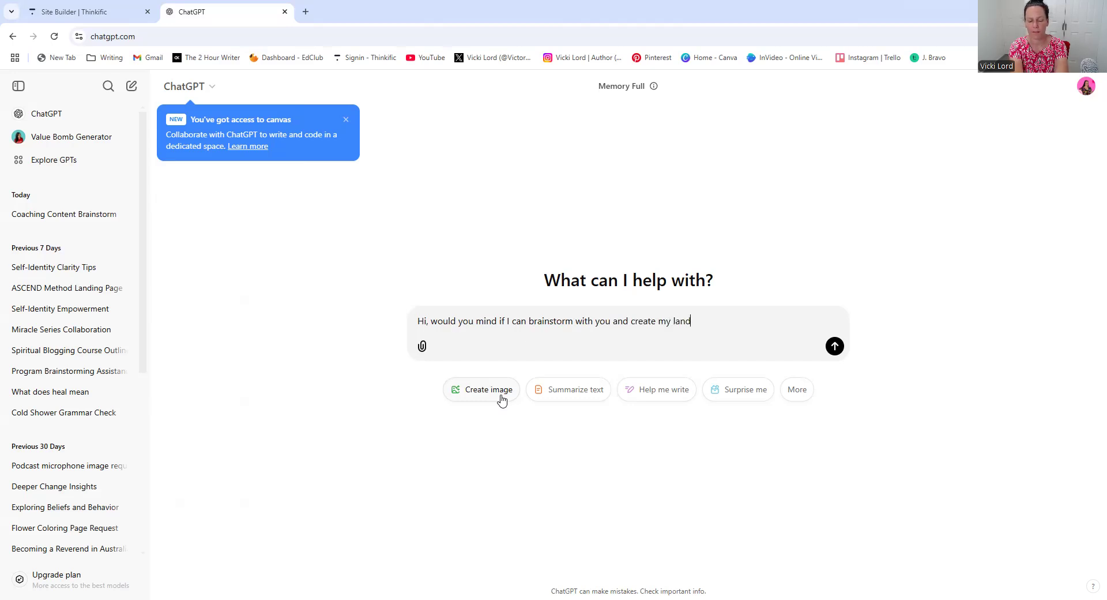
text(ing page for m)
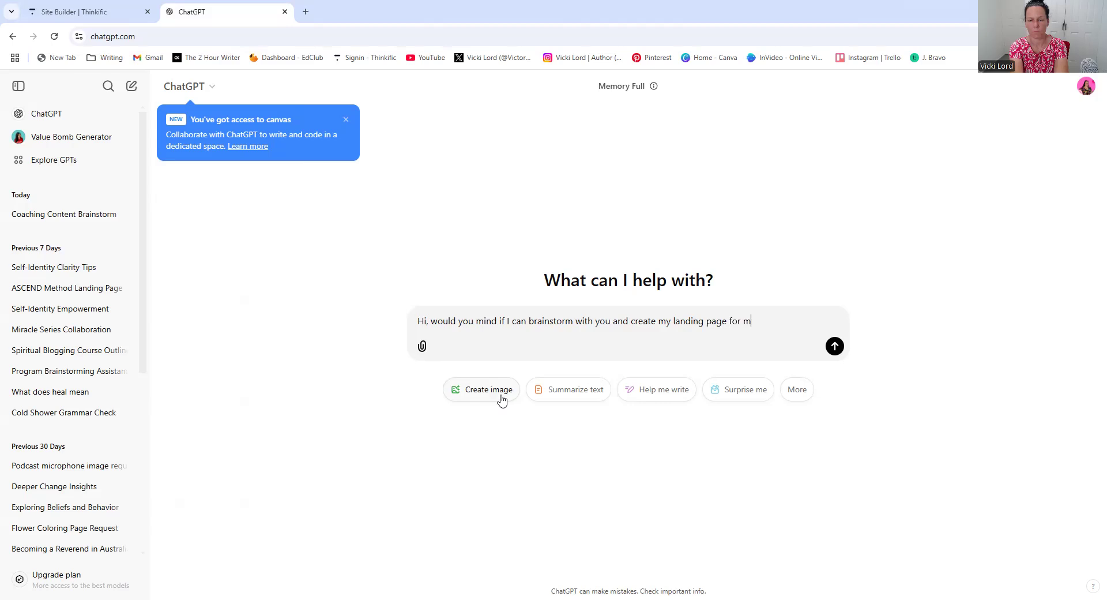
text(y course)
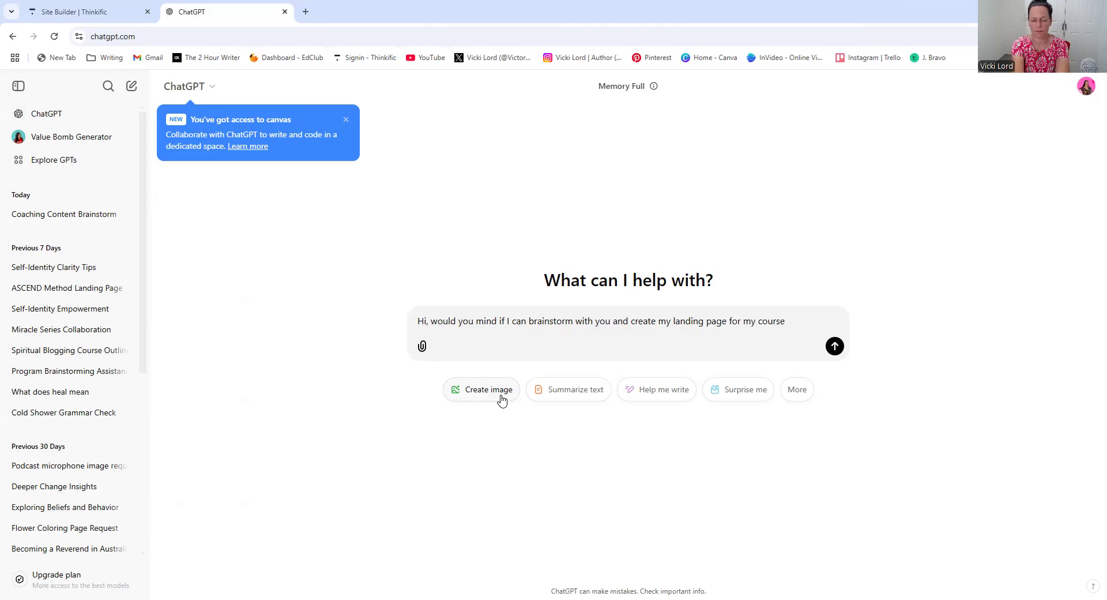
text( or pro)
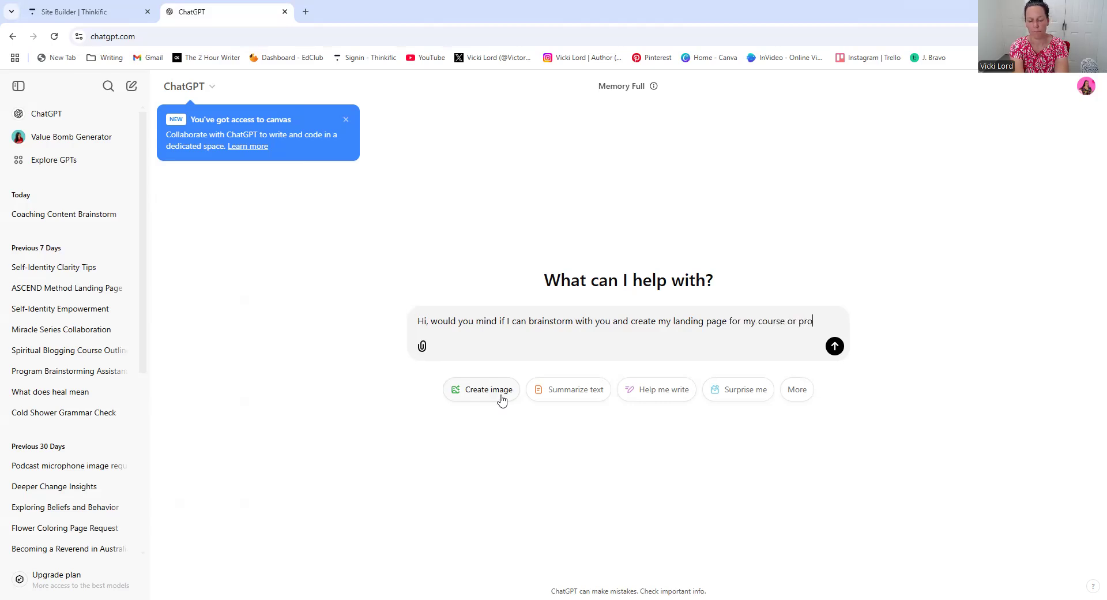
text(gram?)
key(Return)
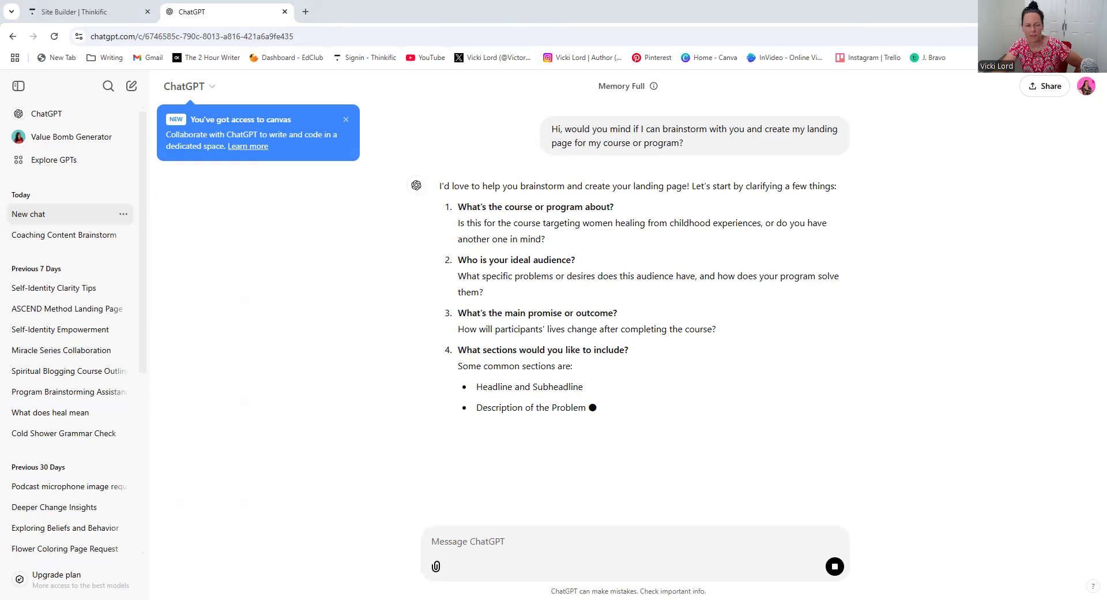
Step: Paste the copied SEO request and background on the entrepreneurial breakthrough program for women into a reply to ChatGPT's landing page questions
scroll(427, 378, down, 2)
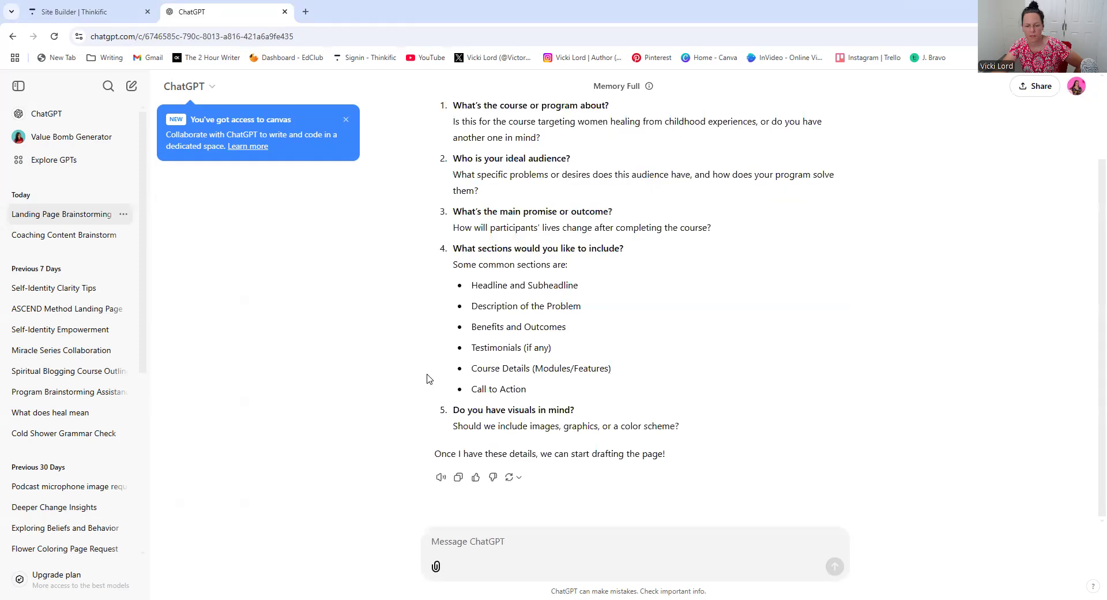
right_click(448, 381)
click(441, 543)
right_click(442, 542)
click(464, 408)
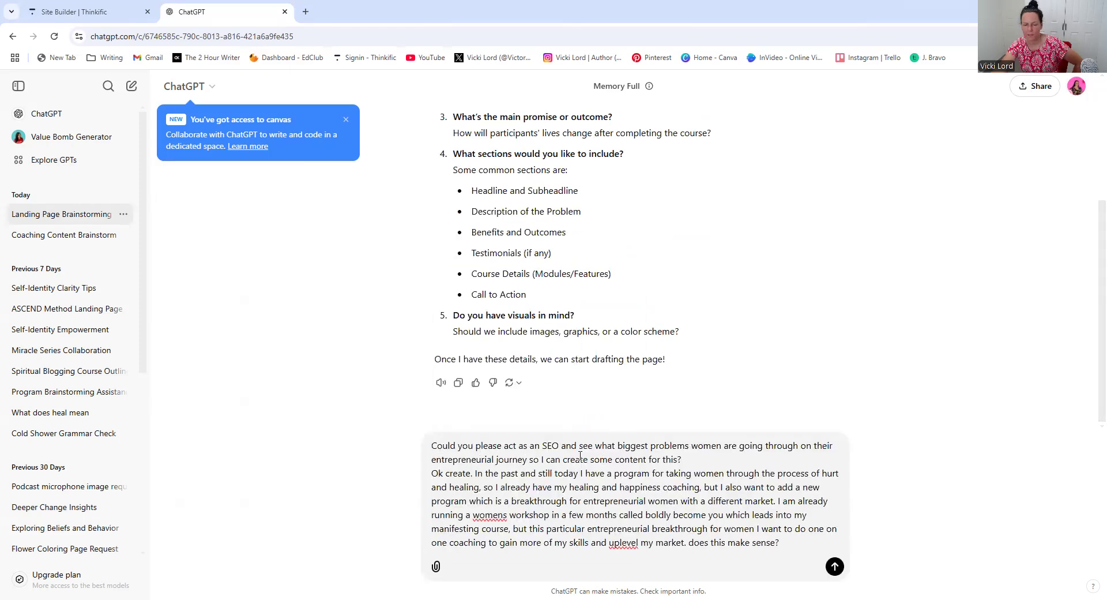
Step: Insert a blank line between the SEO request and the "Ok create." paragraph in the unsent message
drag(678, 459, 686, 458)
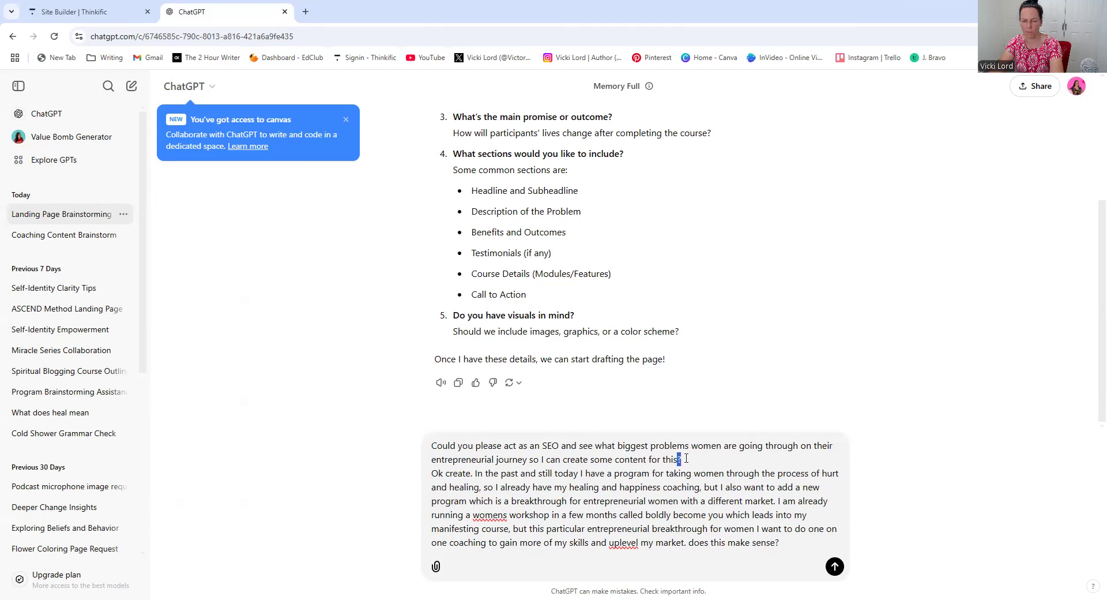
click(676, 441)
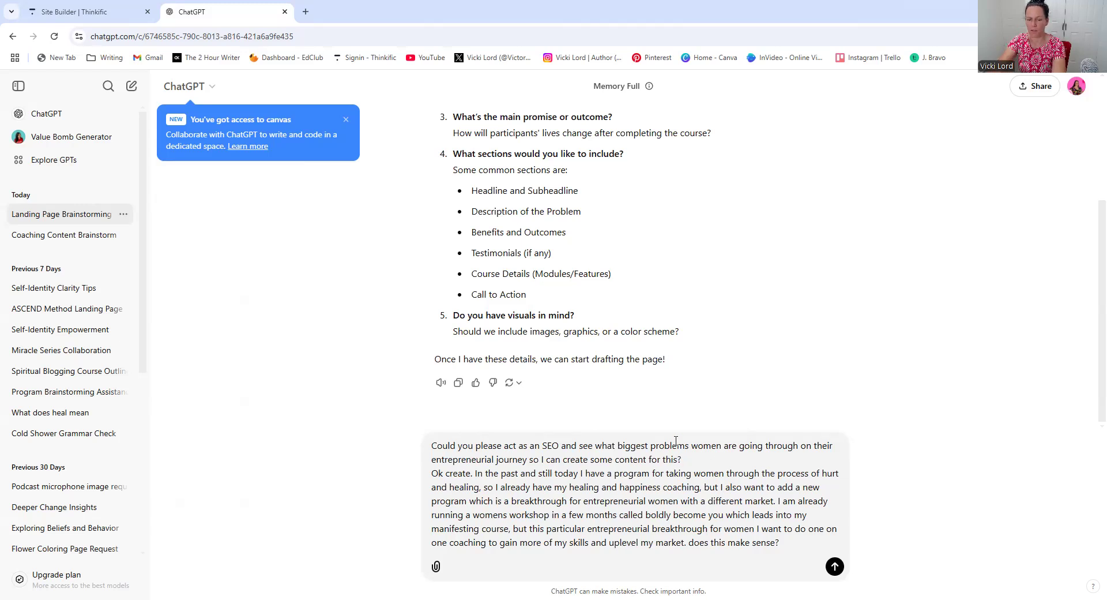
key(shift+Return)
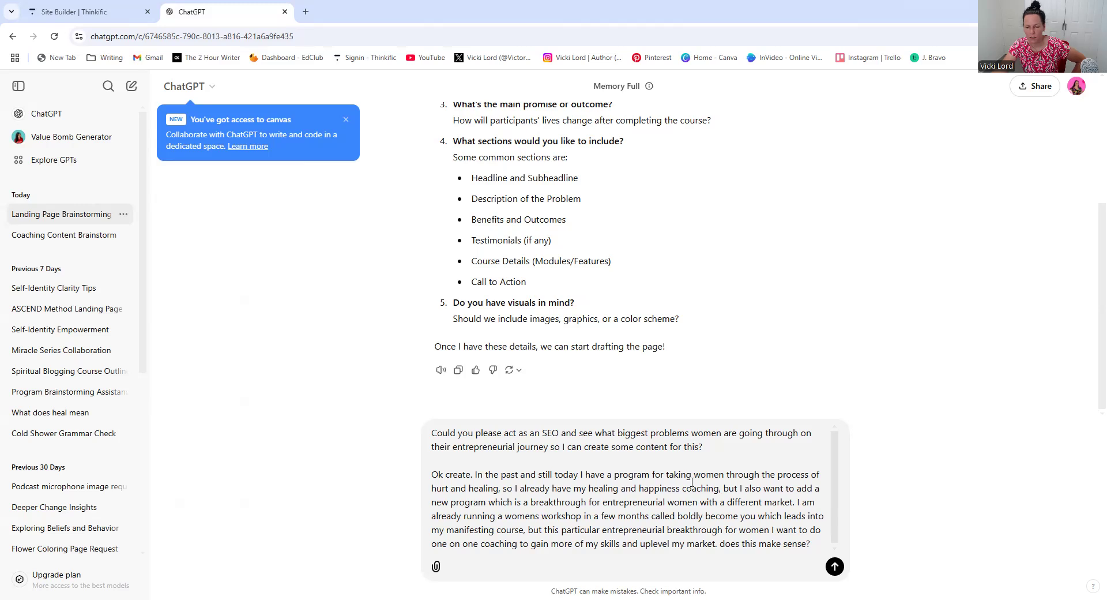
Step: Send ChatGPT the SEO request with the entrepreneurial program background, and resend a copy of that same message
scroll(563, 489, down, 1)
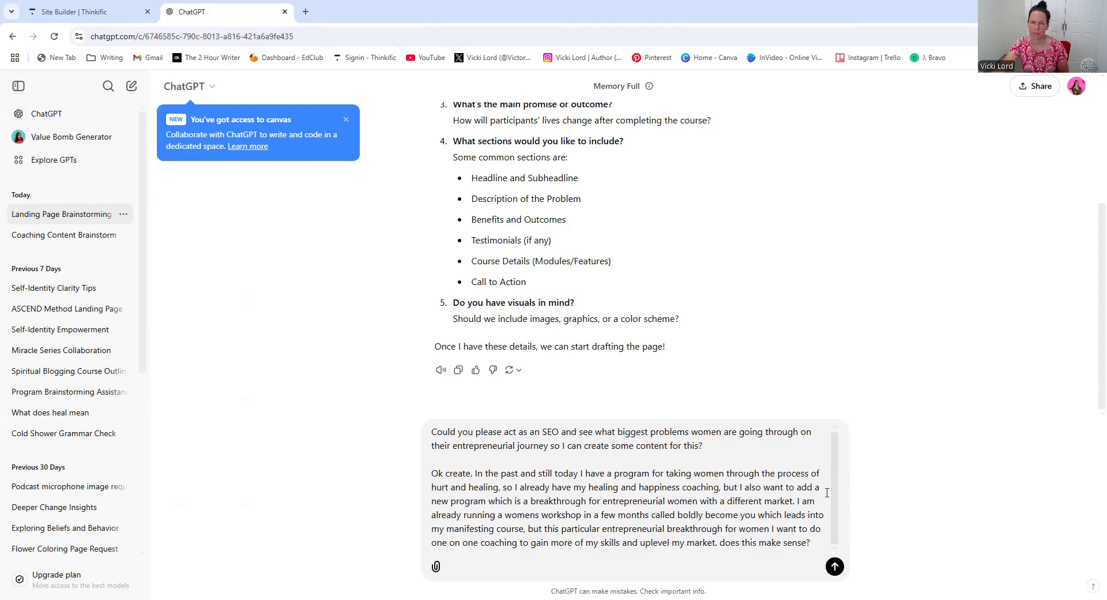
click(834, 568)
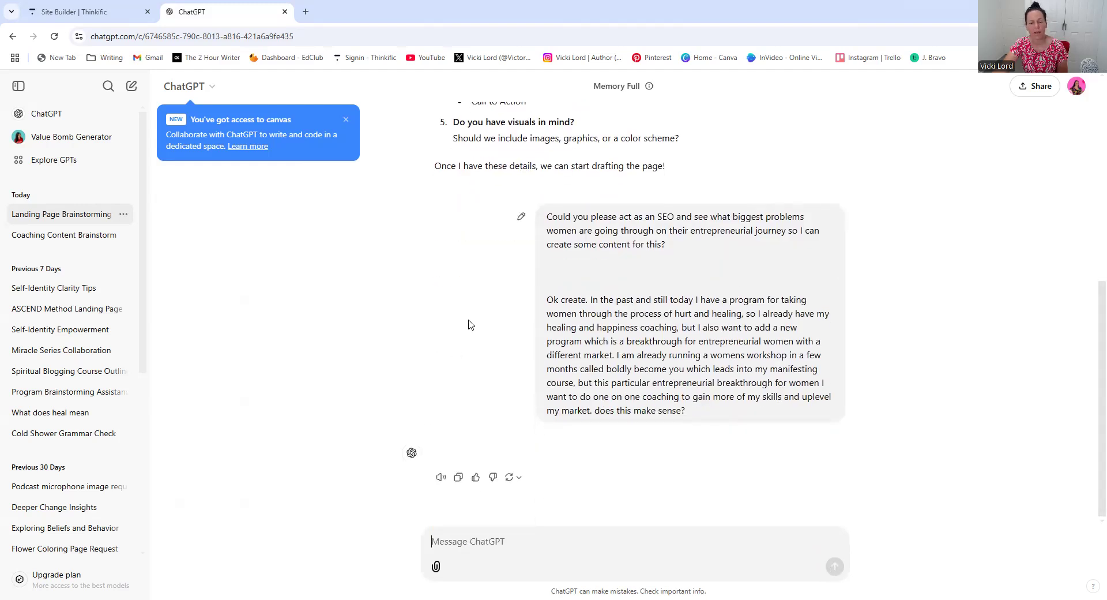
drag(546, 217, 688, 411)
right_click(619, 331)
click(641, 349)
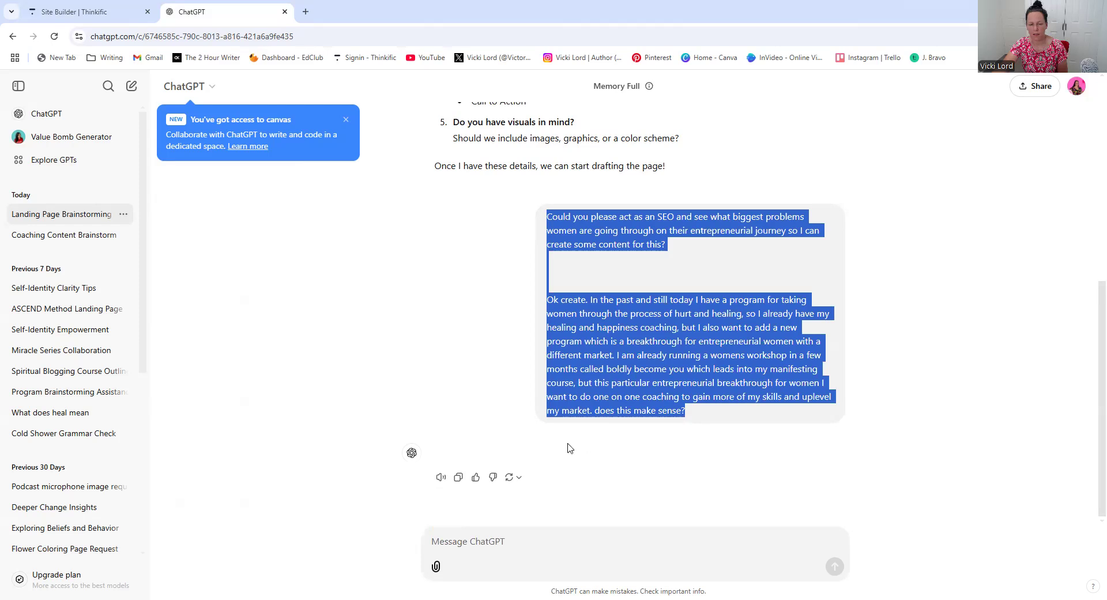
click(511, 478)
click(613, 463)
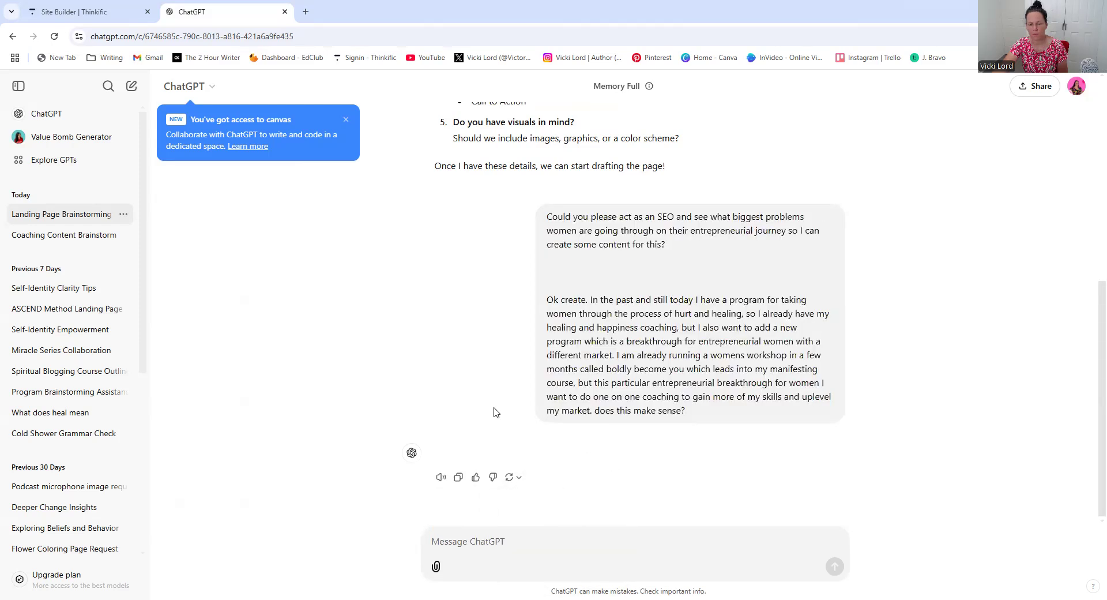
key(ctrl+v)
click(834, 568)
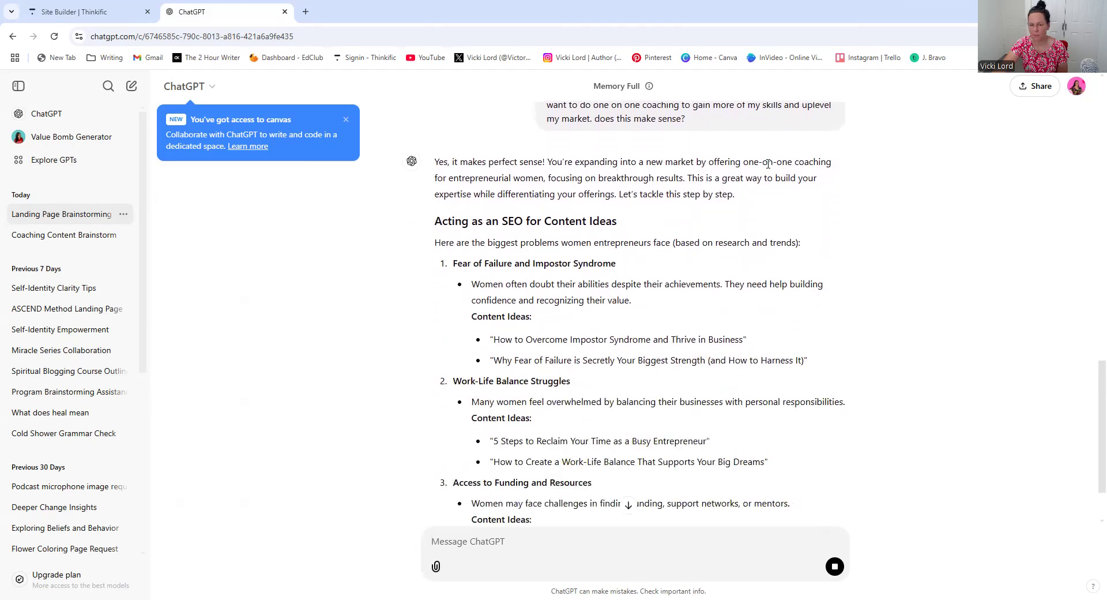
Step: Read ChatGPT's reply on the biggest problems women entrepreneurs face and the content ideas for each
scroll(767, 388, down, 3)
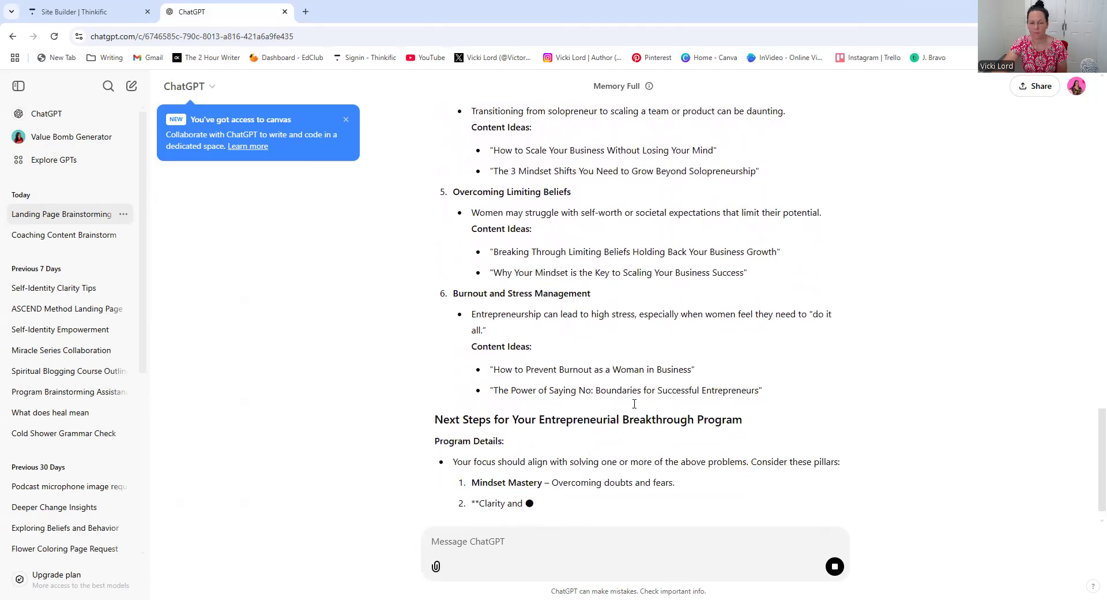
scroll(803, 385, up, 5)
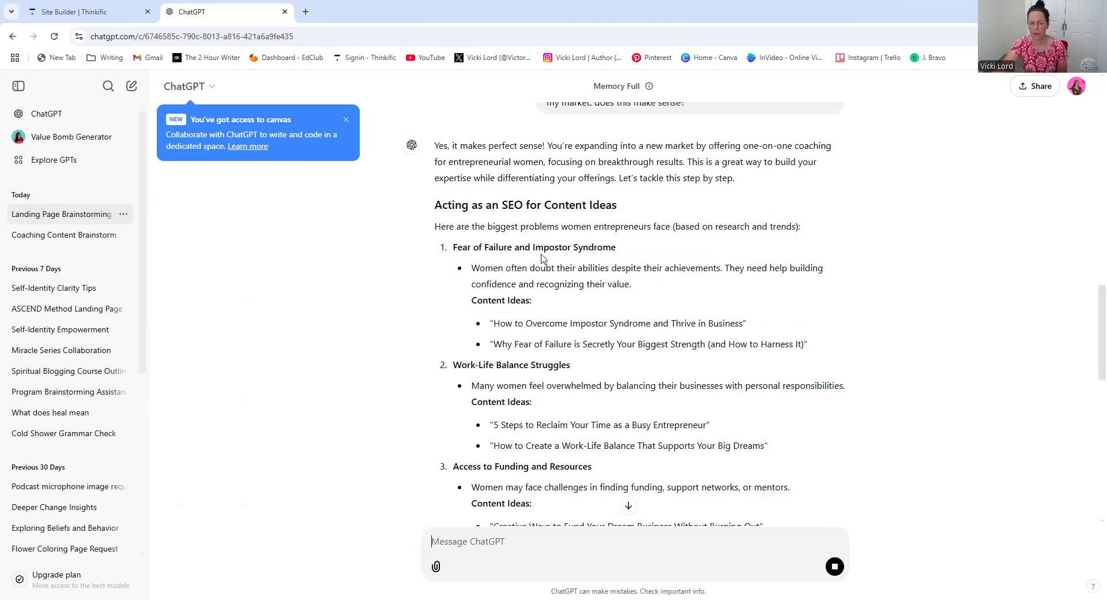
scroll(656, 259, down, 1)
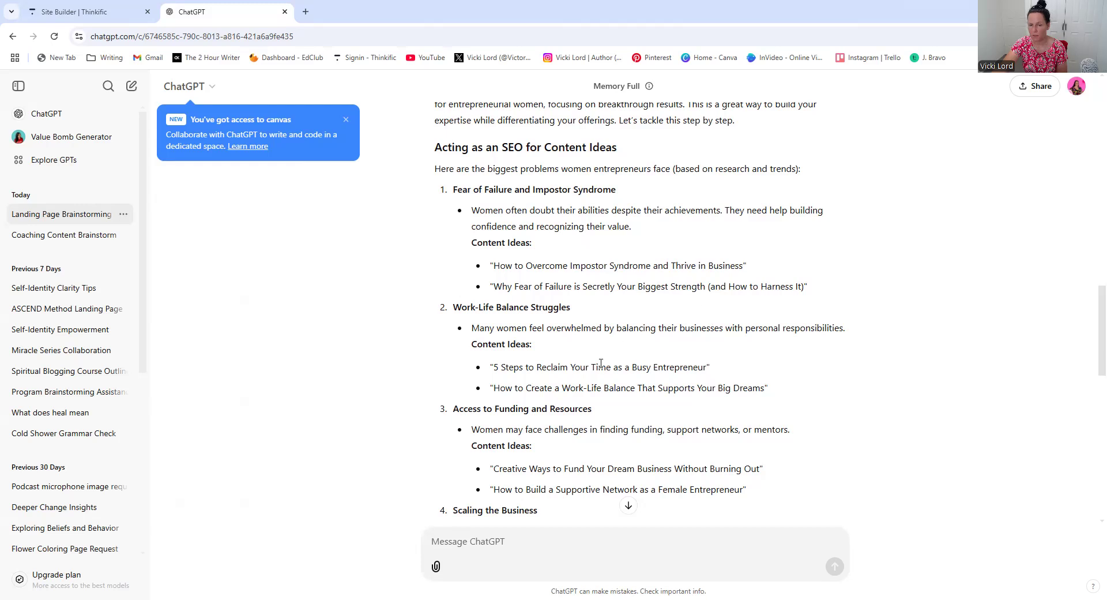
scroll(620, 349, down, 1)
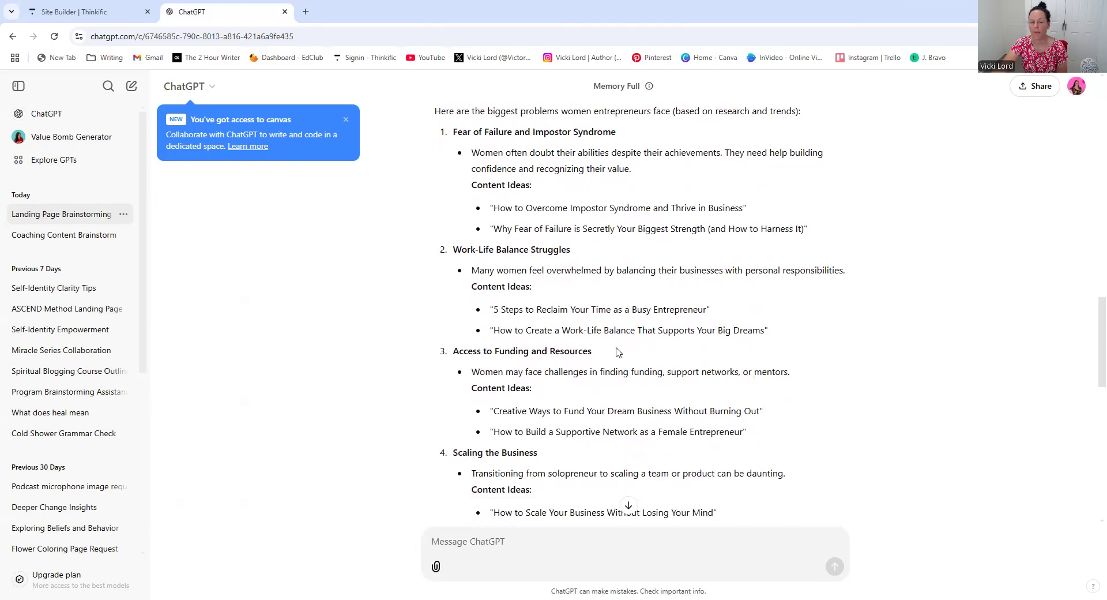
scroll(618, 352, down, 1)
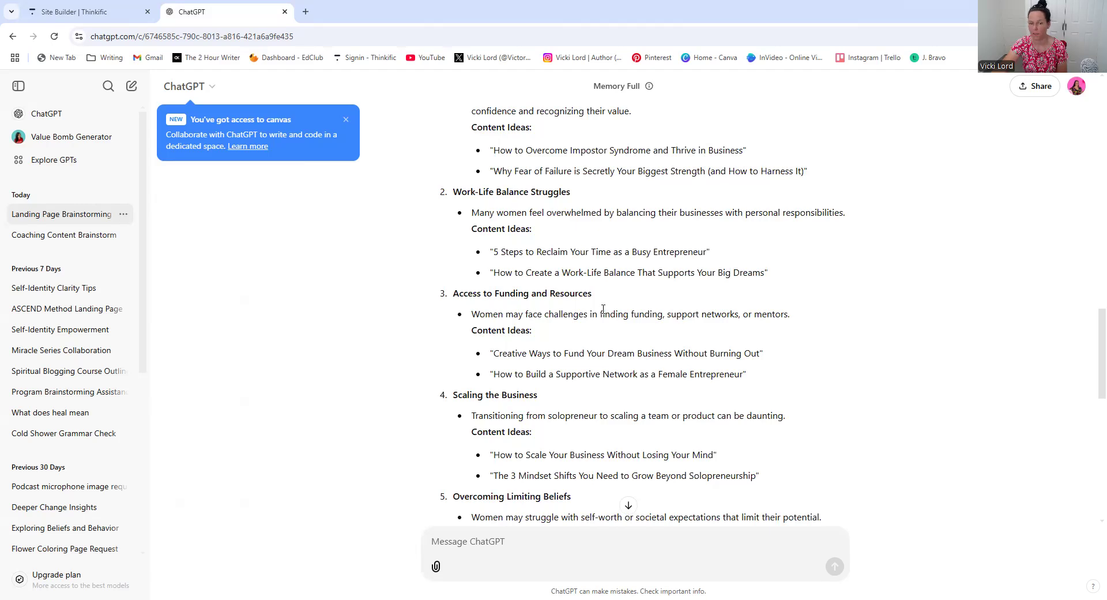
scroll(603, 310, down, 2)
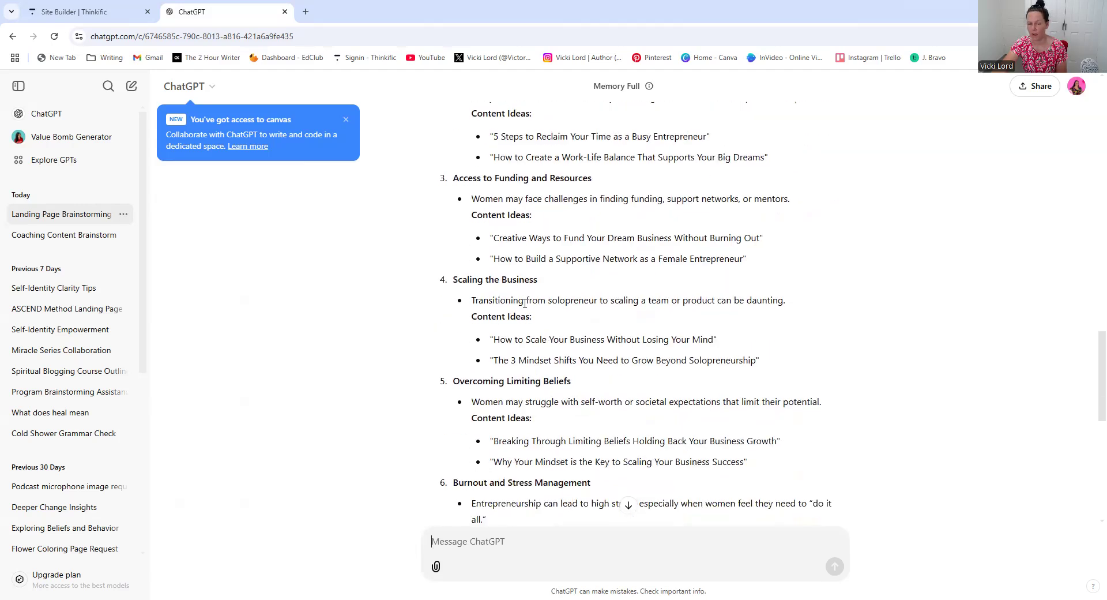
scroll(530, 385, down, 1)
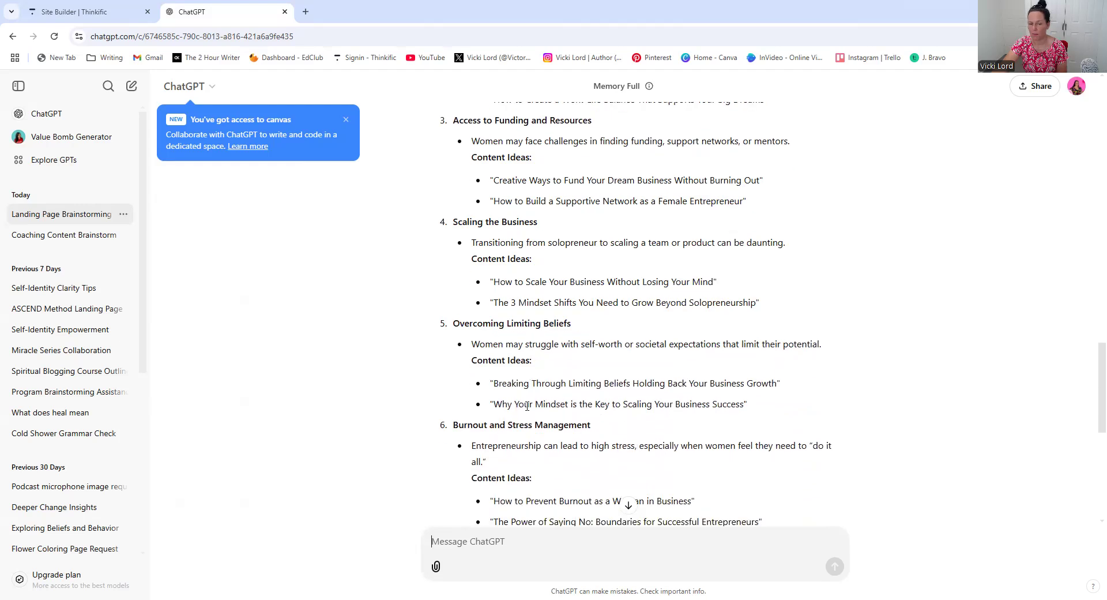
scroll(531, 423, down, 1)
scroll(533, 423, down, 1)
scroll(585, 351, up, 3)
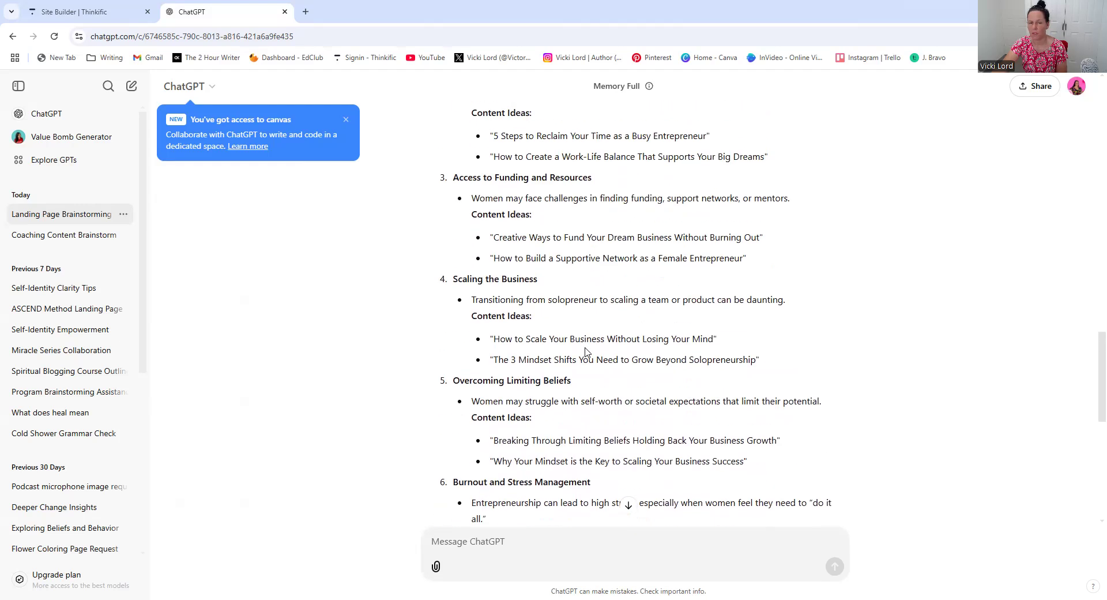
scroll(585, 351, up, 1)
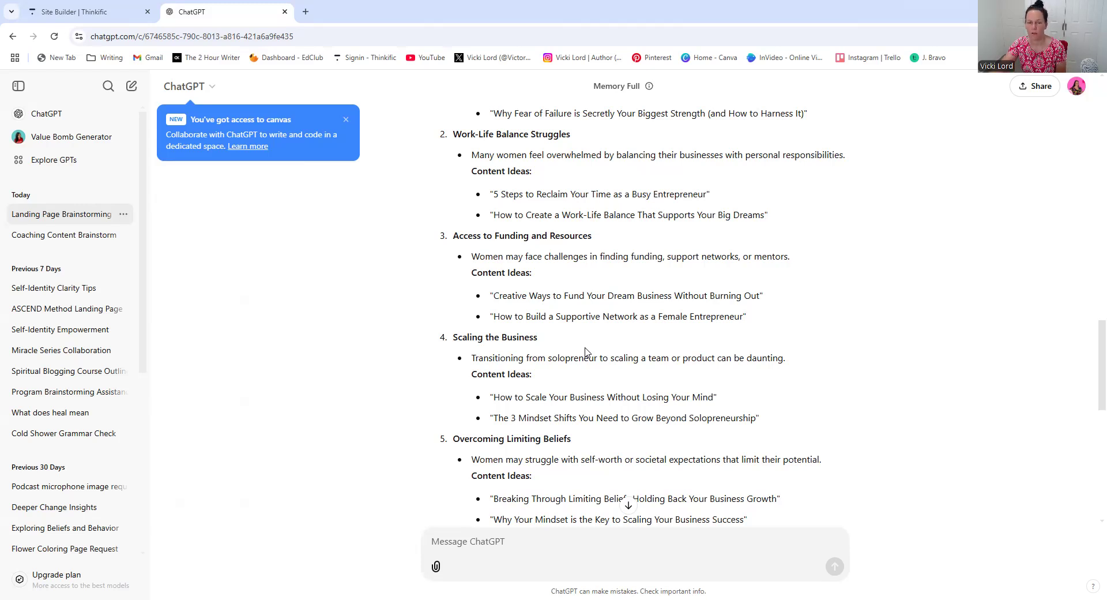
scroll(585, 351, up, 3)
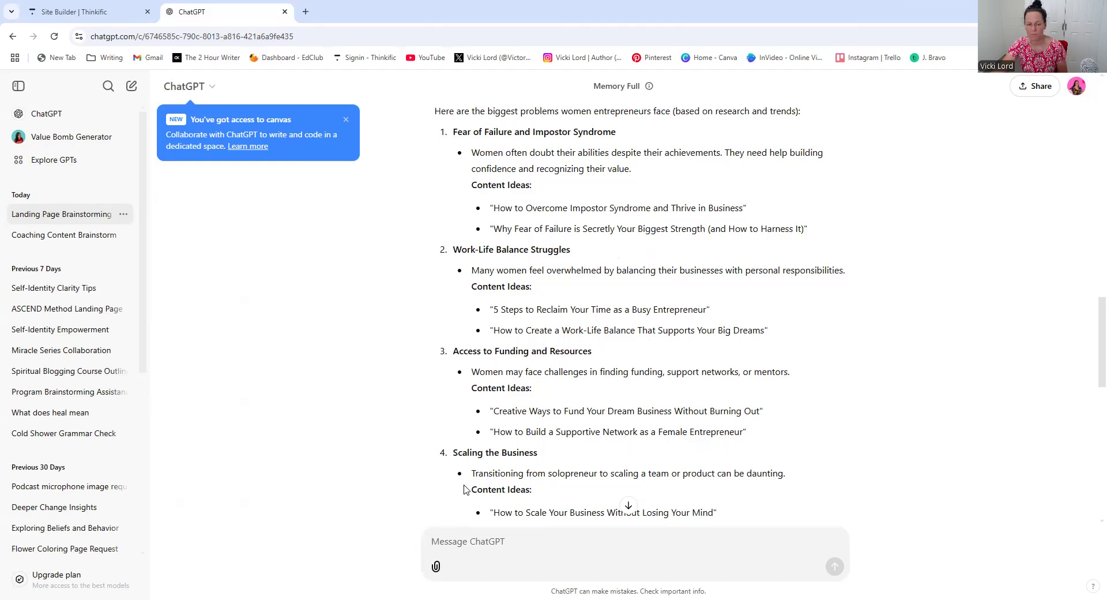
Step: Begin a new reply to ChatGPT with "Imposter syndrome", correcting the spelling of "syndrome"
text(I)
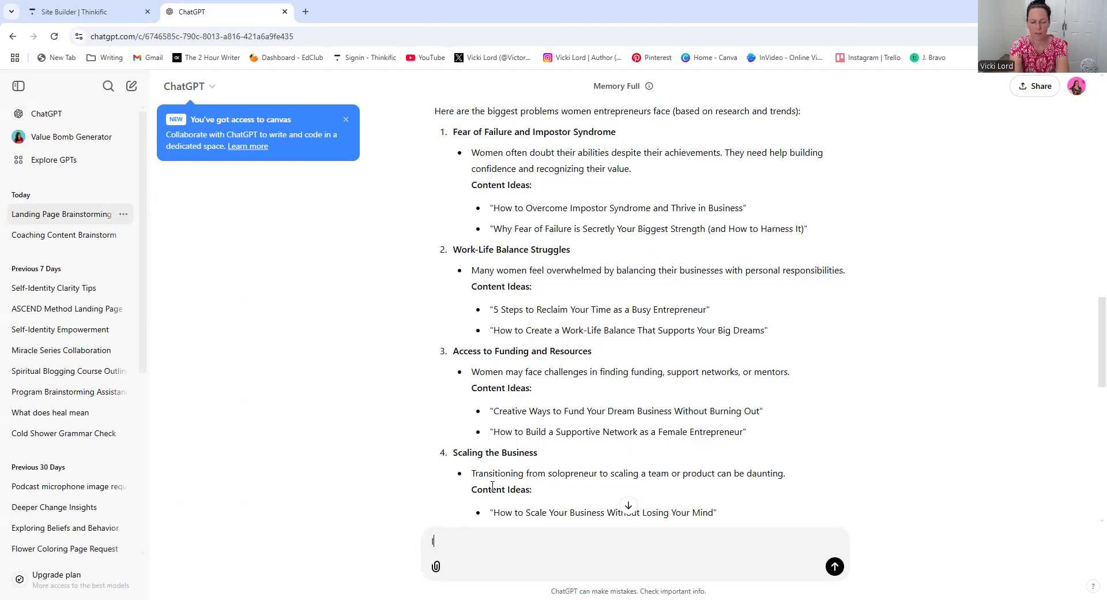
text(mpos)
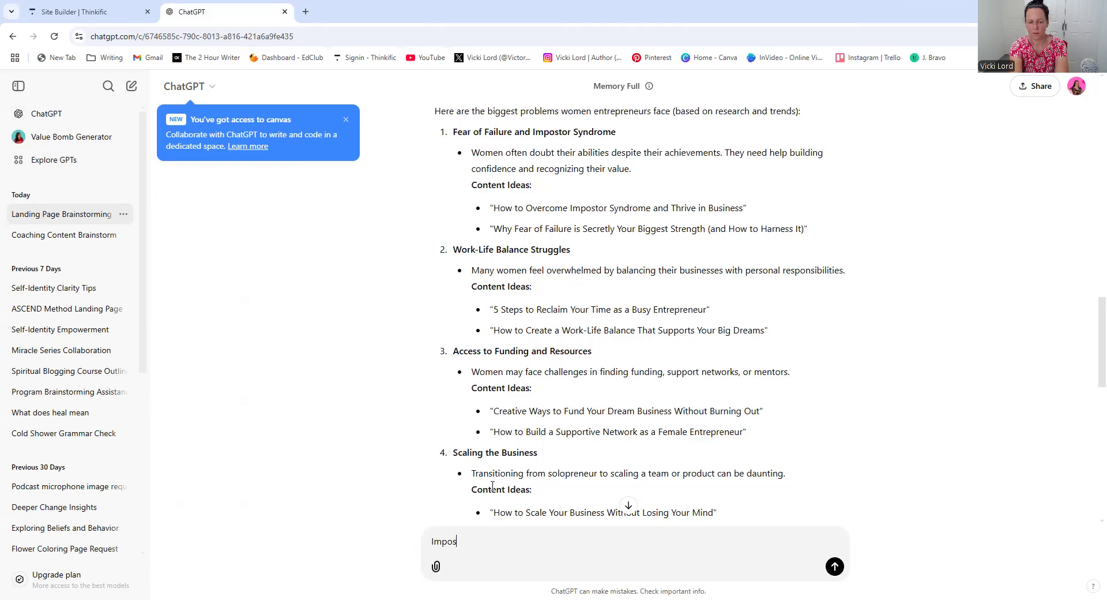
text(ter syn)
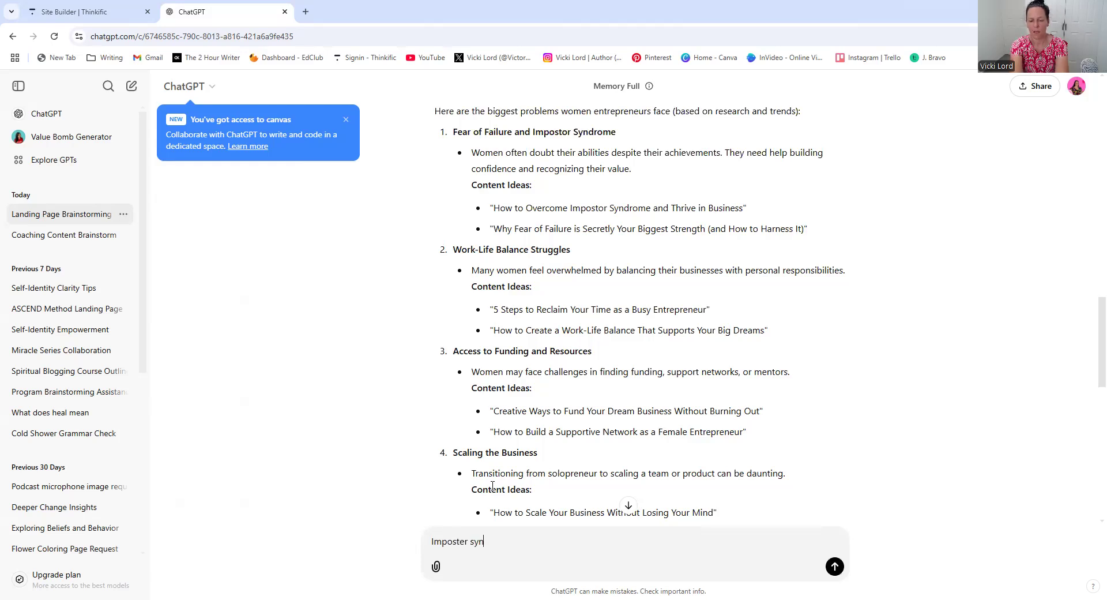
text(drone)
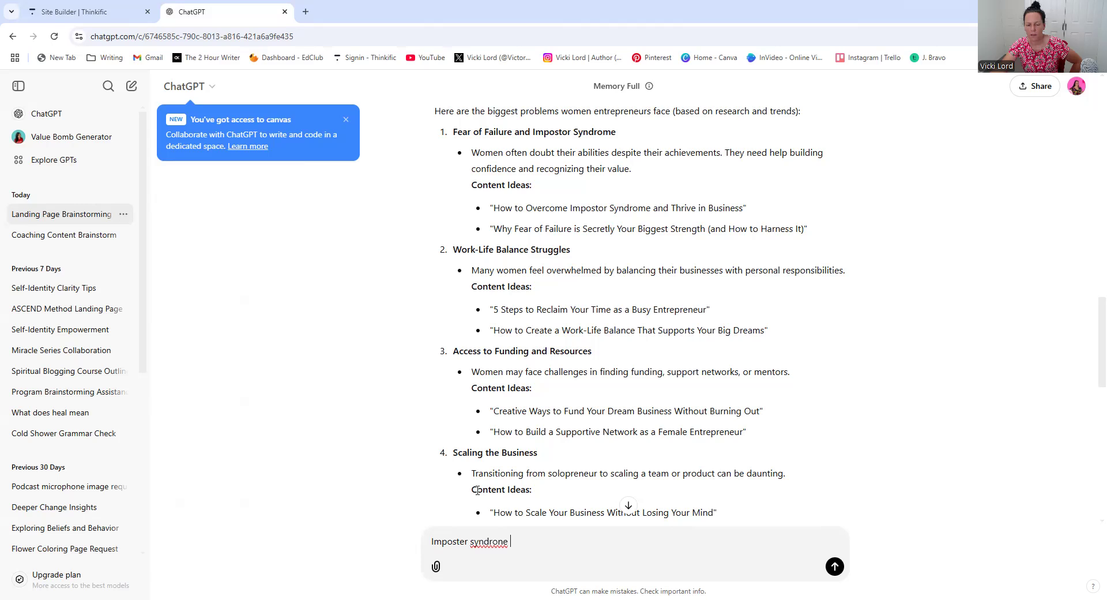
right_click(478, 543)
click(543, 324)
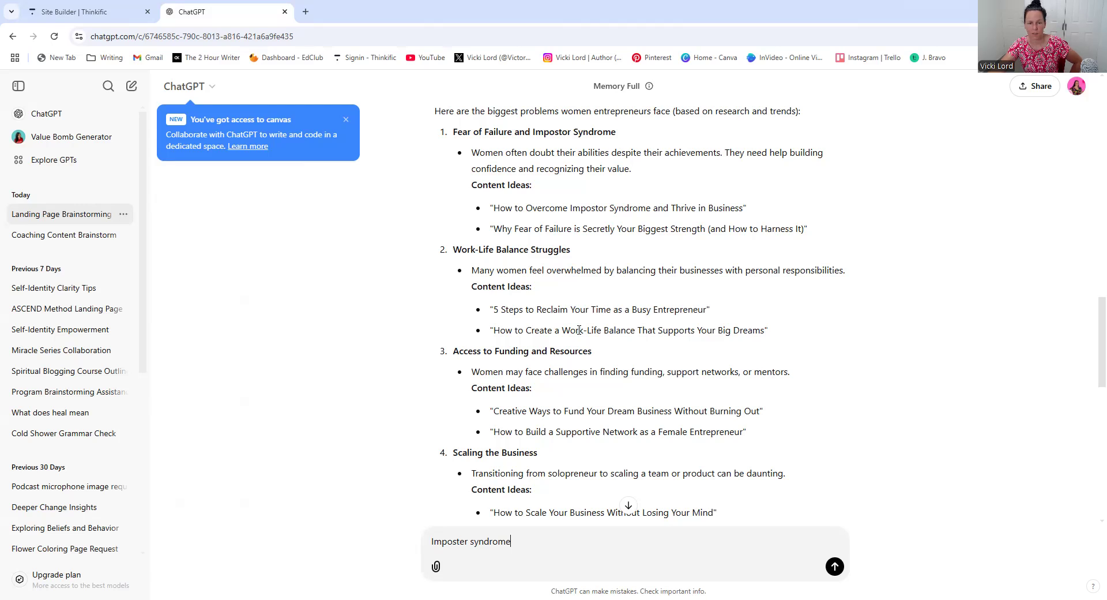
Step: Add "worklife balance" on a second line of the unsent reply and start another line below it
scroll(669, 326, down, 2)
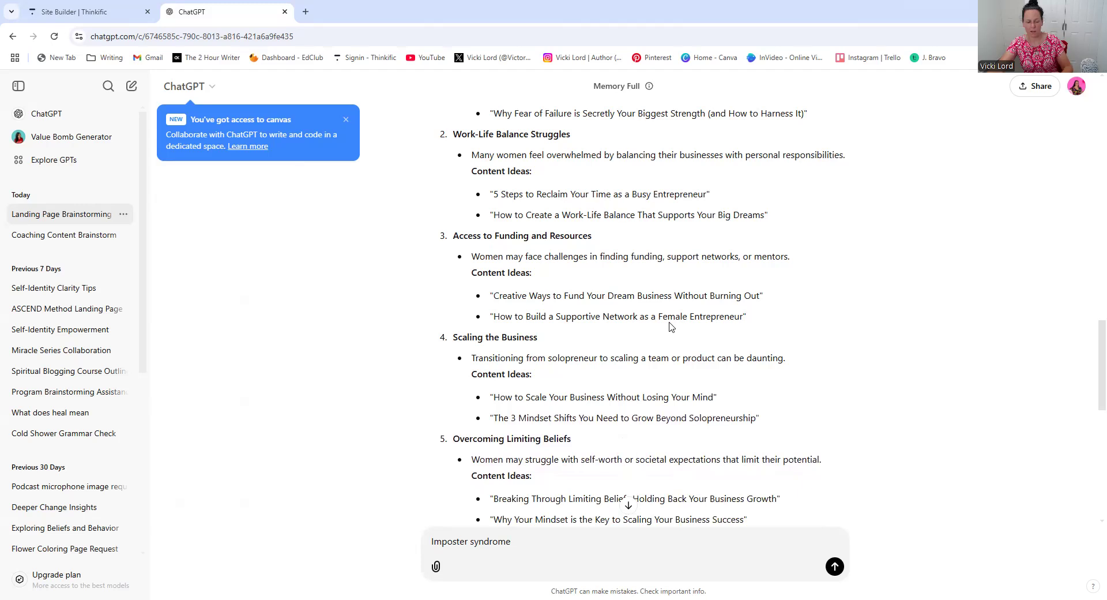
key(shift+Return)
text(workli)
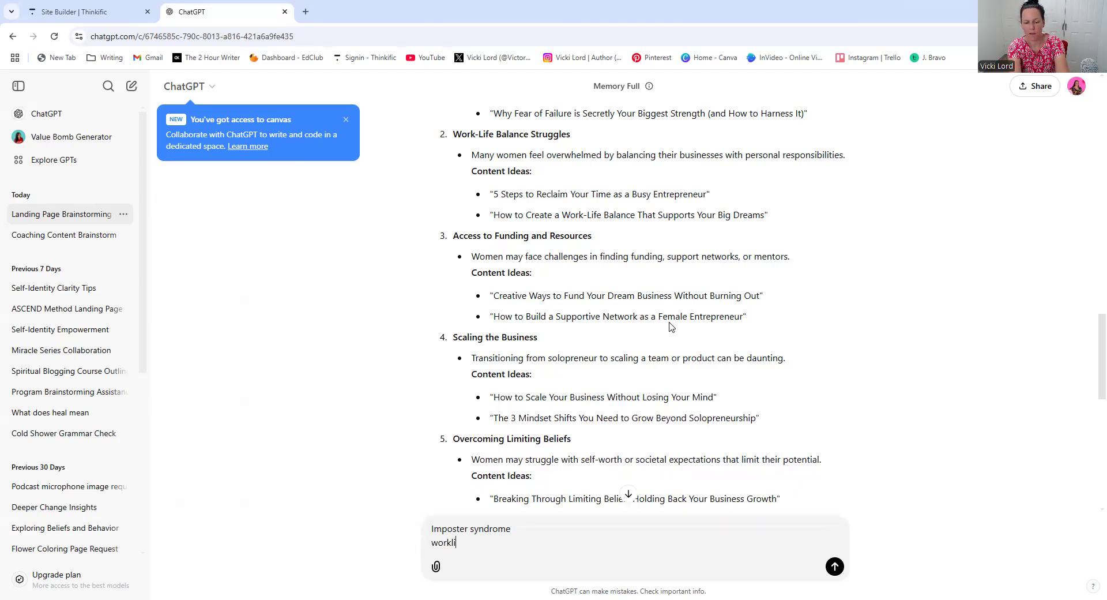
text(fe balance)
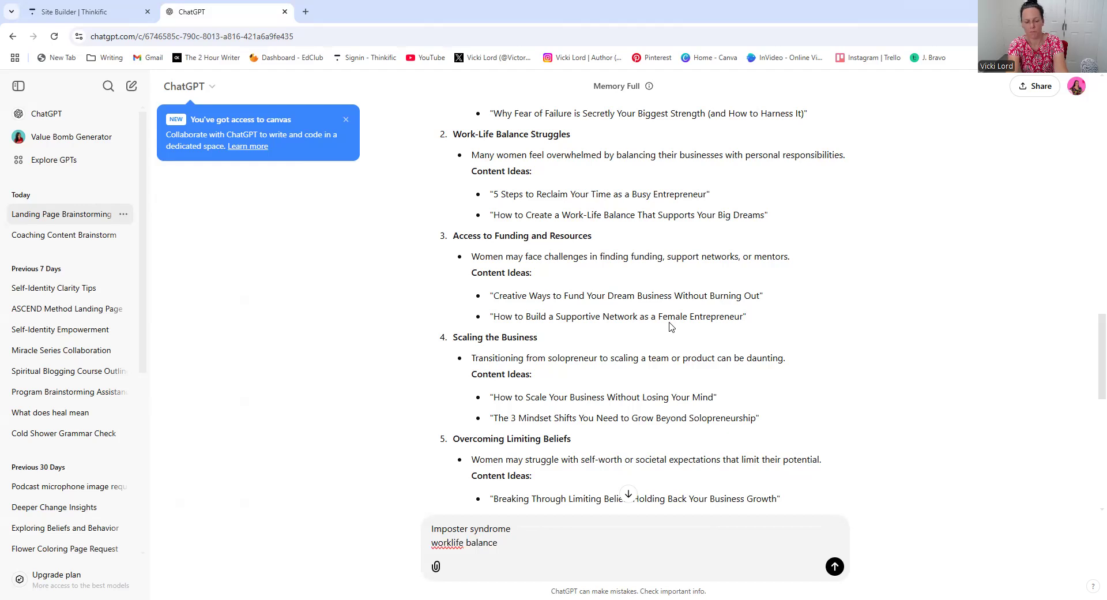
key(shift+Return)
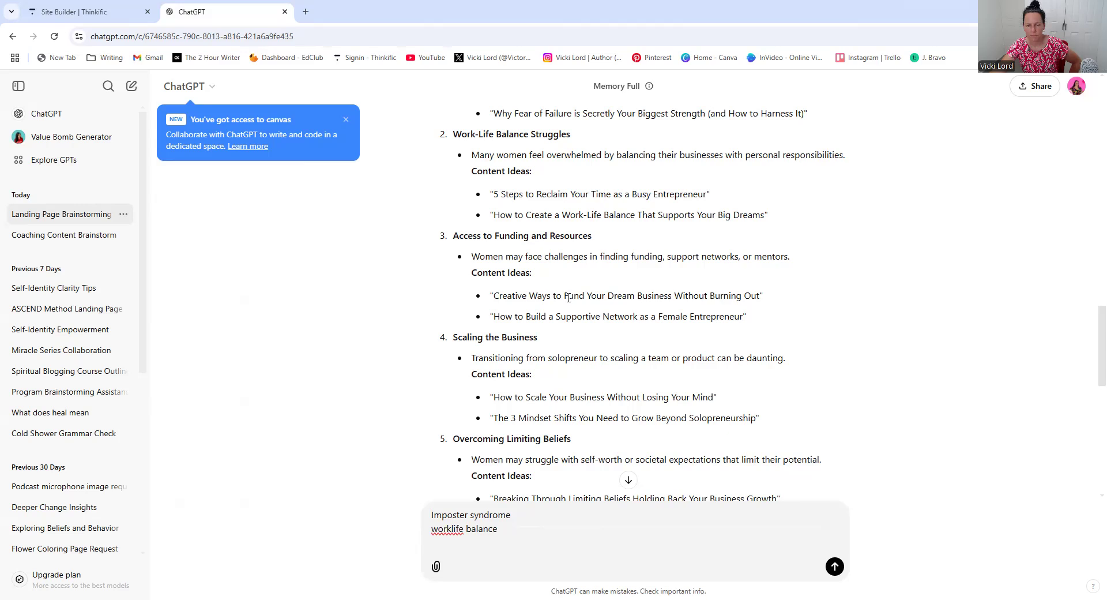
Step: Review the remaining problems and content ideas, from funding and scaling to limiting beliefs and burnout, for another topic to list
scroll(541, 248, down, 2)
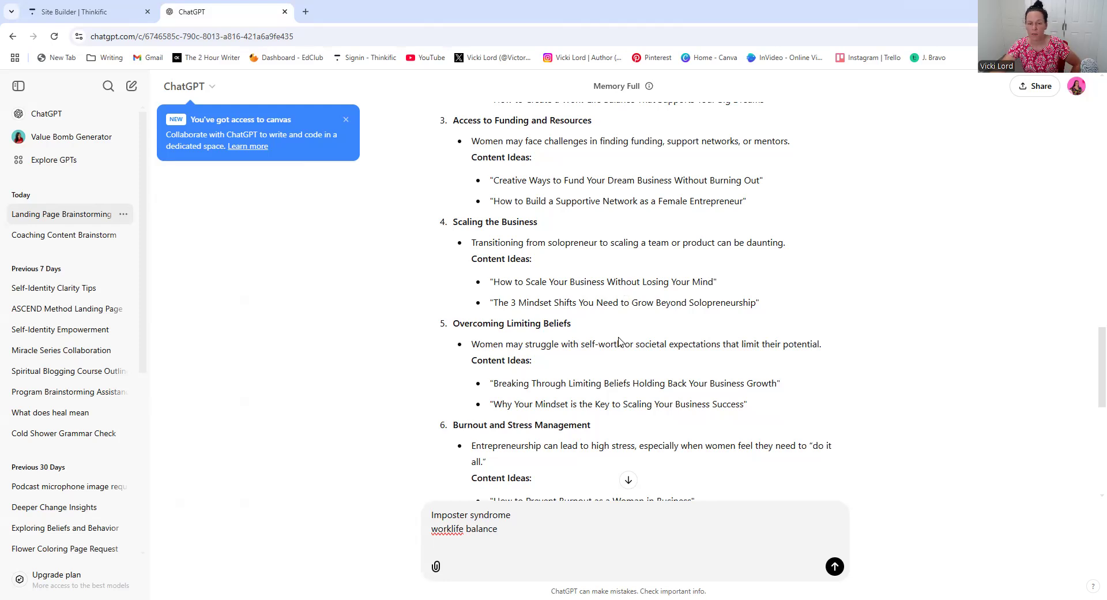
scroll(618, 341, down, 1)
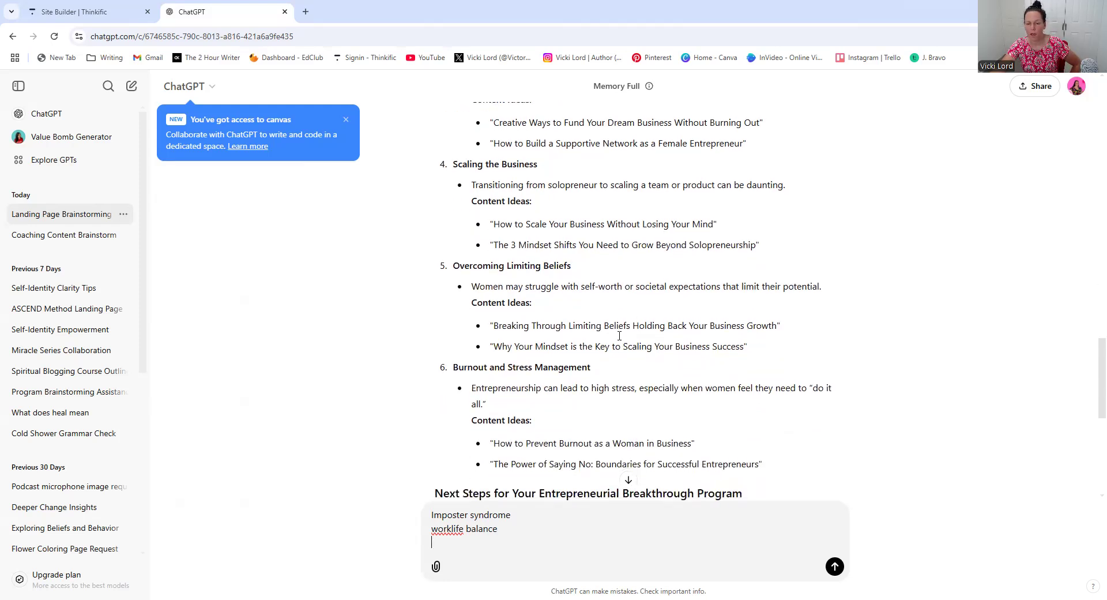
scroll(619, 341, up, 1)
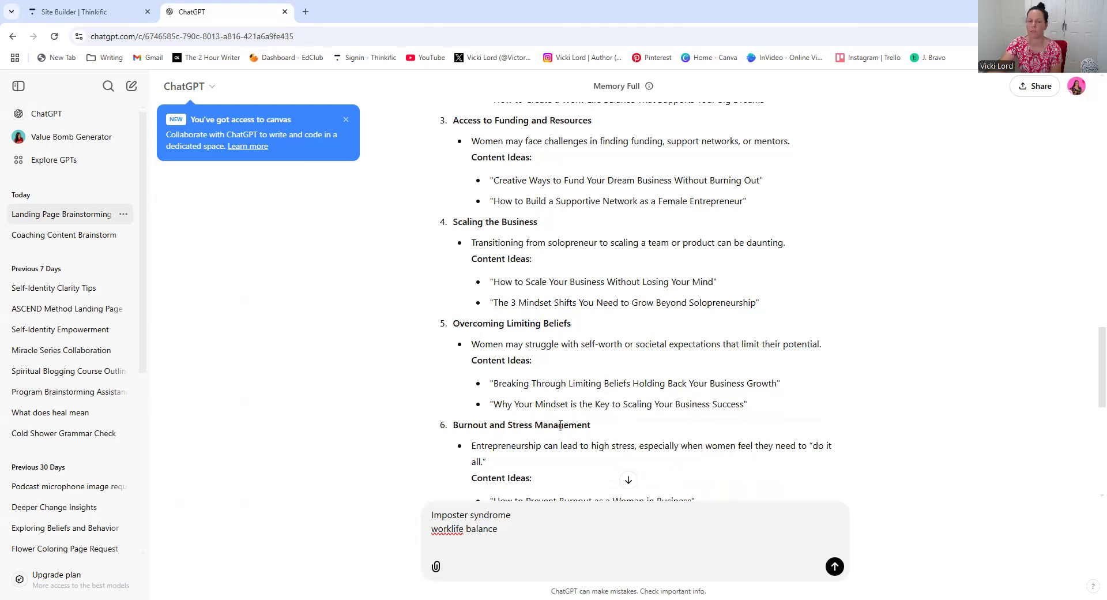
scroll(560, 426, up, 2)
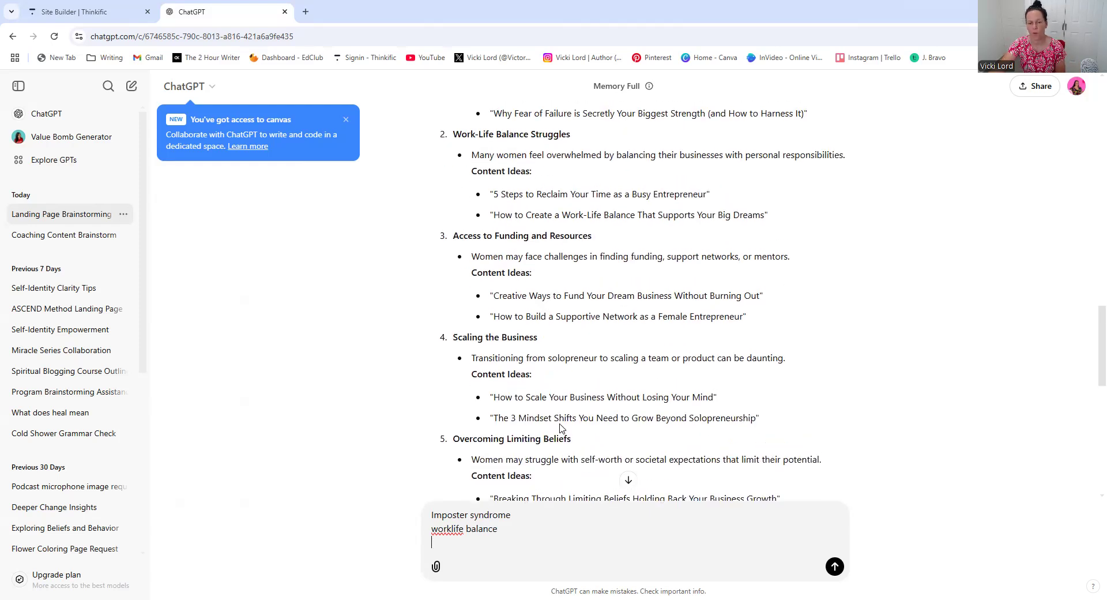
scroll(561, 427, up, 1)
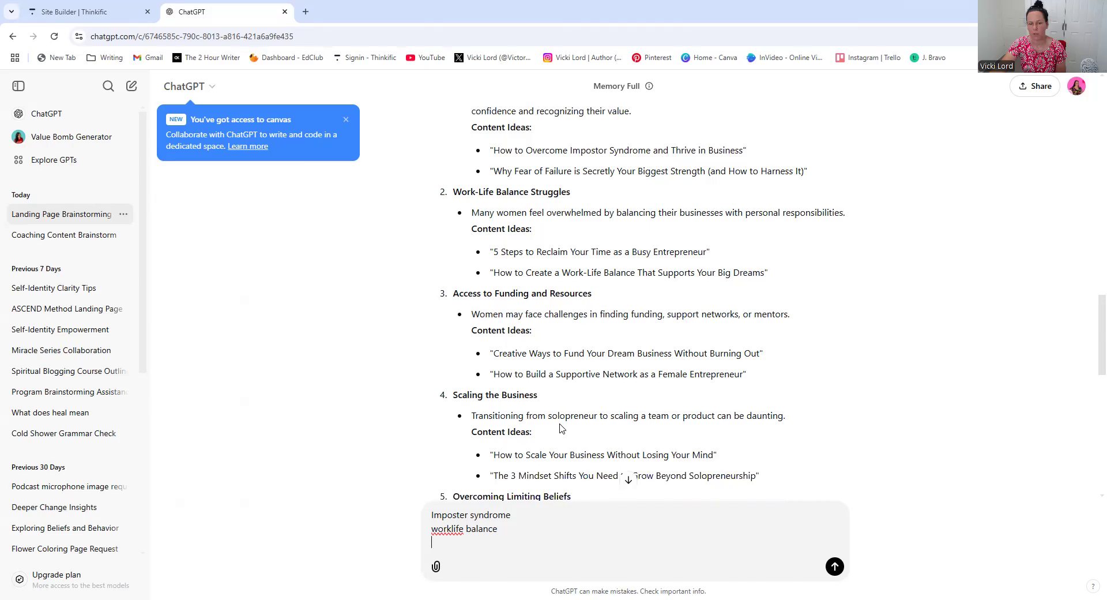
scroll(568, 426, down, 3)
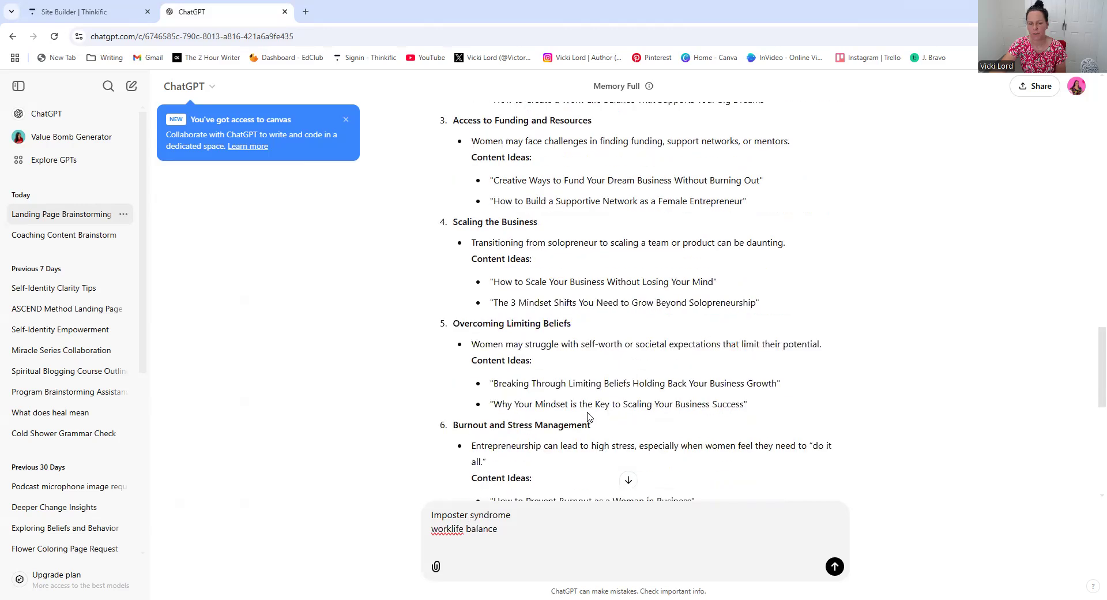
scroll(589, 415, down, 2)
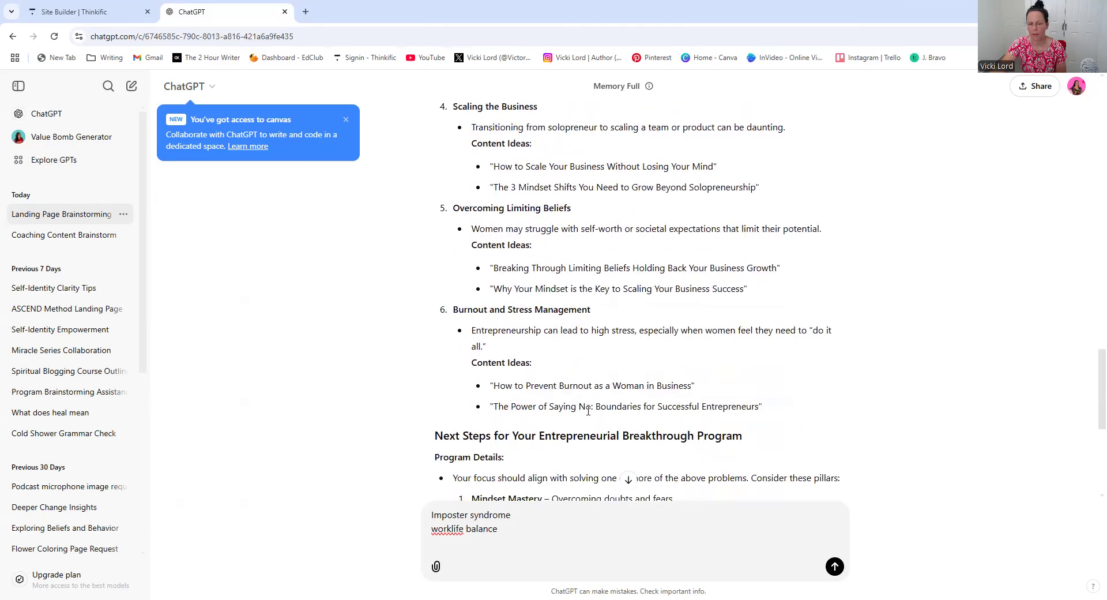
scroll(646, 389, up, 3)
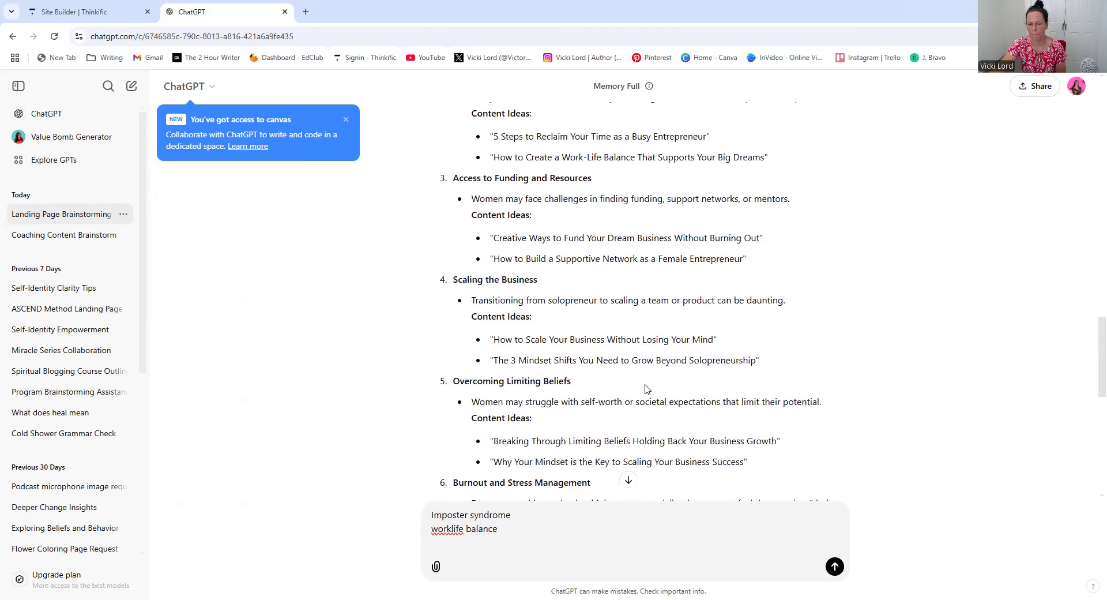
scroll(646, 389, up, 2)
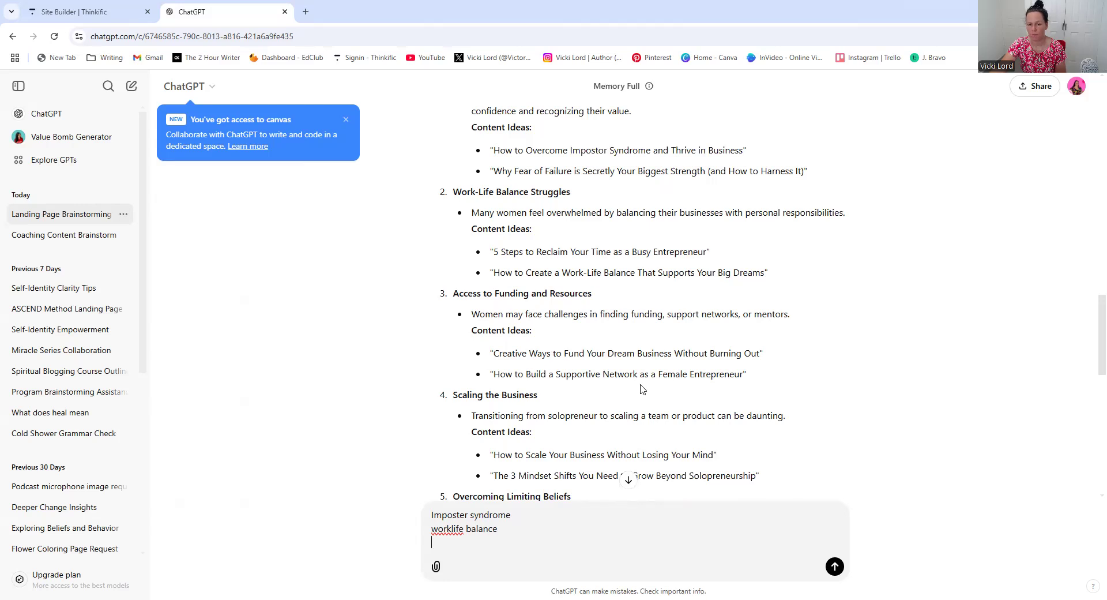
scroll(643, 389, down, 2)
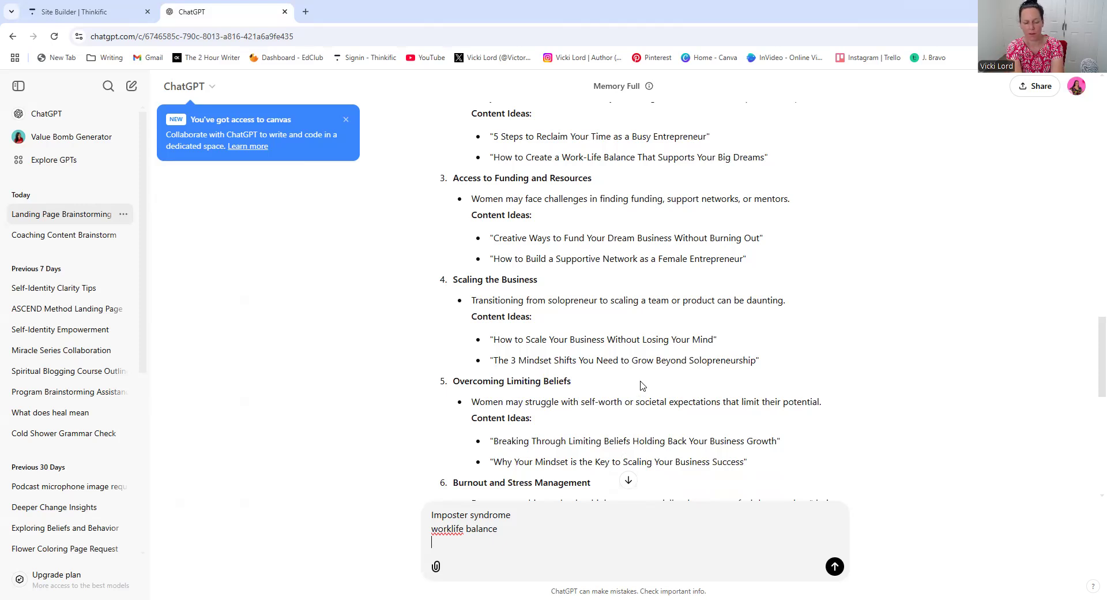
Step: Add "Finding the right tribe or people to learn from" as the third line of the unsent reply
text(Finding the )
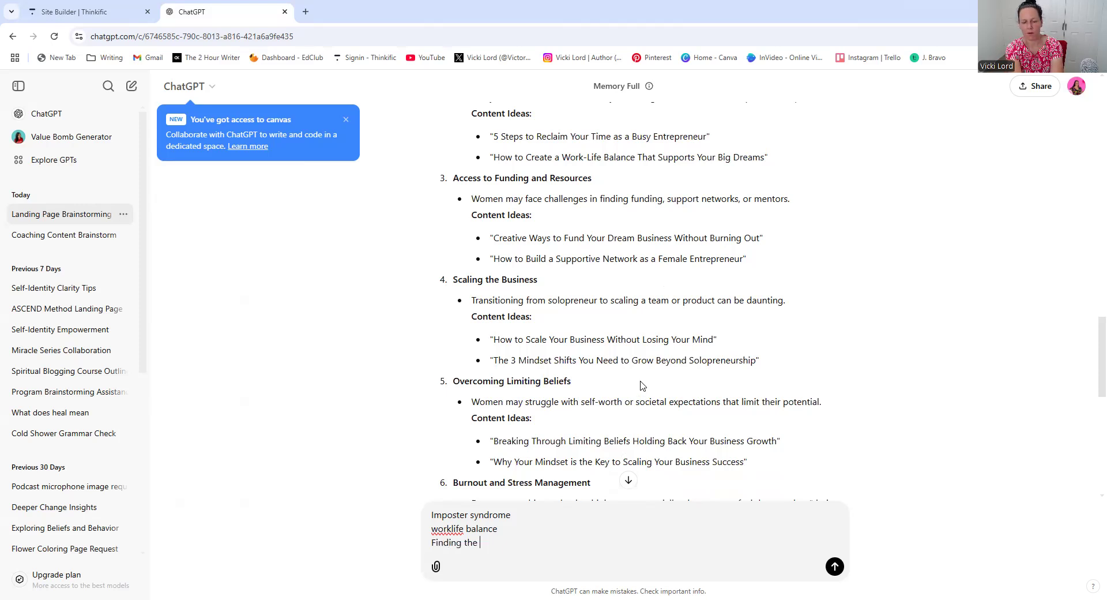
text(right tribe or peo)
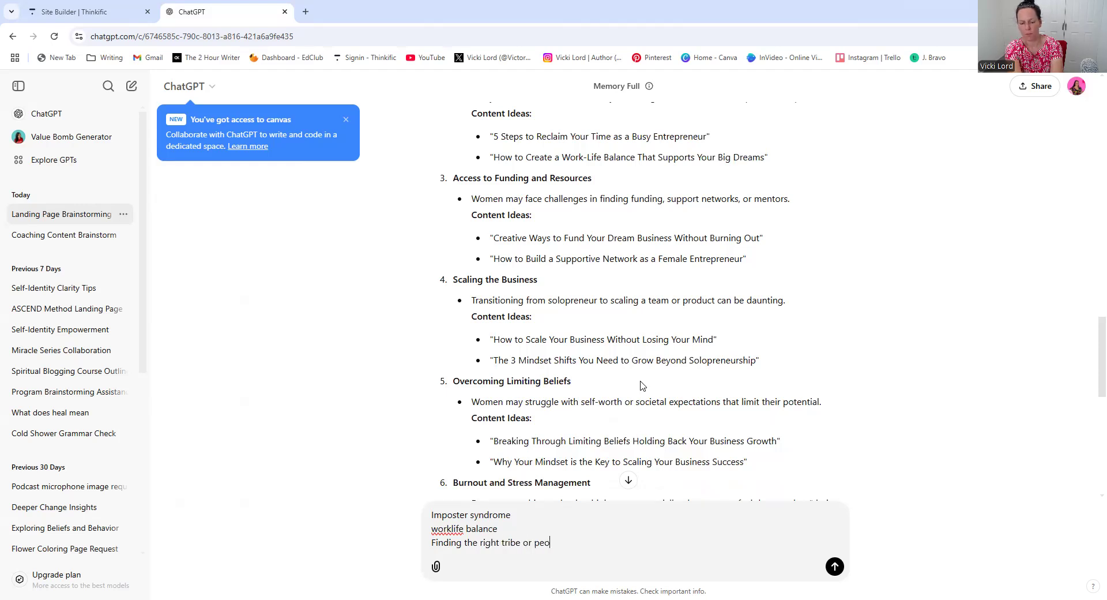
text(ple to learn from)
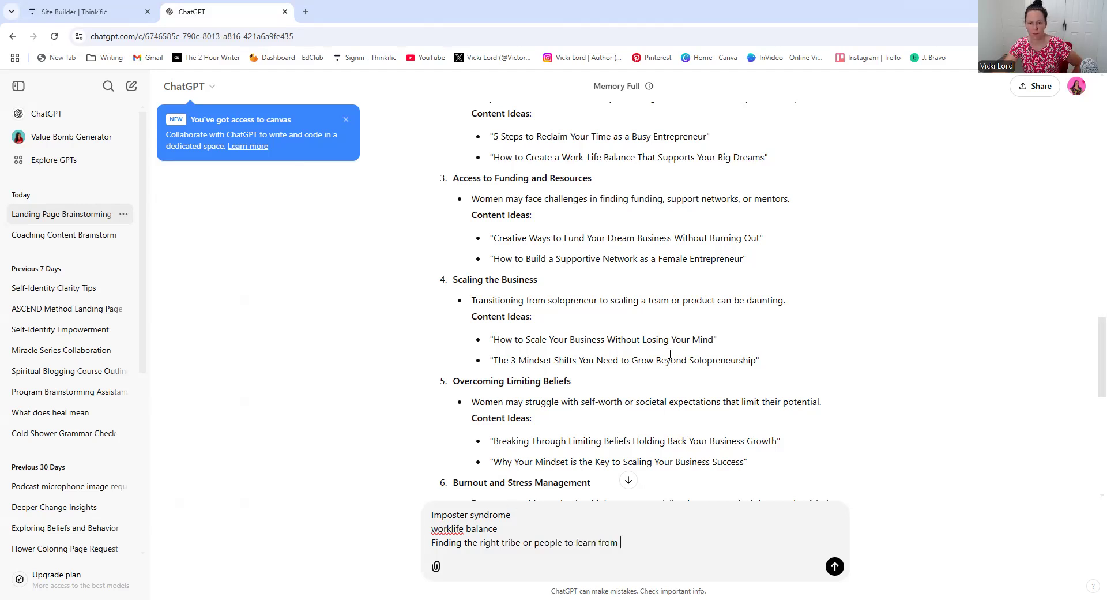
Step: Finish and send the reply, asking to reuse the boldly become you landing page structure: acknowledge problem, state struggle, clarify need, emphasize emotion, navigate solution, deliver value bomb
scroll(669, 355, down, 7)
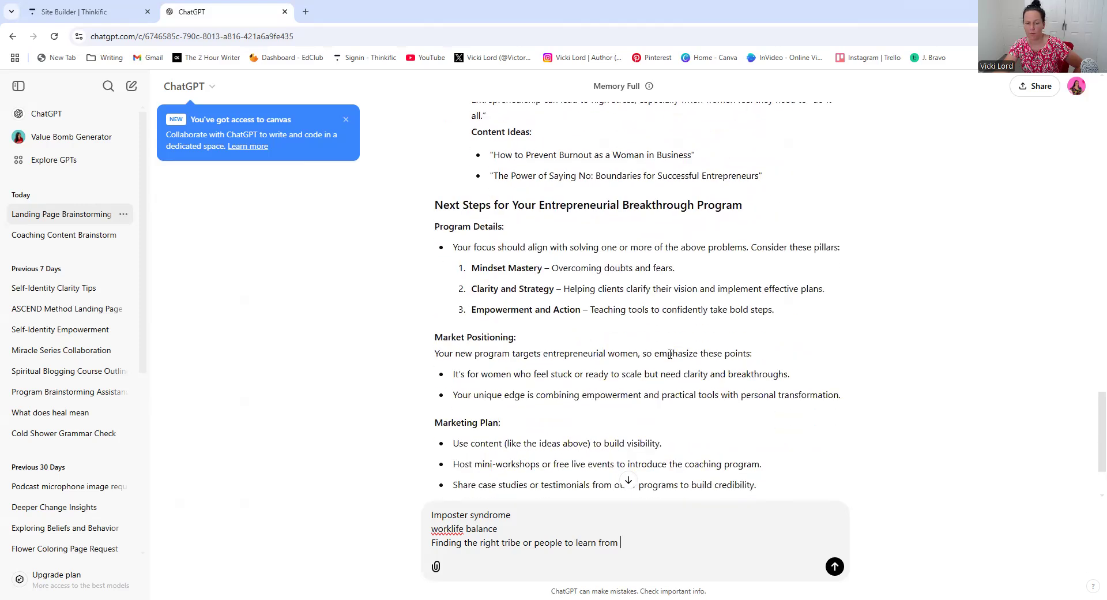
scroll(670, 354, down, 2)
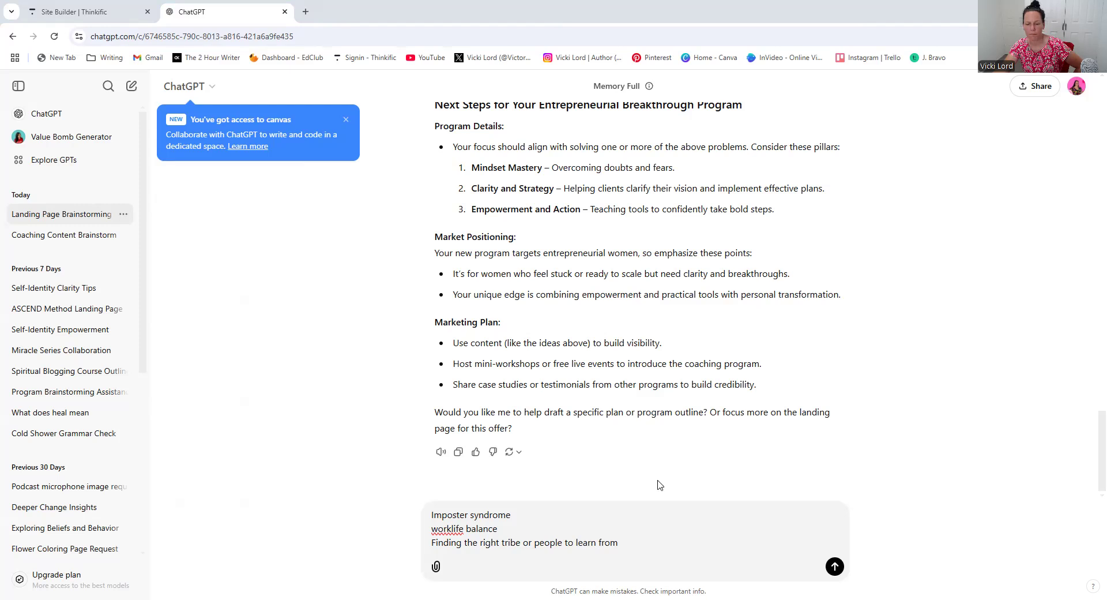
key(shift+Return)
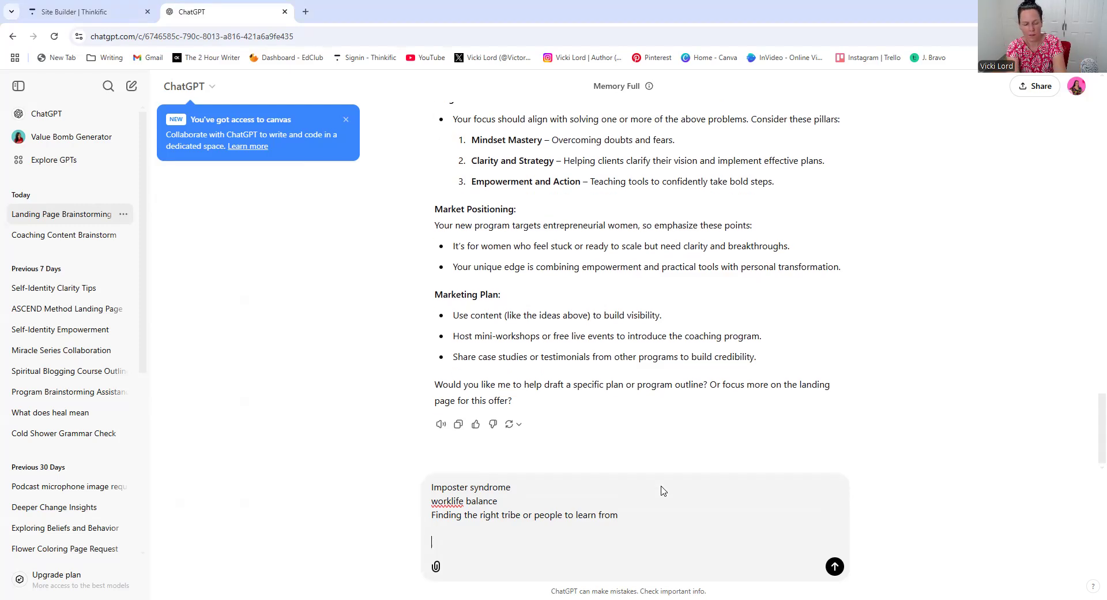
text(If I was to show you the landing page content I have for boldly become you, could we follow the same kind of structure with Acknowledge the problem State the struggle clarify the need Emphasize the emotion navigate the solution Deliver the value bomb.)
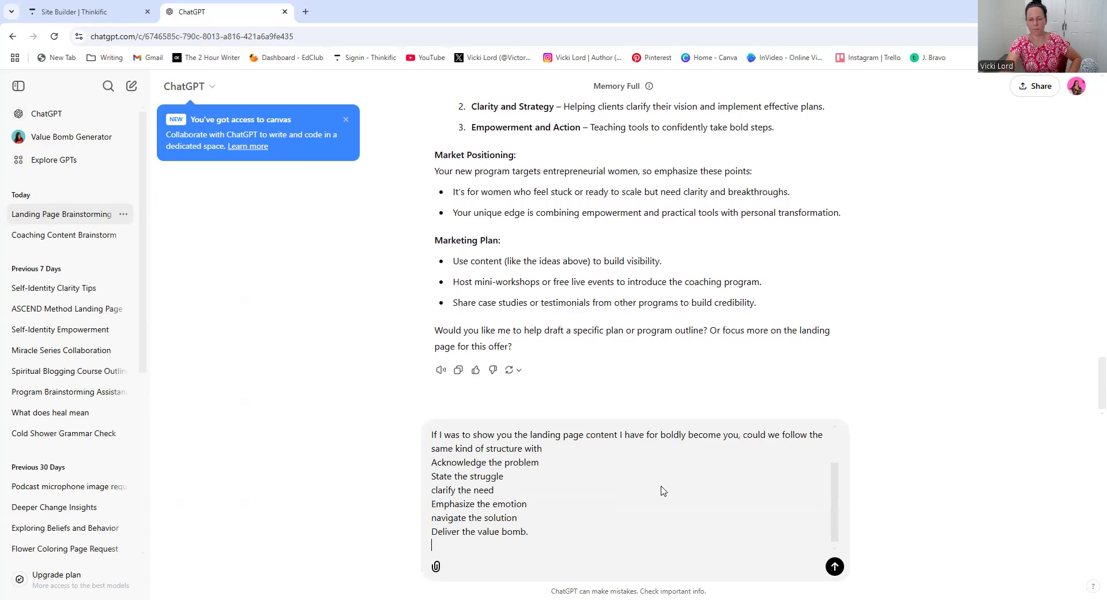
key(Return)
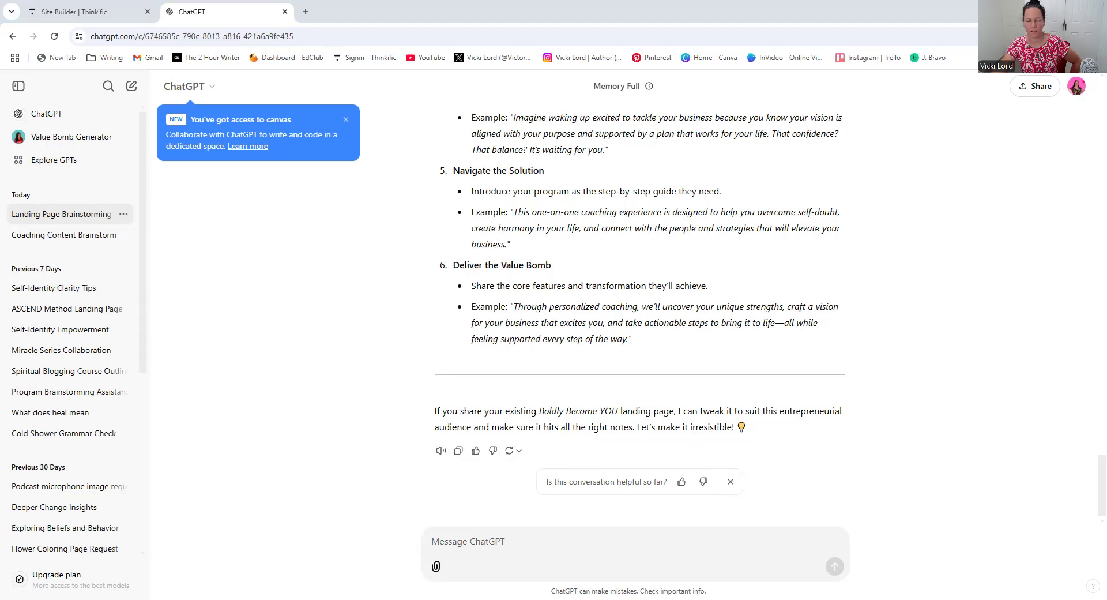
Step: Paste the copied "Landing page for boldly become you" text into a new message and send it to ChatGPT
right_click(483, 553)
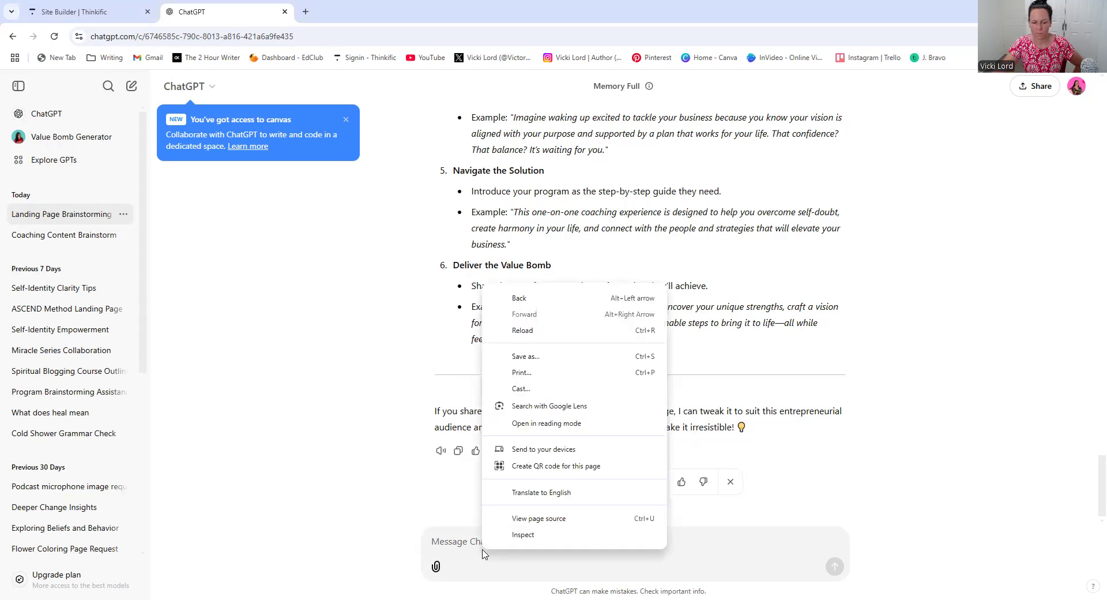
click(483, 552)
key(ctrl+v)
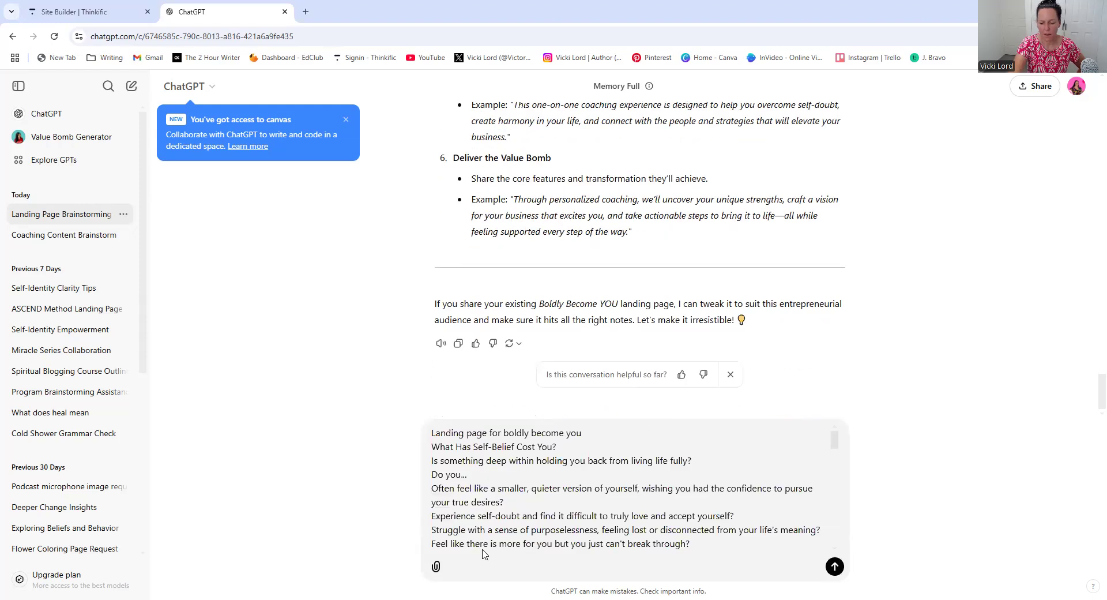
key(Return)
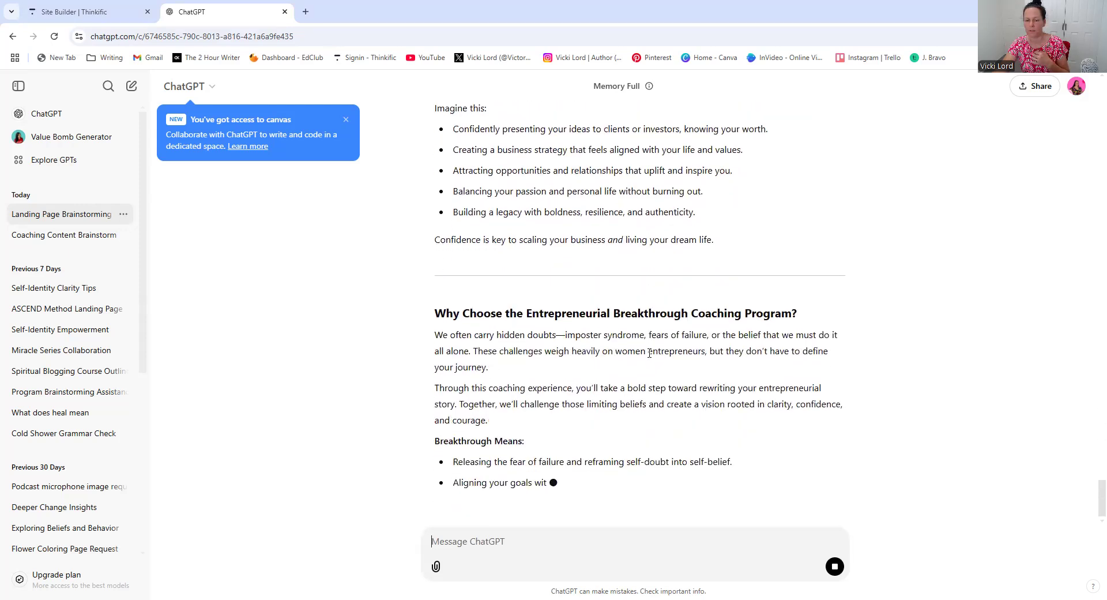
Step: Send ChatGPT a follow-up asking what if this was targeted to new entrepreneurs that are just getting started, ending with "thanks"
text(What )
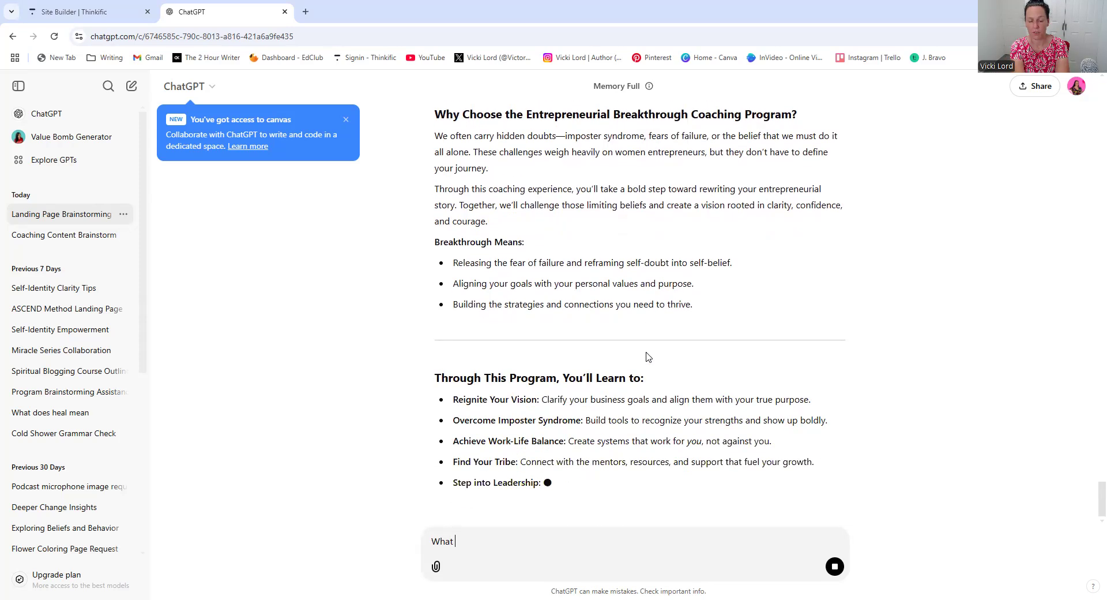
text(if I was to target this )
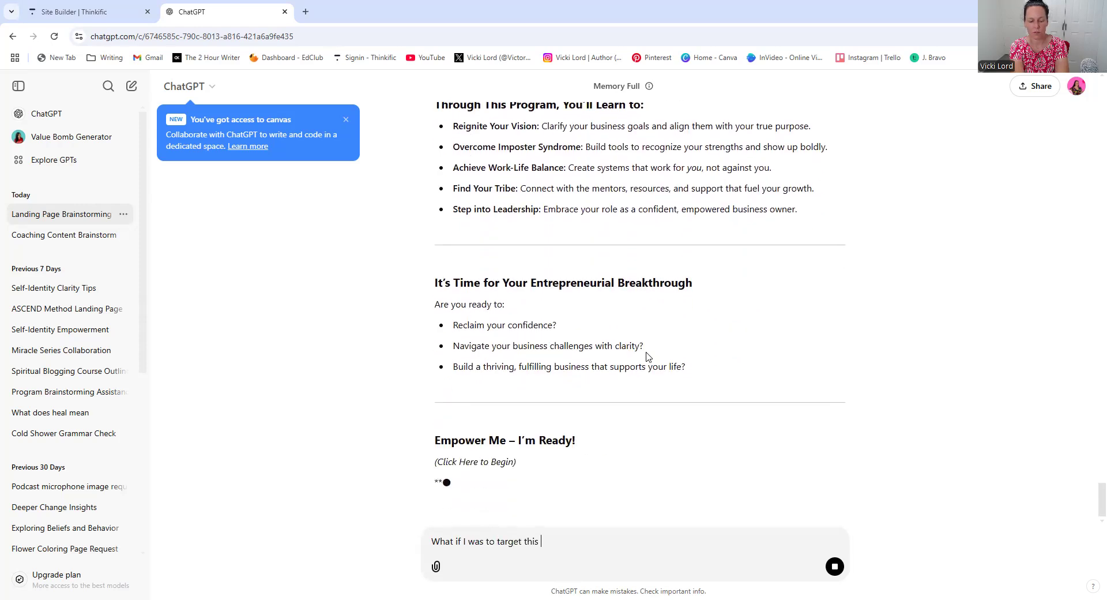
text(to new entrep)
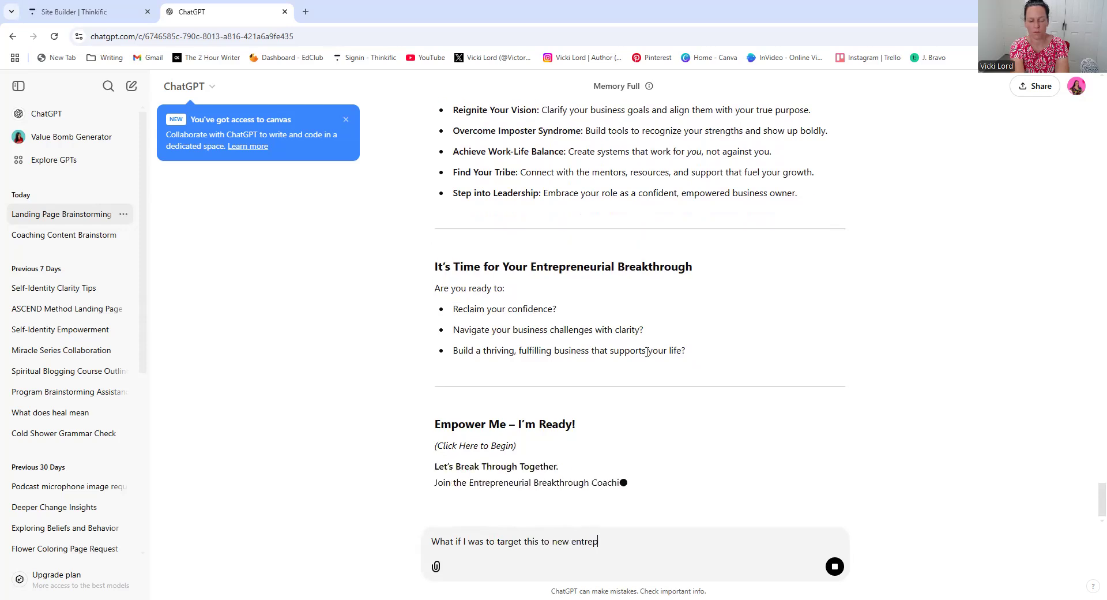
text(reneirs)
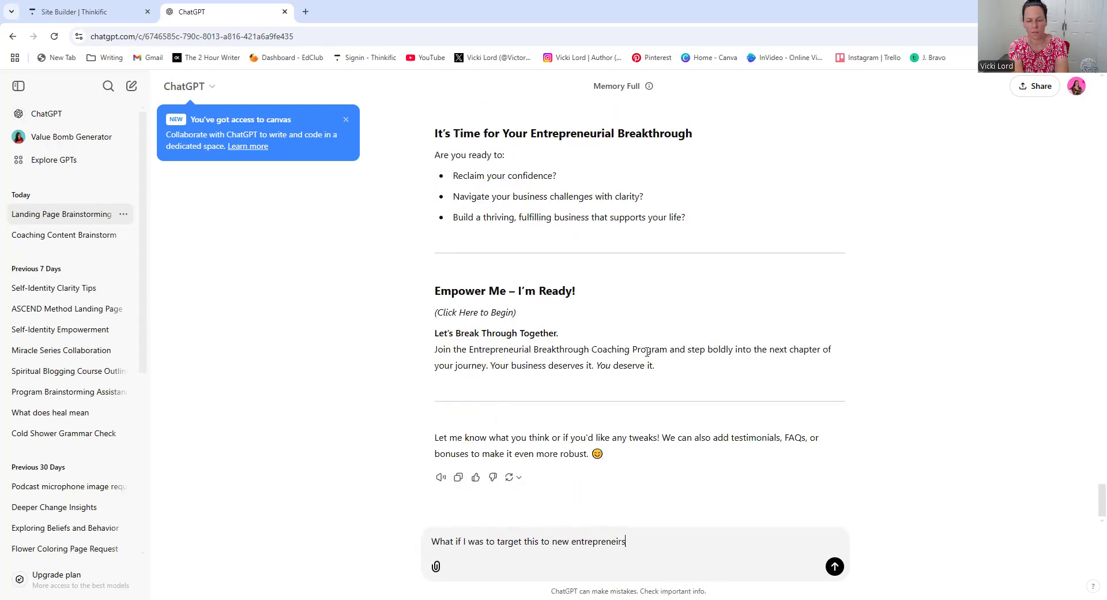
text( that a)
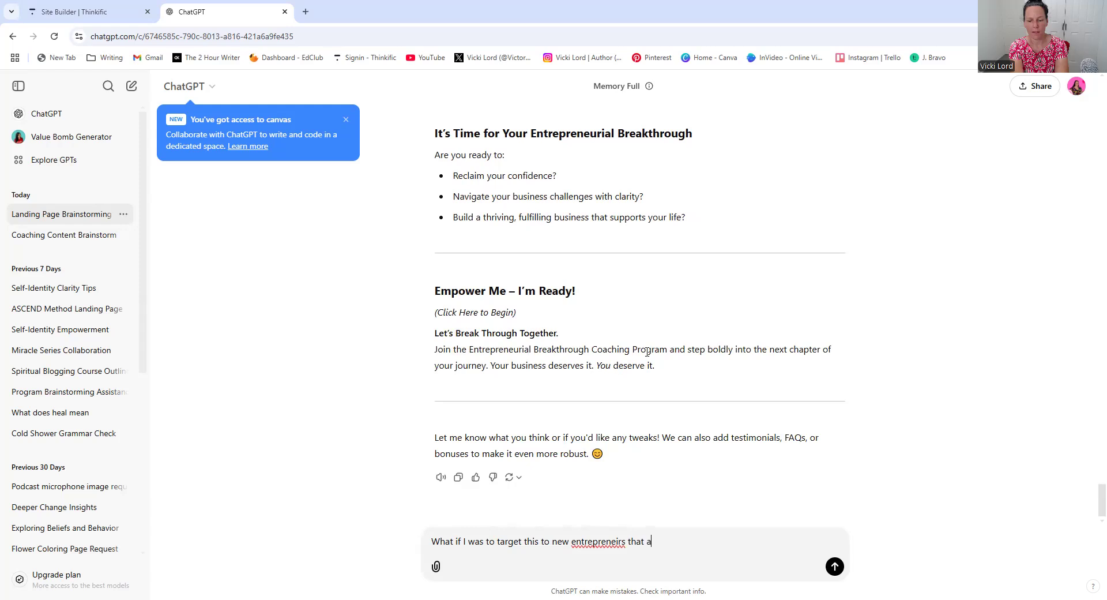
text(re just get)
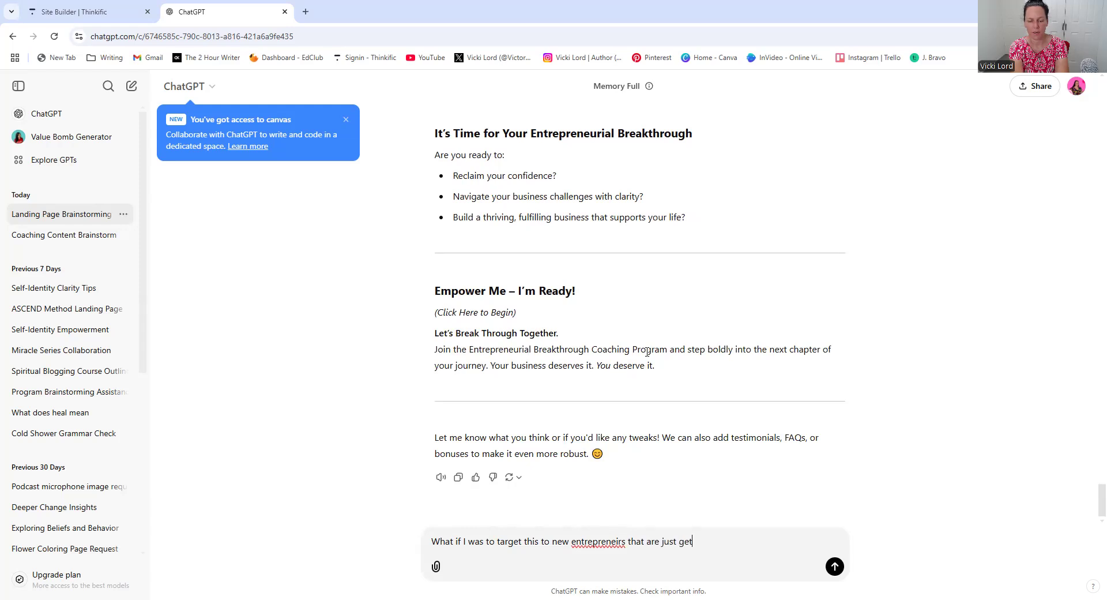
text(tingst)
key(BackSpace)
text(started )
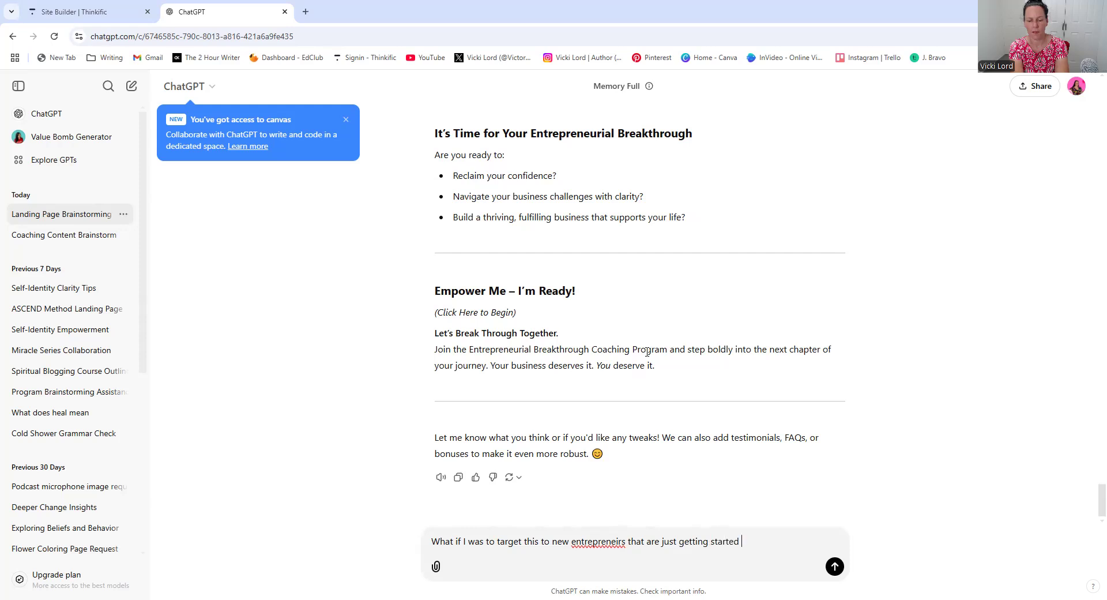
text(?)
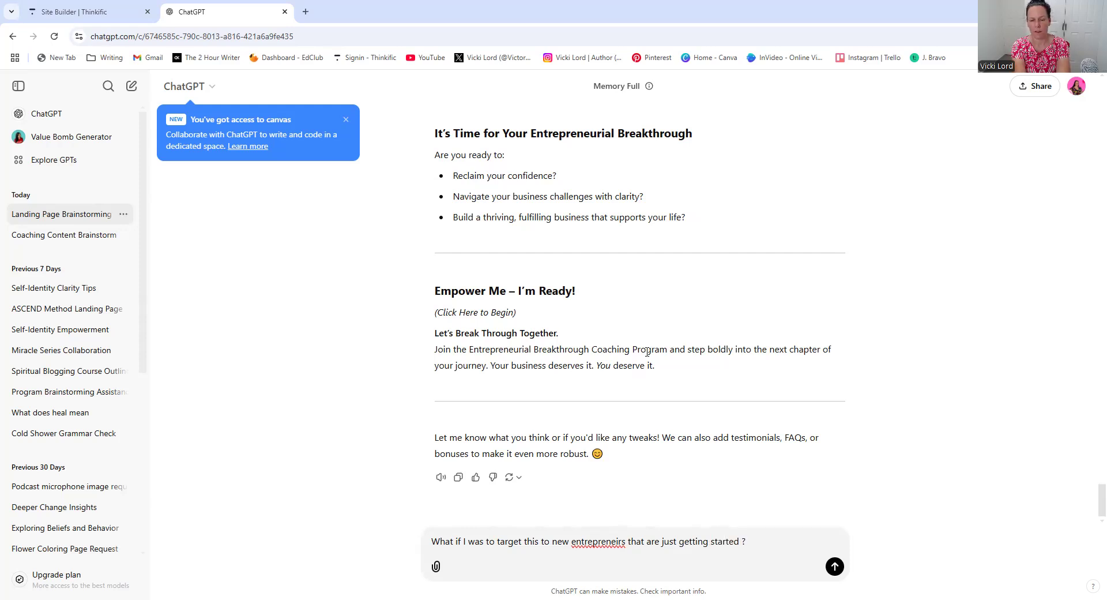
text( th)
text(anks)
key(Return)
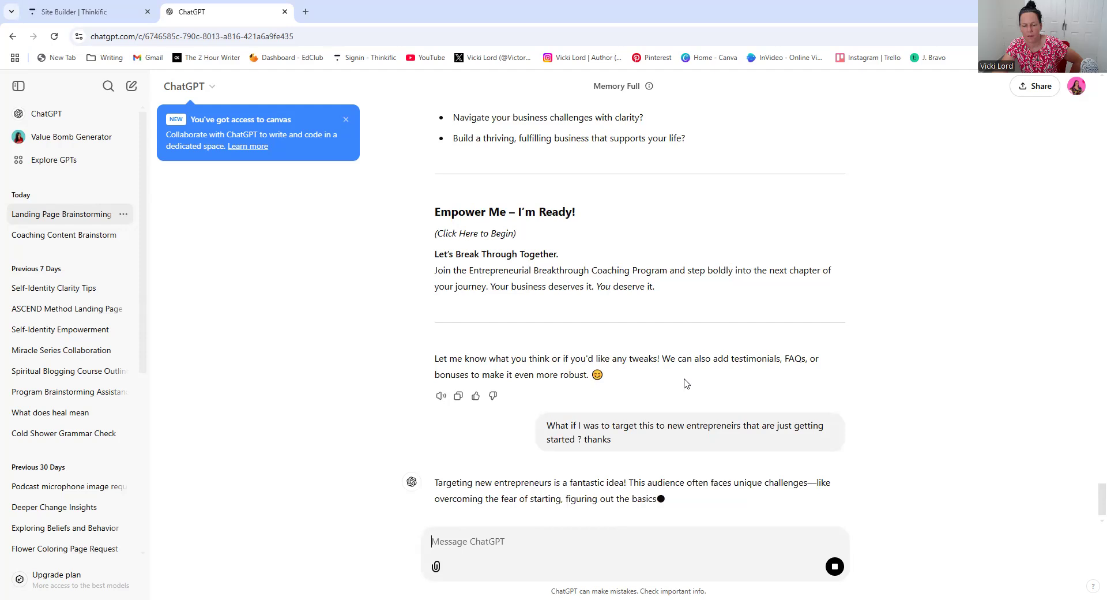
Step: Read through the landing page draft adapted for new entrepreneurs, from its opening questions to the closing call to action
scroll(725, 329, down, 1)
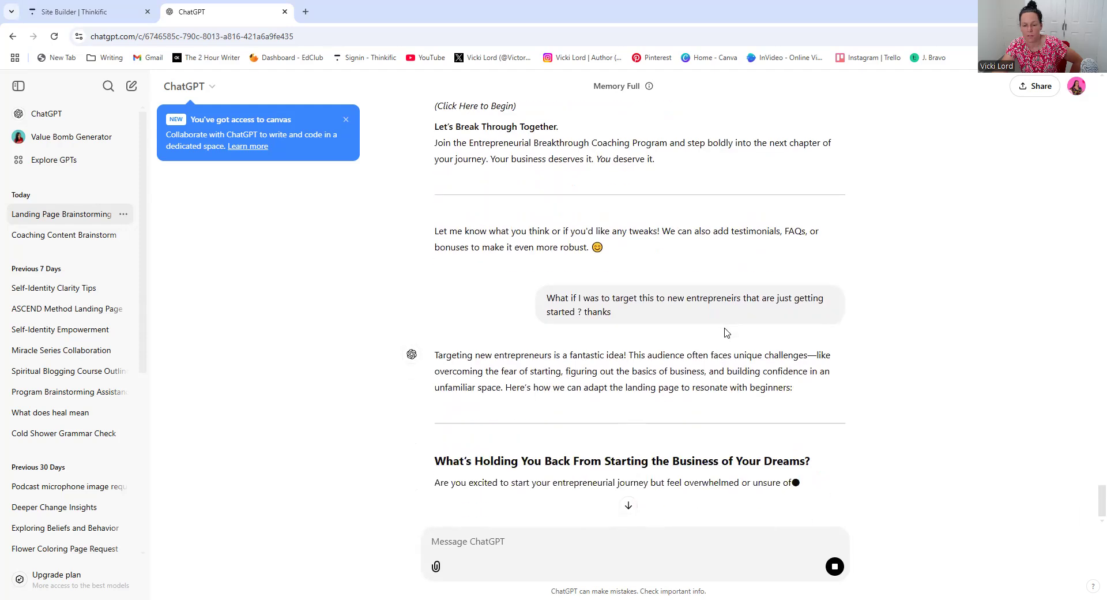
scroll(725, 332, down, 1)
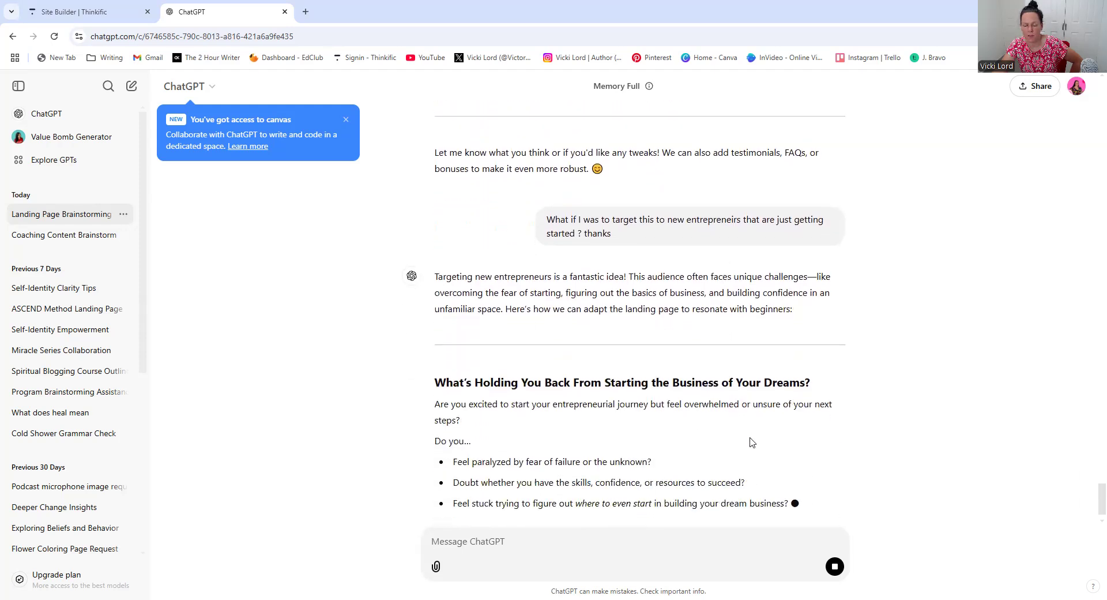
scroll(710, 393, down, 1)
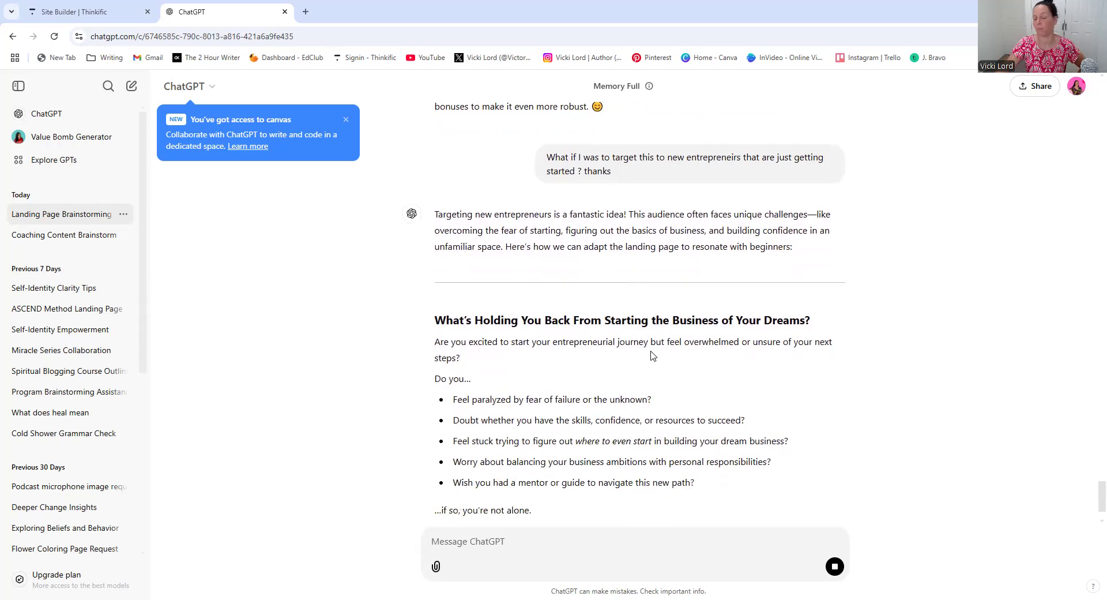
scroll(652, 353, down, 3)
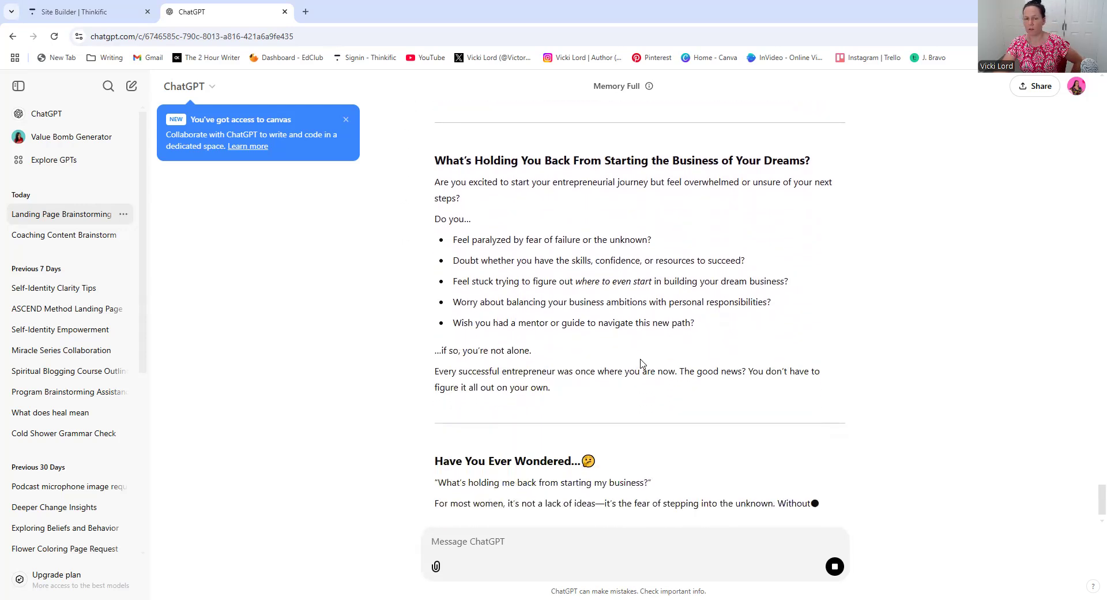
scroll(686, 329, down, 2)
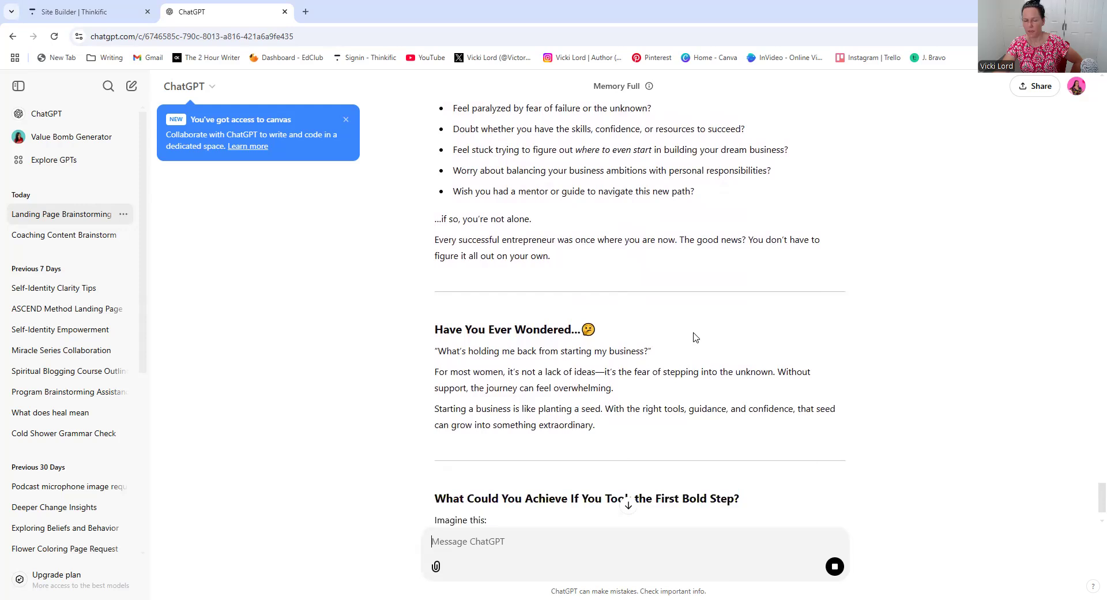
scroll(696, 339, down, 1)
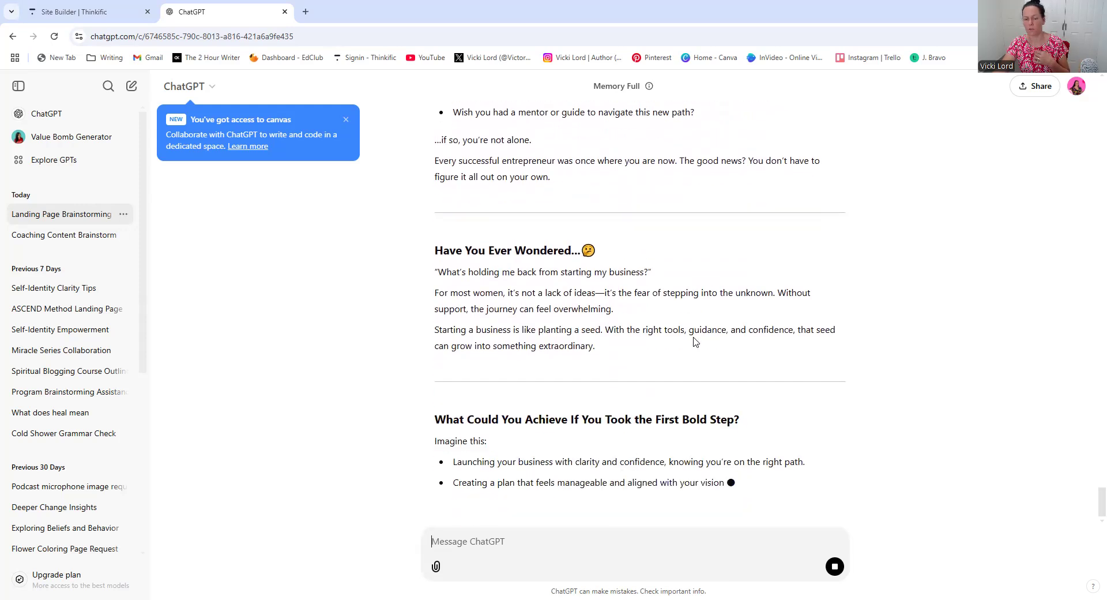
scroll(657, 346, down, 1)
scroll(614, 354, down, 3)
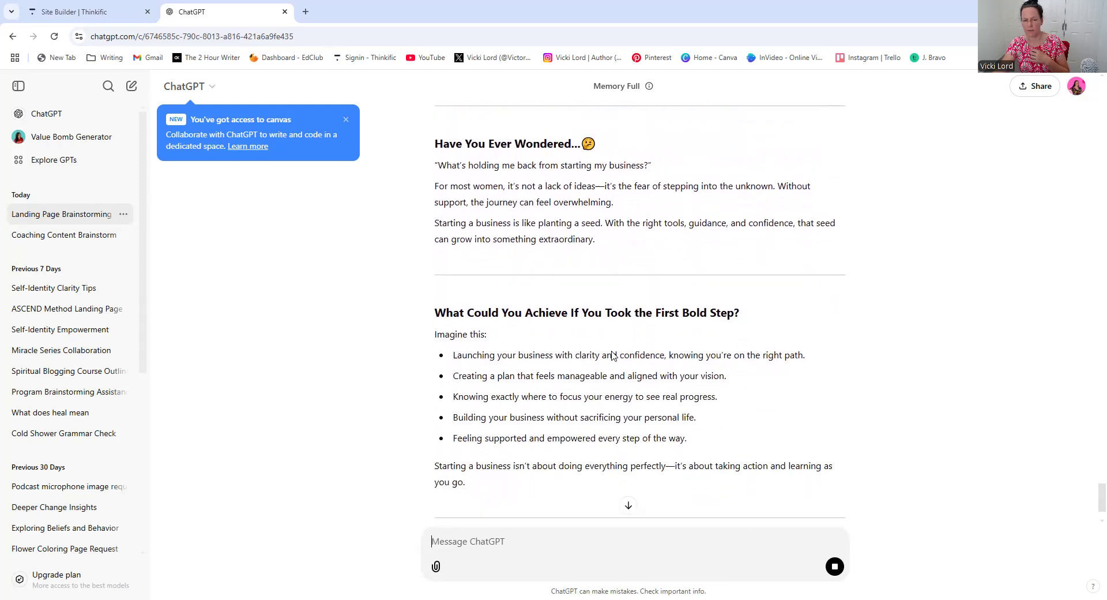
scroll(618, 353, down, 1)
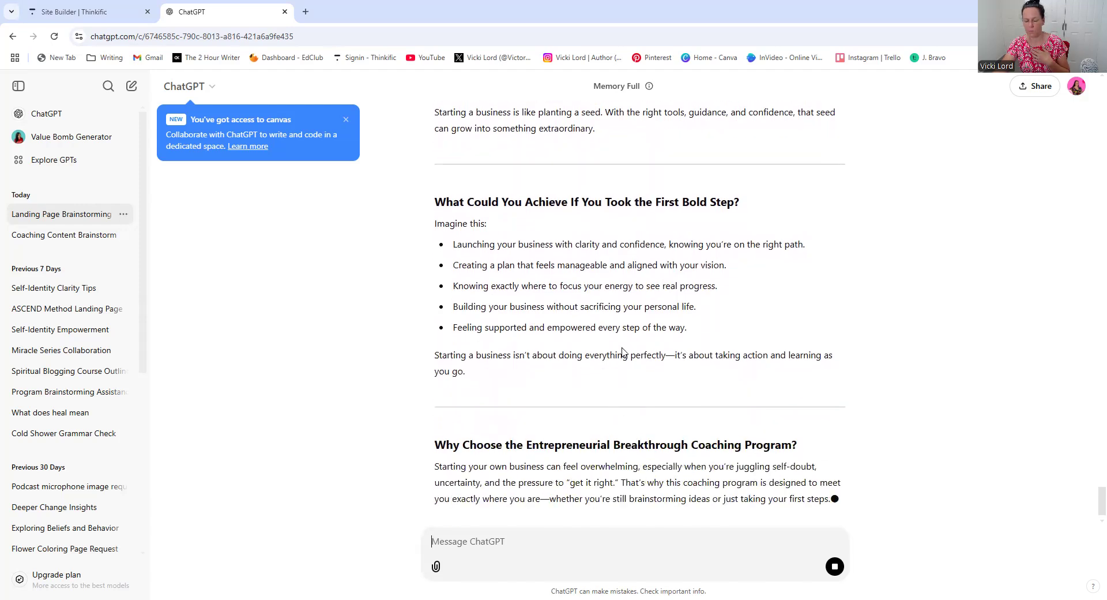
scroll(625, 346, down, 2)
scroll(625, 342, down, 3)
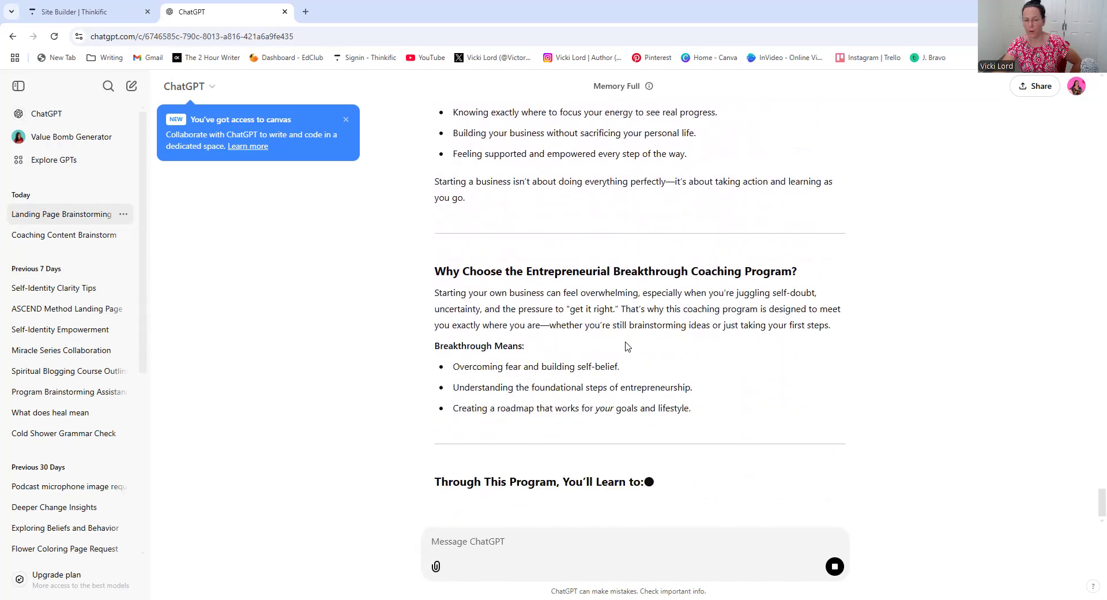
scroll(627, 342, down, 1)
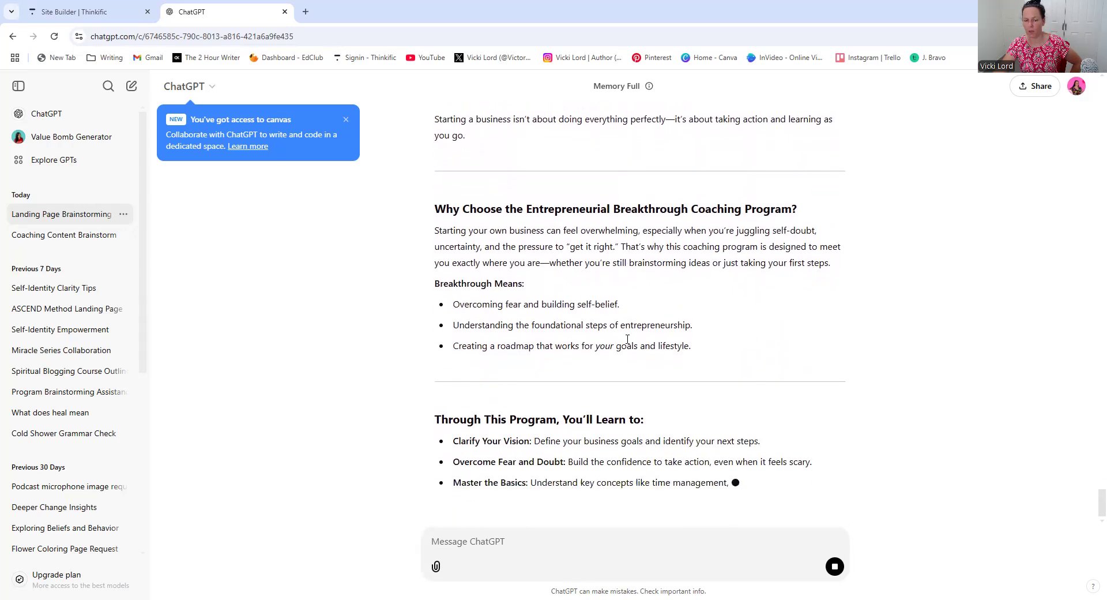
scroll(628, 341, down, 2)
scroll(628, 342, down, 3)
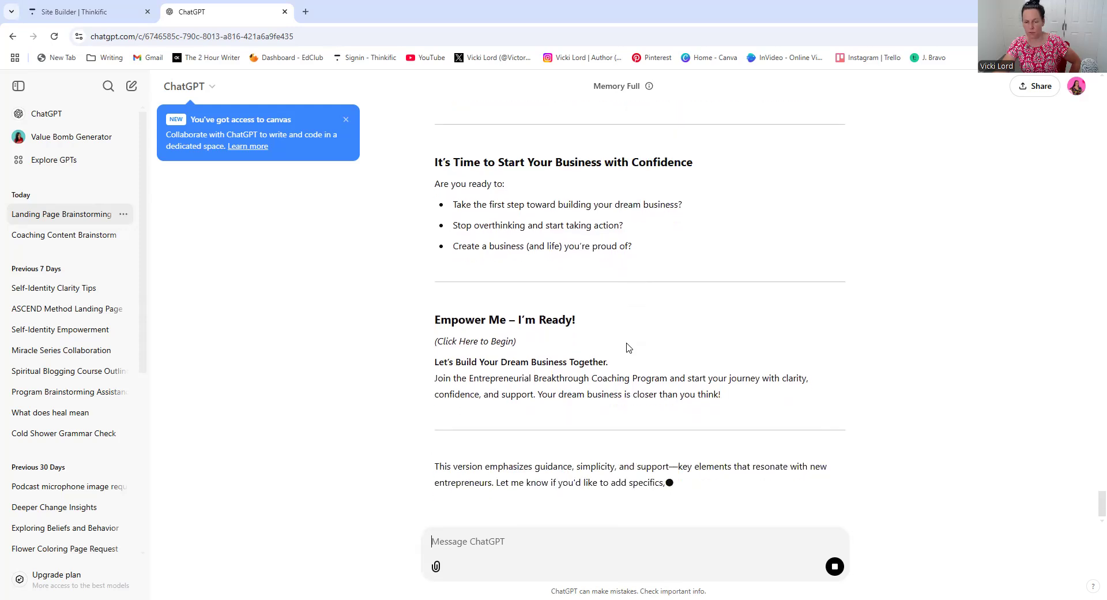
Step: Copy the heading "What's Holding You Back From Starting the Business of Your Dreams?" from the new-entrepreneur landing page draft
scroll(614, 341, up, 7)
scroll(615, 341, up, 5)
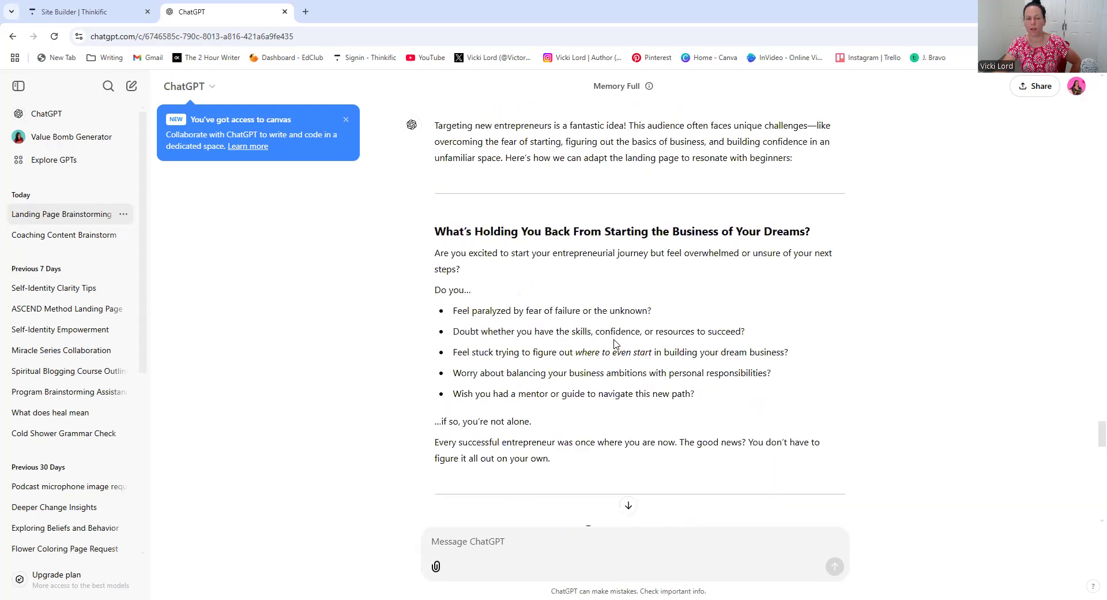
scroll(615, 344, down, 1)
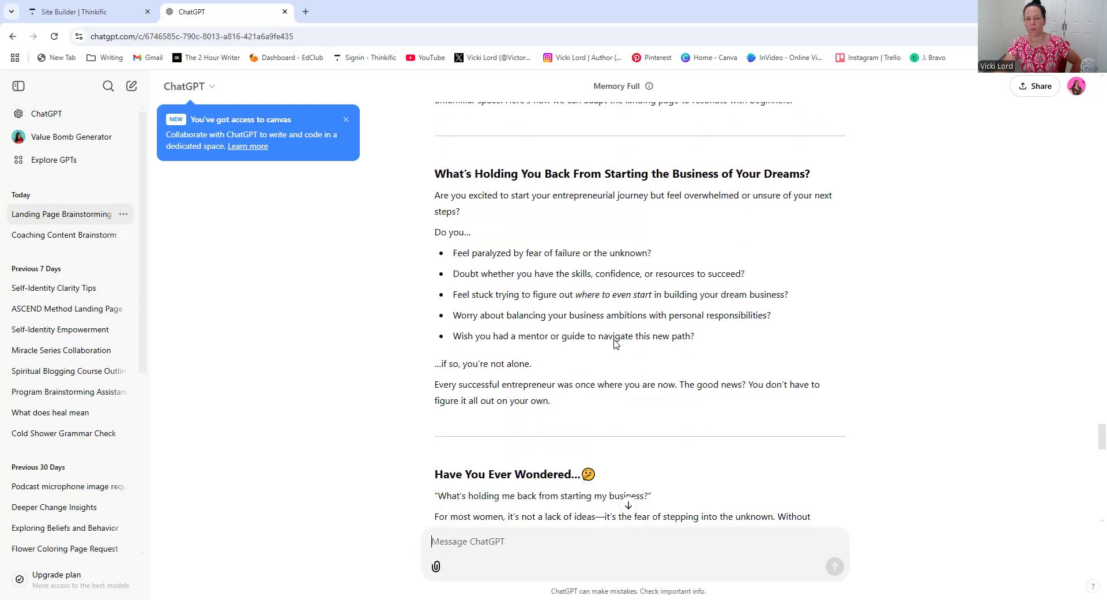
drag(436, 173, 828, 173)
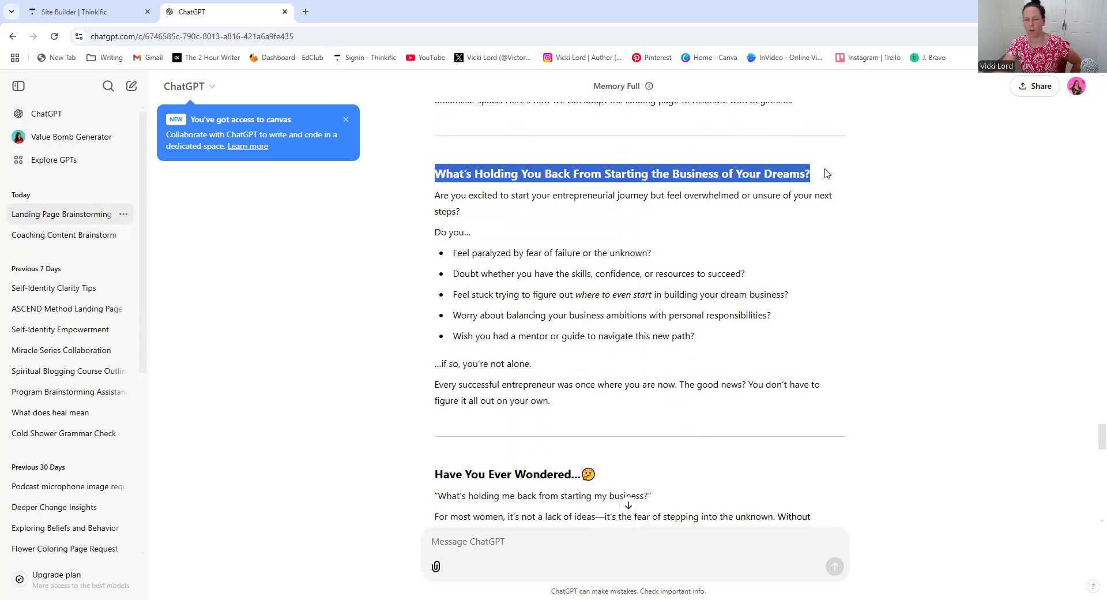
right_click(788, 191)
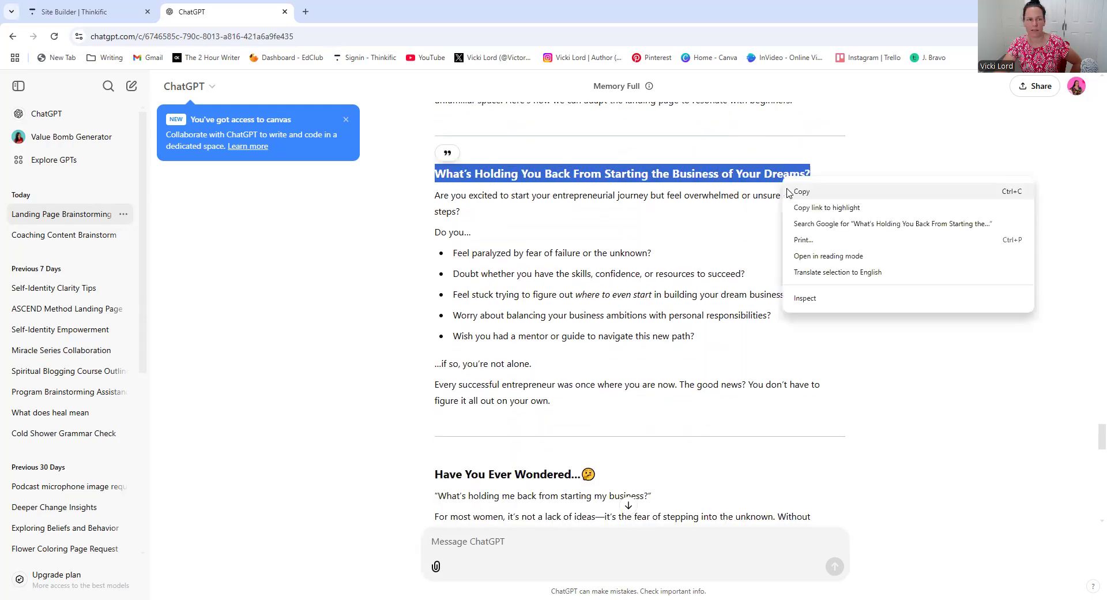
Step: In the Thinkific site builder, replace the course banner's heading with the copied question and turn off automatically adding the course name and description
click(75, 7)
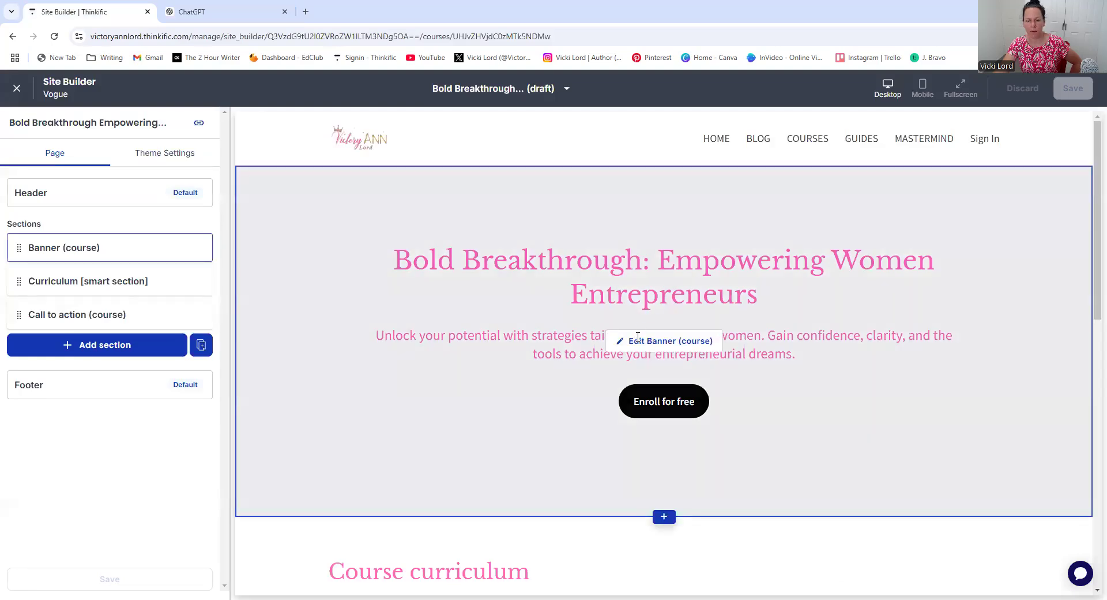
double_click(638, 337)
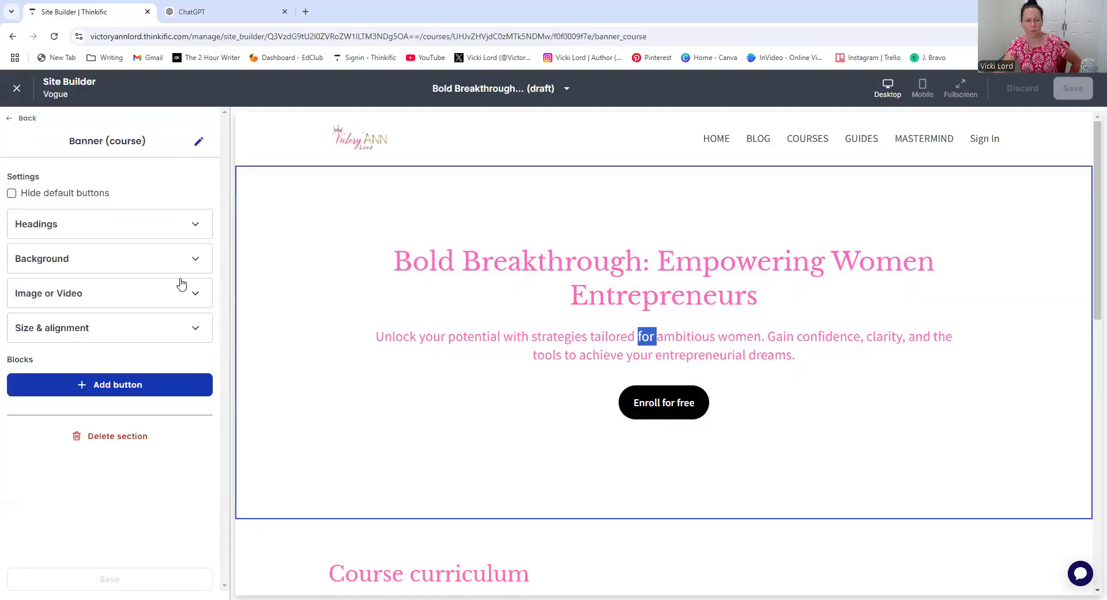
click(94, 223)
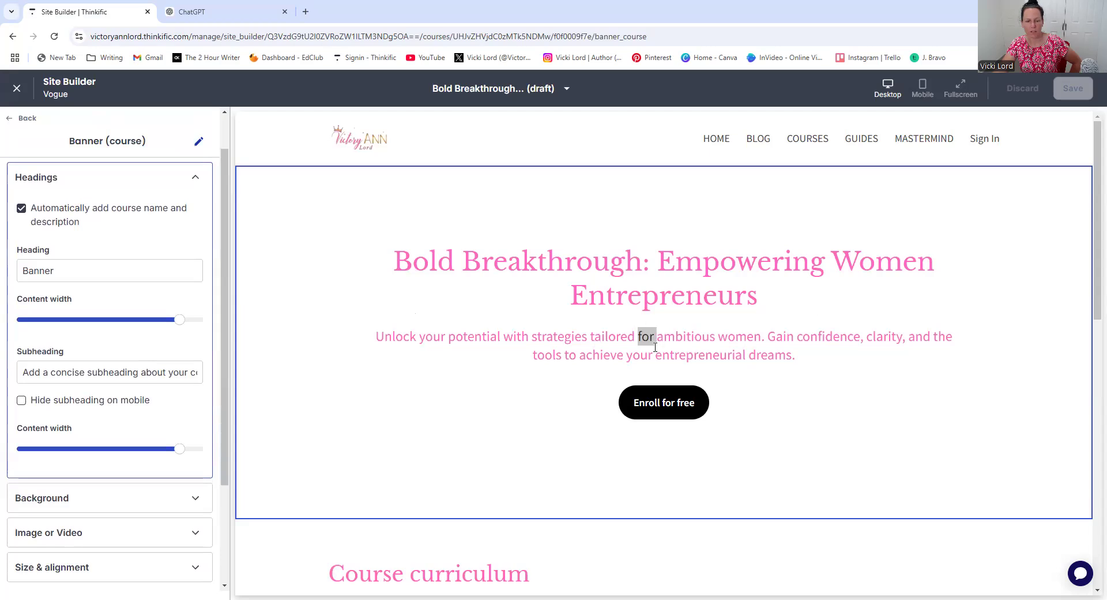
click(68, 274)
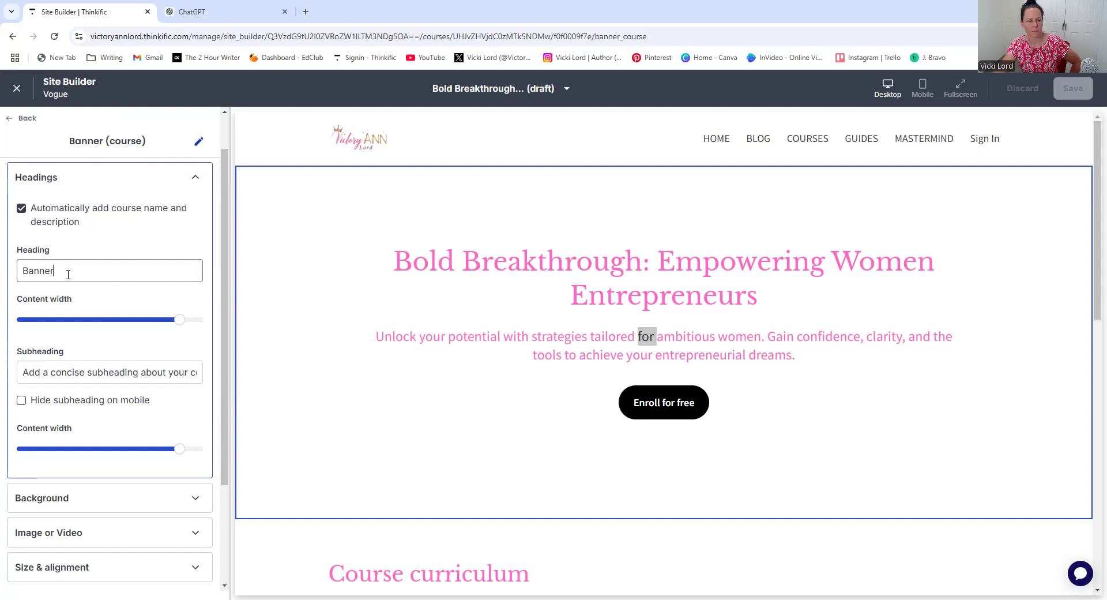
key(BackSpace)
key(BackSpace)
key(BackSpace)
key(BackSpace)
key(BackSpace)
key(BackSpace)
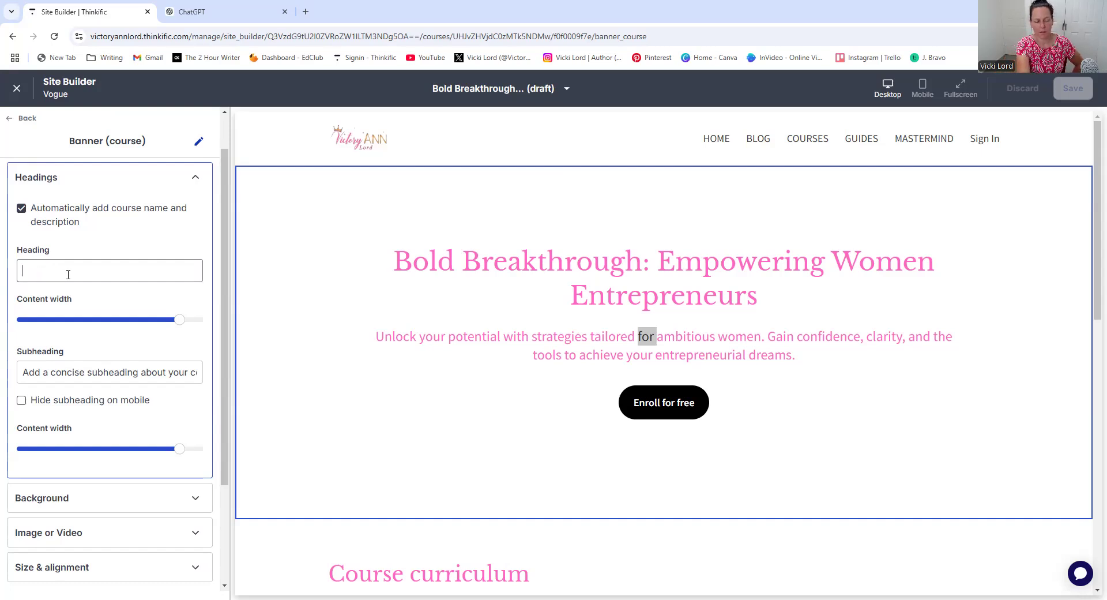
key(ctrl+v)
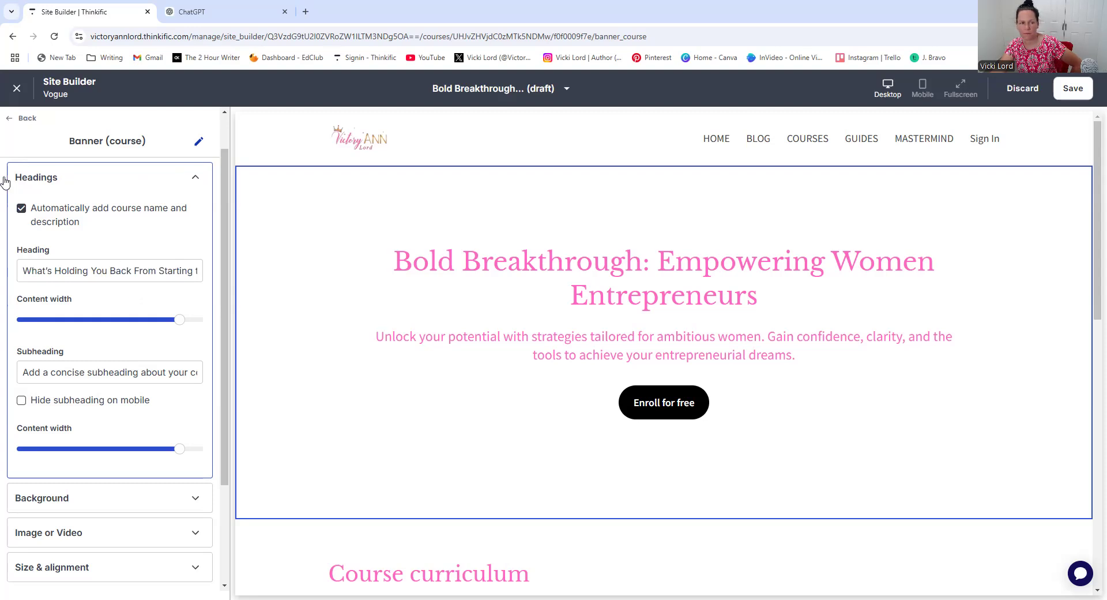
click(22, 210)
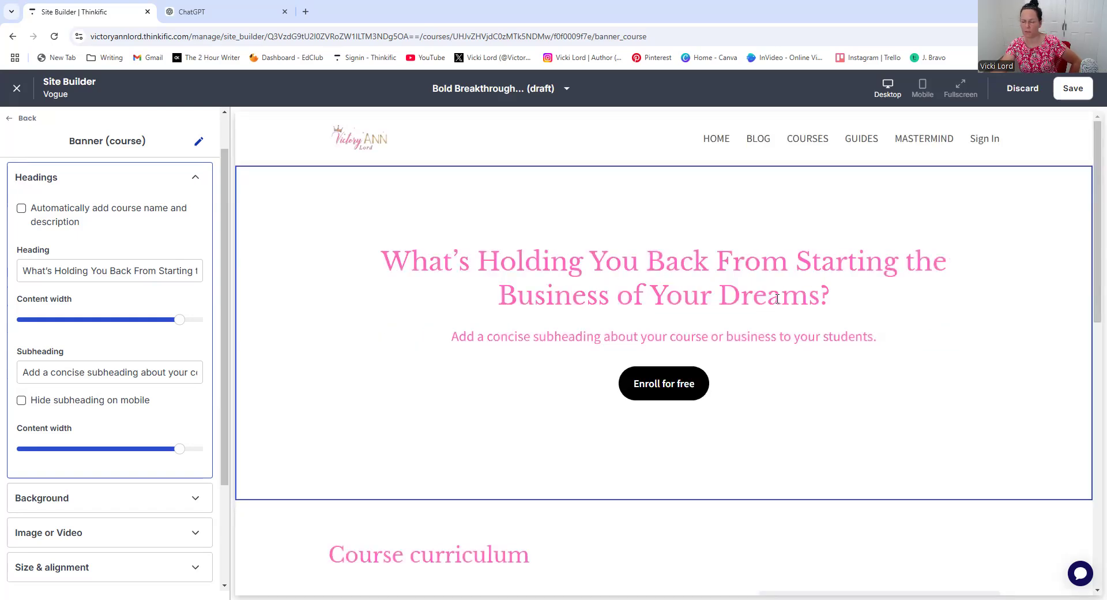
Step: In ChatGPT, copy the sentence "Are you excited to start your entrepreneurial journey but feel overwhelmed or unsure of your next steps?"
click(254, 16)
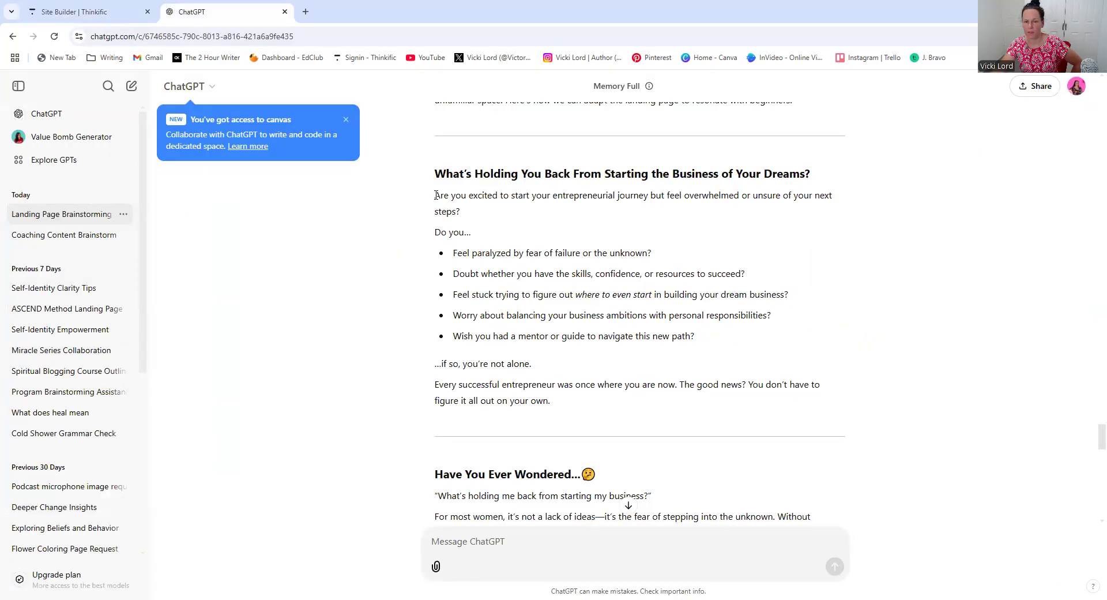
drag(457, 210, 461, 212)
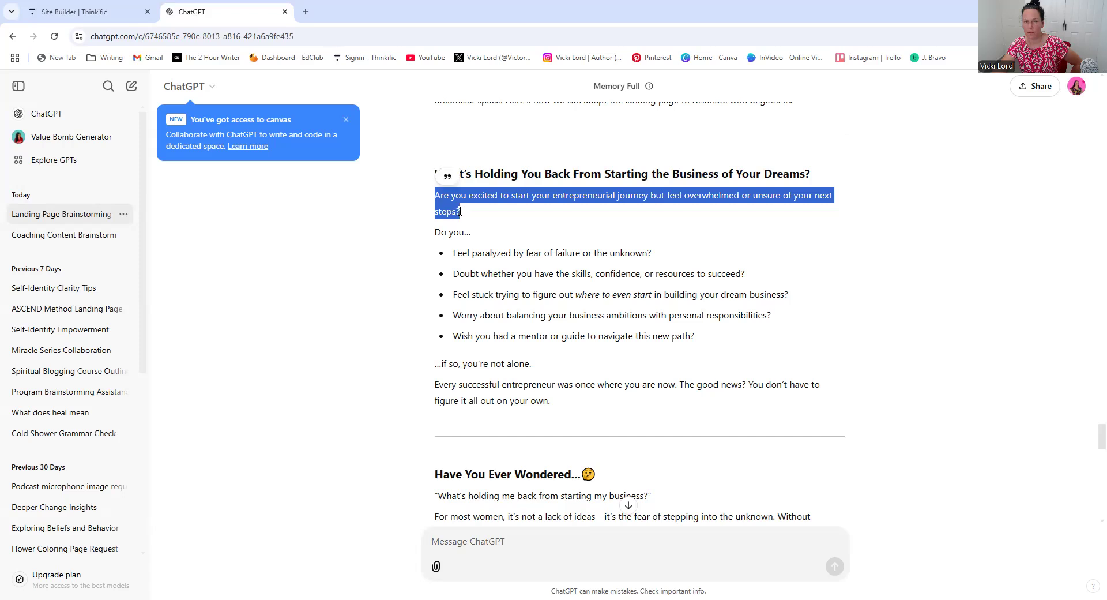
right_click(544, 196)
click(549, 212)
Step: Back in Thinkific, replace the banner's placeholder subheading with the copied "Are you excited to start your entrepreneurial journey" sentence
click(81, 12)
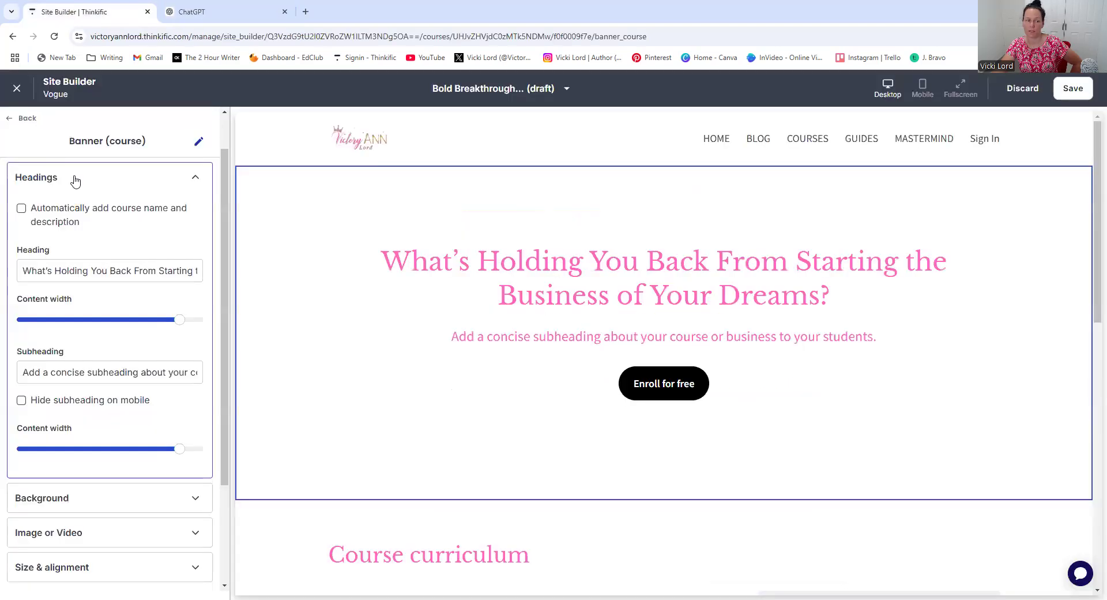
drag(26, 374, 219, 381)
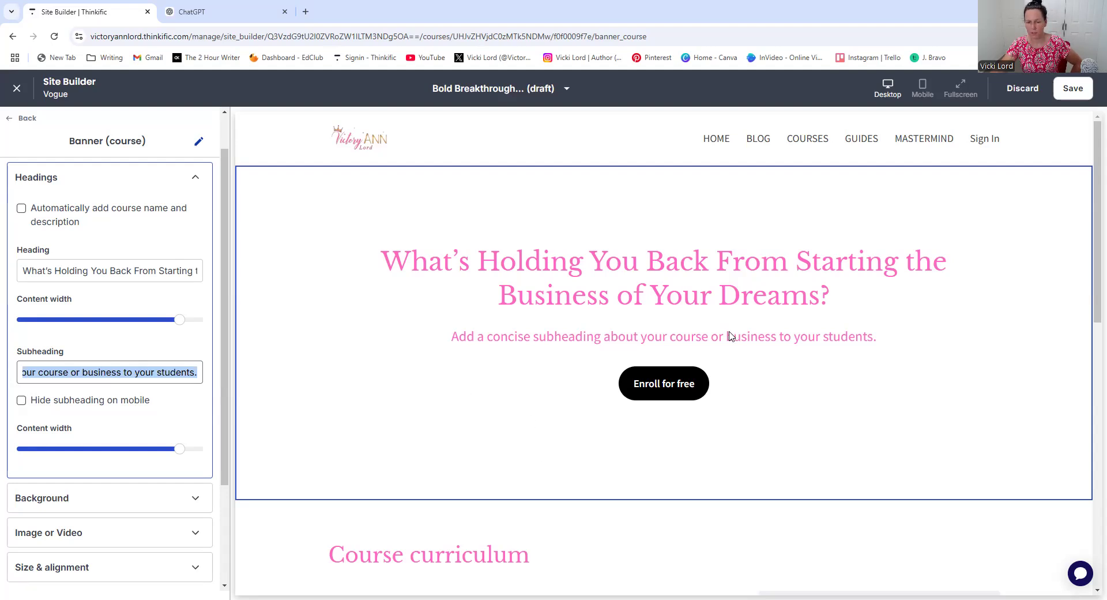
key(BackSpace)
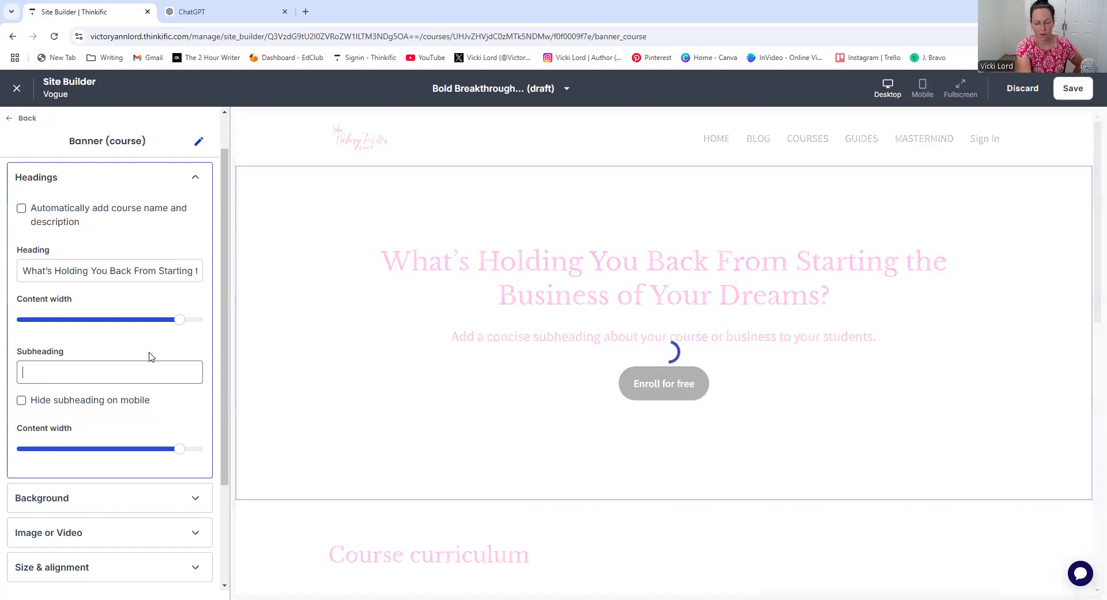
key(ctrl+v)
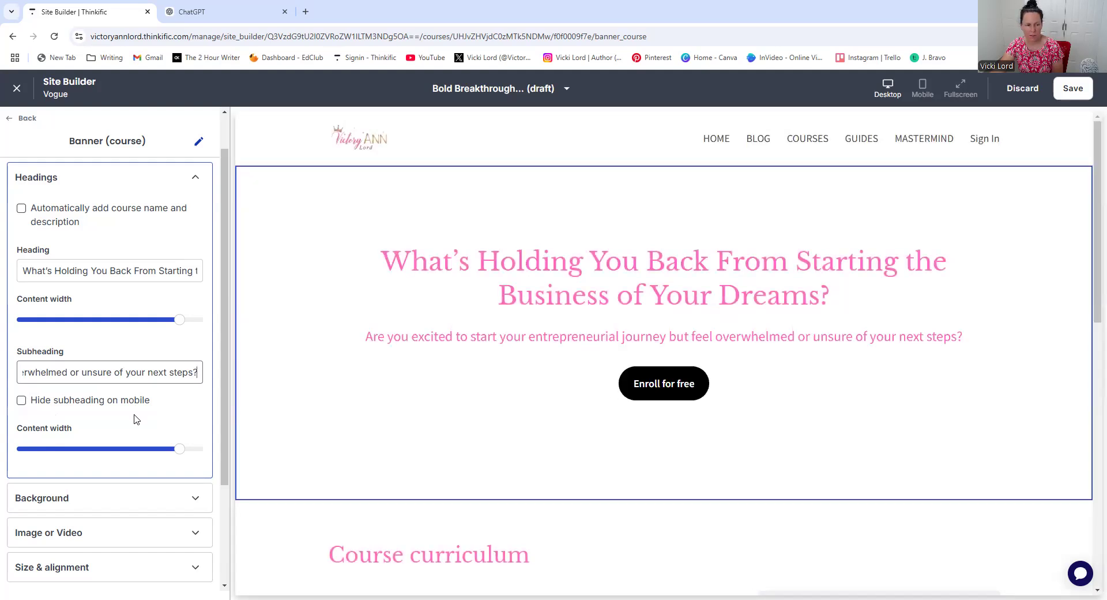
Step: Hide the default buttons in the course banner
scroll(134, 418, down, 1)
click(115, 441)
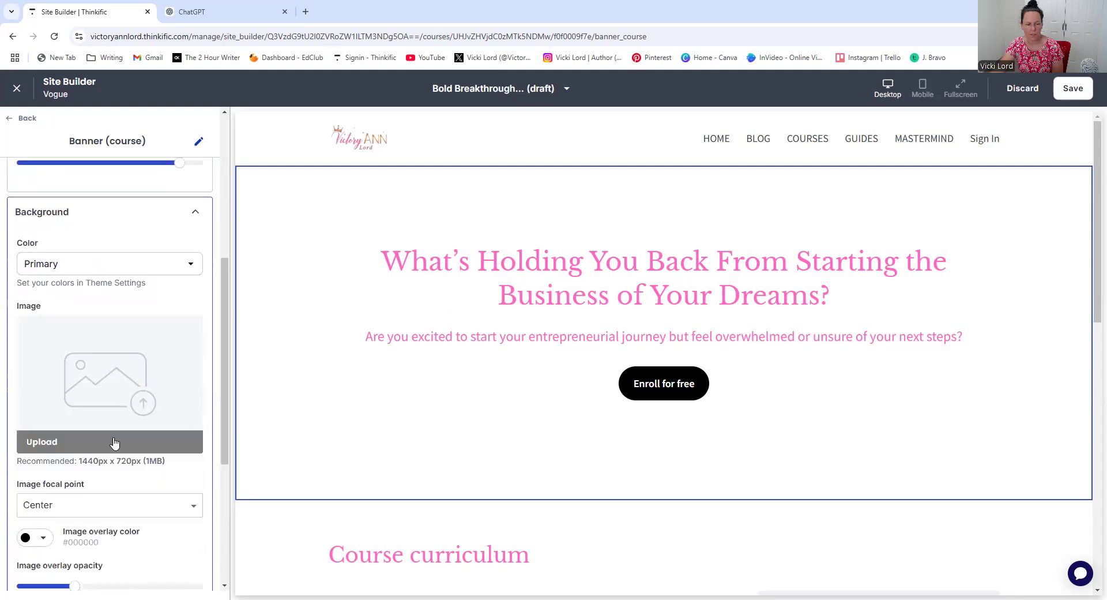
scroll(114, 441, down, 4)
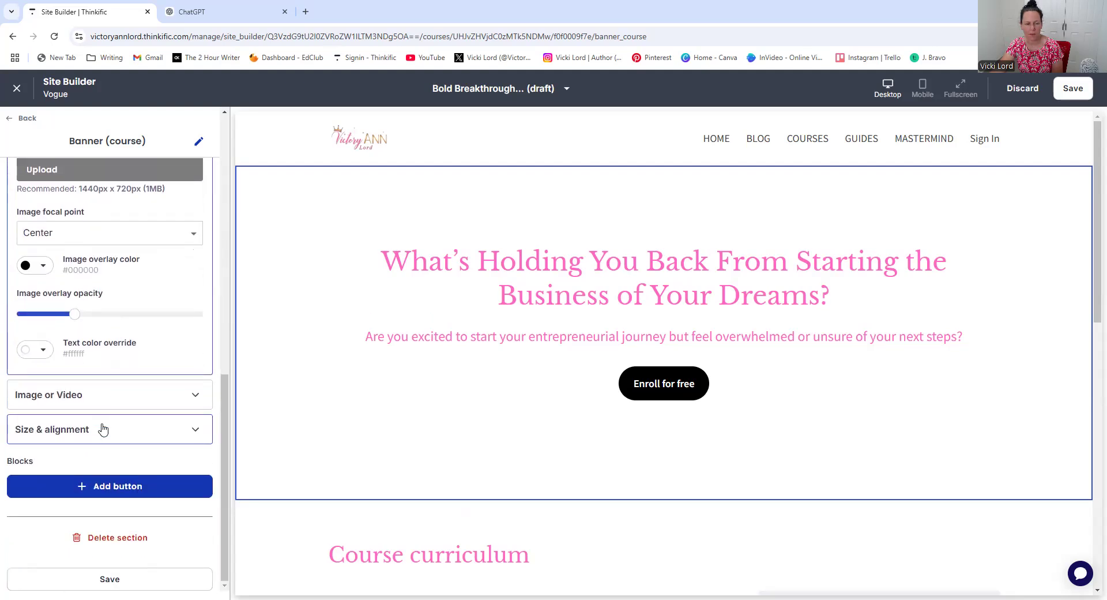
scroll(121, 346, up, 3)
scroll(122, 346, up, 4)
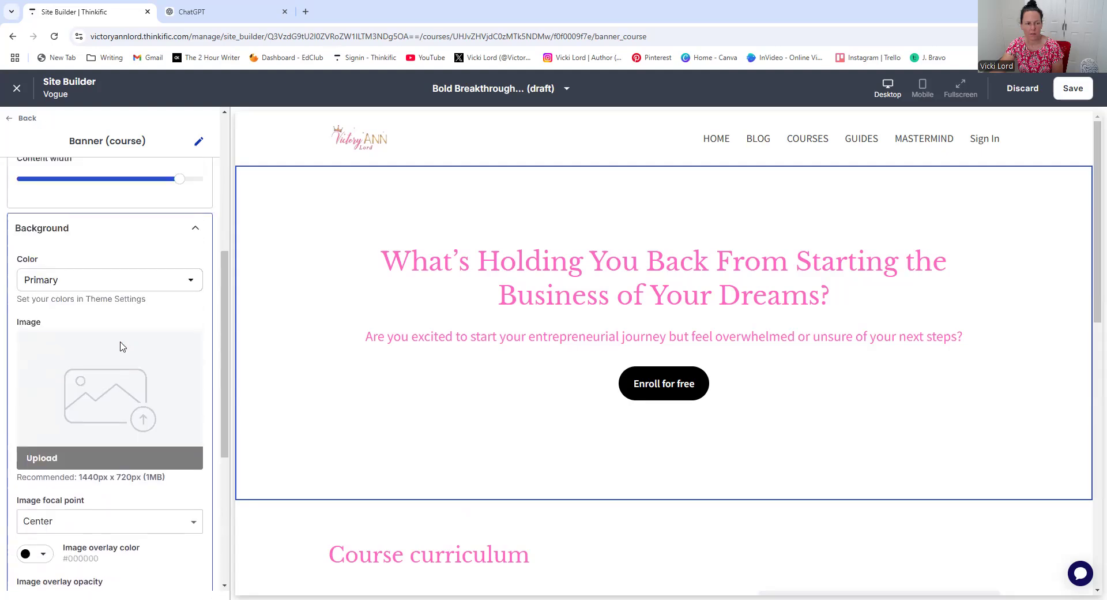
scroll(121, 346, up, 4)
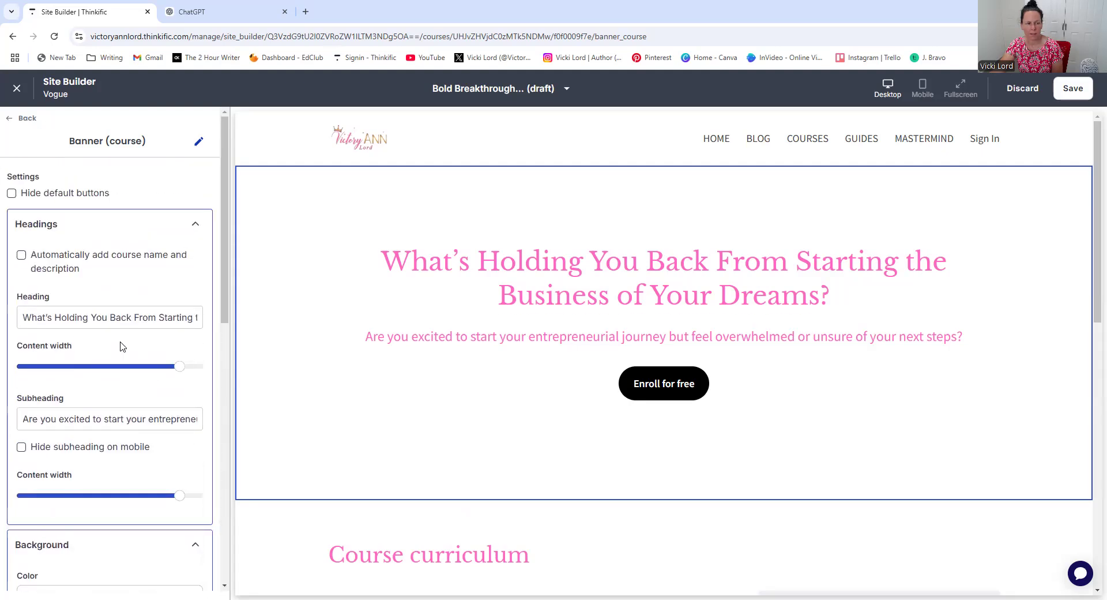
click(12, 194)
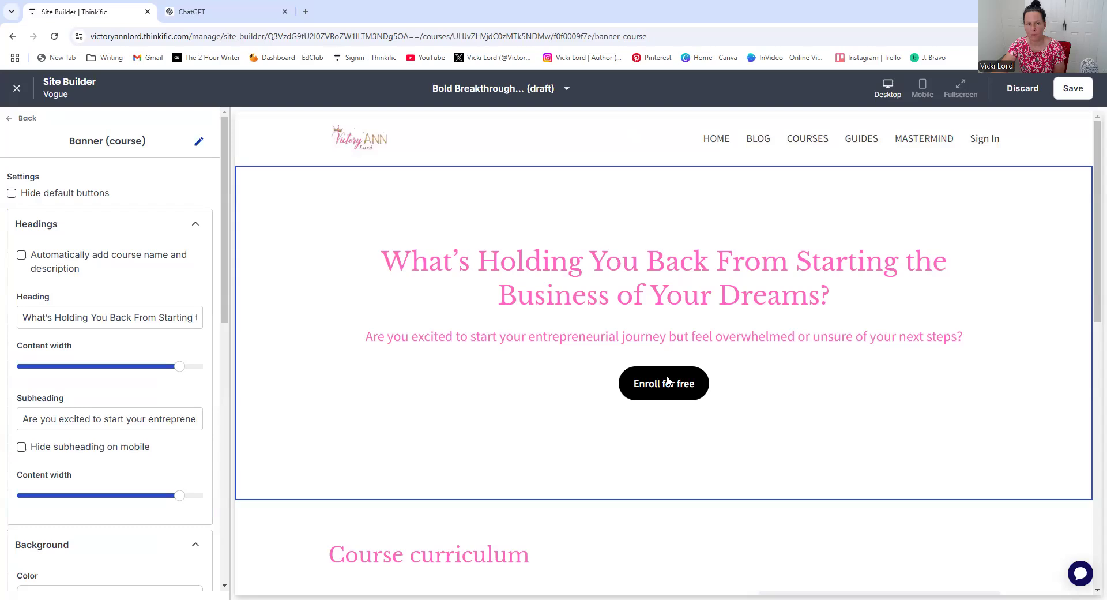
click(11, 194)
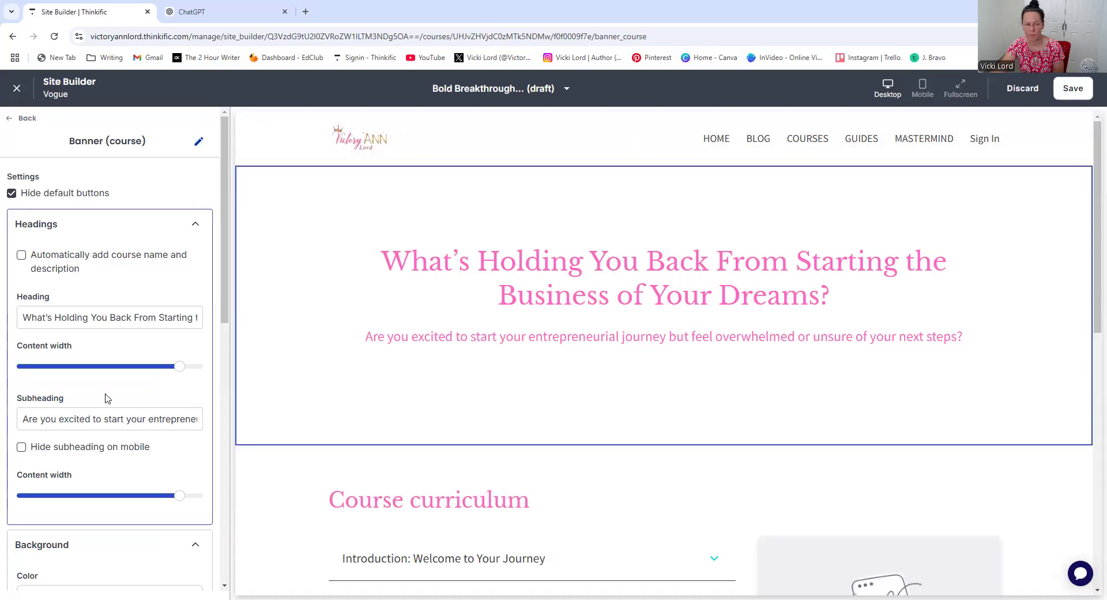
Step: Set the course banner's height to Small and save the page
scroll(98, 346, down, 4)
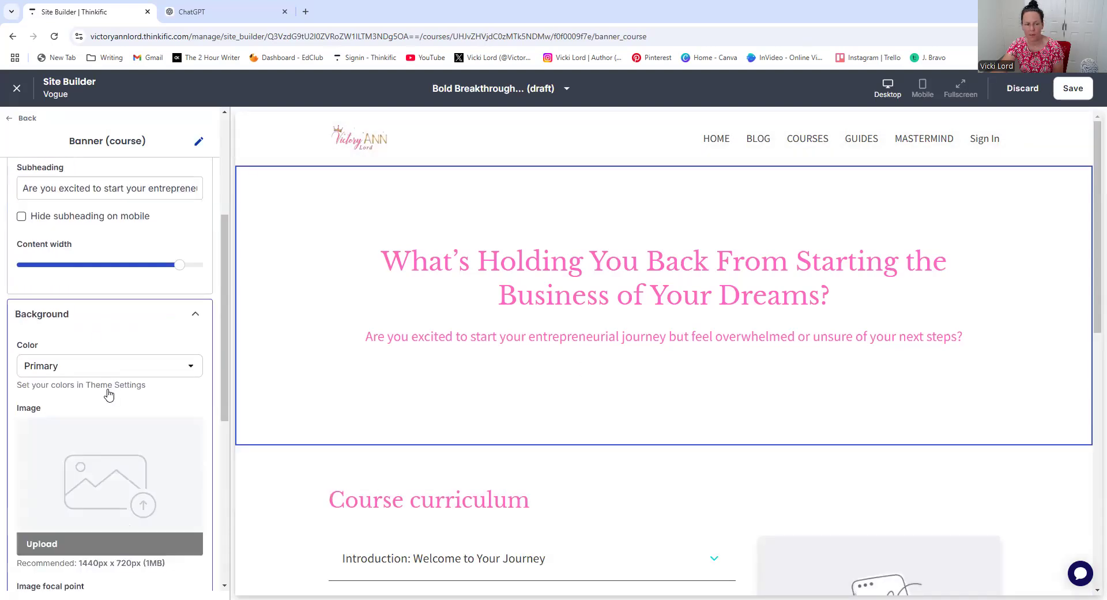
scroll(109, 394, down, 6)
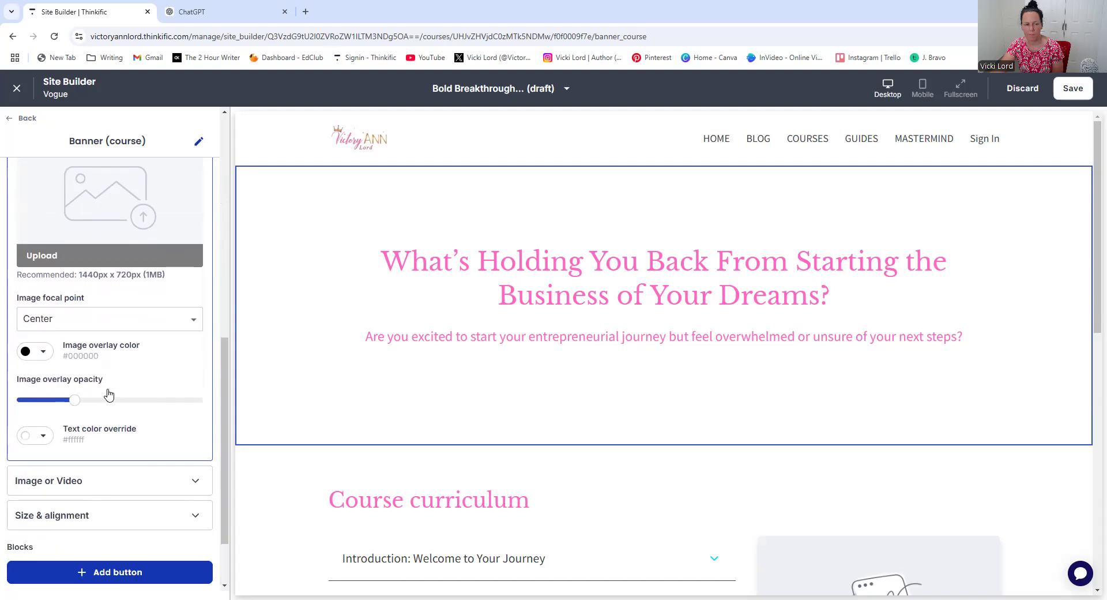
click(94, 429)
scroll(94, 427, down, 2)
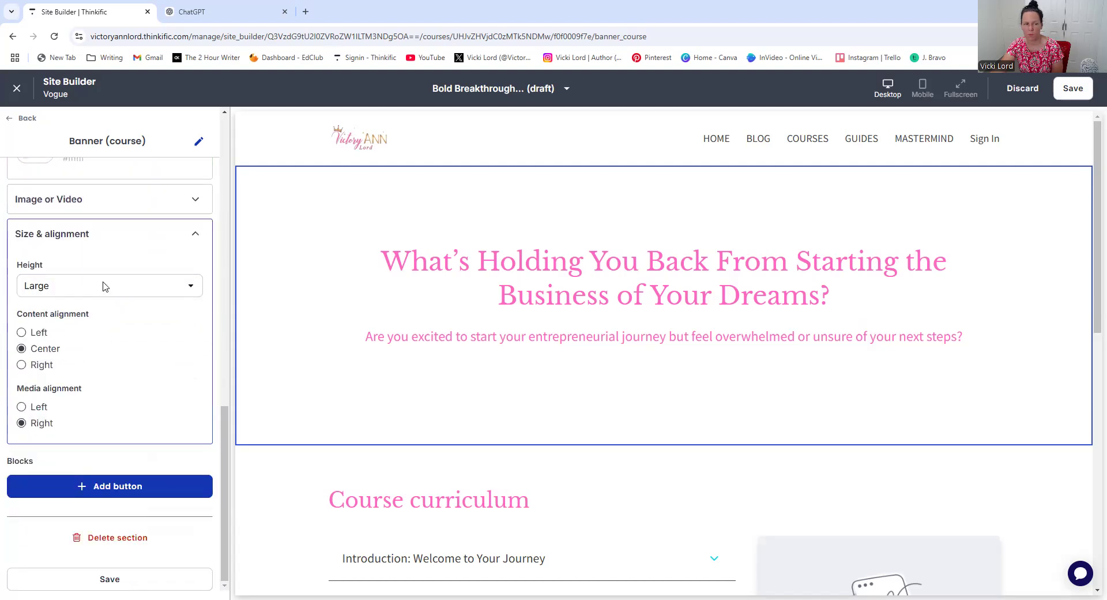
click(79, 294)
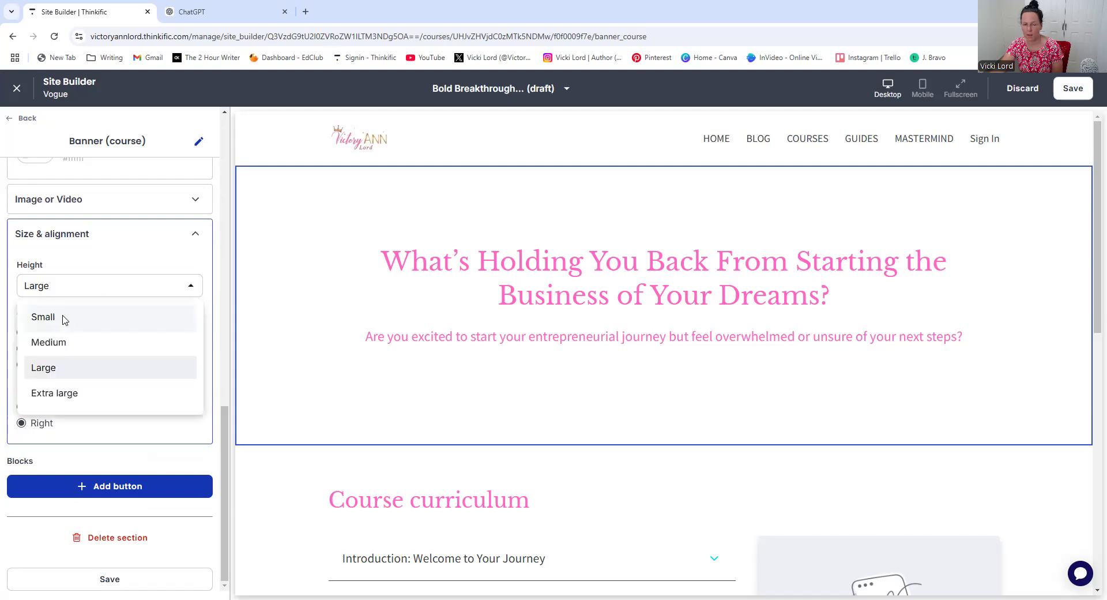
click(64, 319)
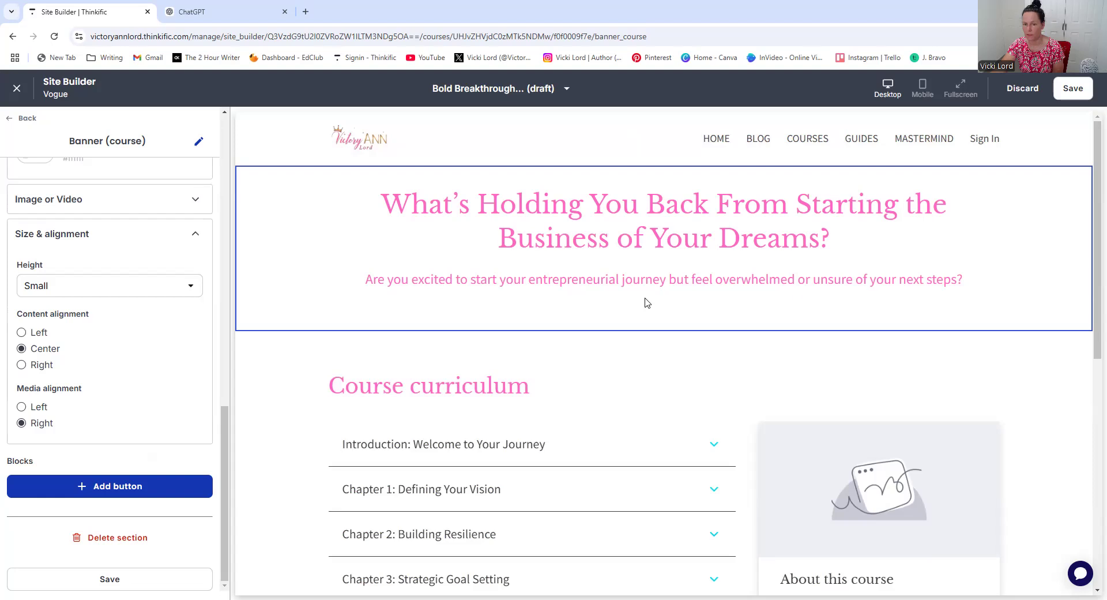
click(1074, 88)
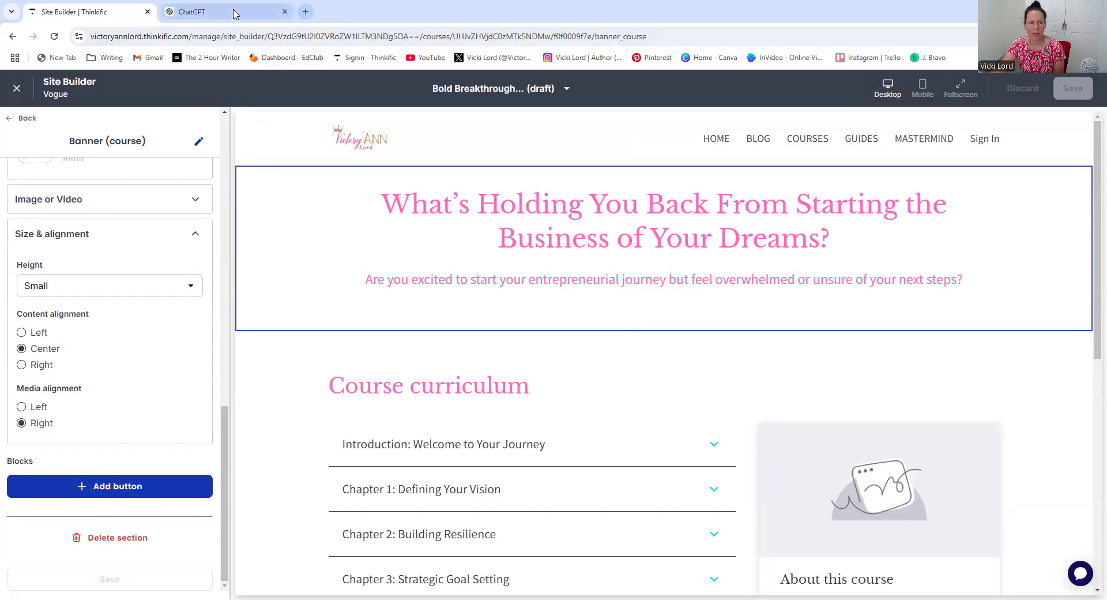
Step: In ChatGPT, copy the passage from "Do you..." through the bulleted questions to "figure it all out on your own."
click(199, 13)
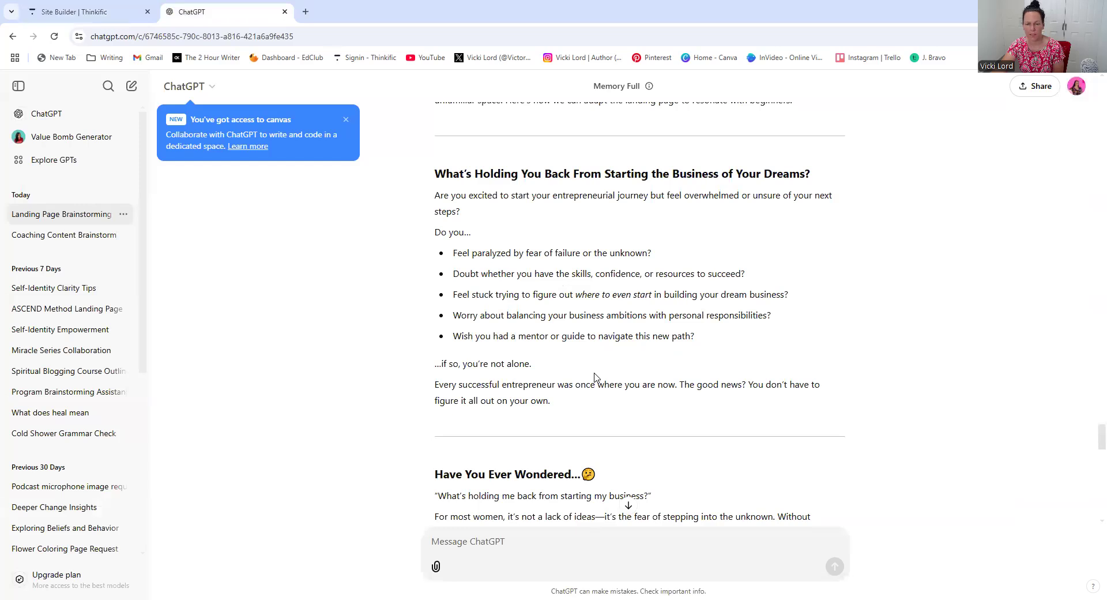
scroll(595, 377, up, 3)
scroll(594, 377, down, 2)
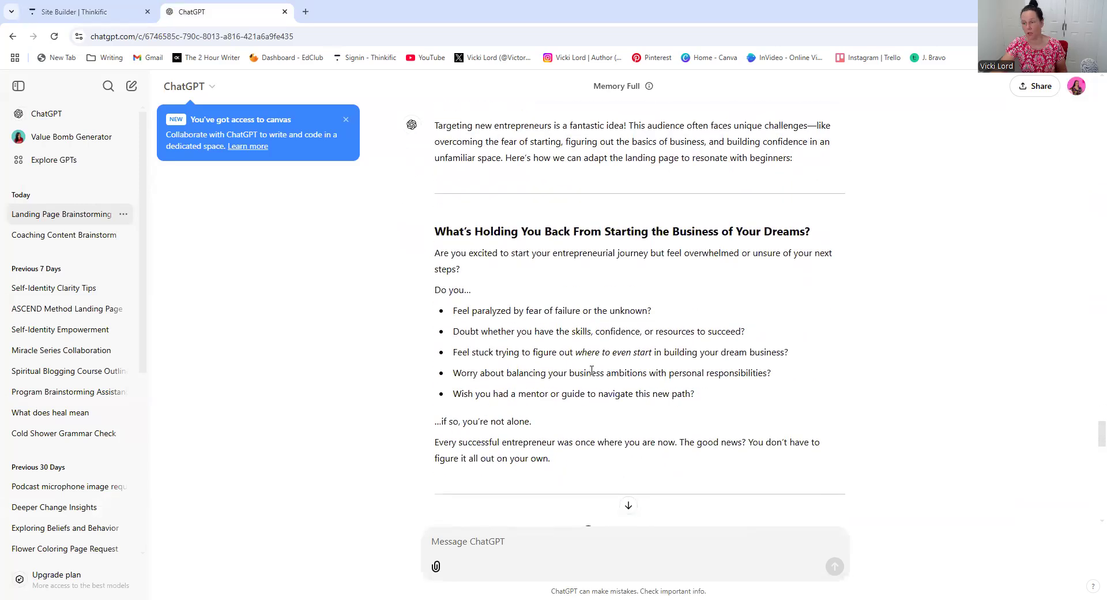
drag(436, 287, 552, 461)
right_click(527, 355)
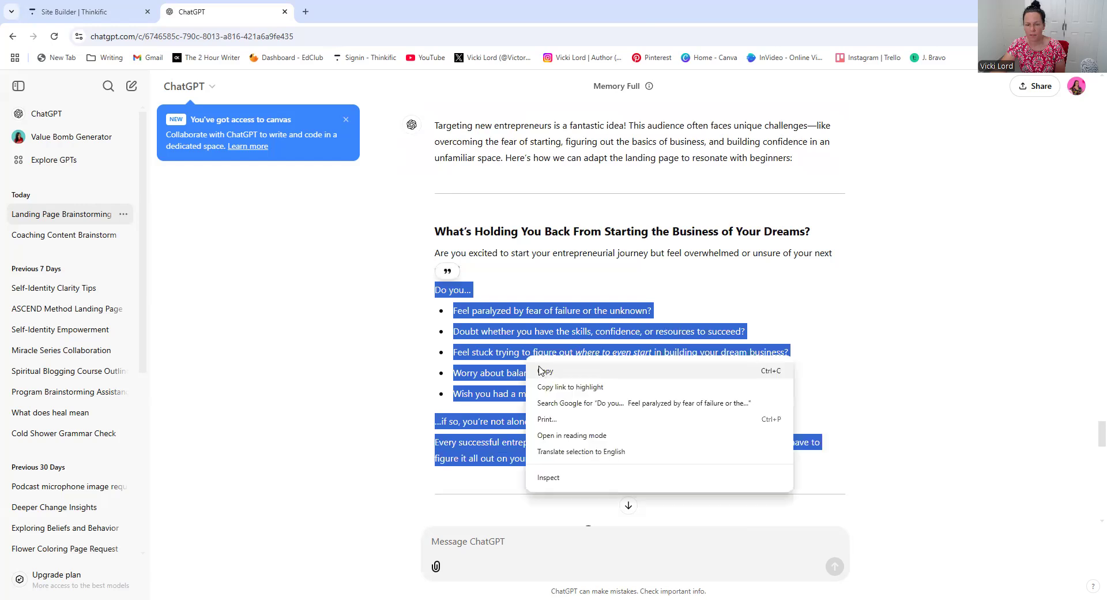
click(541, 372)
drag(457, 306, 583, 468)
right_click(549, 346)
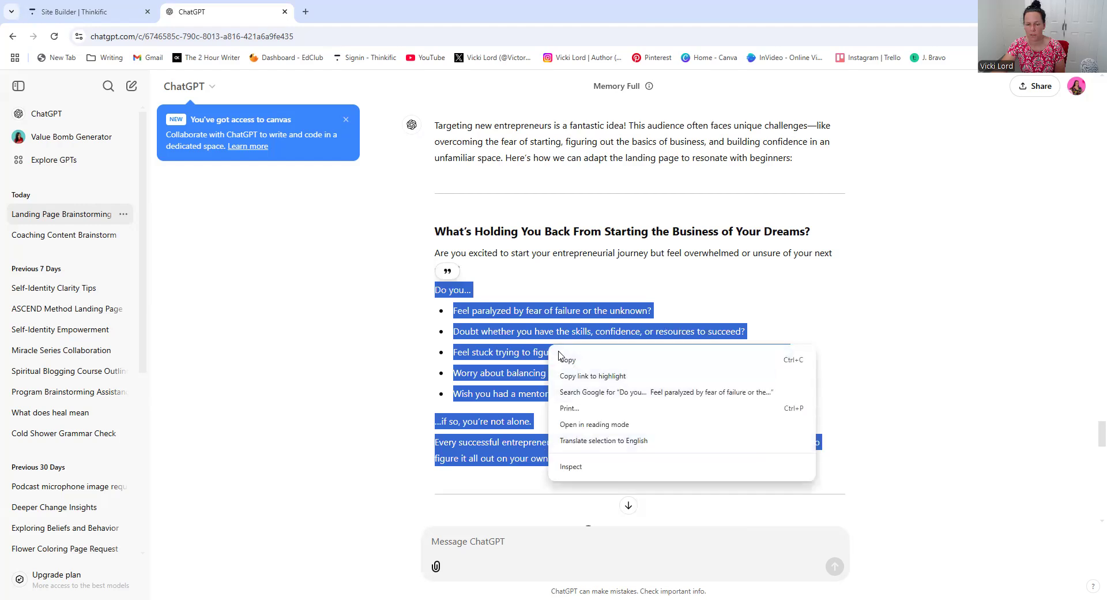
click(566, 360)
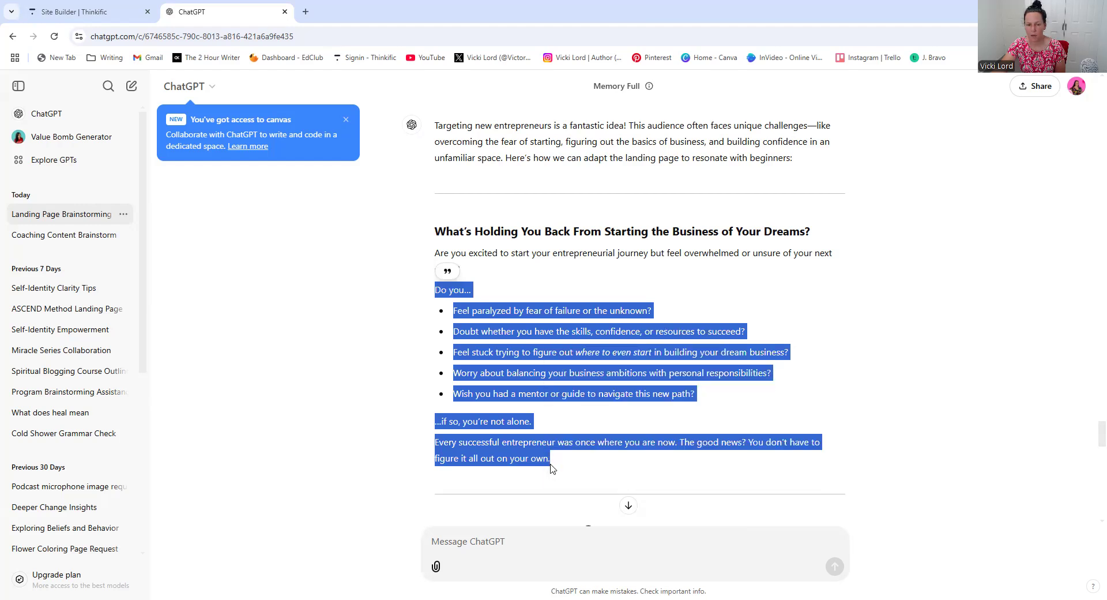
click(553, 467)
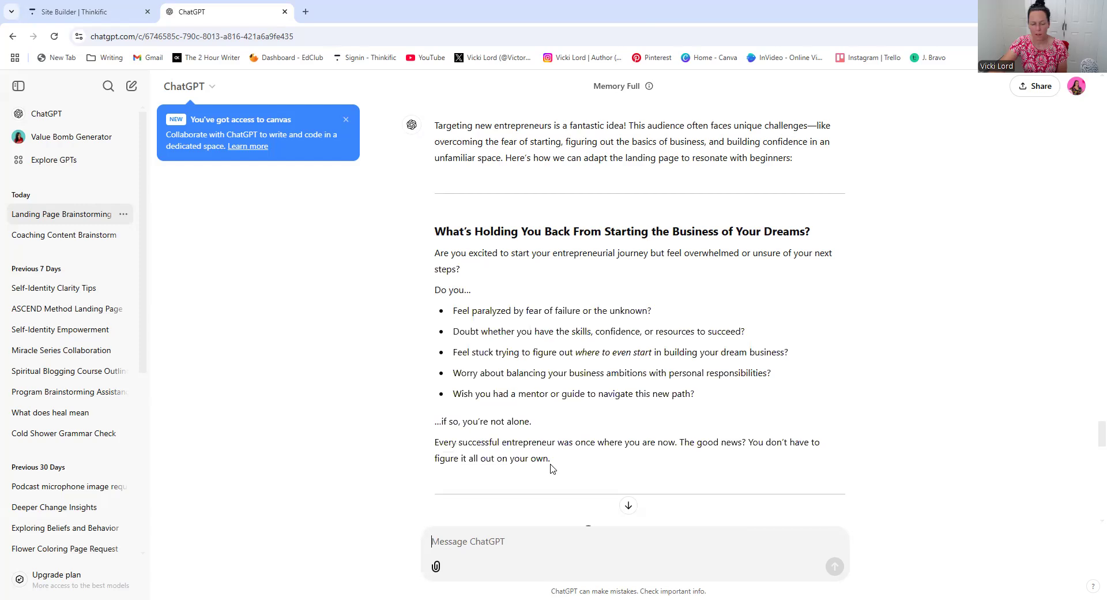
Step: Paste the copied passage into a new ChatGPT message and precede it with "Would you please be able to write this in html for thinkific please?"
key(ctrl+v)
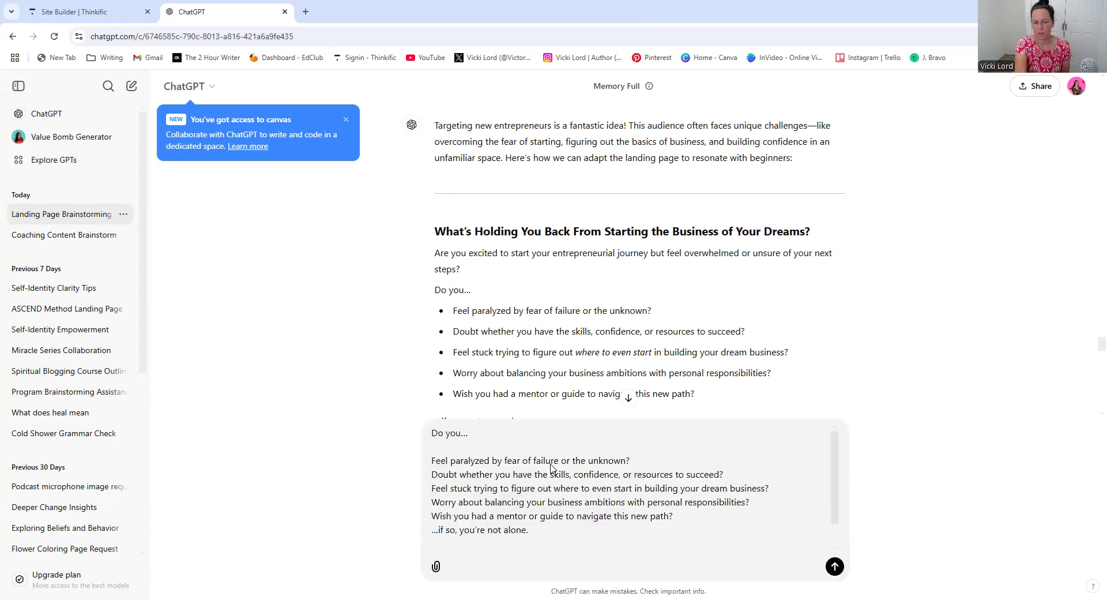
click(432, 432)
text(Would you please be able to ew)
key(BackSpace)
key(BackSpace)
text(write this)
text( in )
text(html for th)
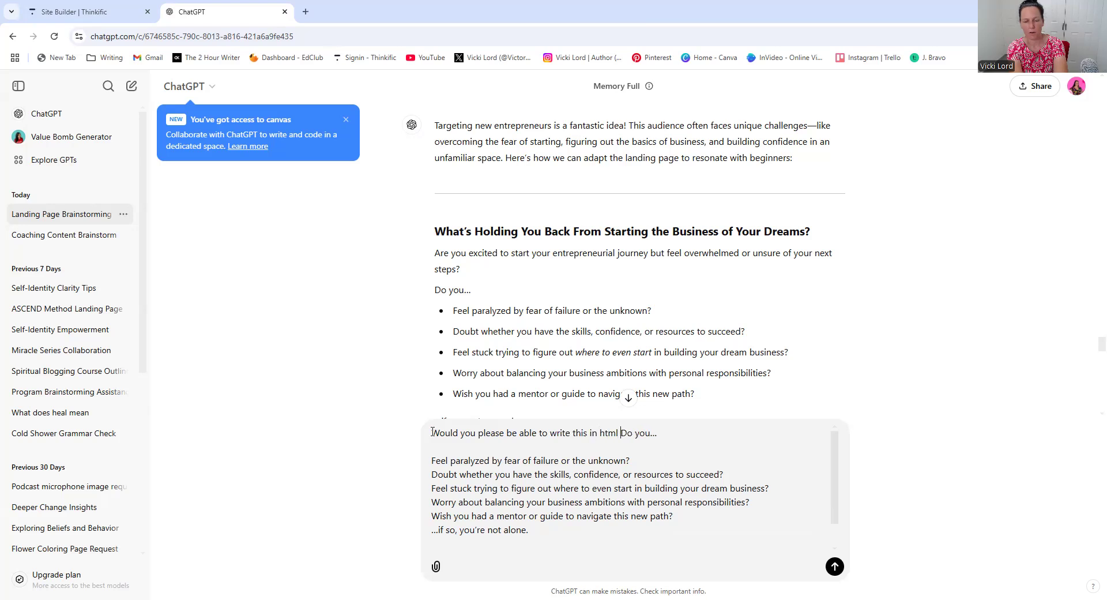
text(inkific )
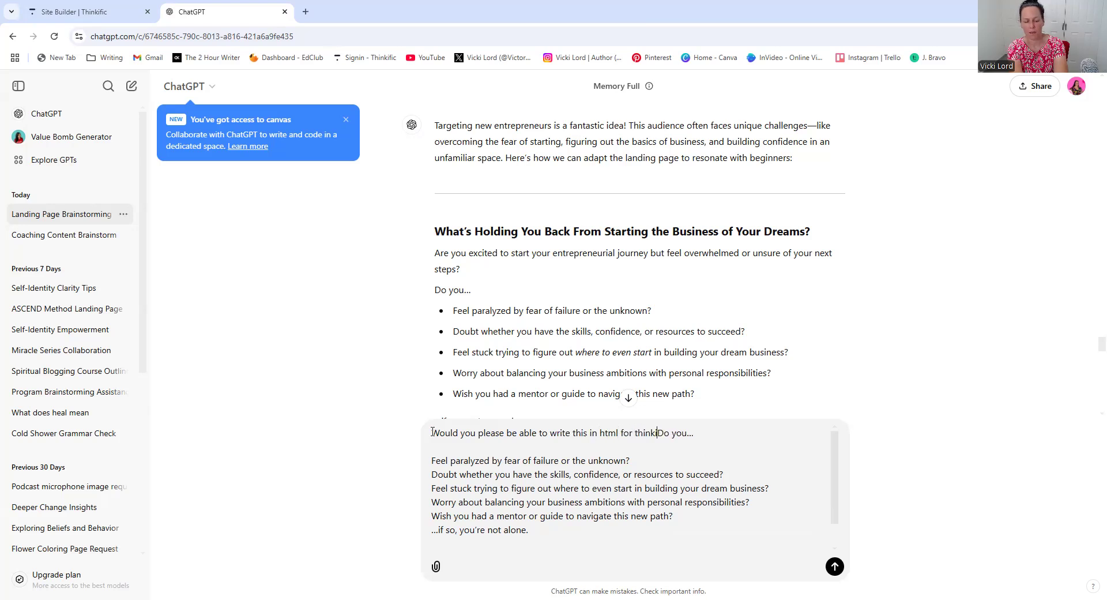
text(please?)
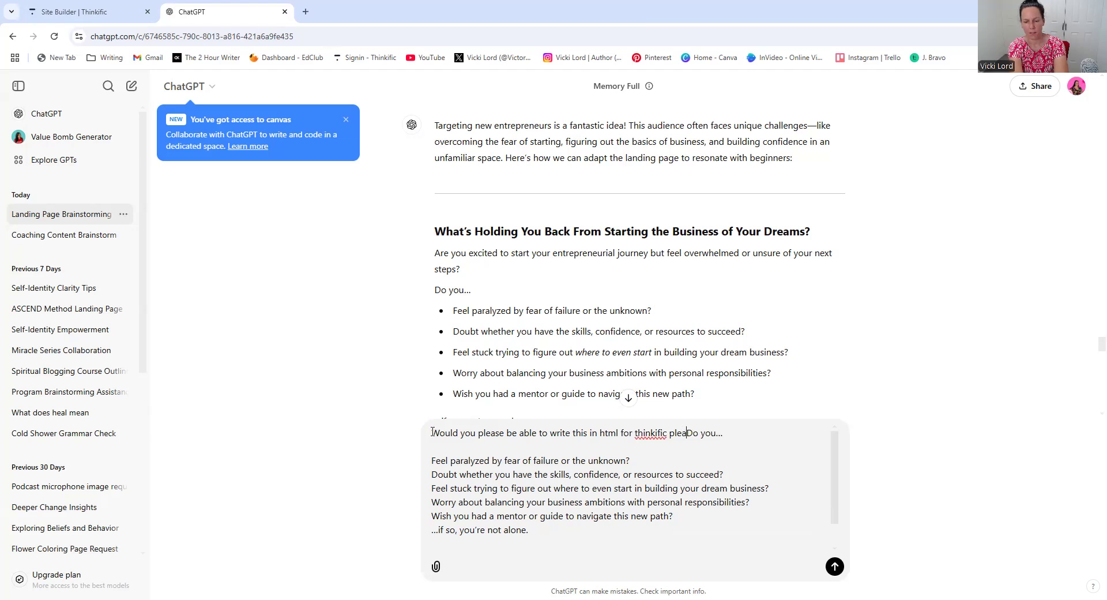
Step: Add "I would like the bold part in pink" and "thanks" on separate lines above the passage and send the request
key(shift+Return)
key(shift+Return)
text(I would li)
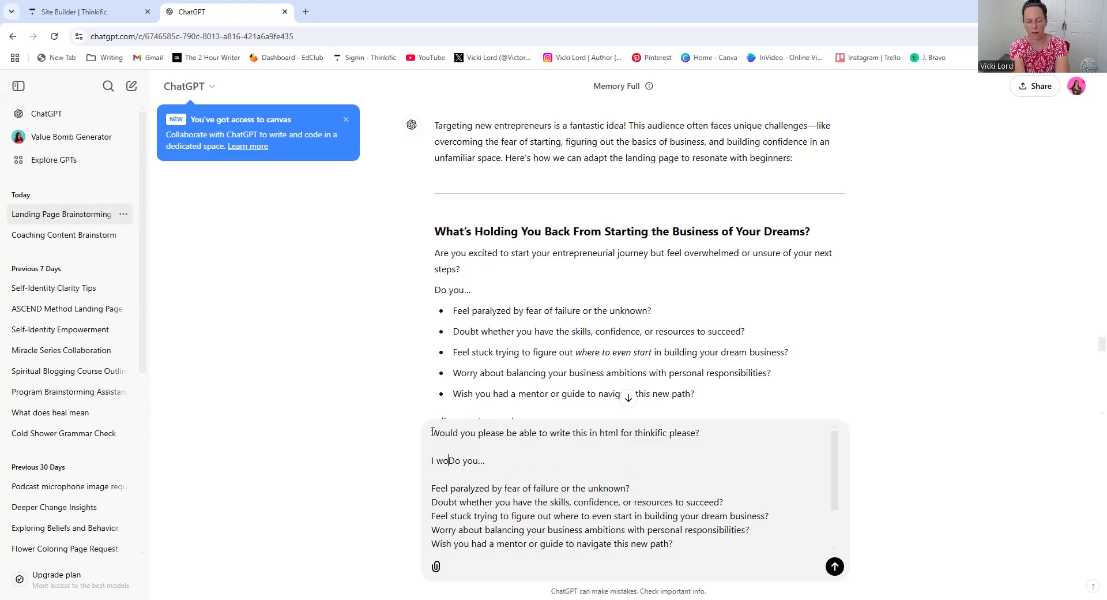
text(ke the bold part in pink)
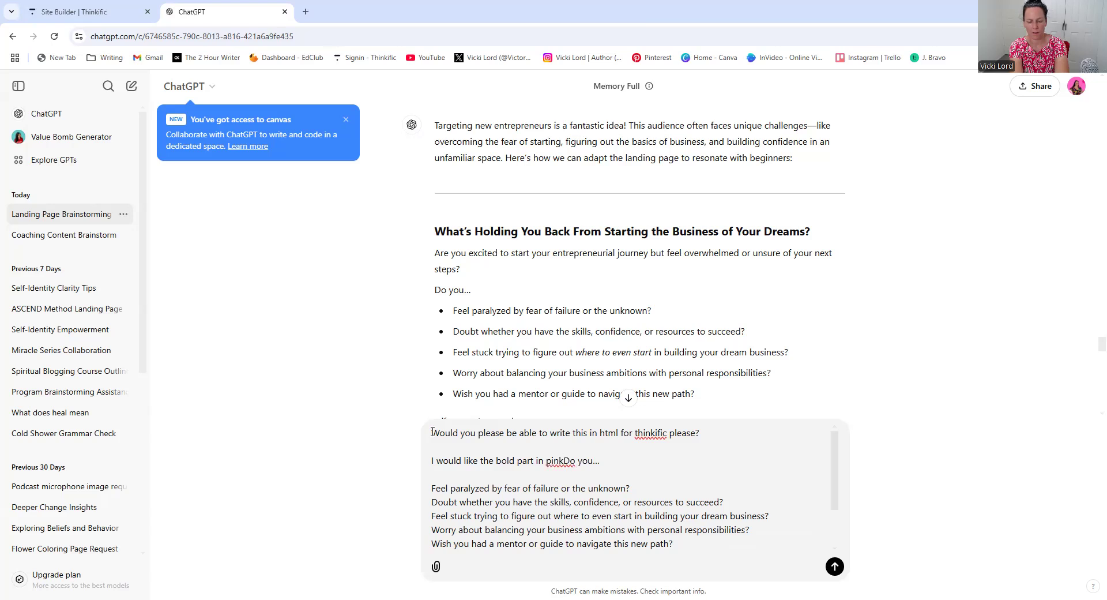
key(shift+Return)
key(shift+Return)
text(thanks)
key(shift+Return)
key(shift+Return)
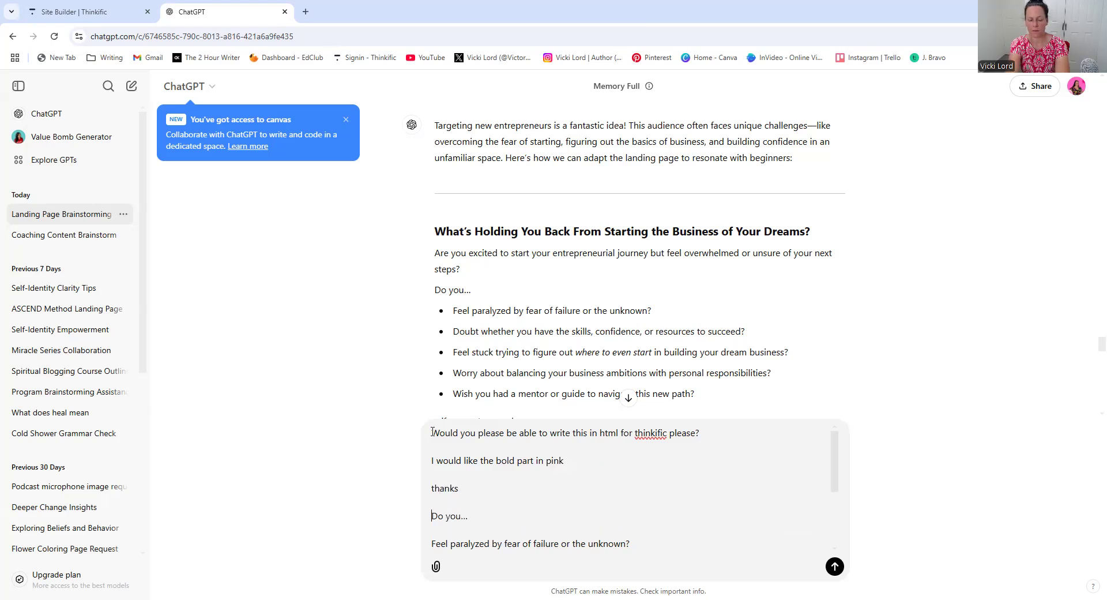
key(Return)
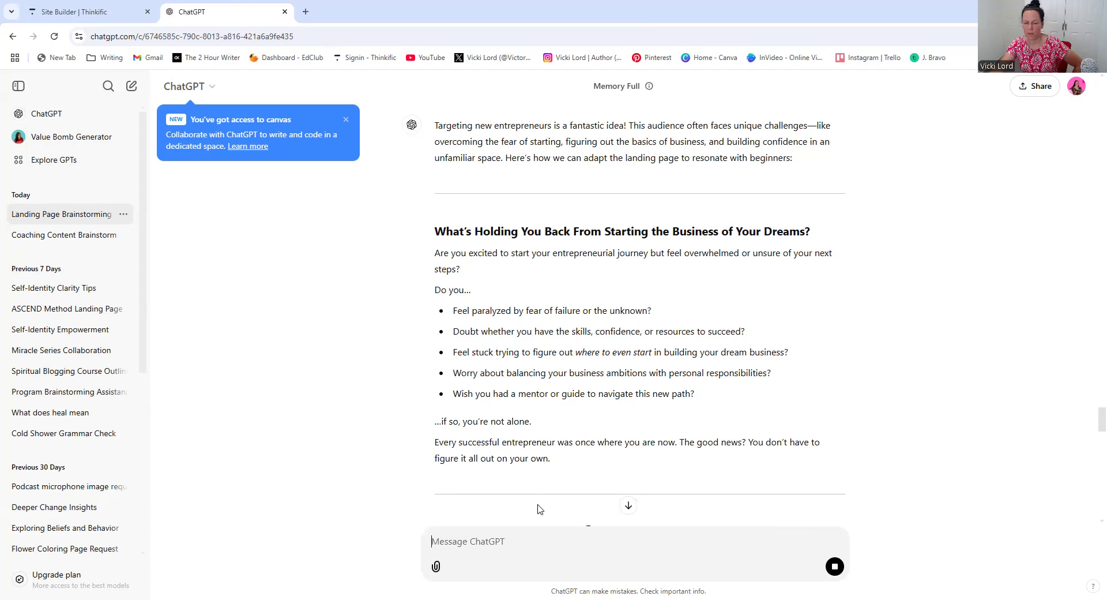
Step: Copy the HTML code from ChatGPT's newest reply and return to the Thinkific site builder
click(628, 505)
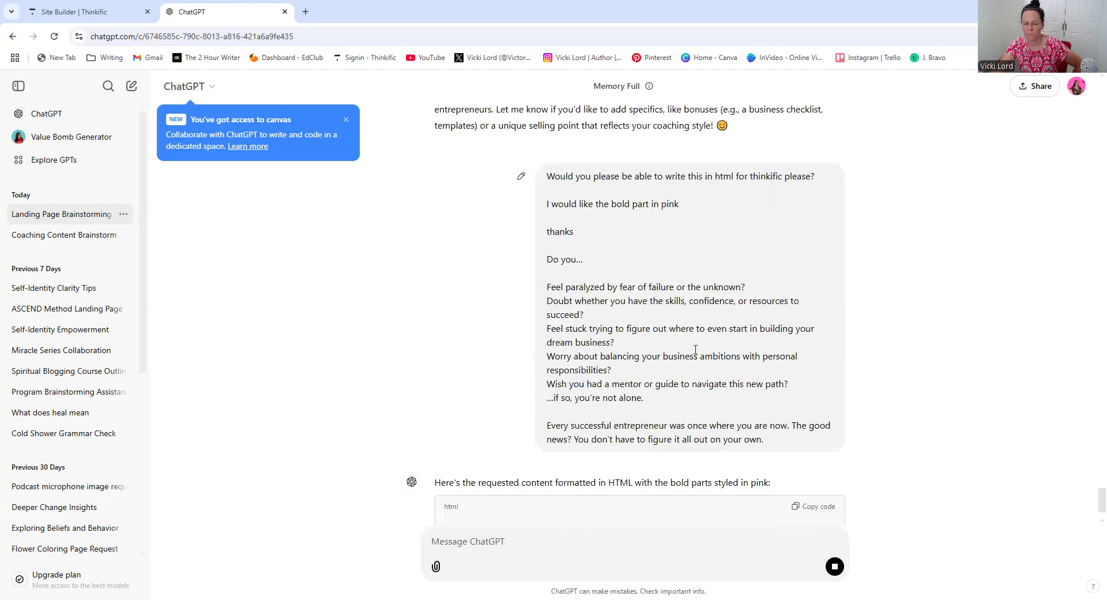
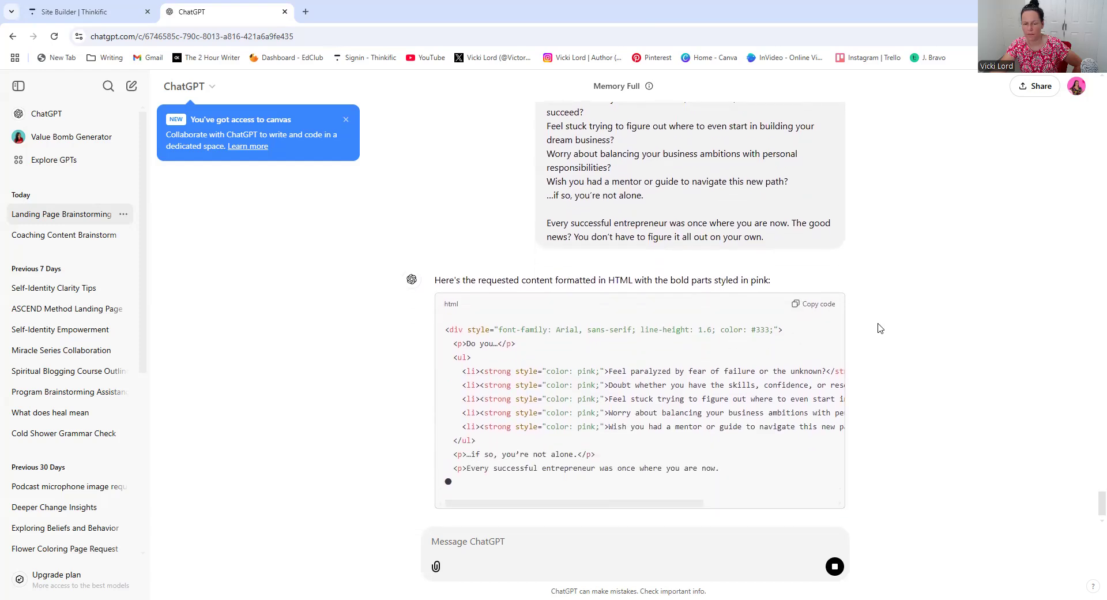
click(813, 304)
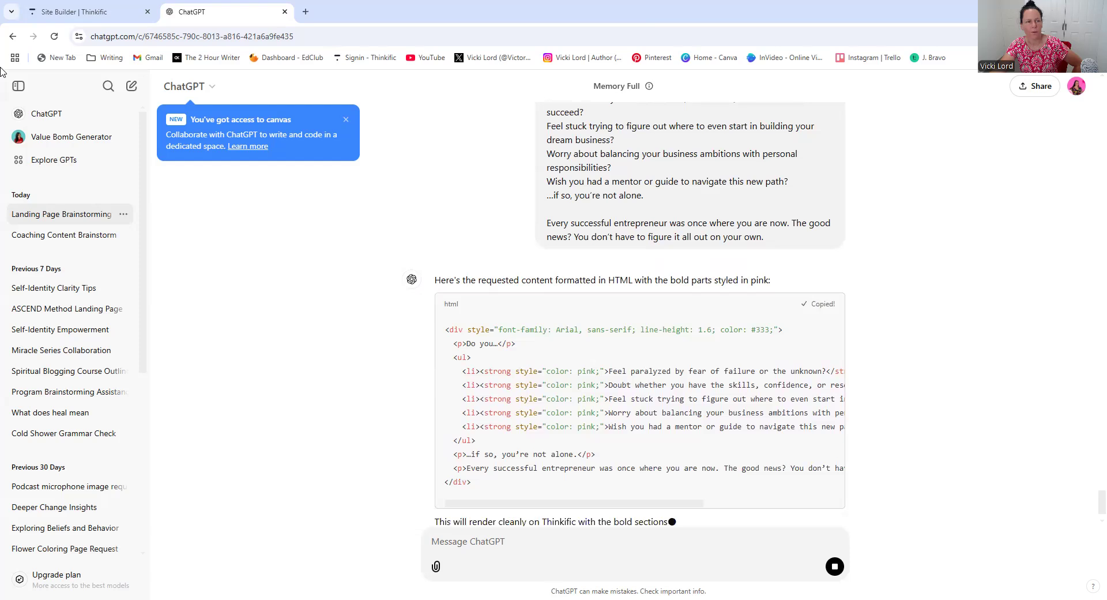
click(87, 12)
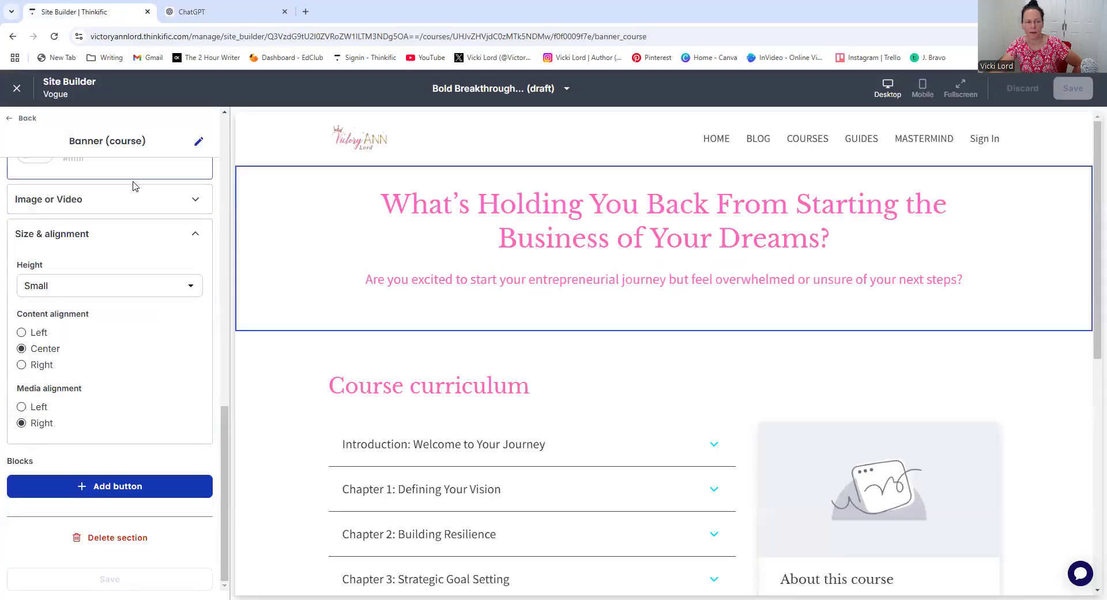
Step: Leave the banner's settings and add an Image & text (with CTA) section to the course page
click(12, 122)
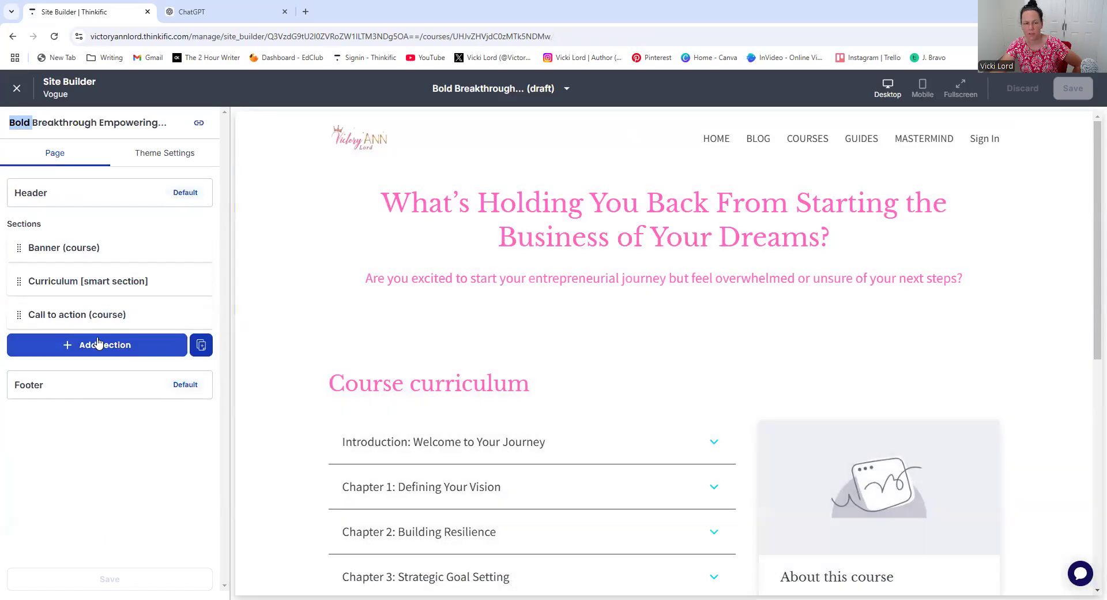
click(68, 346)
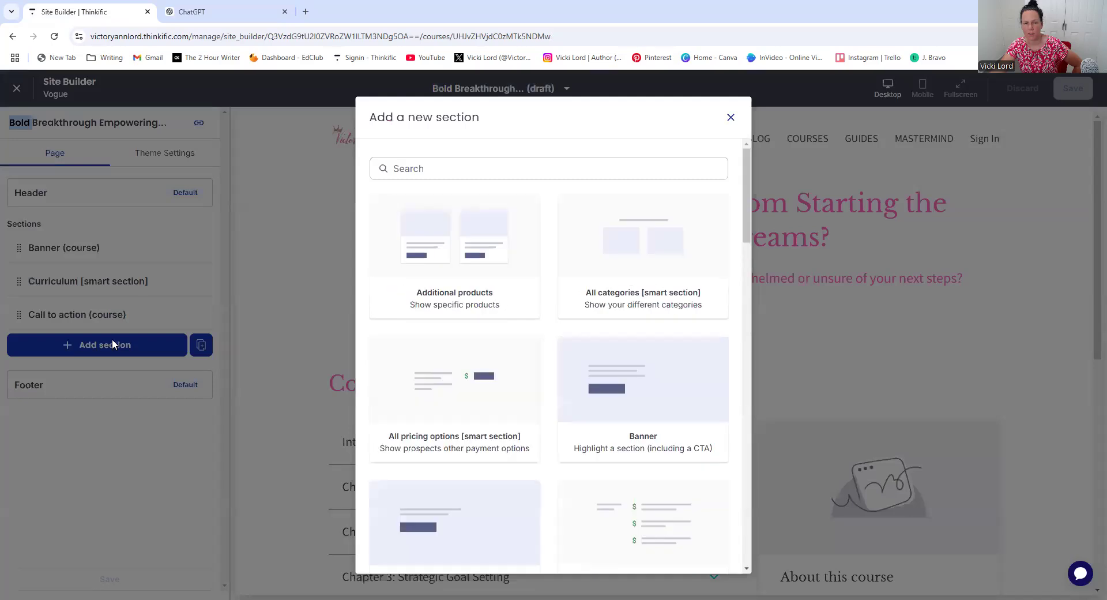
scroll(567, 341, down, 4)
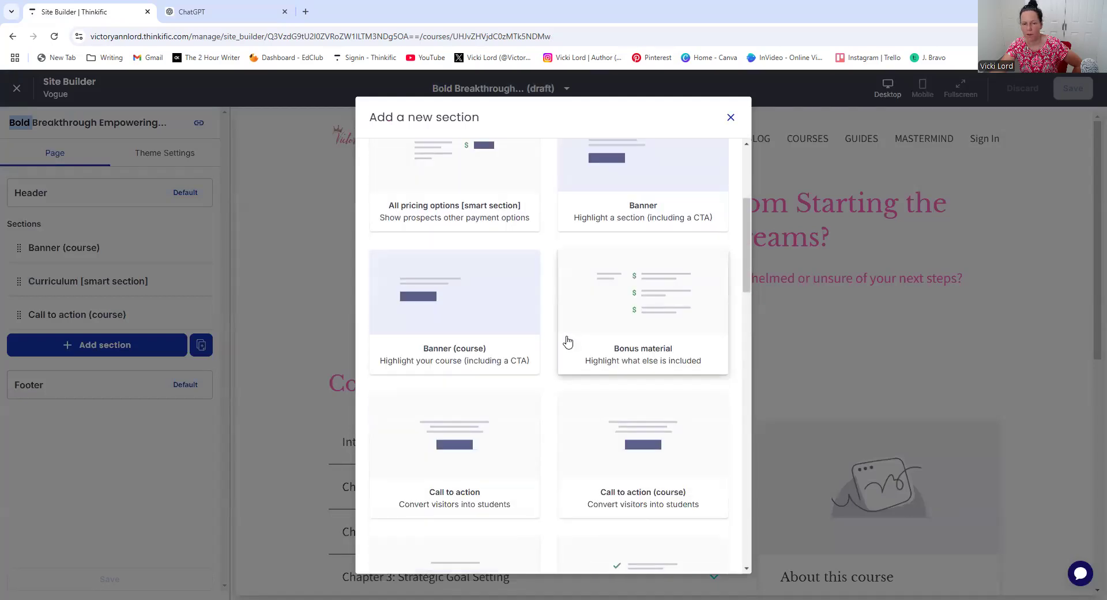
scroll(567, 341, down, 6)
scroll(567, 341, up, 6)
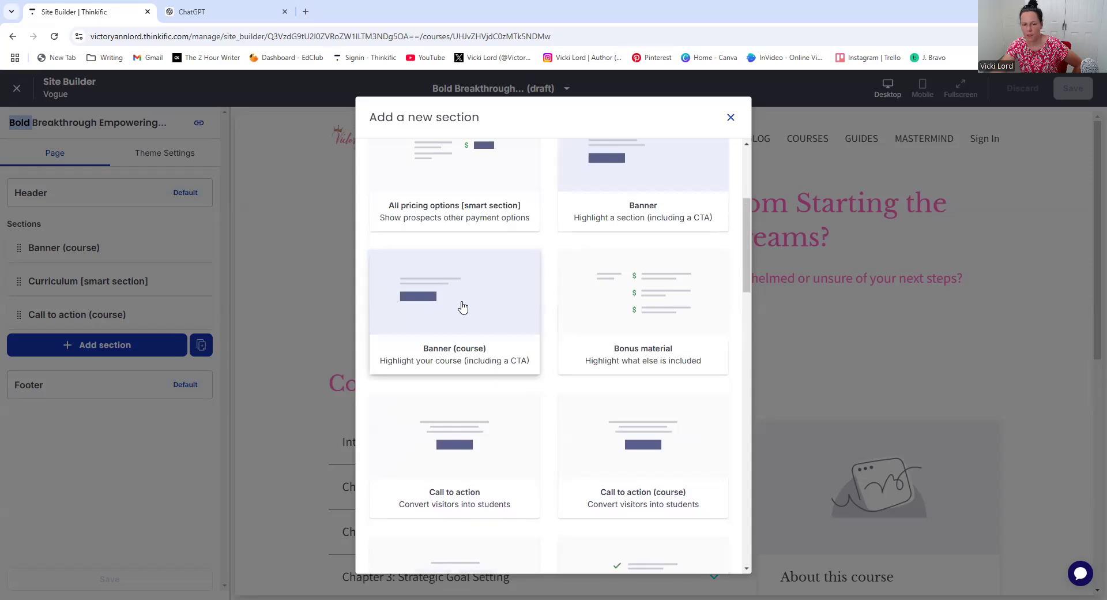
scroll(463, 307, down, 10)
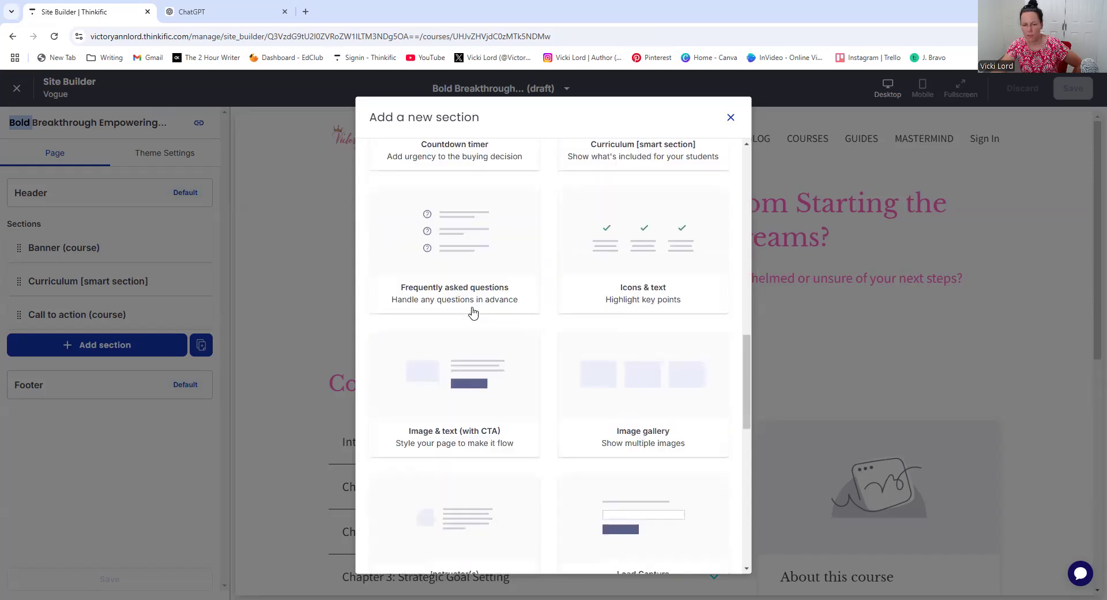
scroll(473, 312, down, 2)
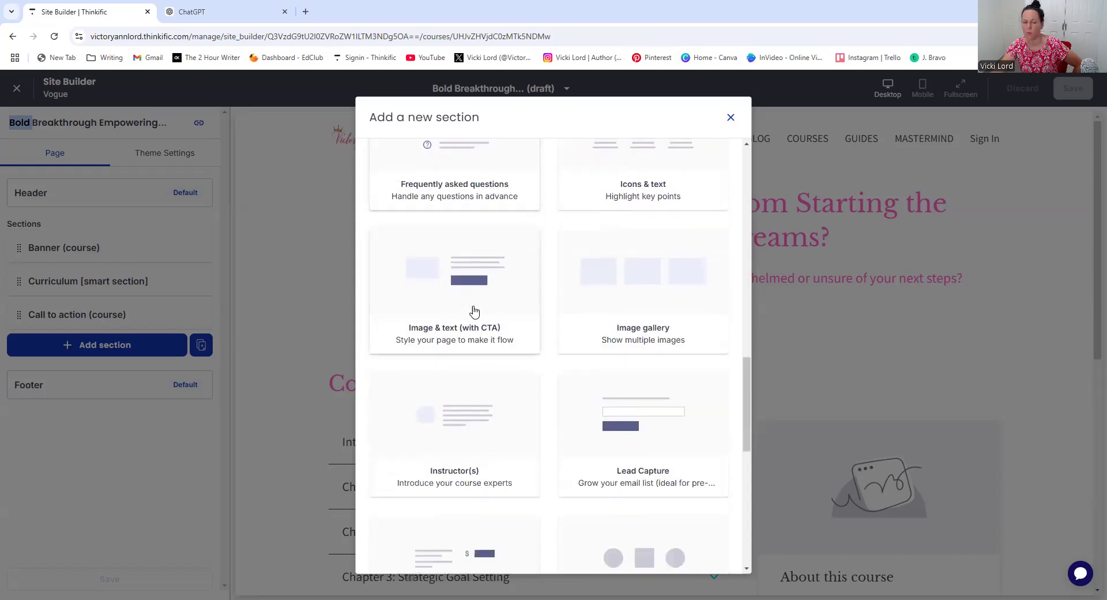
click(451, 284)
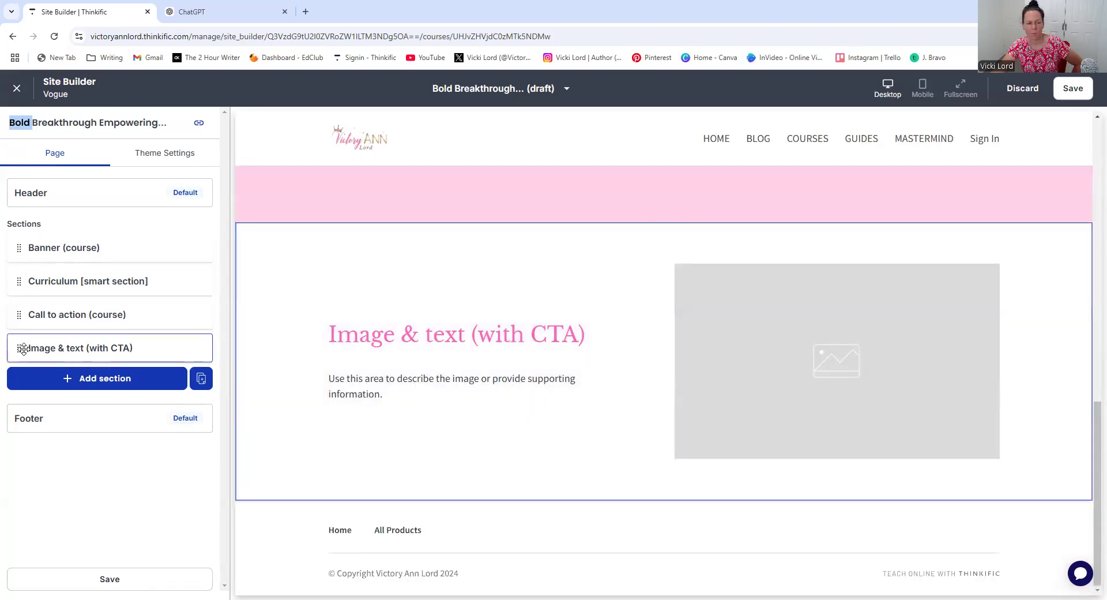
Step: Move the Image & text (with CTA) section directly below the course banner
drag(18, 348, 17, 276)
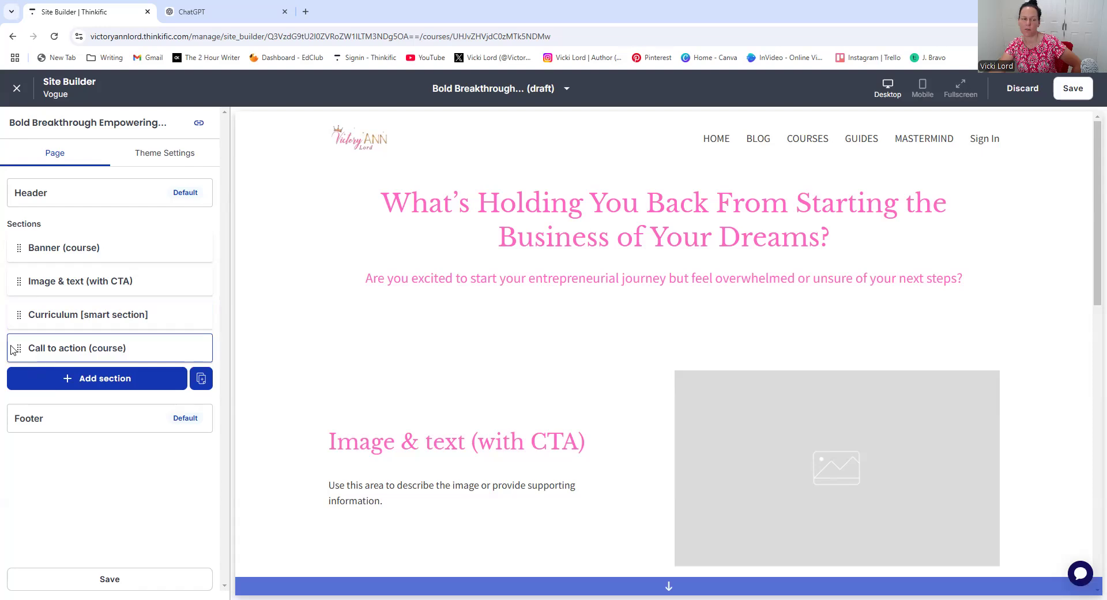
scroll(577, 375, down, 1)
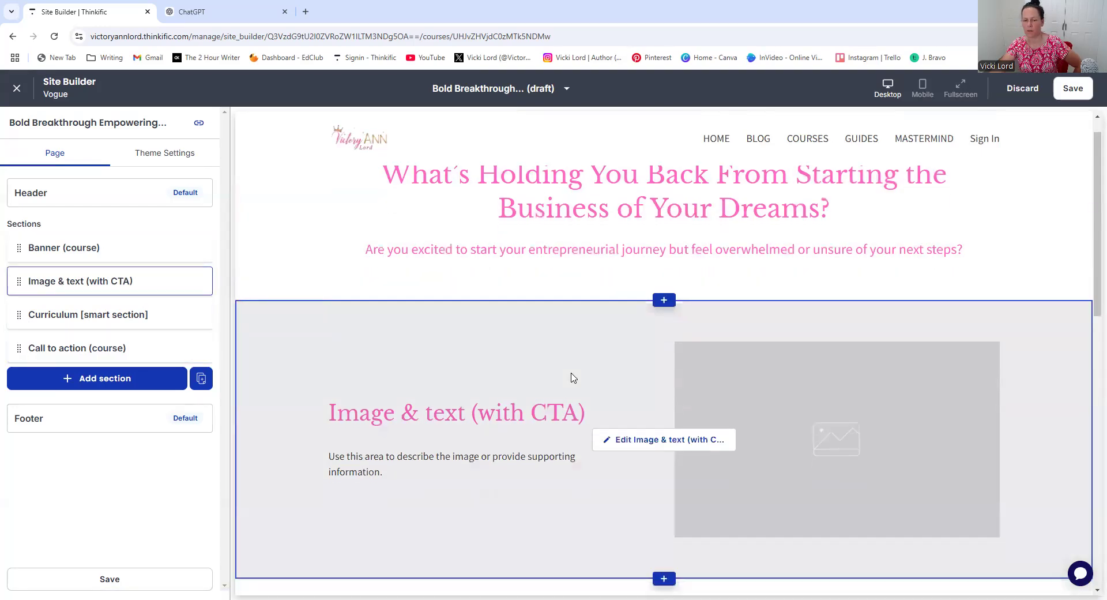
scroll(721, 346, up, 1)
Step: Open the text settings of the Image & text (with CTA) section and switch back to ChatGPT
double_click(639, 472)
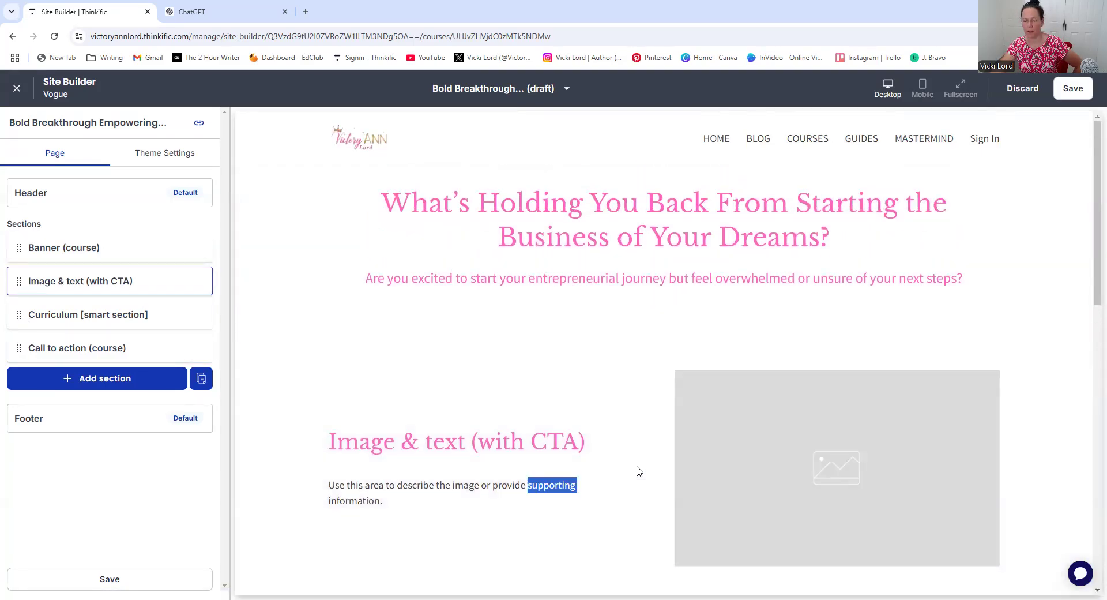
click(639, 472)
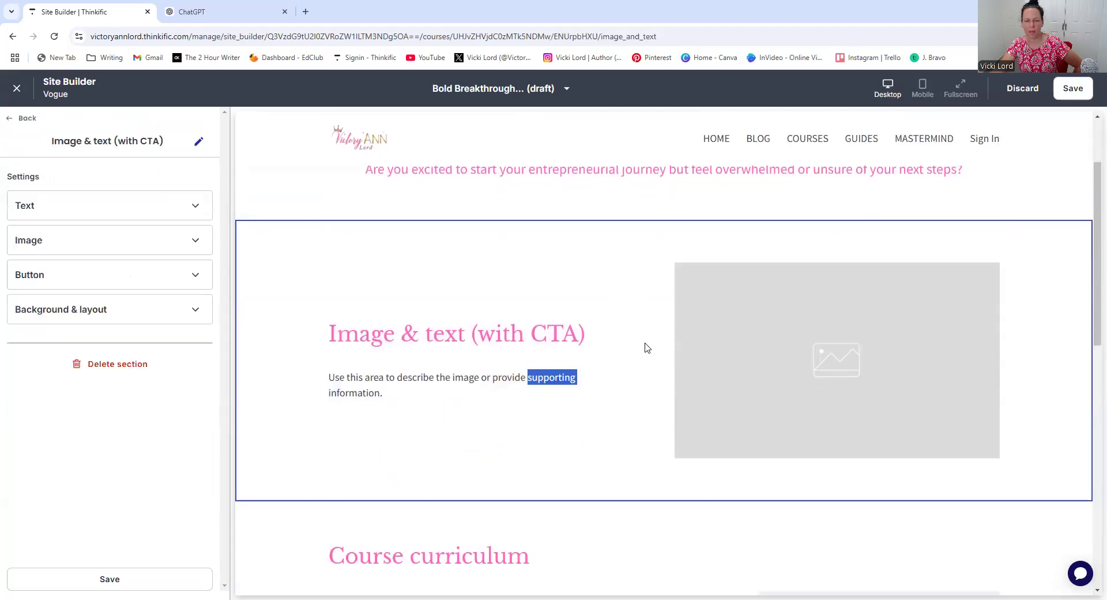
click(647, 348)
click(25, 206)
click(211, 7)
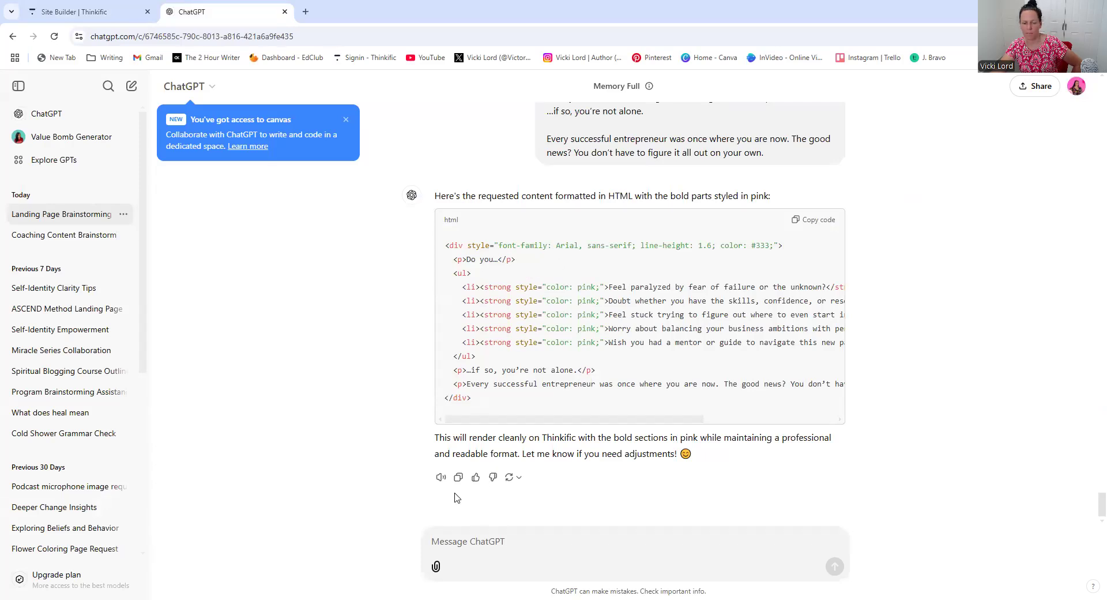
right_click(441, 547)
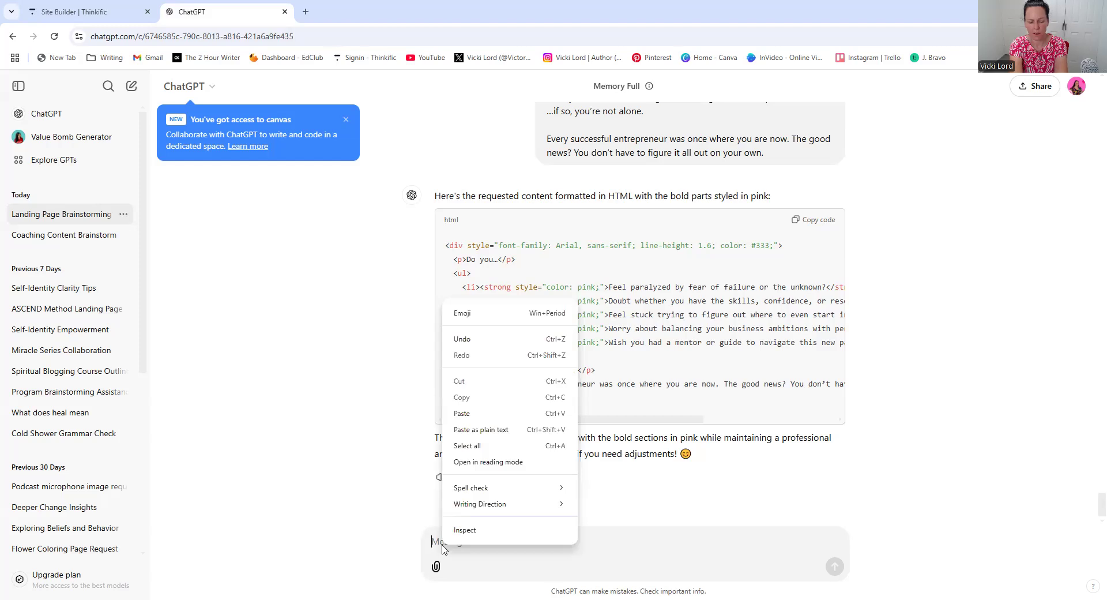
click(488, 461)
text(u)
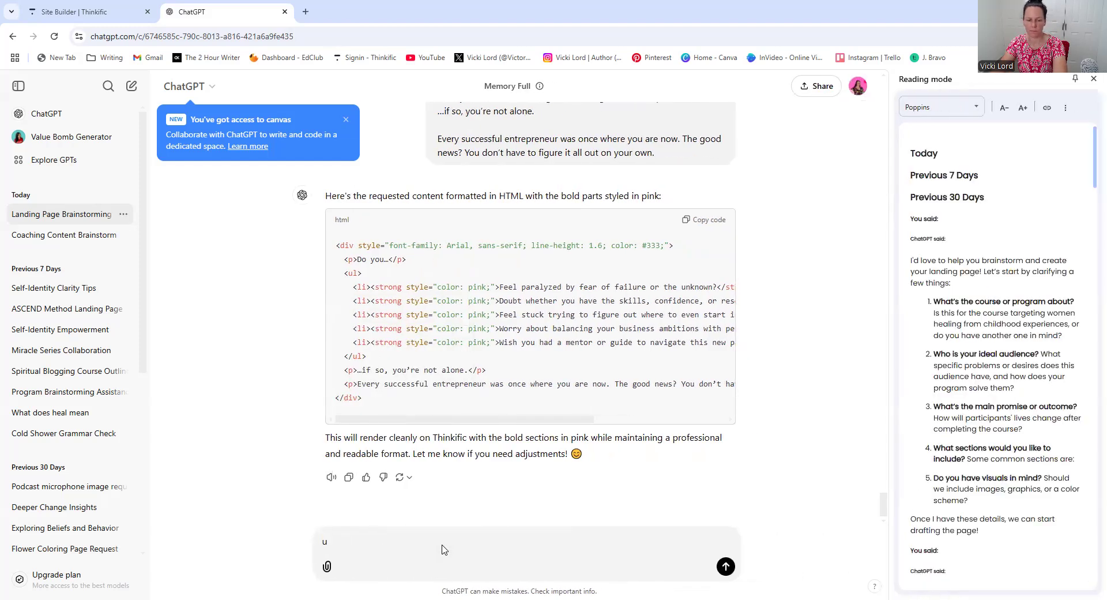
click(1093, 80)
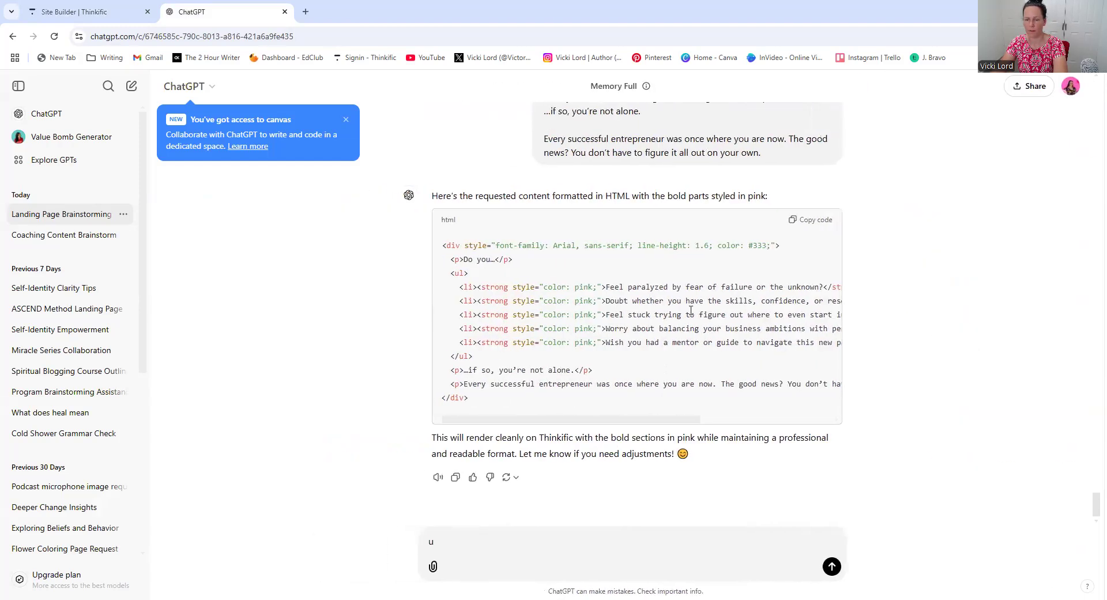
key(BackSpace)
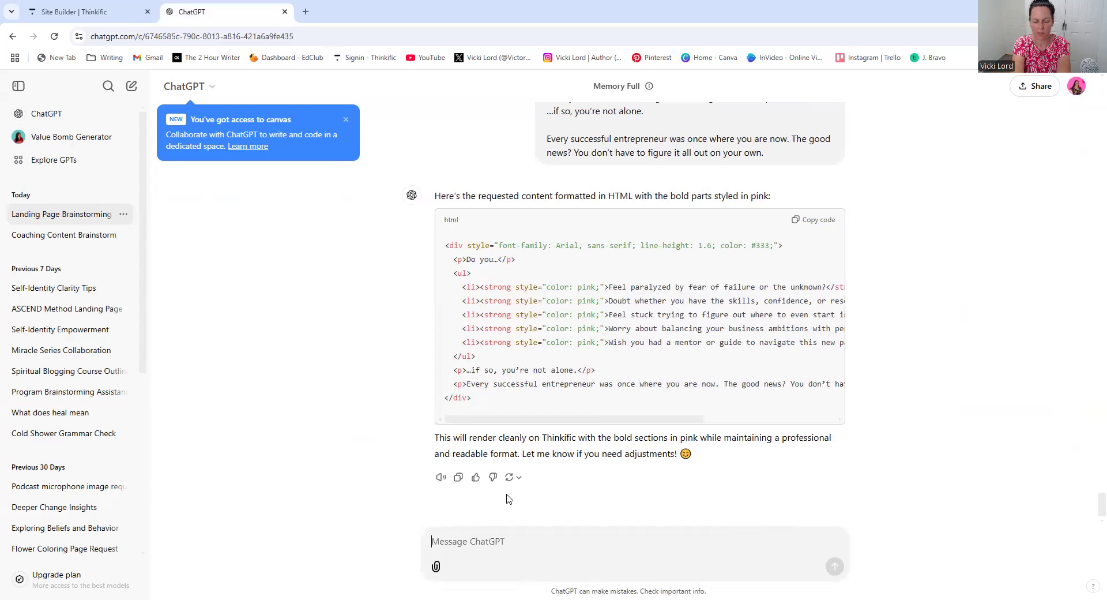
Step: Draft the message "Could you please write this in html for thinkific? THnaks" and paste the copied HTML code below it
text(could you please write this in)
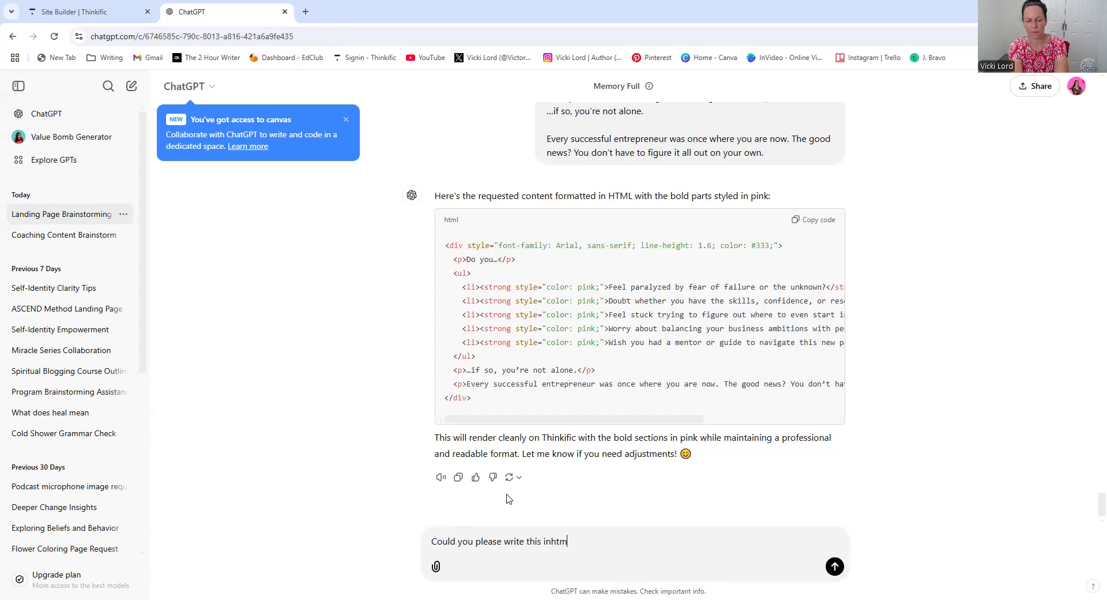
text( html)
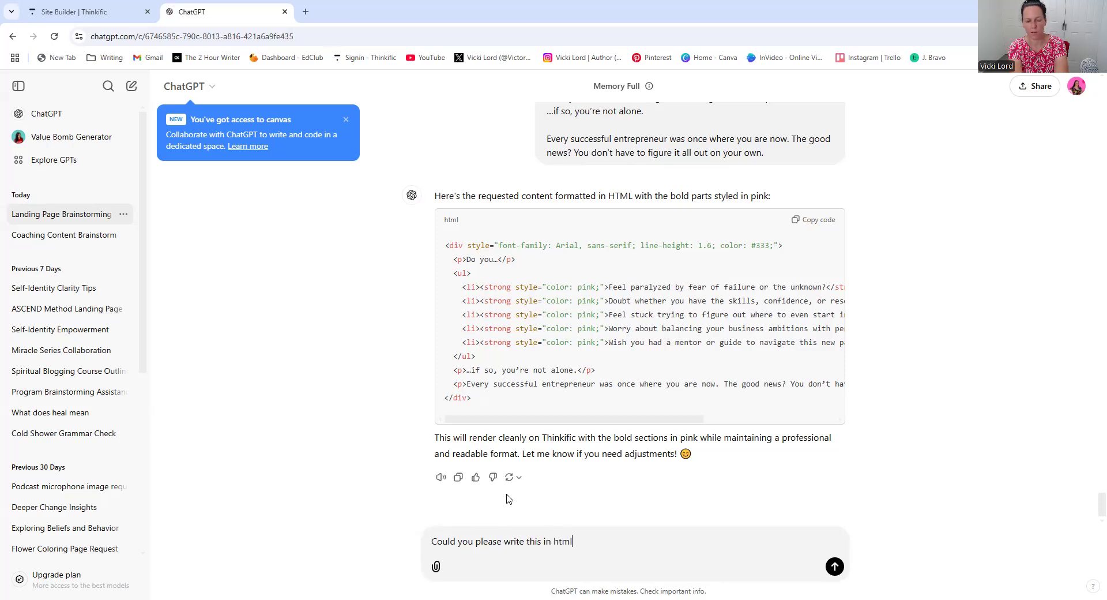
text( for thinkigic)
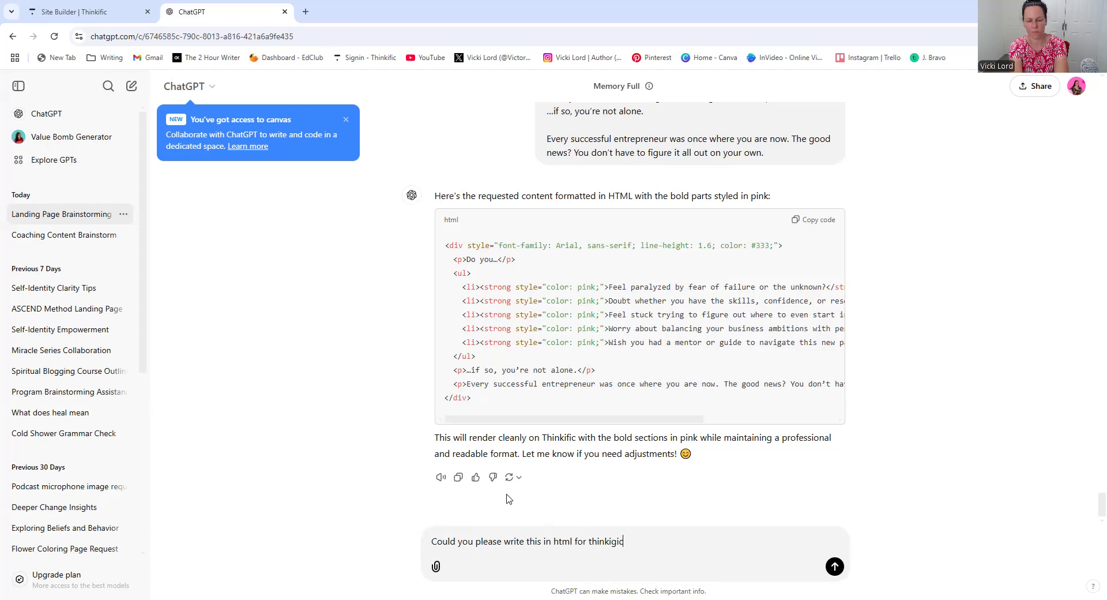
text(? THnaks)
key(shift+Return)
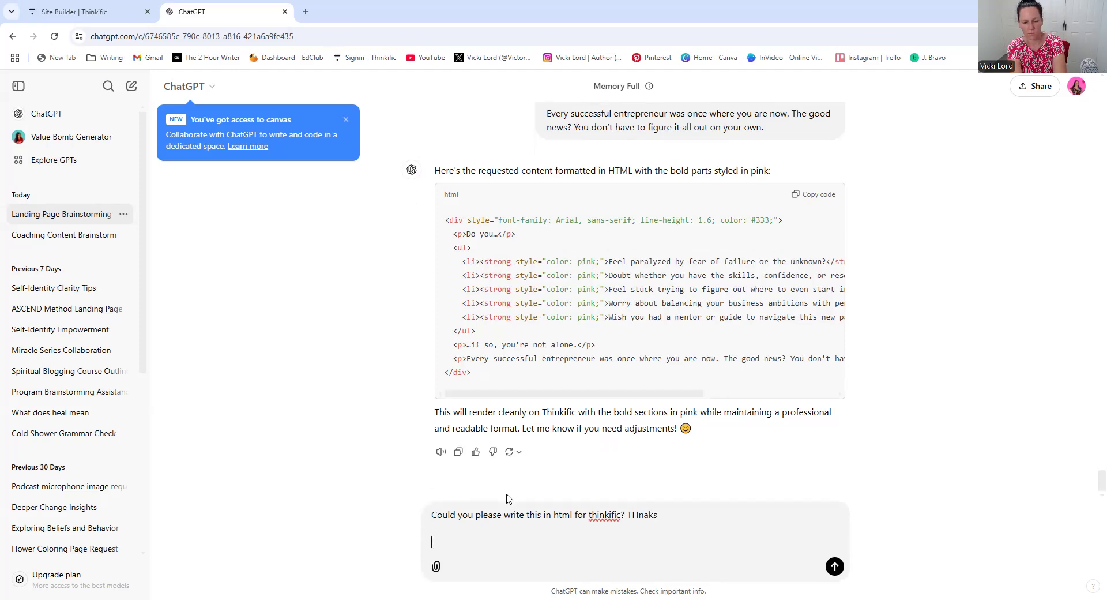
key(ctrl+v)
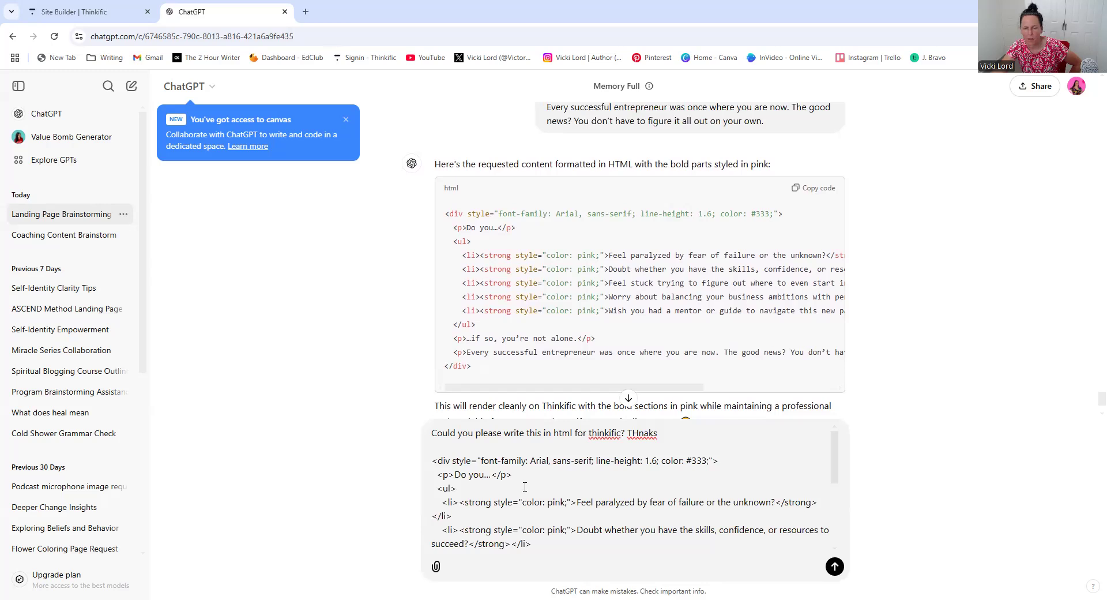
Step: Delete the pasted HTML code from the ChatGPT message draft, starting at the closing div tag and working backward through the paragraphs and list
scroll(522, 499, down, 5)
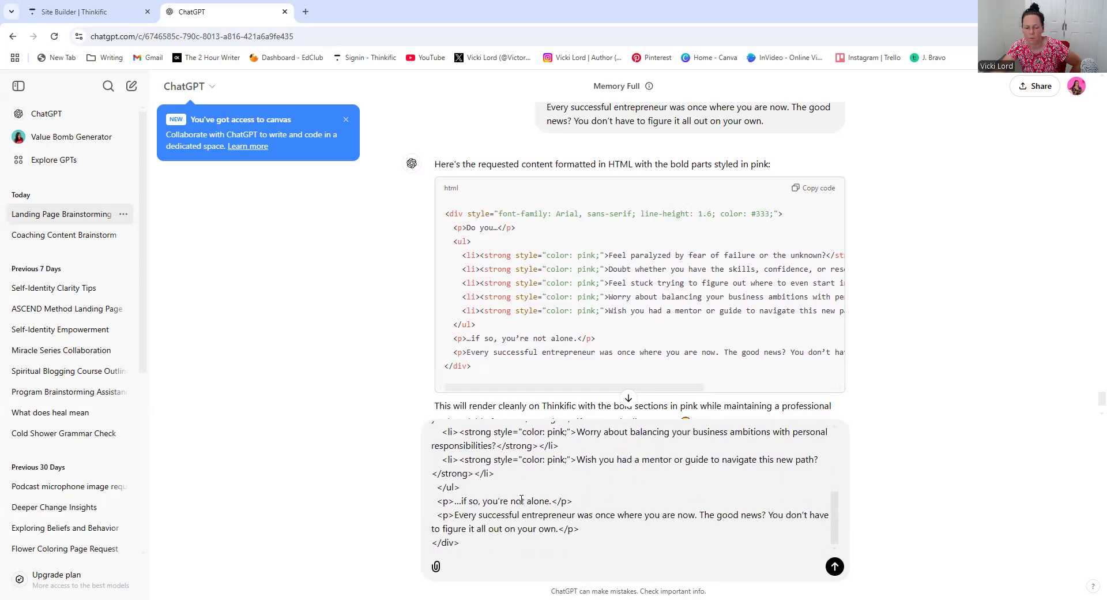
drag(461, 542, 448, 433)
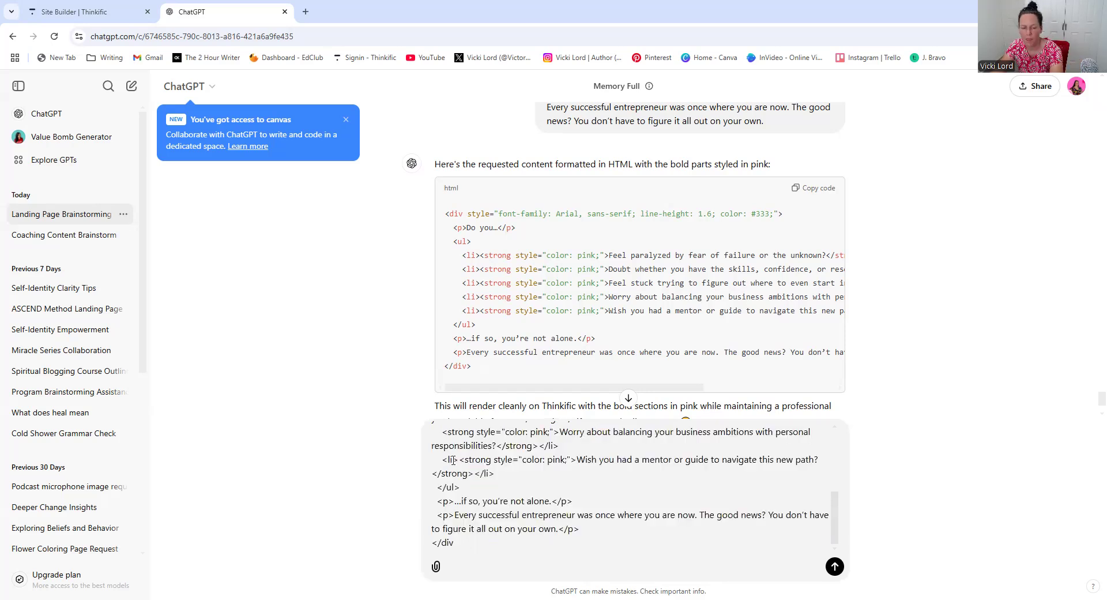
key(BackSpace)
key(BackSpace)
key(BackSpace)
key(BackSpace)
key(BackSpace)
key(BackSpace)
key(BackSpace)
key(BackSpace)
key(BackSpace)
key(BackSpace)
key(BackSpace)
key(BackSpace)
key(BackSpace)
key(BackSpace)
key(BackSpace)
key(BackSpace)
key(BackSpace)
key(BackSpace)
key(BackSpace)
key(BackSpace)
key(BackSpace)
key(BackSpace)
key(BackSpace)
key(BackSpace)
key(BackSpace)
key(BackSpace)
key(BackSpace)
key(BackSpace)
key(BackSpace)
key(BackSpace)
key(BackSpace)
key(BackSpace)
key(BackSpace)
key(BackSpace)
key(BackSpace)
key(BackSpace)
key(BackSpace)
key(BackSpace)
key(BackSpace)
key(BackSpace)
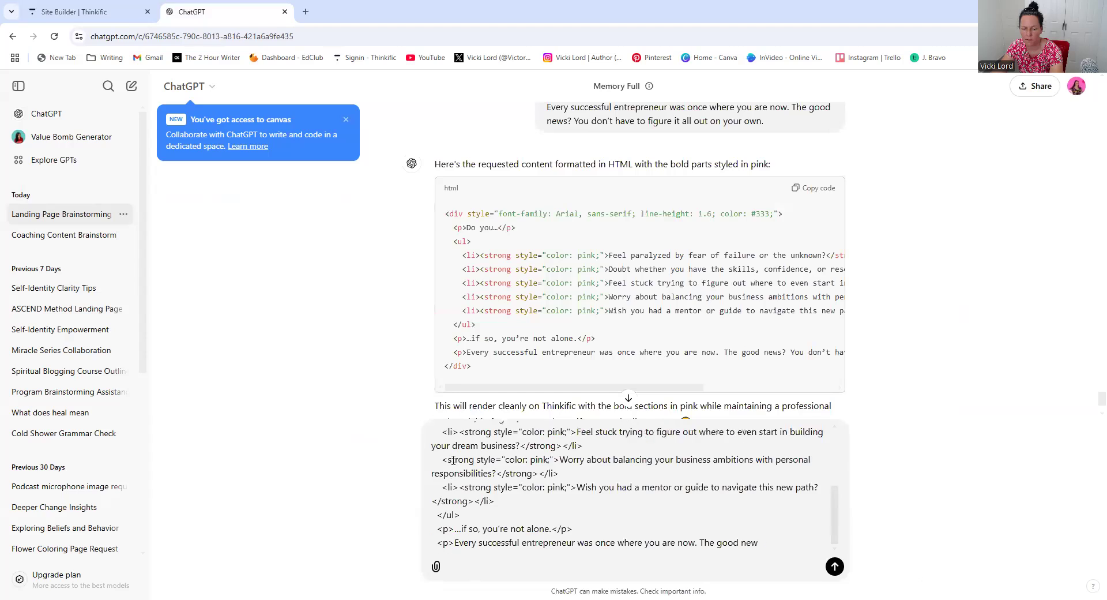
key(BackSpace)
key(BackSpace)
key(BackSpace)
key(BackSpace)
key(BackSpace)
key(BackSpace)
key(BackSpace)
key(BackSpace)
key(BackSpace)
key(BackSpace)
key(BackSpace)
triple_click(569, 499)
drag(516, 460, 511, 457)
key(BackSpace)
key(BackSpace)
key(BackSpace)
key(BackSpace)
key(BackSpace)
key(BackSpace)
key(BackSpace)
key(BackSpace)
key(BackSpace)
key(BackSpace)
key(BackSpace)
key(BackSpace)
key(BackSpace)
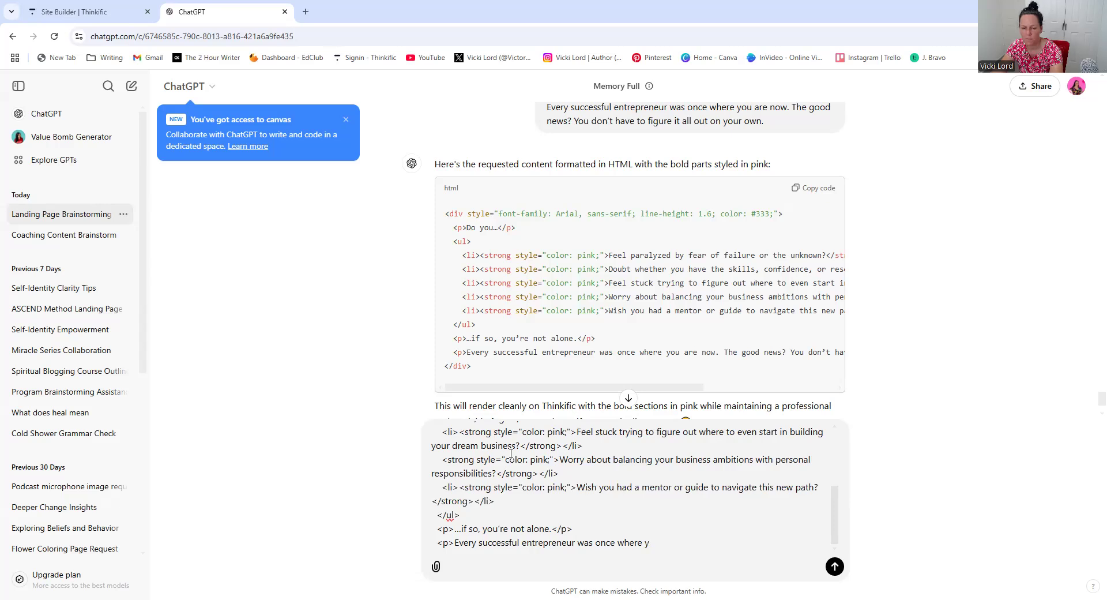
key(BackSpace)
key(BackSpace)
key(BackSpace)
key(BackSpace)
key(BackSpace)
key(BackSpace)
key(BackSpace)
key(BackSpace)
key(BackSpace)
key(BackSpace)
key(BackSpace)
key(BackSpace)
key(BackSpace)
key(BackSpace)
key(BackSpace)
key(BackSpace)
key(BackSpace)
key(BackSpace)
key(BackSpace)
key(BackSpace)
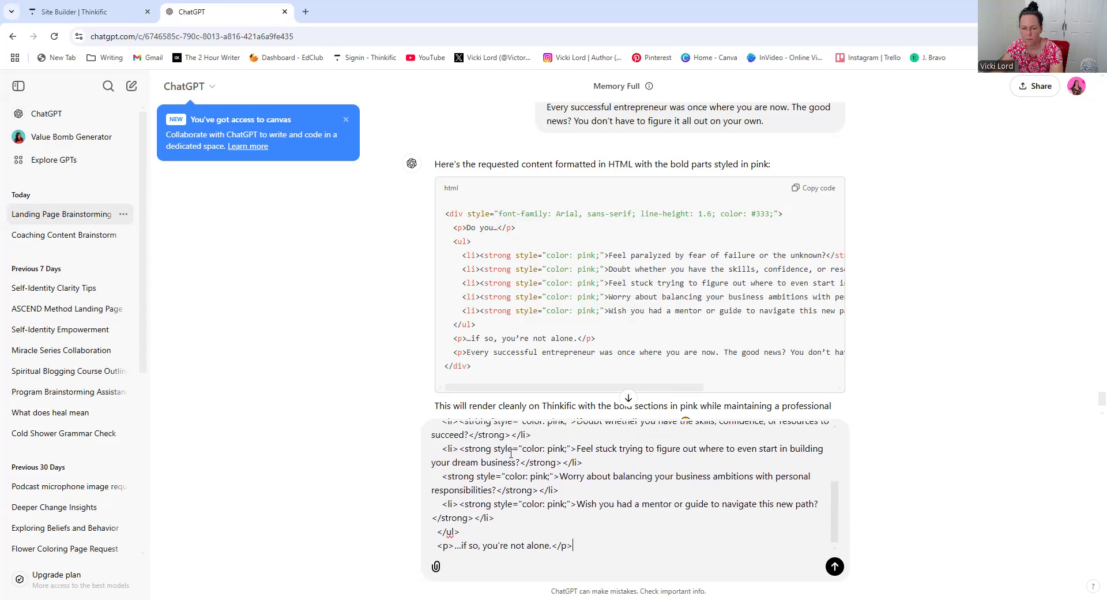
key(BackSpace)
key(BackSpace)
key(BackSpace)
key(BackSpace)
key(BackSpace)
key(BackSpace)
key(BackSpace)
key(BackSpace)
key(BackSpace)
key(BackSpace)
key(BackSpace)
key(BackSpace)
key(BackSpace)
key(BackSpace)
key(BackSpace)
key(BackSpace)
key(BackSpace)
key(BackSpace)
key(BackSpace)
key(BackSpace)
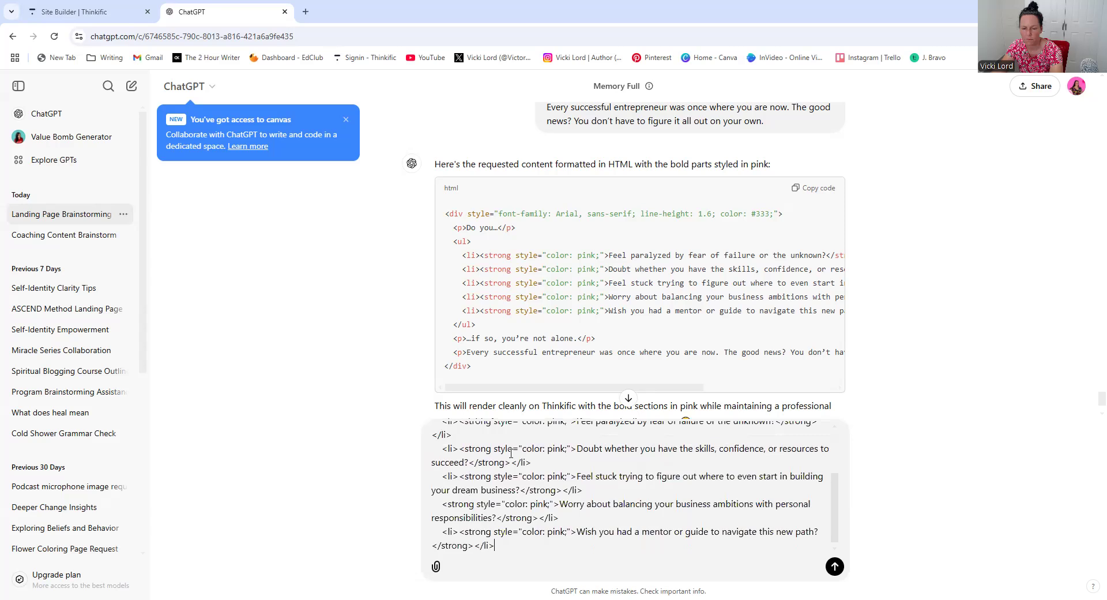
Step: Delete the pasted HTML list in the ChatGPT draft backward from the last item to "Feel stuck trying to figure out where to"
key(BackSpace)
key(BackSpace)
key(BackSpace)
key(BackSpace)
key(BackSpace)
key(BackSpace)
key(BackSpace)
key(BackSpace)
key(BackSpace)
key(BackSpace)
key(BackSpace)
key(BackSpace)
key(BackSpace)
key(BackSpace)
key(BackSpace)
key(BackSpace)
key(BackSpace)
key(BackSpace)
key(BackSpace)
key(BackSpace)
key(BackSpace)
key(BackSpace)
key(BackSpace)
key(BackSpace)
key(BackSpace)
key(BackSpace)
key(BackSpace)
key(BackSpace)
key(BackSpace)
key(BackSpace)
key(BackSpace)
key(BackSpace)
key(BackSpace)
key(BackSpace)
key(BackSpace)
key(BackSpace)
key(BackSpace)
key(BackSpace)
key(BackSpace)
key(BackSpace)
key(BackSpace)
key(BackSpace)
key(BackSpace)
key(BackSpace)
key(BackSpace)
key(BackSpace)
key(BackSpace)
key(BackSpace)
key(BackSpace)
key(BackSpace)
key(BackSpace)
key(BackSpace)
key(BackSpace)
key(BackSpace)
key(BackSpace)
key(BackSpace)
key(BackSpace)
key(BackSpace)
key(BackSpace)
key(BackSpace)
key(BackSpace)
key(BackSpace)
key(BackSpace)
key(BackSpace)
key(BackSpace)
key(BackSpace)
key(BackSpace)
key(BackSpace)
key(BackSpace)
key(BackSpace)
key(BackSpace)
key(BackSpace)
key(BackSpace)
key(BackSpace)
key(BackSpace)
key(BackSpace)
key(BackSpace)
key(BackSpace)
key(BackSpace)
key(BackSpace)
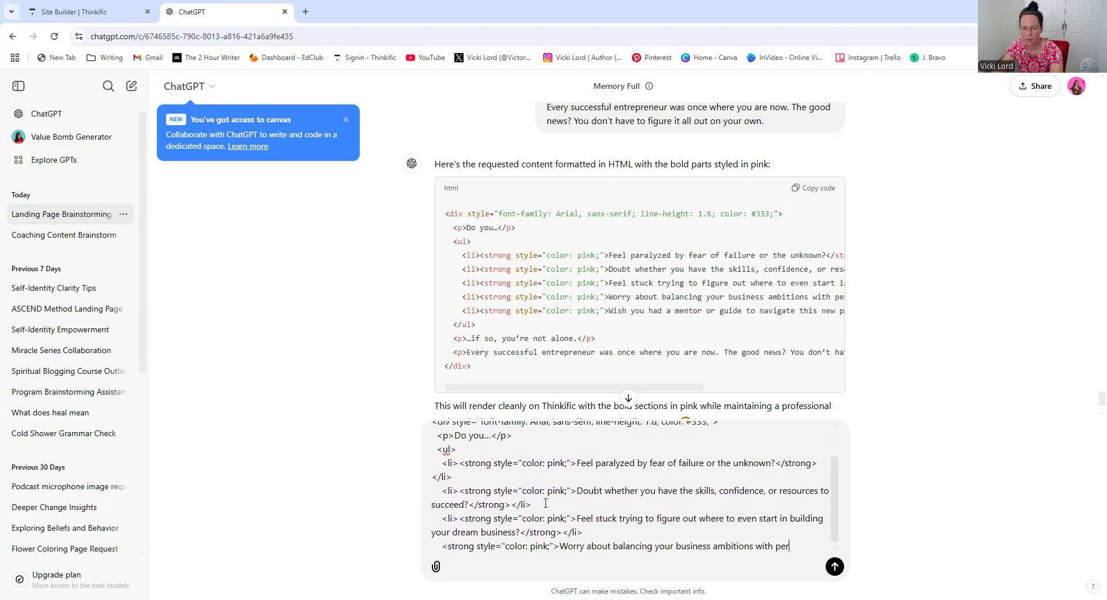
key(BackSpace)
key(BackSpace)
key(BackSpace)
key(BackSpace)
key(BackSpace)
key(BackSpace)
key(BackSpace)
key(BackSpace)
key(BackSpace)
key(BackSpace)
key(BackSpace)
key(BackSpace)
key(BackSpace)
key(BackSpace)
key(BackSpace)
key(BackSpace)
key(BackSpace)
key(BackSpace)
key(BackSpace)
key(BackSpace)
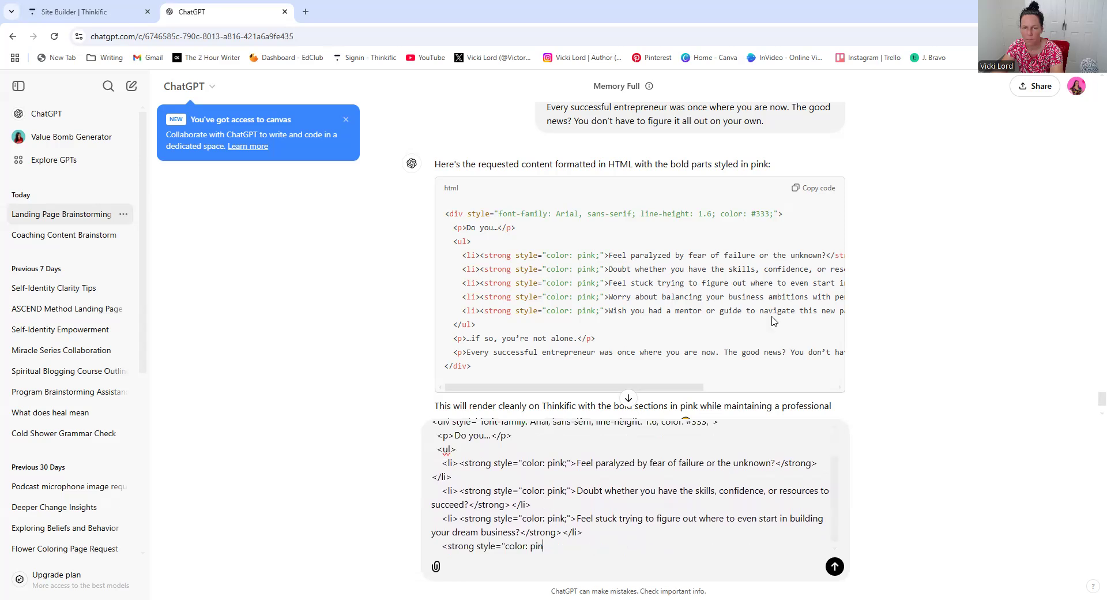
scroll(775, 321, up, 2)
key(BackSpace)
key(BackSpace)
key(BackSpace)
key(BackSpace)
key(BackSpace)
key(BackSpace)
key(BackSpace)
key(BackSpace)
key(BackSpace)
key(BackSpace)
key(BackSpace)
key(BackSpace)
key(BackSpace)
key(BackSpace)
key(BackSpace)
key(BackSpace)
key(BackSpace)
scroll(774, 321, up, 3)
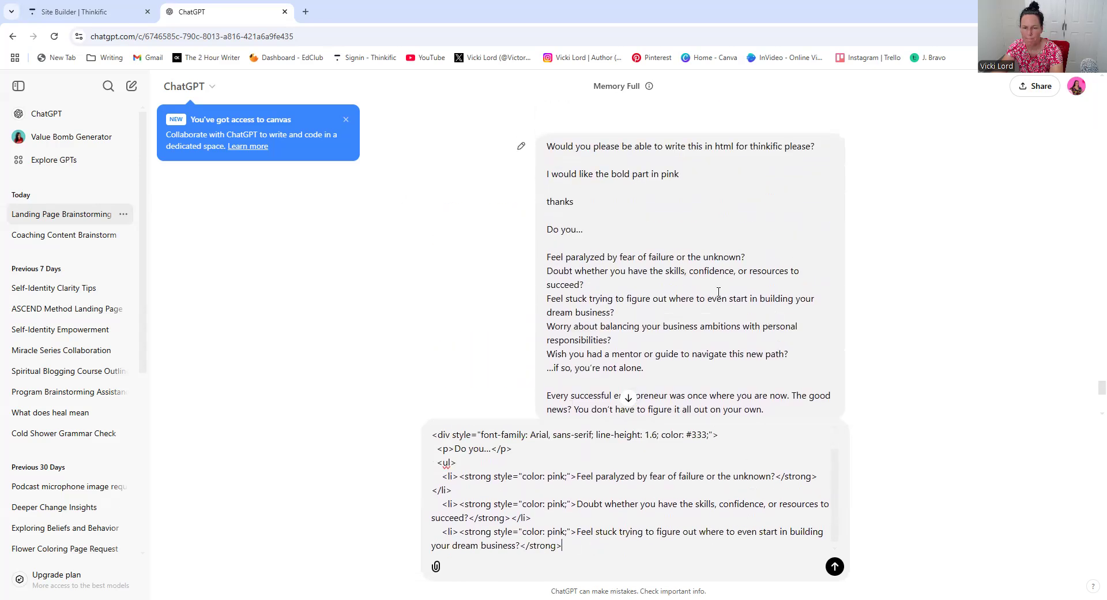
key(BackSpace)
key(BackSpace)
key(BackSpace)
key(BackSpace)
key(BackSpace)
key(BackSpace)
key(BackSpace)
key(BackSpace)
key(BackSpace)
key(BackSpace)
key(BackSpace)
key(BackSpace)
key(BackSpace)
key(BackSpace)
key(BackSpace)
key(BackSpace)
key(BackSpace)
key(BackSpace)
key(BackSpace)
key(BackSpace)
Step: Copy the plain text of the earlier ChatGPT request, from "Feel paralyzed by fear of failure" through "figure it all out on your own."
drag(547, 256, 751, 372)
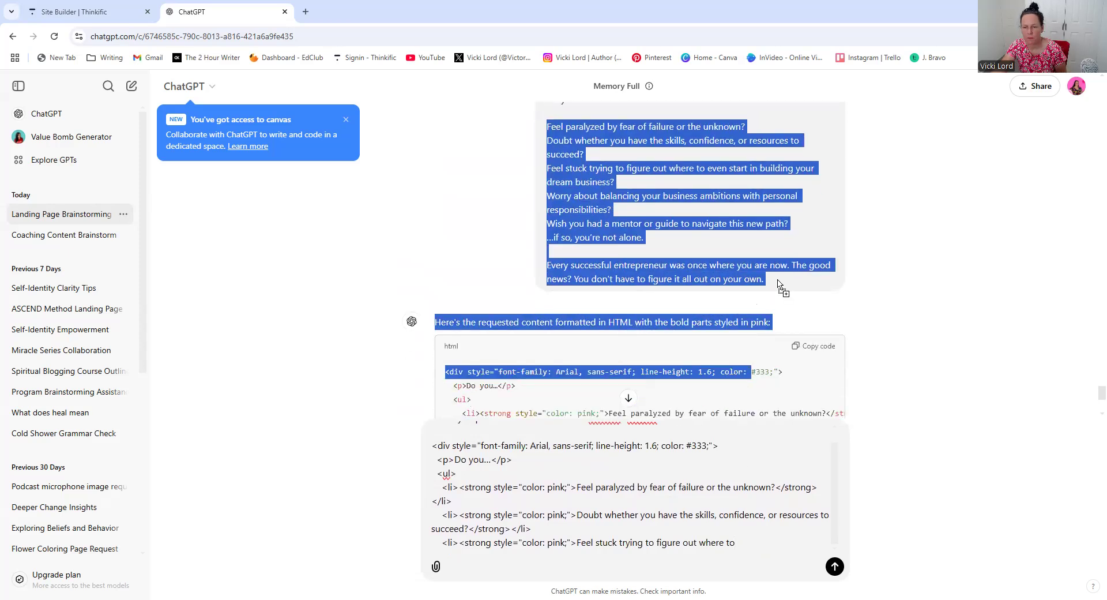
drag(779, 284, 778, 284)
scroll(591, 176, up, 1)
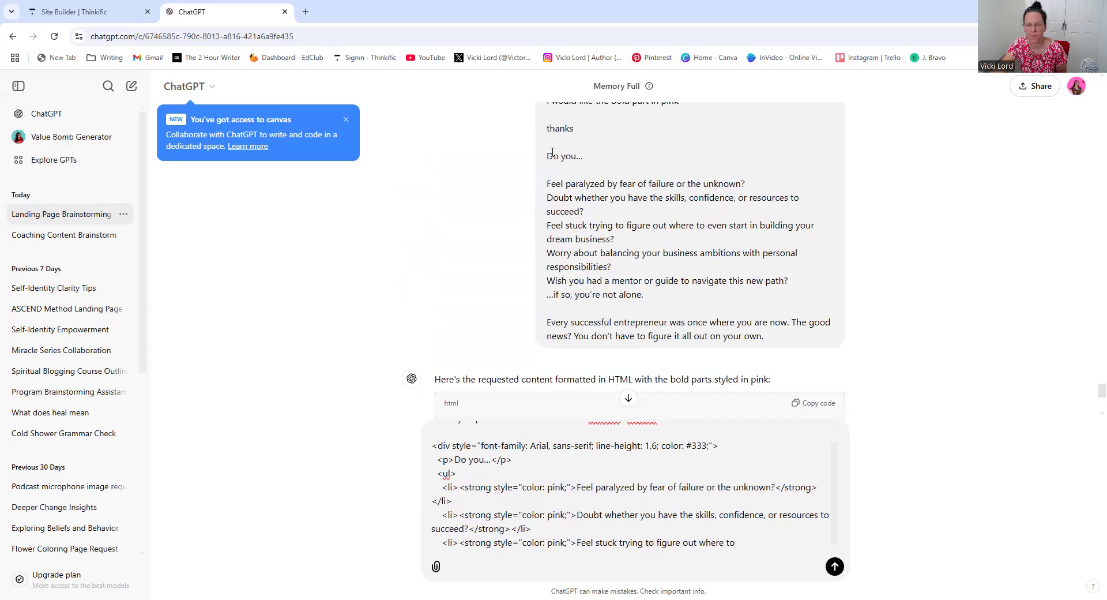
drag(546, 182, 787, 338)
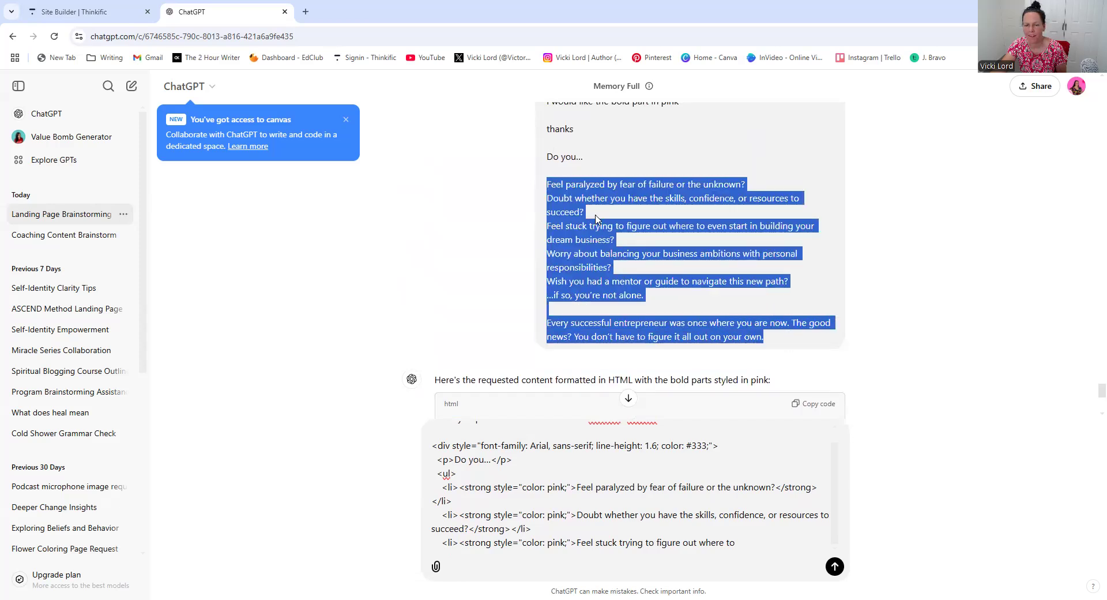
right_click(600, 223)
click(617, 233)
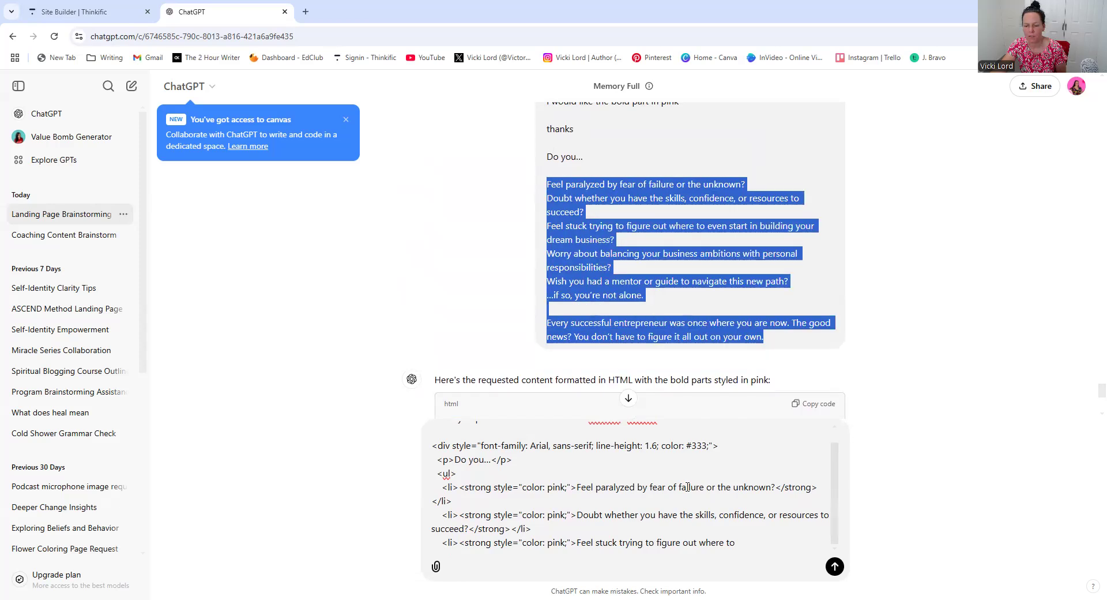
Step: Replace the remaining HTML code in the message draft with the copied plain text and send the request to ChatGPT
click(716, 500)
drag(736, 542, 437, 449)
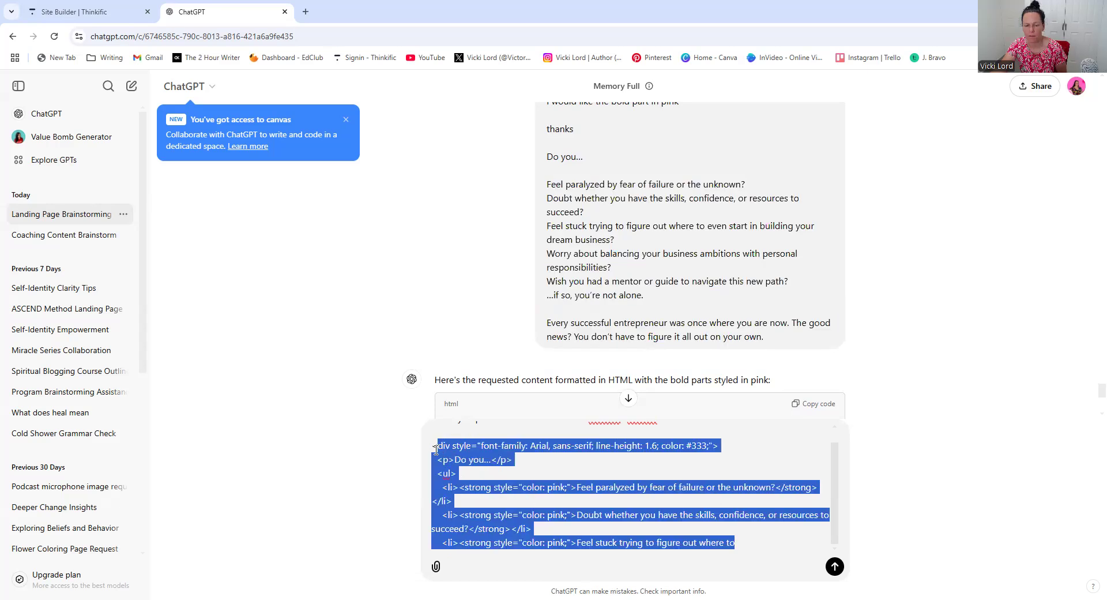
key(BackSpace)
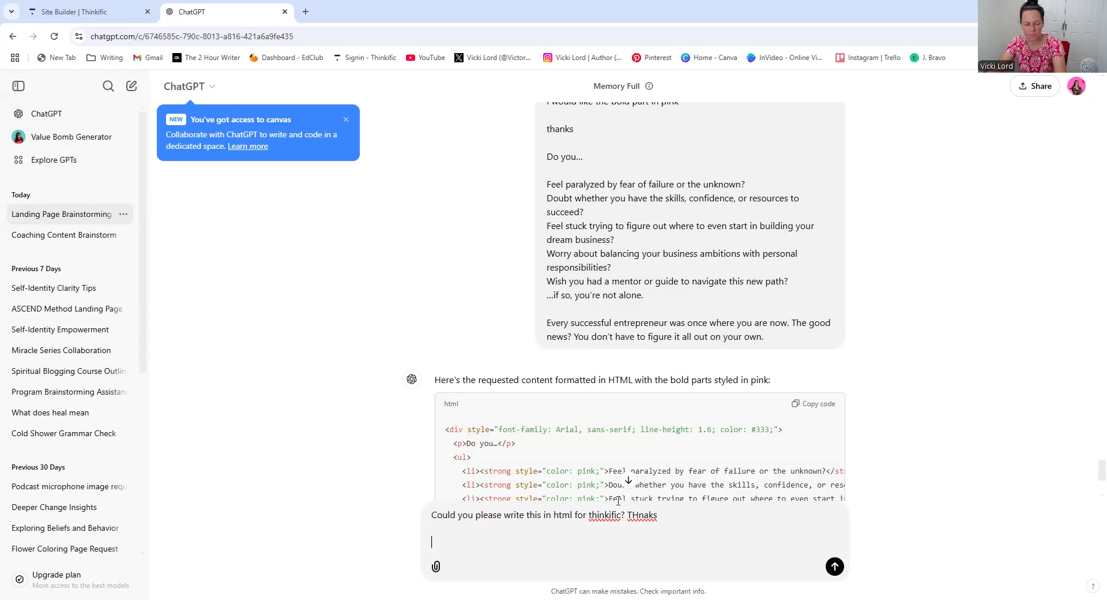
key(ctrl+v)
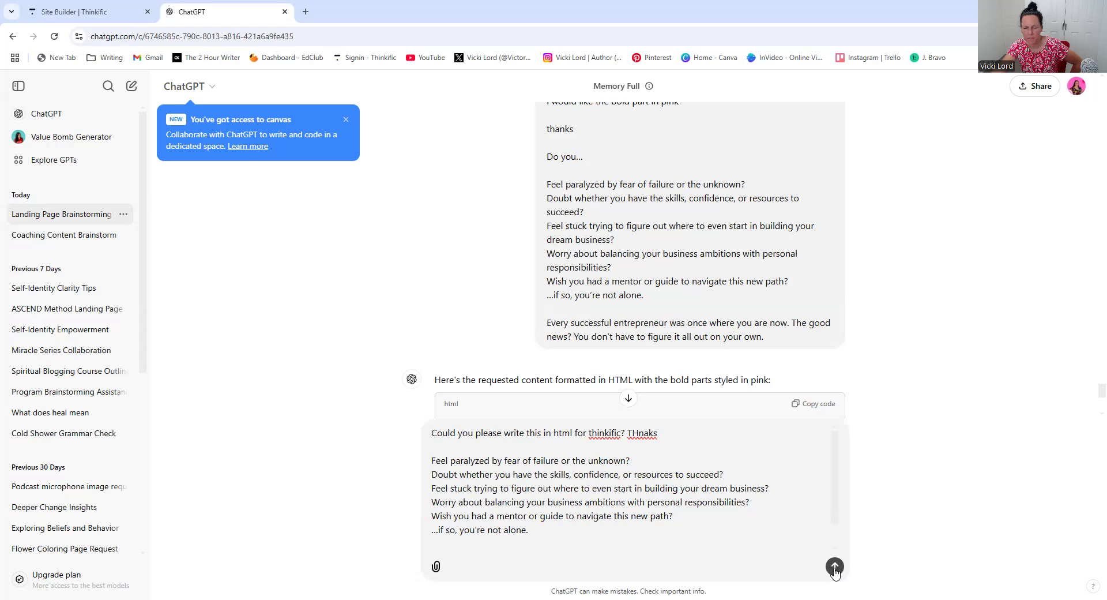
key(Return)
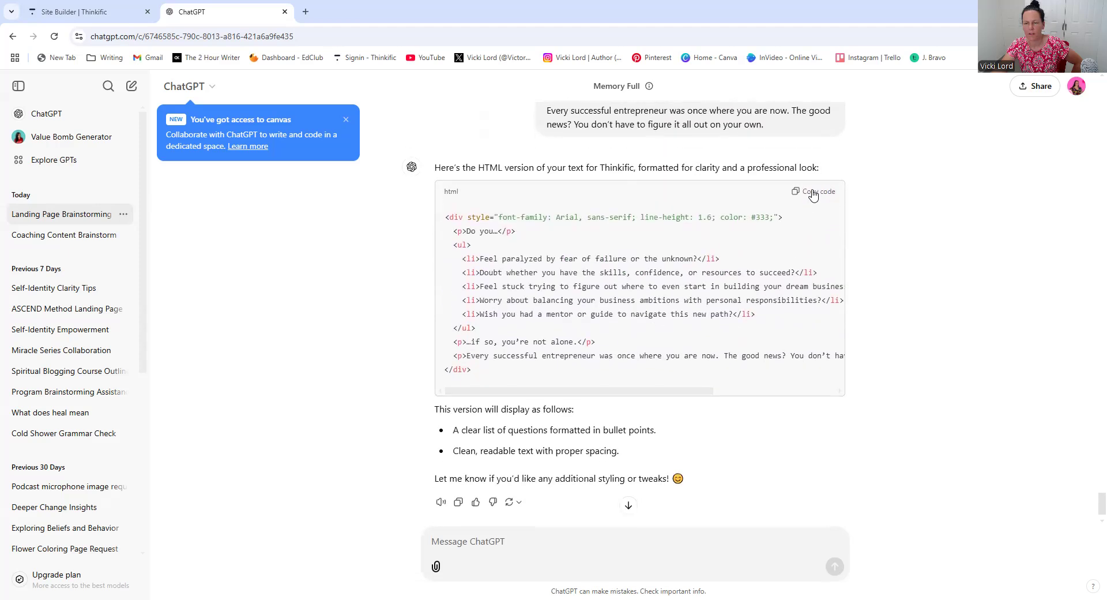
Step: Copy the HTML code from ChatGPT's latest reply, and in Thinkific's Site Builder set the image and text section's heading to "Do you..."
click(817, 192)
click(86, 11)
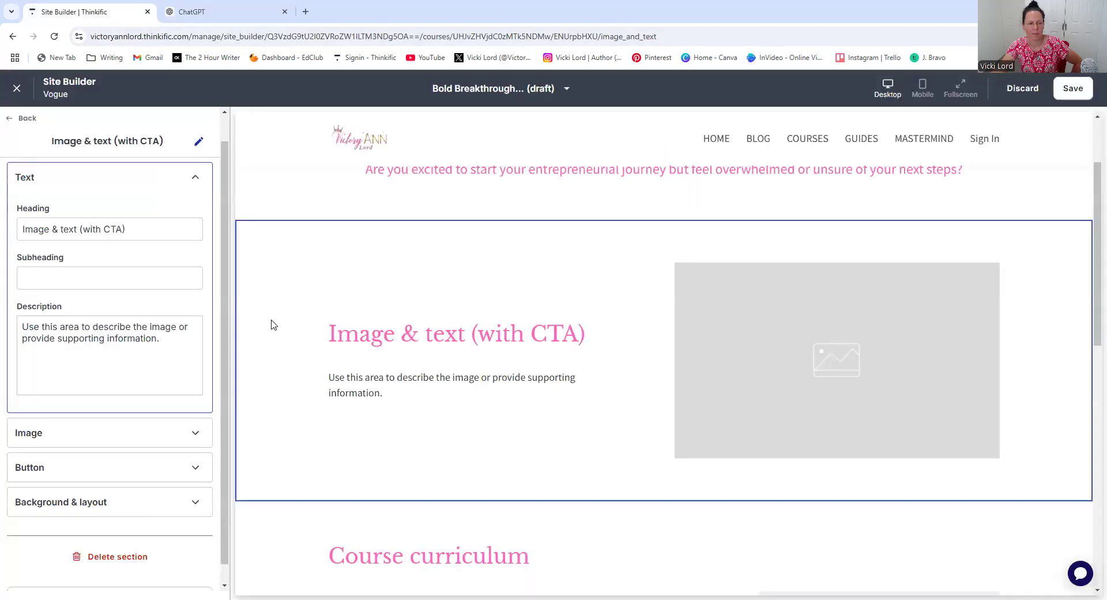
click(125, 231)
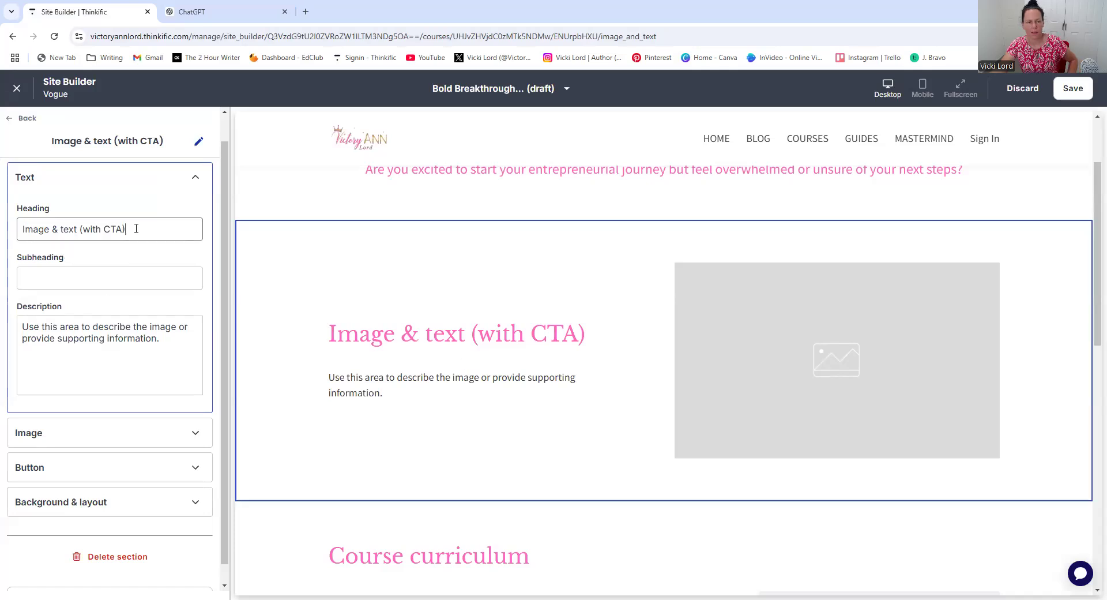
key(BackSpace)
key(BackSpace)
key(BackSpace)
key(BackSpace)
key(BackSpace)
key(BackSpace)
key(BackSpace)
key(BackSpace)
key(BackSpace)
key(BackSpace)
key(BackSpace)
key(BackSpace)
key(BackSpace)
key(BackSpace)
key(BackSpace)
key(BackSpace)
key(BackSpace)
key(BackSpace)
key(BackSpace)
key(BackSpace)
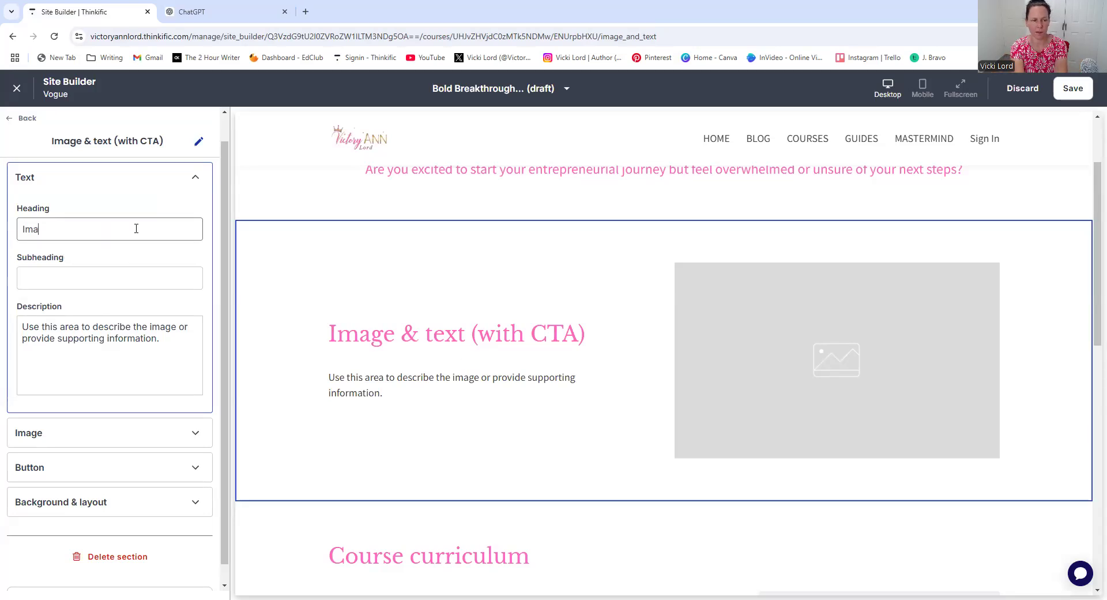
text(Do )
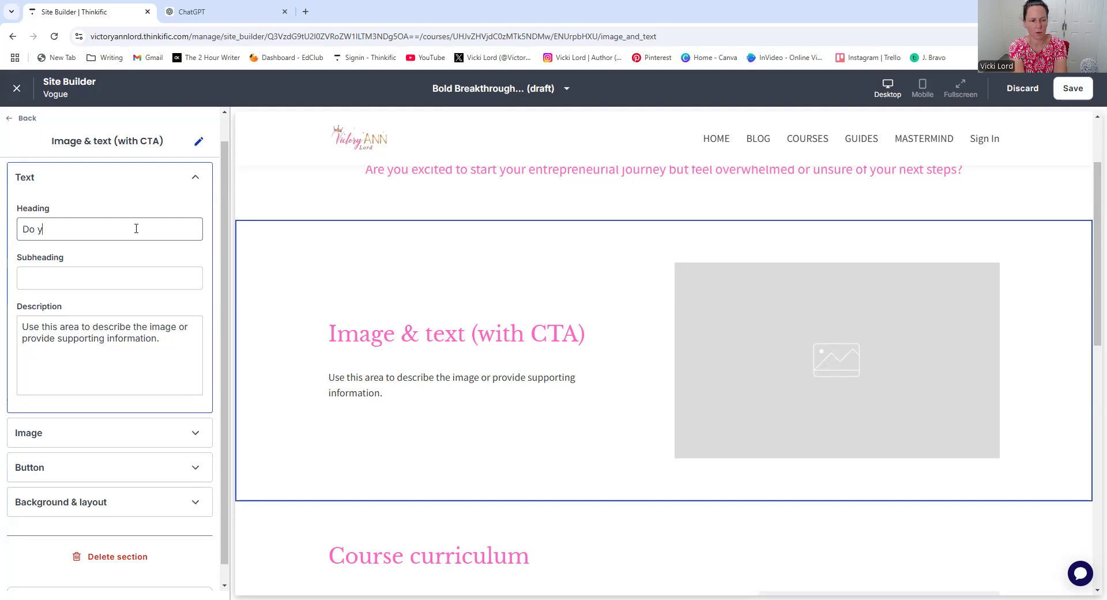
text(you...)
Step: Replace the placeholder description of the image and text section with the copied HTML code
click(167, 343)
key(BackSpace)
key(BackSpace)
key(BackSpace)
key(BackSpace)
key(BackSpace)
key(BackSpace)
key(BackSpace)
key(BackSpace)
key(BackSpace)
key(BackSpace)
key(BackSpace)
key(BackSpace)
key(BackSpace)
key(BackSpace)
key(BackSpace)
key(BackSpace)
key(BackSpace)
key(BackSpace)
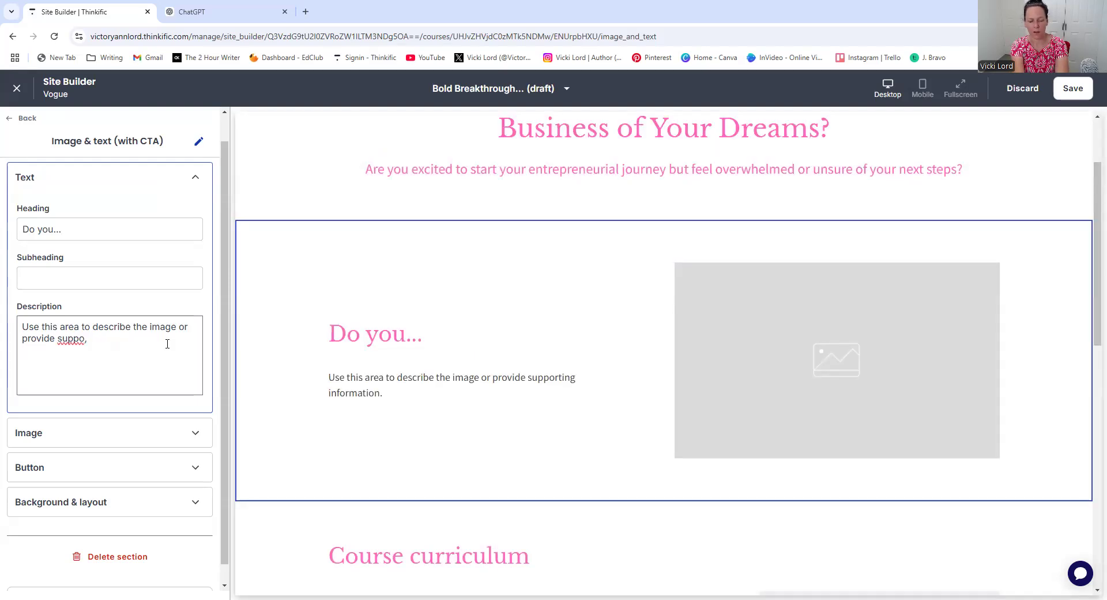
text(thanks write)
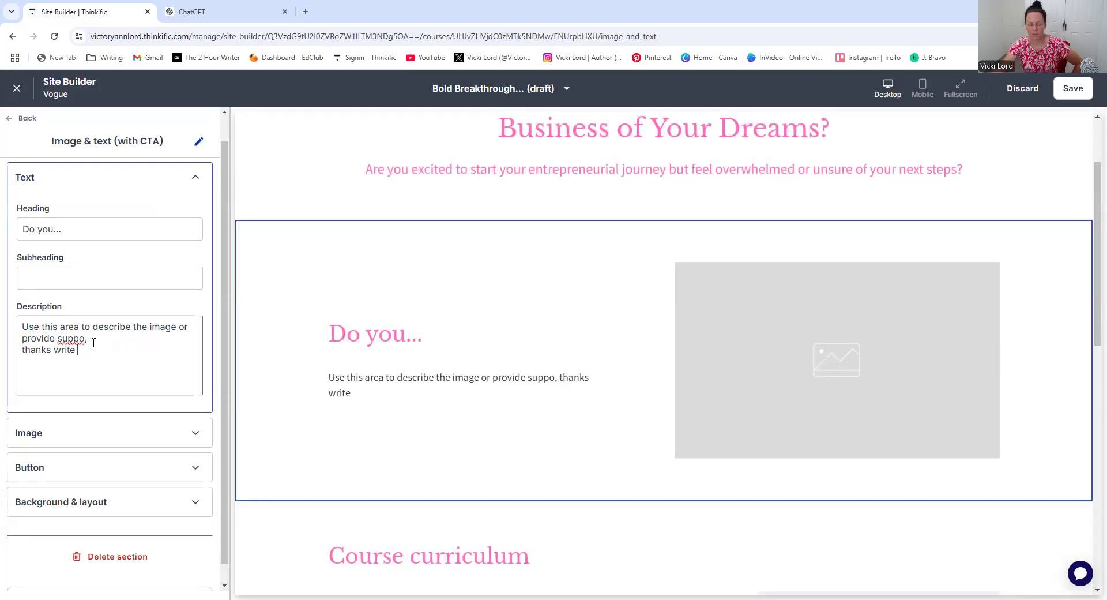
key(BackSpace)
key(BackSpace)
key(BackSpace)
key(BackSpace)
key(BackSpace)
key(BackSpace)
key(BackSpace)
key(BackSpace)
key(BackSpace)
key(BackSpace)
key(BackSpace)
key(BackSpace)
key(BackSpace)
key(BackSpace)
key(BackSpace)
key(BackSpace)
key(BackSpace)
key(BackSpace)
key(BackSpace)
key(BackSpace)
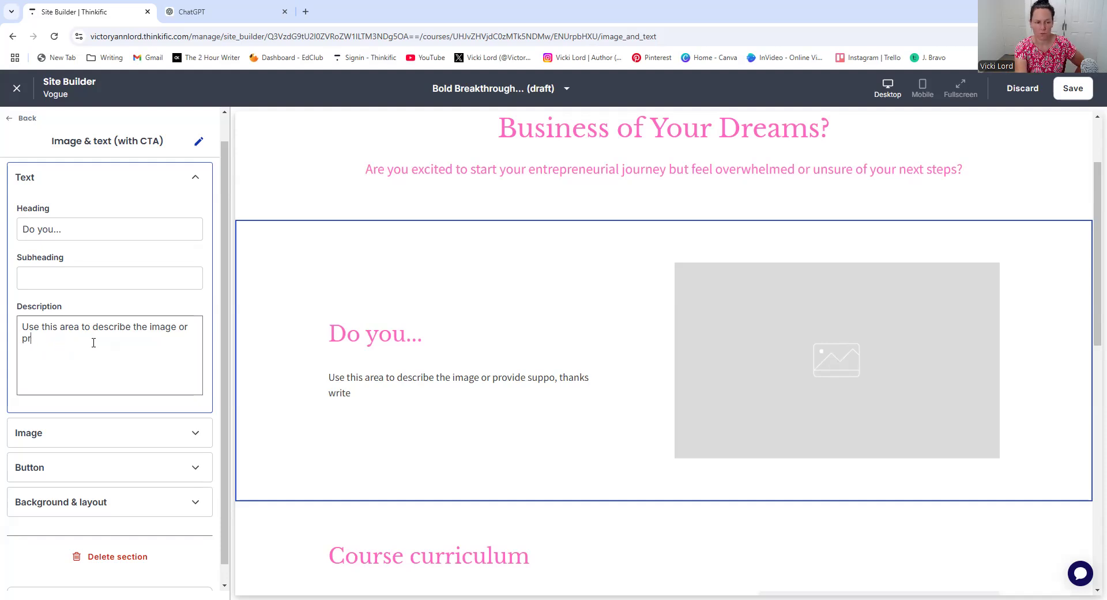
key(BackSpace)
key(BackSpace)
key(BackSpace)
key(BackSpace)
key(BackSpace)
key(BackSpace)
key(BackSpace)
key(BackSpace)
key(BackSpace)
key(BackSpace)
key(BackSpace)
key(BackSpace)
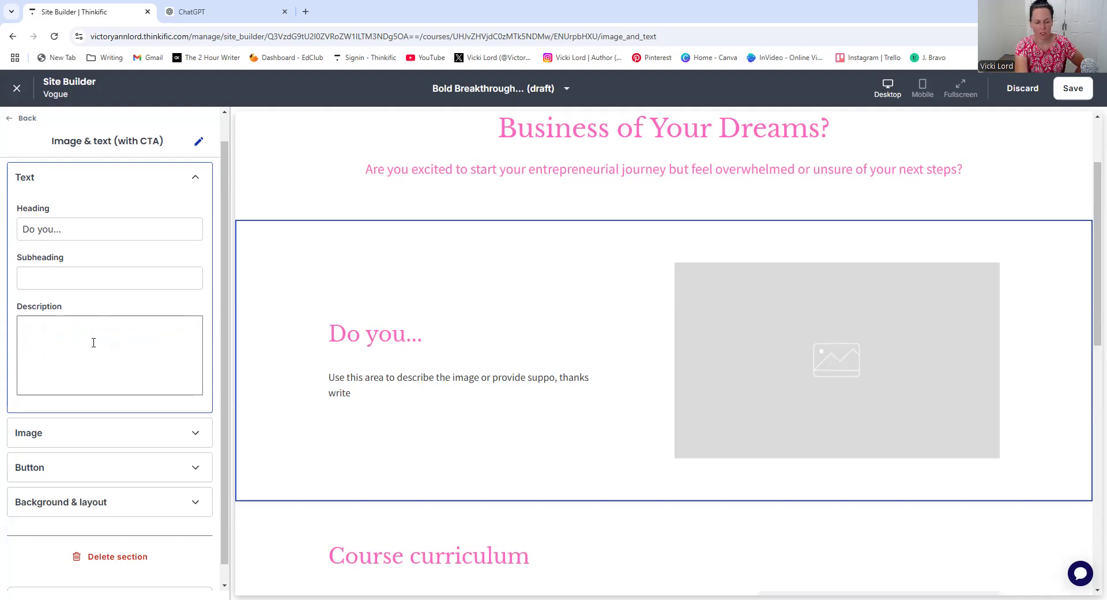
key(ctrl+v)
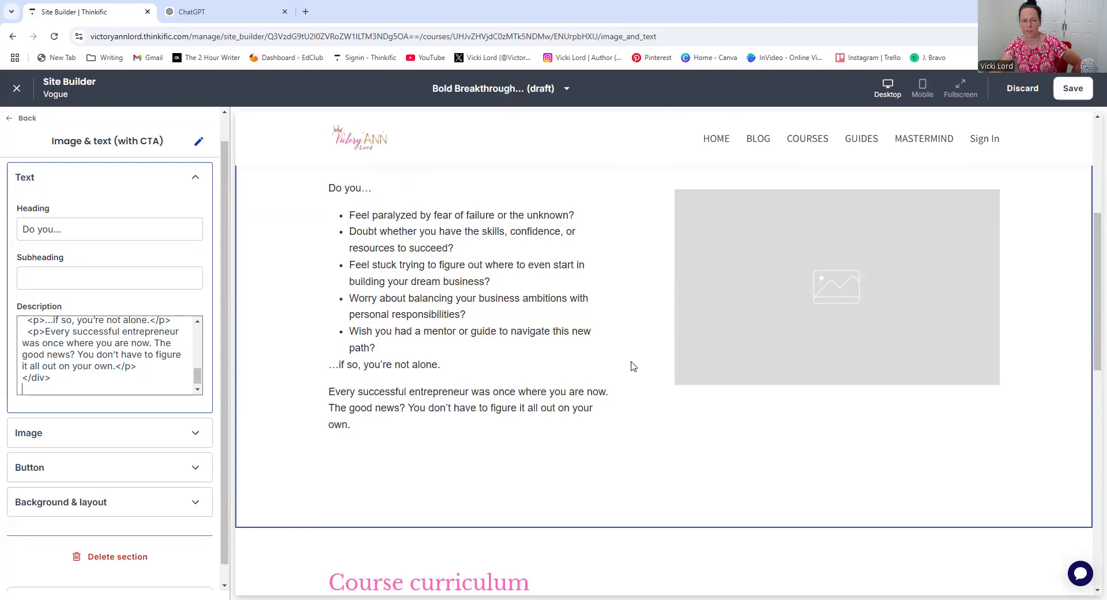
Step: Delete the duplicate "<p>Do you…</p>" line from the HTML in the section's description
scroll(89, 353, up, 10)
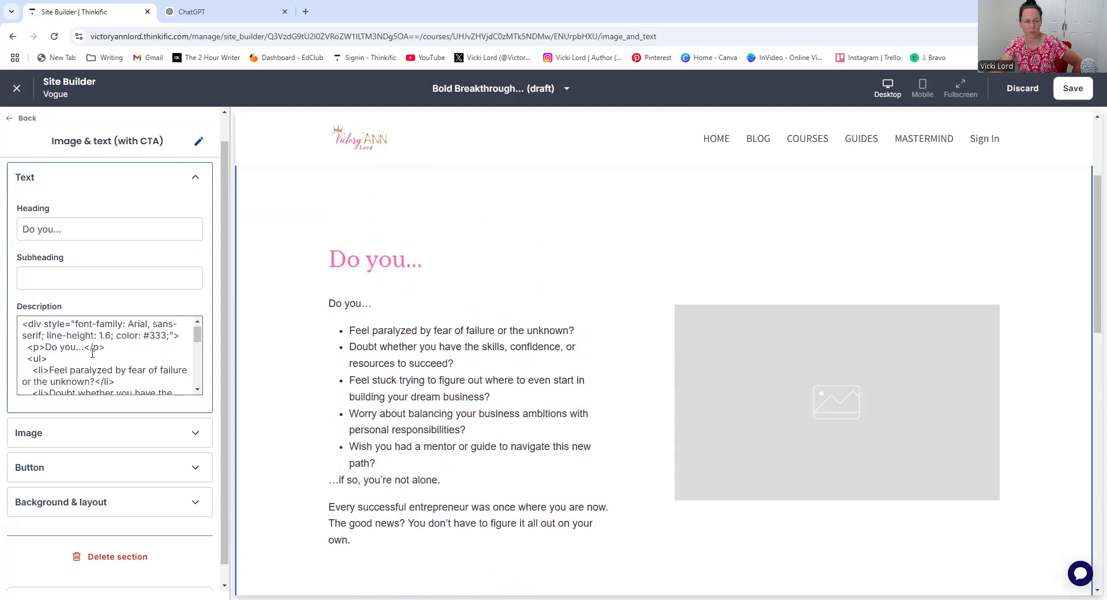
triple_click(111, 351)
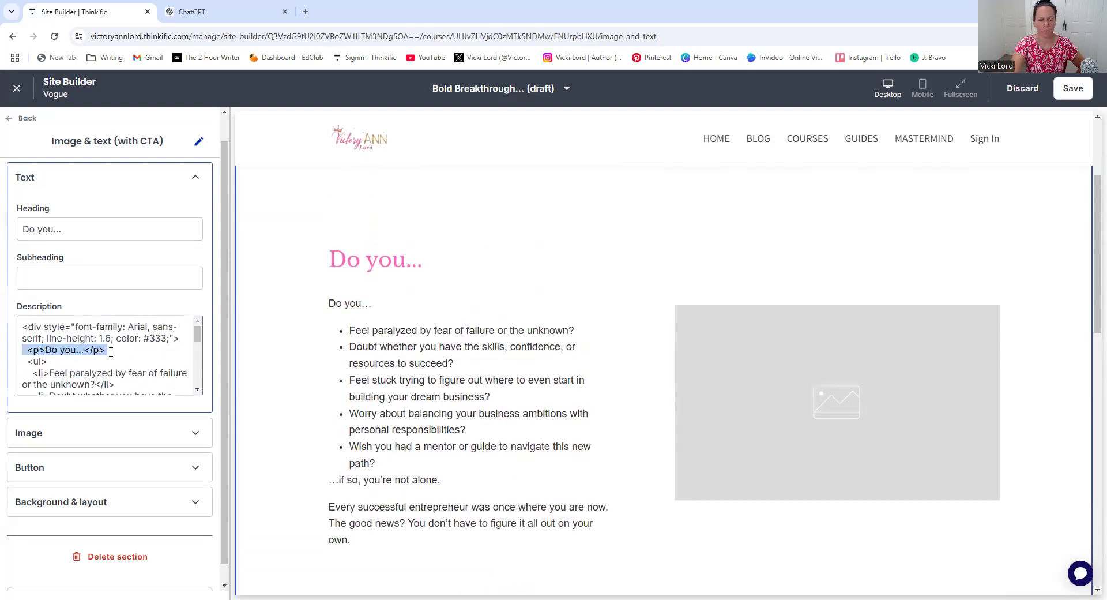
key(BackSpace)
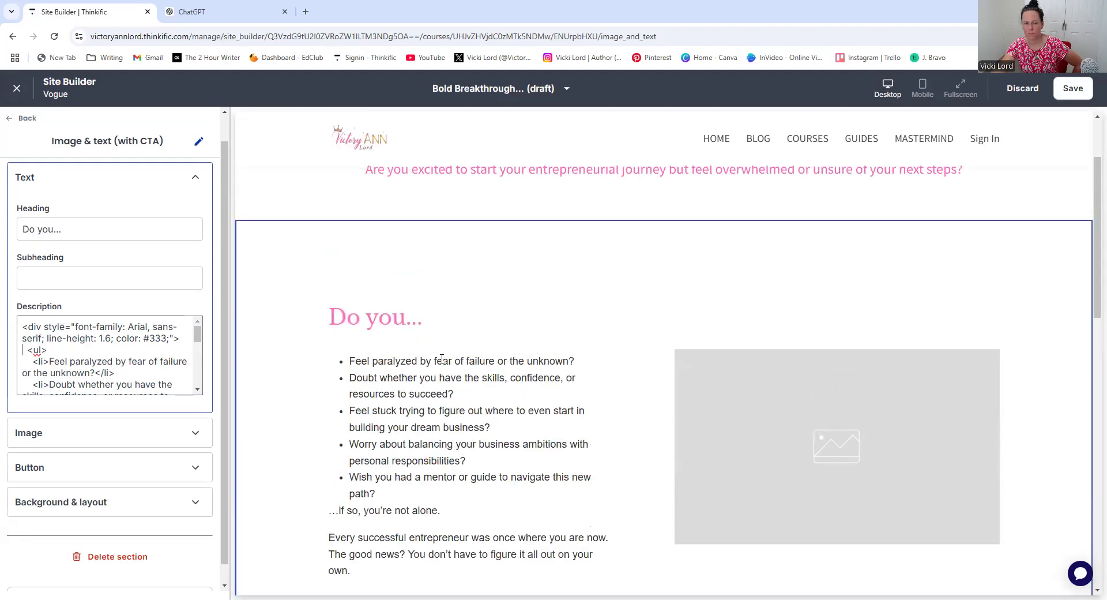
Step: Remove the top and bottom section padding in the background and layout settings of the "Do you..." section
scroll(632, 358, up, 2)
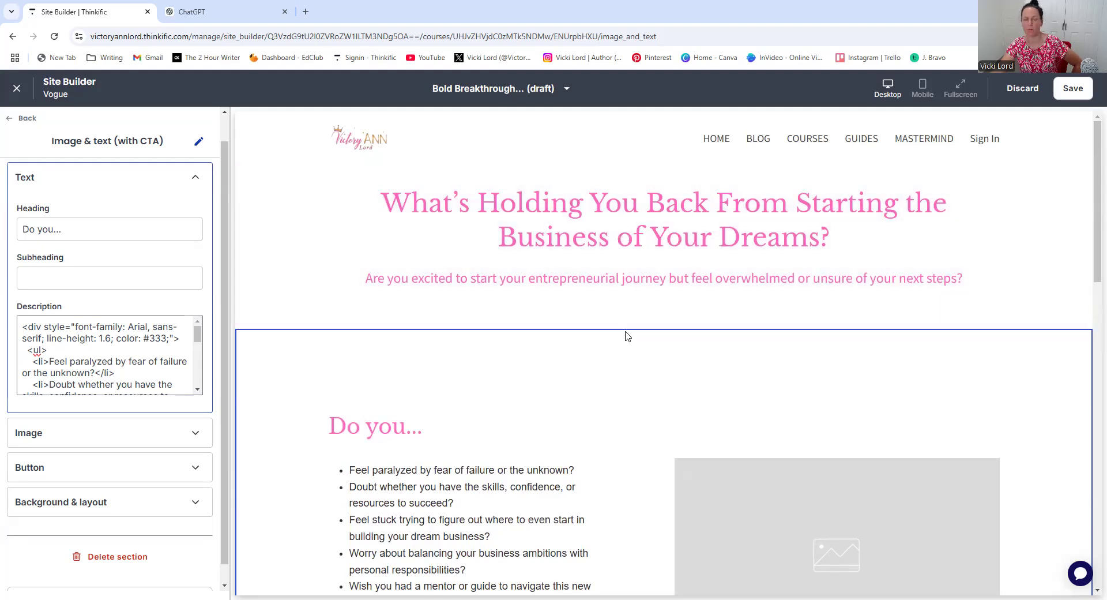
click(69, 501)
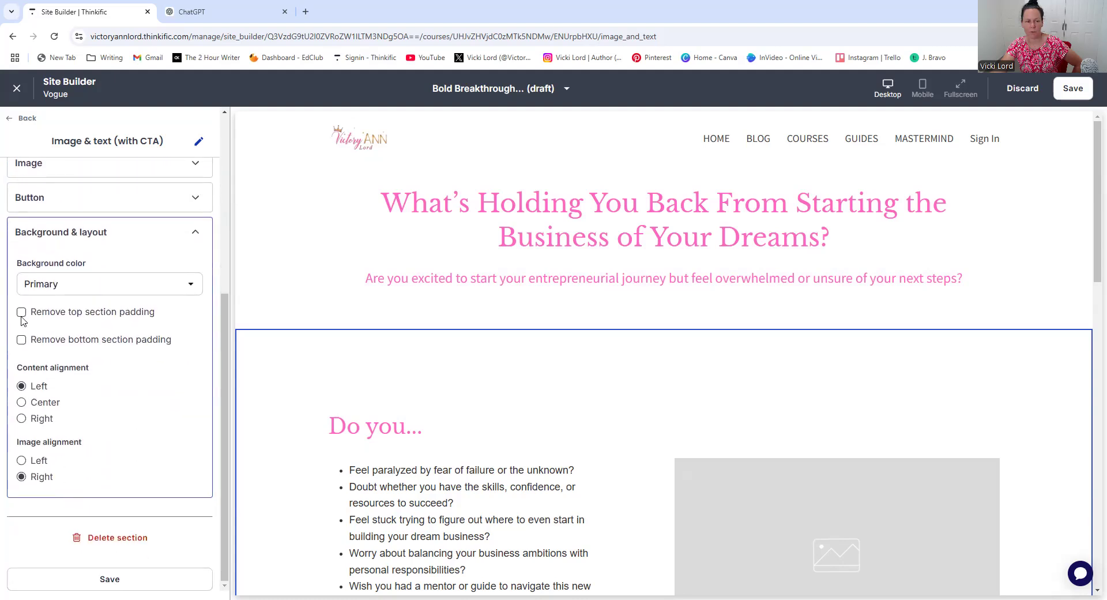
scroll(714, 384, down, 3)
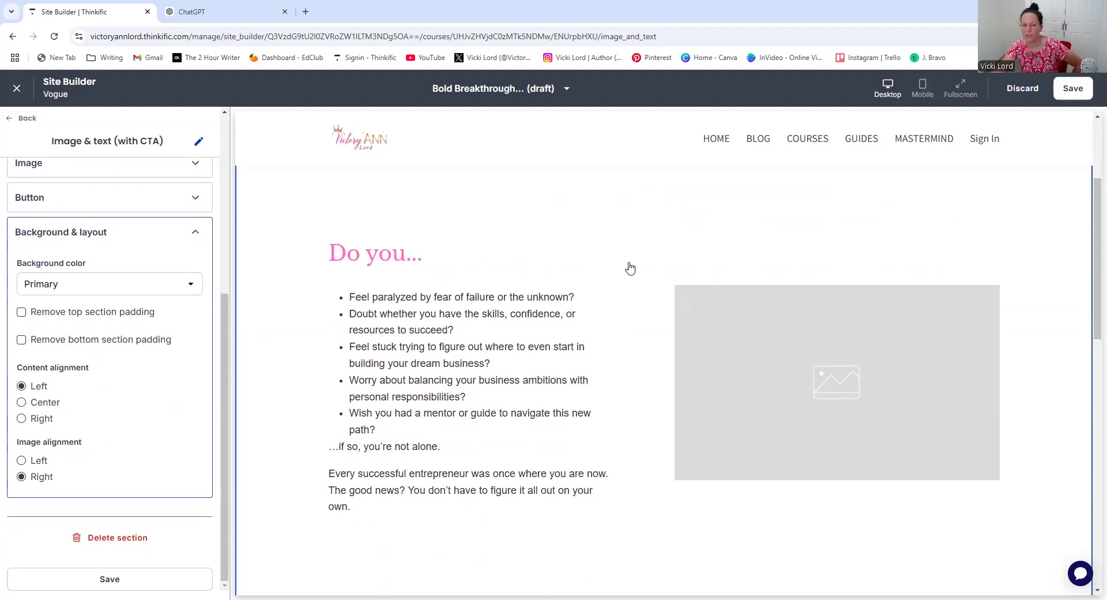
scroll(663, 496, down, 3)
scroll(577, 398, up, 1)
scroll(637, 407, up, 4)
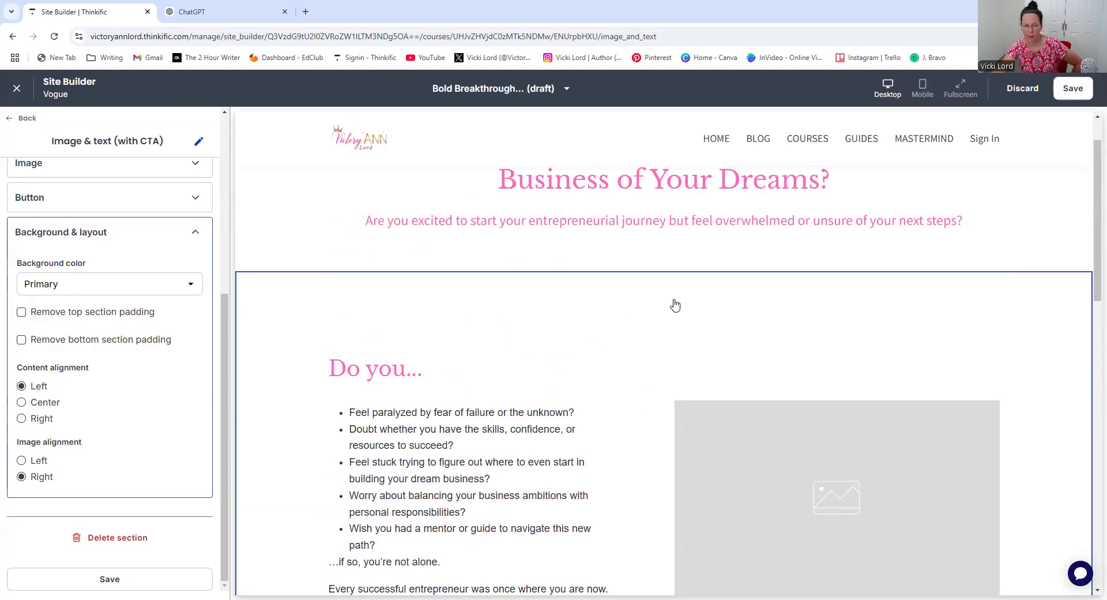
click(21, 312)
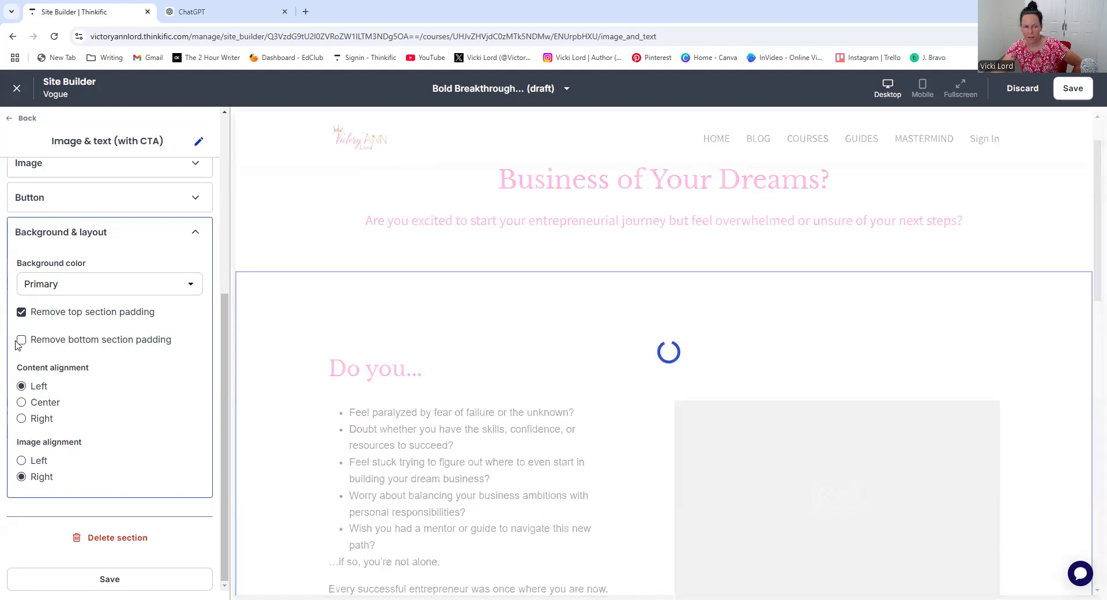
click(21, 341)
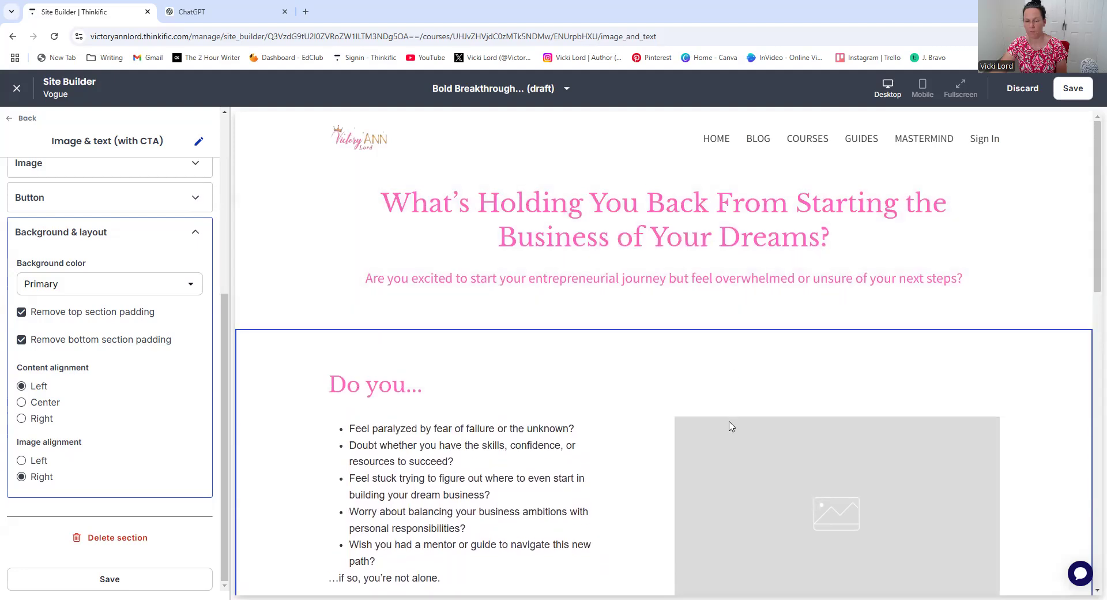
Step: Review the "Do you..." section in the page preview and save the landing page changes
scroll(729, 425, down, 2)
scroll(657, 398, up, 2)
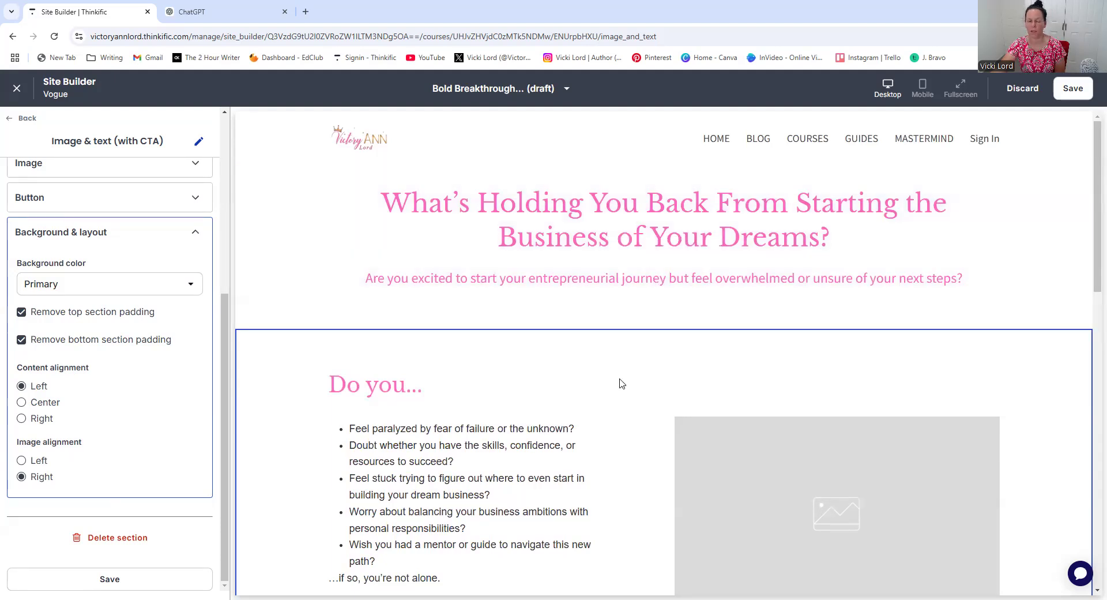
scroll(622, 384, down, 3)
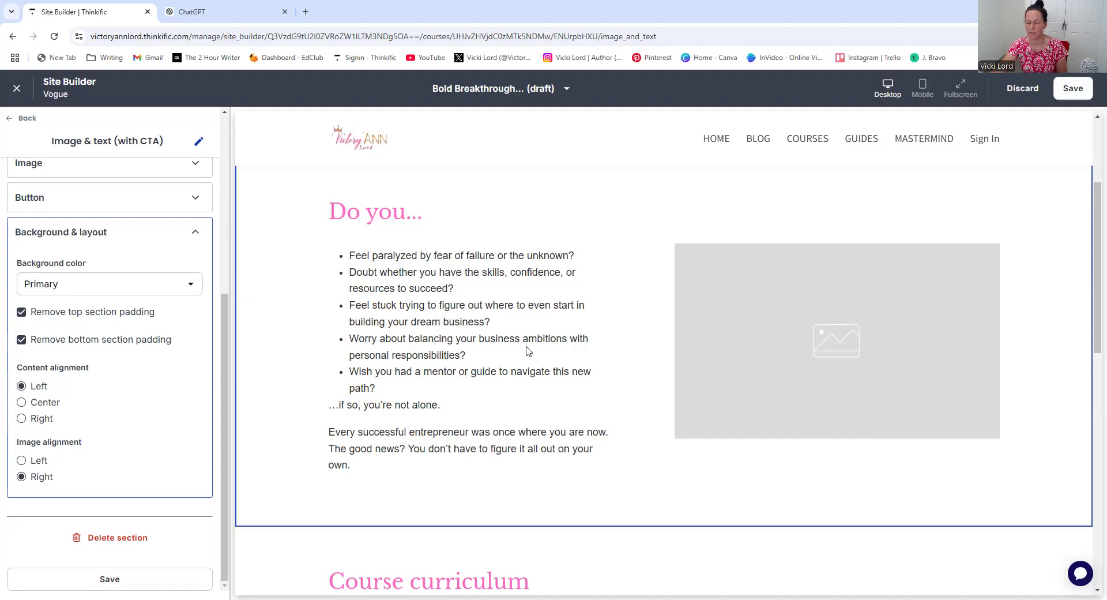
scroll(615, 395, down, 2)
scroll(615, 396, up, 4)
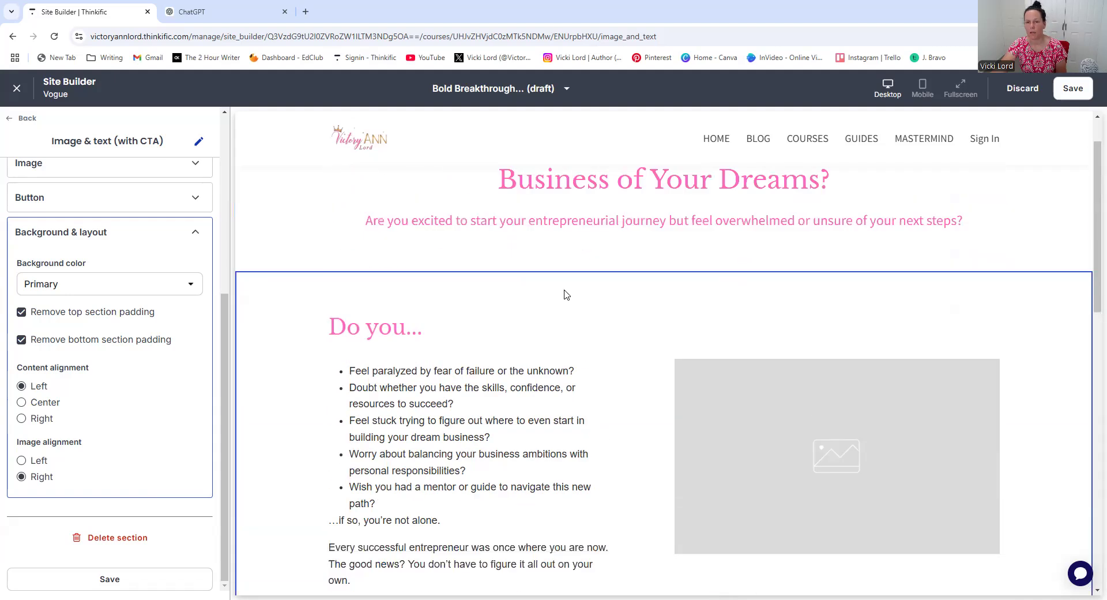
scroll(615, 423, down, 1)
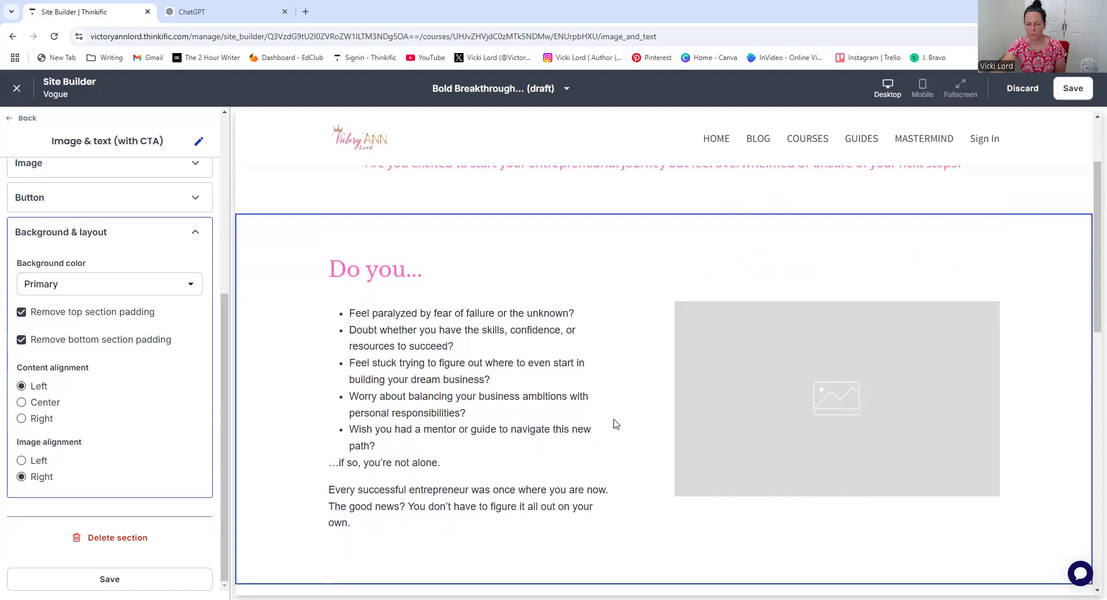
scroll(615, 424, down, 2)
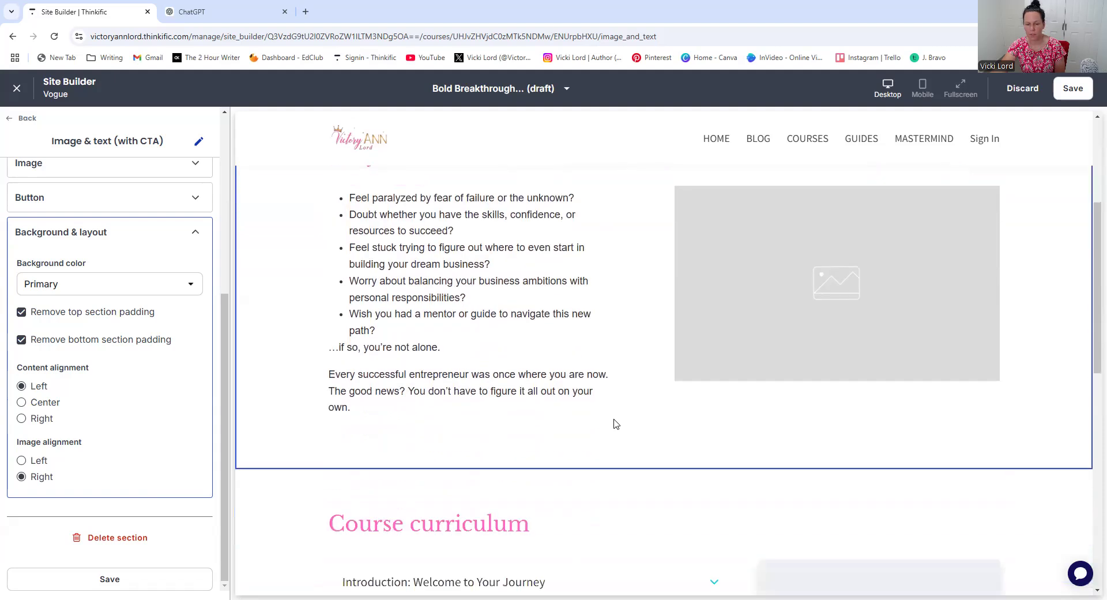
click(1070, 95)
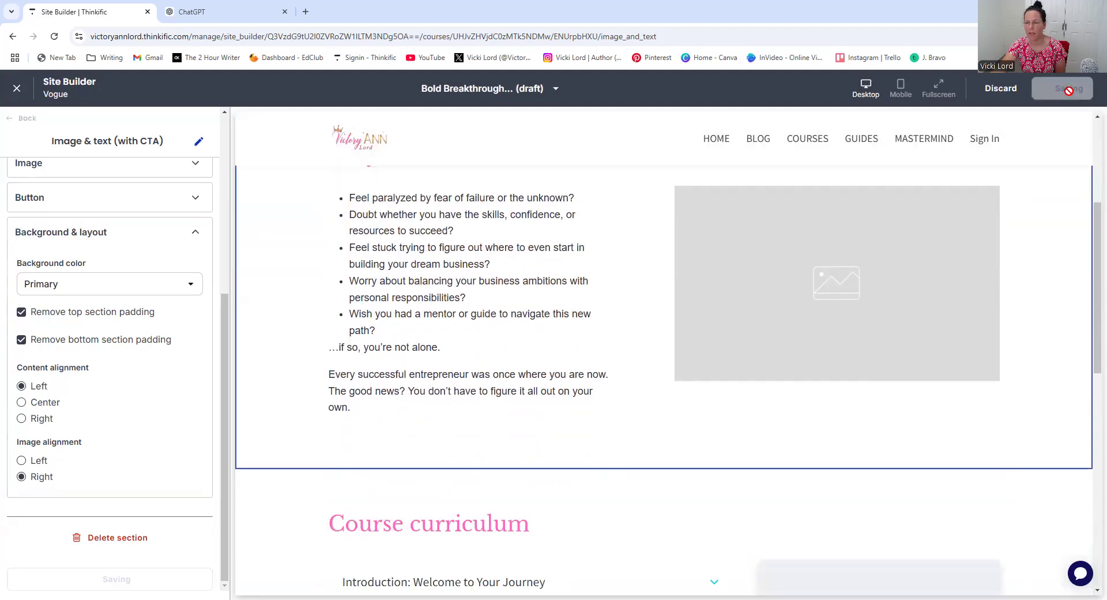
Step: Open canva.com in a new browser tab
click(306, 12)
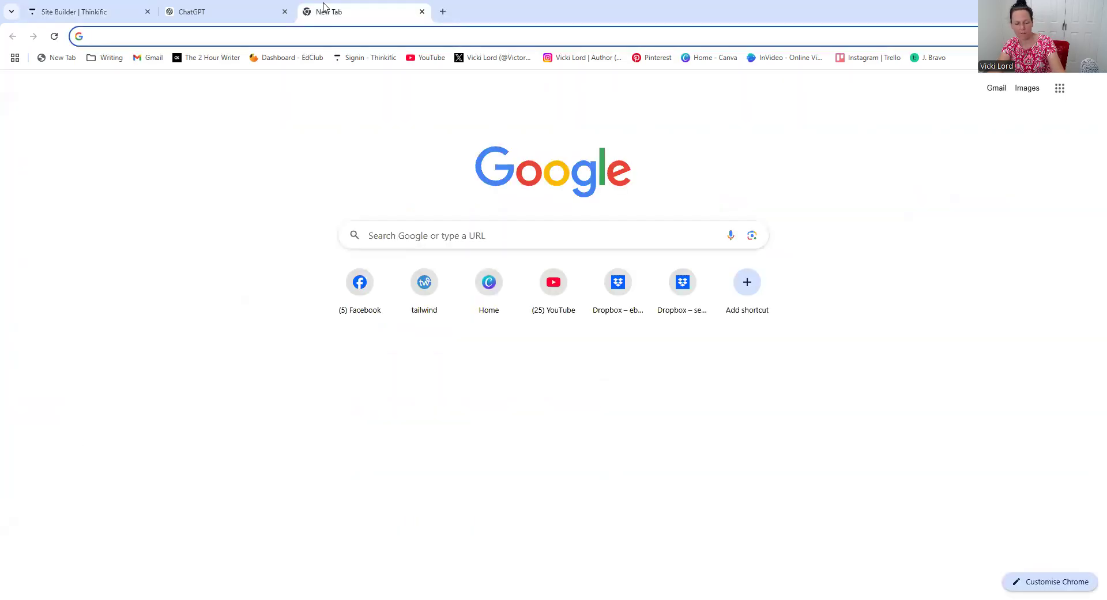
text(canva.com)
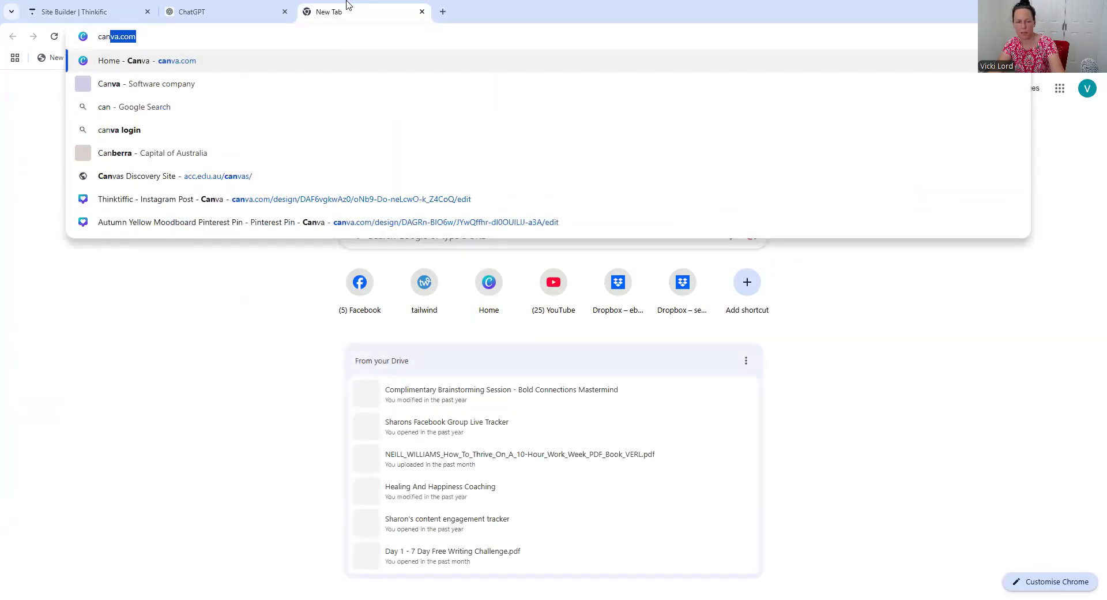
Step: Open Canva in the new browser tab and bring up page 3 of the Thinktiffic design
key(Return)
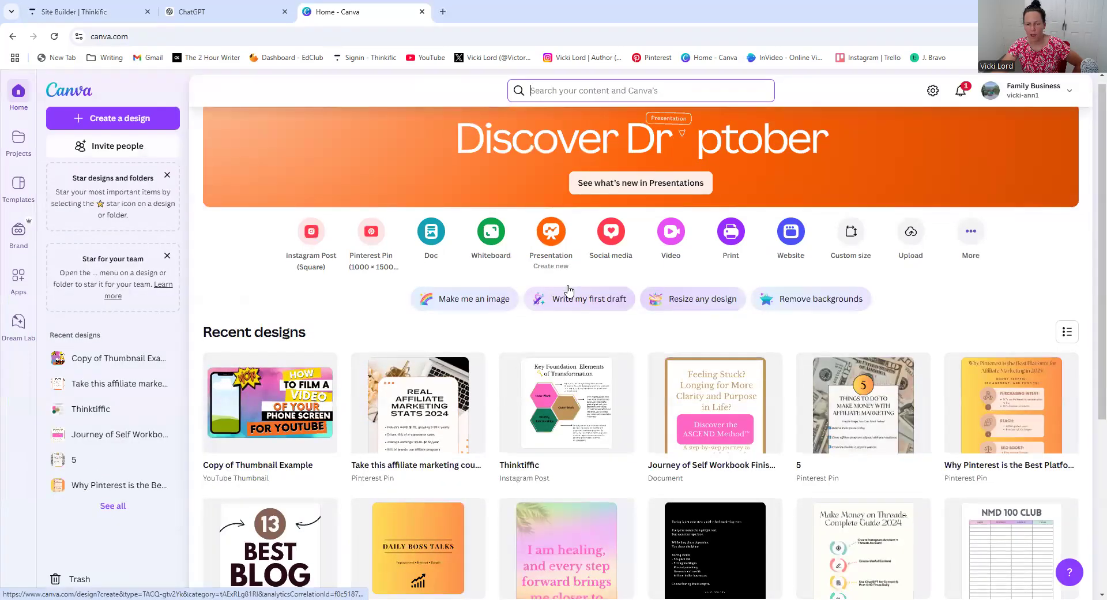
scroll(565, 300, down, 2)
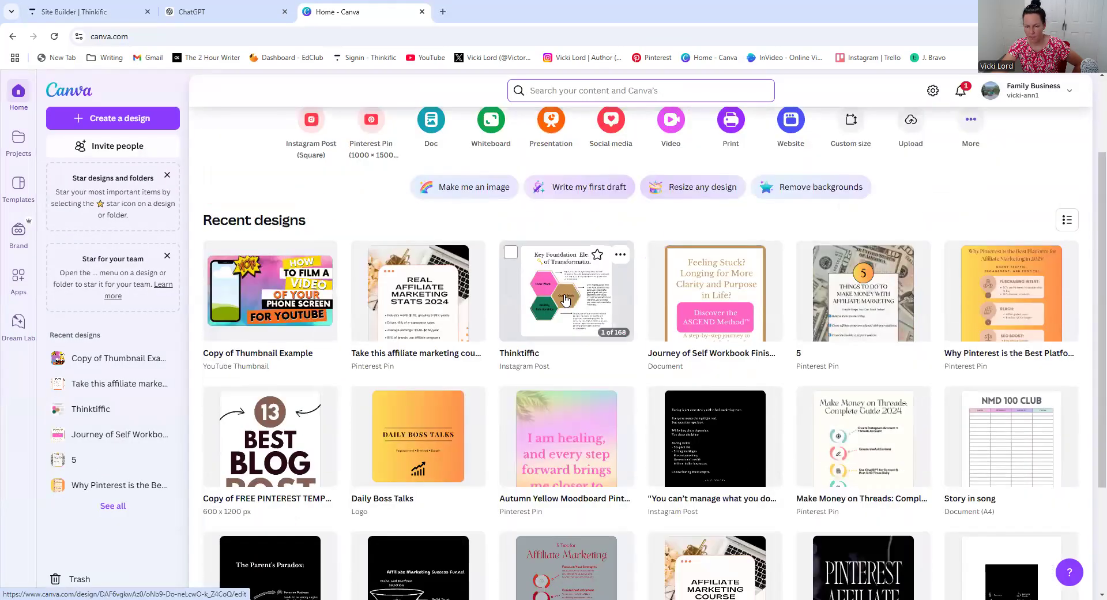
click(565, 300)
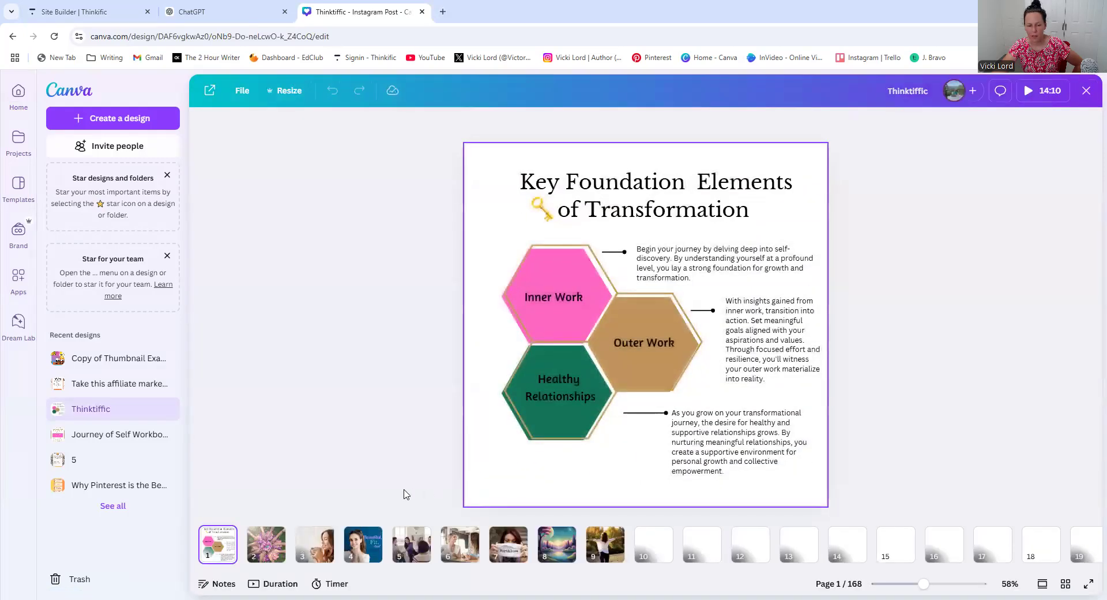
click(314, 543)
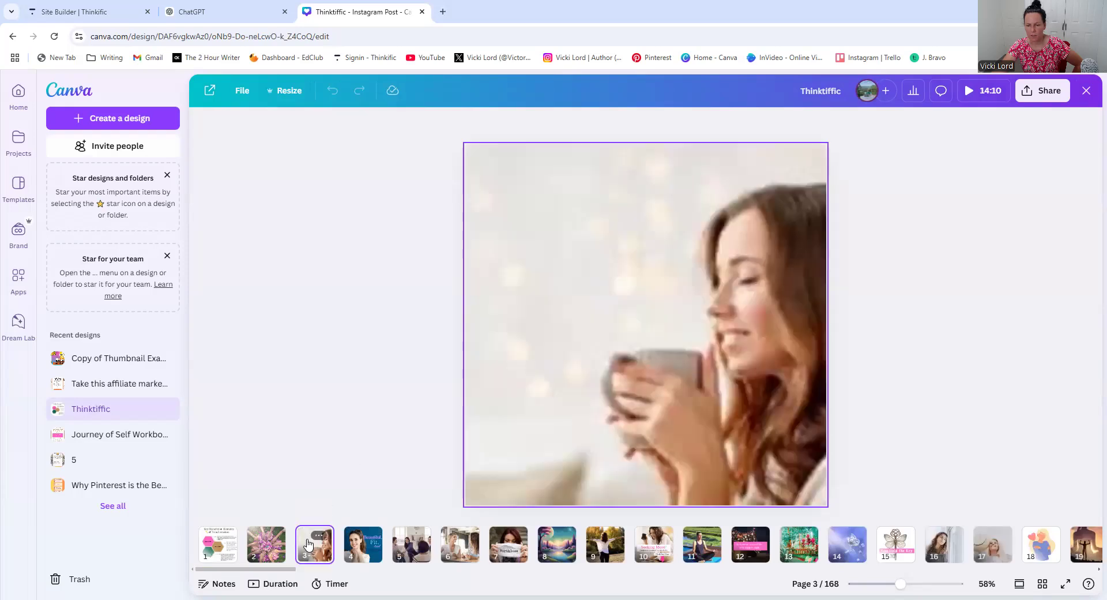
Step: Open the design's download settings and set the file type to JPG
click(1043, 93)
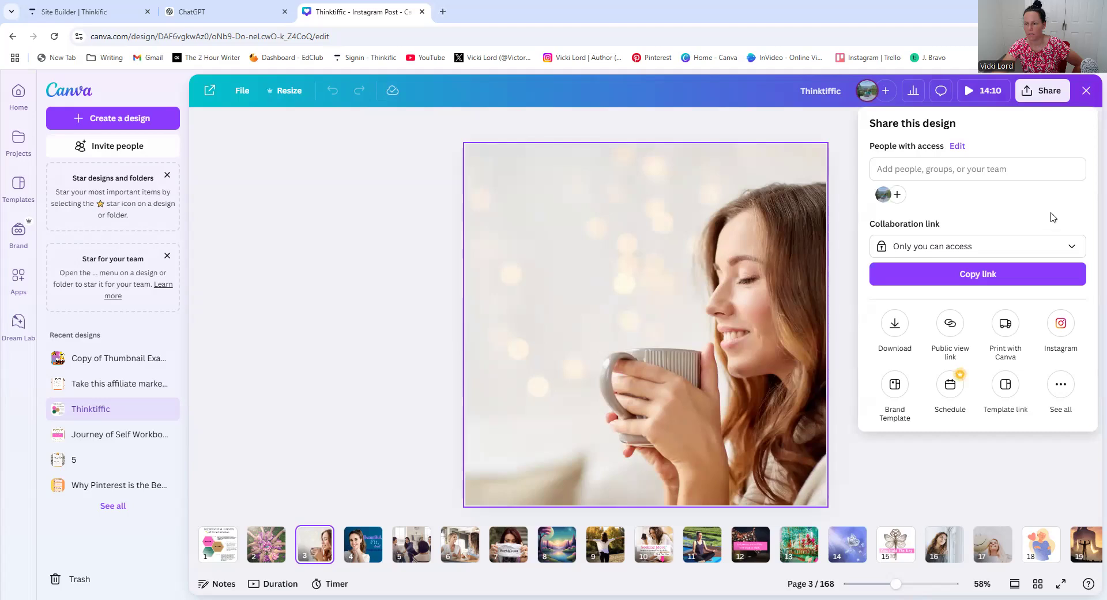
click(903, 332)
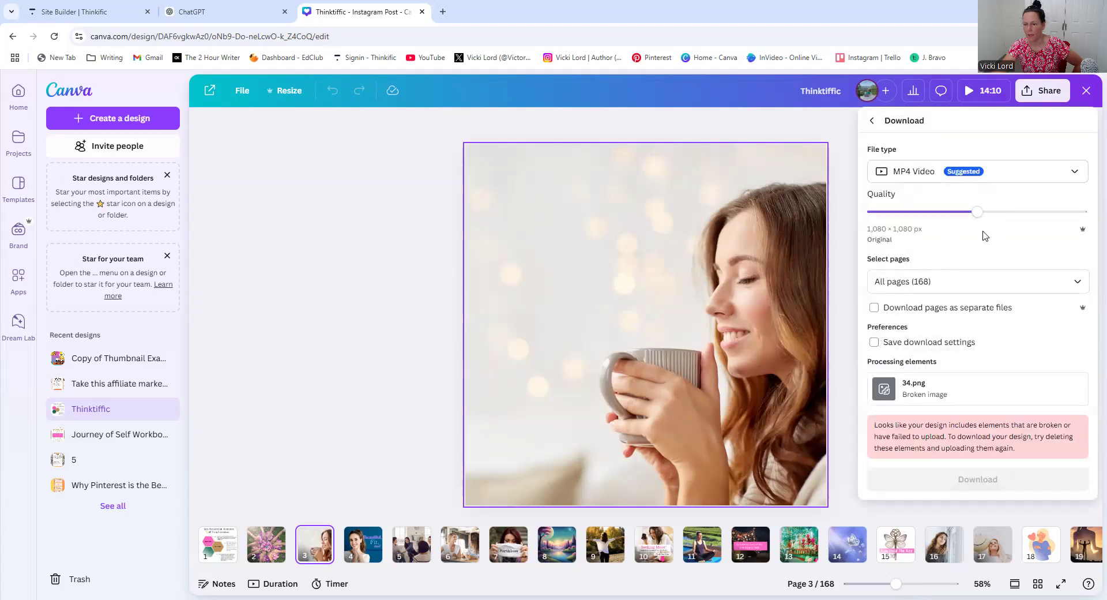
click(1072, 173)
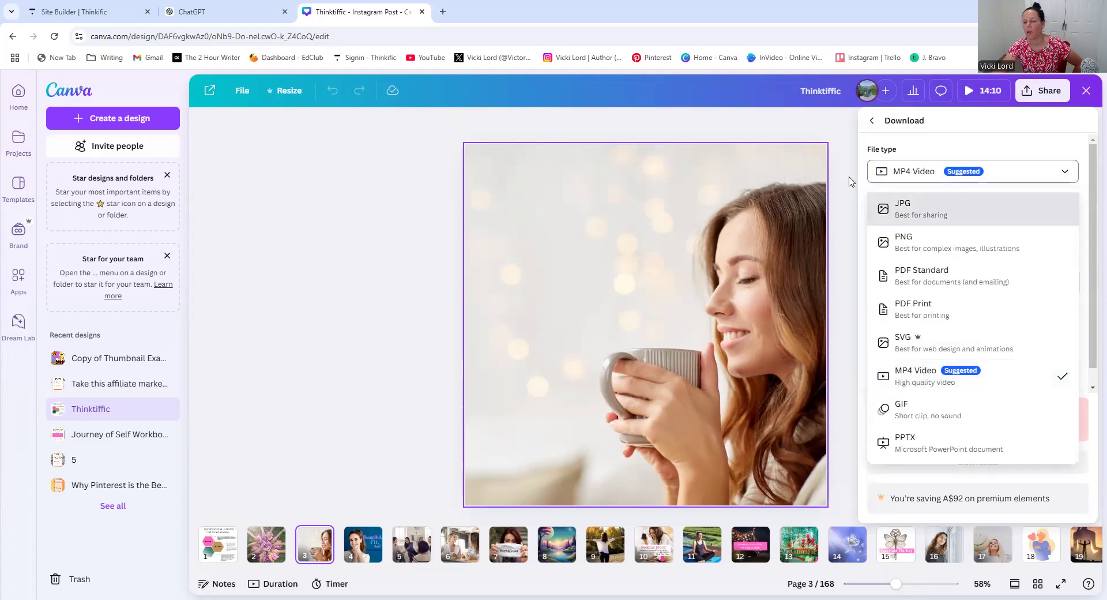
click(927, 212)
click(1064, 173)
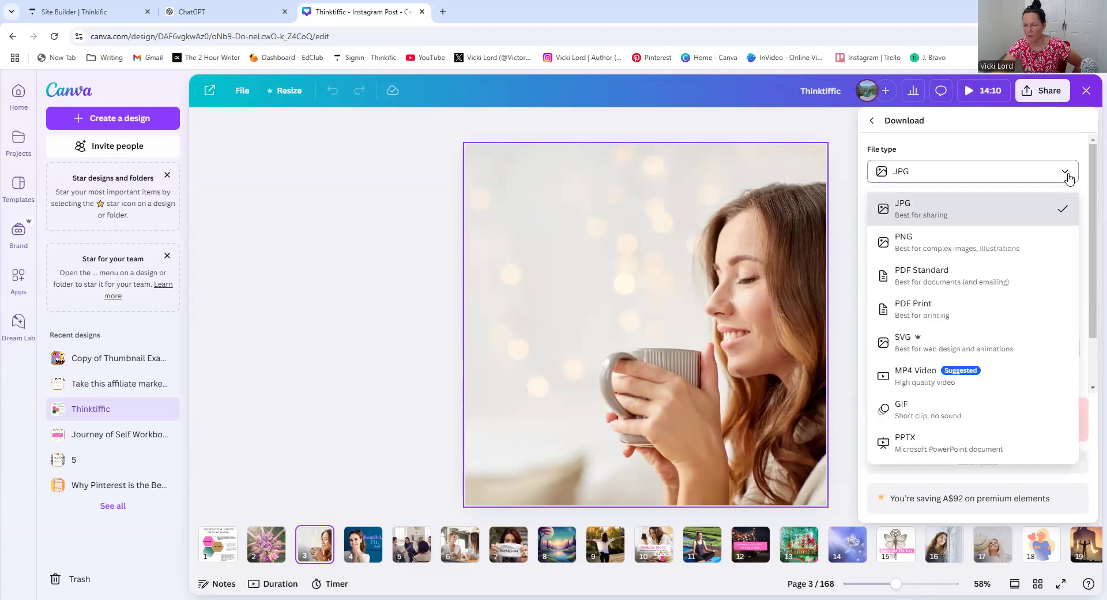
click(948, 209)
Step: Limit the export to page 3 only and download it
click(1060, 350)
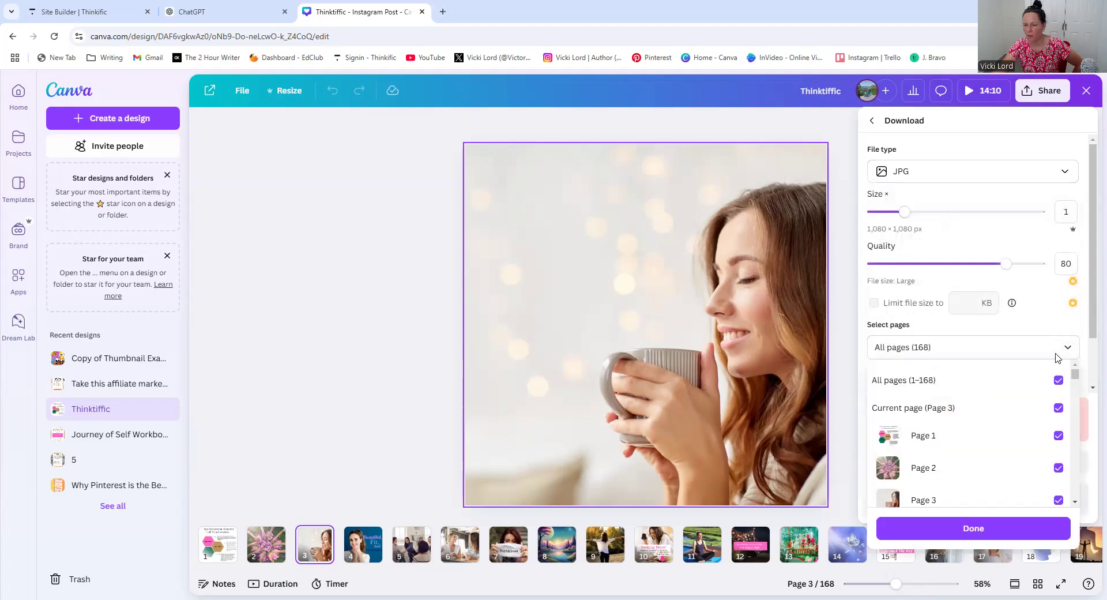
click(1059, 382)
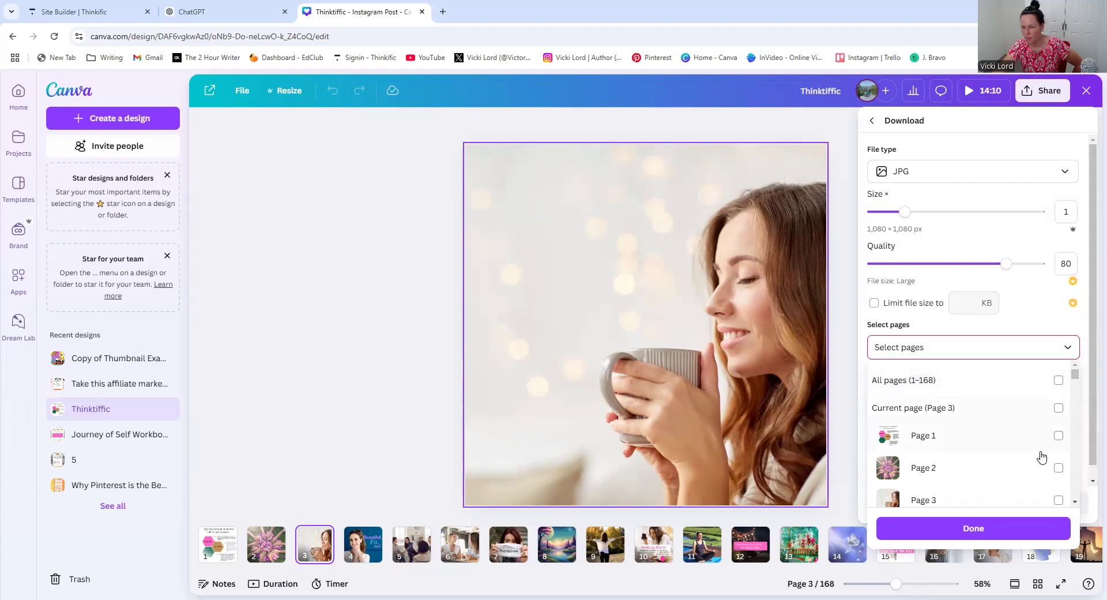
click(962, 500)
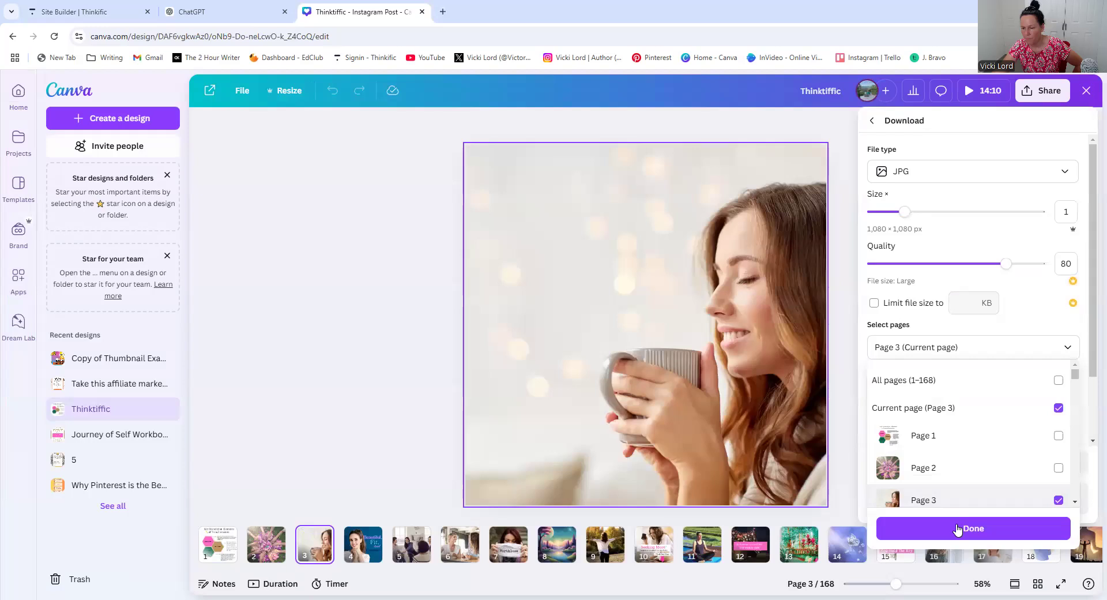
click(959, 528)
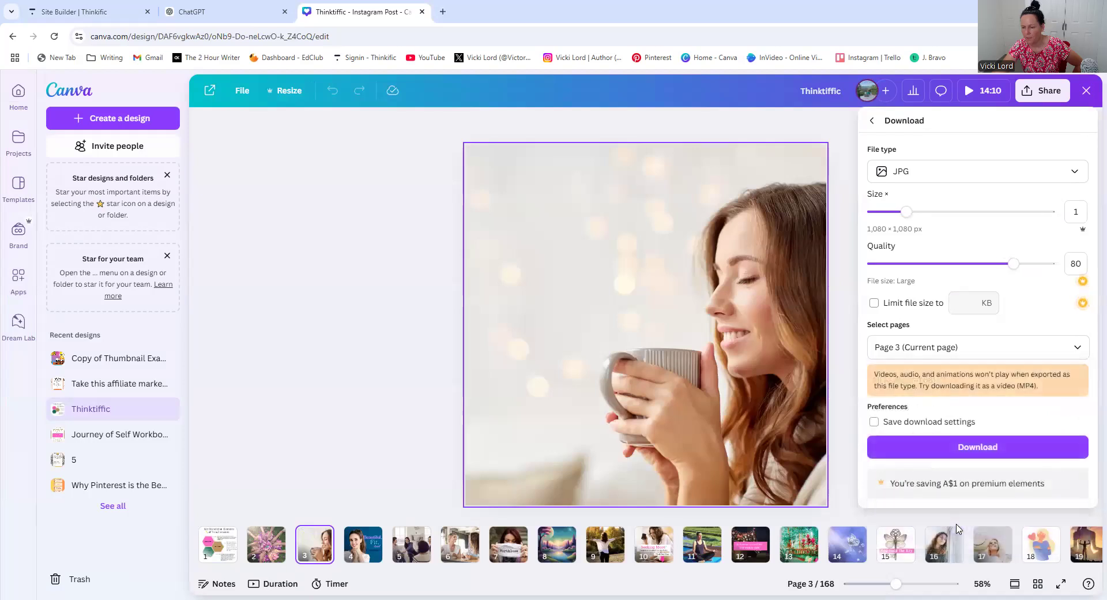
click(969, 447)
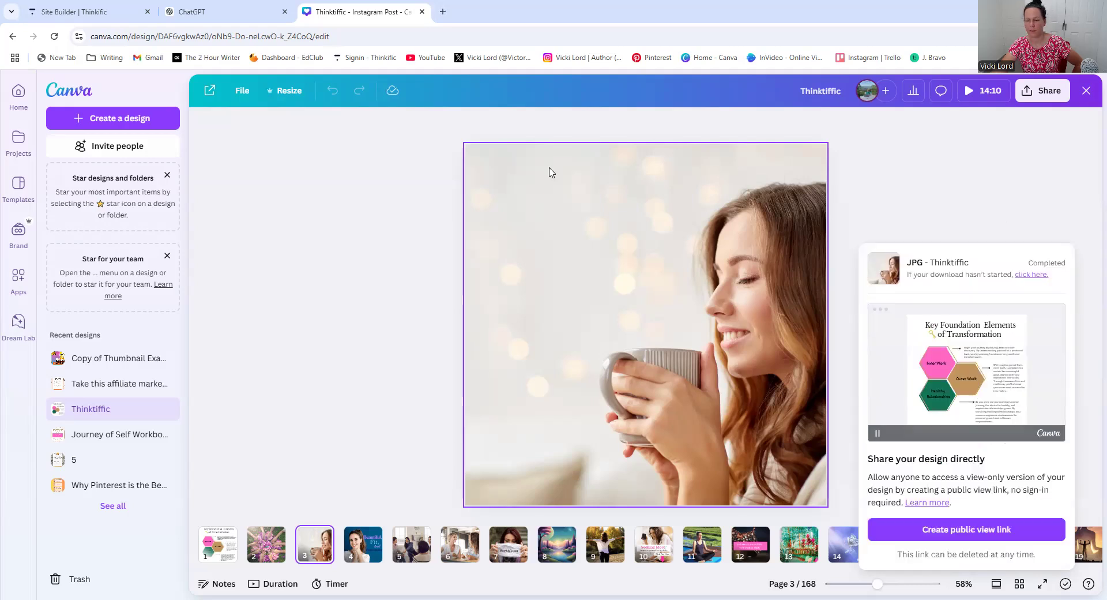
Step: Return to the Thinkific Site Builder and upload "Thinktiffic (3)" from Downloads as the image of the Image & text (with CTA) section
key(ctrl+Tab)
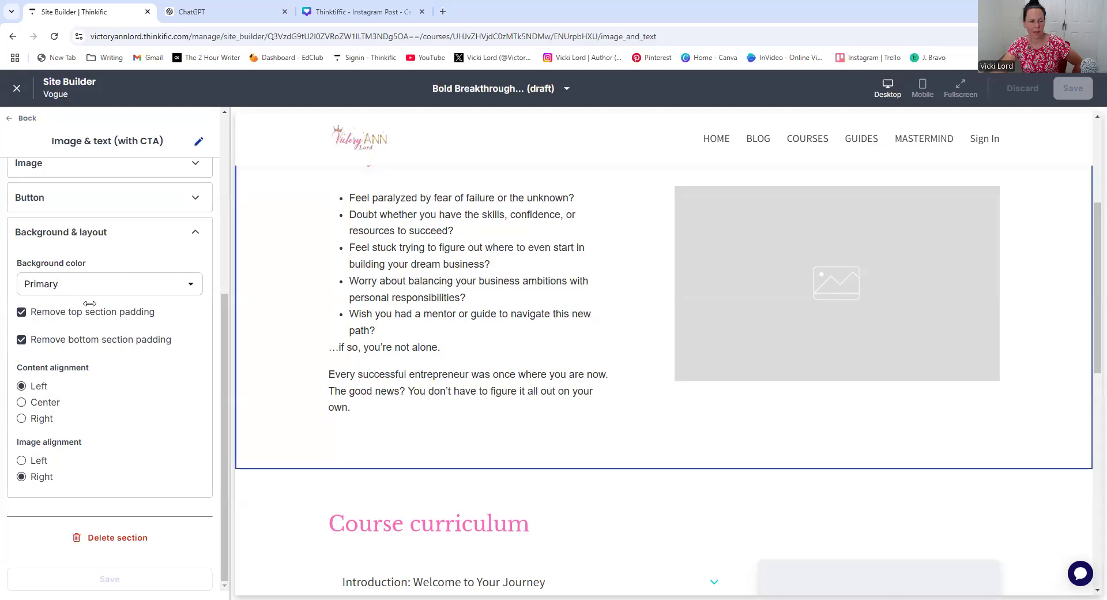
scroll(109, 337, up, 2)
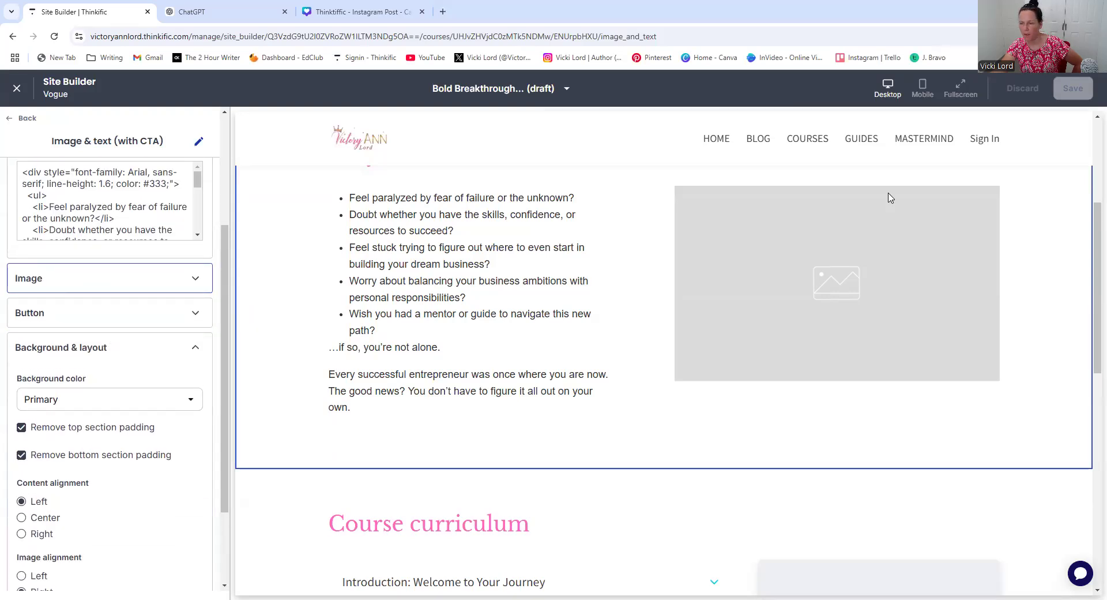
scroll(75, 290, down, 2)
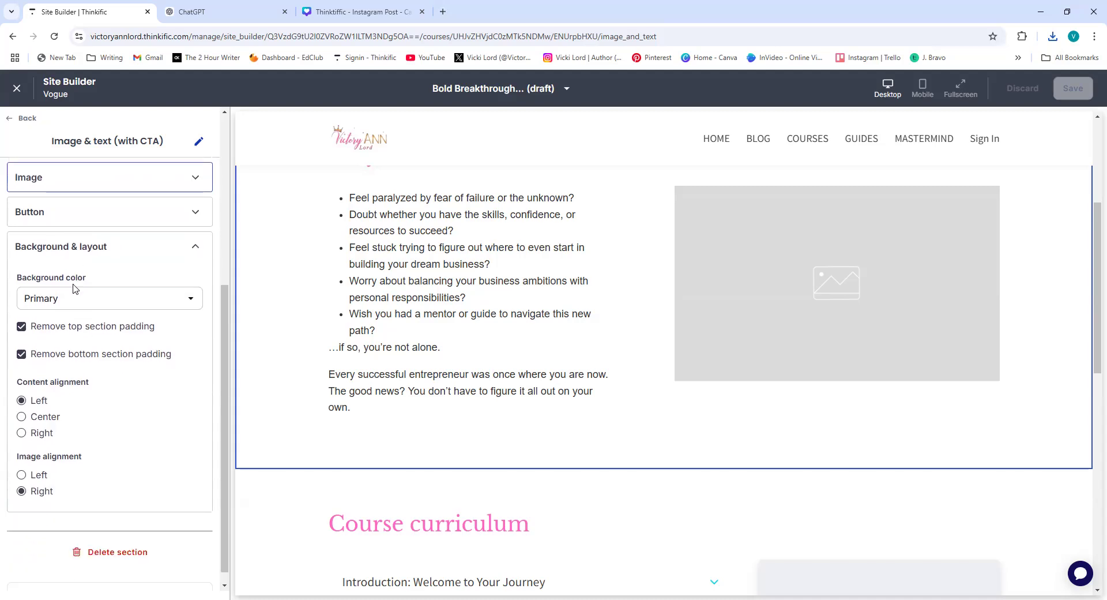
click(81, 175)
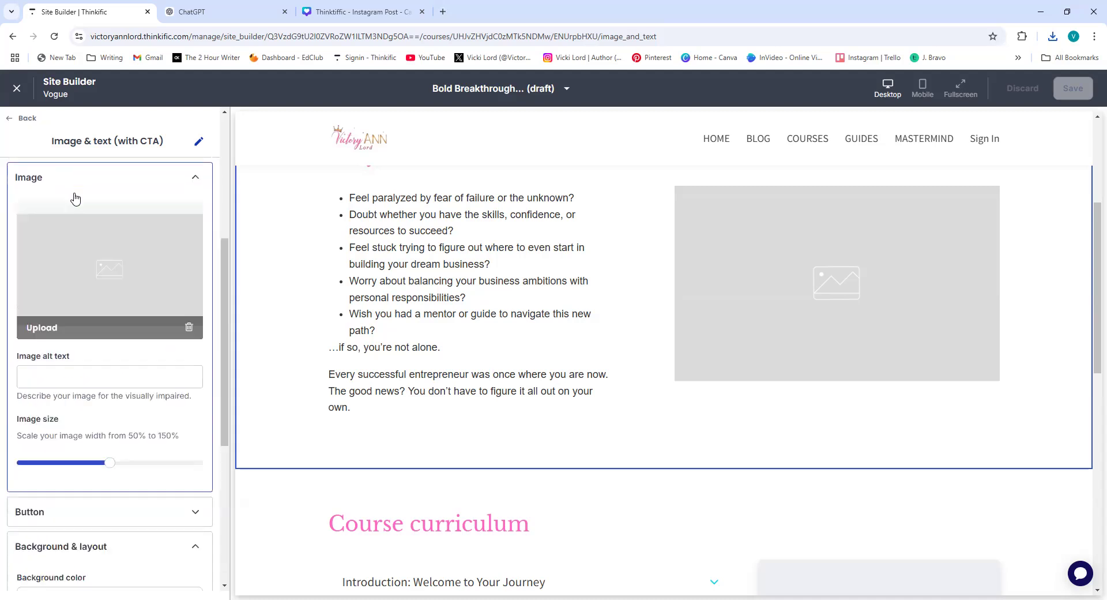
click(32, 327)
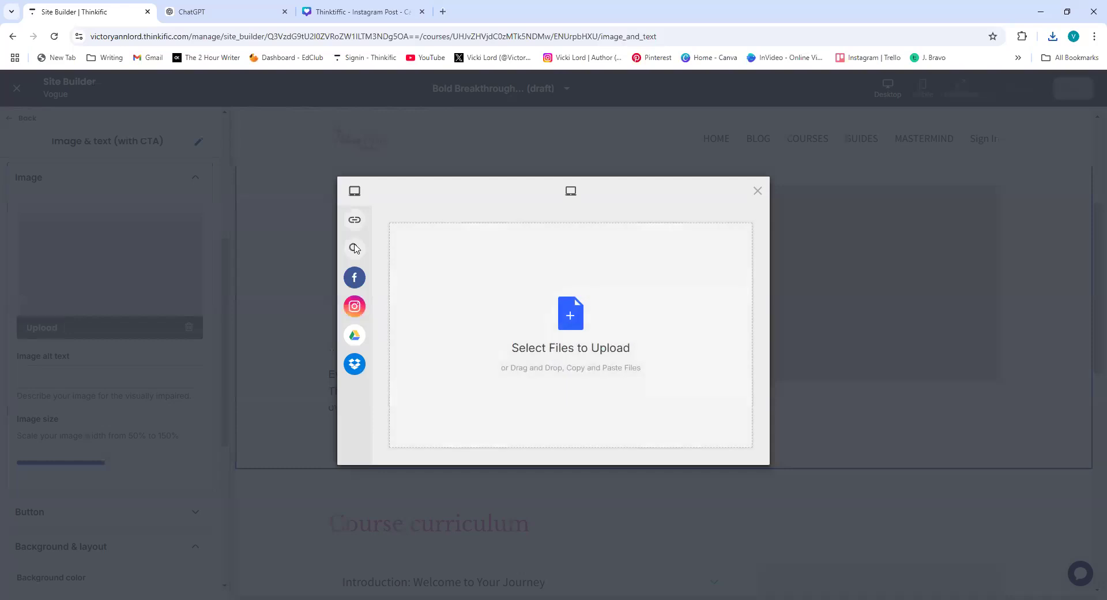
click(571, 323)
click(126, 95)
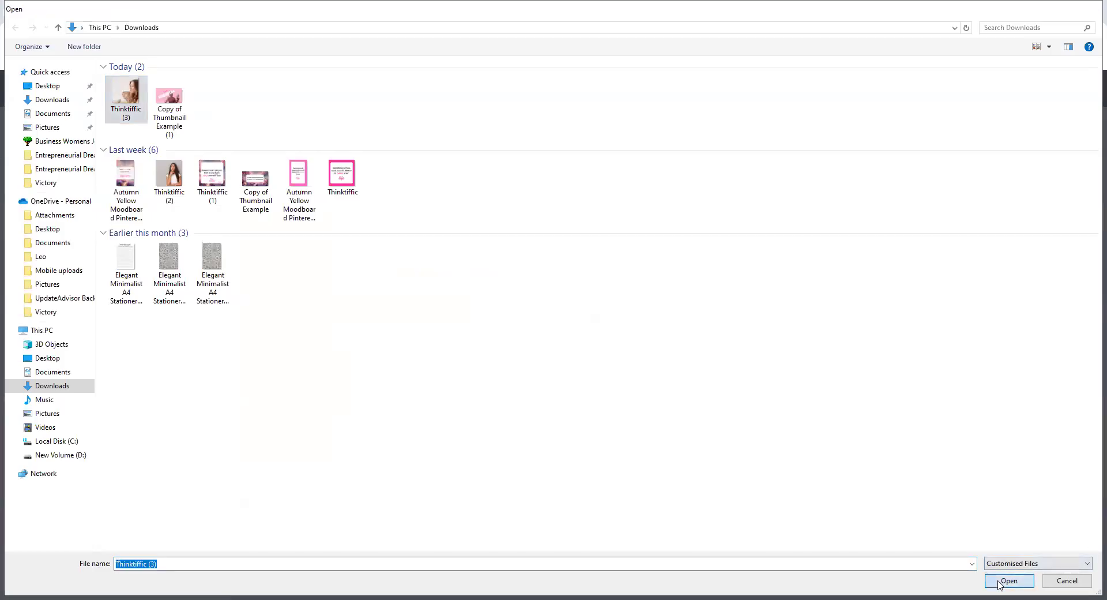
click(1009, 580)
click(719, 451)
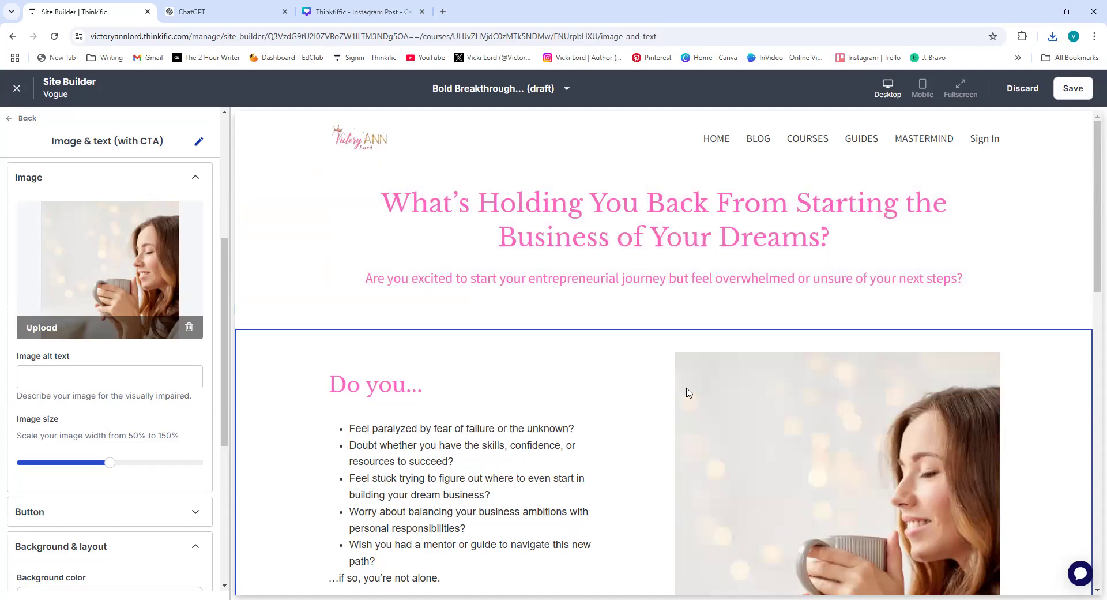
Step: Check the uploaded image in the page preview and save the page changes
scroll(687, 390, down, 3)
scroll(613, 383, up, 2)
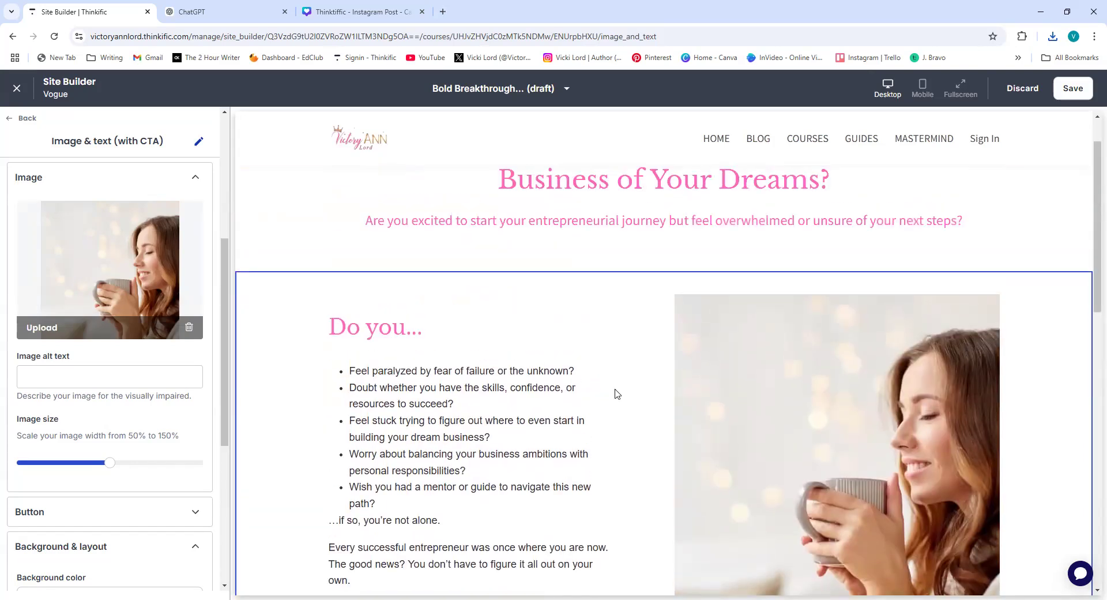
click(1071, 88)
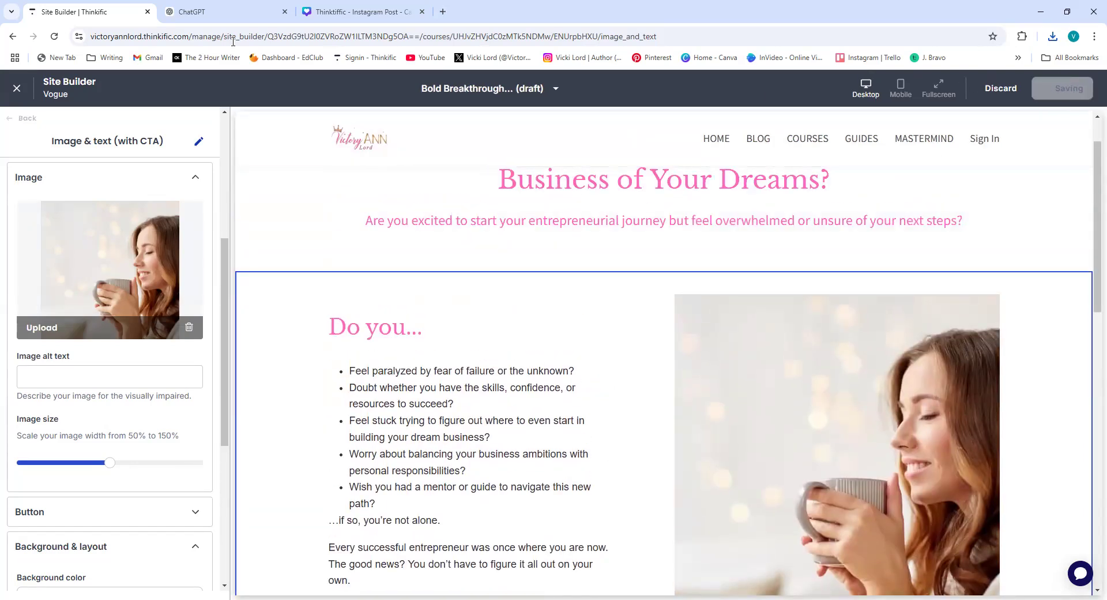
click(209, 12)
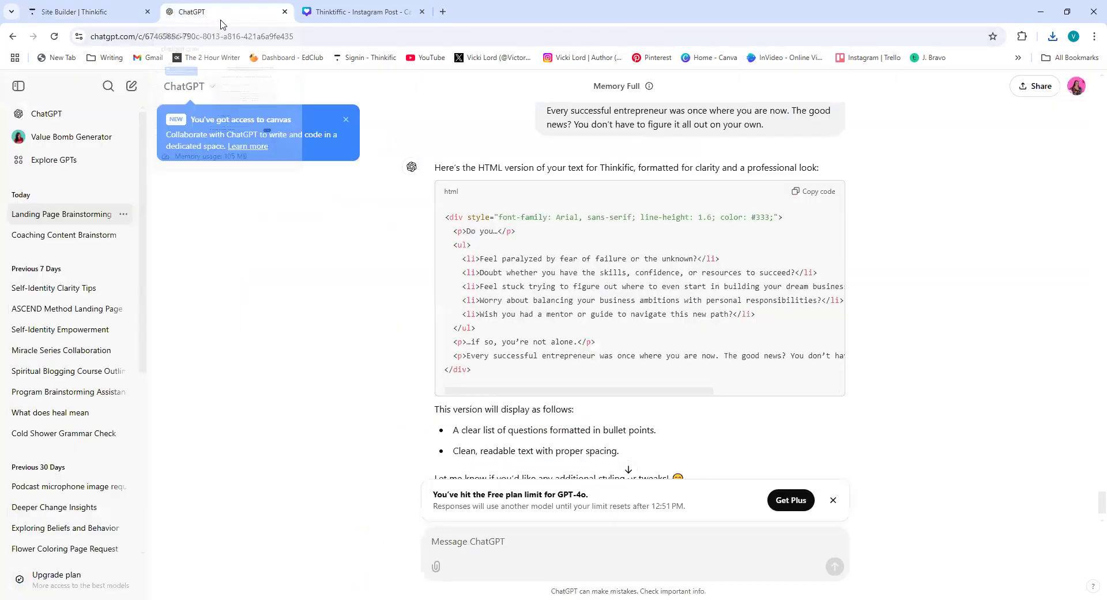
click(88, 8)
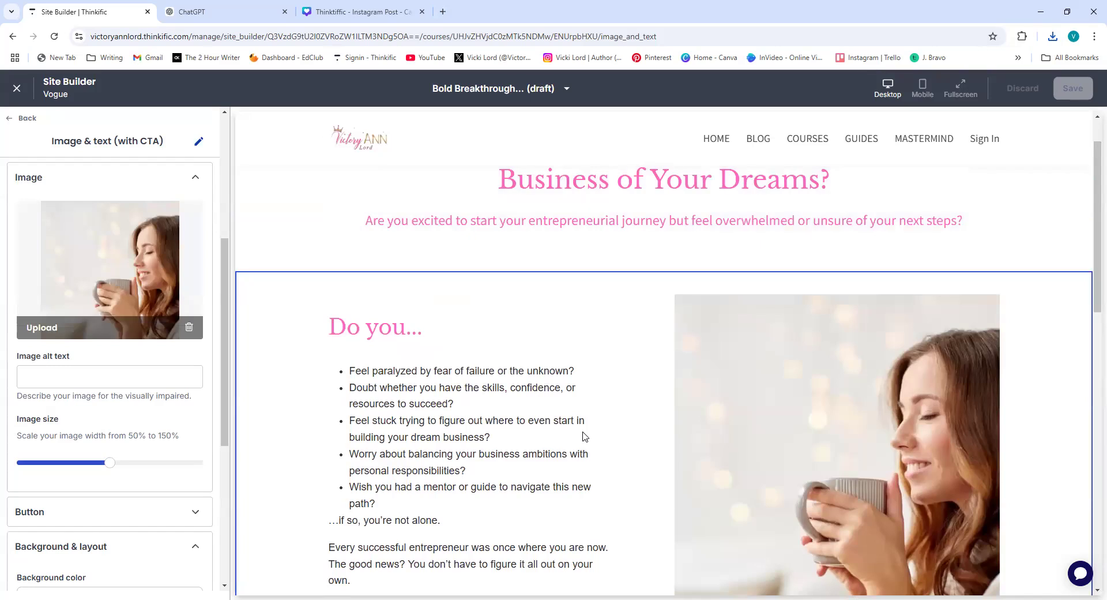
scroll(724, 372, up, 1)
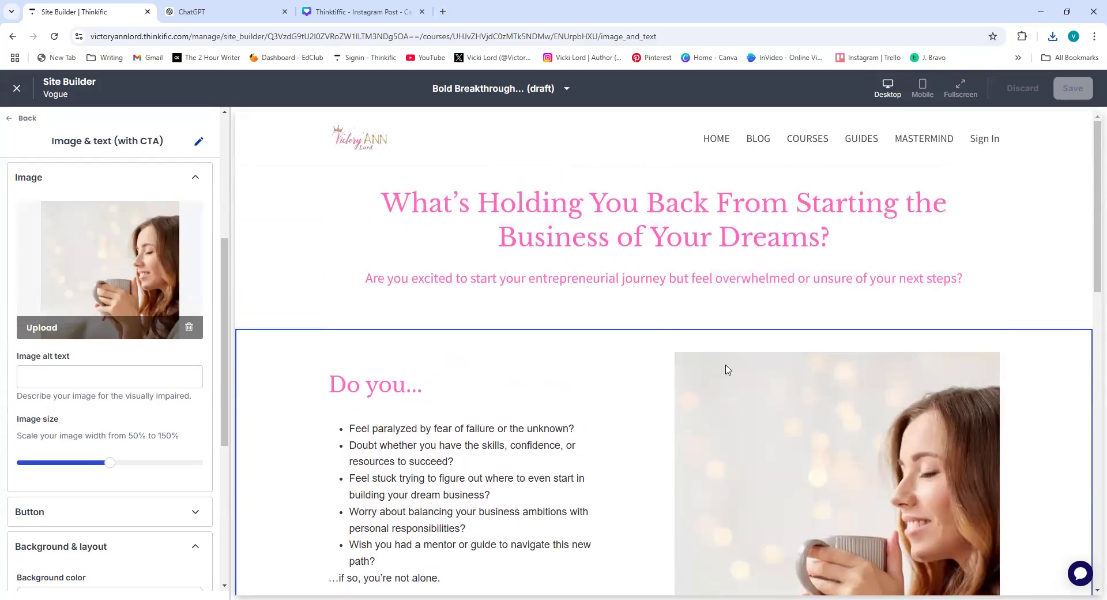
scroll(730, 372, down, 6)
scroll(730, 372, up, 4)
scroll(730, 372, up, 2)
Step: Go back to the page's section list and add a new Call to action section
click(23, 117)
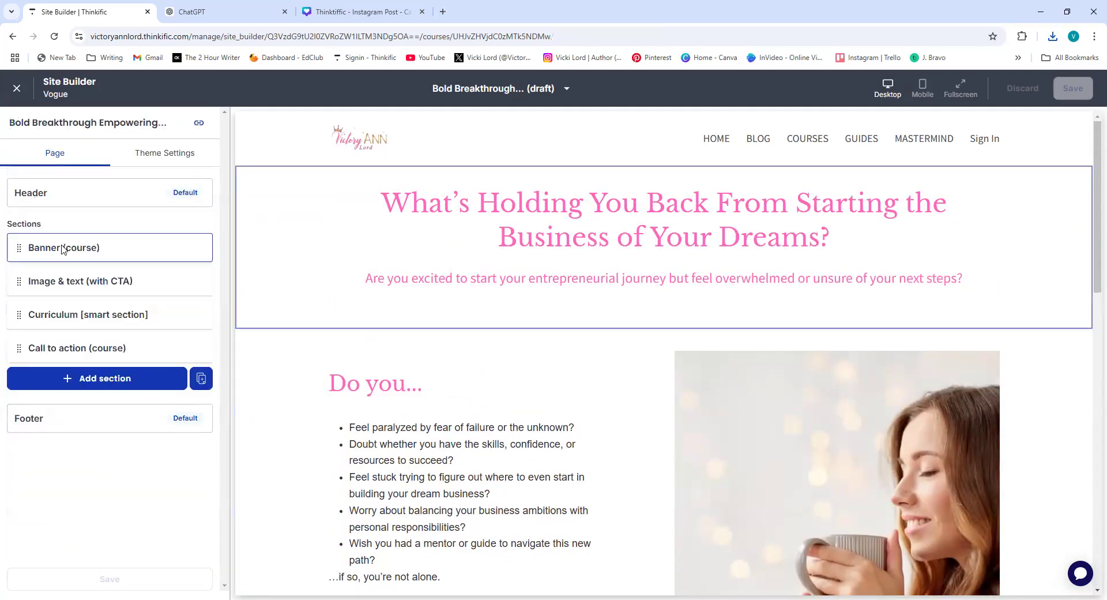
click(64, 376)
scroll(527, 388, down, 4)
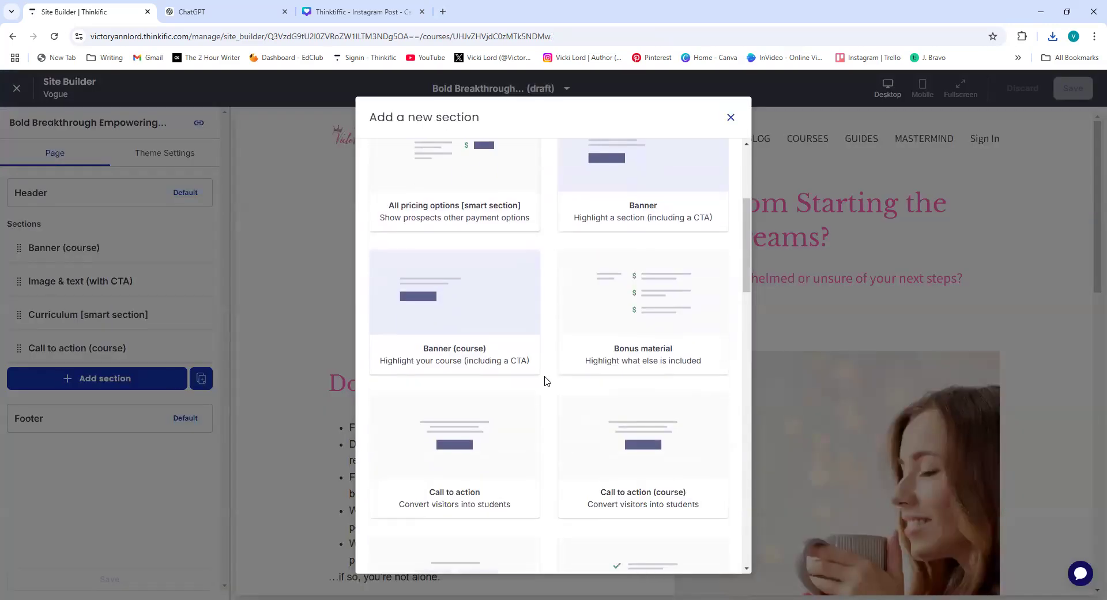
scroll(468, 438, down, 2)
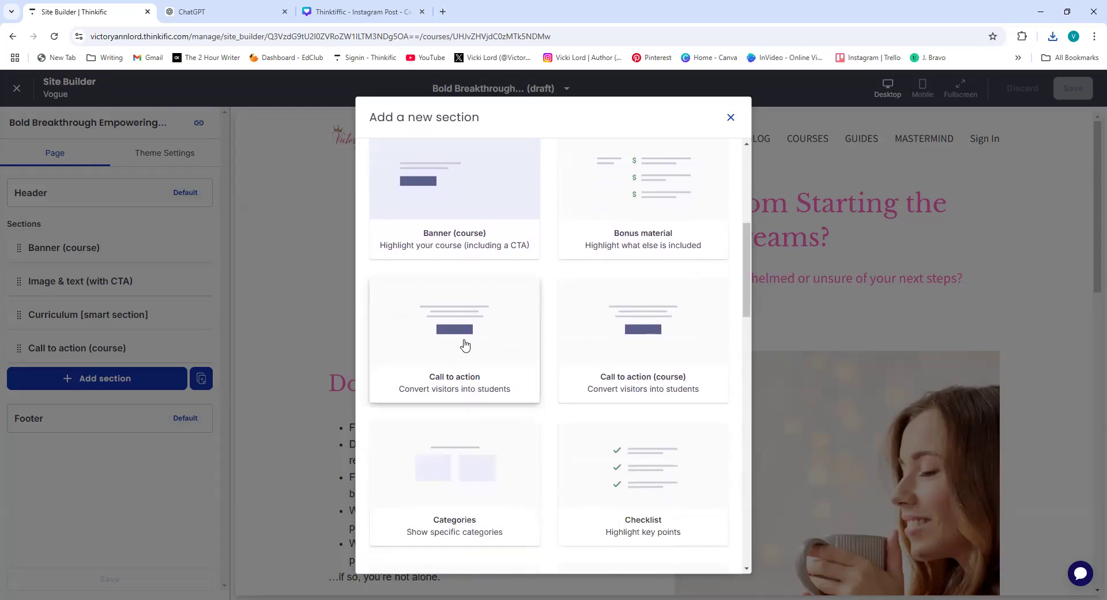
click(465, 342)
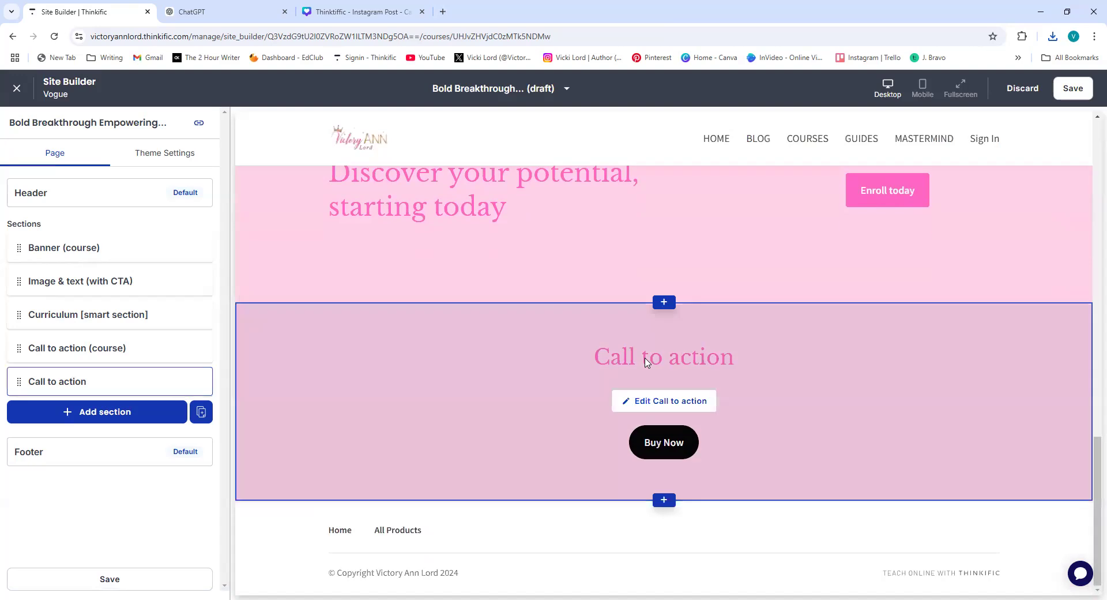
Step: Move the new Call to action section directly below the Image & text (with CTA) section
drag(15, 382, 23, 316)
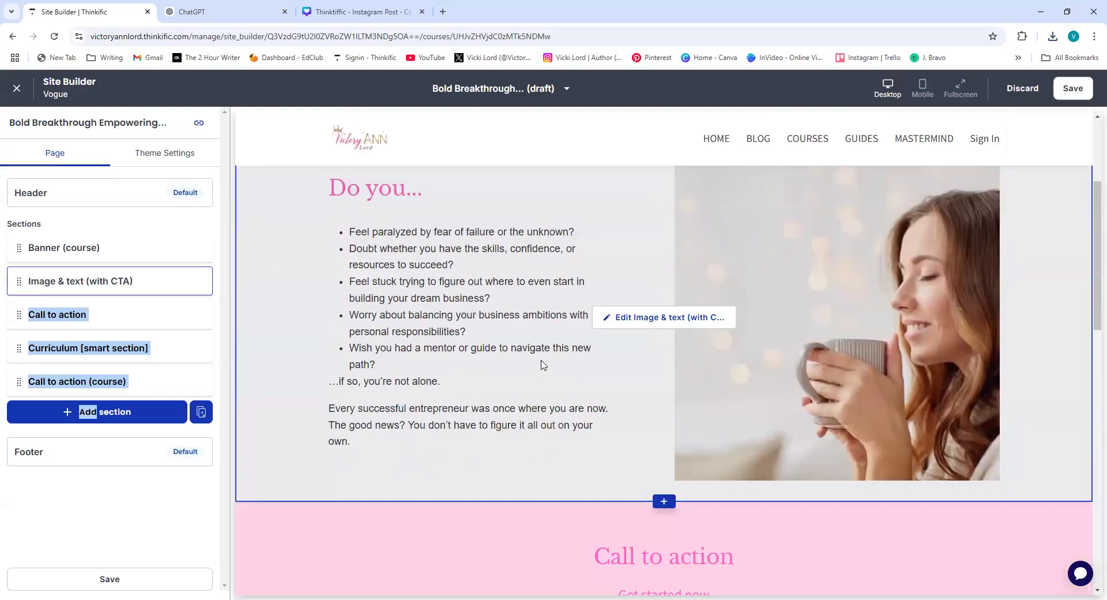
scroll(671, 468, up, 6)
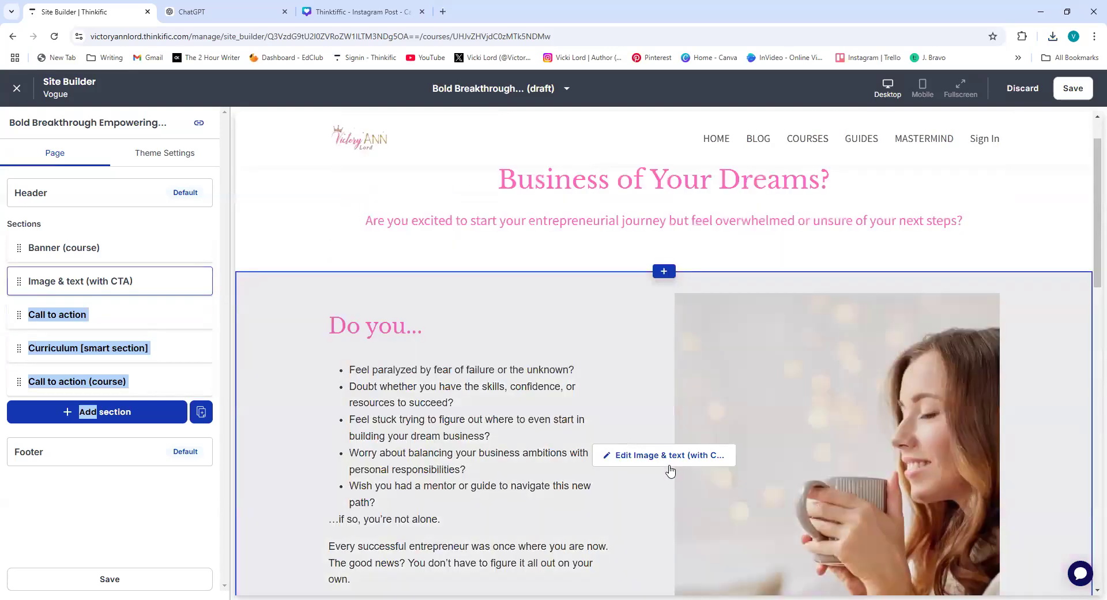
scroll(468, 374, up, 1)
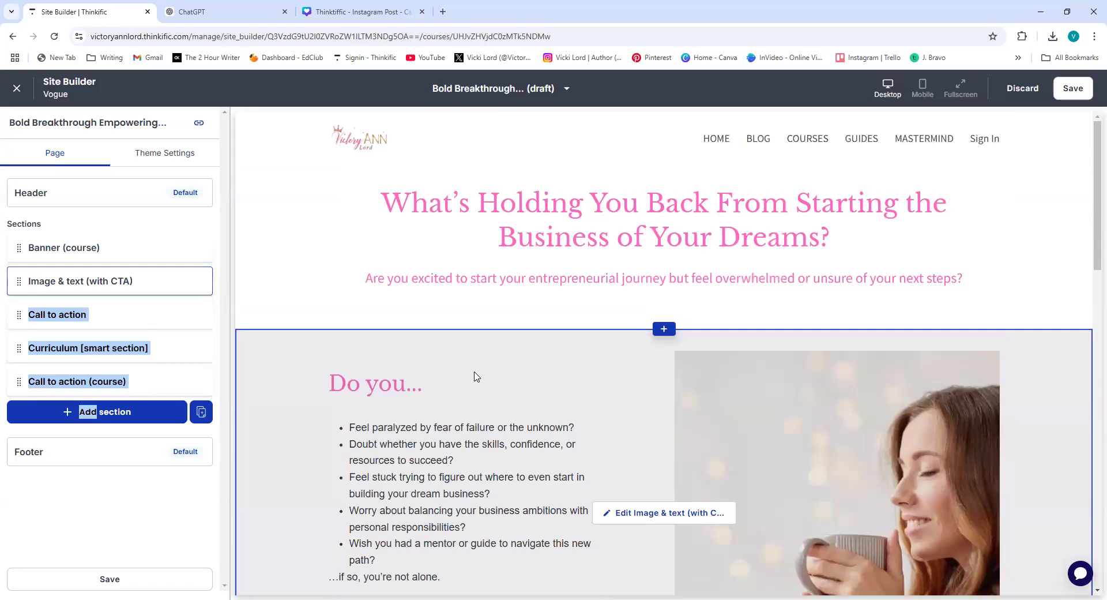
Step: Switch to ChatGPT and copy the heading "Have You Ever Wondered...🤔" from the landing page draft for new entrepreneurs
click(206, 11)
scroll(669, 434, up, 15)
scroll(676, 432, up, 6)
scroll(670, 426, up, 10)
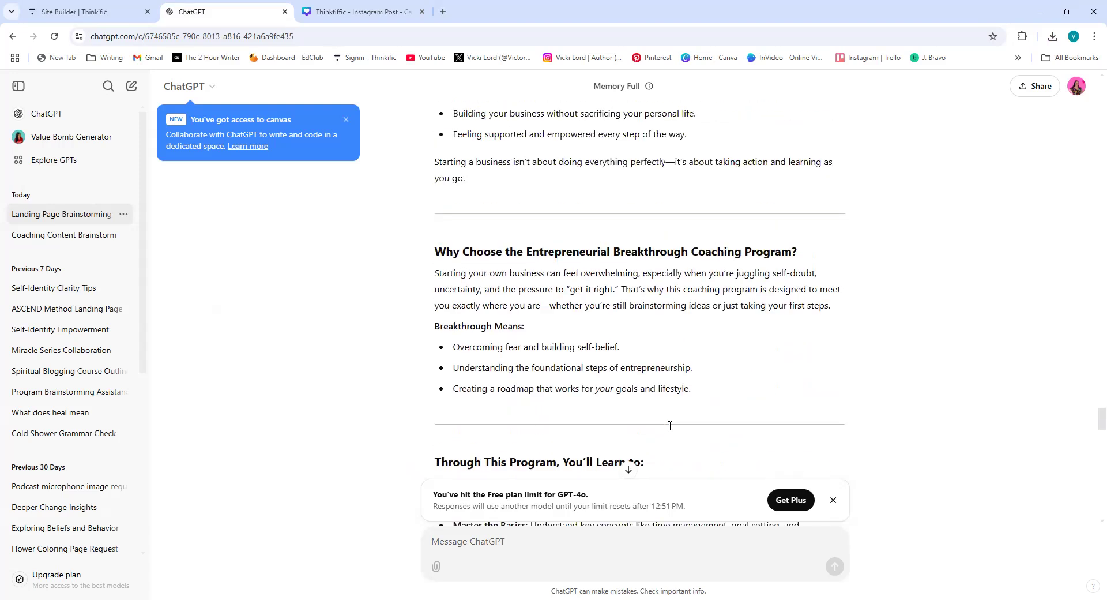
scroll(671, 425, up, 5)
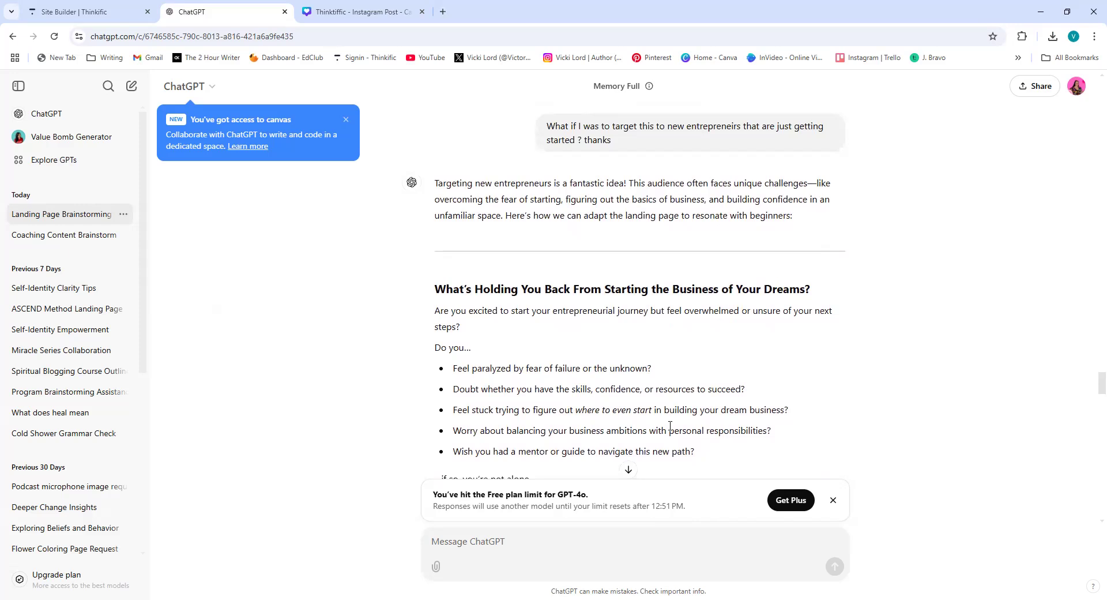
scroll(670, 425, down, 3)
scroll(578, 306, down, 2)
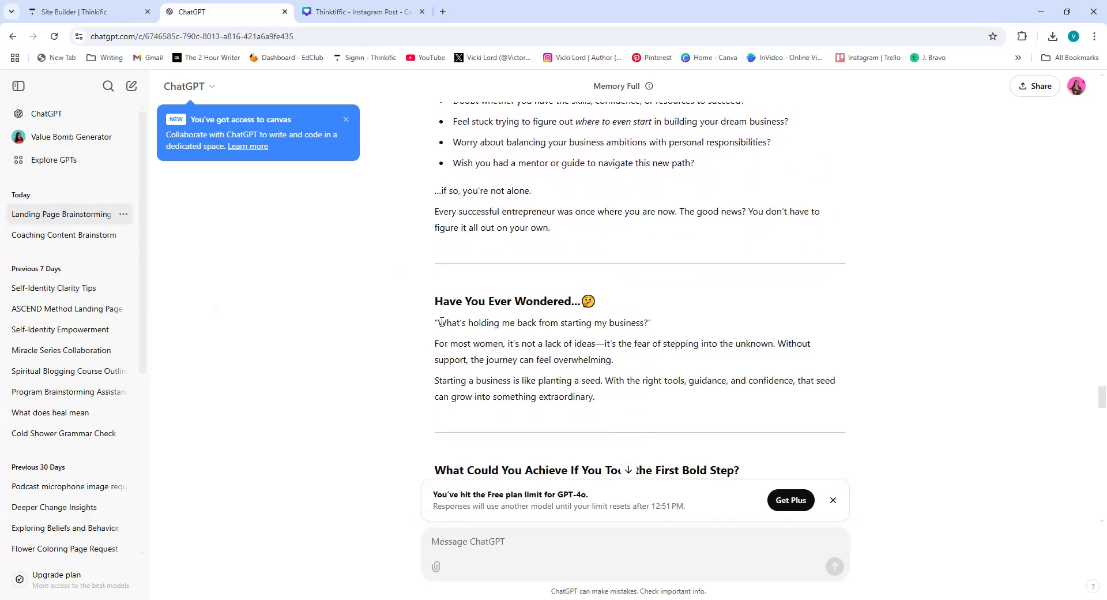
drag(437, 300, 571, 382)
click(474, 295)
mouse_move(433, 302)
mouse_down()
mouse_move(607, 306)
mouse_move(433, 301)
mouse_up()
click(607, 306)
right_click(455, 309)
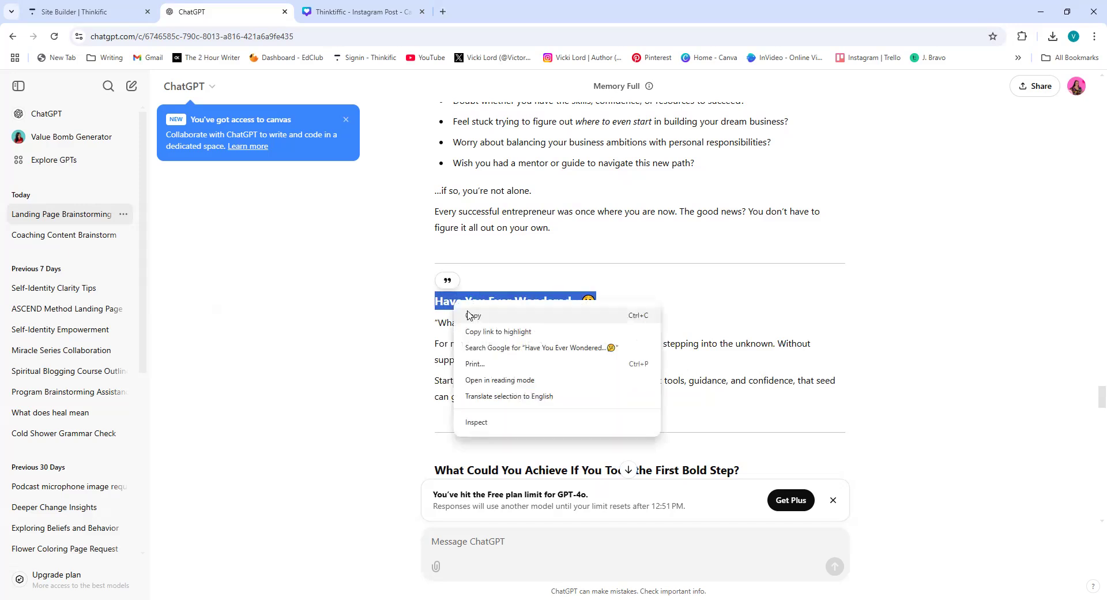
click(469, 315)
Step: Return to the Thinkific Site Builder and replace the new Call to action section's heading with "Have You Ever Wondered...🤔"
click(86, 12)
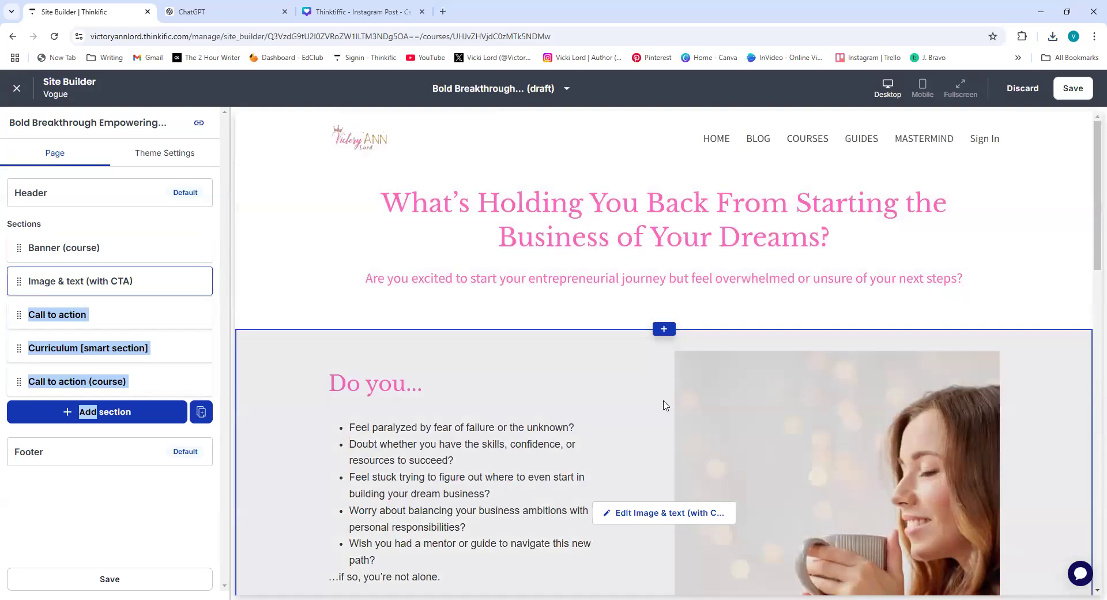
scroll(666, 406, down, 7)
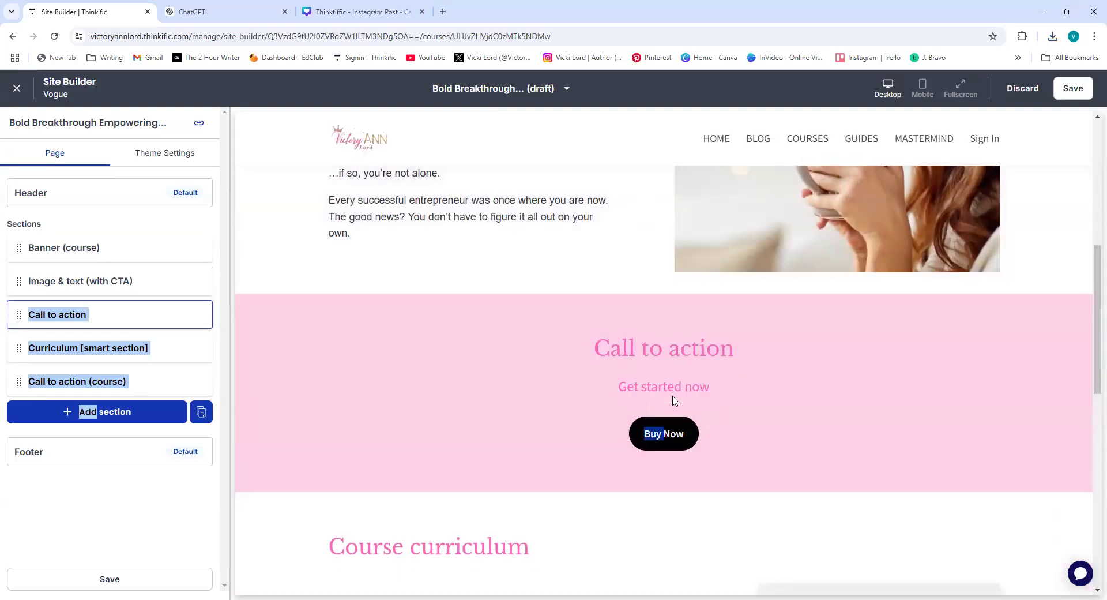
click(675, 400)
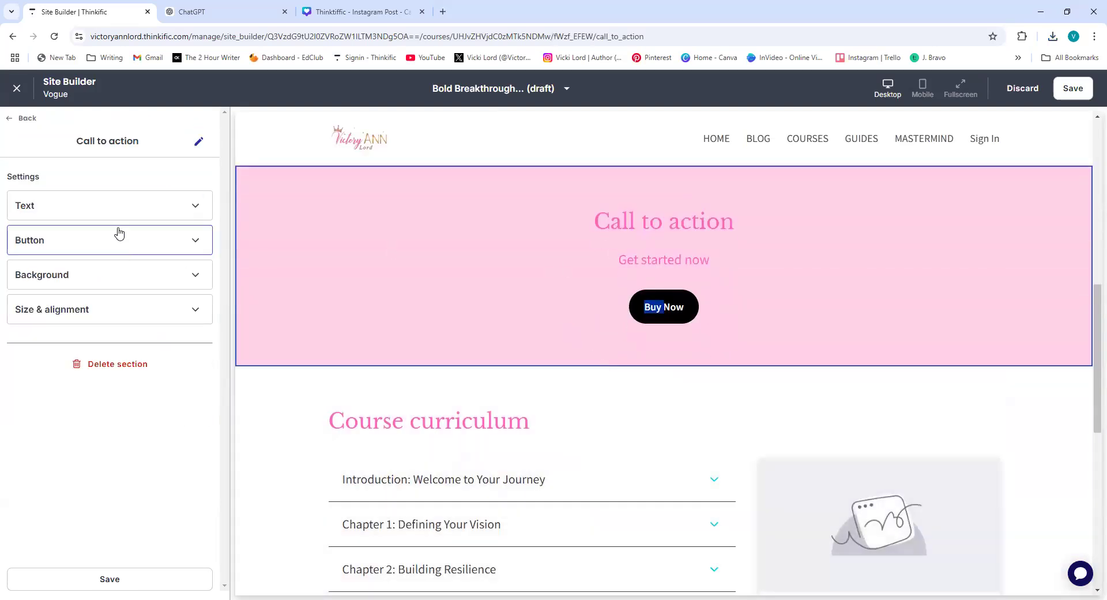
click(101, 210)
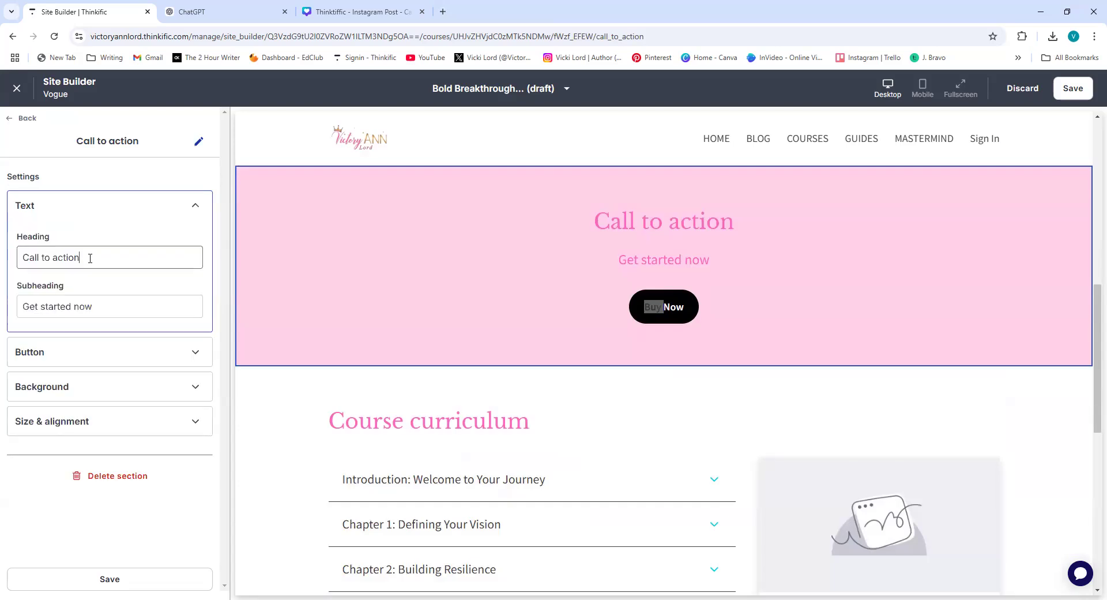
key(BackSpace)
key(BackSpace)
key(BackSpace)
key(BackSpace)
key(BackSpace)
key(BackSpace)
key(BackSpace)
key(BackSpace)
key(BackSpace)
key(BackSpace)
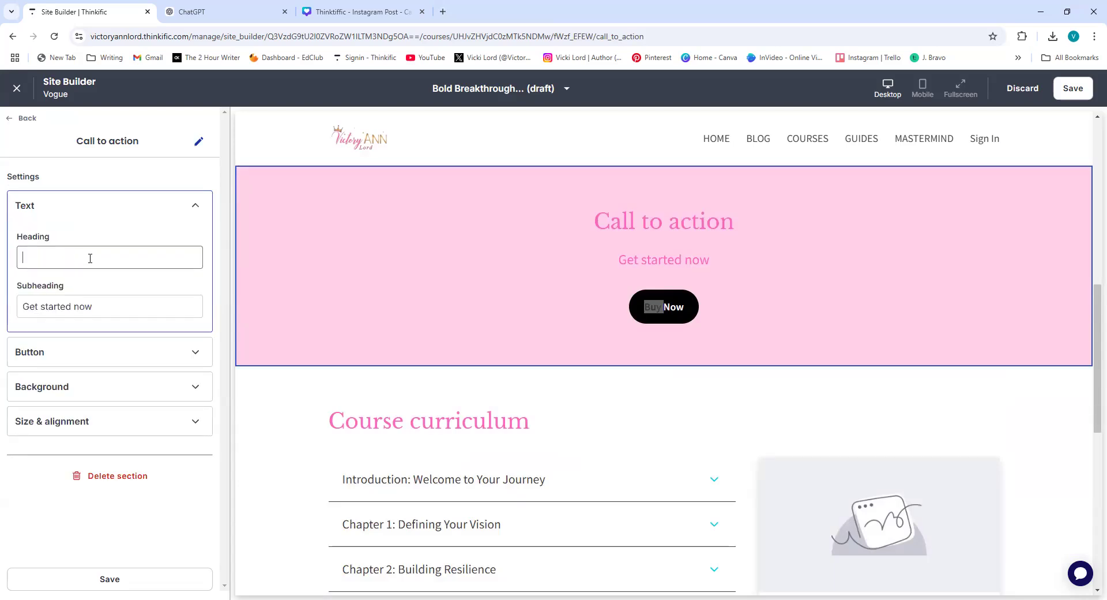
key(ctrl+v)
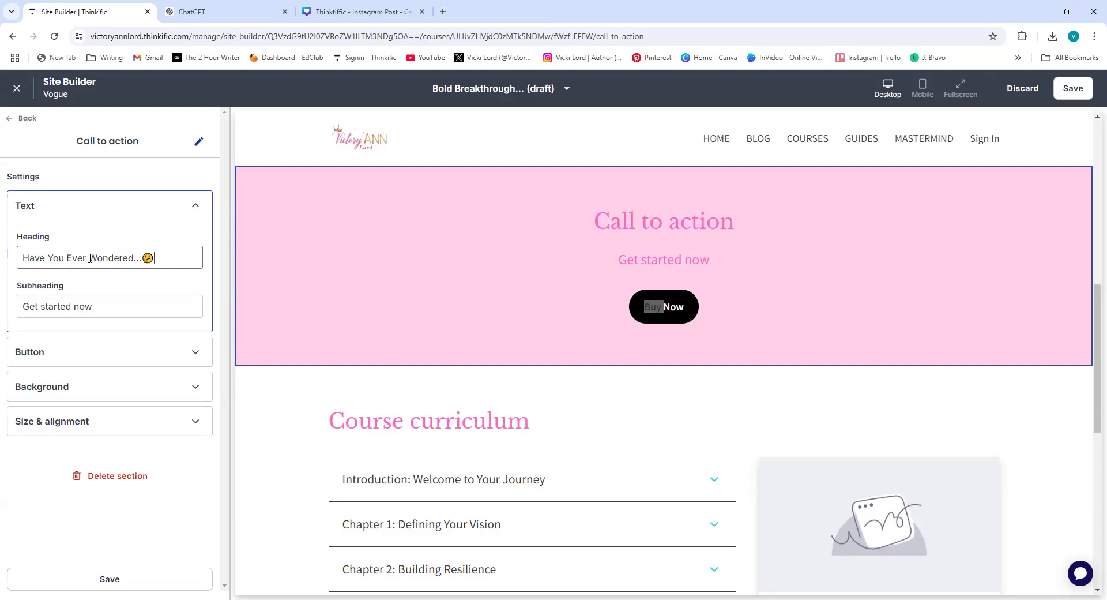
Step: Copy the draft text in ChatGPT from "What's holding me back from starting my business?" through "grow into something extraordinary."
click(242, 10)
drag(433, 323, 618, 398)
right_click(564, 361)
click(588, 372)
Step: Back in the Site Builder, replace the Call to action section's subheading with the copied text about what holds women back
click(69, 11)
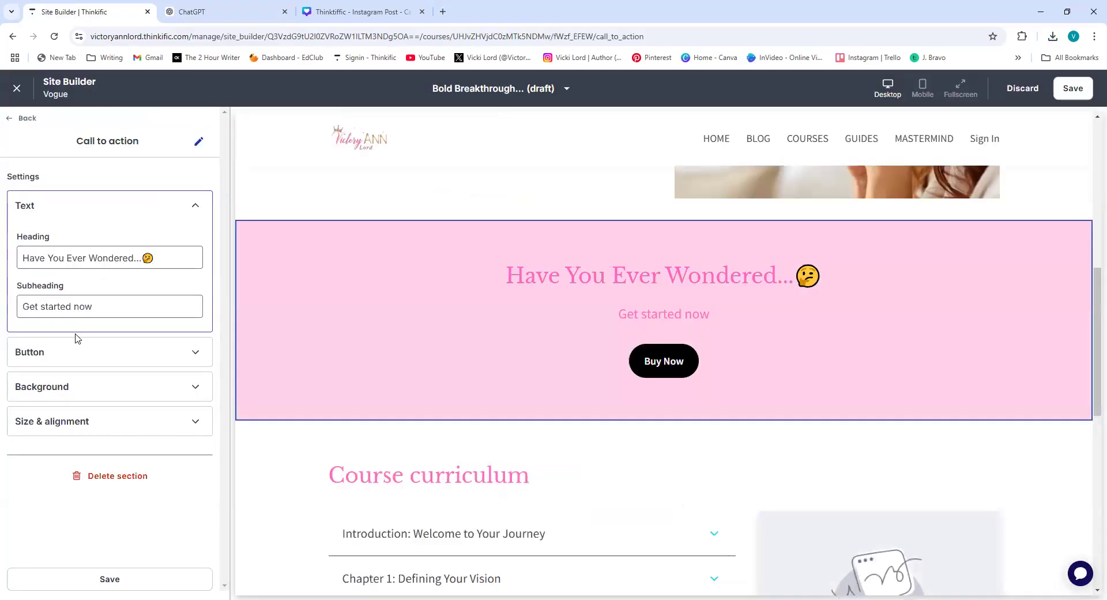
drag(66, 307, 30, 311)
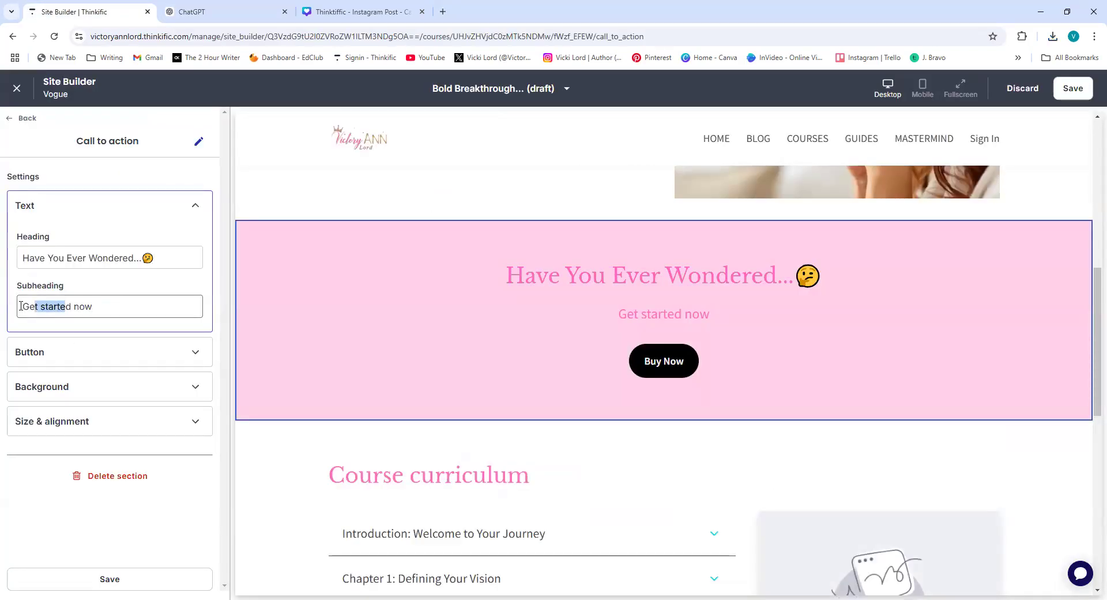
key(ctrl+x)
key(Home)
key(ctrl+v)
key(End)
key(BackSpace)
key(BackSpace)
key(BackSpace)
key(BackSpace)
key(BackSpace)
key(BackSpace)
key(BackSpace)
key(BackSpace)
key(BackSpace)
key(BackSpace)
key(BackSpace)
key(BackSpace)
key(BackSpace)
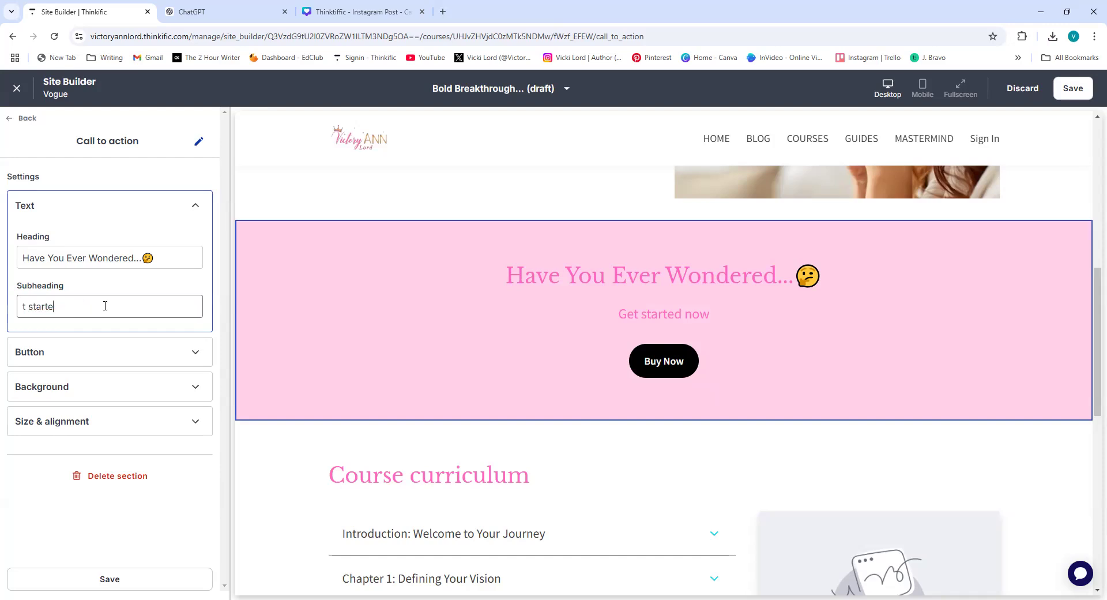
key(ctrl+v)
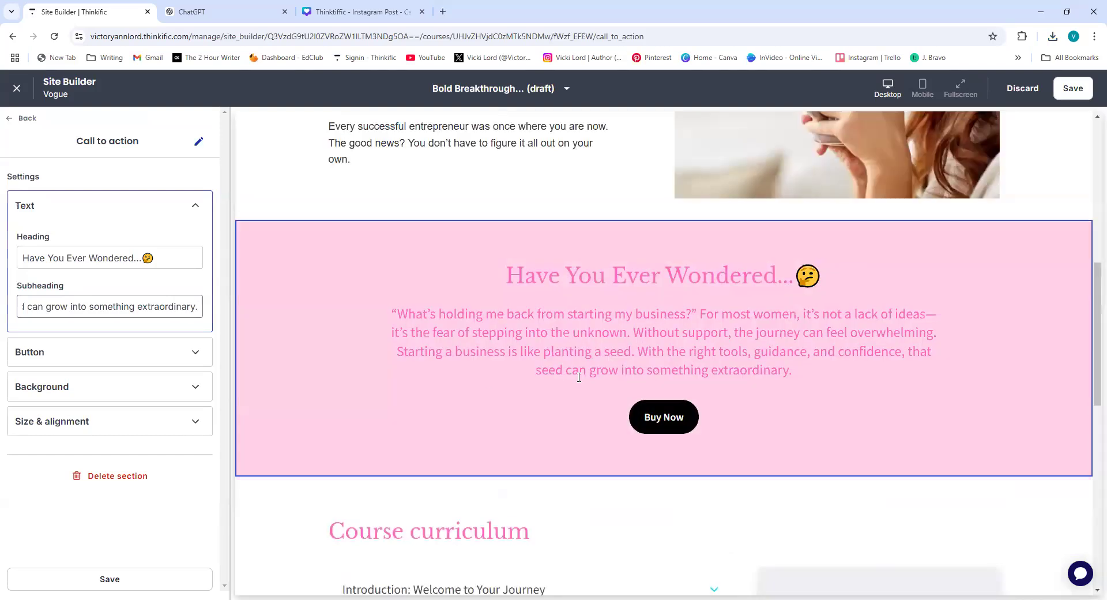
Step: Change the Call to action section's button style to Secondary
click(77, 364)
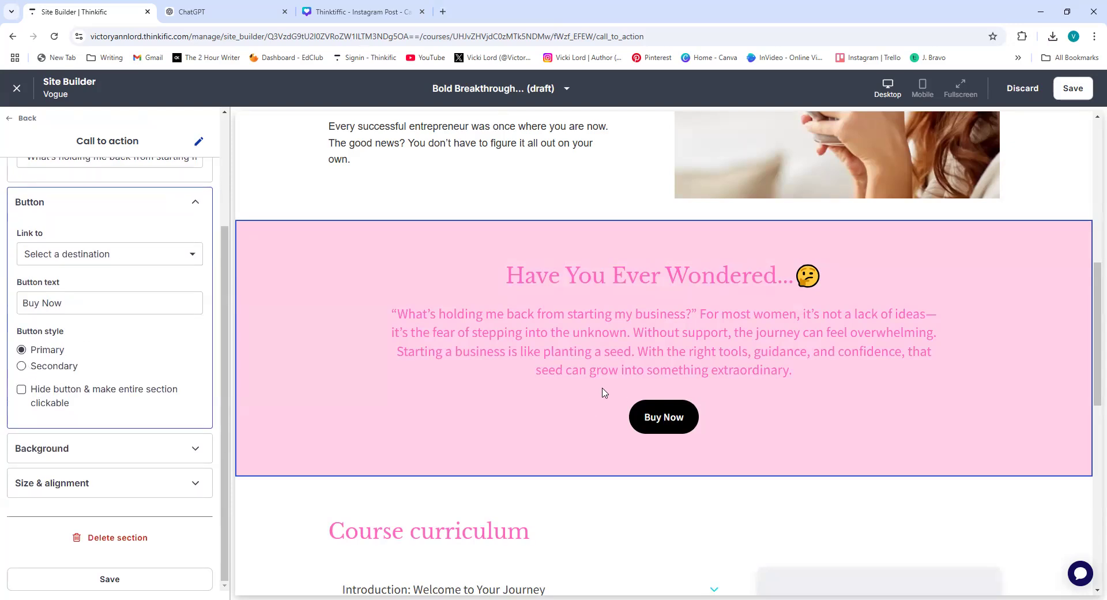
click(22, 368)
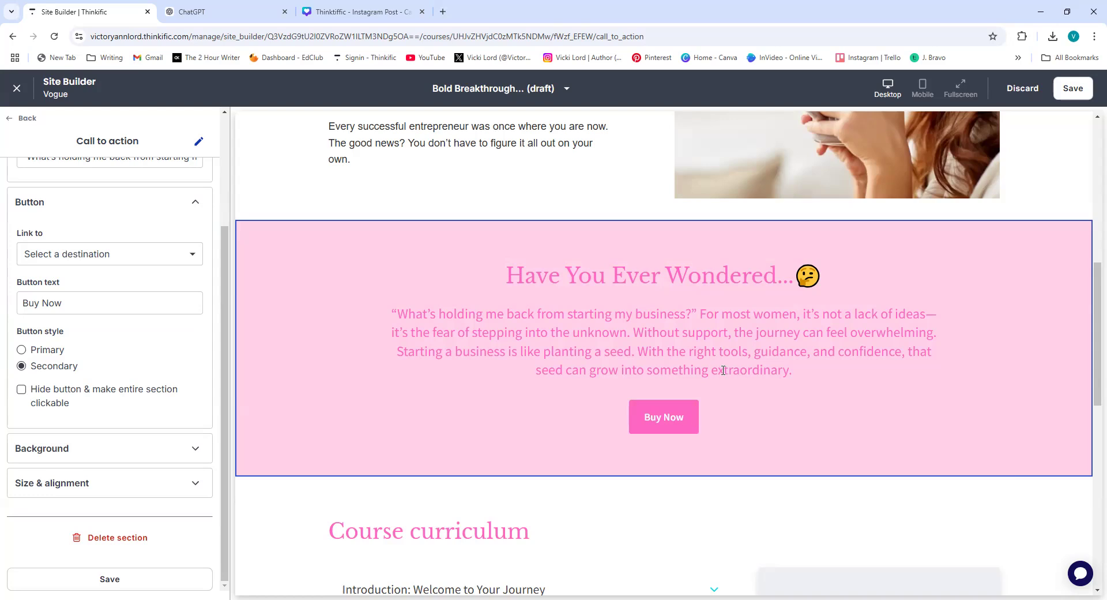
scroll(724, 368, up, 3)
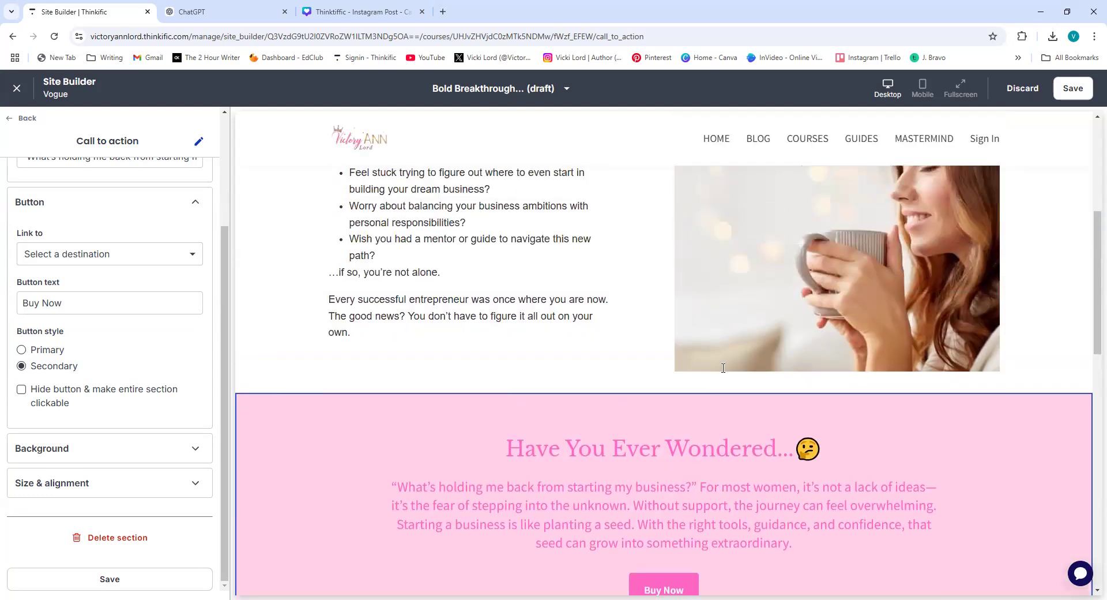
Step: Switch to ChatGPT and copy the heading "What Could You Achieve If You Took the First Bold Step?" from the draft
click(192, 11)
scroll(333, 349, down, 2)
click(335, 352)
scroll(375, 305, down, 2)
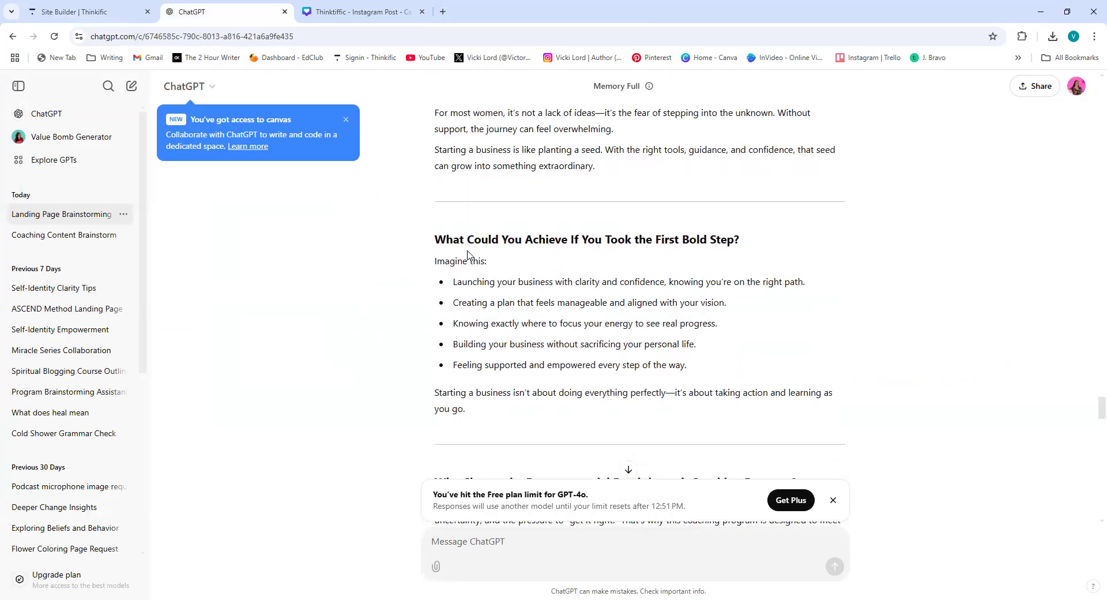
drag(436, 239, 635, 239)
click(695, 219)
drag(740, 240, 434, 238)
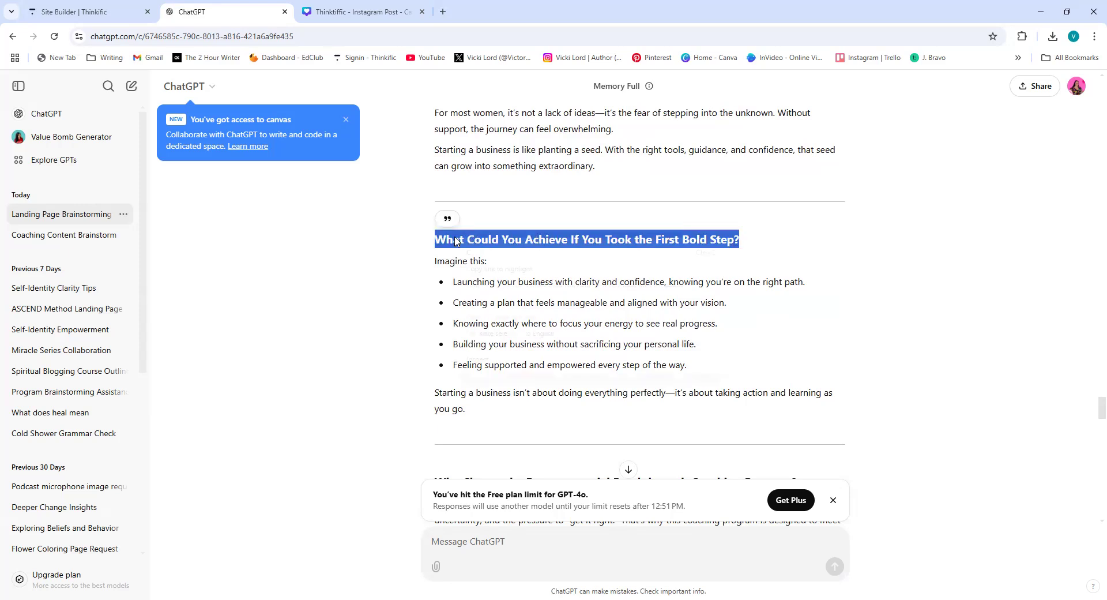
click(484, 256)
Step: Return to the Site Builder, review the page preview down to the course curriculum, and save the page changes
click(156, 12)
scroll(638, 433, up, 10)
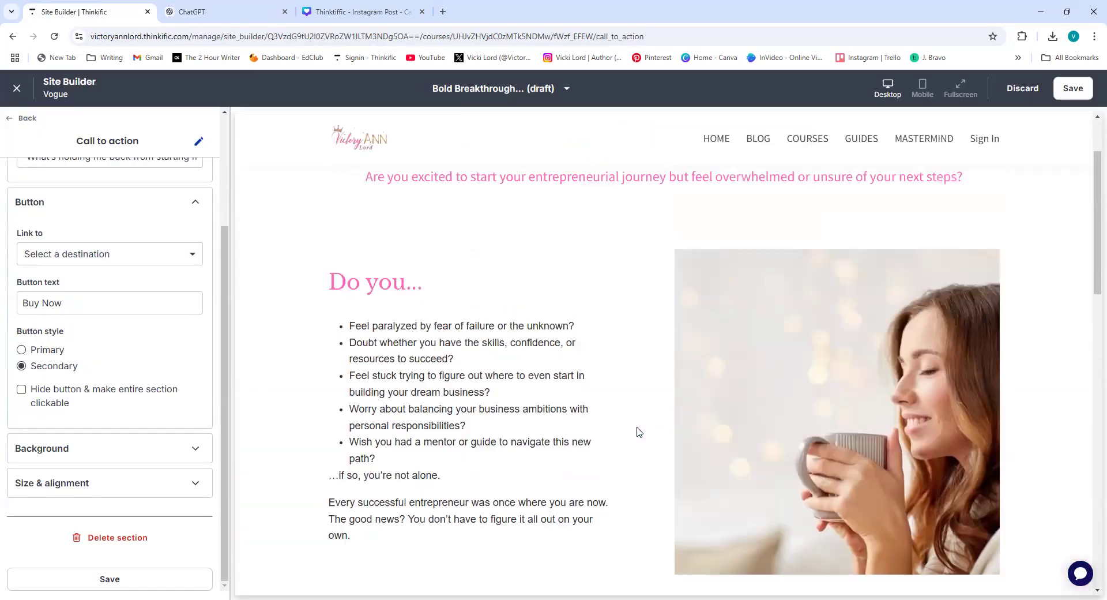
scroll(709, 388, down, 4)
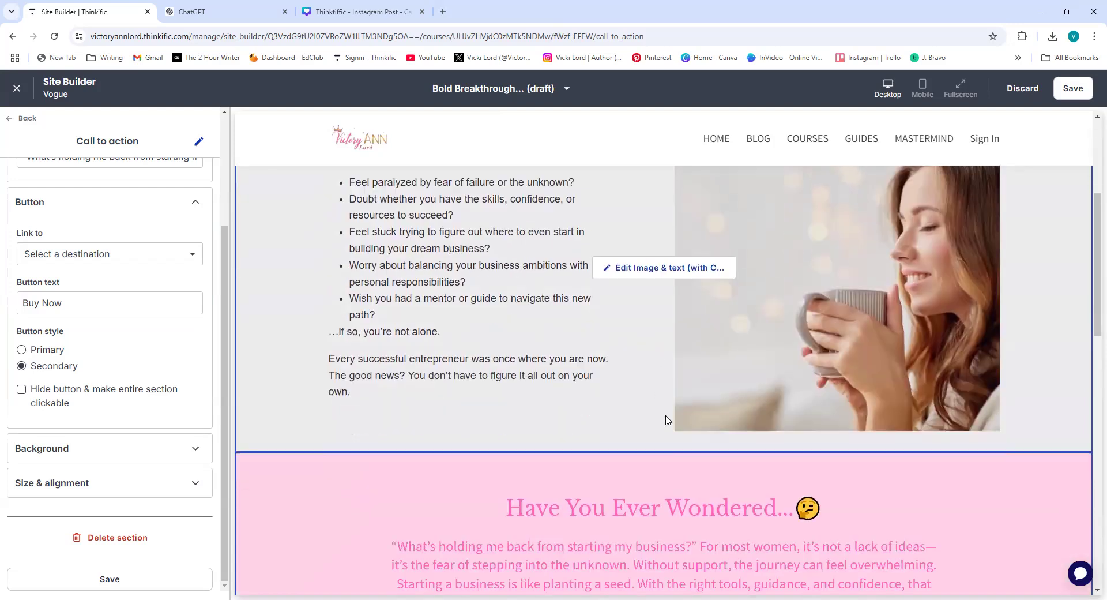
scroll(665, 420, up, 2)
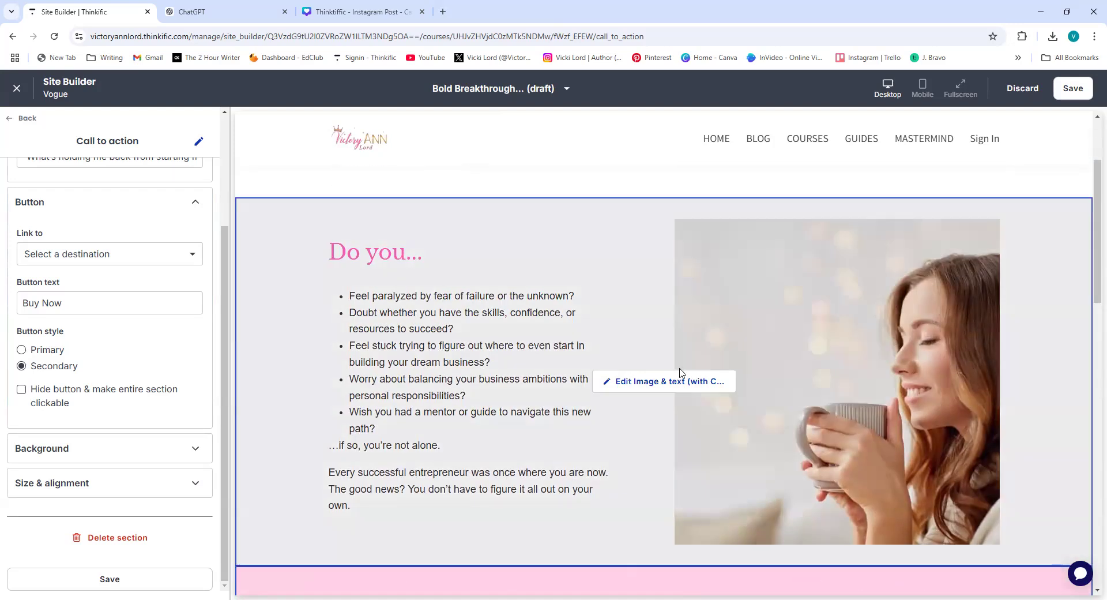
scroll(681, 373, down, 6)
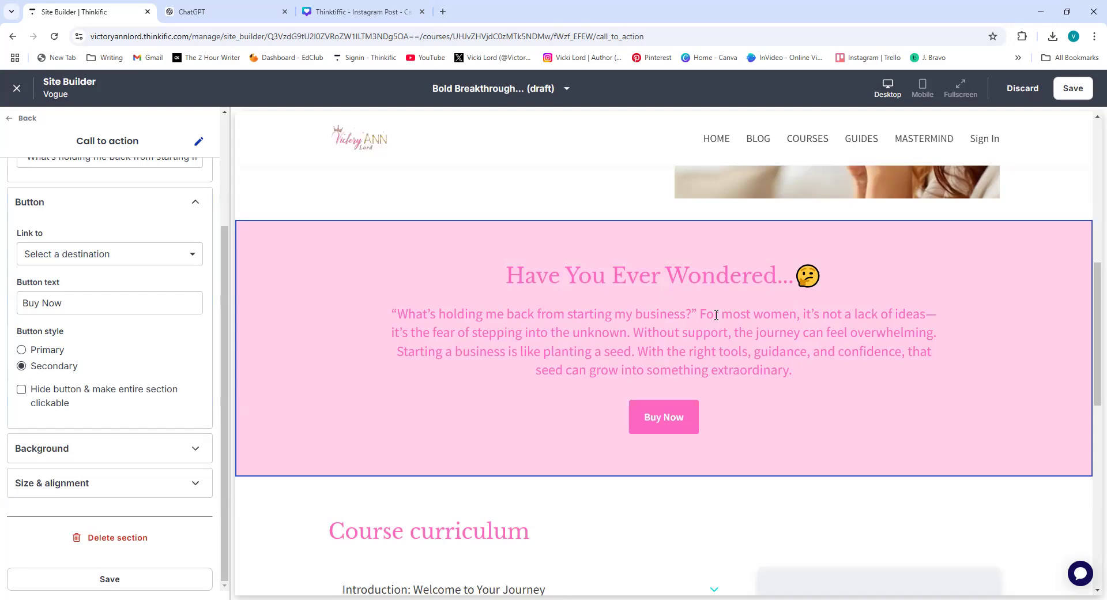
scroll(663, 363, down, 4)
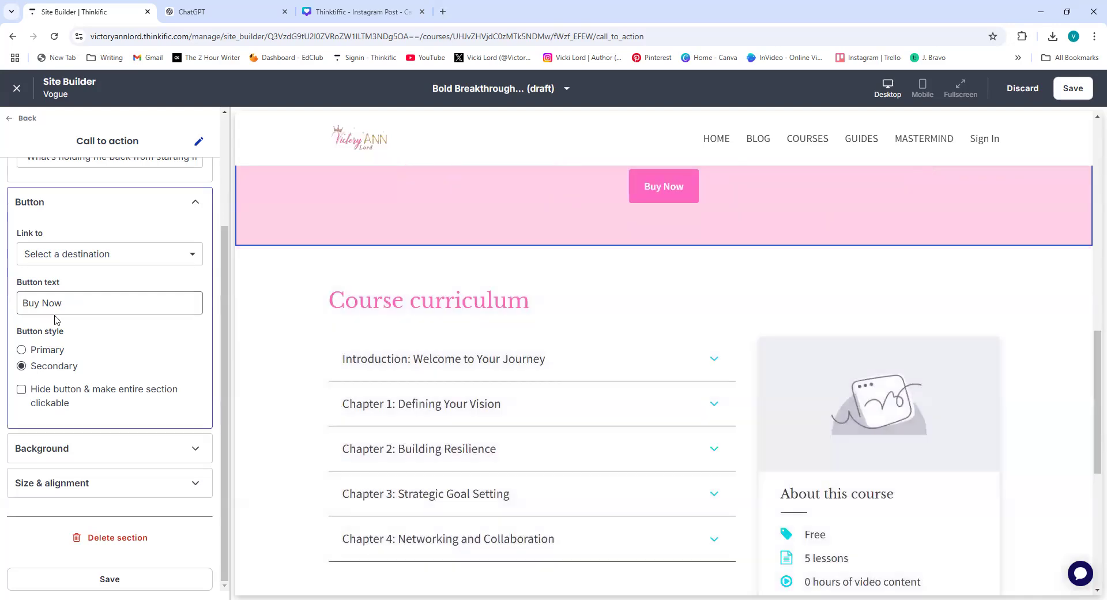
click(1074, 88)
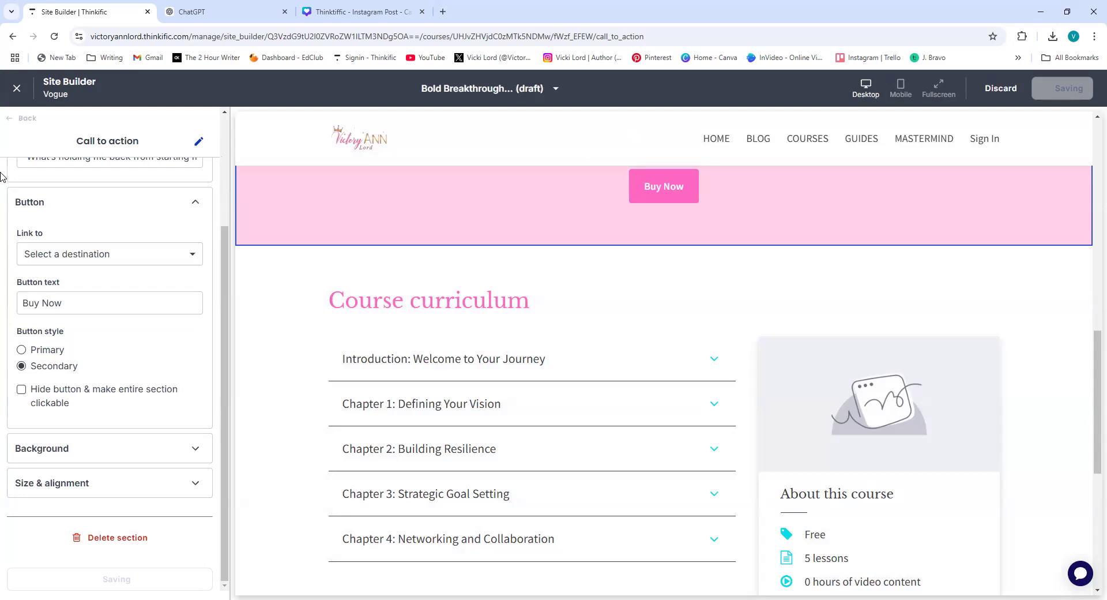
Step: Add a second Image & text (with CTA) section to the page and move it directly below the Call to action section
click(20, 119)
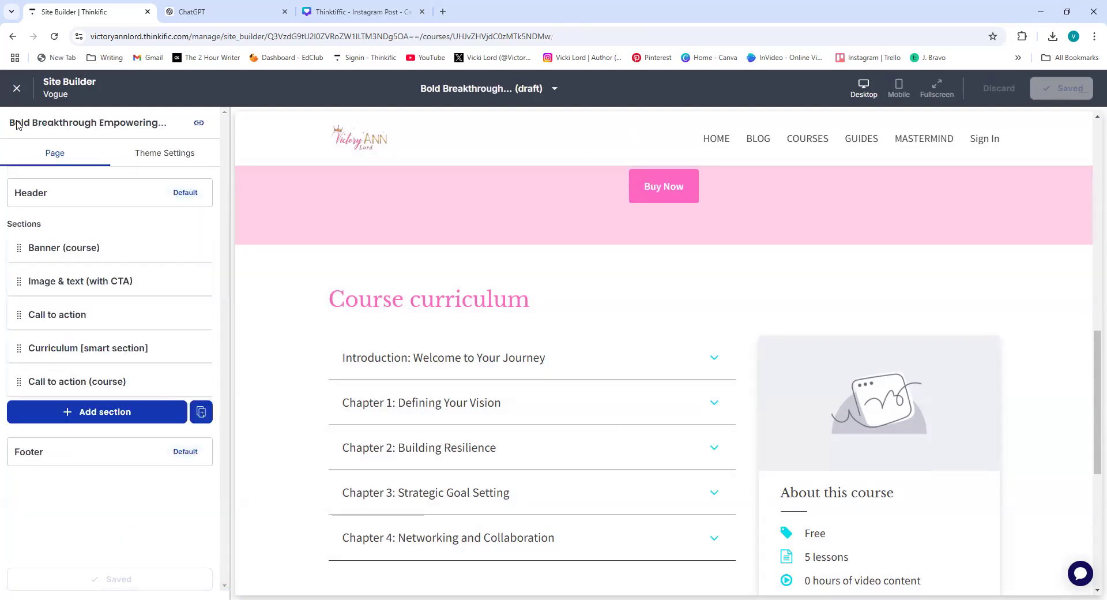
click(92, 414)
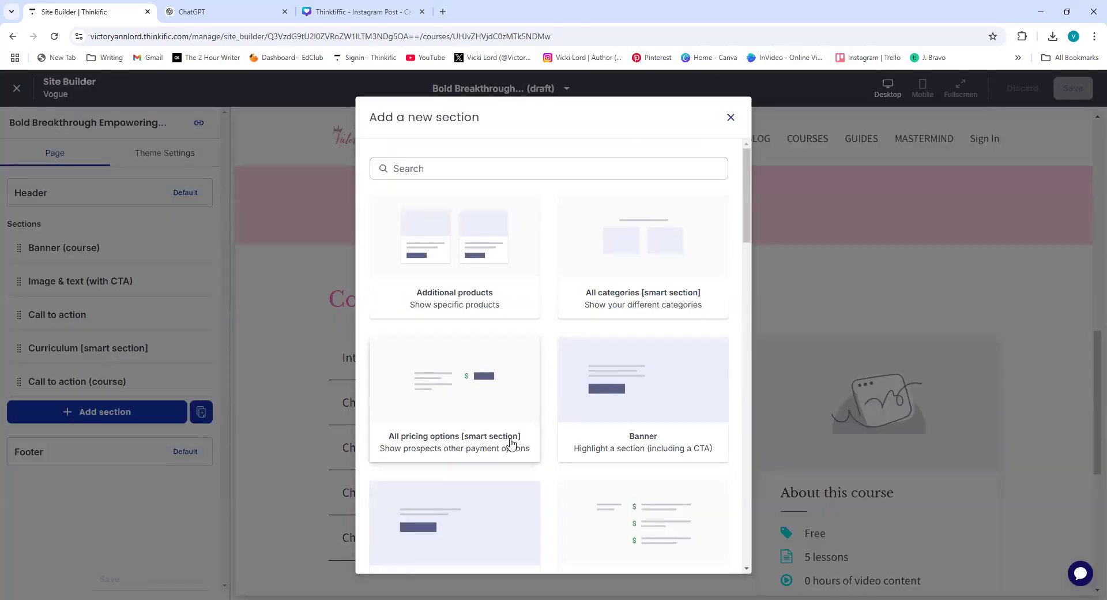
scroll(507, 446, down, 5)
scroll(542, 445, down, 10)
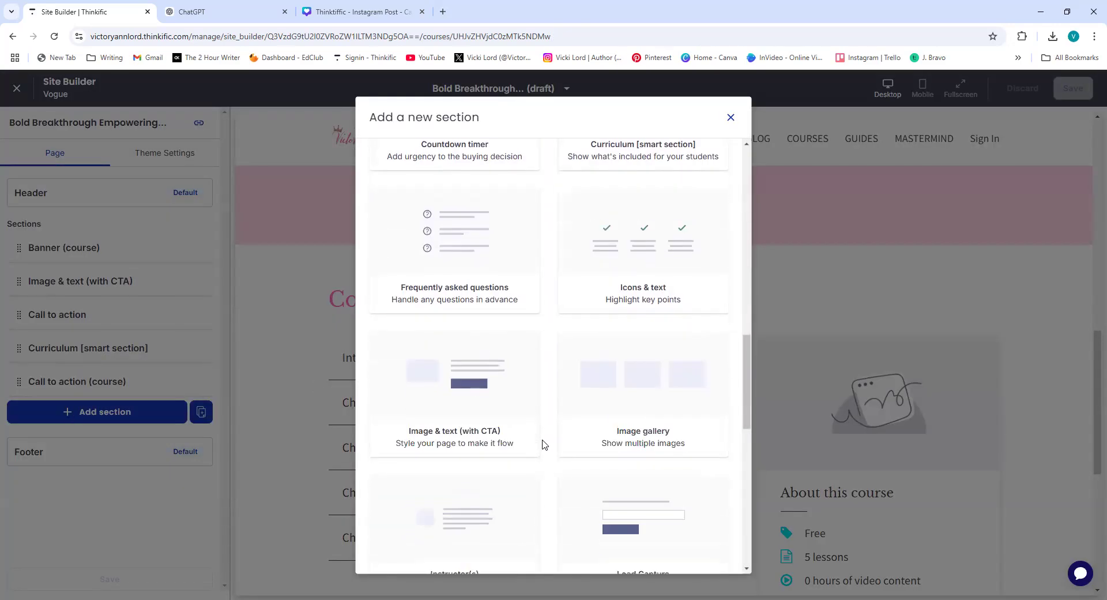
click(448, 400)
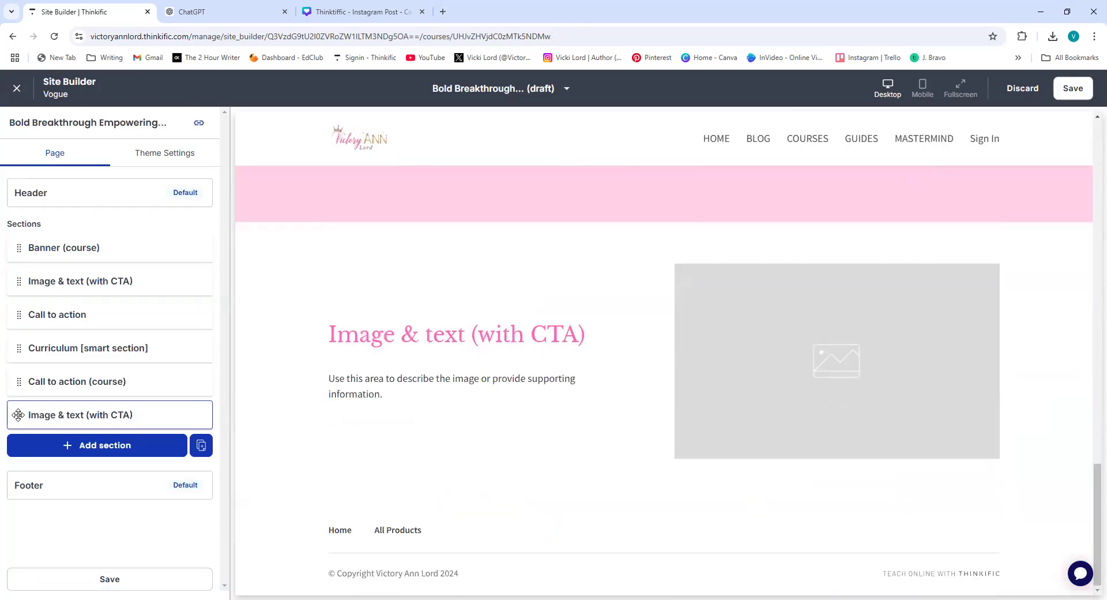
drag(18, 414, 25, 347)
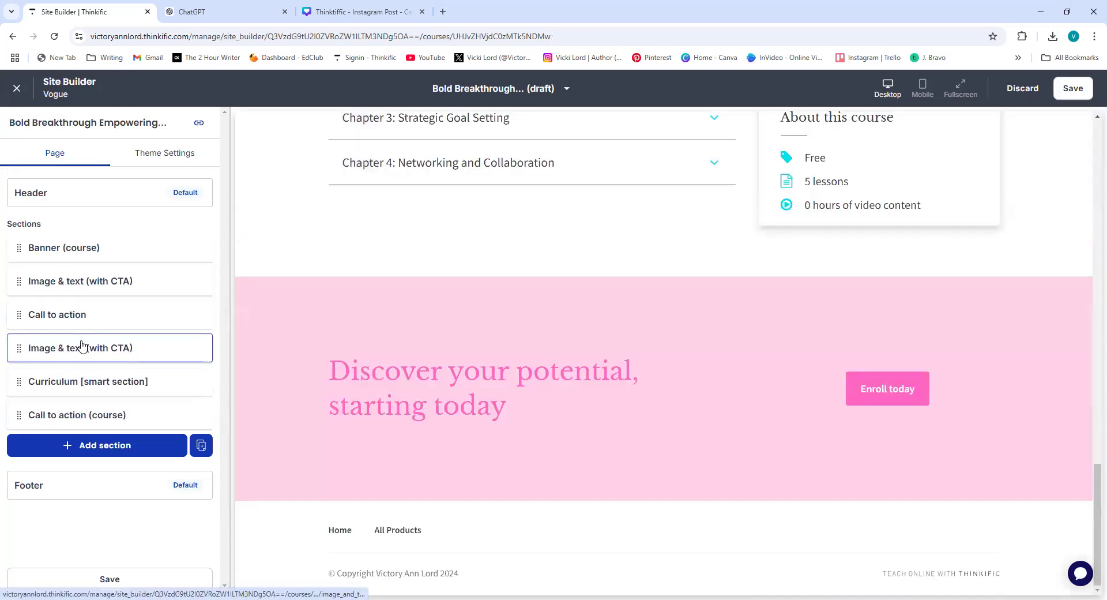
Step: Open the second Image & text (with CTA) section and set its content alignment to Right and image alignment to Left
click(83, 347)
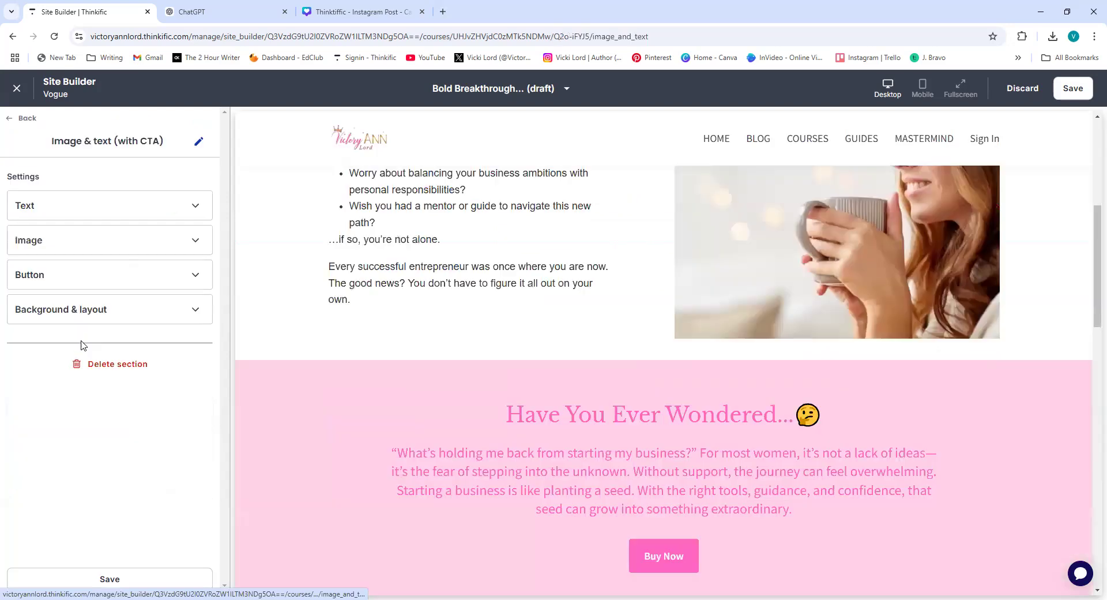
click(123, 311)
scroll(123, 311, down, 1)
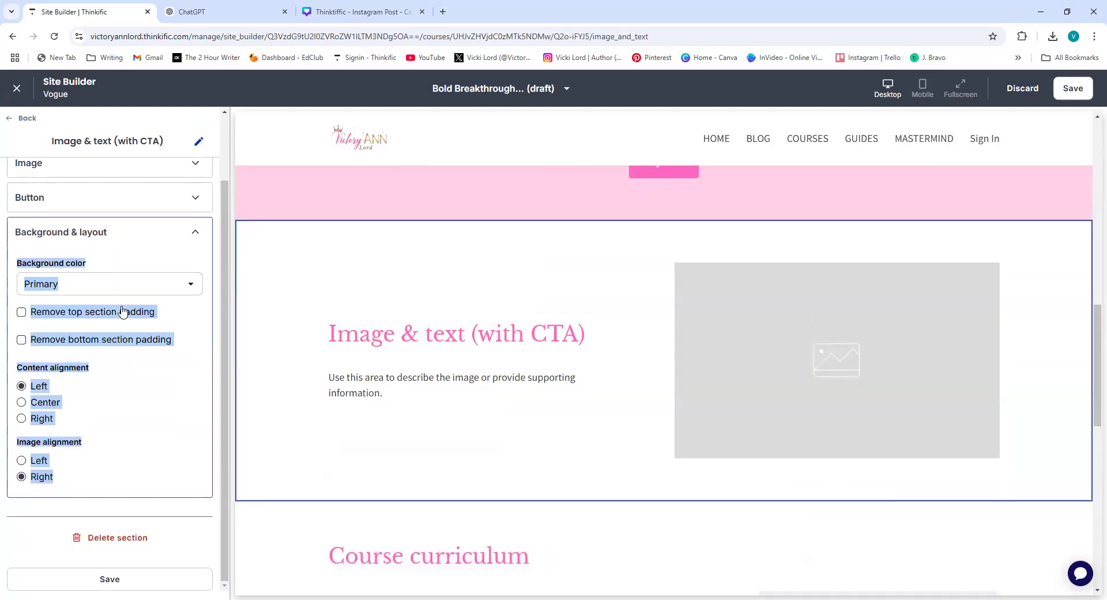
click(148, 215)
scroll(136, 440, down, 3)
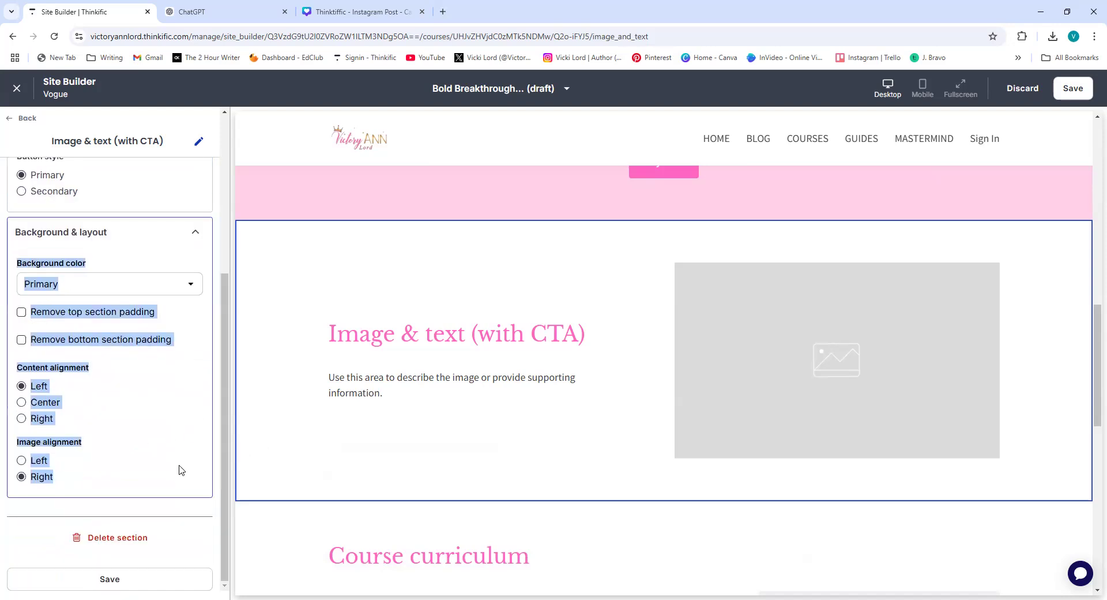
click(141, 517)
scroll(148, 502, up, 4)
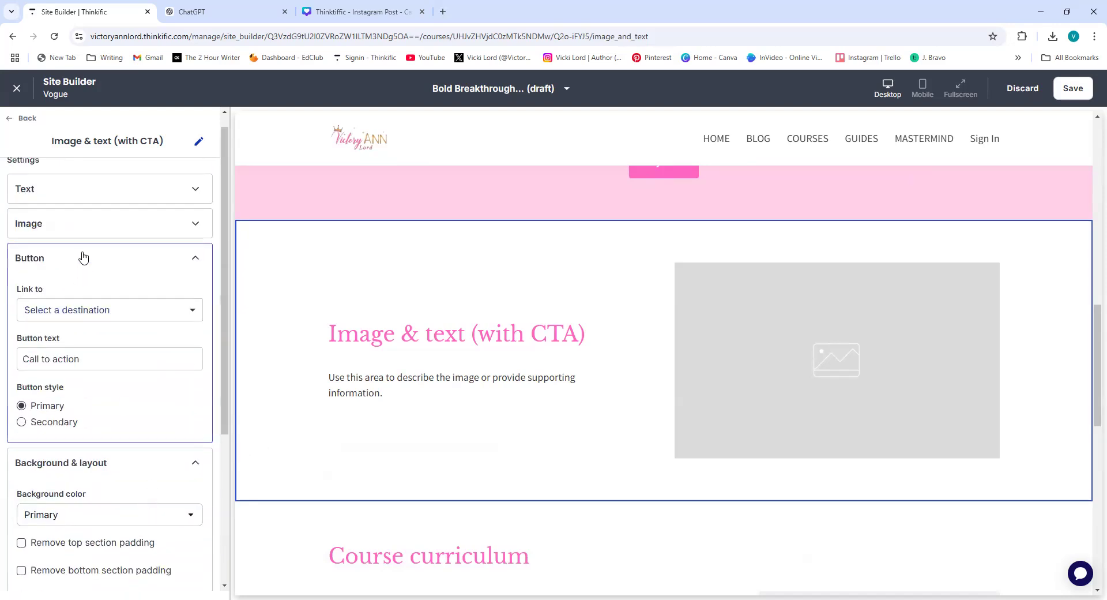
scroll(82, 242, down, 1)
click(87, 176)
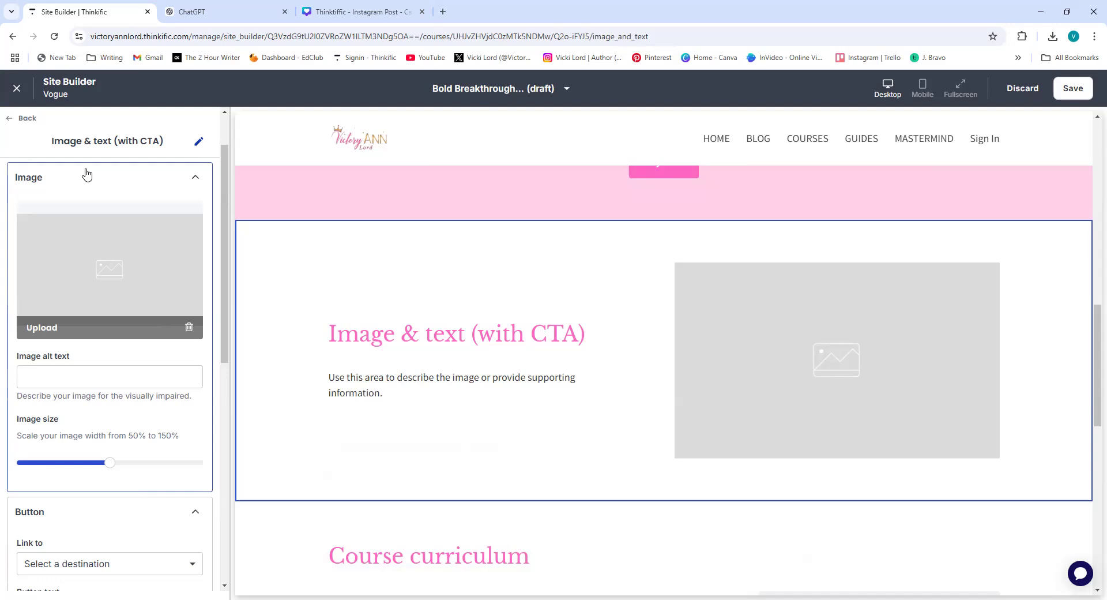
scroll(88, 334, up, 1)
scroll(91, 336, down, 3)
scroll(107, 402, down, 5)
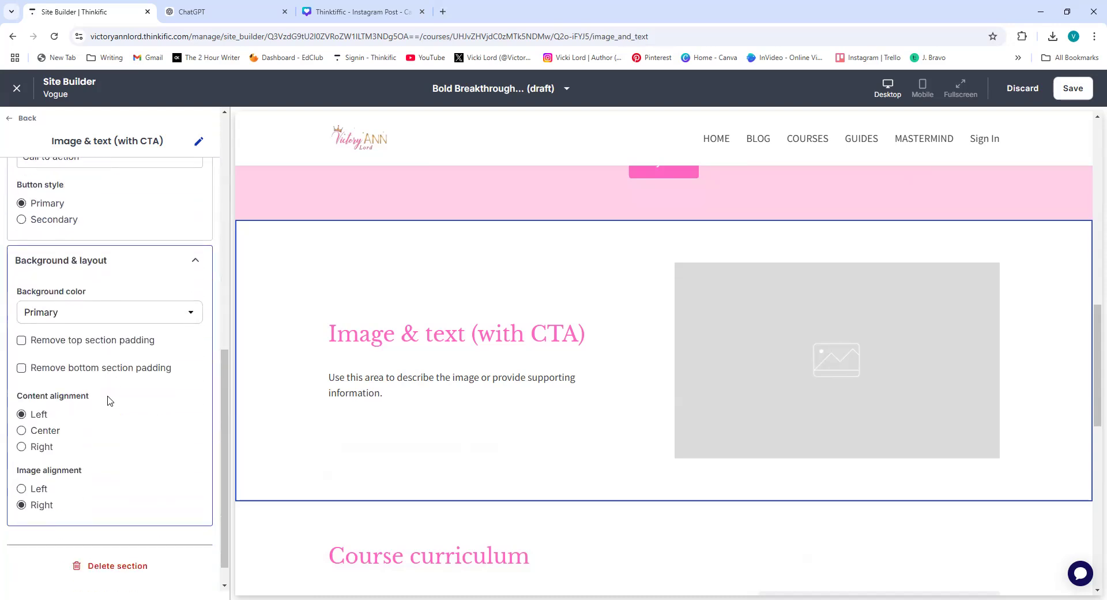
click(21, 447)
click(22, 489)
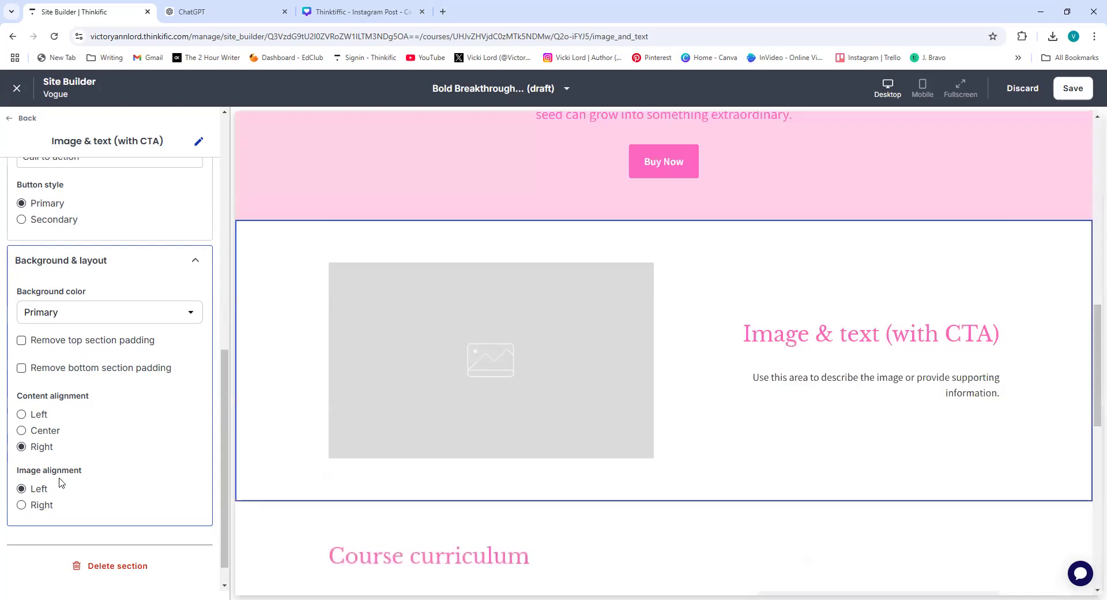
Step: Replace the section's heading with the copied "What Could You Achieve If You Took the First Bold Step?"
scroll(82, 461, up, 3)
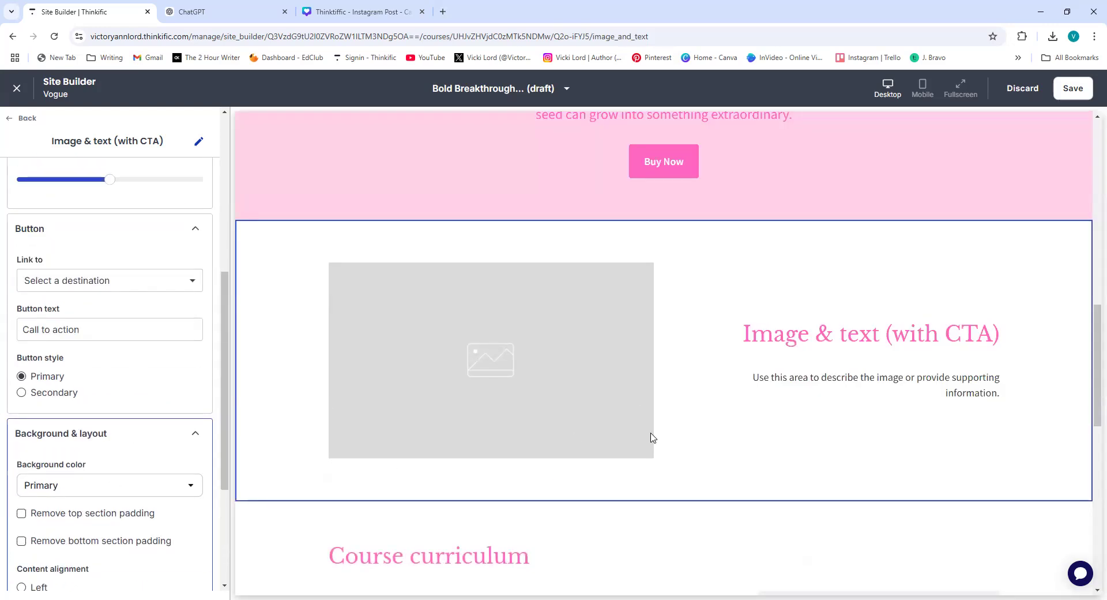
scroll(650, 440, up, 2)
scroll(332, 363, up, 2)
scroll(115, 323, up, 6)
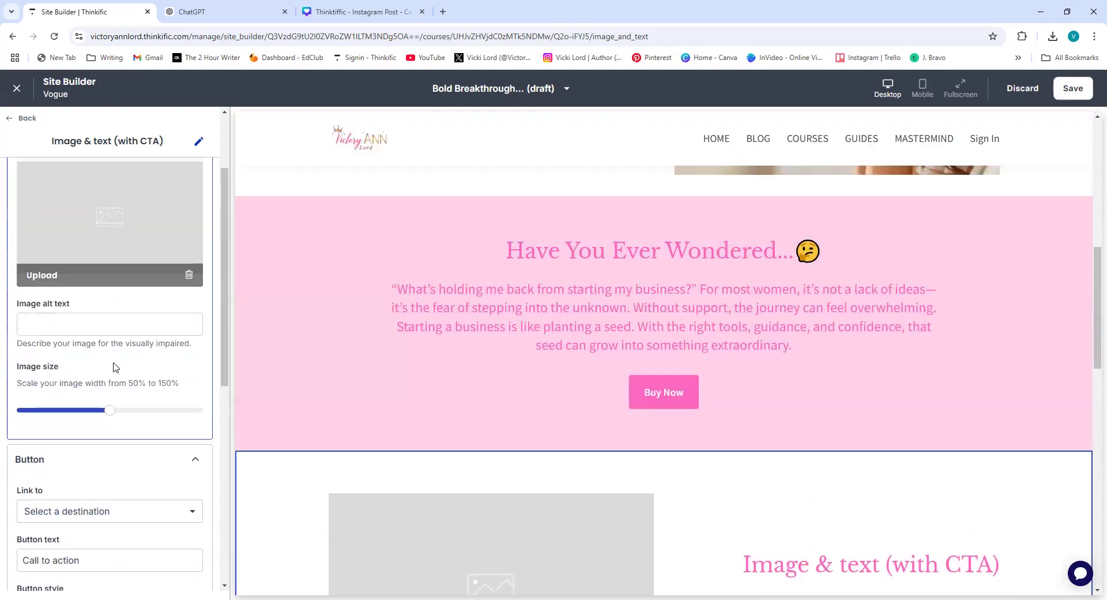
click(79, 206)
click(142, 226)
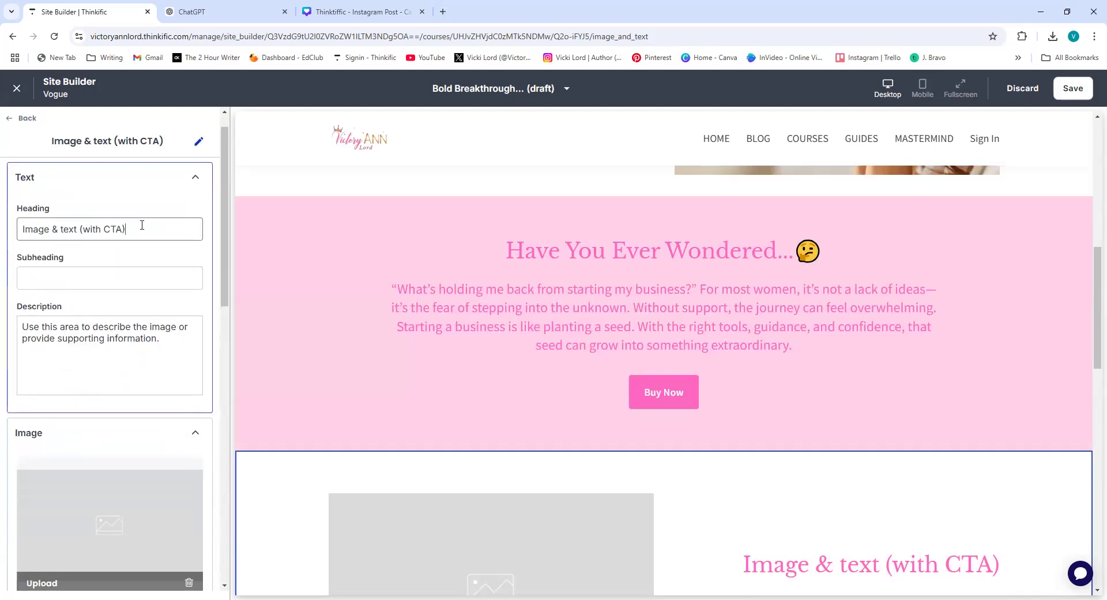
key(BackSpace)
key(BackSpace)
key(BackSpace)
key(BackSpace)
key(BackSpace)
key(BackSpace)
key(BackSpace)
key(BackSpace)
key(BackSpace)
key(BackSpace)
key(BackSpace)
key(BackSpace)
key(BackSpace)
key(BackSpace)
key(BackSpace)
key(BackSpace)
key(BackSpace)
key(BackSpace)
key(BackSpace)
key(BackSpace)
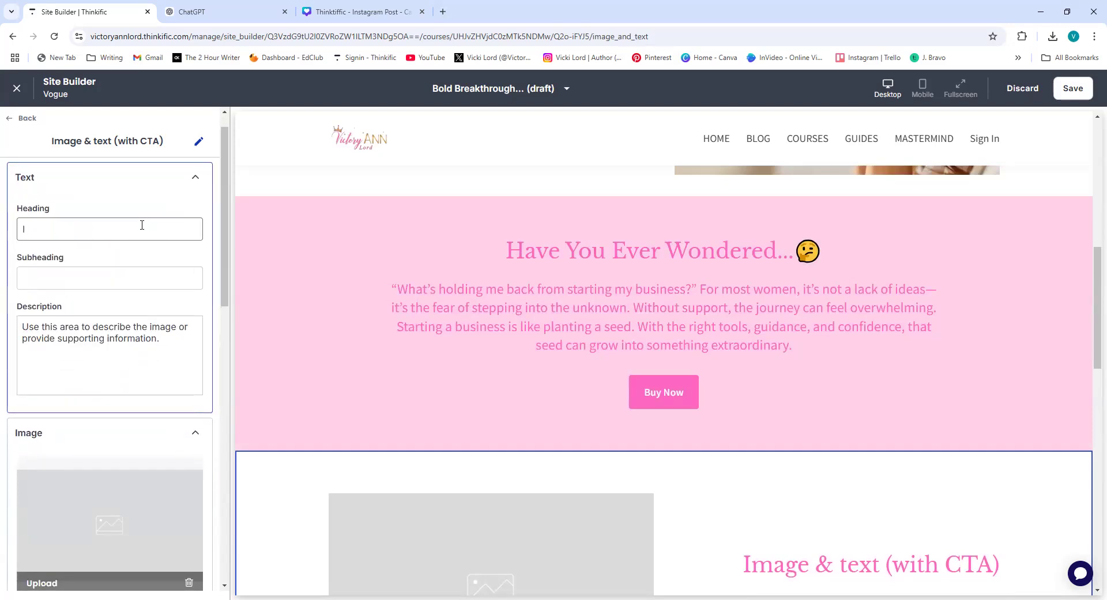
key(ctrl+v)
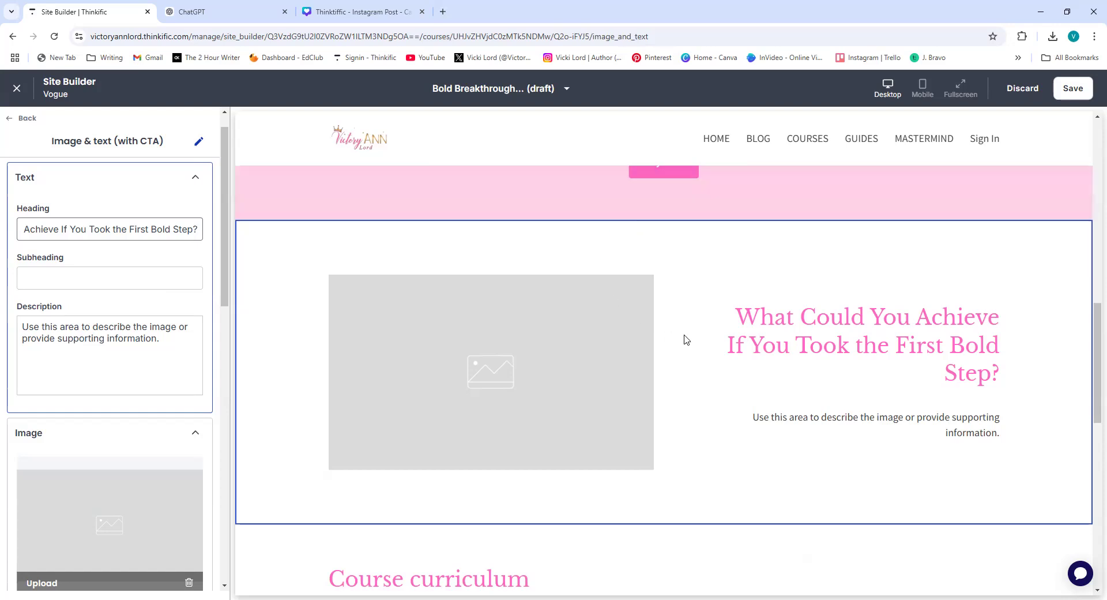
Step: Set the section's content alignment to Left
scroll(148, 329, down, 9)
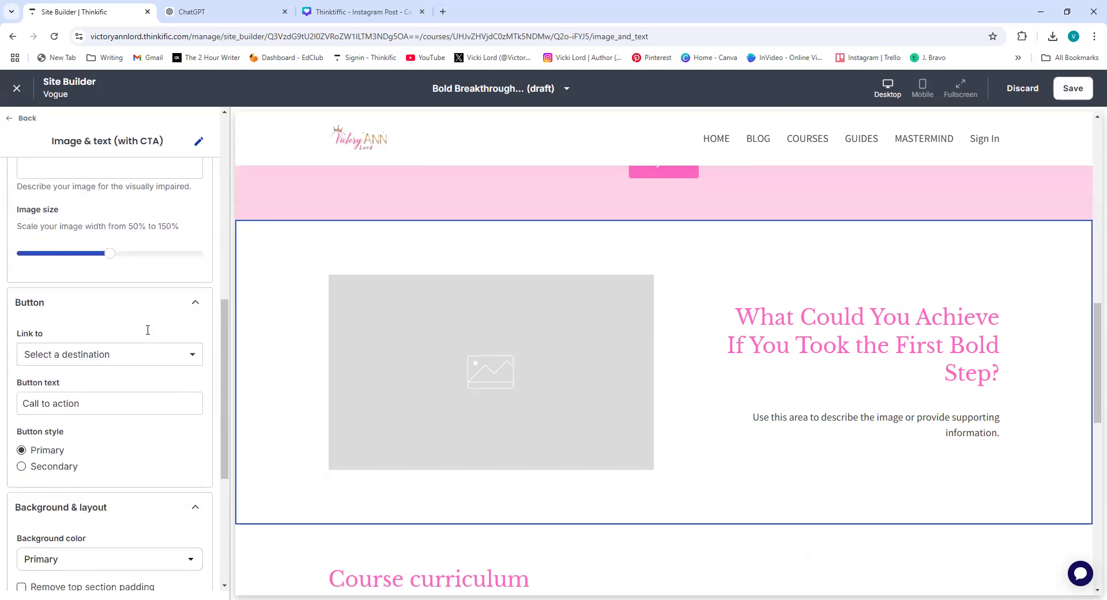
click(21, 385)
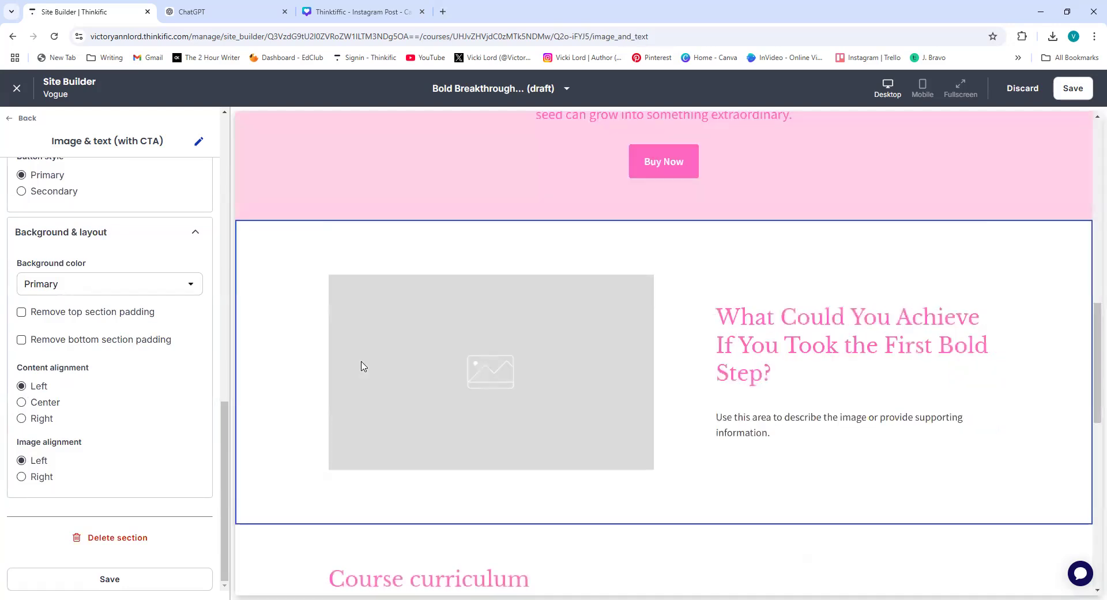
scroll(712, 340, up, 5)
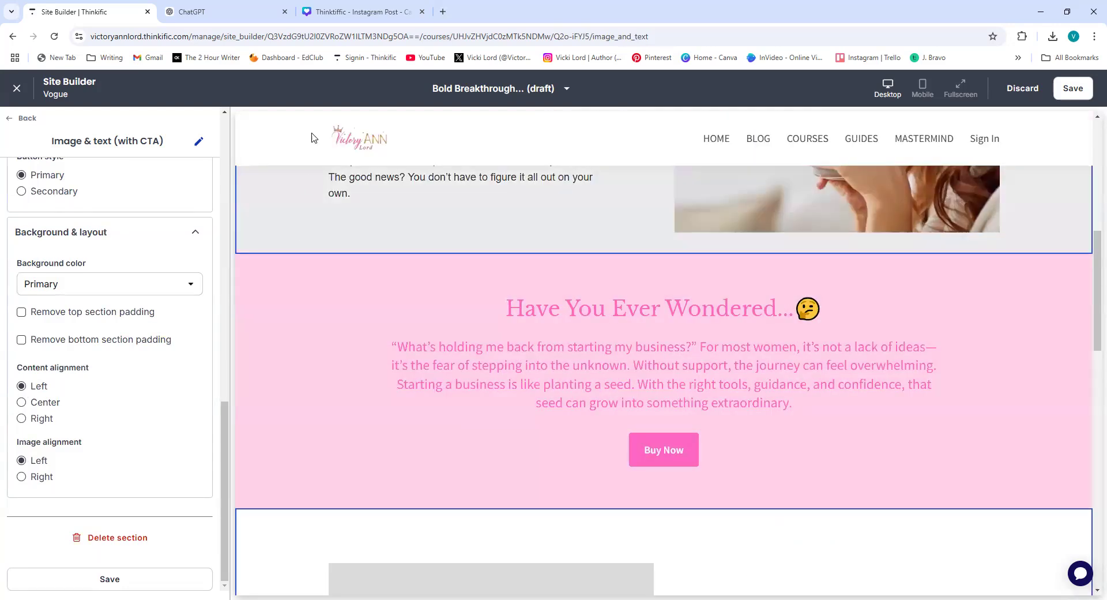
Step: Switch to ChatGPT and copy the "Imagine this:" line, its bullet list and closing paragraph from the draft
click(231, 12)
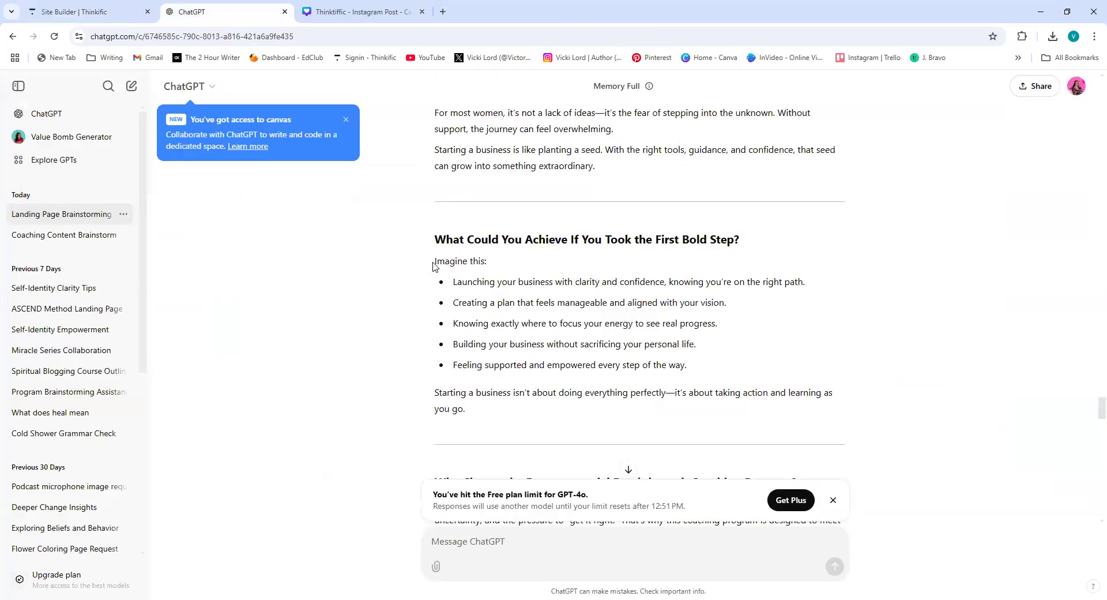
drag(439, 268, 522, 413)
right_click(509, 310)
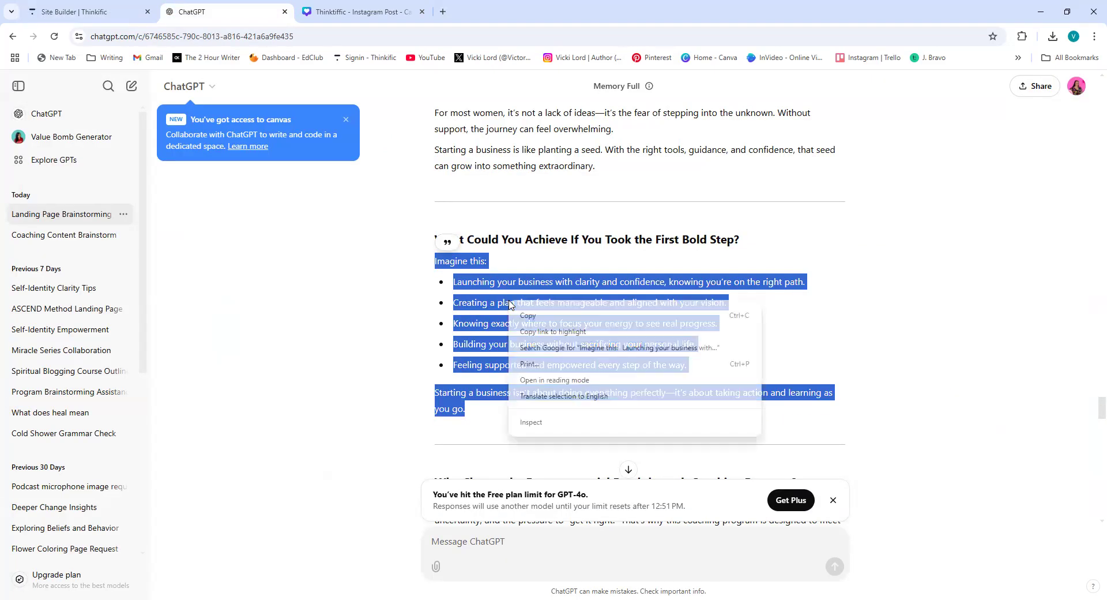
click(524, 316)
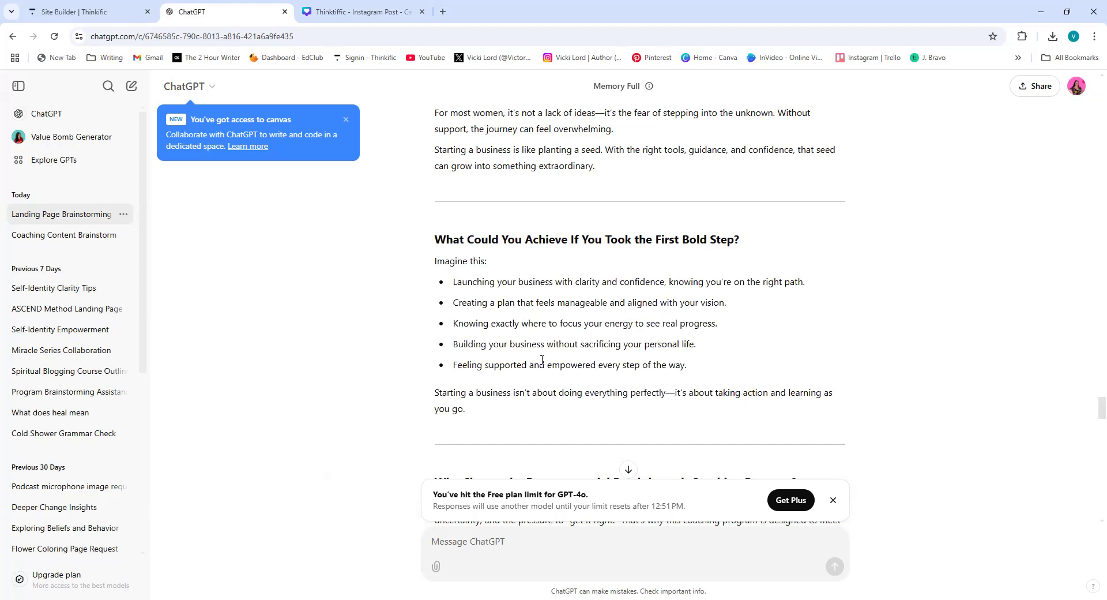
Step: Ask ChatGPT "Could you please write this in html for thinkific? thanks" with the copied "Imagine this:" text below
scroll(617, 420, down, 3)
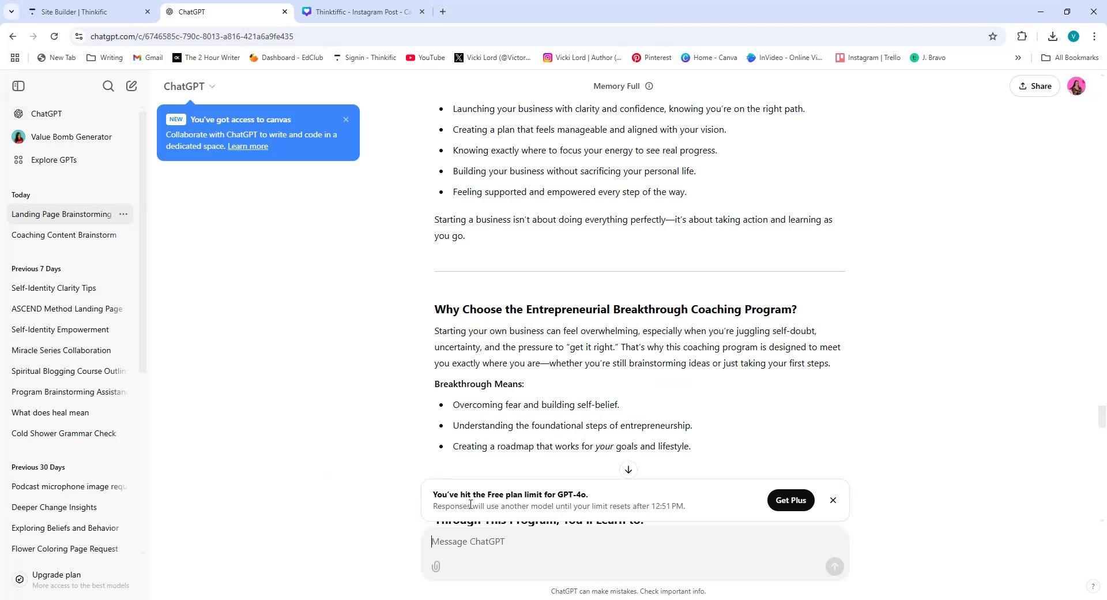
text(Could you please write this in html)
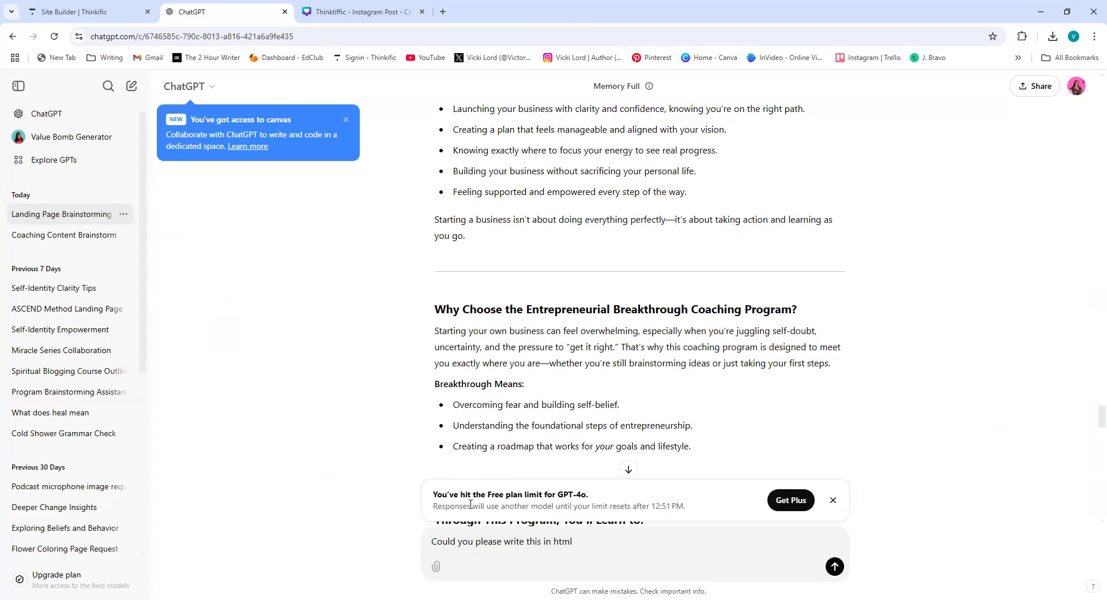
text( for thinkific? thanks)
key(shift+Return)
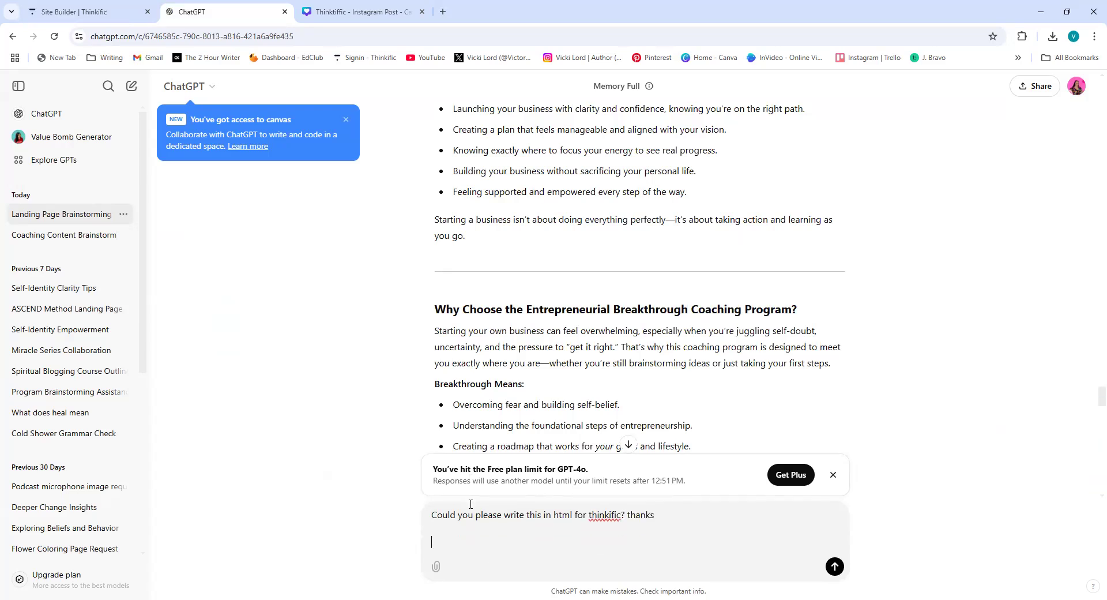
key(ctrl+v)
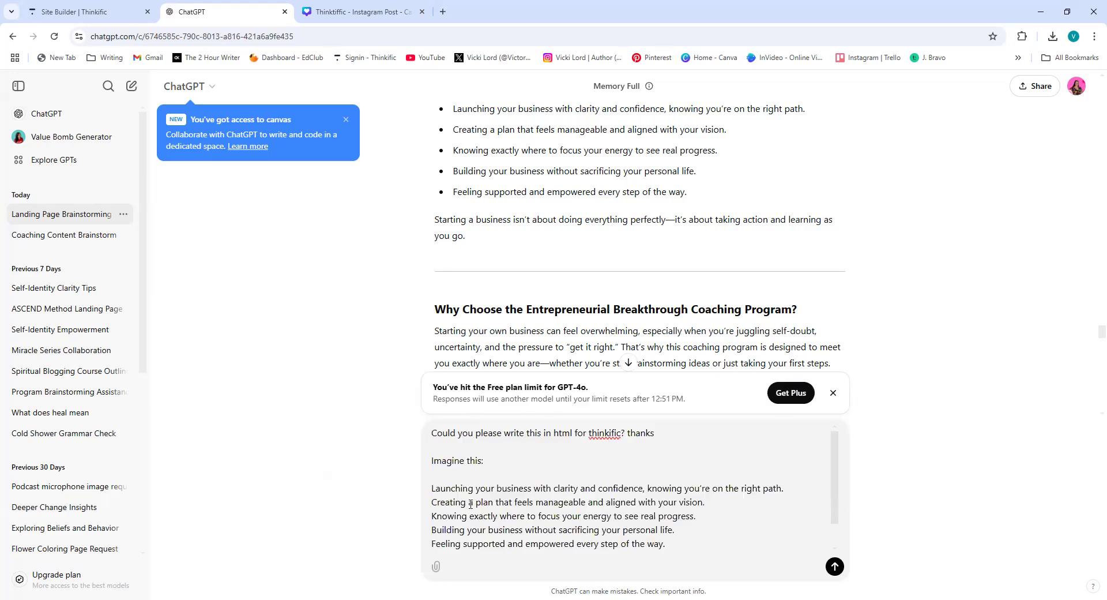
key(Return)
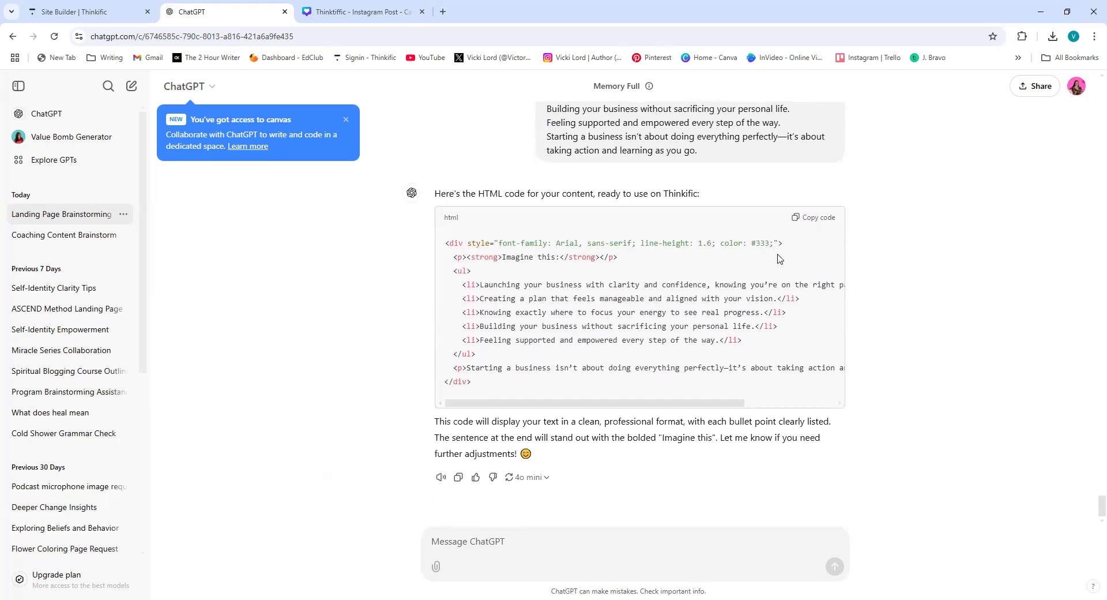
Step: Copy the generated HTML code and return to the Site Builder to review the new section in the preview
click(814, 218)
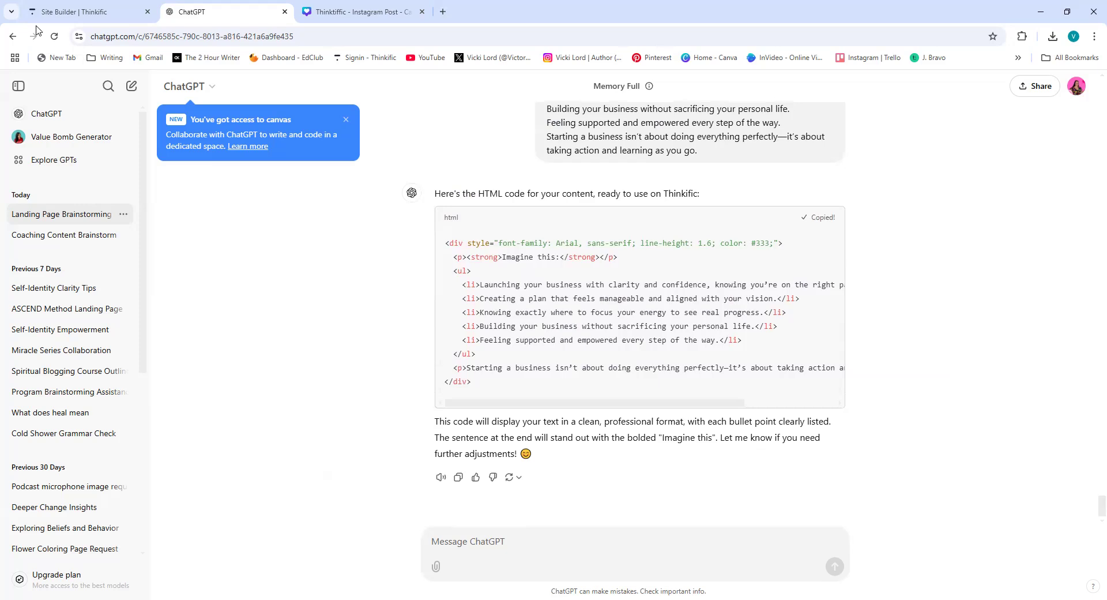
click(90, 10)
scroll(549, 346, down, 8)
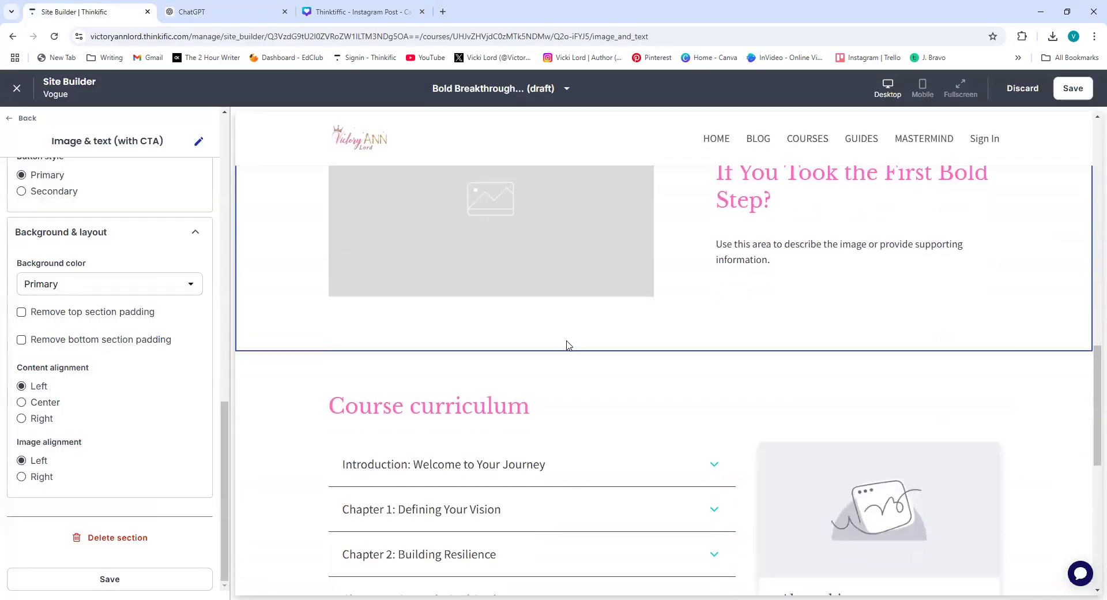
scroll(568, 344, up, 7)
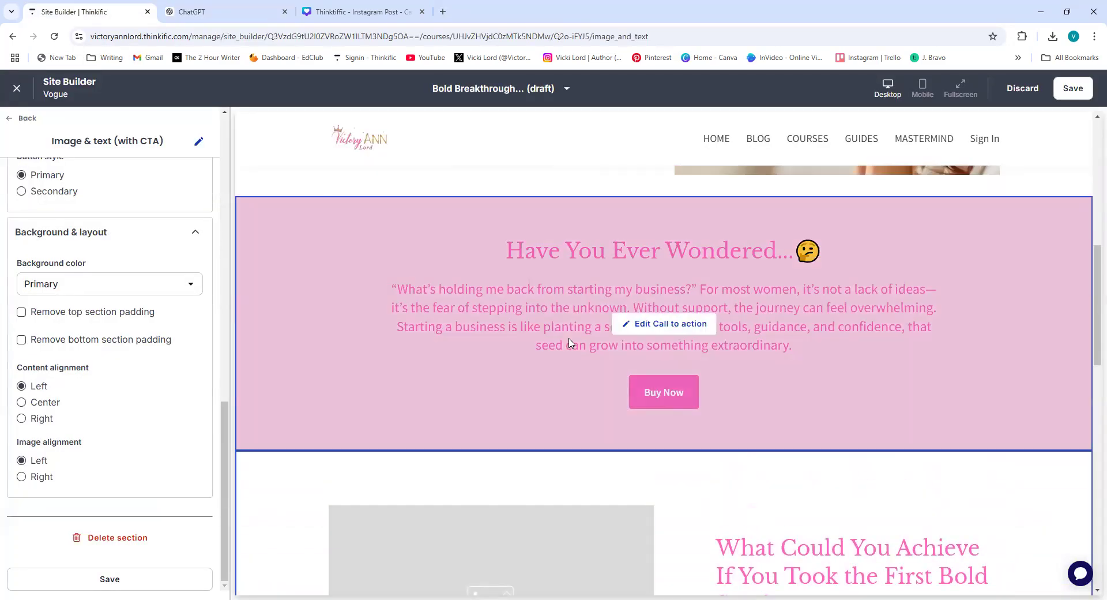
scroll(688, 398, down, 2)
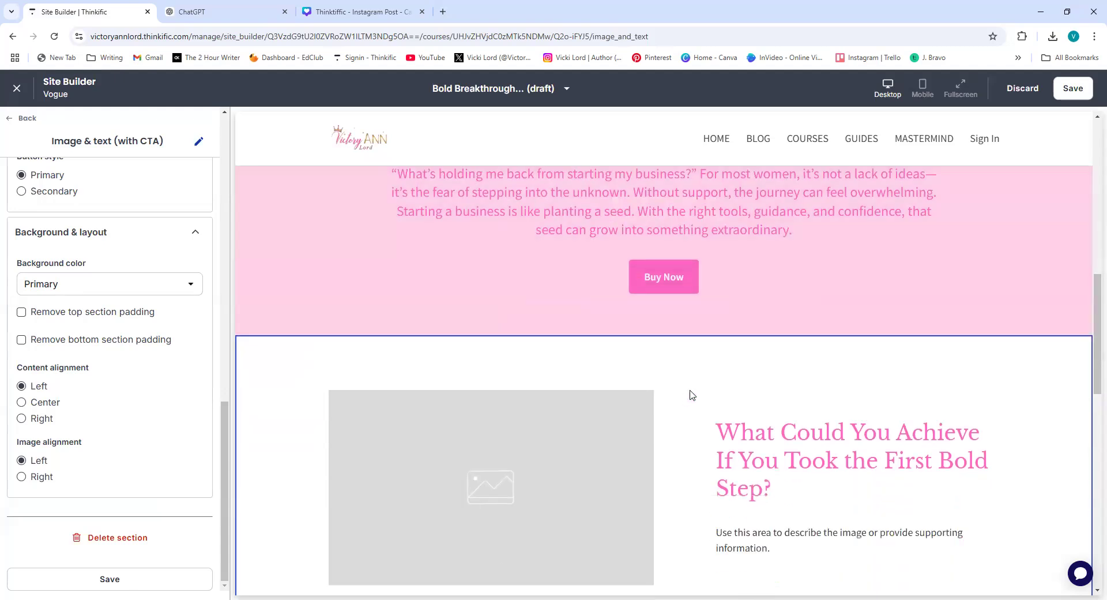
scroll(832, 470, down, 2)
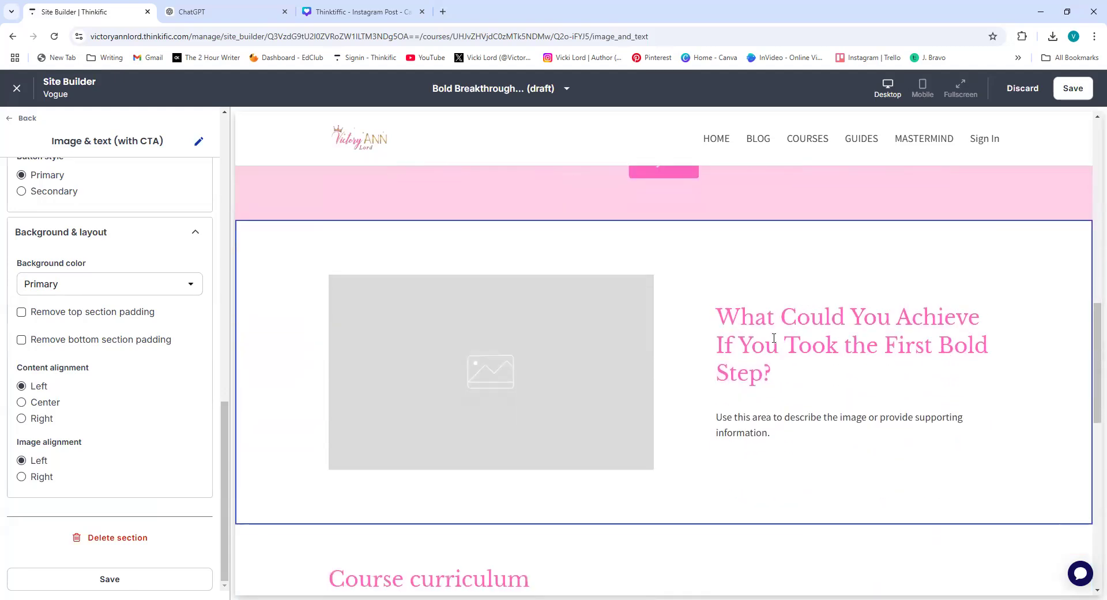
scroll(840, 389, up, 3)
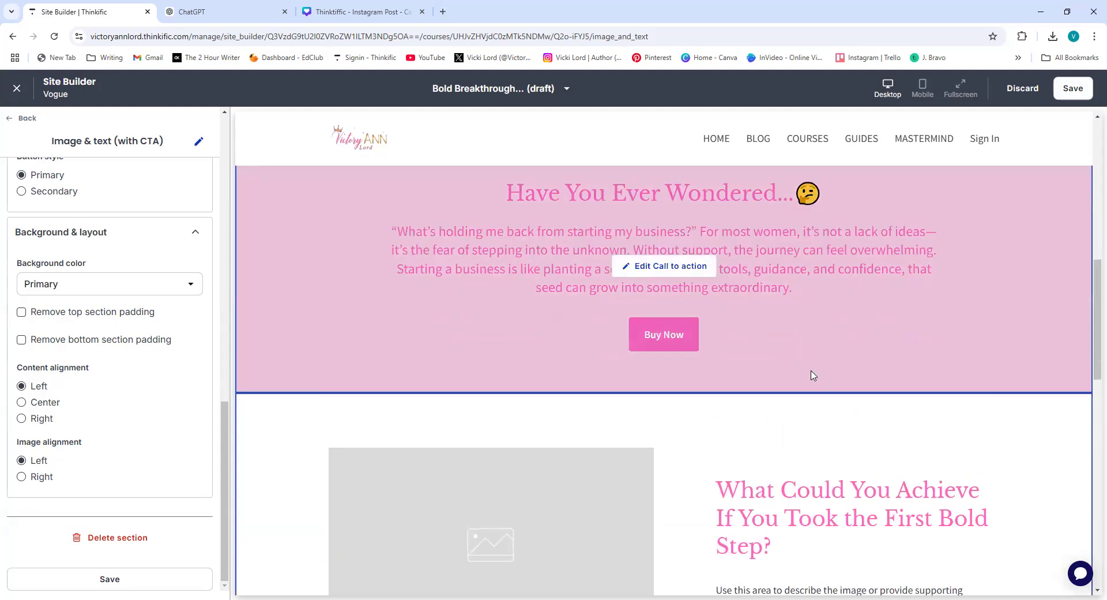
Step: Replace the placeholder description of the second Image & text (with CTA) section with the copied HTML code
scroll(102, 262, up, 9)
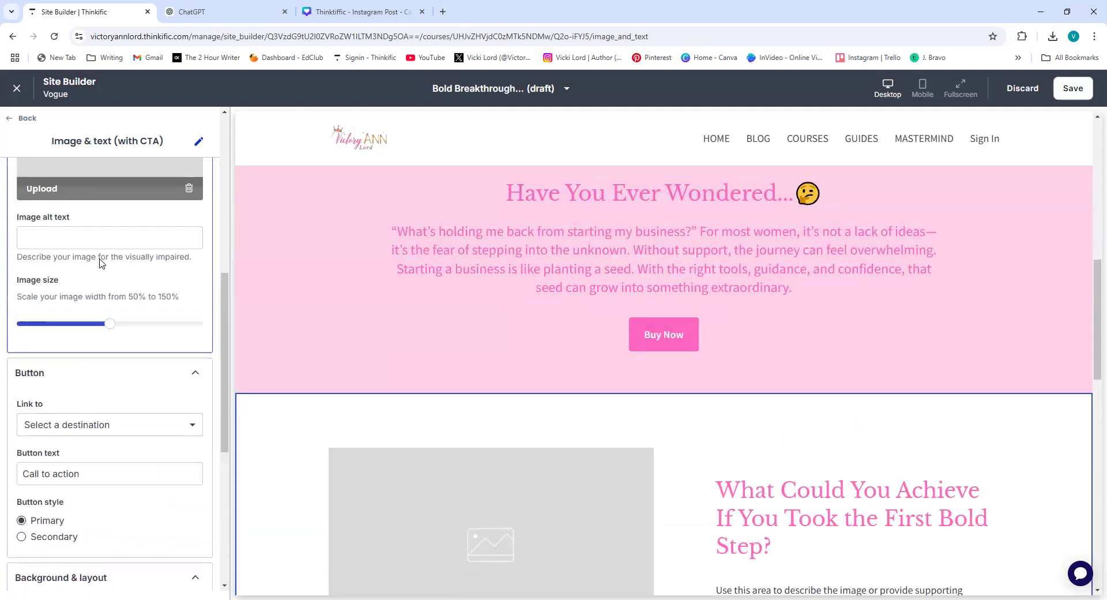
scroll(101, 262, up, 4)
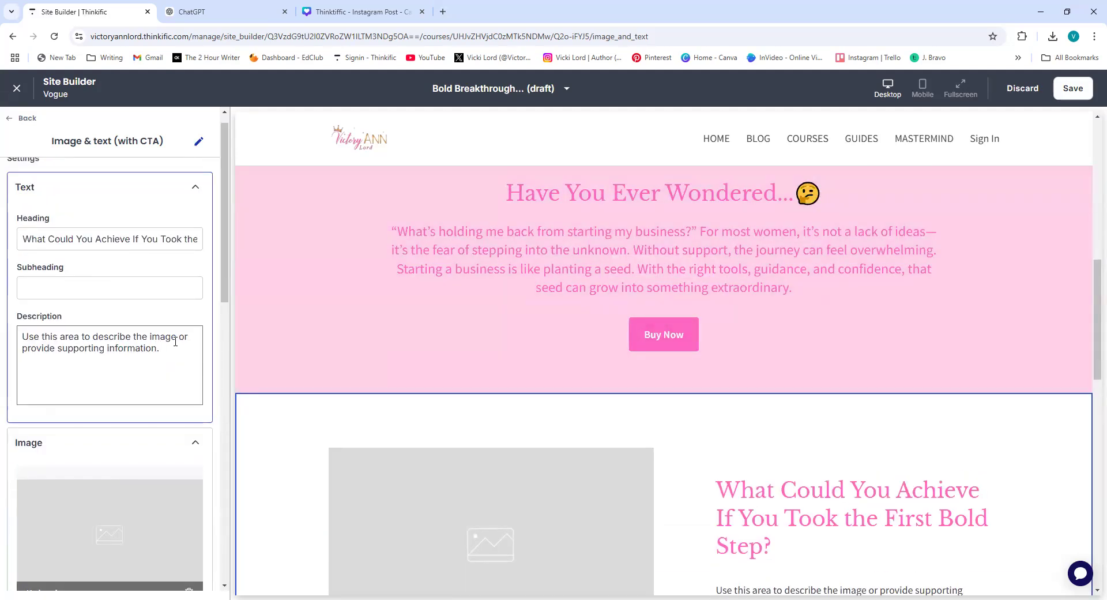
key(BackSpace)
key(BackSpace)
key(BackSpace)
key(BackSpace)
key(BackSpace)
key(BackSpace)
key(BackSpace)
key(BackSpace)
key(BackSpace)
key(BackSpace)
key(BackSpace)
key(BackSpace)
key(BackSpace)
key(BackSpace)
key(BackSpace)
key(BackSpace)
key(BackSpace)
key(BackSpace)
key(BackSpace)
key(BackSpace)
key(BackSpace)
key(BackSpace)
key(BackSpace)
key(BackSpace)
key(BackSpace)
key(BackSpace)
key(BackSpace)
key(BackSpace)
key(BackSpace)
key(BackSpace)
key(BackSpace)
key(BackSpace)
key(BackSpace)
key(BackSpace)
key(BackSpace)
key(ctrl+v)
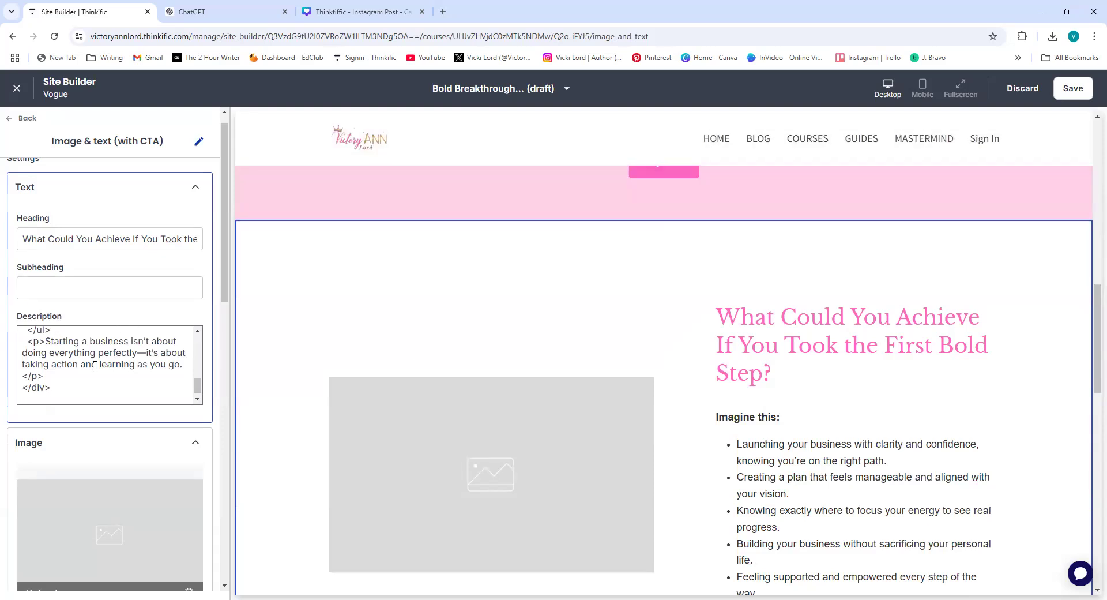
Step: Try to delete the "Imagine this:" paragraph line from the HTML in the section's description
scroll(99, 369, up, 10)
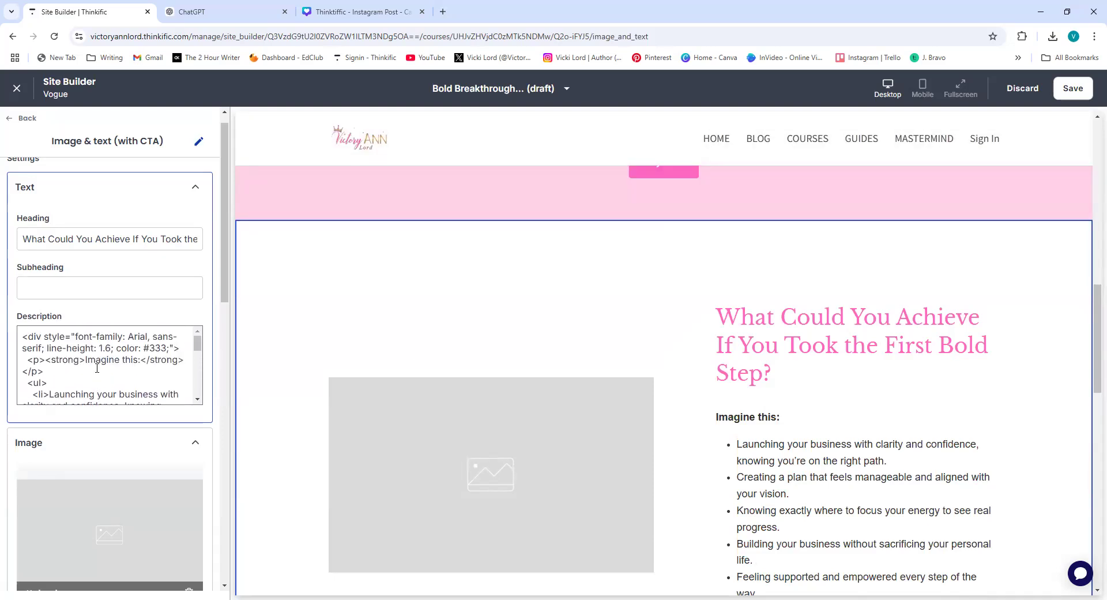
click(186, 360)
key(BackSpace)
key(BackSpace)
key(BackSpace)
key(BackSpace)
key(BackSpace)
key(BackSpace)
key(BackSpace)
key(BackSpace)
key(BackSpace)
key(BackSpace)
key(BackSpace)
key(BackSpace)
key(BackSpace)
key(BackSpace)
key(BackSpace)
key(BackSpace)
key(BackSpace)
key(BackSpace)
key(BackSpace)
key(BackSpace)
key(BackSpace)
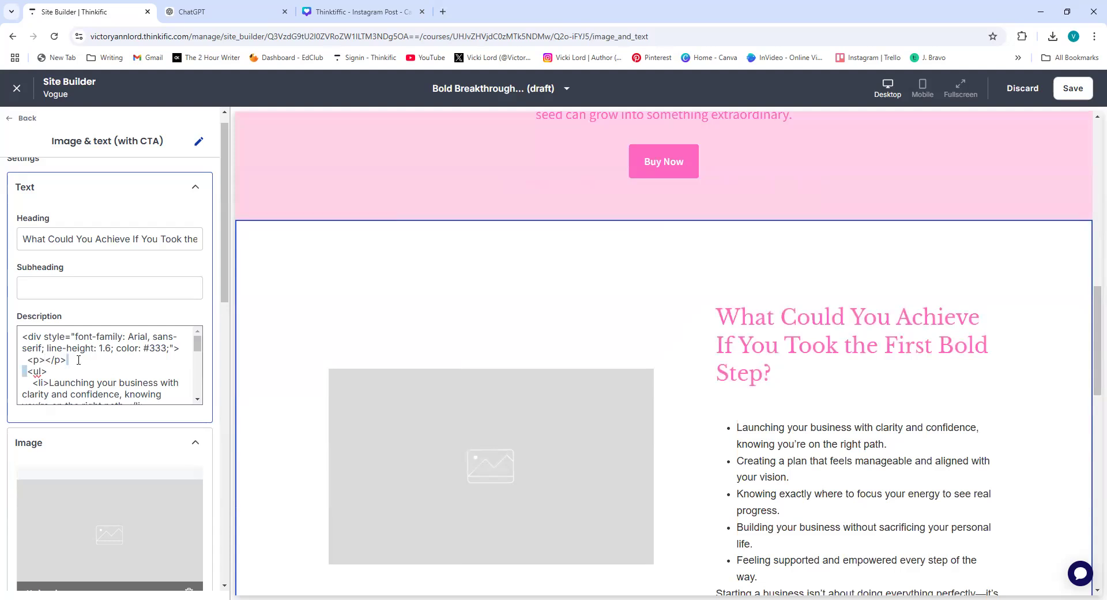
key(BackSpace)
key(BackSpace)
key(BackSpace)
key(BackSpace)
key(BackSpace)
key(BackSpace)
key(BackSpace)
key(BackSpace)
key(BackSpace)
key(BackSpace)
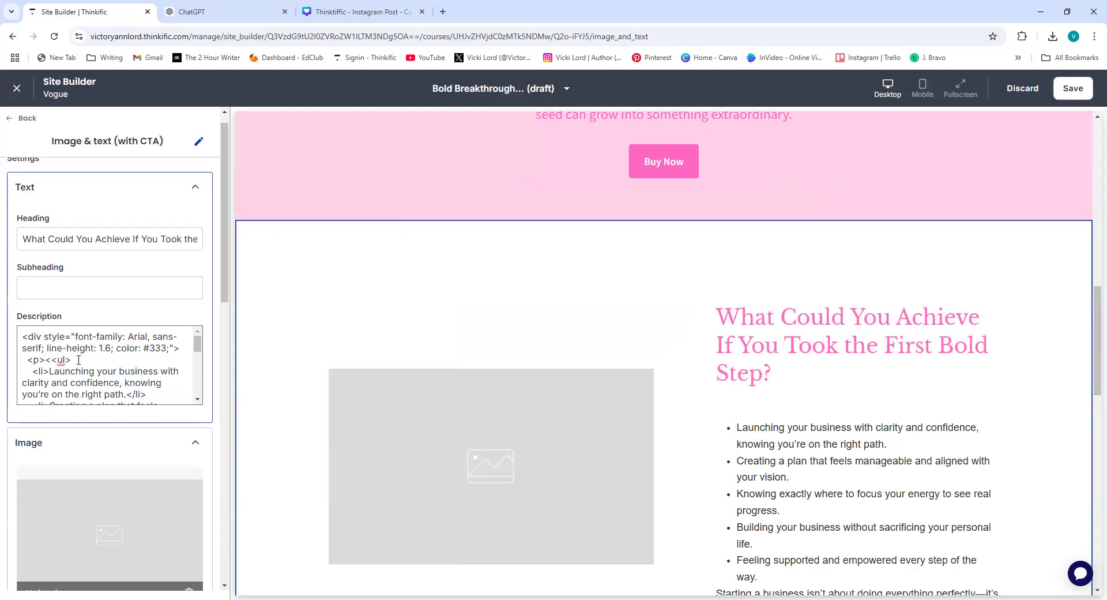
Step: Try to clear the section's heading text from its end
click(154, 240)
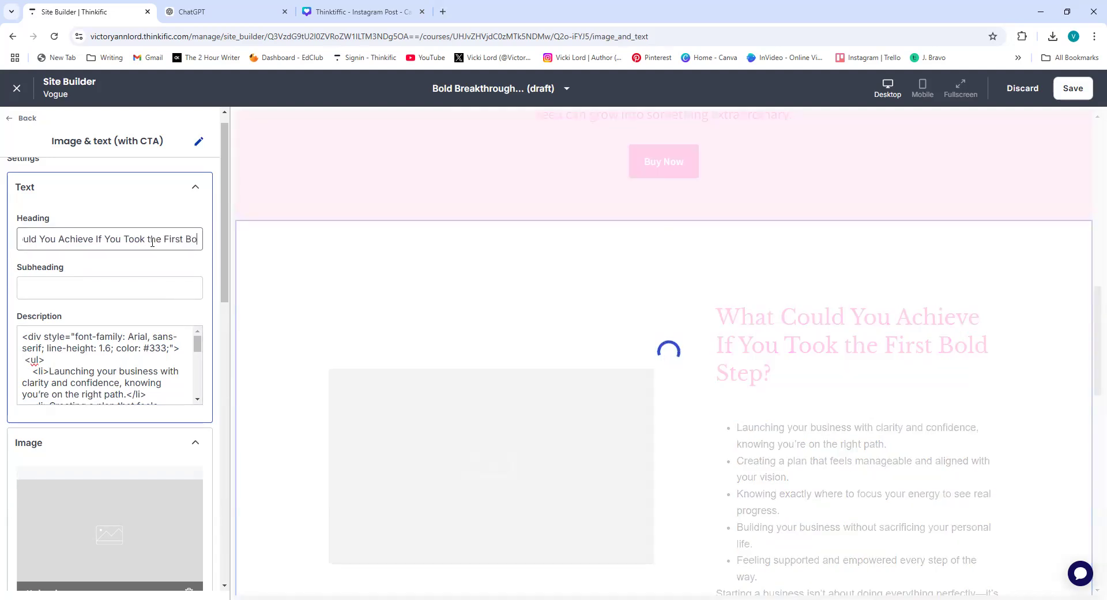
key(BackSpace)
key(BackSpace)
key(BackSpace)
key(BackSpace)
key(BackSpace)
key(BackSpace)
key(BackSpace)
key(BackSpace)
key(BackSpace)
key(BackSpace)
key(BackSpace)
key(BackSpace)
key(BackSpace)
key(BackSpace)
key(BackSpace)
key(BackSpace)
key(BackSpace)
key(BackSpace)
key(BackSpace)
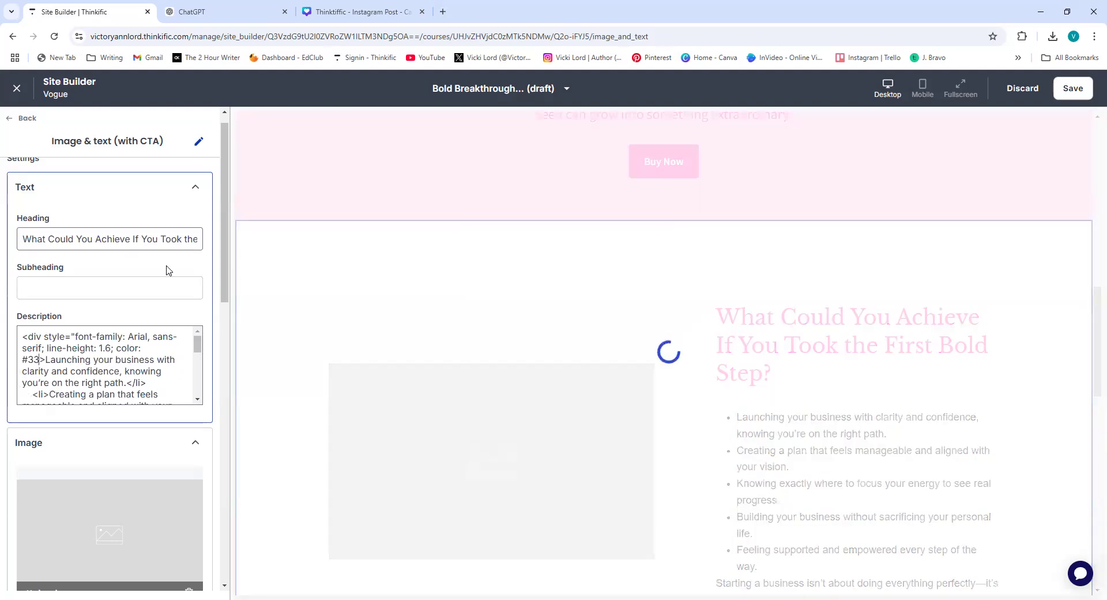
Step: Copy the generated HTML from ChatGPT again and replace the damaged description code in the Site Builder with it
click(193, 12)
click(803, 217)
click(26, 8)
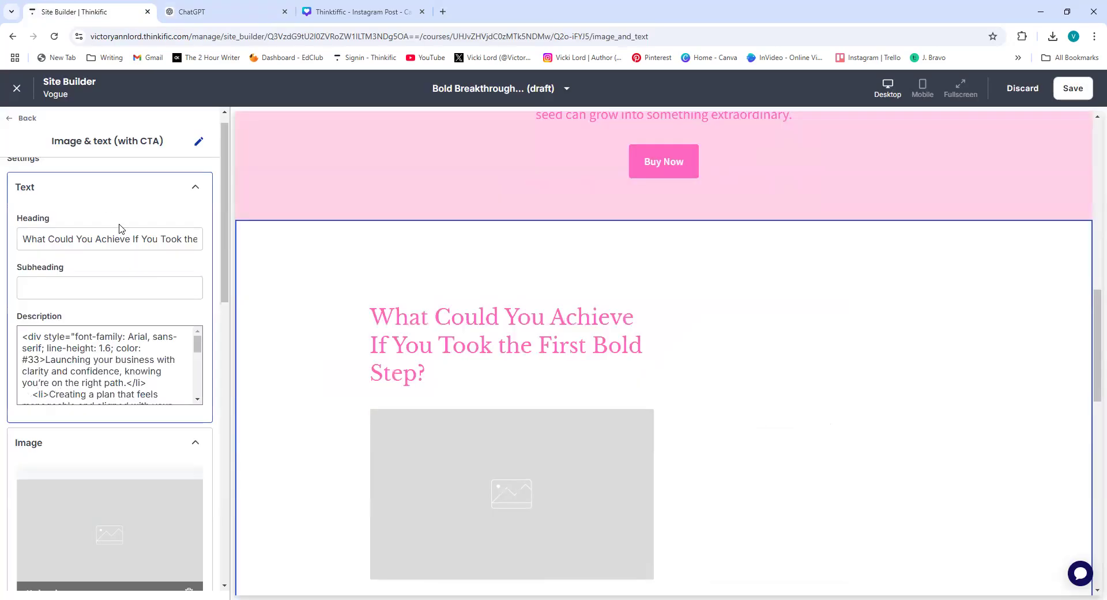
drag(24, 335, 125, 414)
key(BackSpace)
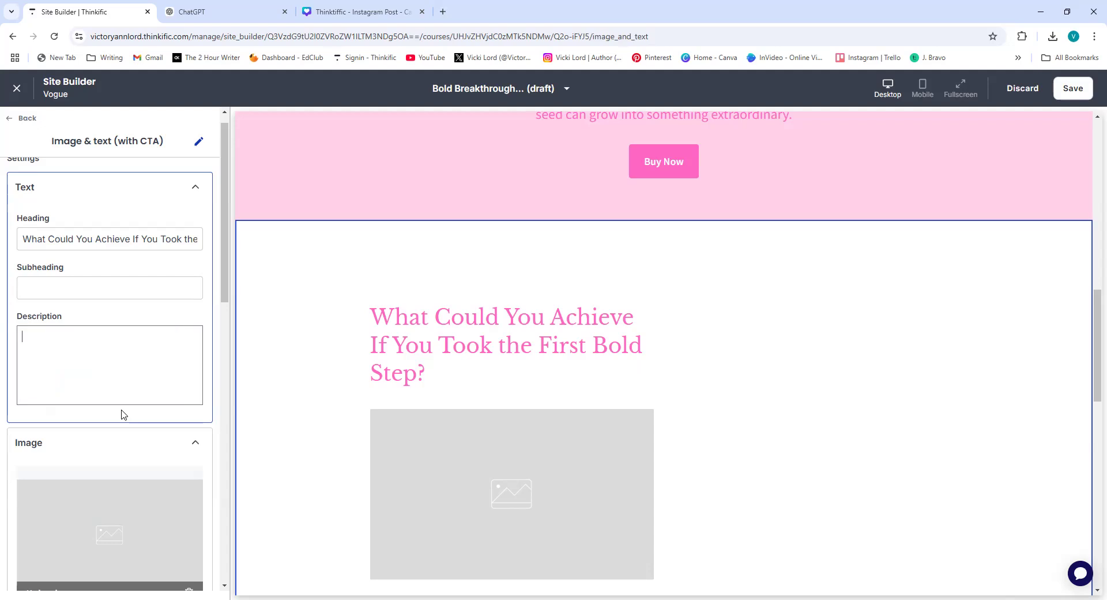
key(ctrl+v)
scroll(127, 375, up, 10)
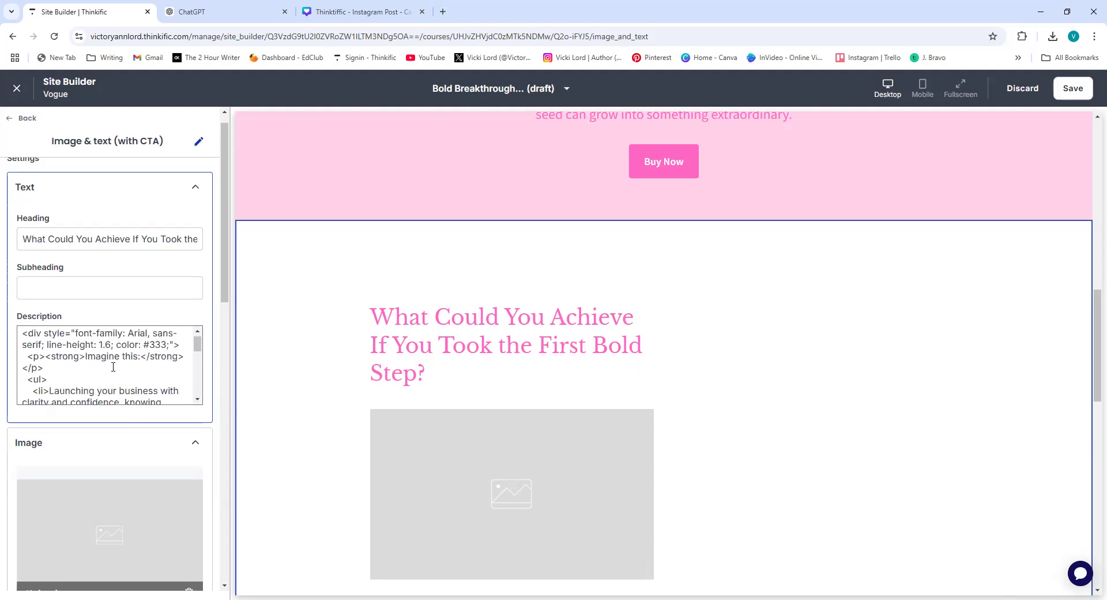
Step: Remove the bold "Imagine this:" paragraph and its empty line above the bullet list in the description HTML
click(56, 389)
key(BackSpace)
key(BackSpace)
key(BackSpace)
key(BackSpace)
key(BackSpace)
key(BackSpace)
key(BackSpace)
key(BackSpace)
key(BackSpace)
key(BackSpace)
key(BackSpace)
key(BackSpace)
key(BackSpace)
key(BackSpace)
key(BackSpace)
key(BackSpace)
key(BackSpace)
key(BackSpace)
key(BackSpace)
key(BackSpace)
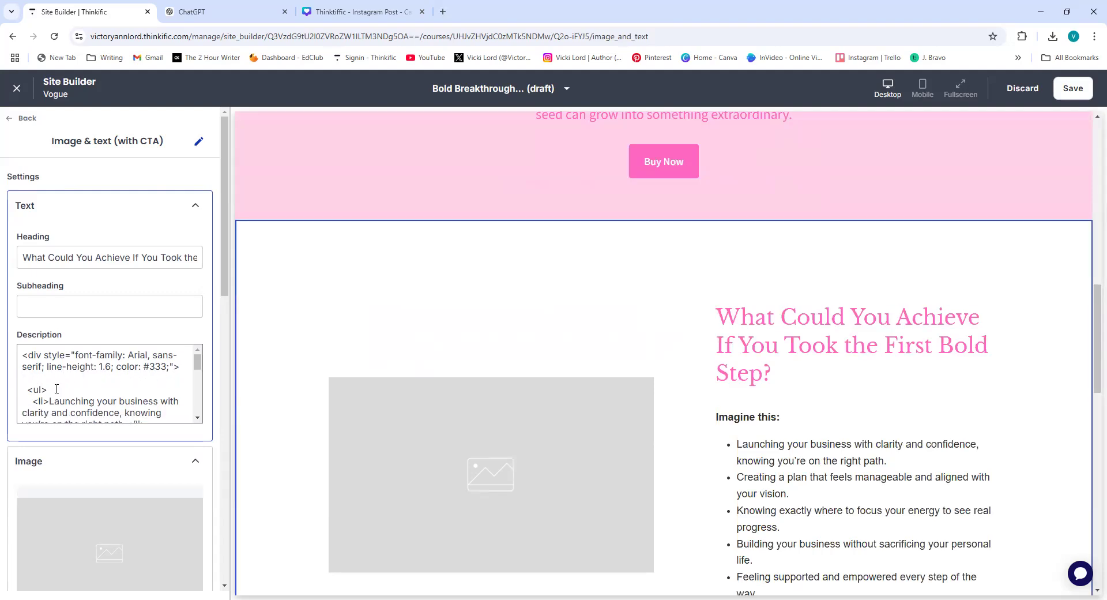
key(BackSpace)
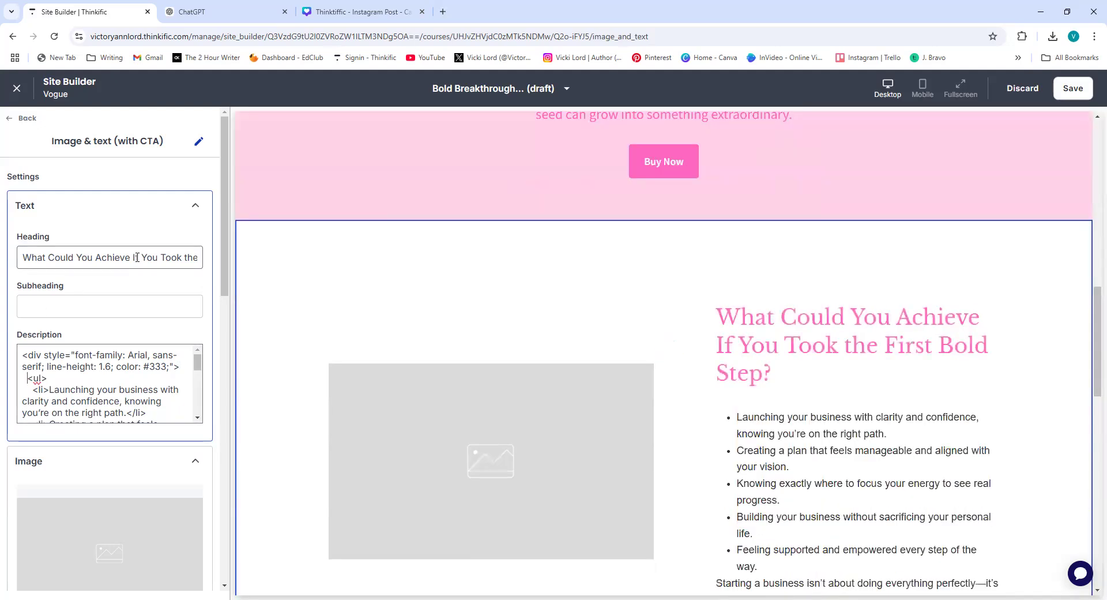
Step: Replace the section heading "What Could You Achieve If You Took the First Bold Step?" with "Imagine this:"
click(136, 248)
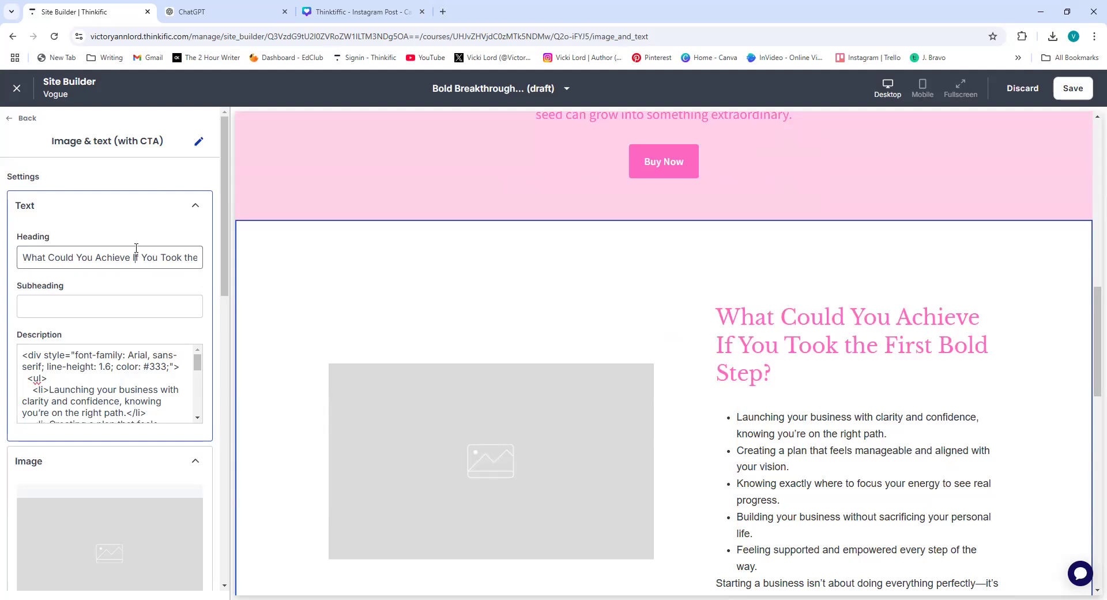
key(Right)
key(Right)
key(Right)
key(Right)
key(Right)
key(Right)
key(Right)
key(Right)
key(Right)
key(Right)
key(Right)
key(Right)
key(Right)
key(Right)
key(Right)
key(Right)
key(Right)
key(Right)
key(Right)
key(Right)
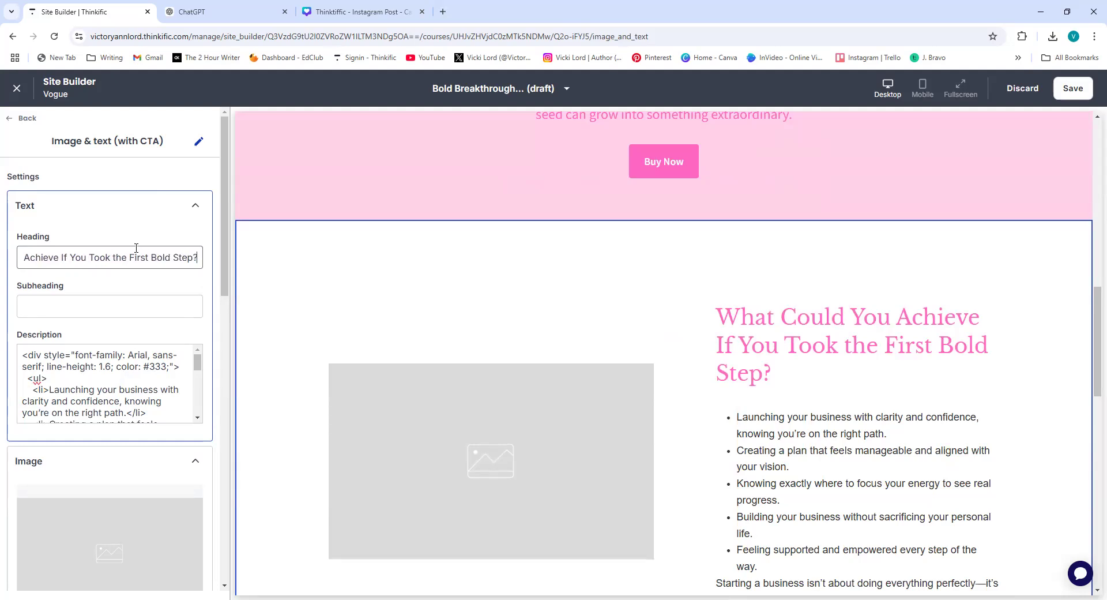
key(BackSpace)
key(BackSpace)
key(BackSpace)
key(BackSpace)
key(BackSpace)
key(BackSpace)
key(BackSpace)
key(BackSpace)
key(BackSpace)
key(BackSpace)
key(BackSpace)
key(BackSpace)
key(BackSpace)
key(BackSpace)
key(BackSpace)
key(BackSpace)
key(BackSpace)
key(BackSpace)
key(BackSpace)
key(BackSpace)
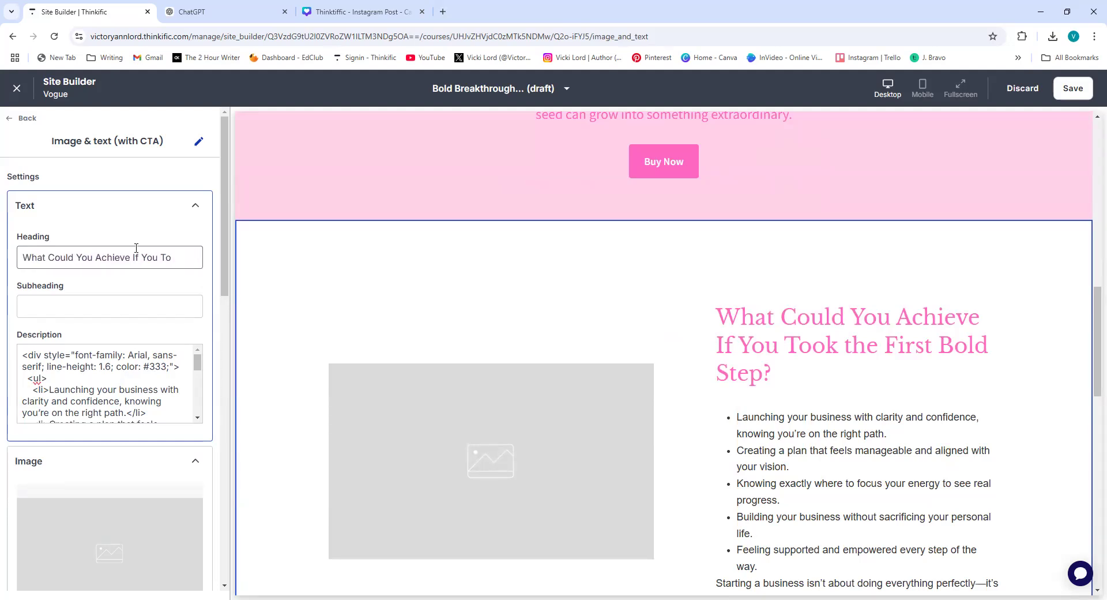
key(BackSpace)
key(BackSpace)
key(BackSpace)
key(BackSpace)
key(BackSpace)
key(BackSpace)
key(BackSpace)
key(BackSpace)
key(BackSpace)
key(BackSpace)
key(BackSpace)
key(BackSpace)
key(BackSpace)
key(BackSpace)
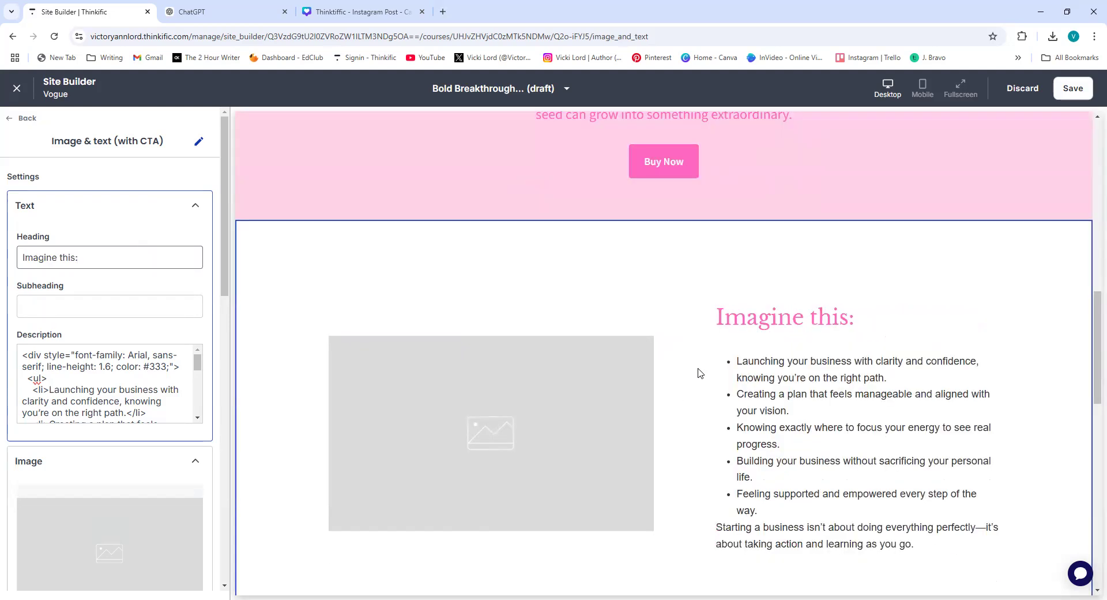
Step: Save the landing page and review the "Imagine this:" section together with the pink section above it
click(1073, 88)
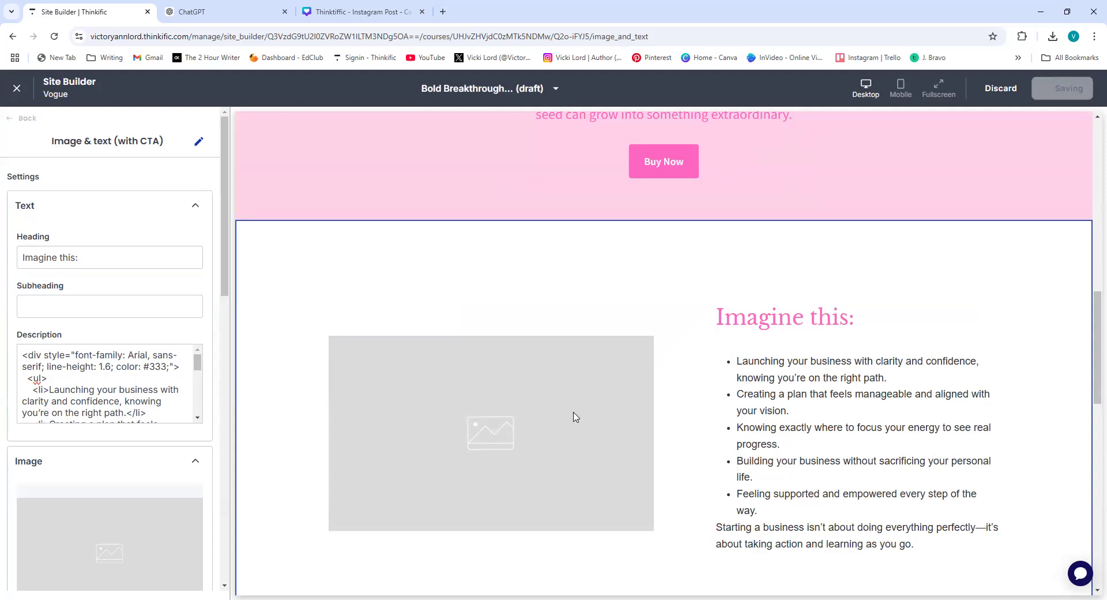
scroll(579, 402, up, 6)
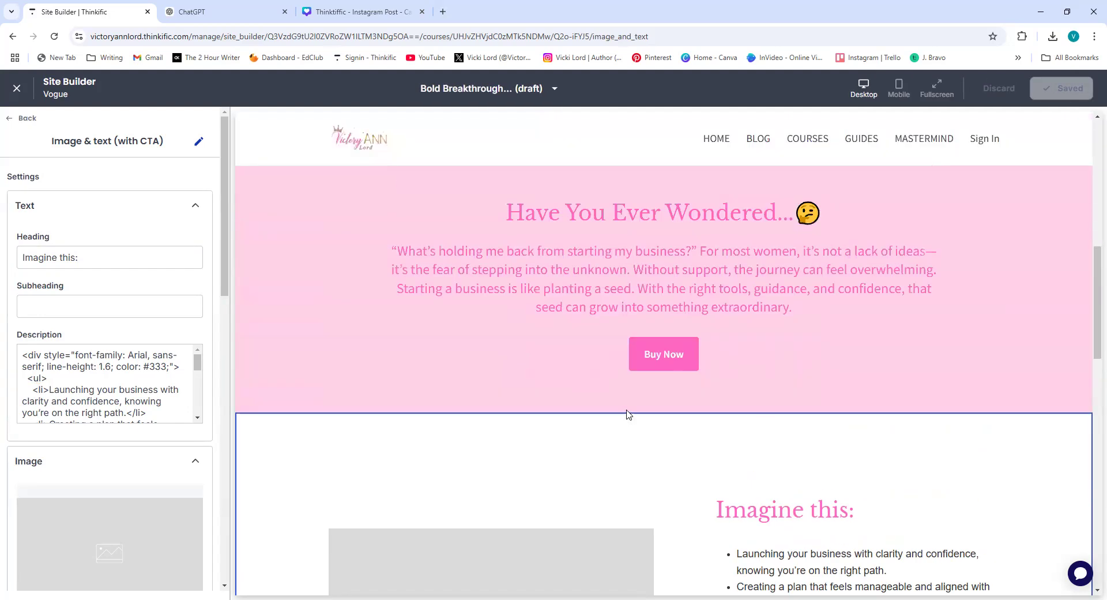
scroll(685, 490, down, 5)
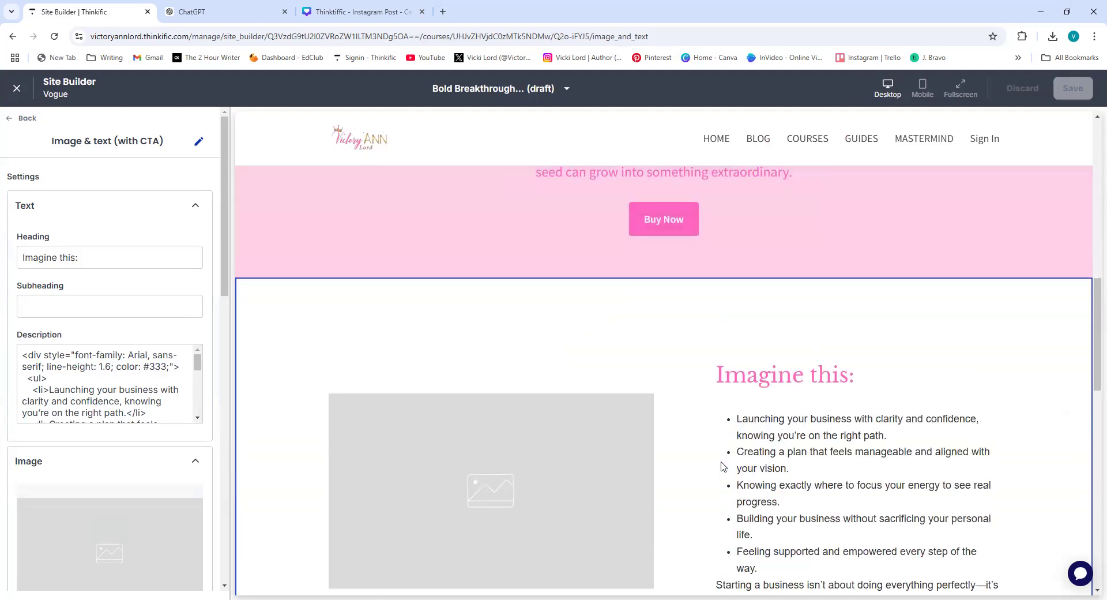
Step: Switch to the Thinktiffic design in Canva and duplicate page 3 with the coffee-cup photo twice
click(396, 12)
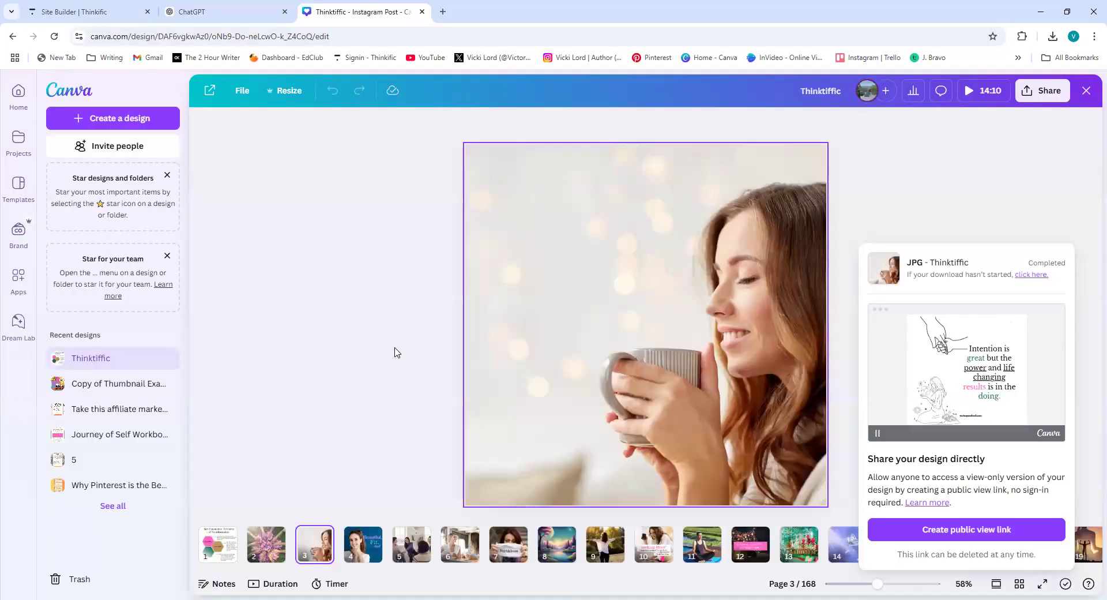
click(394, 362)
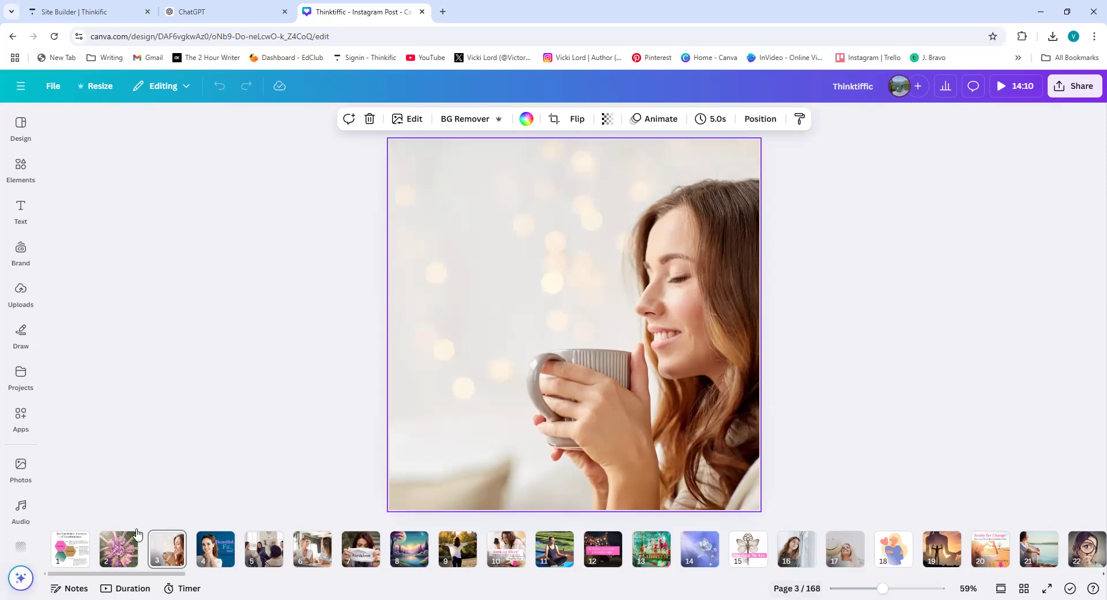
click(170, 540)
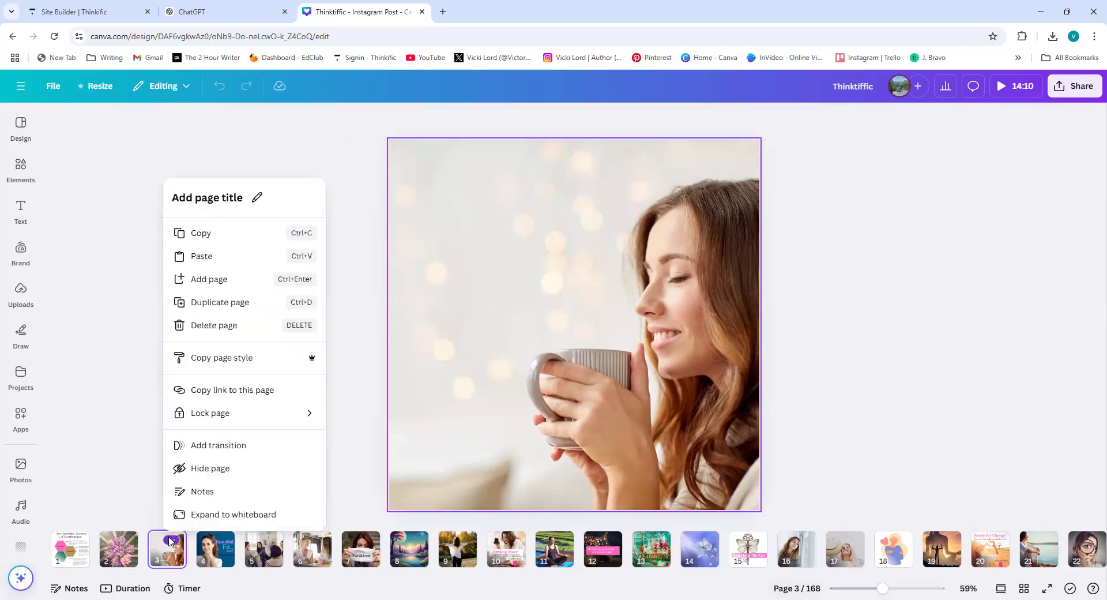
click(220, 303)
key(ctrl+d)
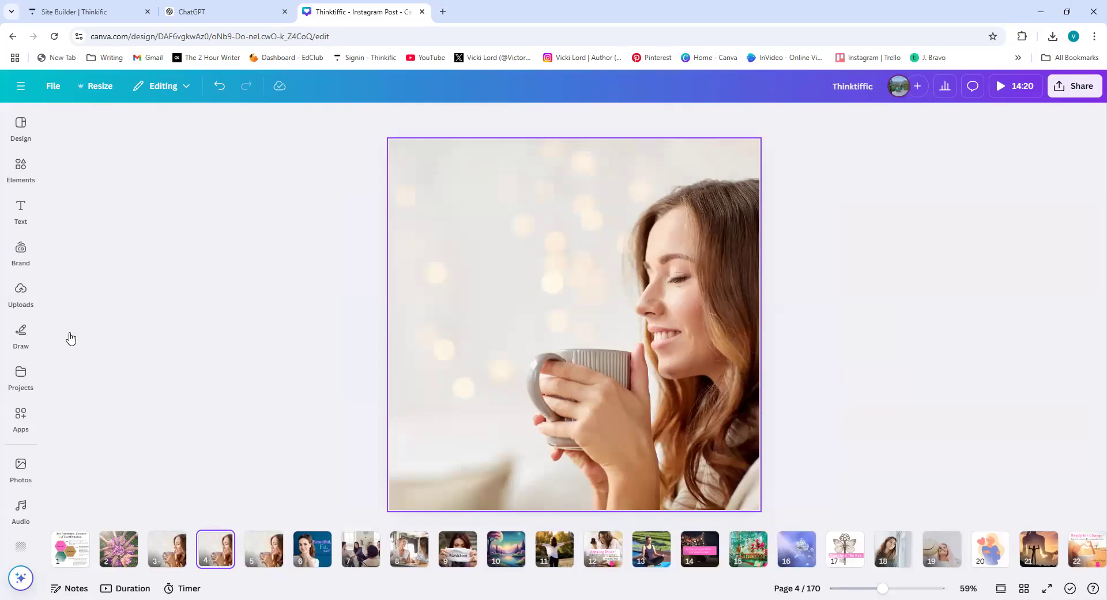
Step: Search the Canva elements for "woman happy business"
click(21, 168)
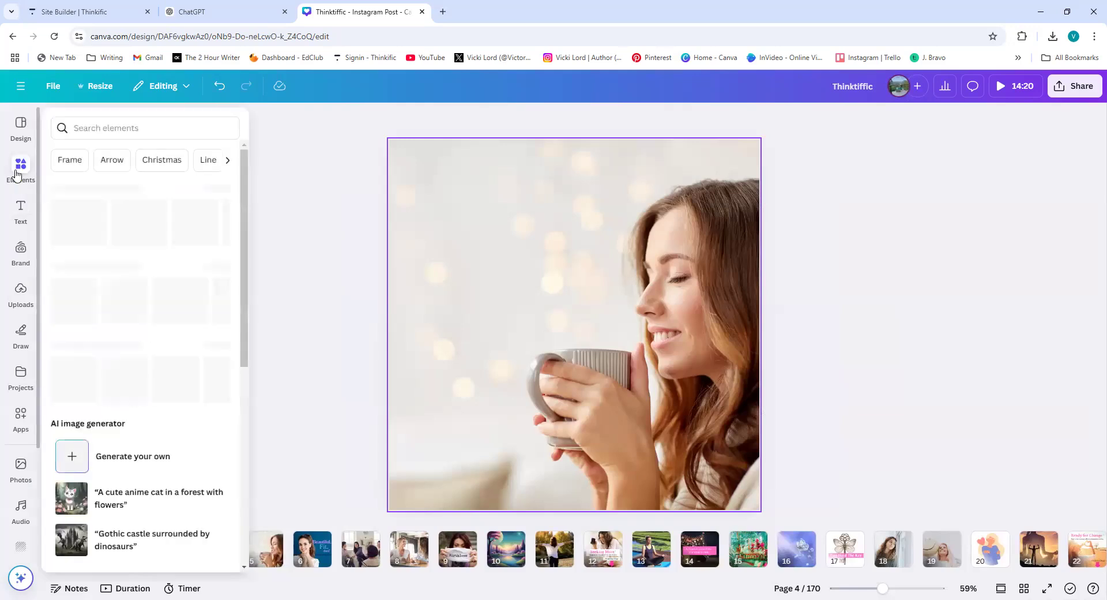
click(111, 129)
text(woman happy bus)
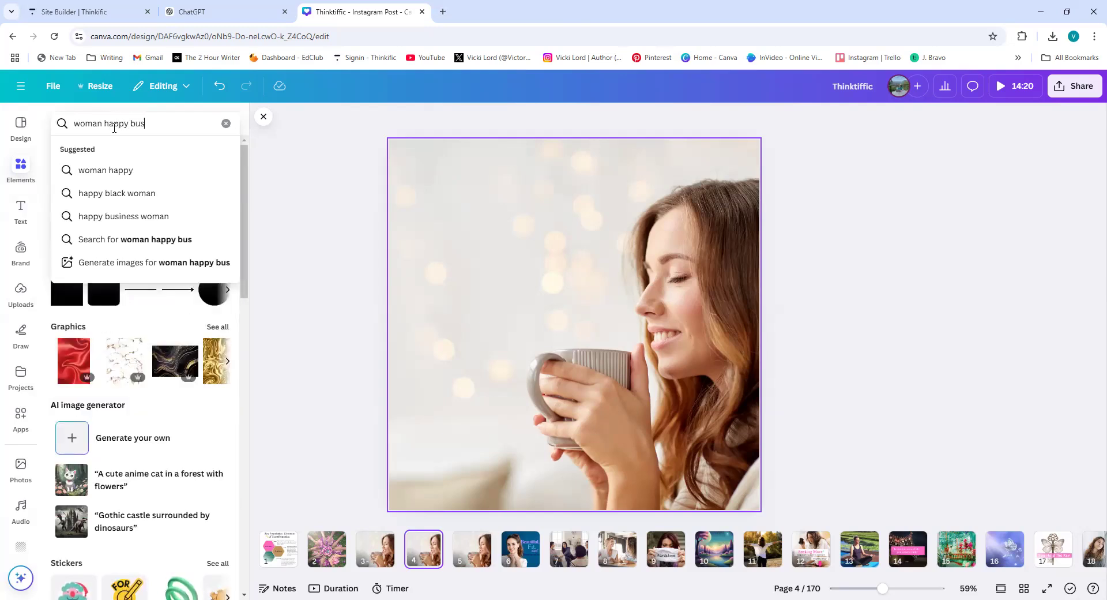
text(iness)
key(Return)
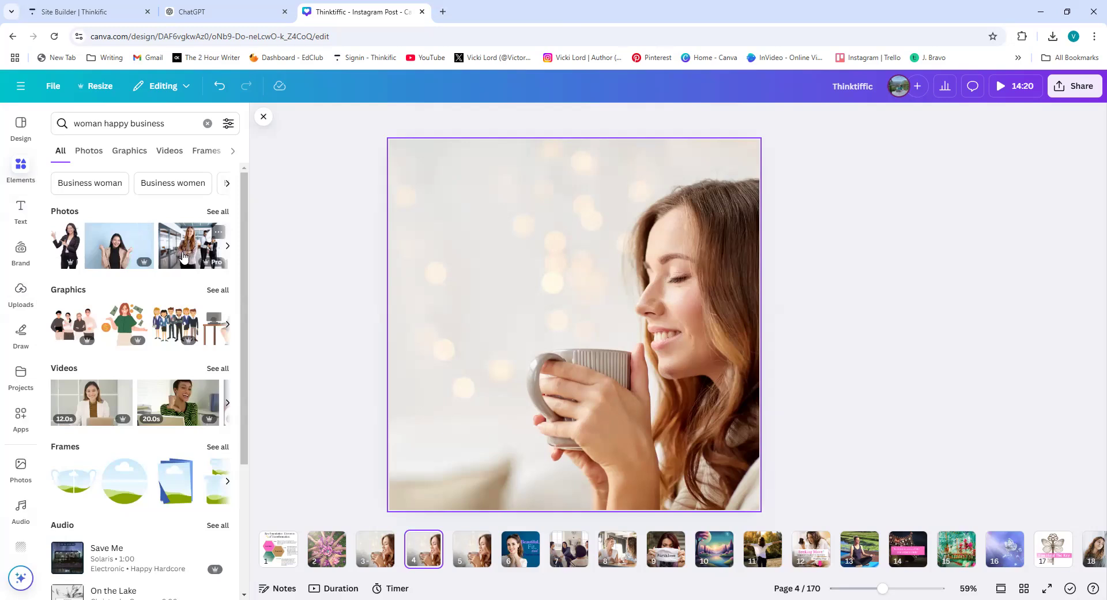
Step: Try the office photo of the businesswoman with crossed arms as page 4's background and delete its extra copies
click(191, 254)
right_click(525, 260)
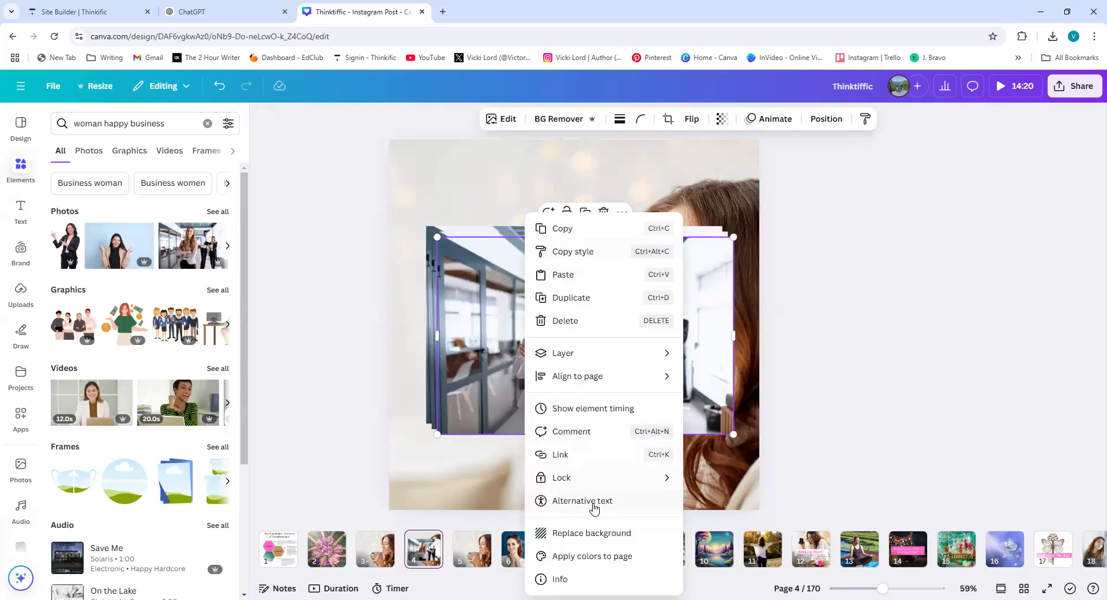
click(597, 531)
click(647, 343)
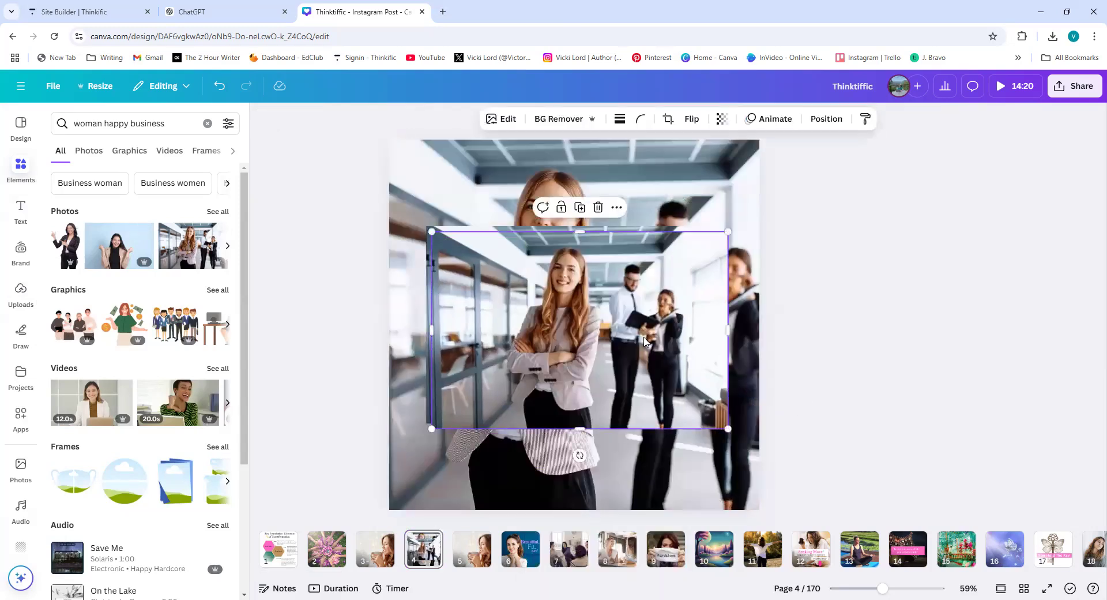
click(600, 209)
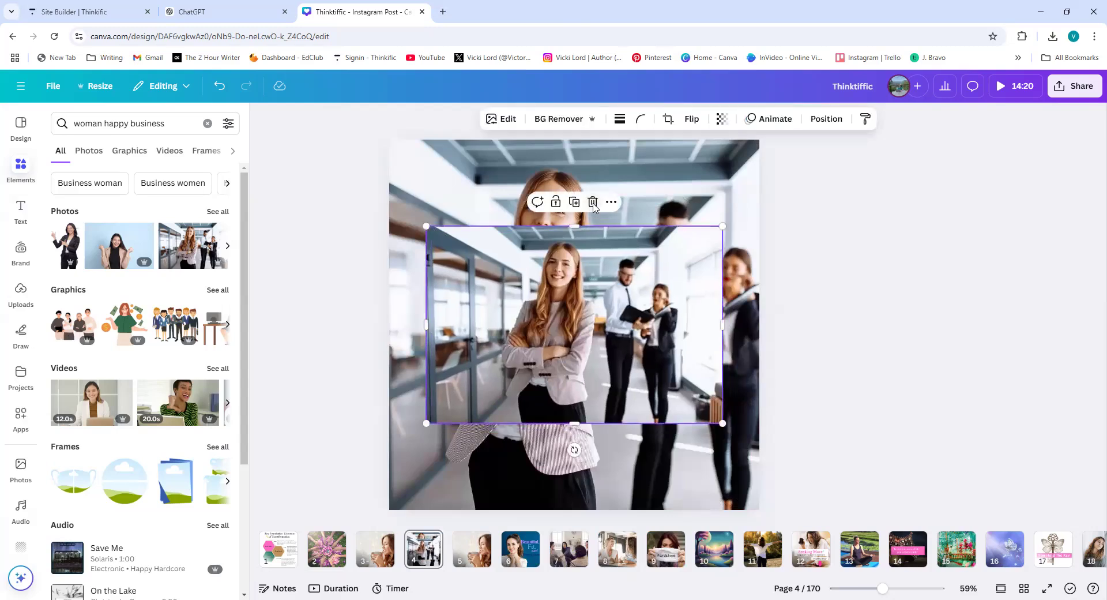
double_click(597, 209)
click(970, 213)
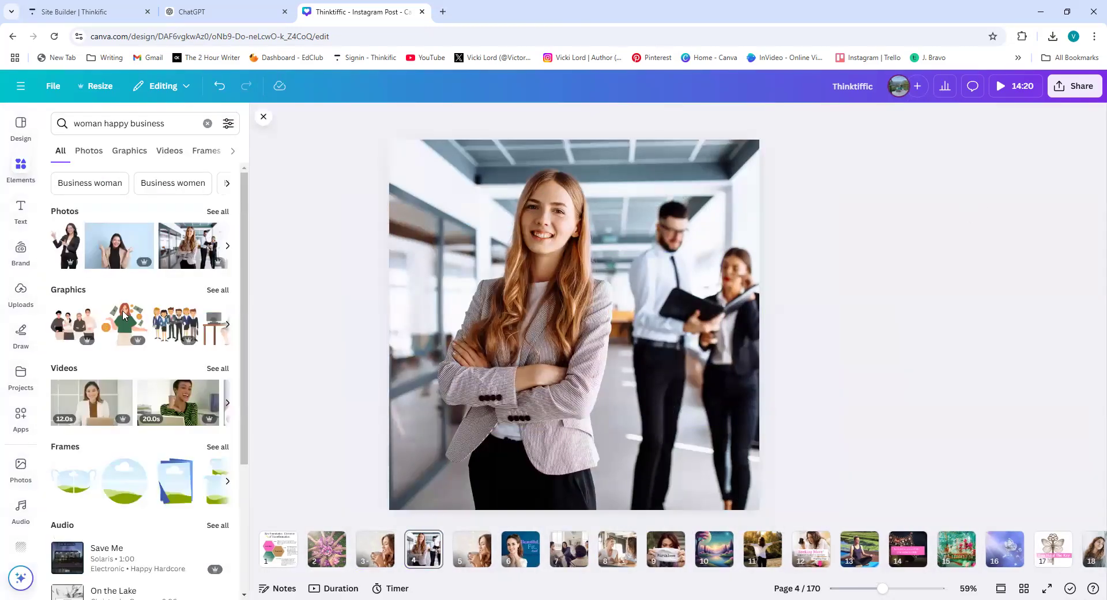
Step: Add the photo of the cheering woman on light blue to page 4 and make it the page background
click(121, 245)
right_click(646, 314)
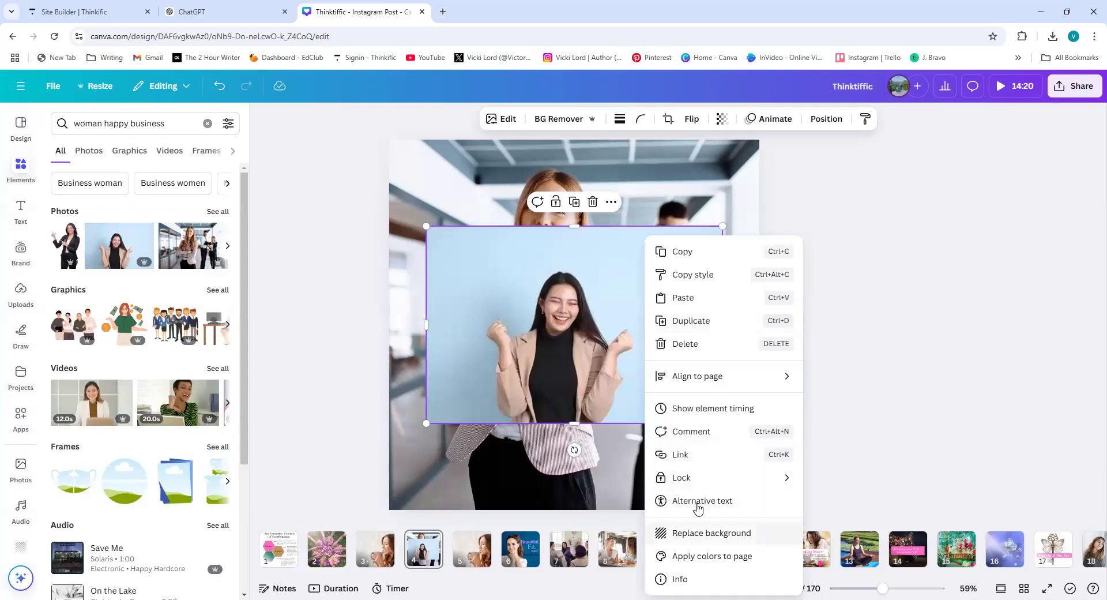
click(700, 532)
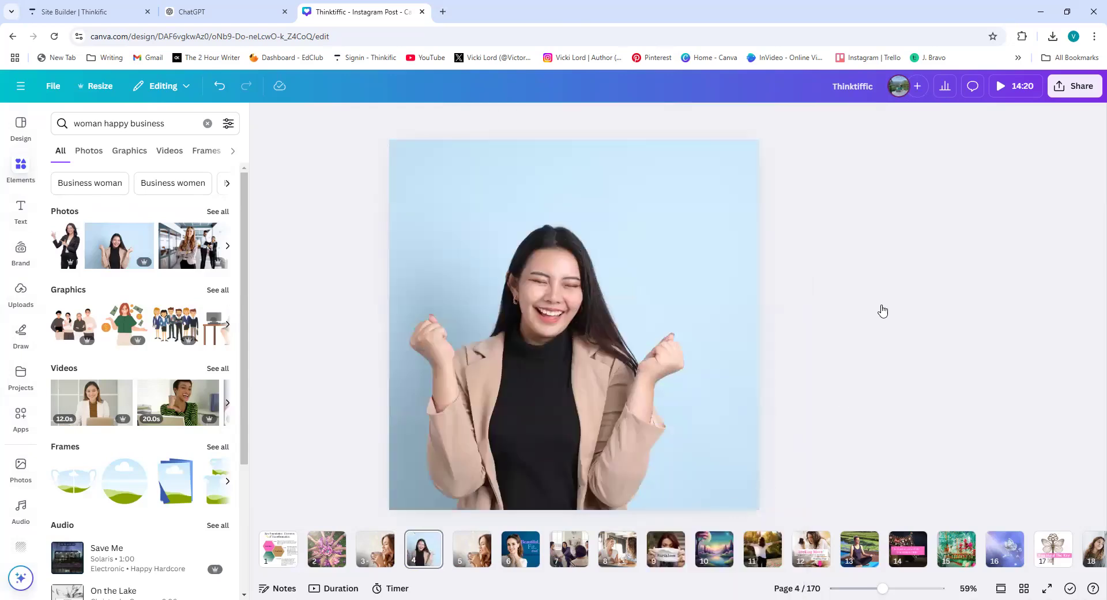
Step: Open the download settings for the Thinktiffic design and set the file type to JPG
click(1076, 86)
click(897, 318)
click(1076, 164)
click(1067, 174)
click(1068, 172)
click(1067, 172)
click(1068, 172)
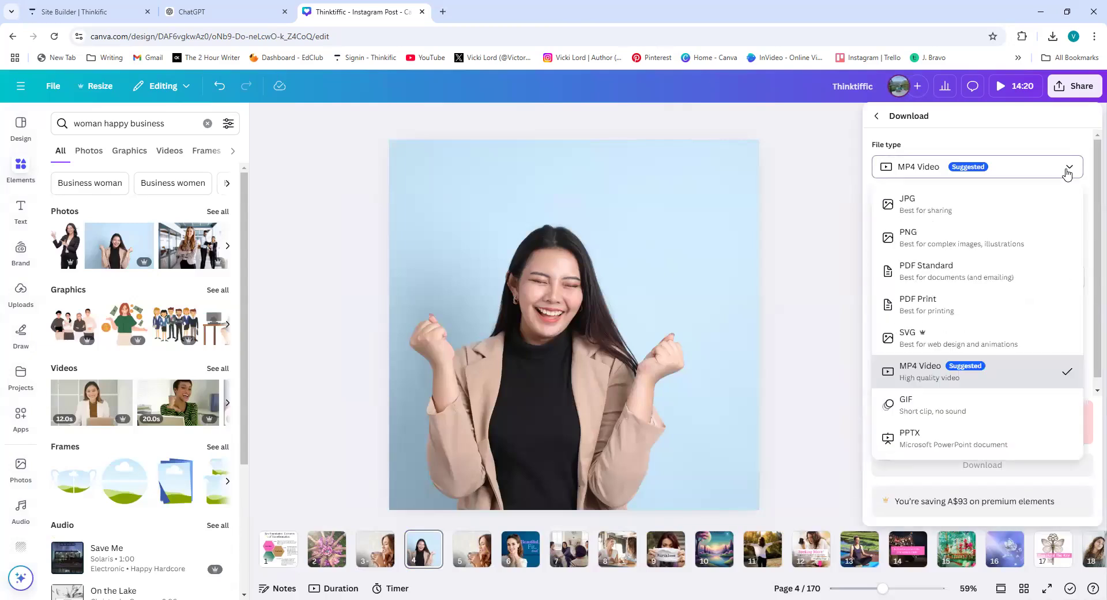
click(969, 216)
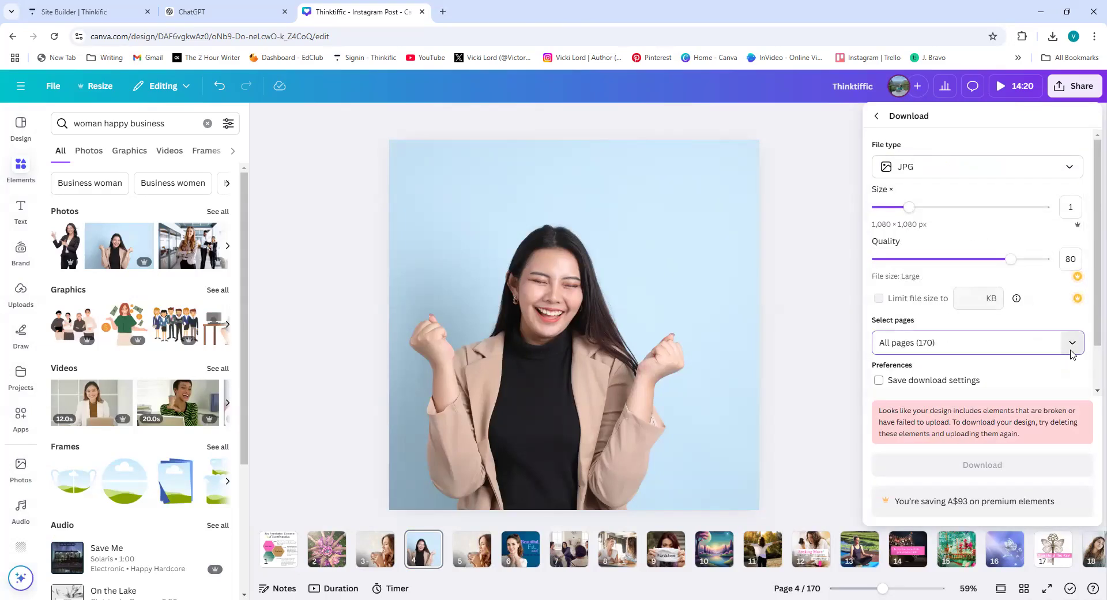
Step: Limit the download to page 4 with the cheering woman and download it
click(1071, 343)
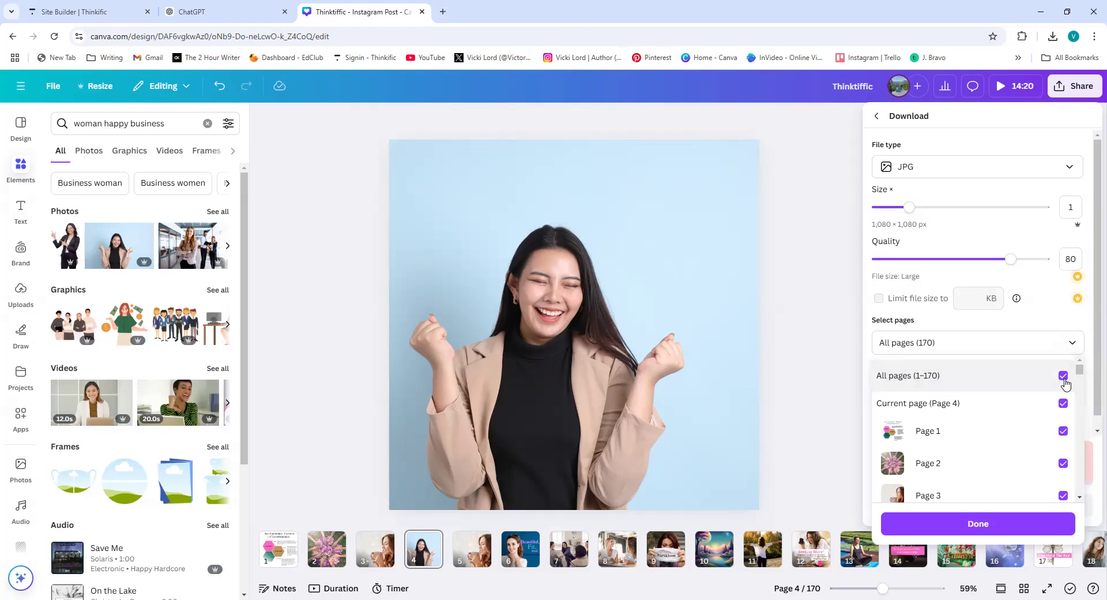
click(1062, 376)
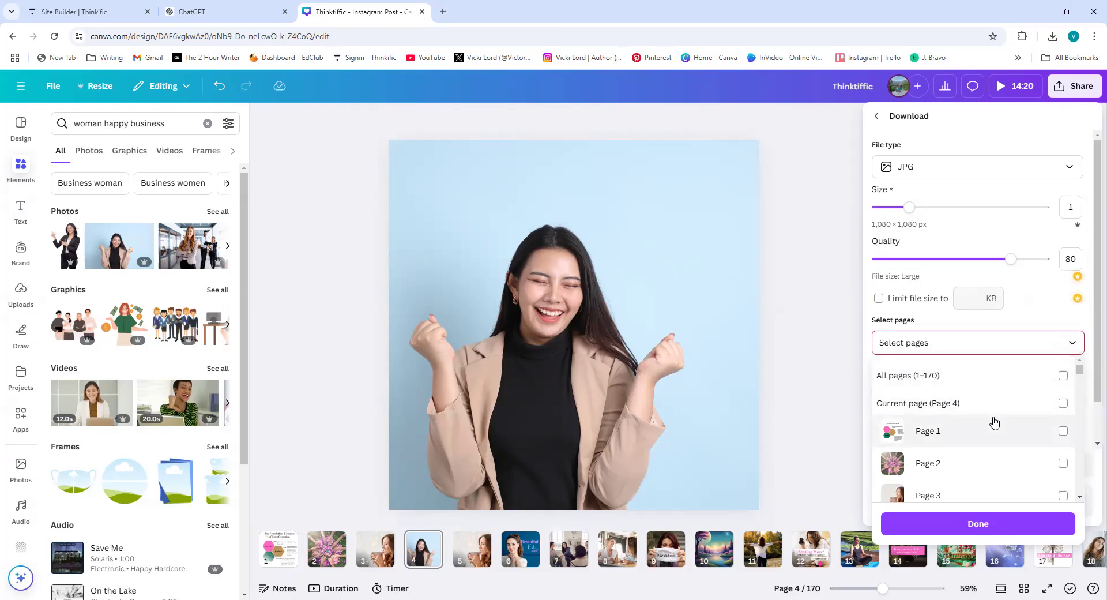
scroll(994, 421, down, 4)
scroll(993, 416, up, 2)
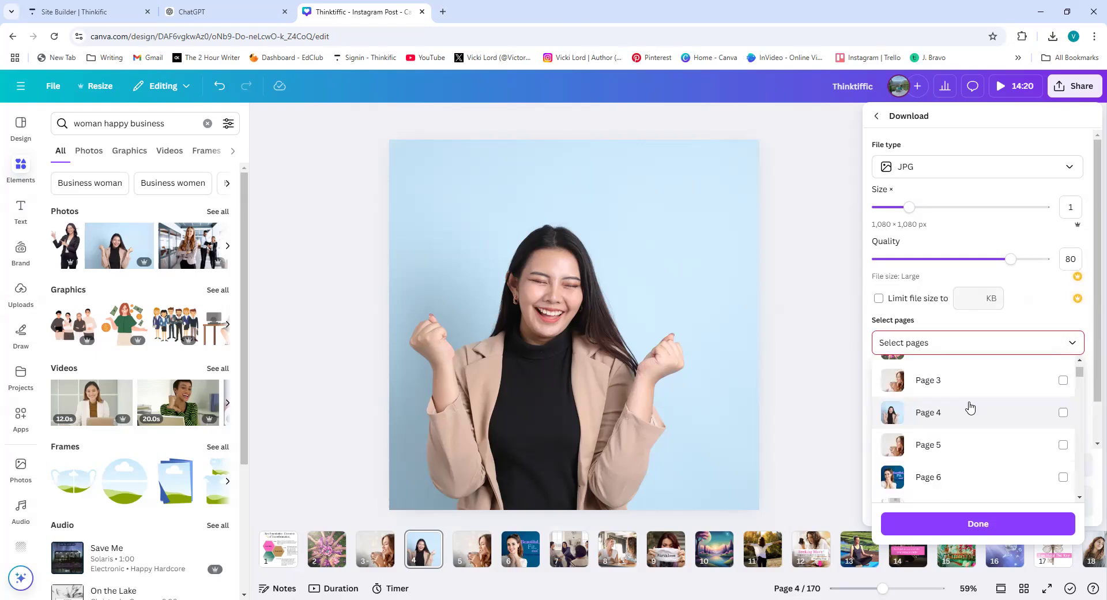
click(958, 414)
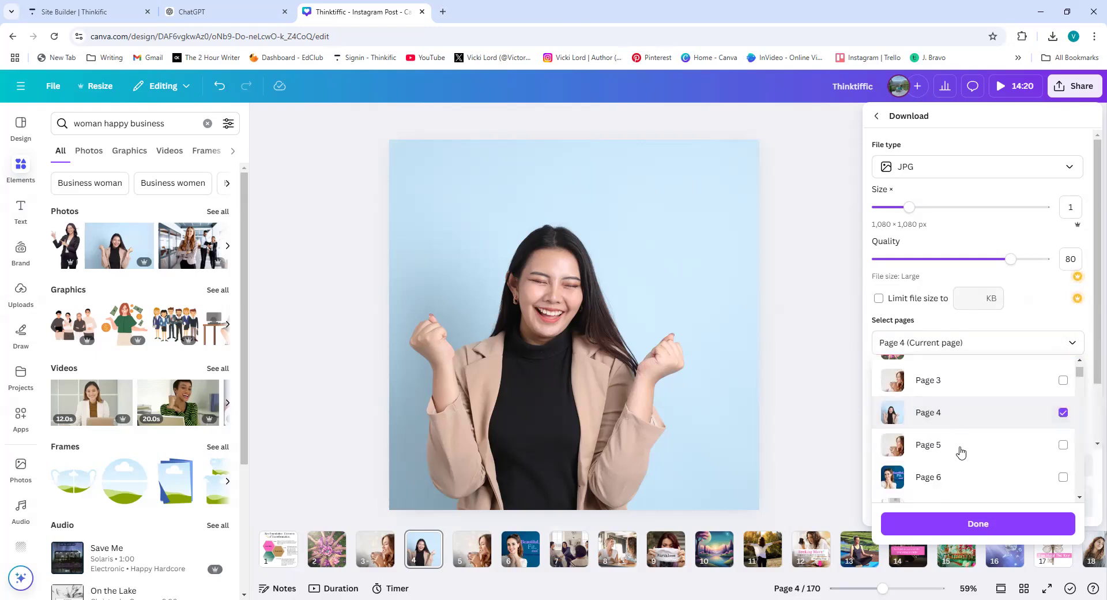
click(959, 525)
click(982, 444)
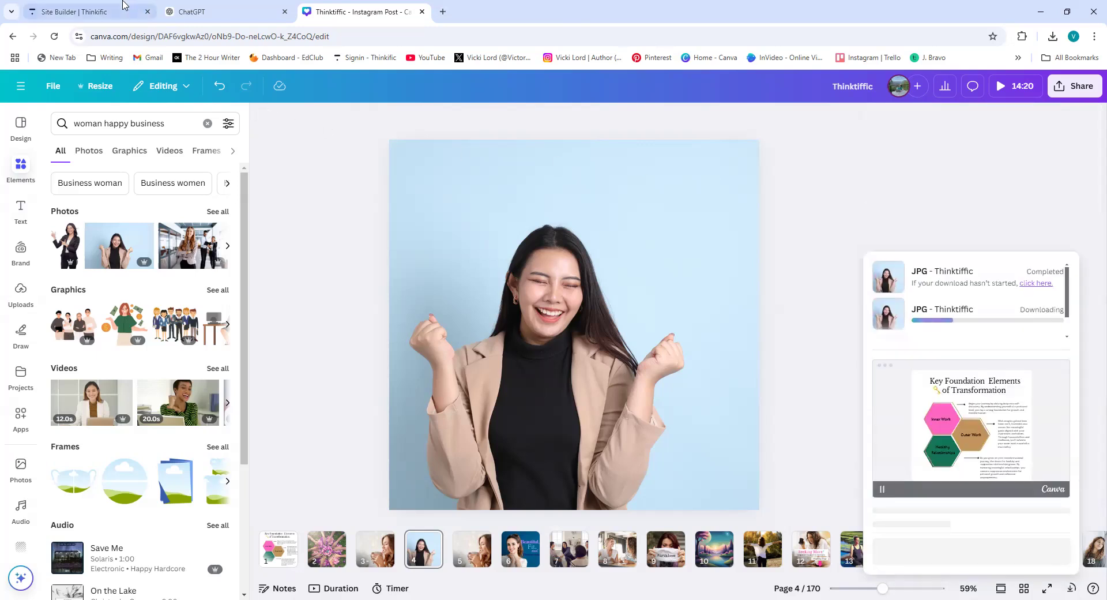
Step: Switch to the Thinkific site builder, upload Thinktiffic (5) as the "Imagine this:" section's image, and save the page
click(97, 12)
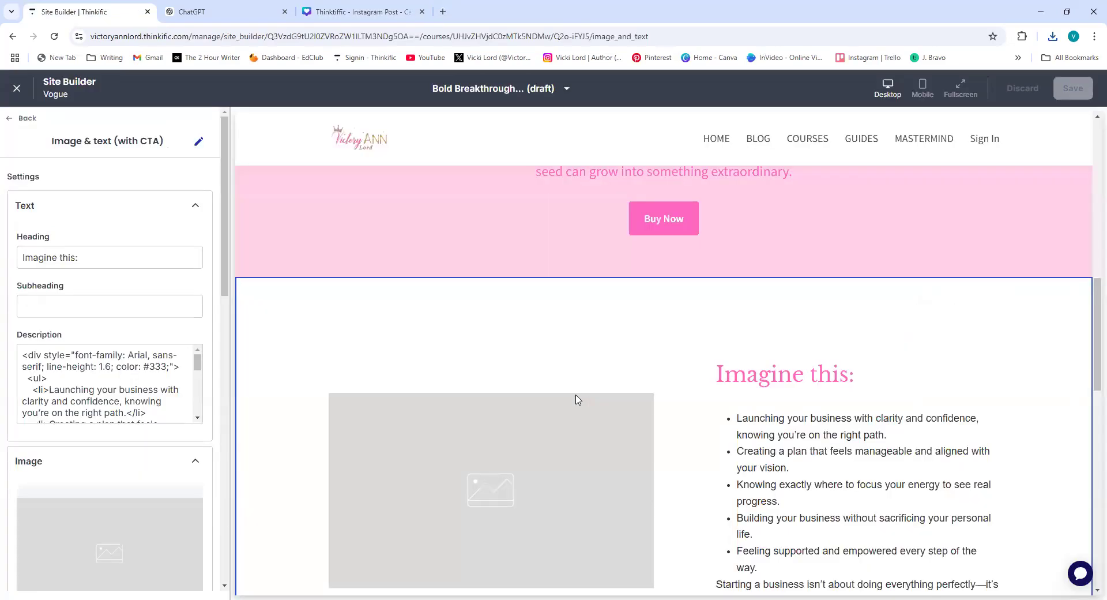
scroll(127, 407, down, 1)
scroll(104, 482, down, 4)
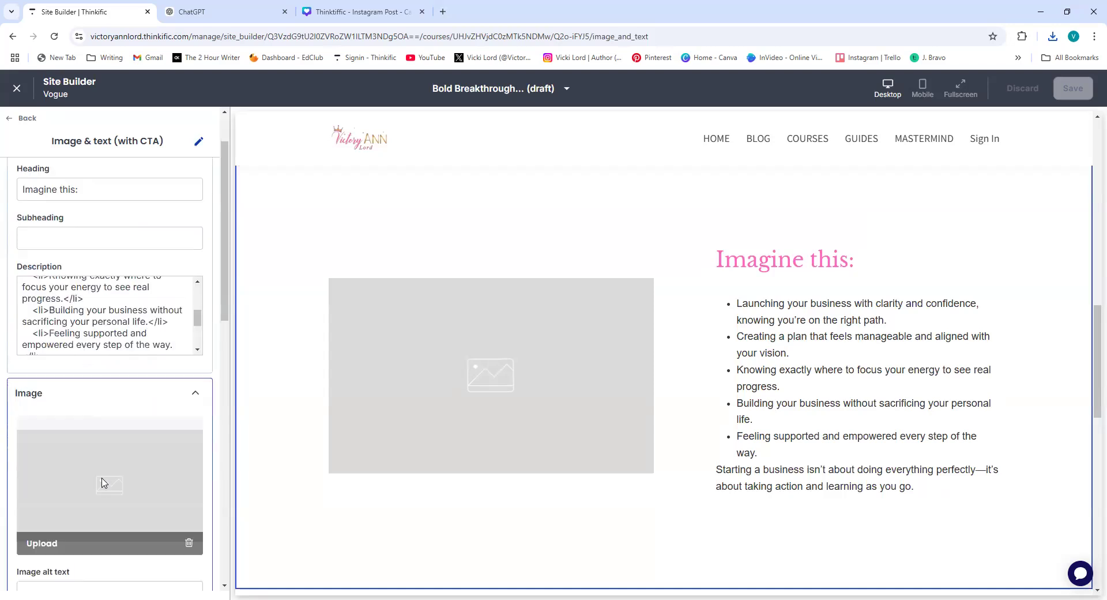
click(41, 381)
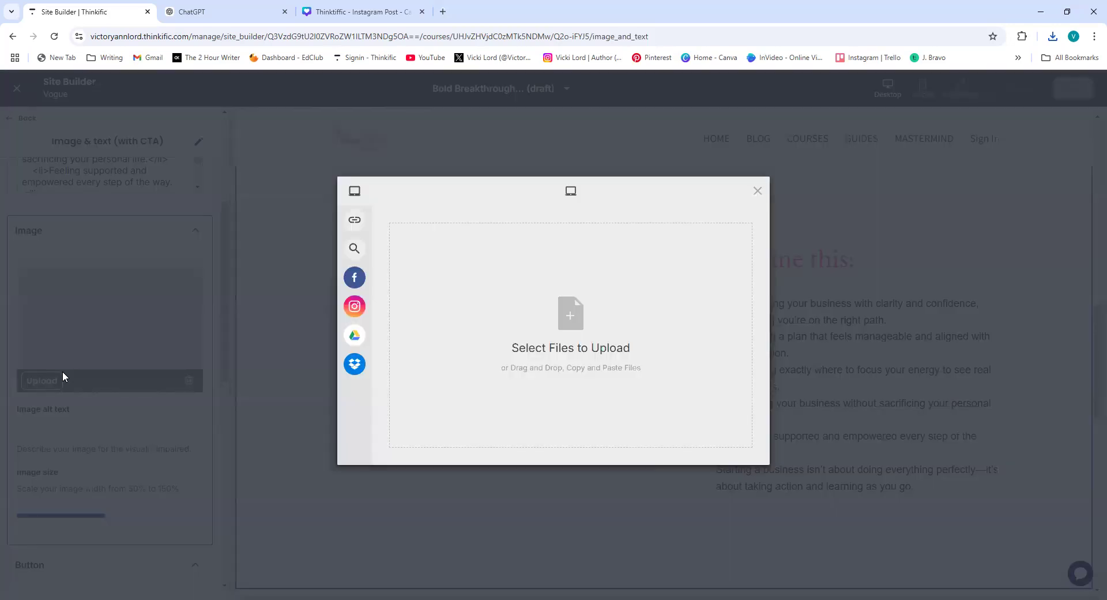
click(558, 343)
click(125, 97)
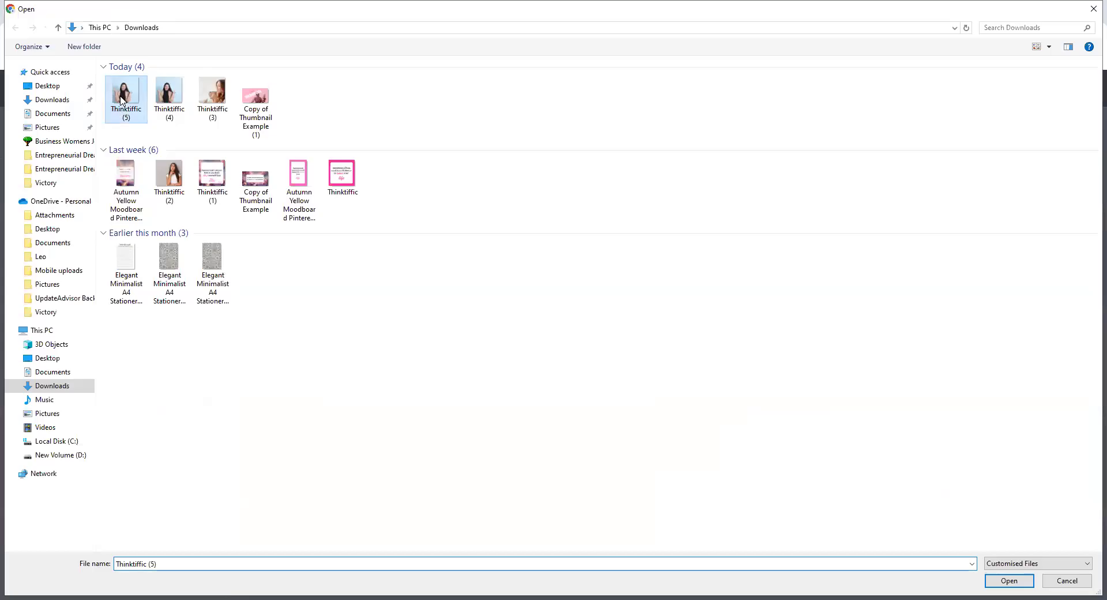
click(1006, 580)
click(733, 449)
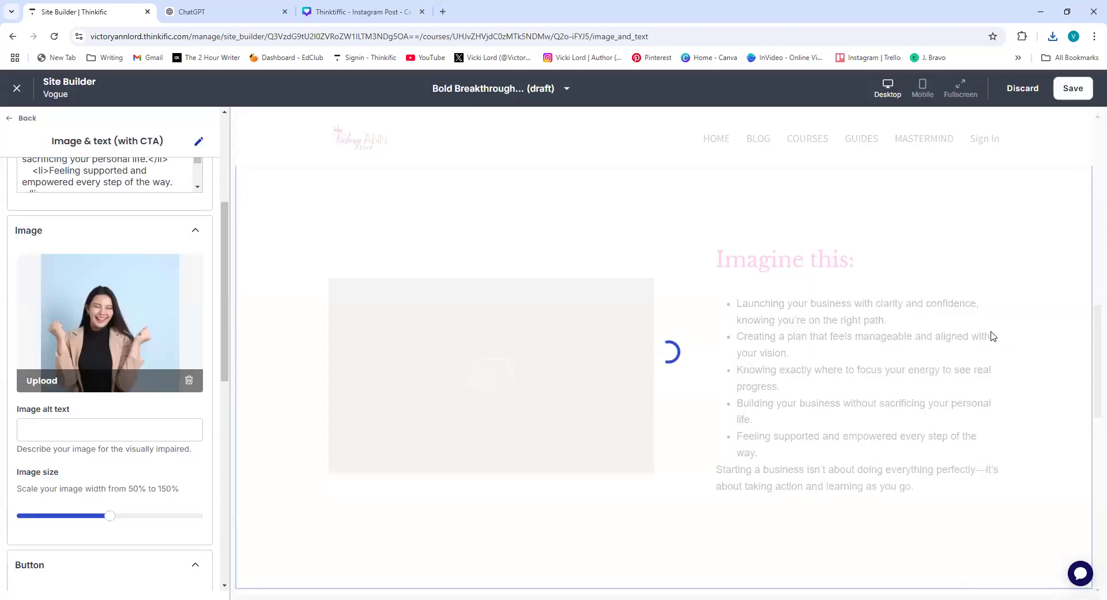
scroll(850, 307, up, 8)
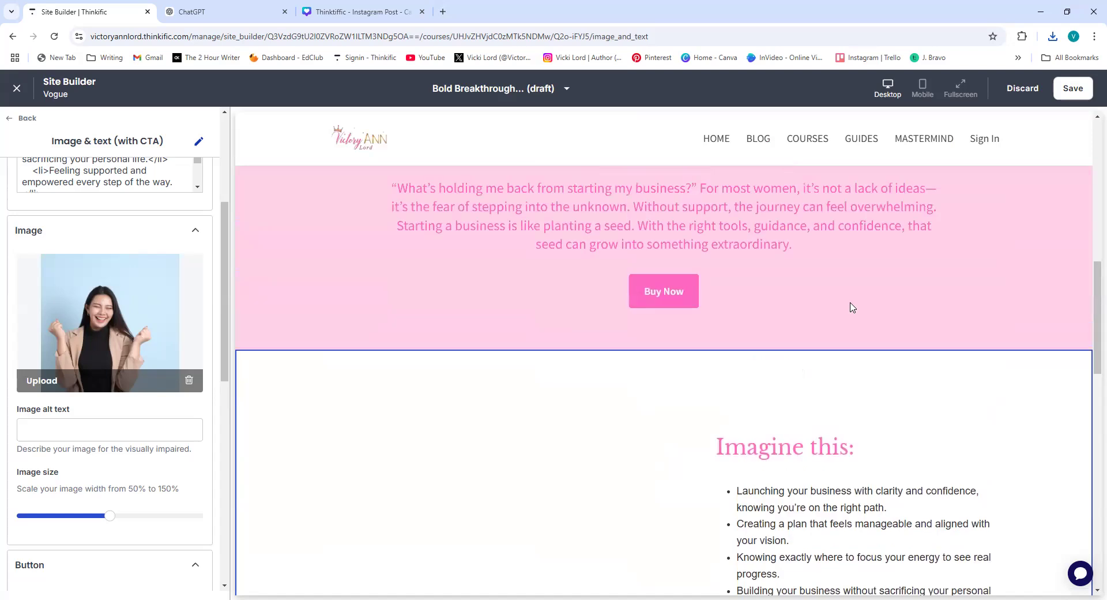
click(1068, 88)
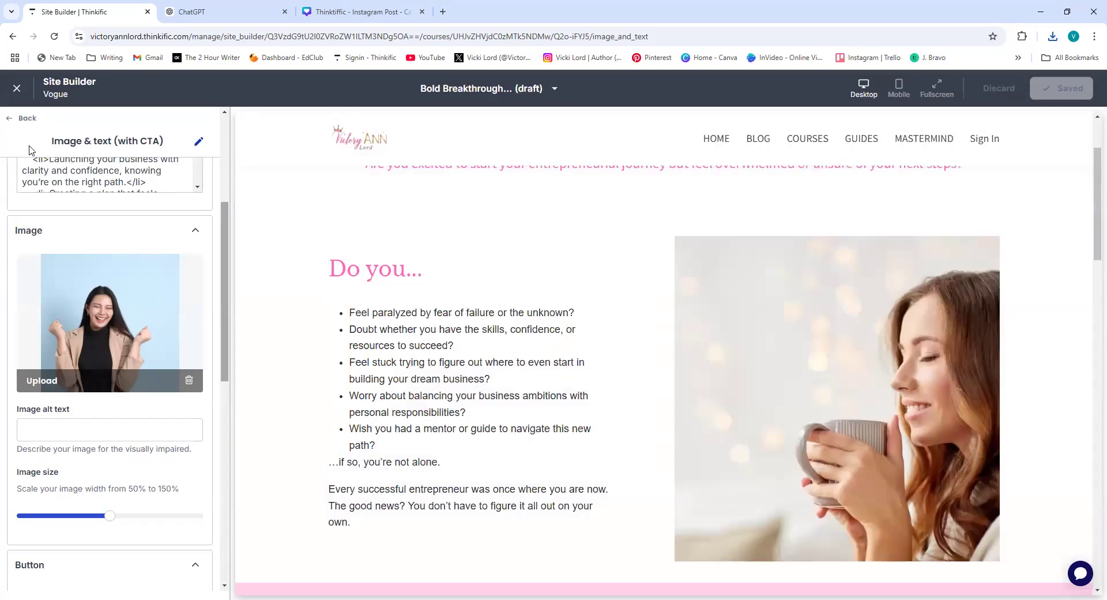
Step: Return to the section list, open the page's link in a new browser tab, and review the layout down to the course curriculum
click(8, 119)
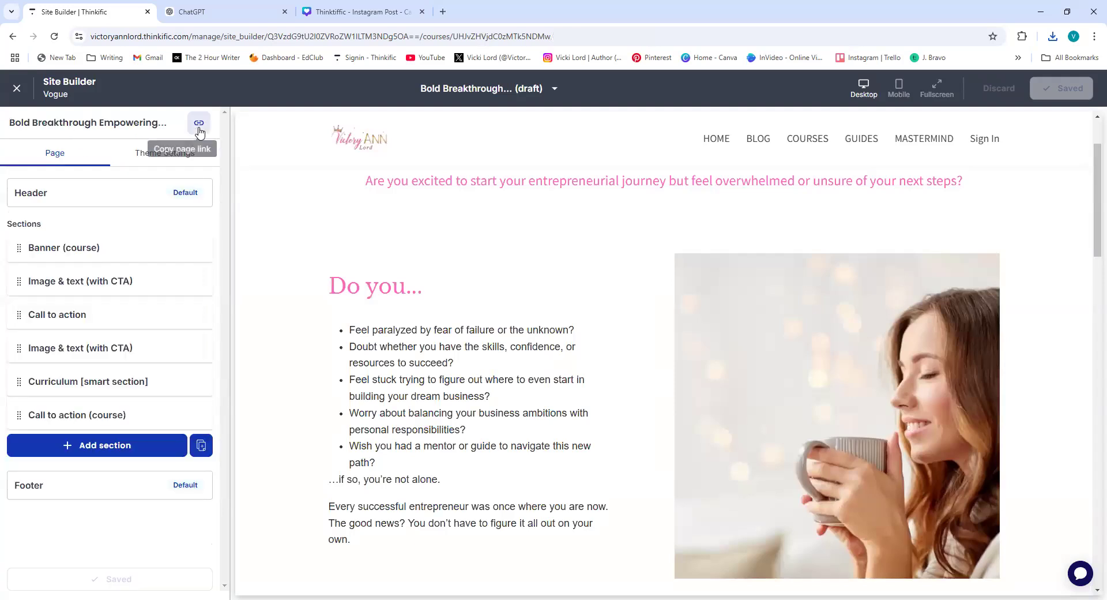
click(439, 12)
click(401, 36)
right_click(400, 36)
click(434, 151)
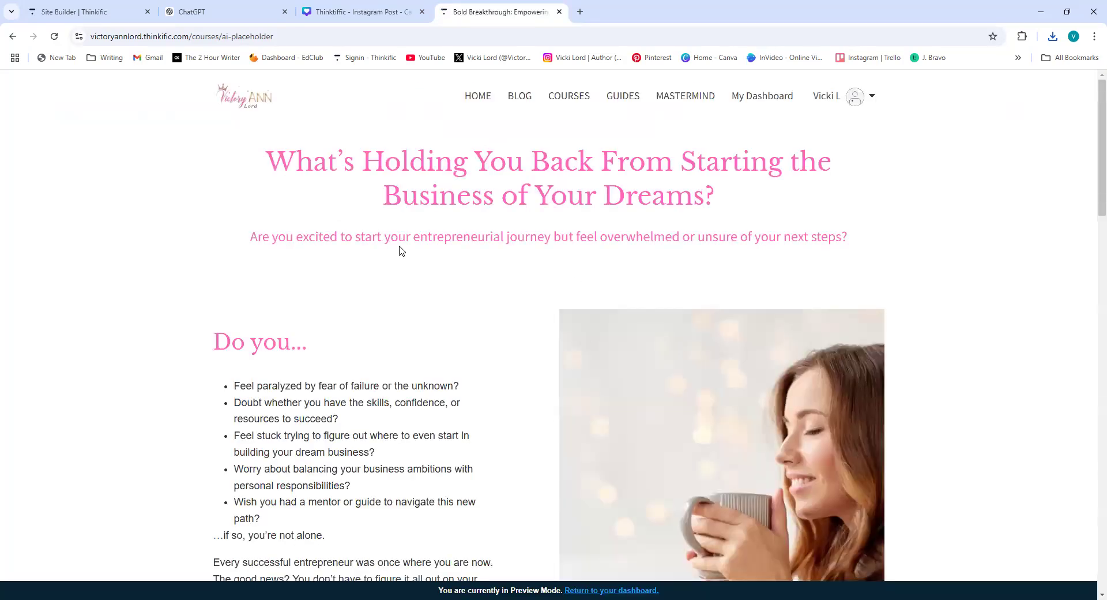
scroll(732, 311, down, 2)
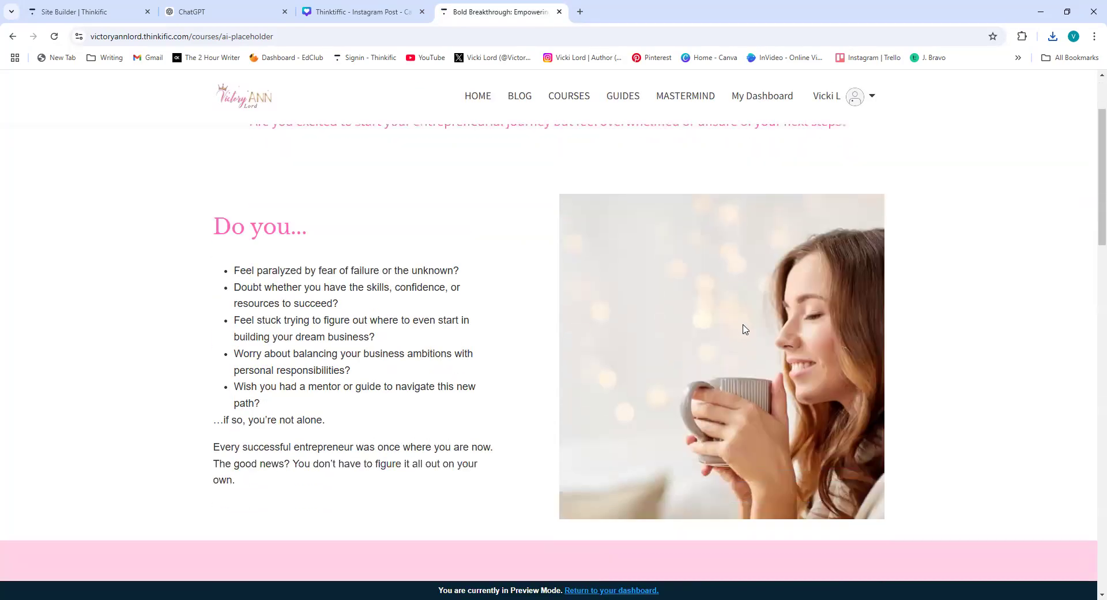
scroll(742, 326, up, 2)
scroll(719, 354, down, 8)
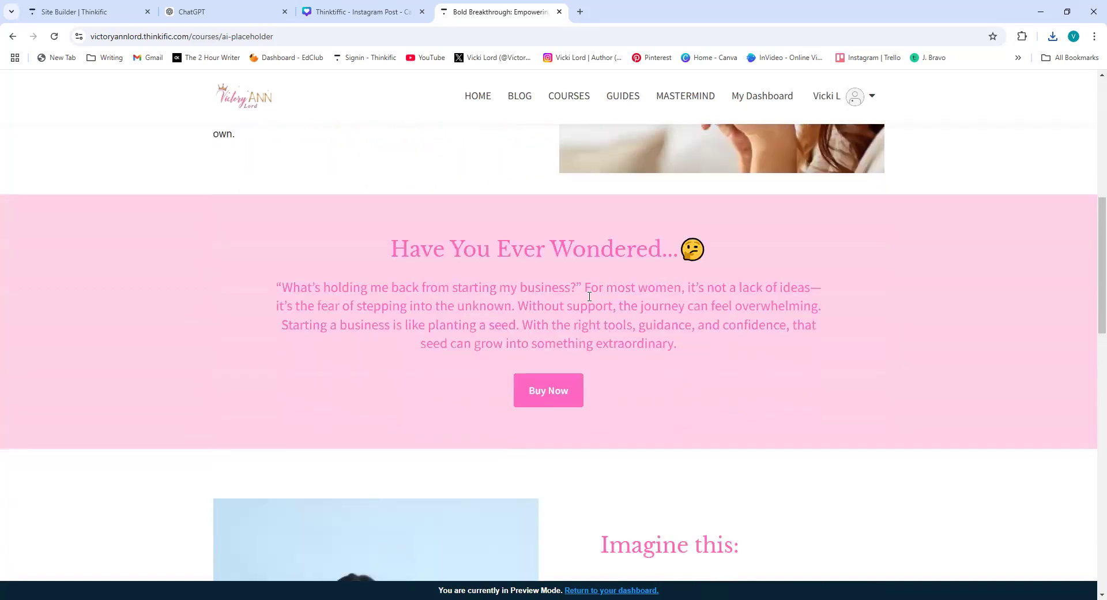
scroll(547, 307, down, 2)
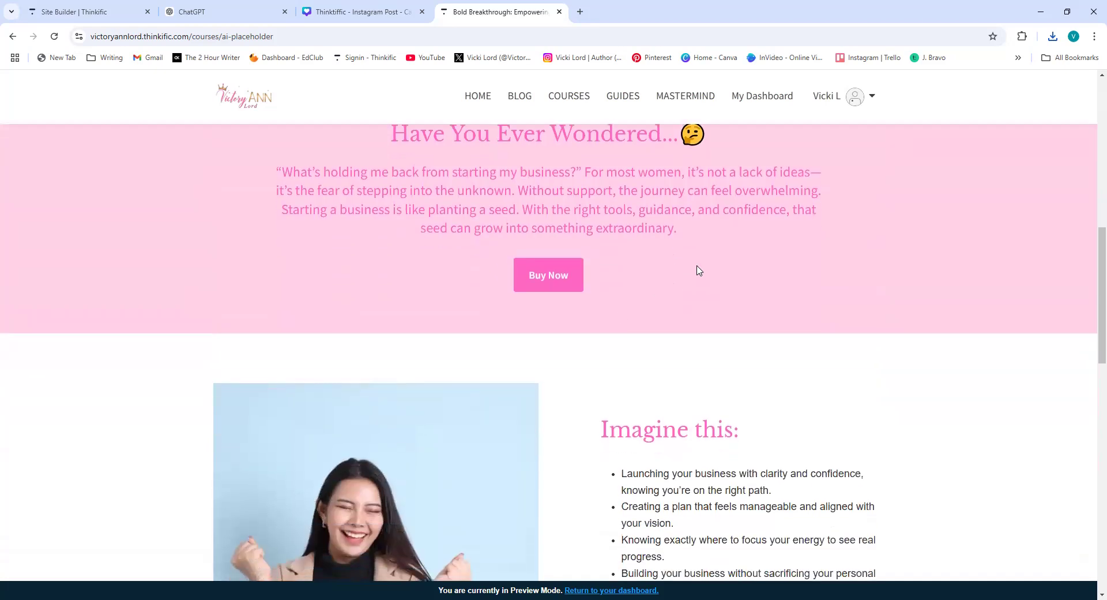
scroll(712, 263, down, 4)
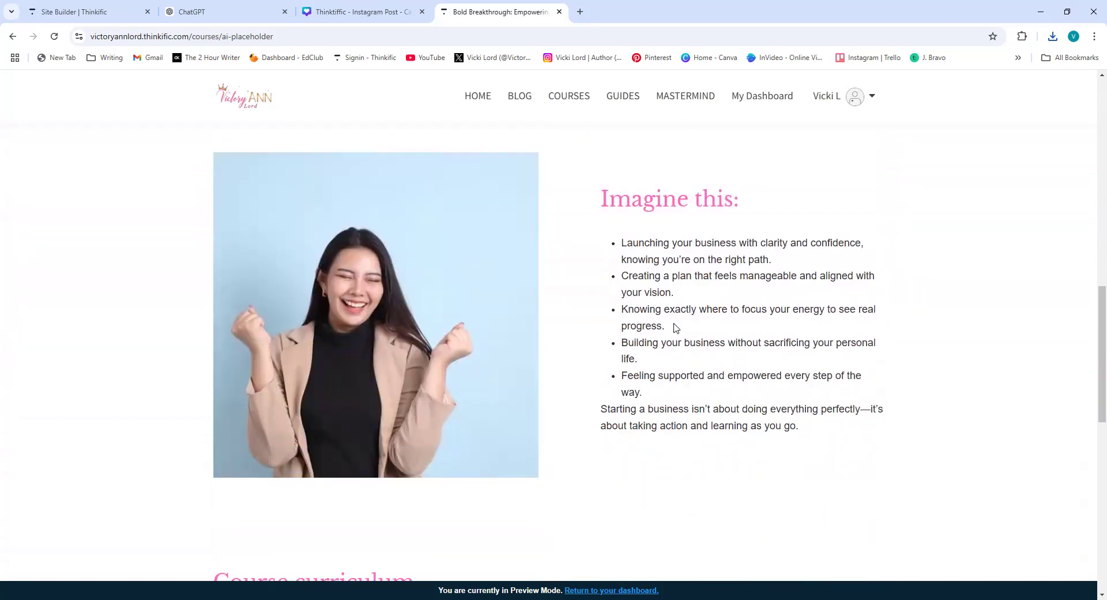
scroll(673, 329, down, 2)
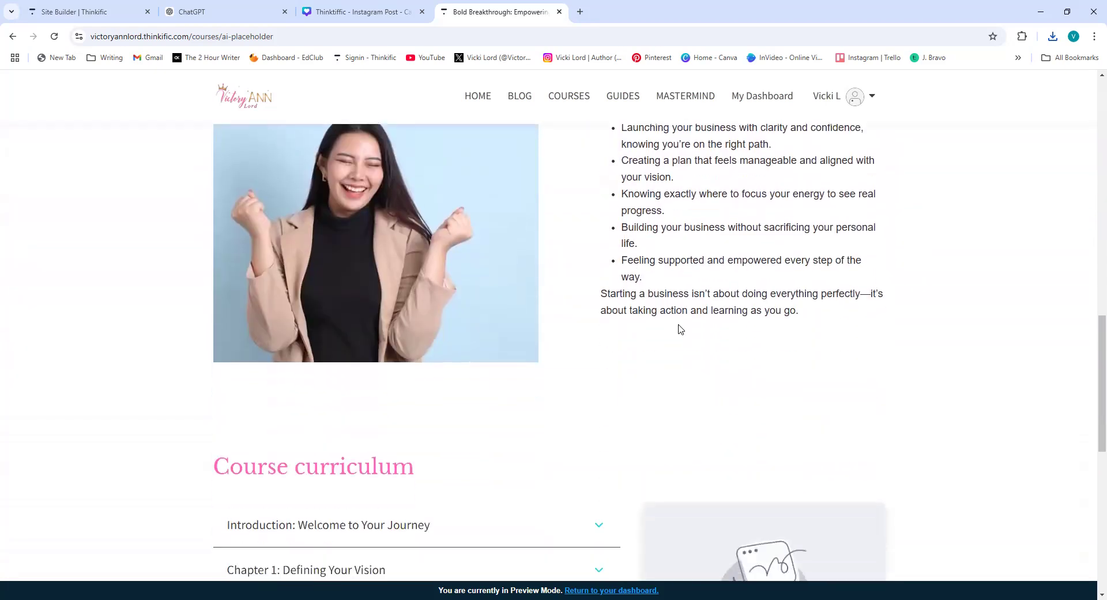
Step: Switch to ChatGPT and copy the heading "Why Choose the Entrepreneurial Breakthrough Coaching Program?" from the landing page draft
click(251, 14)
scroll(716, 392, up, 8)
scroll(713, 396, up, 10)
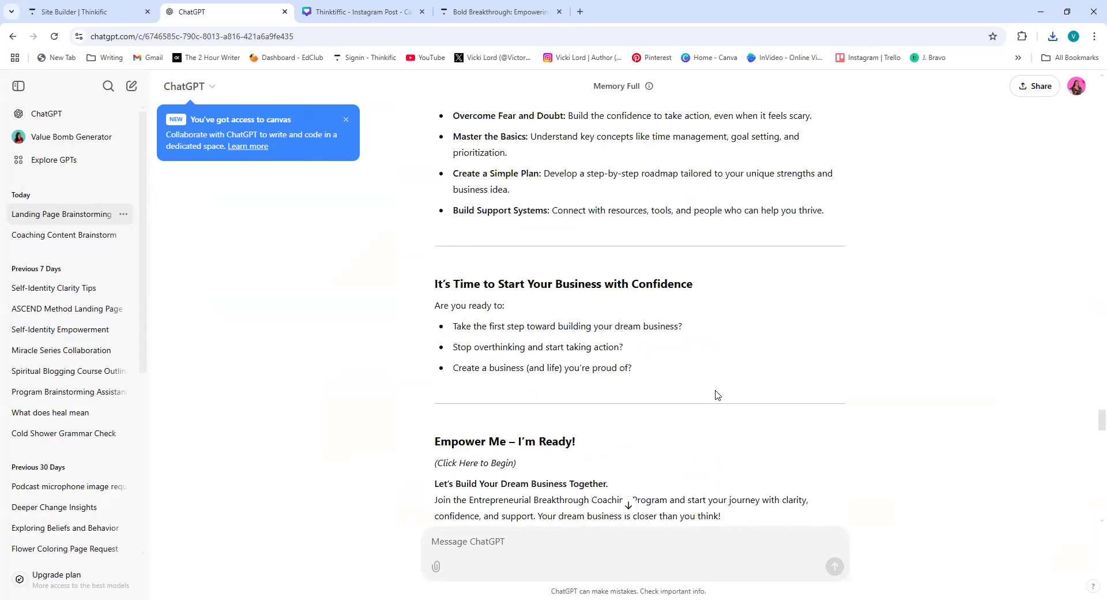
scroll(716, 395, up, 3)
scroll(717, 395, up, 4)
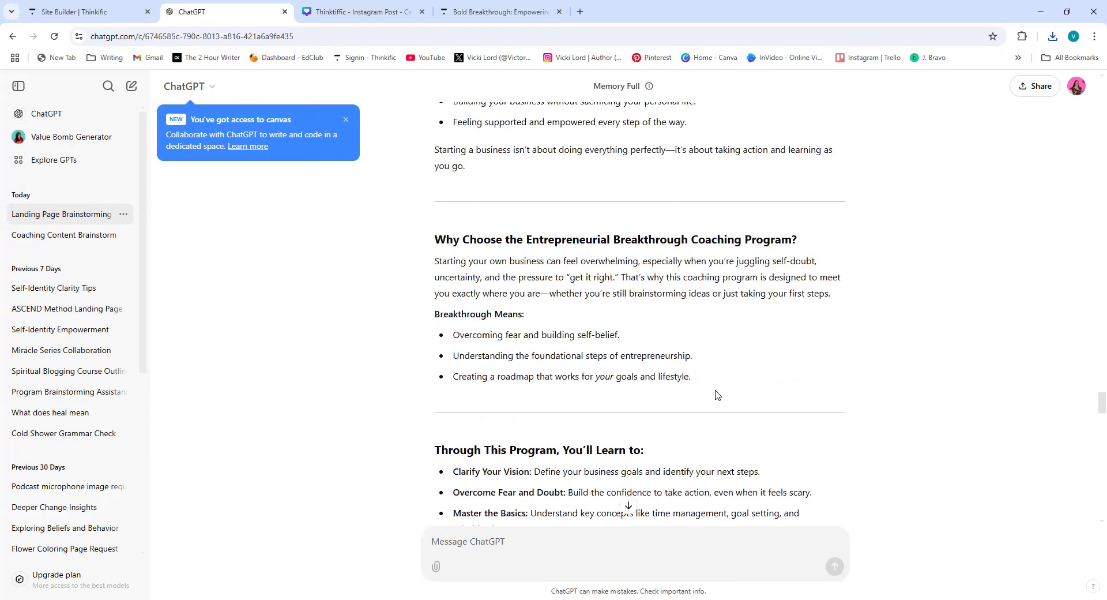
scroll(718, 394, up, 3)
scroll(695, 398, down, 3)
drag(439, 239, 830, 247)
click(784, 240)
drag(456, 243, 803, 240)
click(803, 239)
drag(437, 239, 804, 234)
right_click(692, 237)
click(716, 254)
Step: Switch to the Thinkific site builder, add a Call to action section, and place it directly above the Curriculum section
click(87, 12)
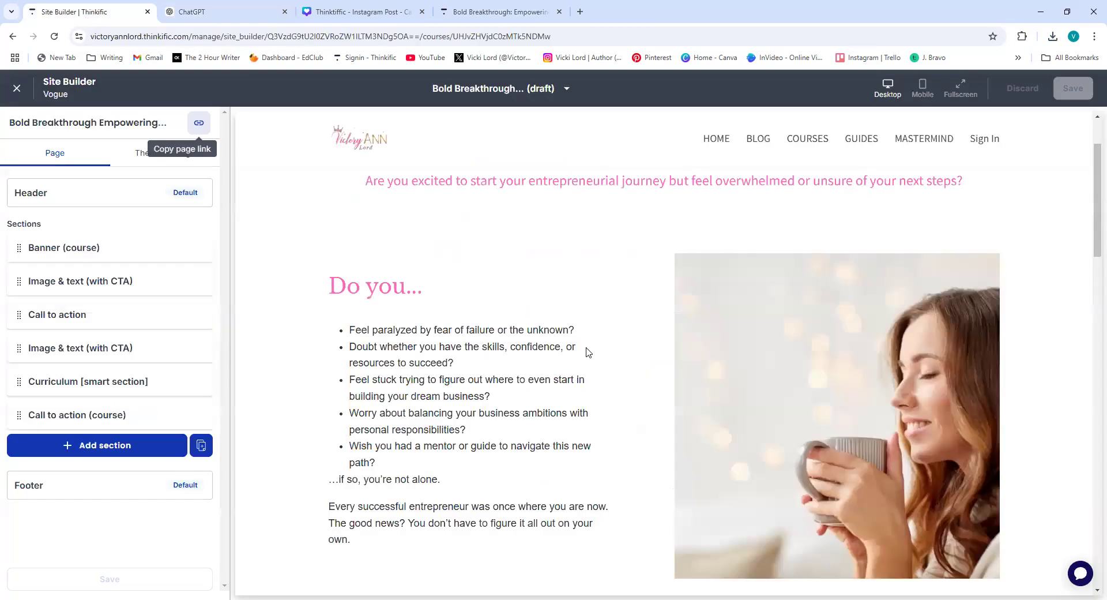
scroll(611, 304, down, 8)
scroll(619, 305, down, 1)
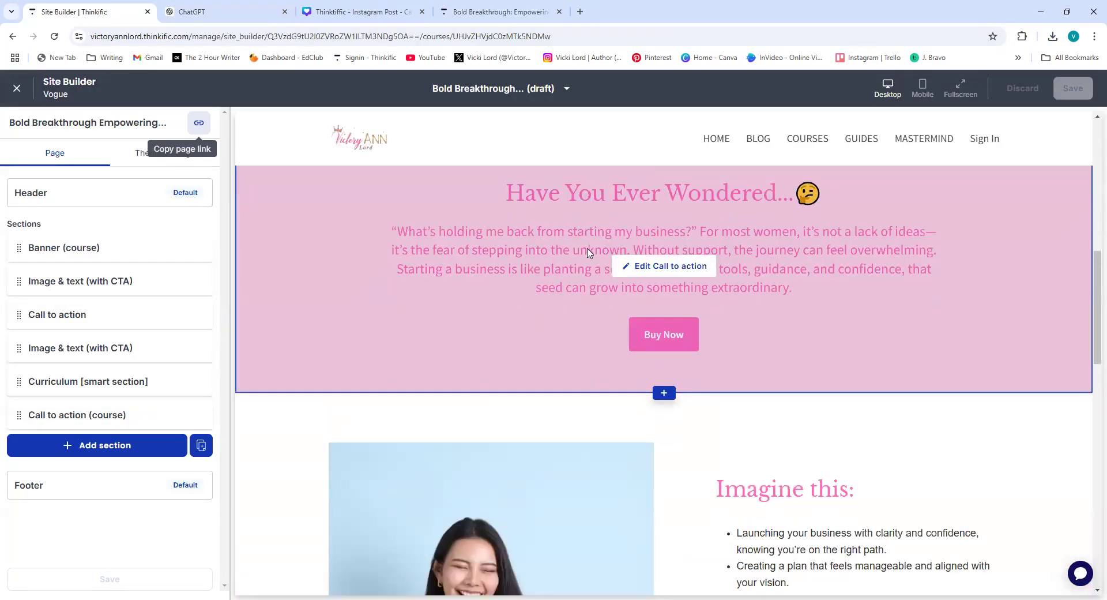
click(90, 446)
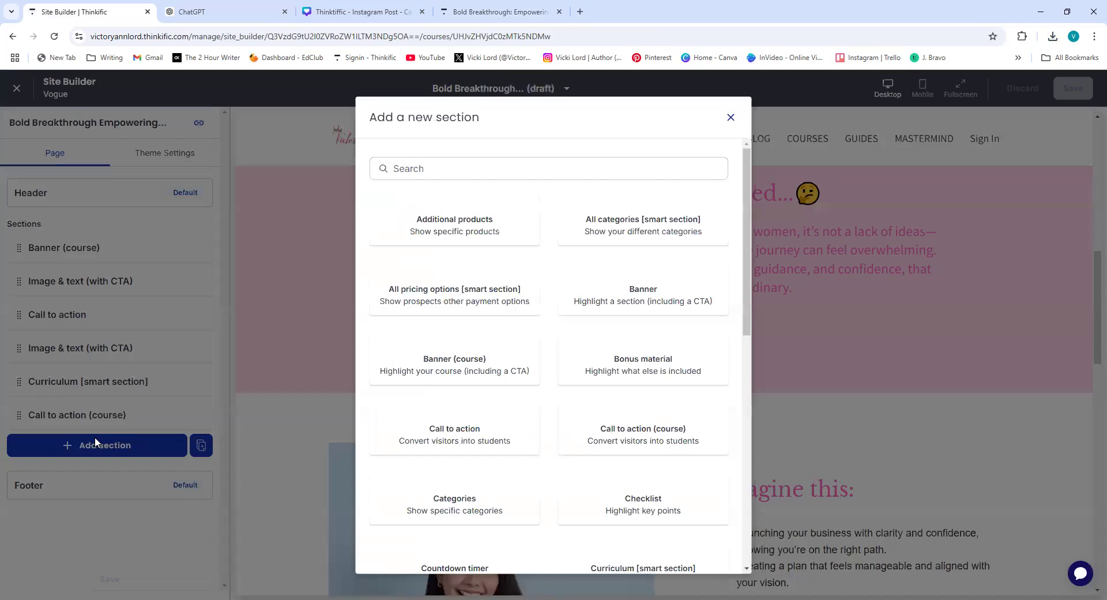
scroll(519, 398, down, 8)
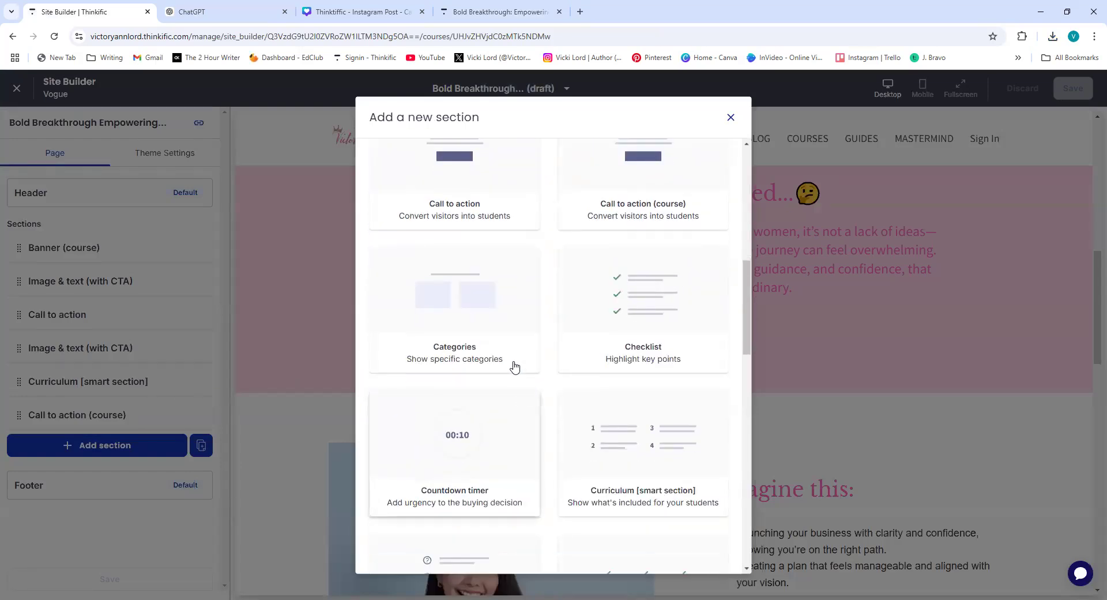
click(453, 163)
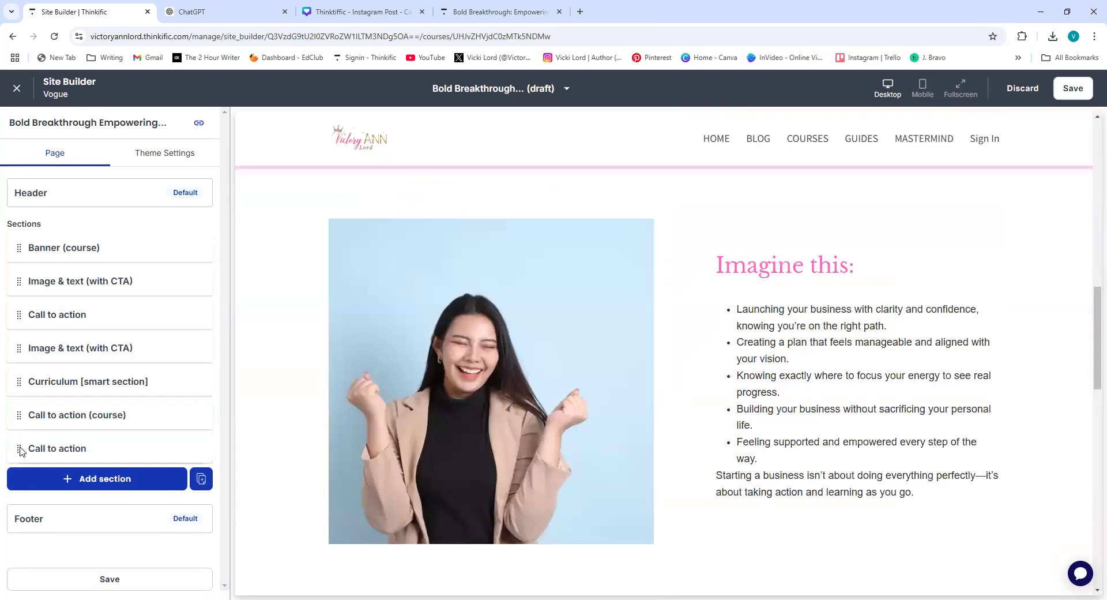
drag(20, 450, 18, 378)
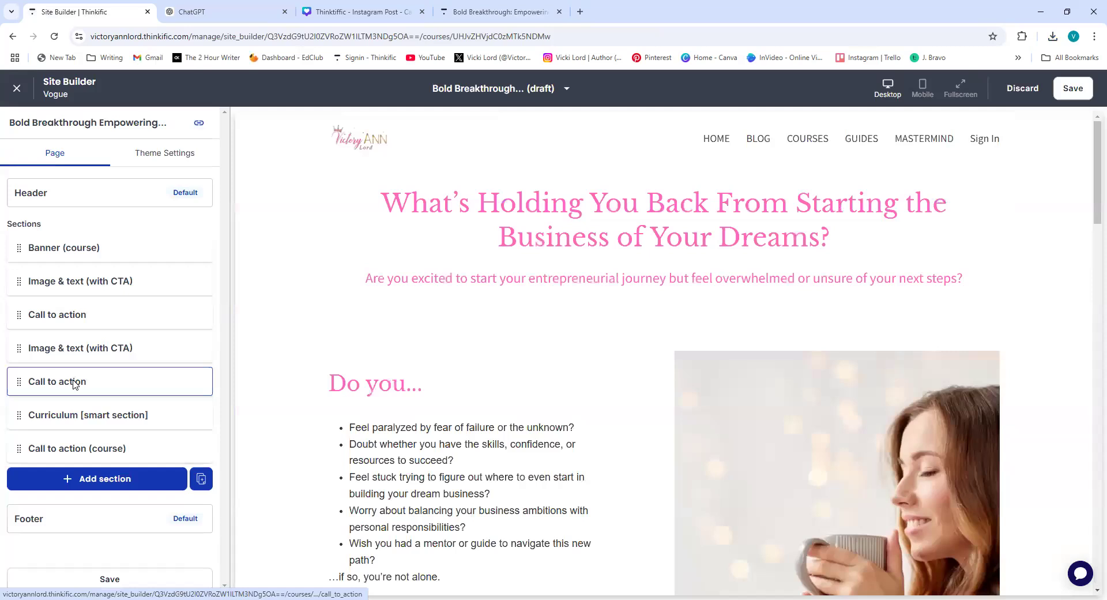
Step: Replace the new Call to action section's heading with the copied "Why Choose the Entrepreneurial Breakthrough Coaching Program?"
click(74, 384)
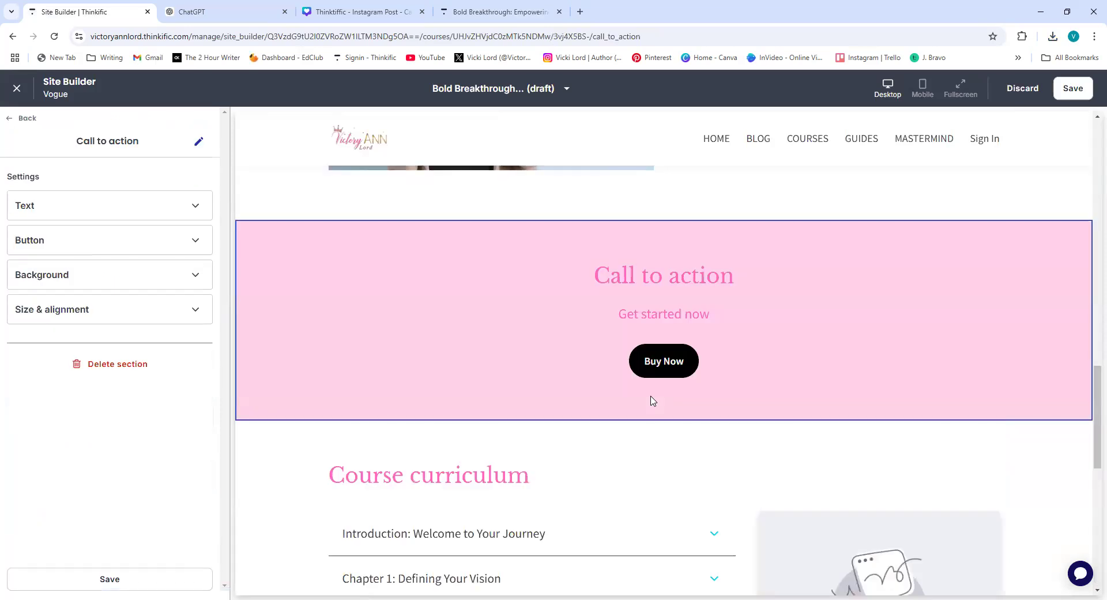
click(57, 206)
click(93, 257)
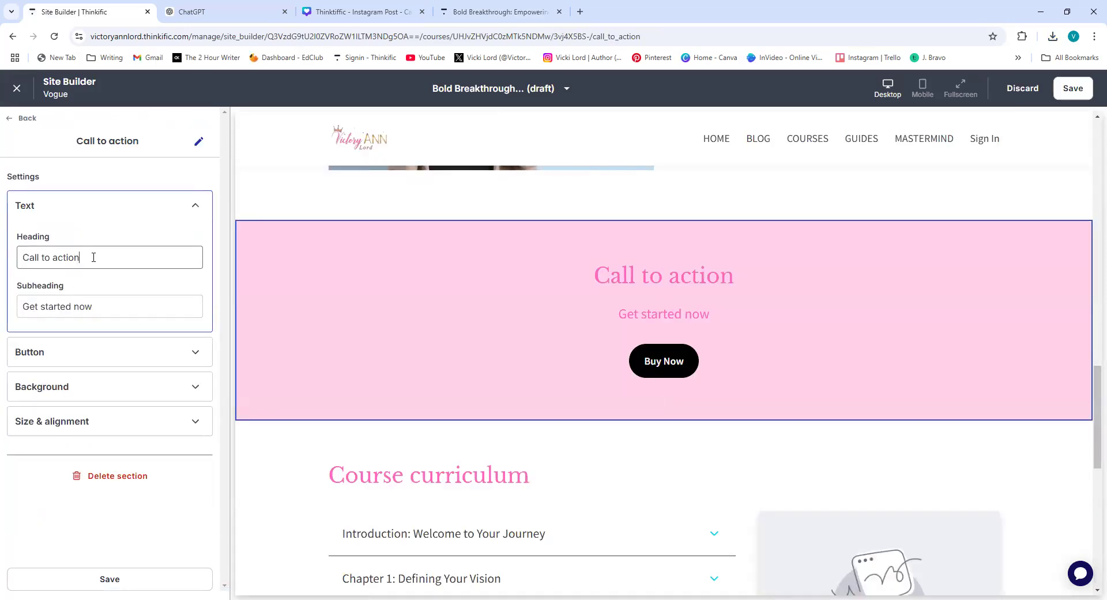
key(BackSpace)
key(BackSpace)
key(BackSpace)
key(BackSpace)
key(BackSpace)
key(BackSpace)
key(BackSpace)
key(BackSpace)
key(BackSpace)
key(BackSpace)
key(BackSpace)
key(ctrl+v)
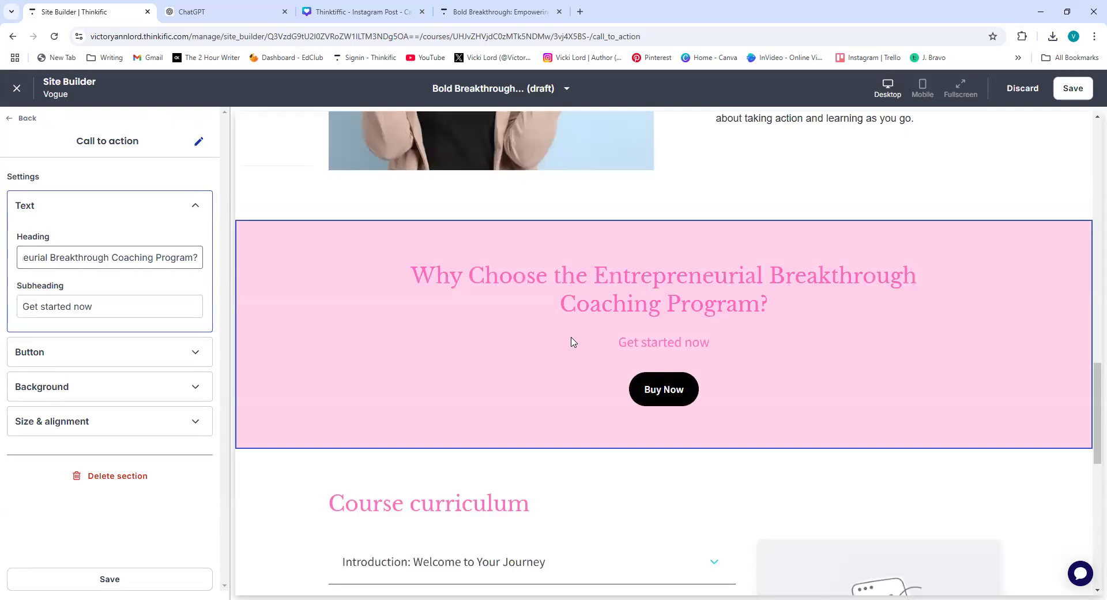
Step: Switch to ChatGPT and copy the paragraph and "Breakthrough Means:" bullet list under the "Why Choose the Entrepreneurial Breakthrough Coaching Program?" heading
click(244, 14)
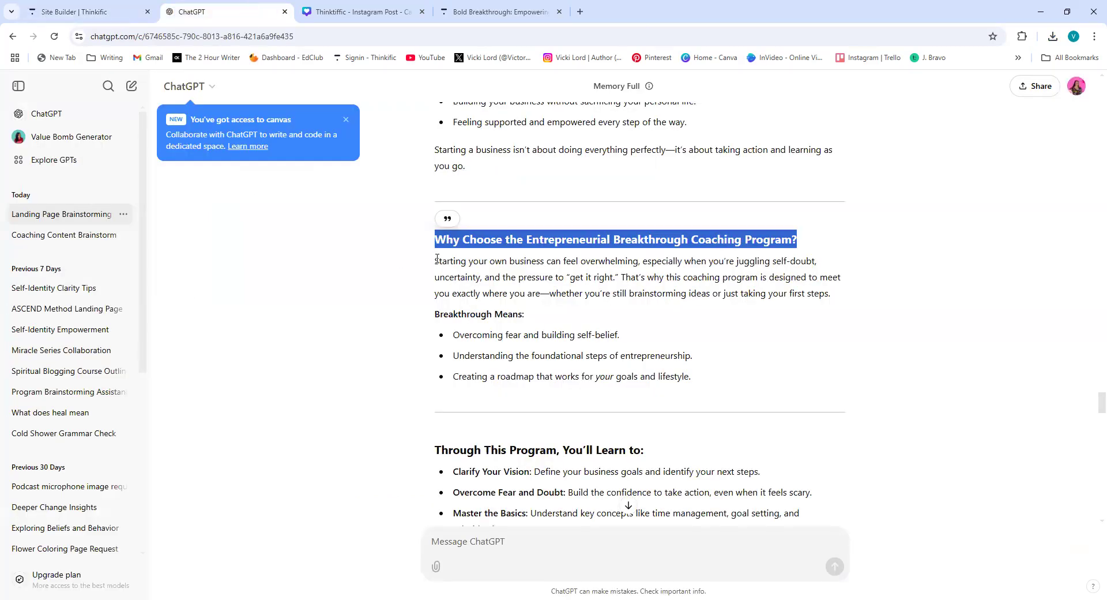
drag(435, 260, 669, 396)
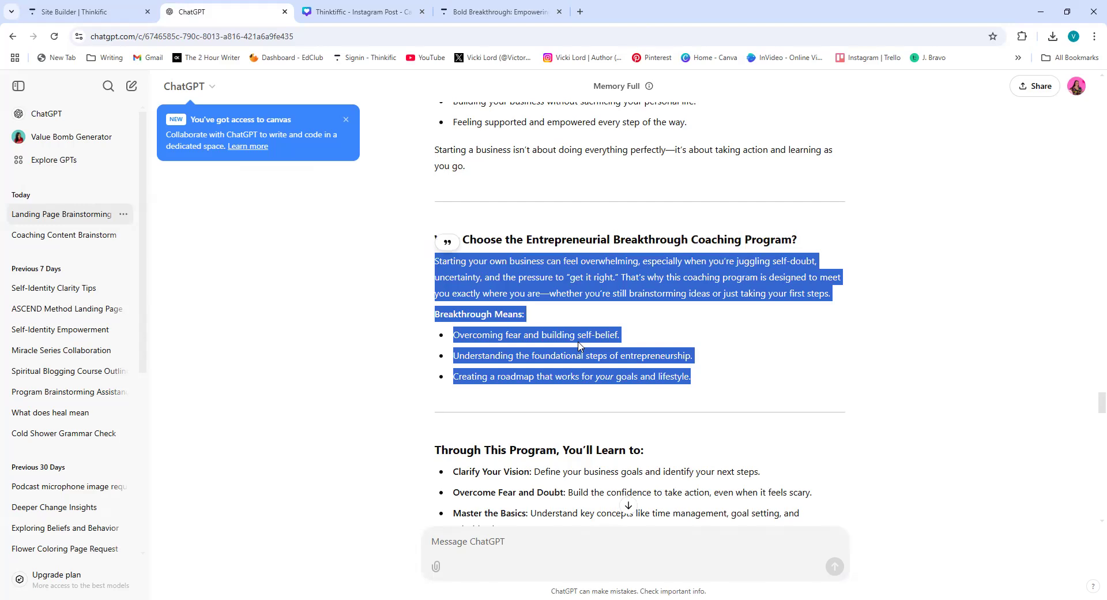
click(409, 279)
scroll(418, 274, down, 2)
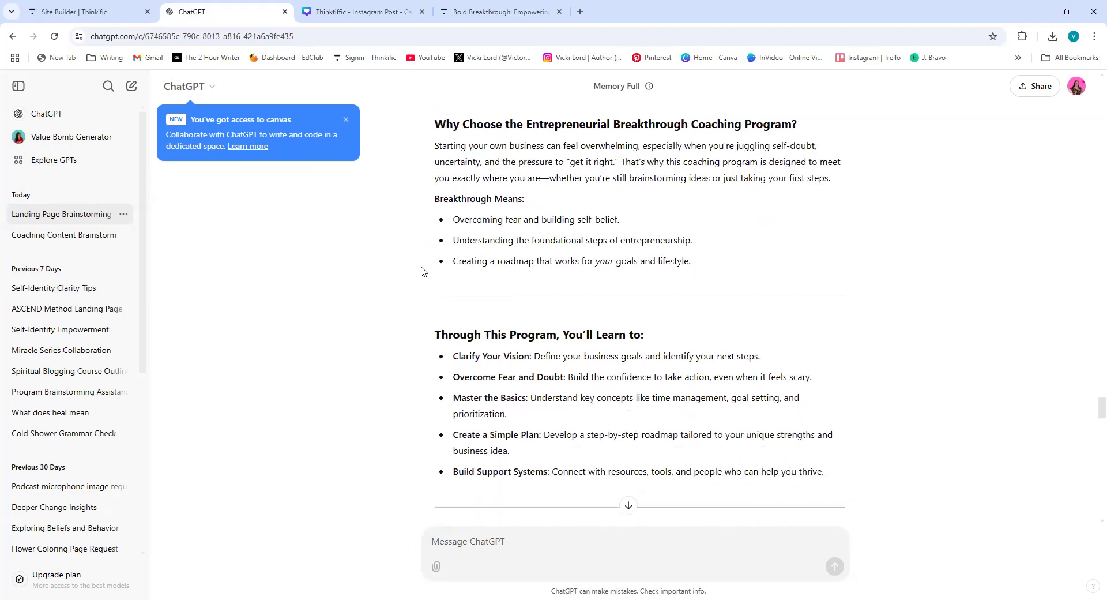
drag(434, 146, 698, 265)
right_click(497, 163)
click(510, 176)
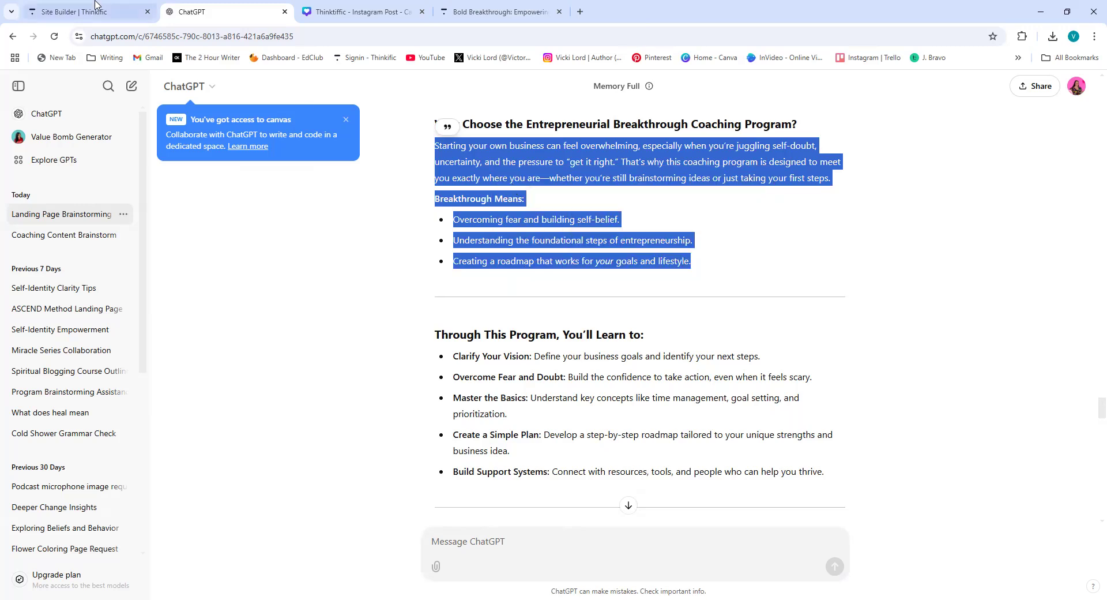
Step: Ask ChatGPT to write the copied paragraph and "Breakthrough Means:" list in HTML for Thinkific
click(114, 15)
click(211, 11)
click(483, 506)
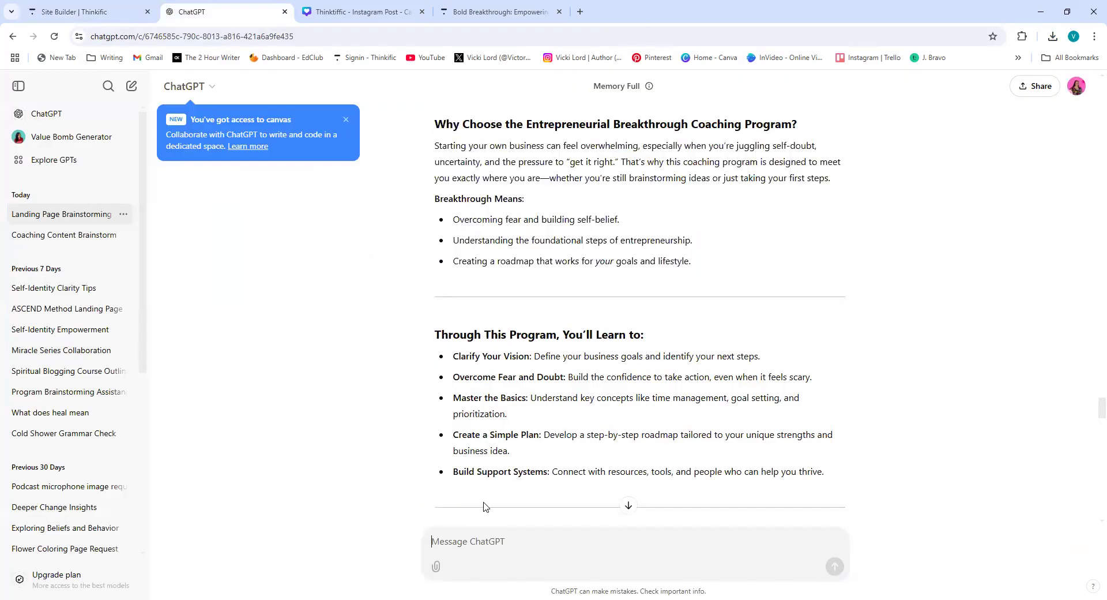
text(X)
key(BackSpace)
text(Q)
text(ould yo)
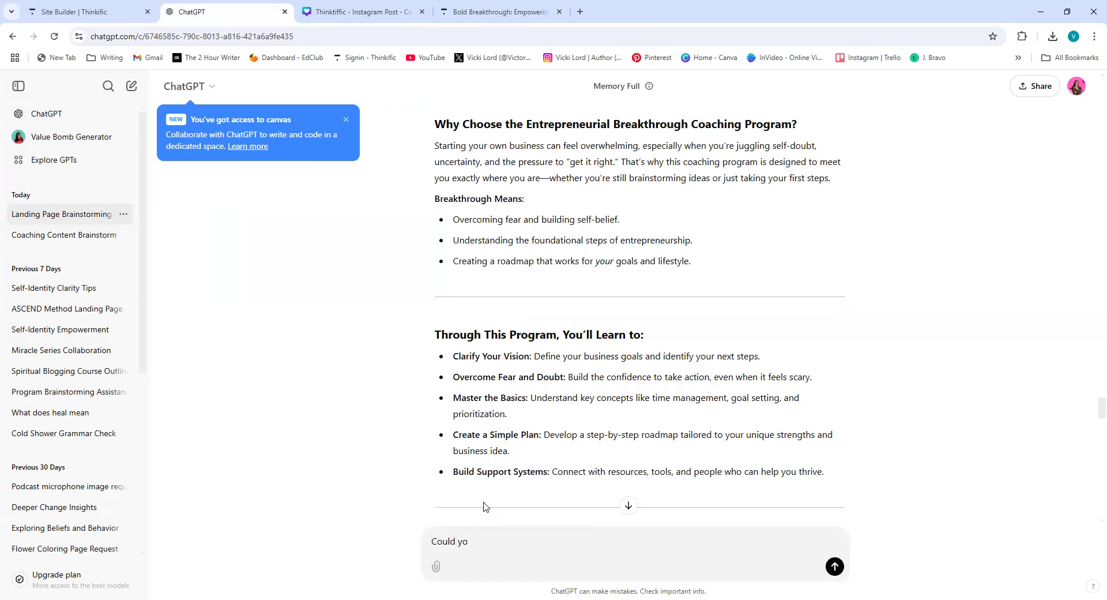
text(u pese write this in html for thinki)
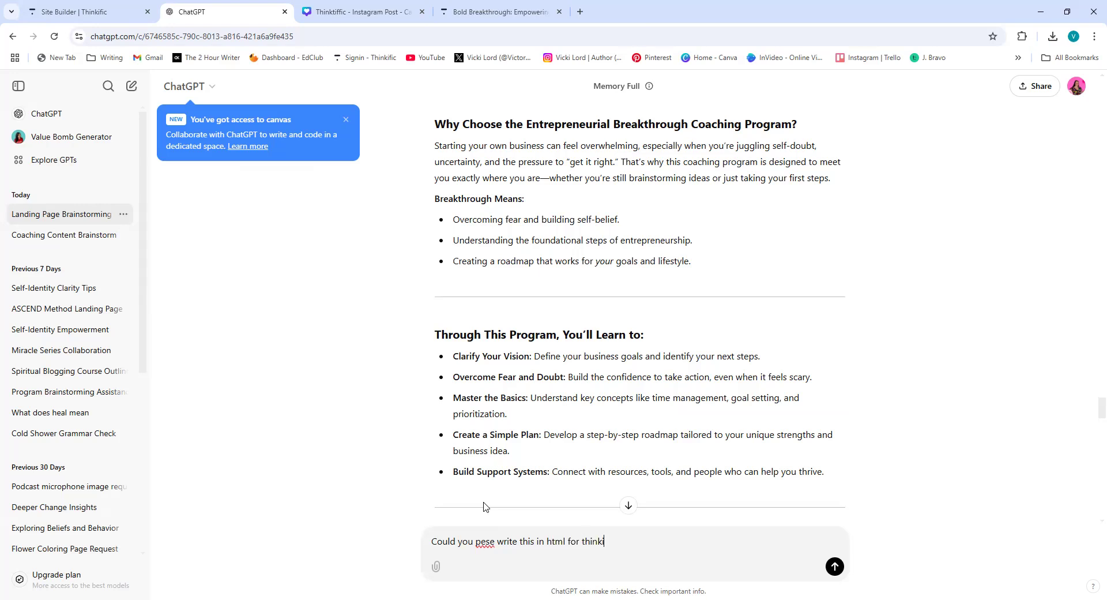
text(fic? THnaks)
key(Return)
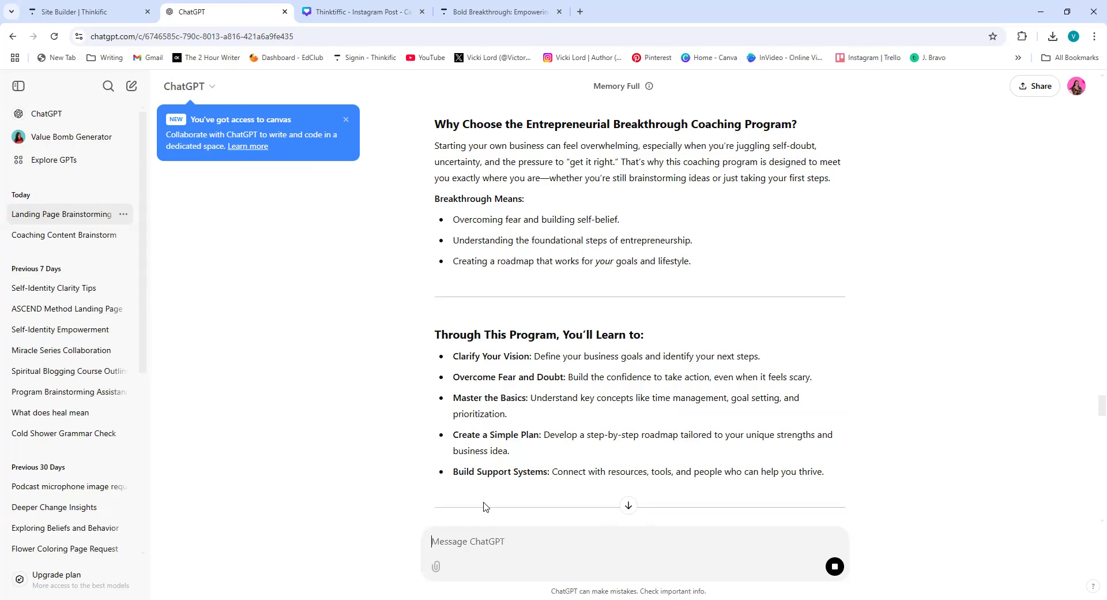
key(ctrl+v)
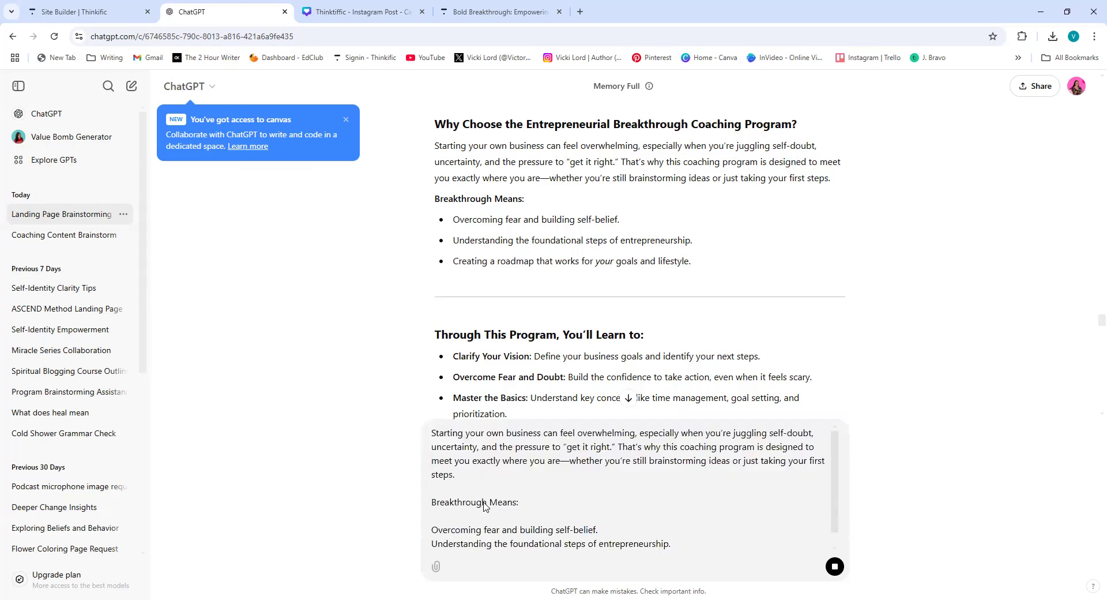
click(629, 397)
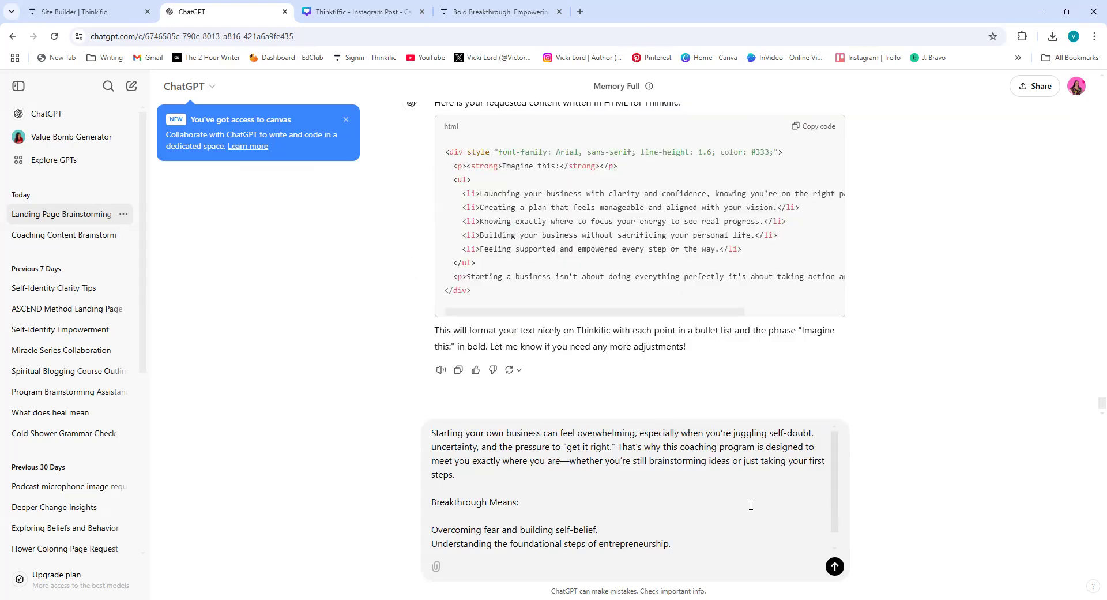
click(835, 565)
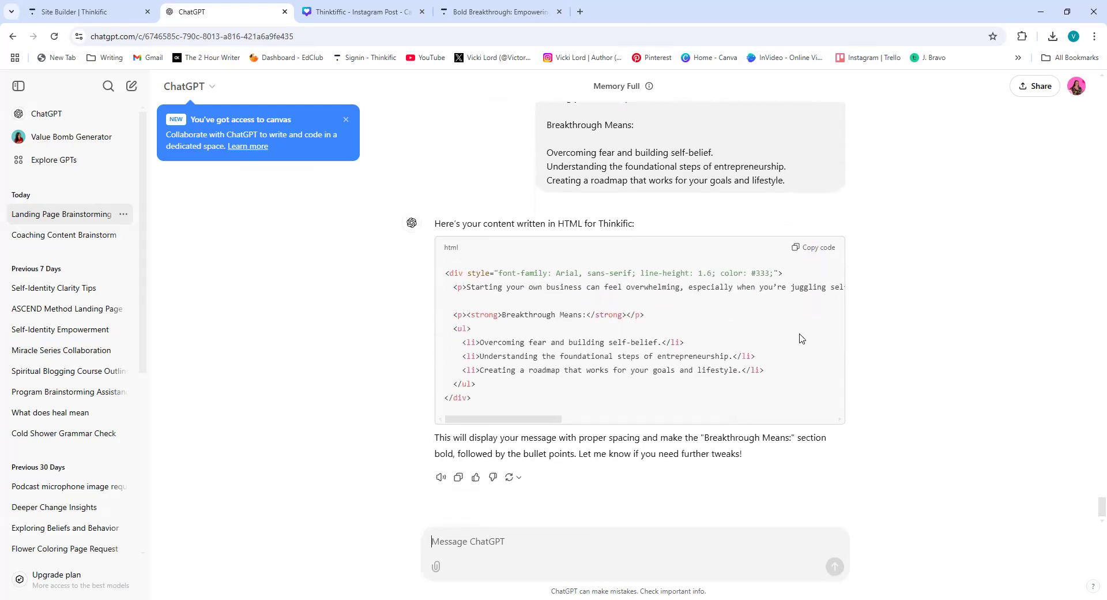
Step: Copy the generated HTML, switch to the Thinkific site builder, and replace the Call to action section's subheading with it
click(821, 248)
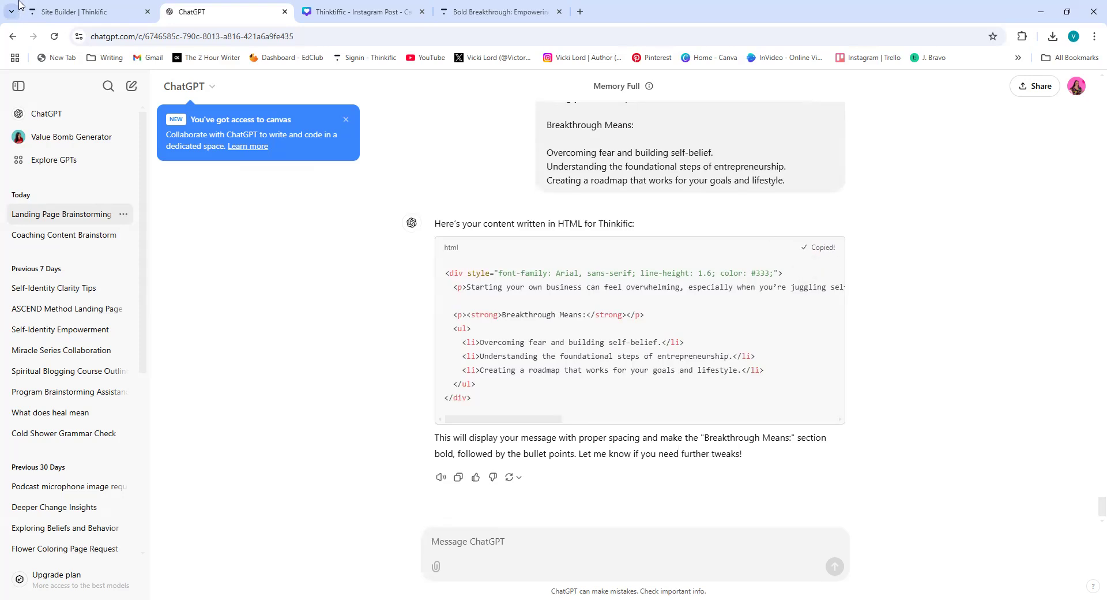
click(82, 11)
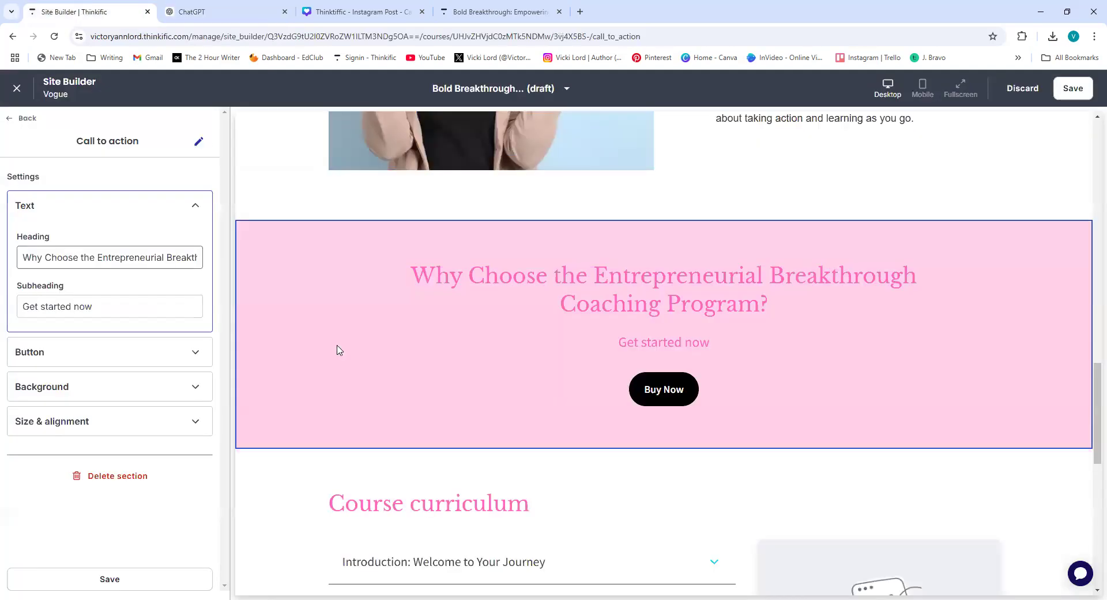
click(102, 306)
key(BackSpace)
key(BackSpace)
key(BackSpace)
key(BackSpace)
key(BackSpace)
key(BackSpace)
key(BackSpace)
key(BackSpace)
key(BackSpace)
key(BackSpace)
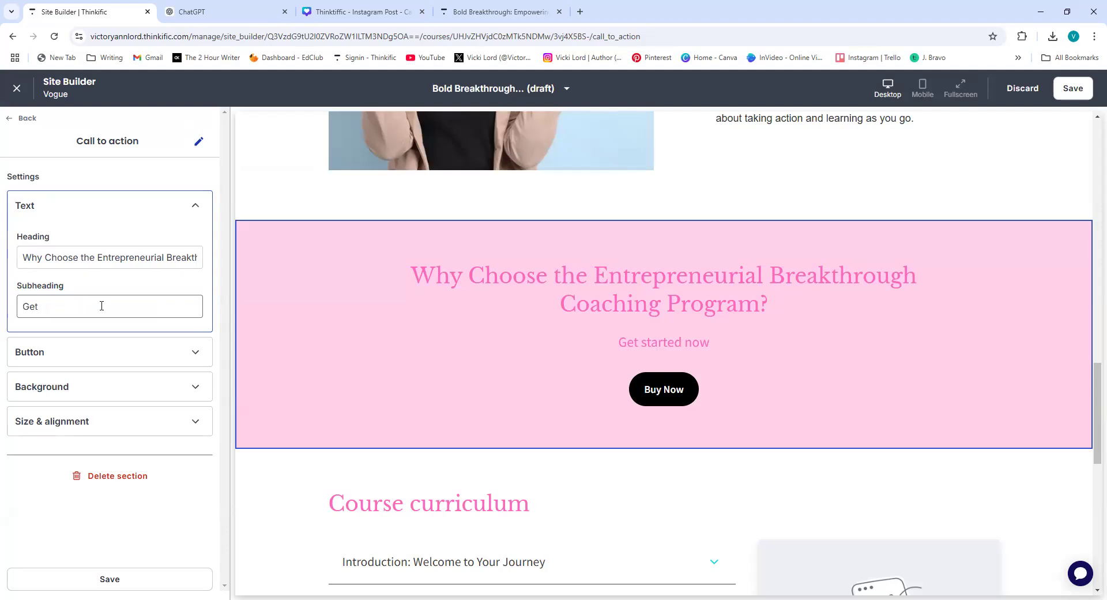
key(ctrl+v)
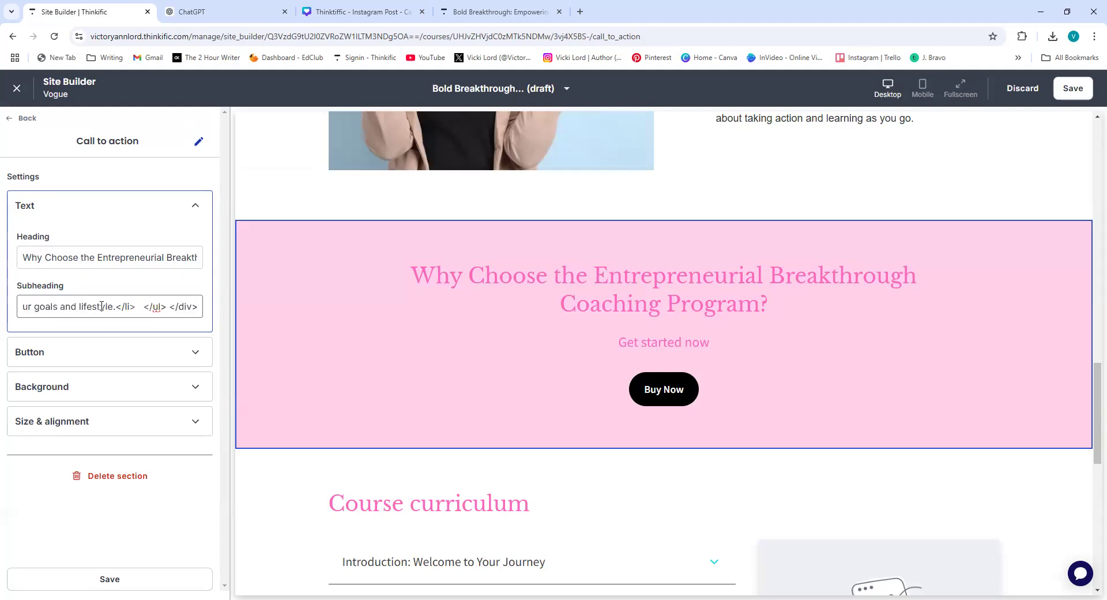
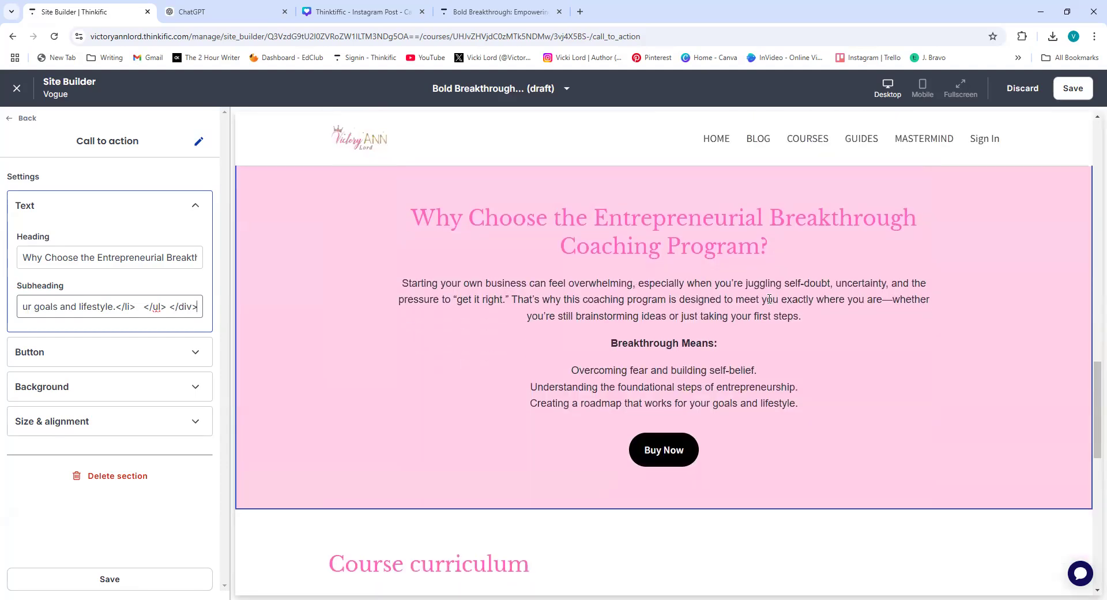
Step: Switch to ChatGPT and ask it to write the HTML again with "breakthrough means:" in hot pink
click(252, 8)
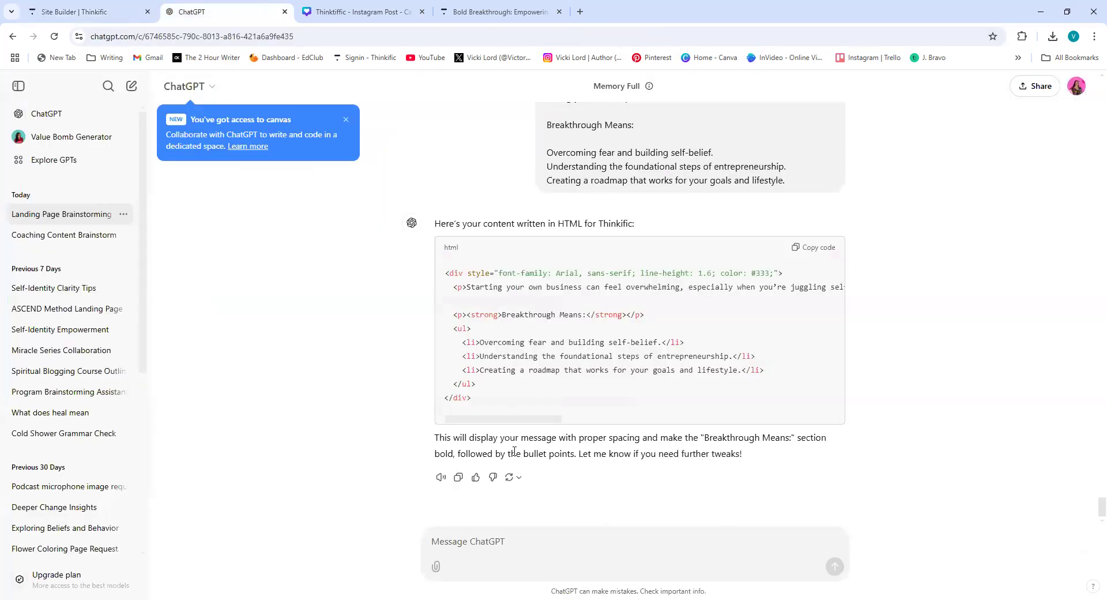
text(C)
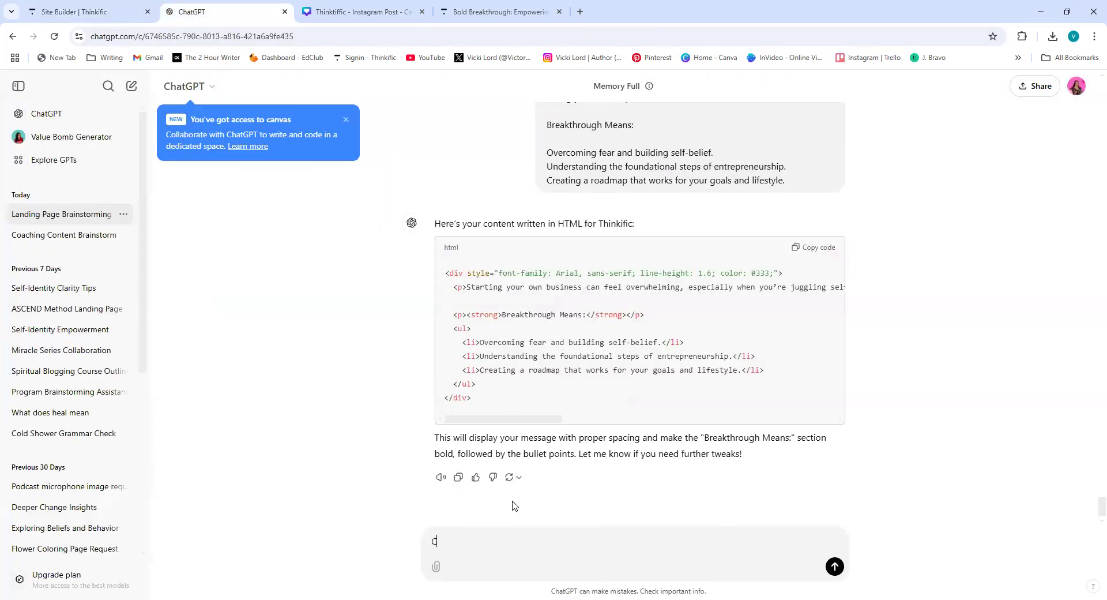
text(ould you please write that again and with the html)
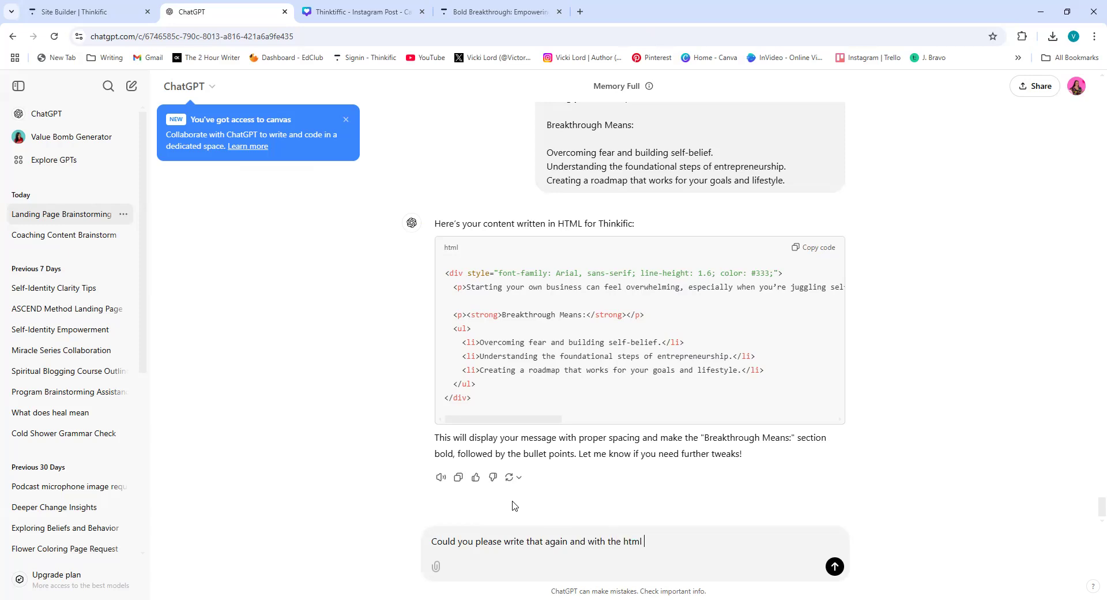
key(BackSpace)
key(BackSpace)
key(BackSpace)
text(breakthrough means: written in pink? th)
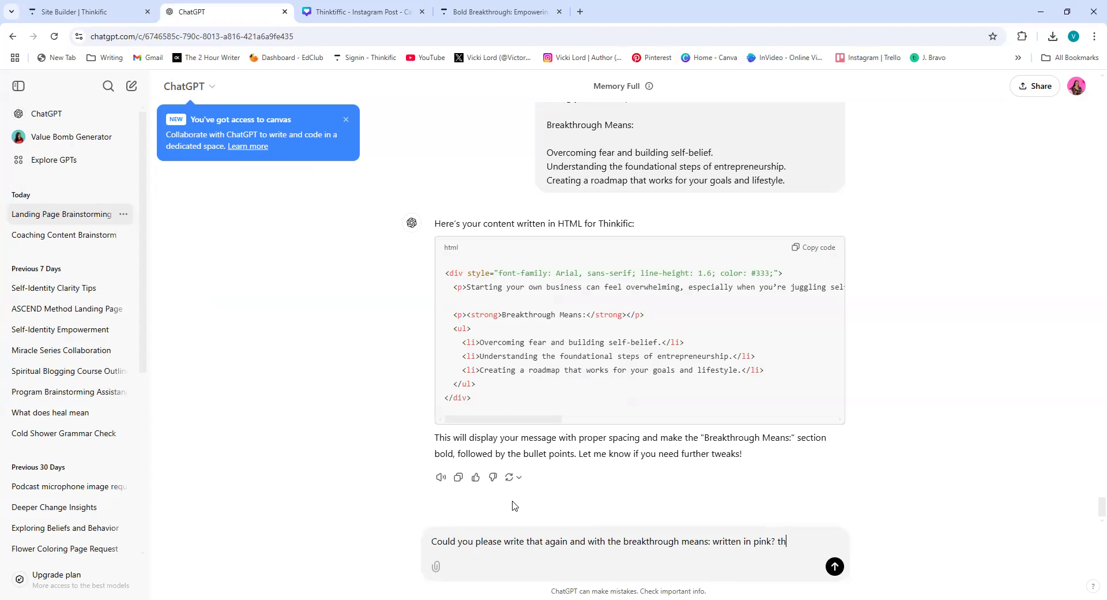
text(o)
text(t)
key(Return)
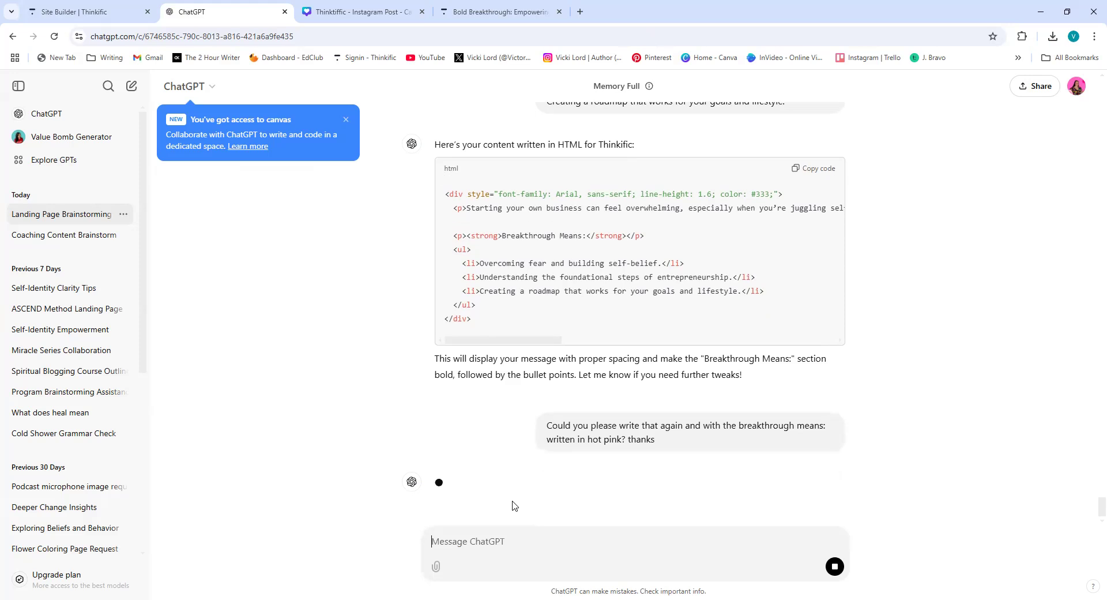
Step: Copy the hot pink HTML version and replace the Call to action section's subheading with it in the Thinkific site builder
scroll(771, 470, down, 1)
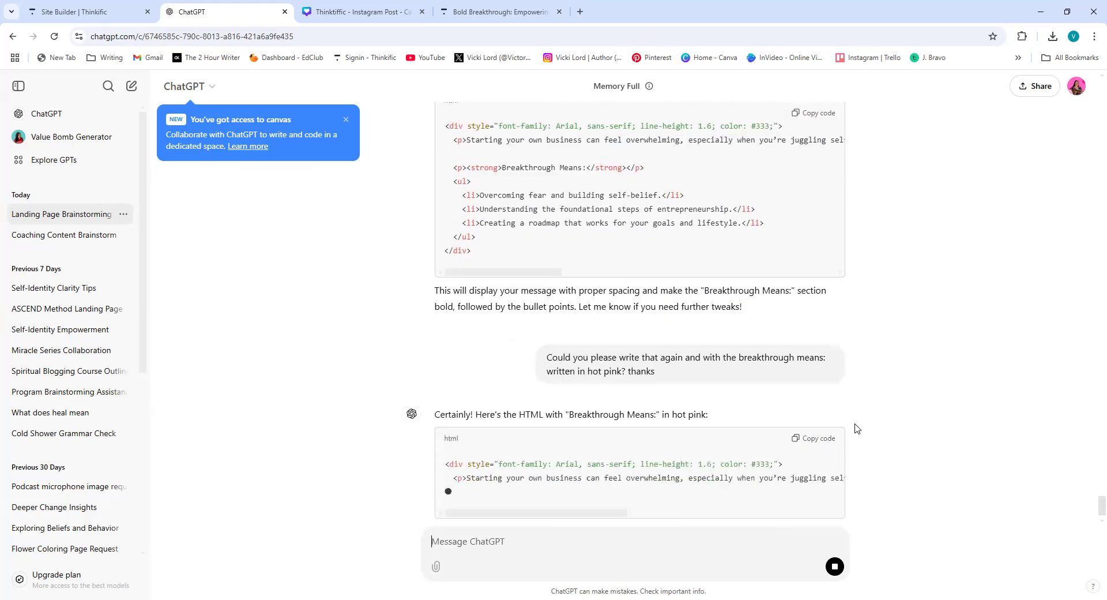
scroll(862, 425, down, 1)
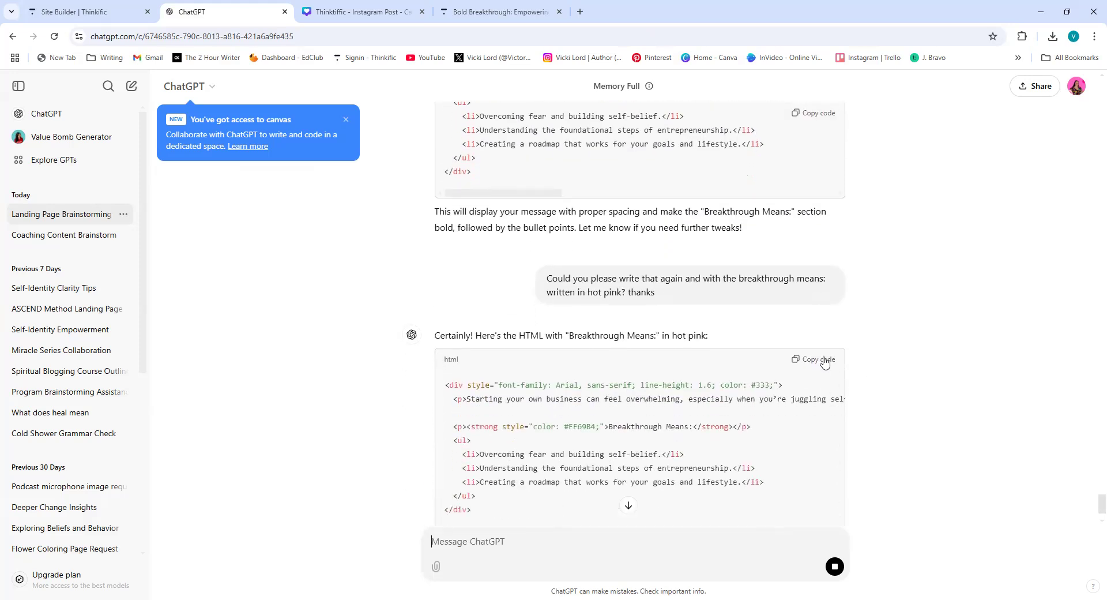
click(815, 358)
click(79, 8)
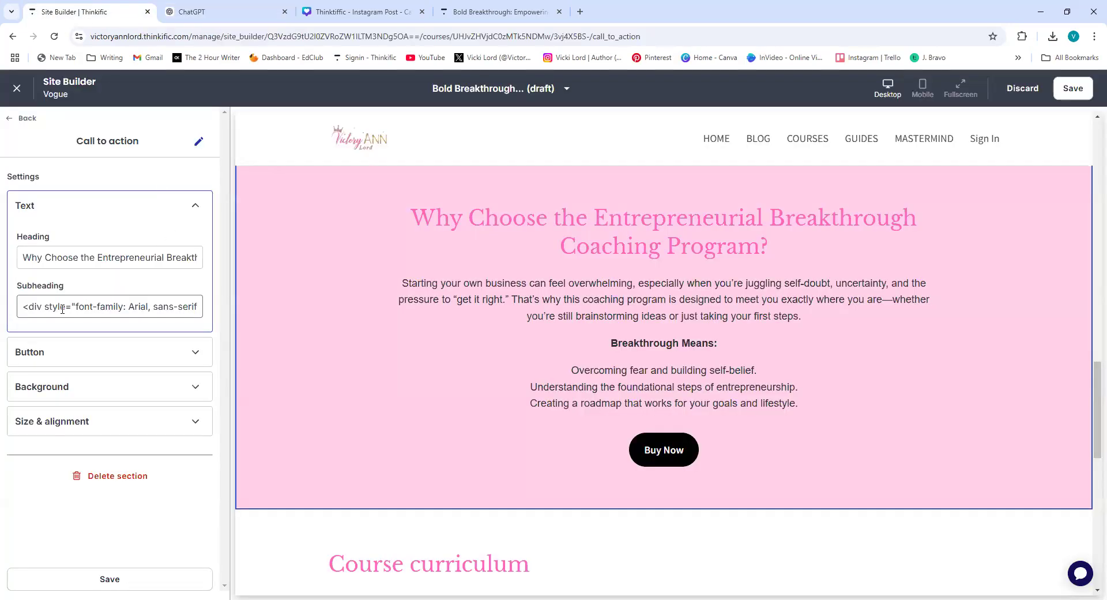
drag(45, 310, 217, 317)
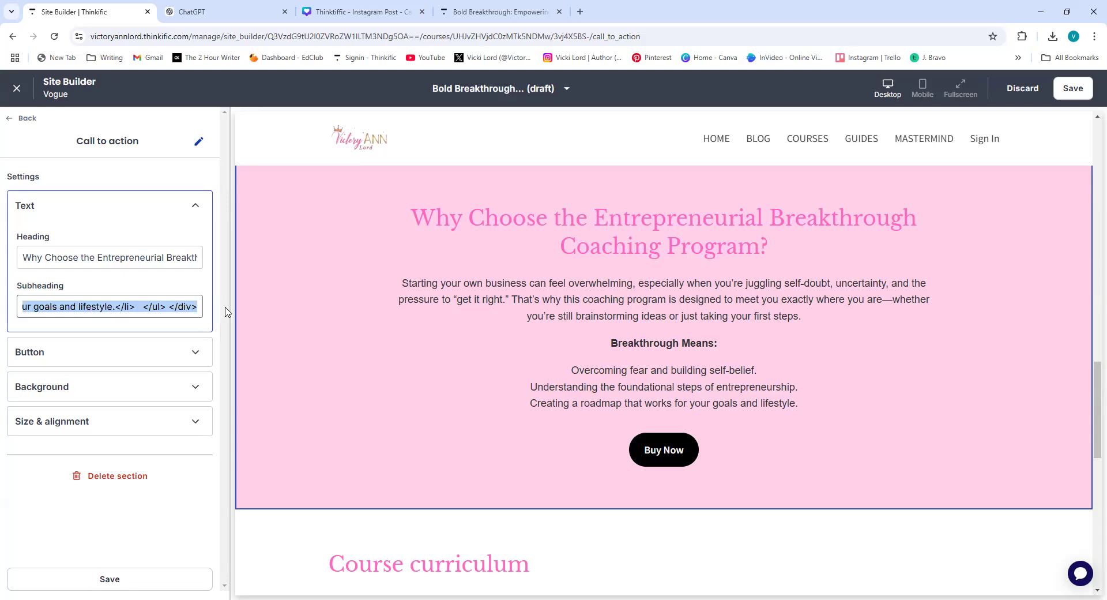
key(BackSpace)
key(ctrl+v)
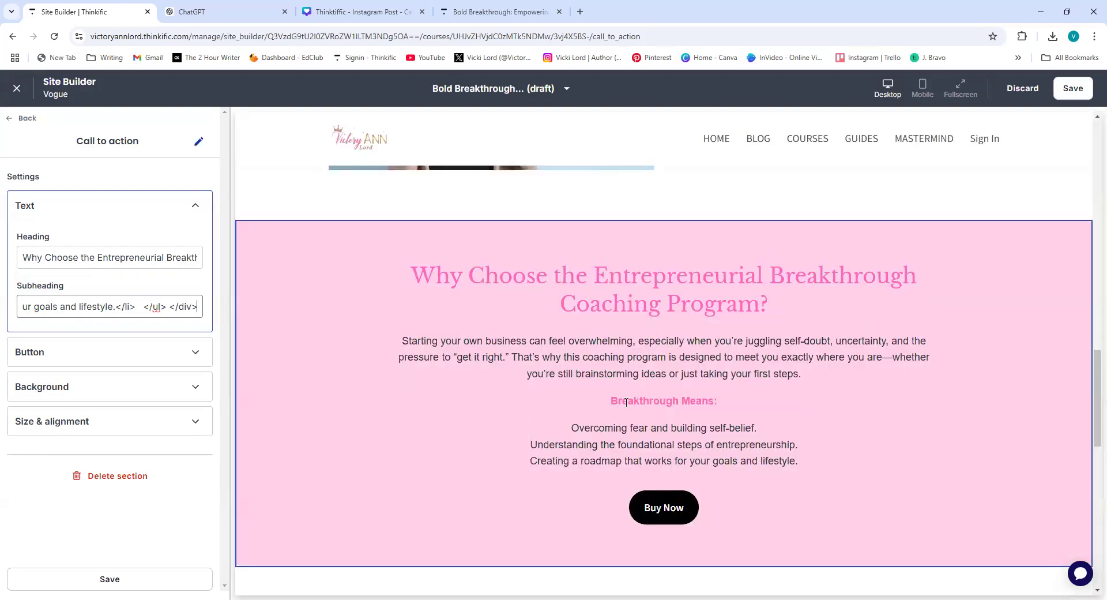
scroll(748, 350, down, 1)
scroll(749, 350, up, 4)
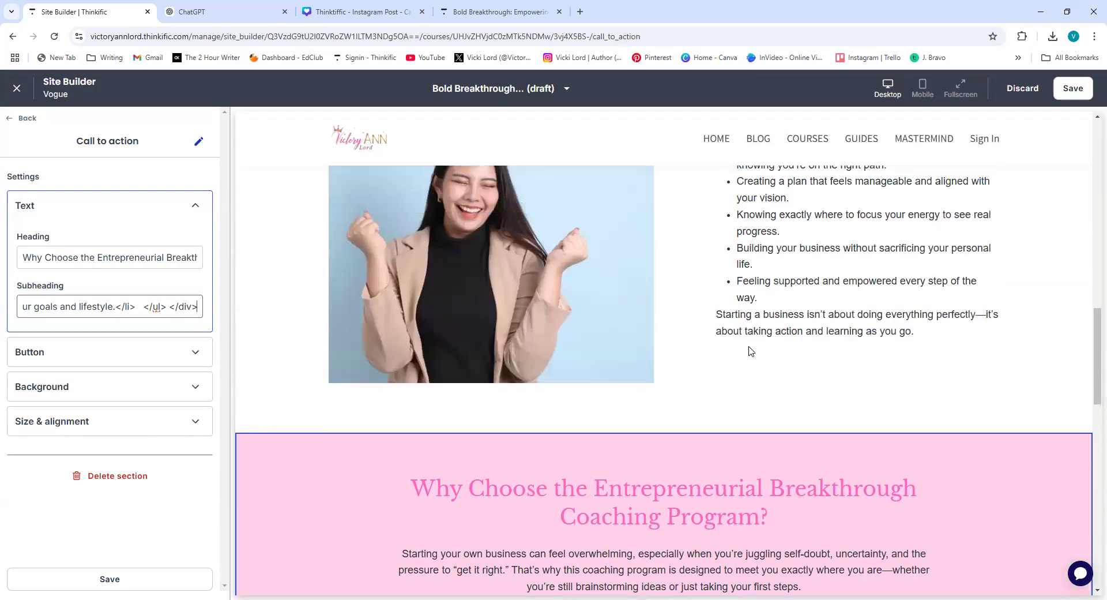
scroll(749, 350, down, 3)
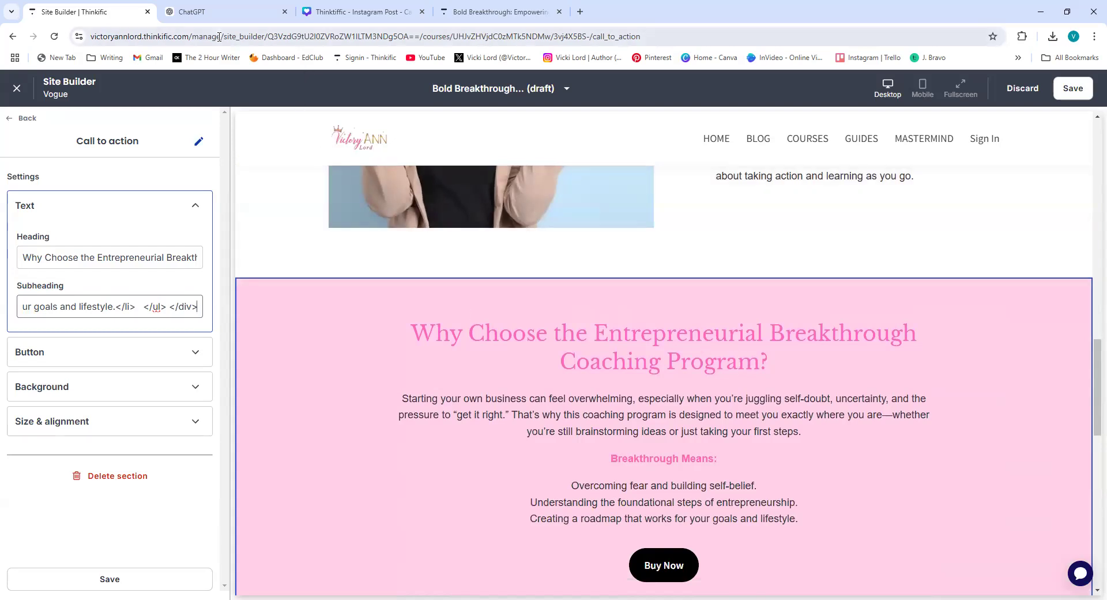
Step: Switch to ChatGPT and copy the heading "Through This Program, You'll Learn to:" from the landing page draft
click(217, 12)
scroll(615, 323, up, 10)
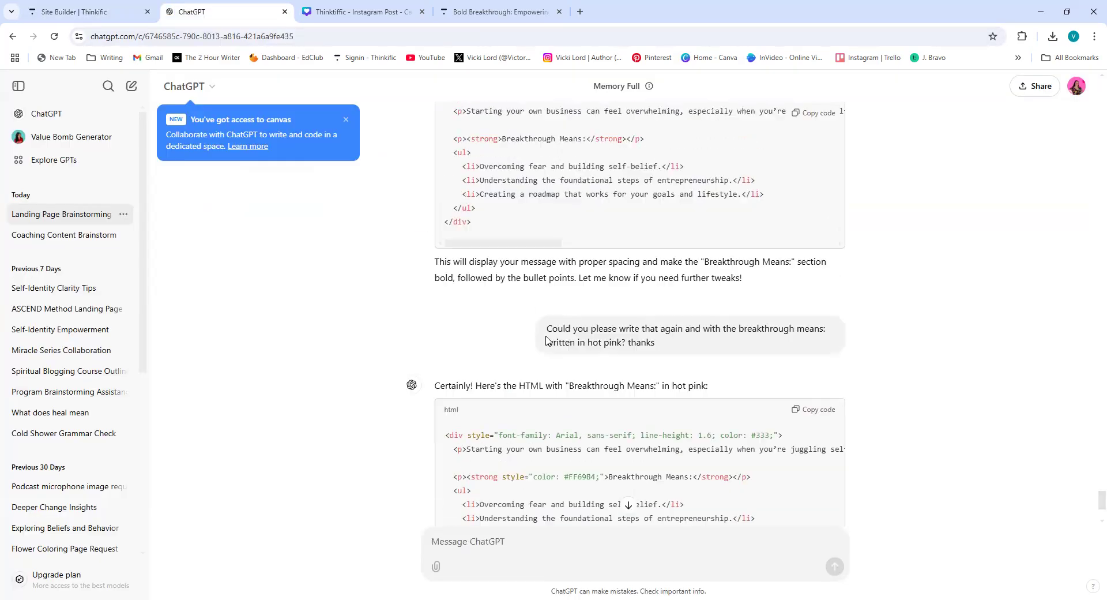
scroll(615, 323, up, 15)
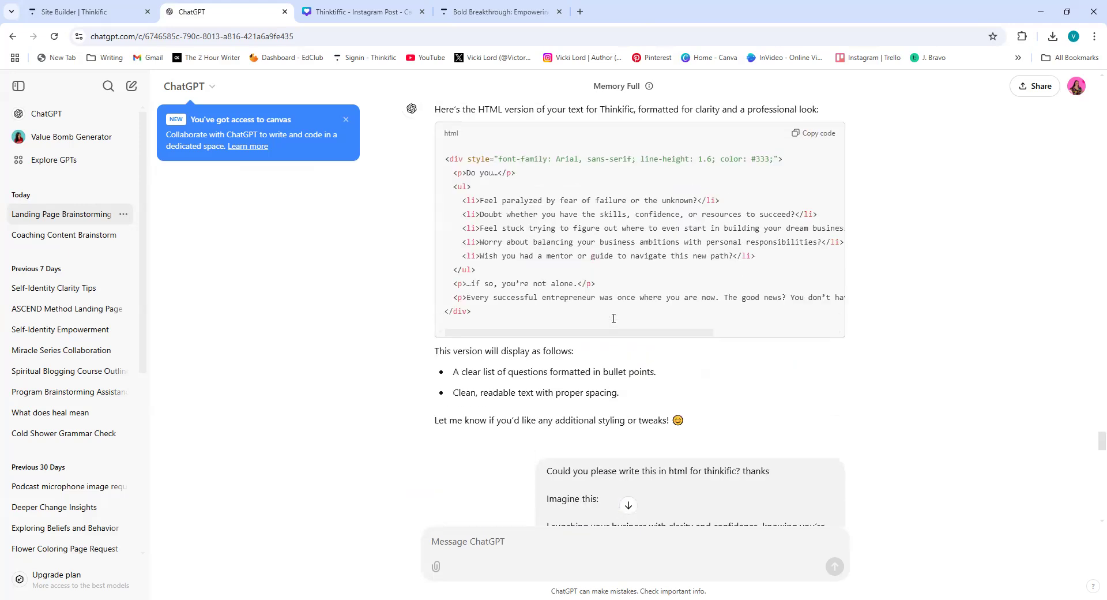
scroll(615, 320, up, 10)
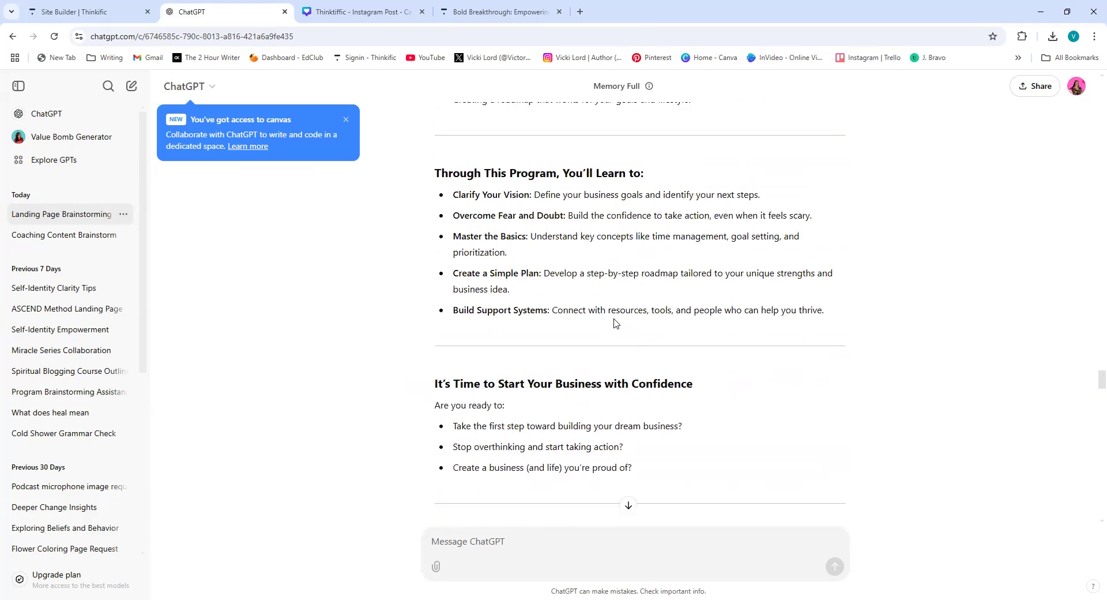
scroll(615, 323, up, 3)
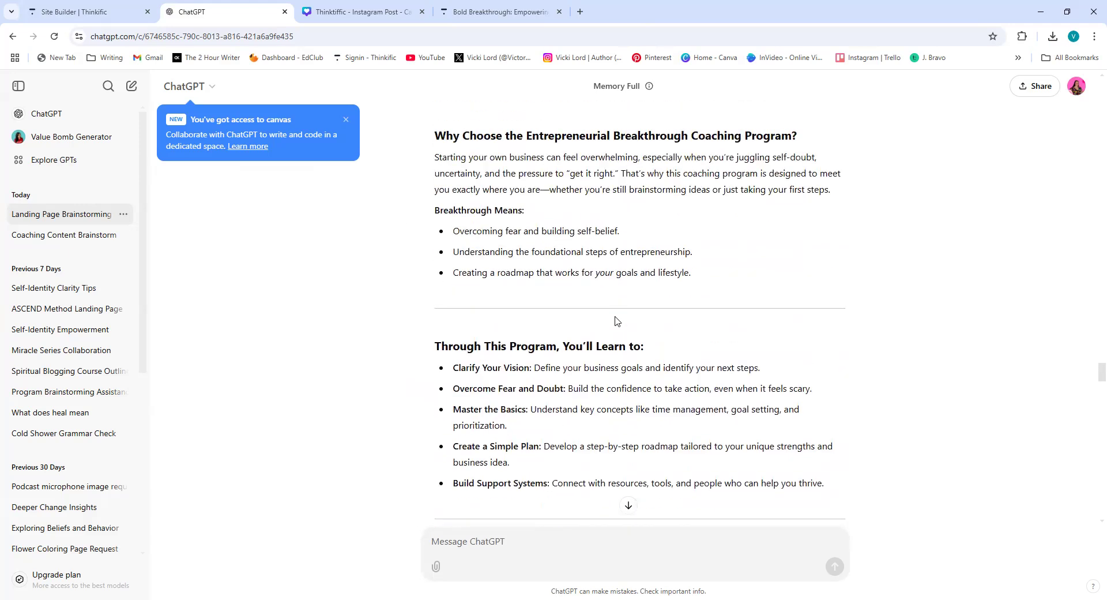
drag(435, 347, 626, 348)
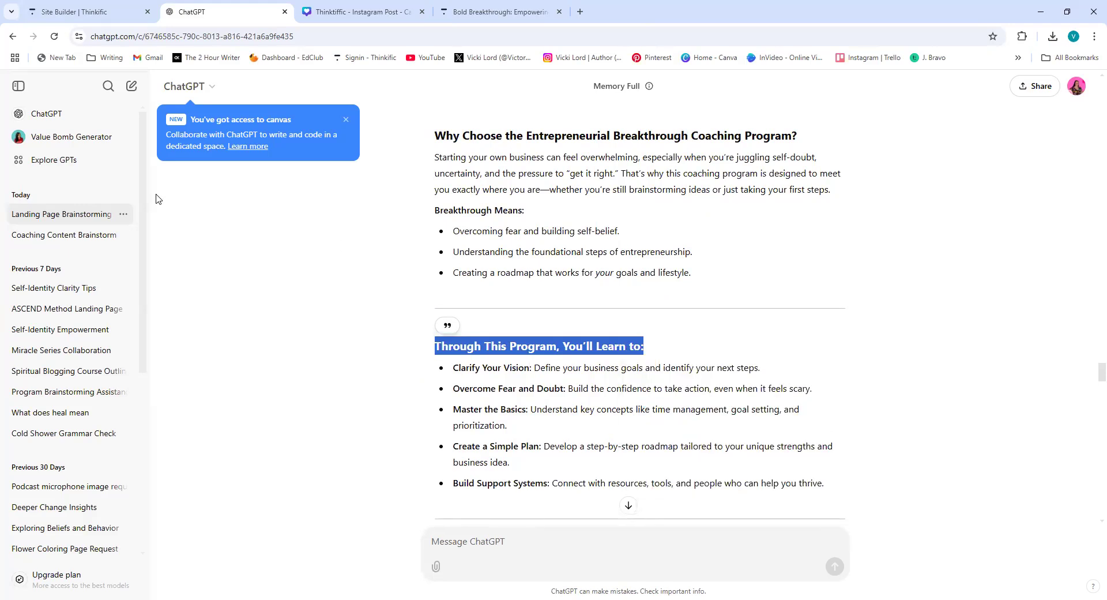
Step: Switch to the Thinkific site builder and save the landing page with its edited Call to action section
click(83, 13)
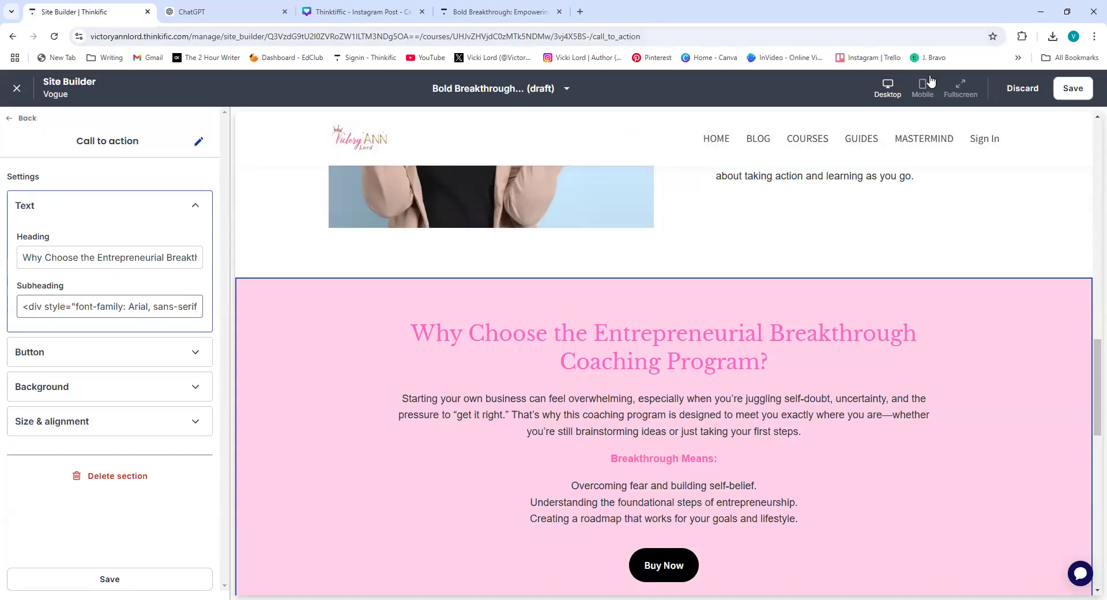
click(1066, 88)
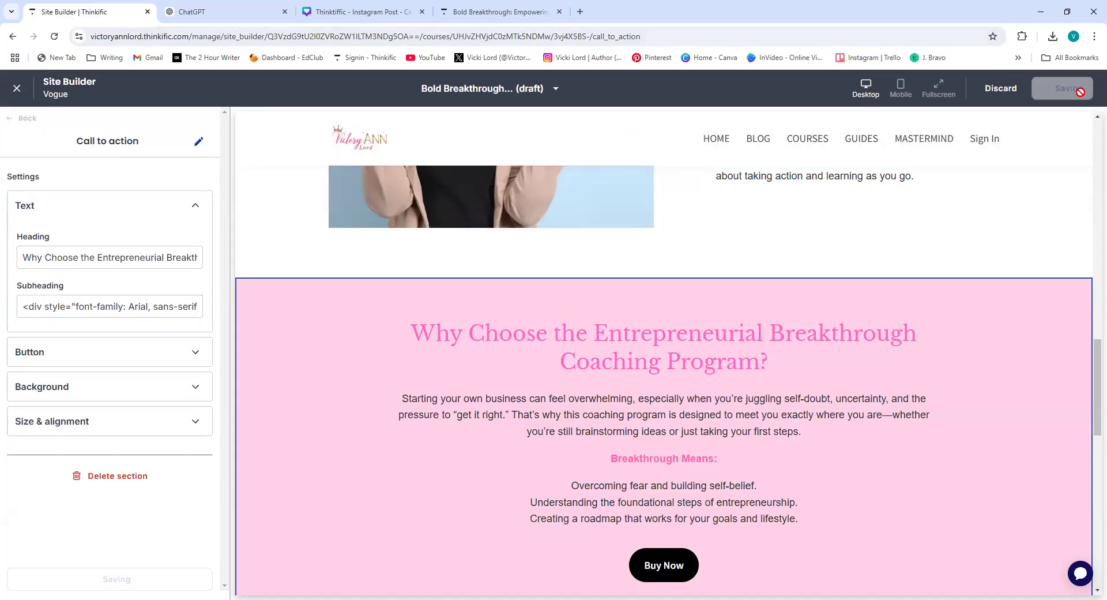
Step: Add an Image & text (with CTA) section to the landing page and place it directly above the Curriculum section
click(19, 121)
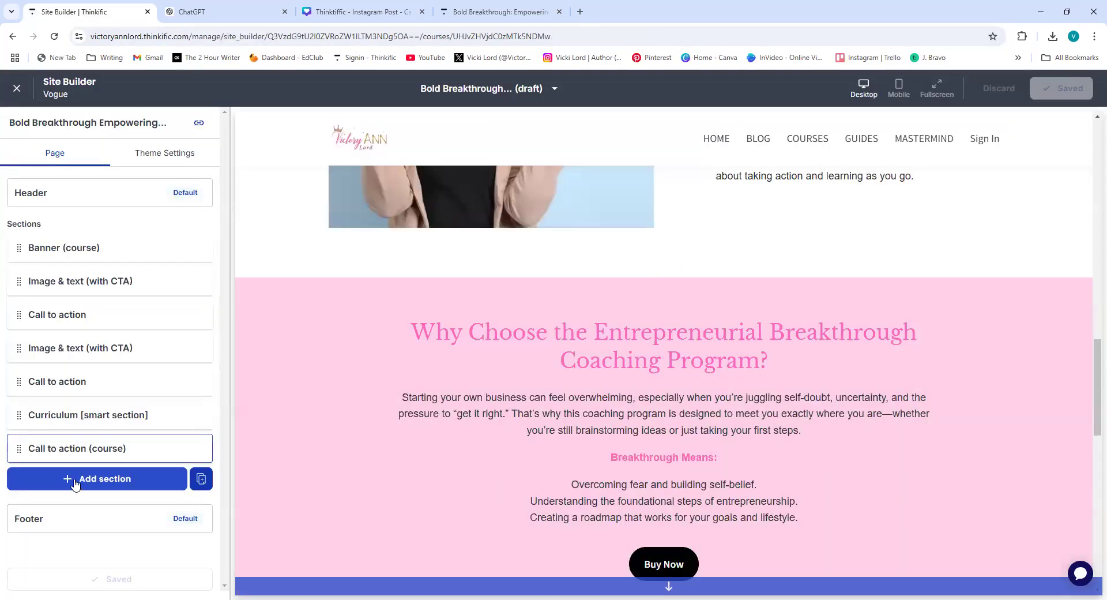
click(64, 482)
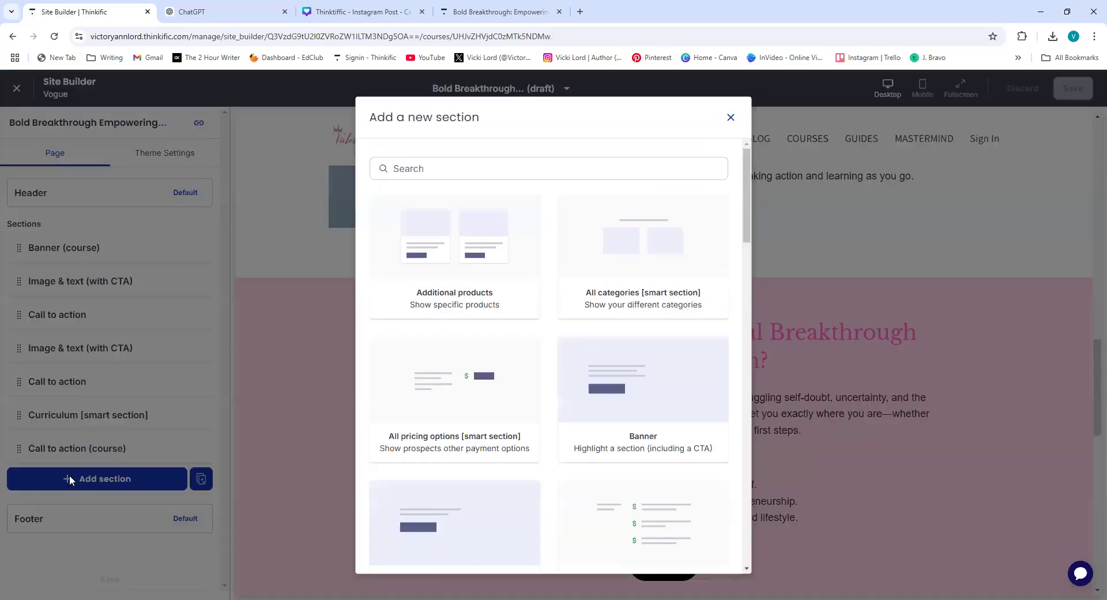
scroll(522, 388, down, 8)
scroll(524, 388, down, 5)
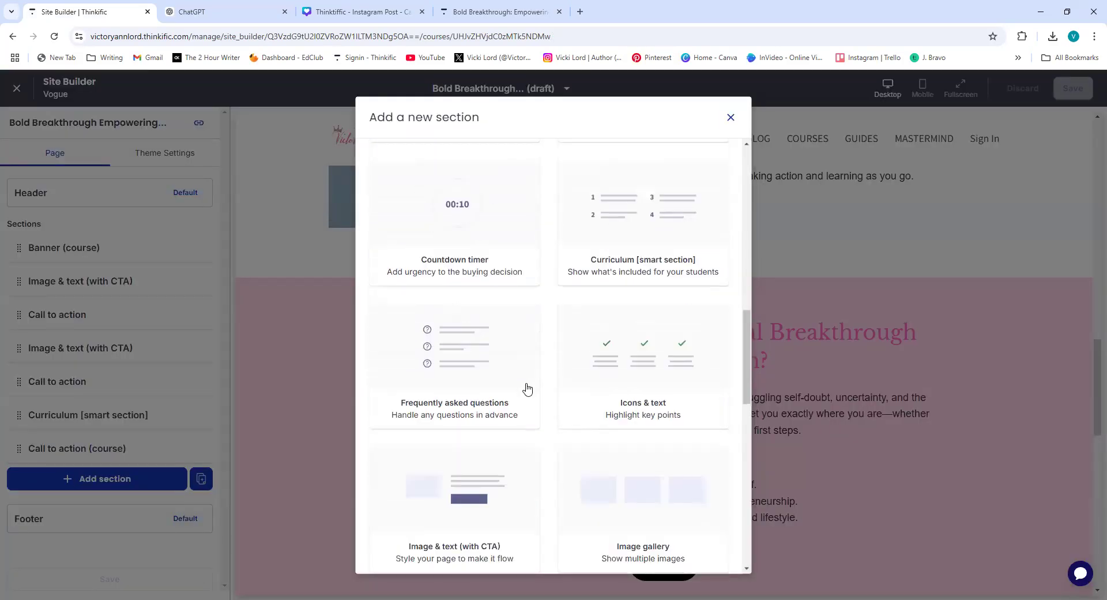
click(430, 328)
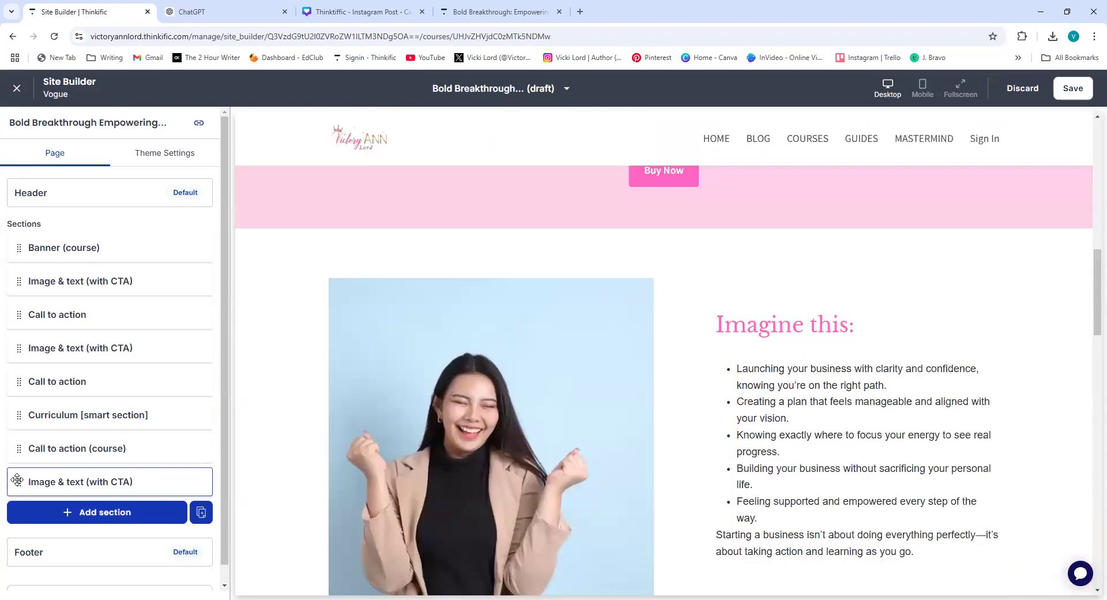
drag(17, 480, 13, 419)
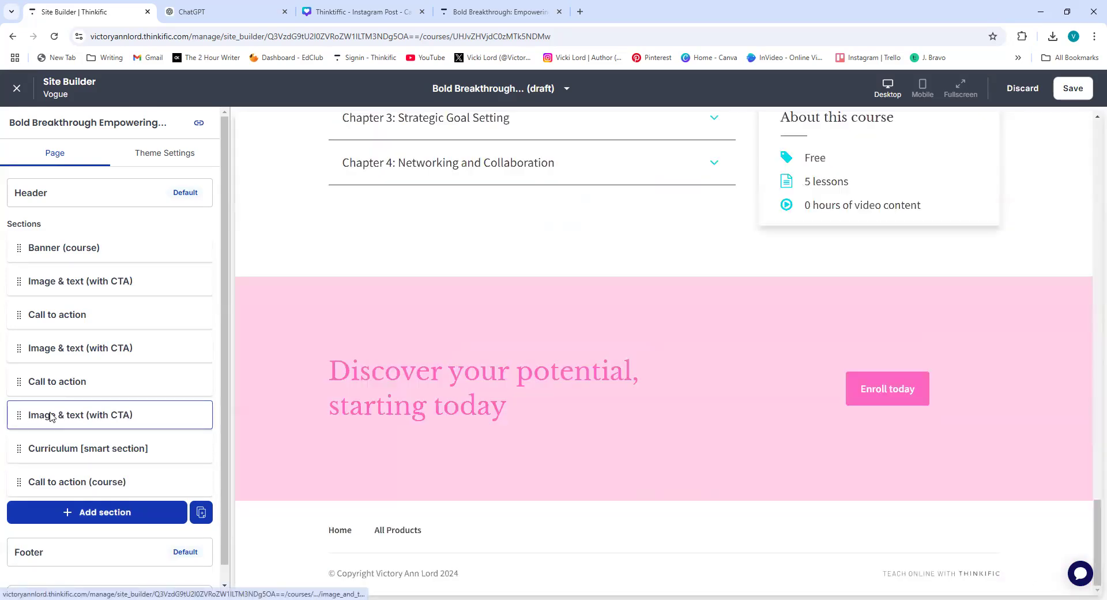
Step: Replace the new Image & text (with CTA) section's heading with "Through This Program, You'll Learn to:"
click(51, 417)
click(94, 215)
click(94, 217)
click(150, 230)
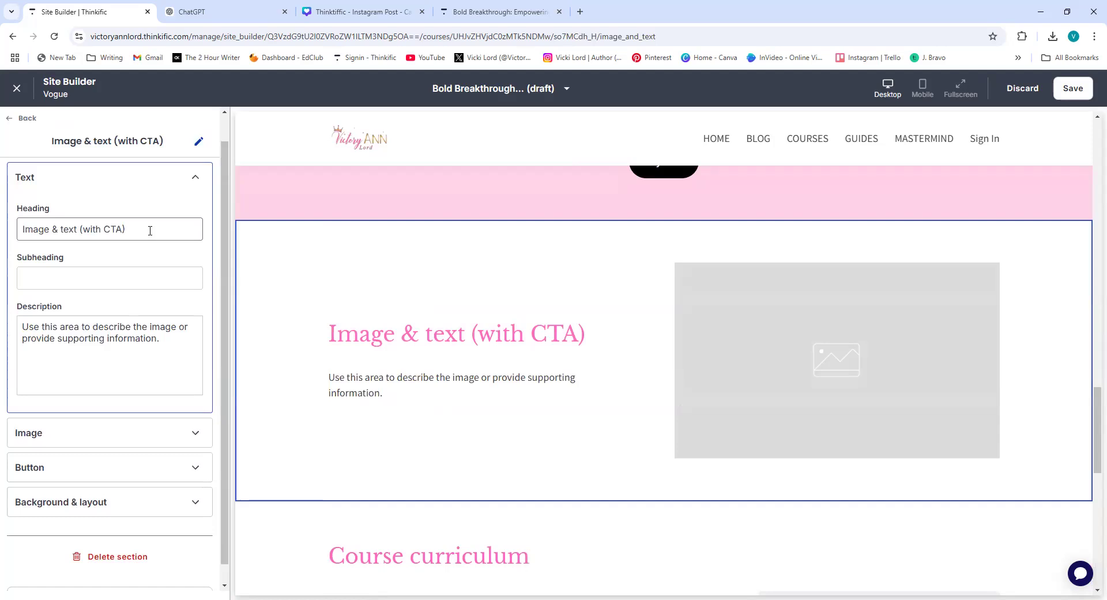
key(BackSpace)
key(BackSpace)
key(BackSpace)
key(BackSpace)
key(BackSpace)
key(BackSpace)
key(BackSpace)
key(BackSpace)
key(BackSpace)
key(BackSpace)
key(BackSpace)
key(BackSpace)
key(BackSpace)
key(BackSpace)
key(BackSpace)
key(BackSpace)
key(BackSpace)
key(BackSpace)
key(BackSpace)
key(BackSpace)
key(ctrl+v)
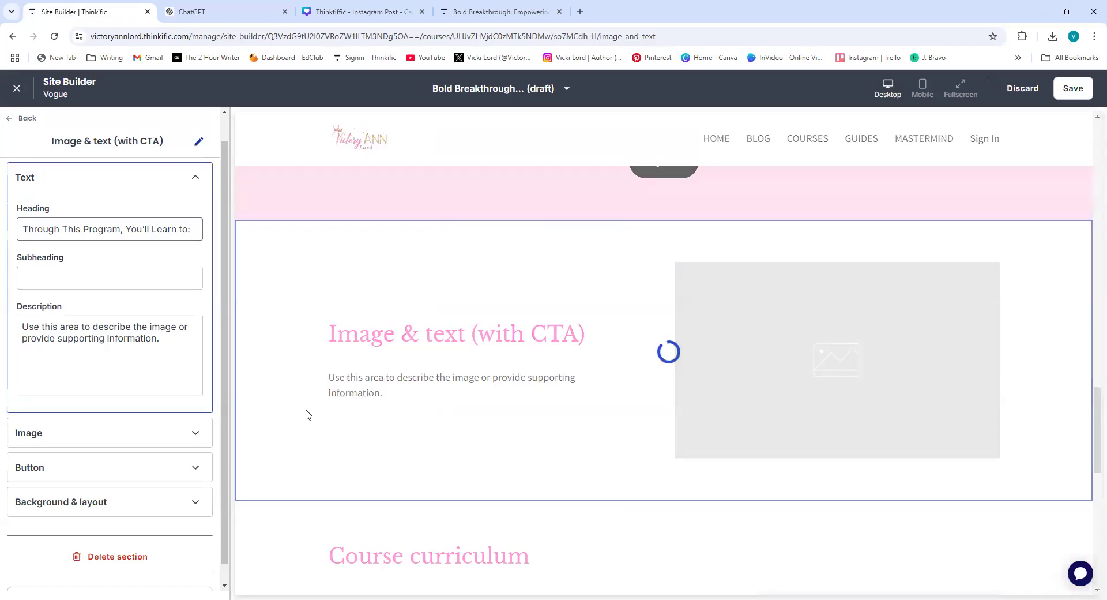
Step: Switch to ChatGPT, reopen the Landing Page Brainstorming chat and copy the five bullet points under "Through This Program, You'll Learn to:"
click(254, 17)
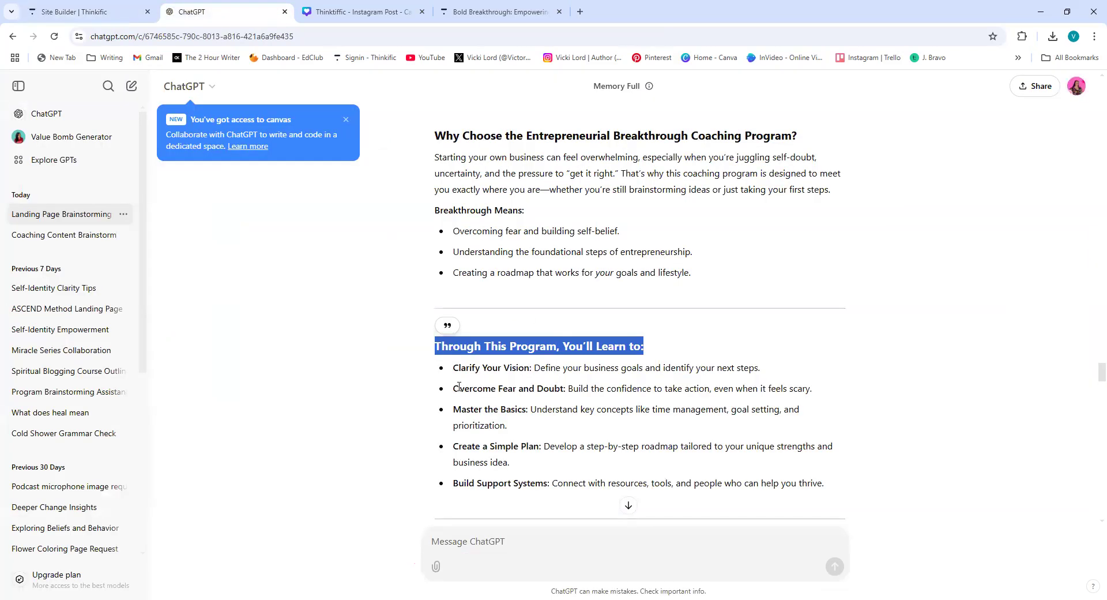
drag(441, 370, 752, 494)
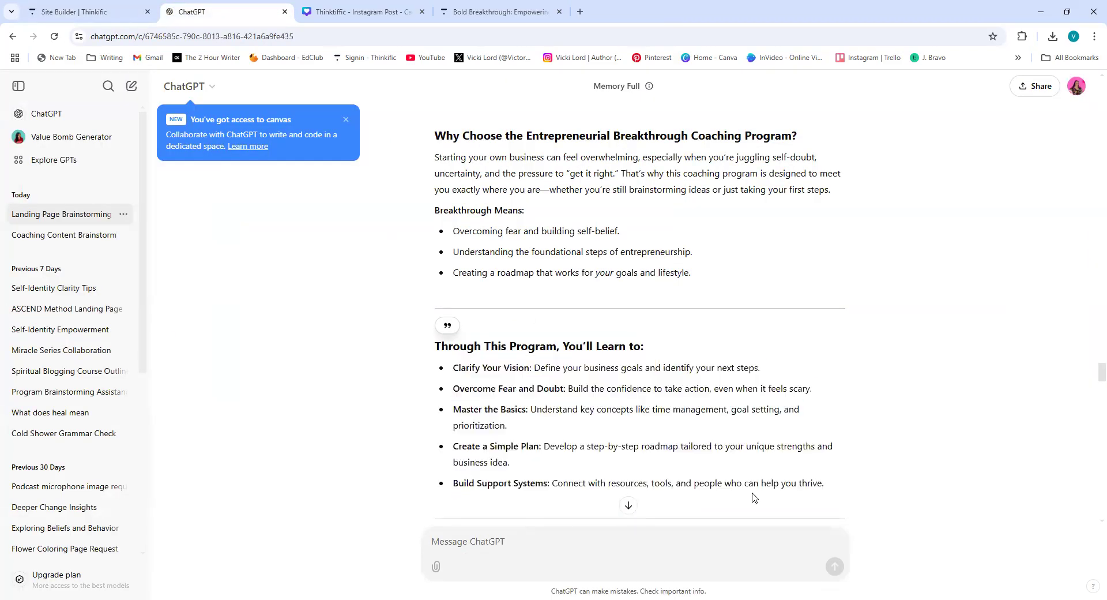
key(alt+Left)
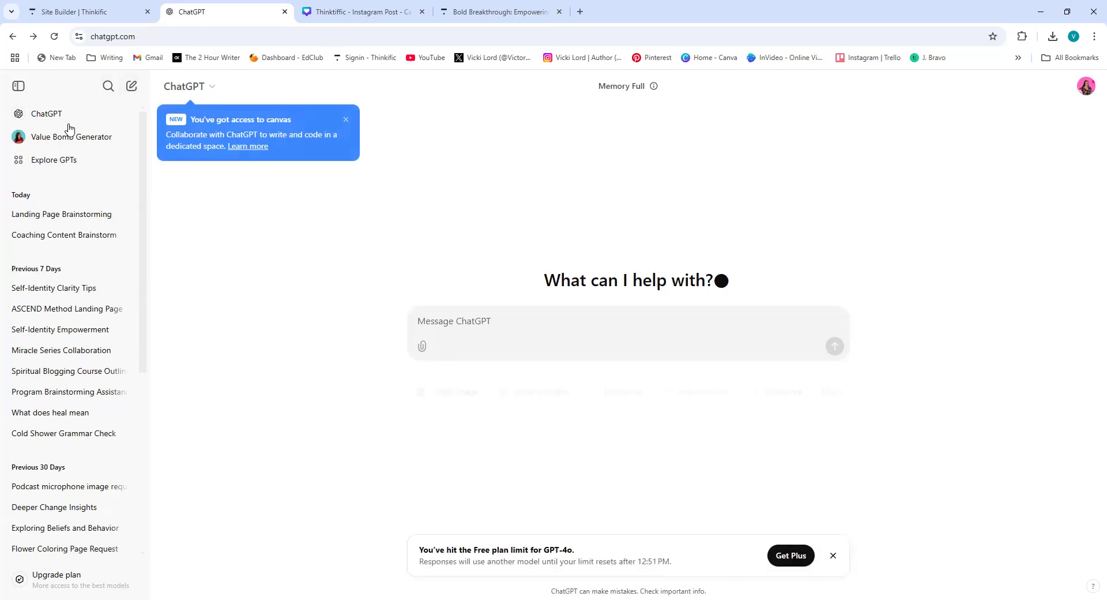
click(50, 214)
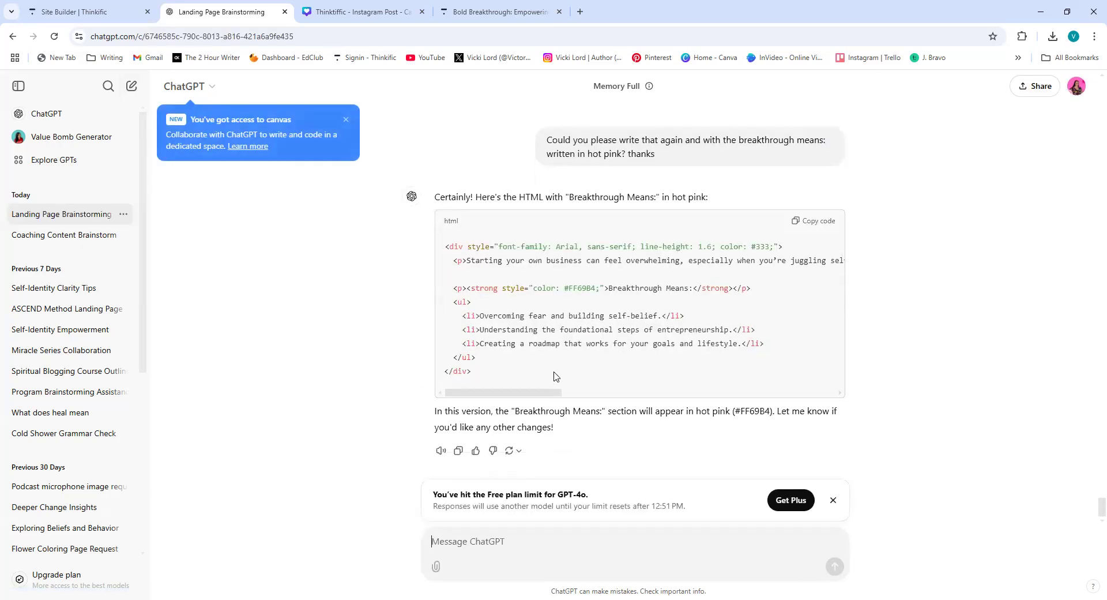
scroll(555, 369, up, 10)
scroll(555, 371, up, 15)
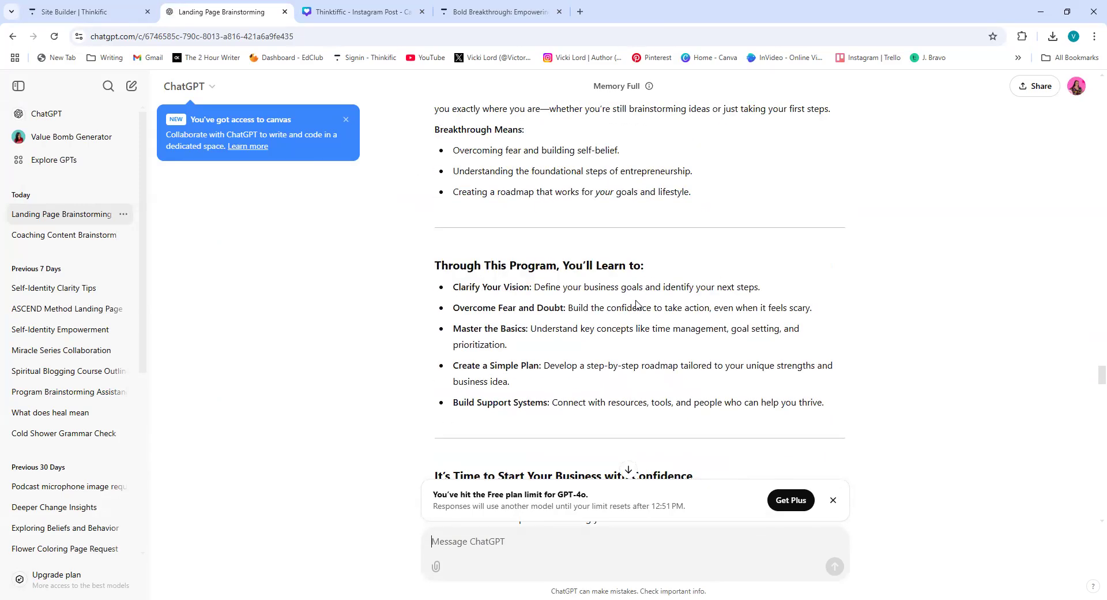
scroll(636, 304, down, 3)
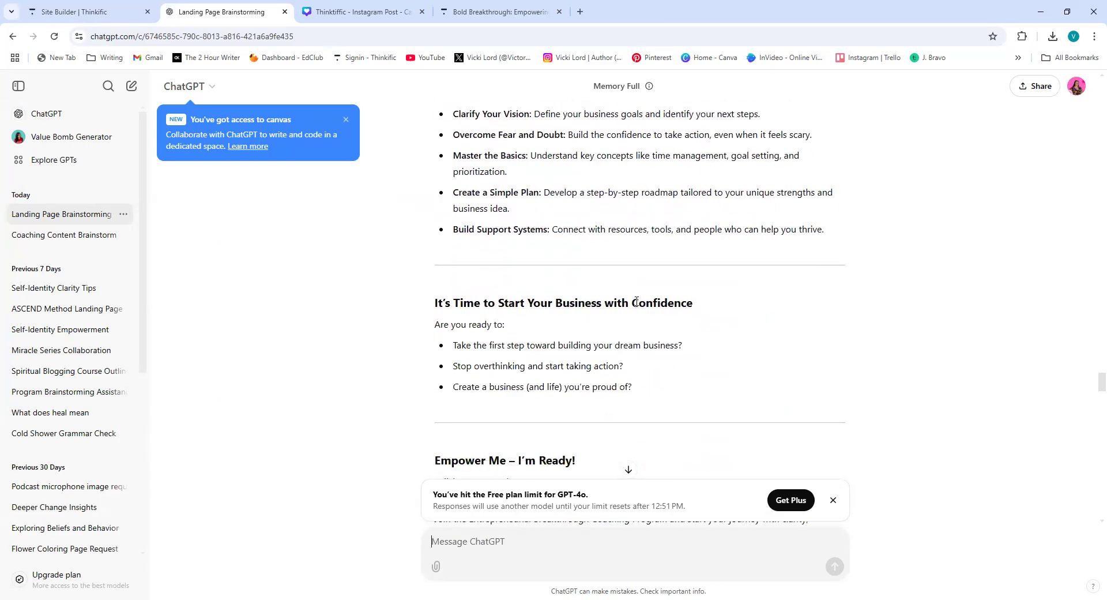
scroll(637, 297, up, 3)
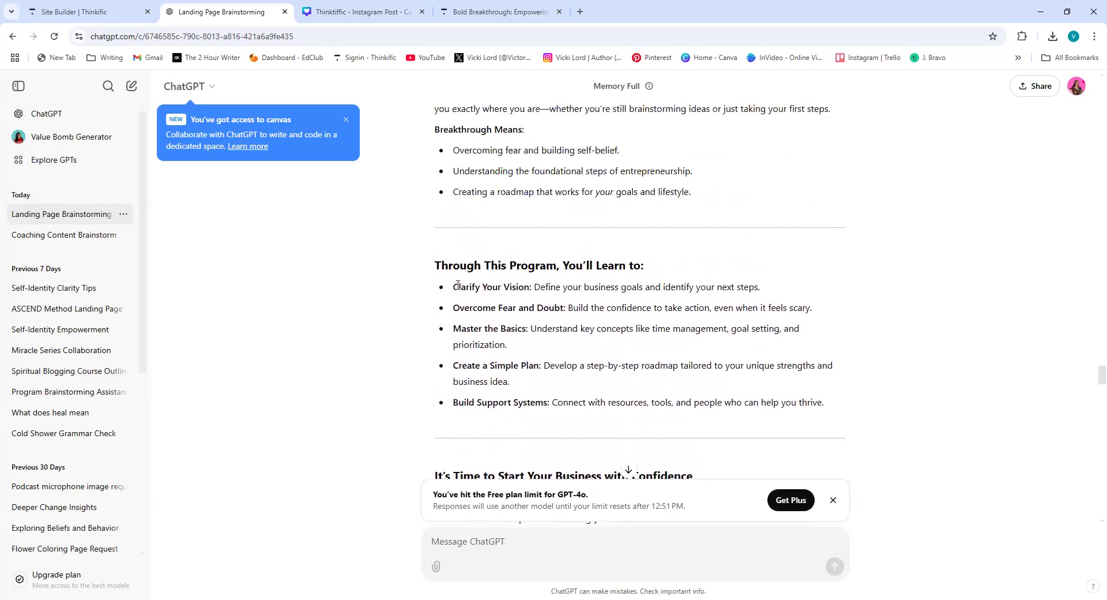
drag(456, 286, 831, 402)
right_click(702, 351)
click(715, 362)
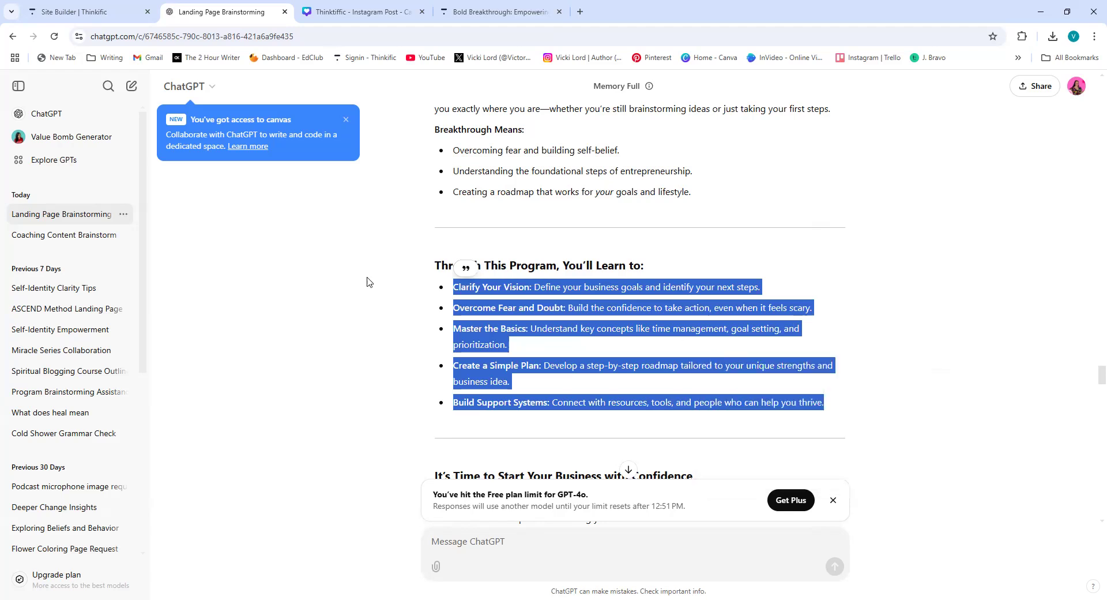
Step: Switch to the Thinkific site builder and replace the new section's placeholder description with the copied plain-text bullet points
key(ctrl+Page_Up)
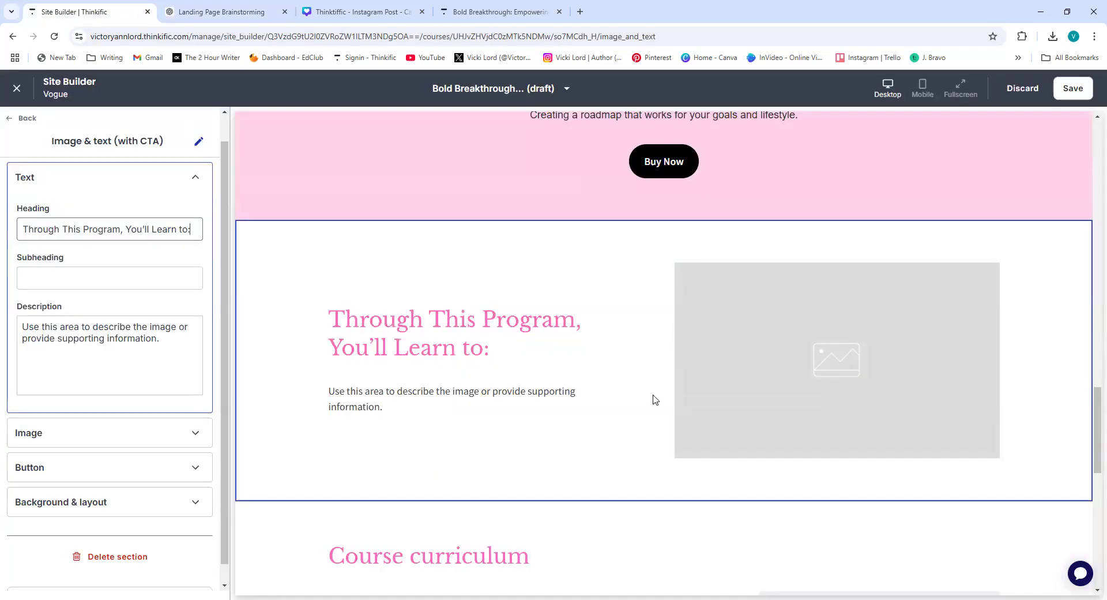
click(171, 339)
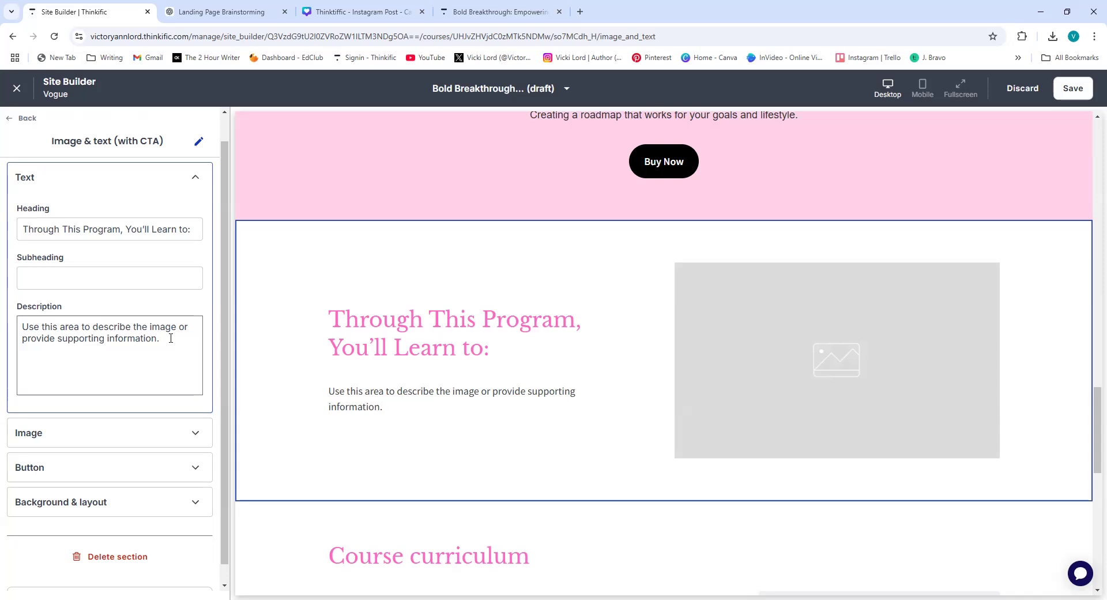
key(BackSpace)
key(BackSpace)
key(BackSpace)
key(BackSpace)
key(BackSpace)
key(BackSpace)
key(BackSpace)
key(BackSpace)
key(BackSpace)
key(BackSpace)
key(BackSpace)
key(BackSpace)
key(BackSpace)
key(BackSpace)
key(BackSpace)
key(BackSpace)
key(BackSpace)
key(BackSpace)
key(BackSpace)
key(BackSpace)
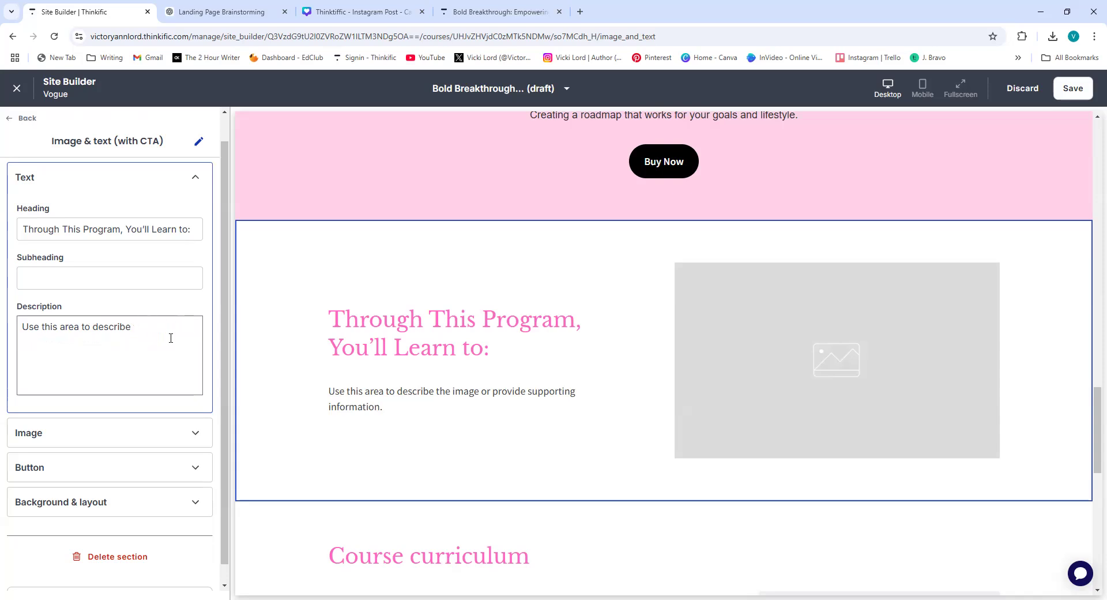
key(BackSpace)
key(BackSpace)
key(BackSpace)
key(BackSpace)
key(BackSpace)
key(BackSpace)
key(BackSpace)
key(BackSpace)
key(BackSpace)
key(BackSpace)
key(ctrl+v)
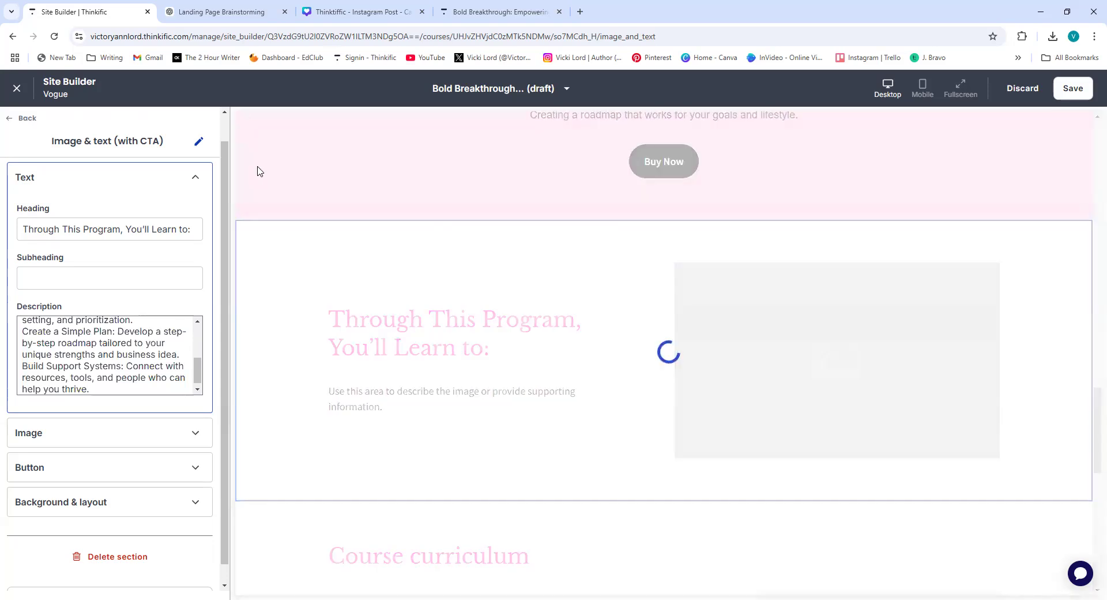
Step: Switch to ChatGPT and ask it to write the five copied program points in HTML for Thinkific
click(211, 3)
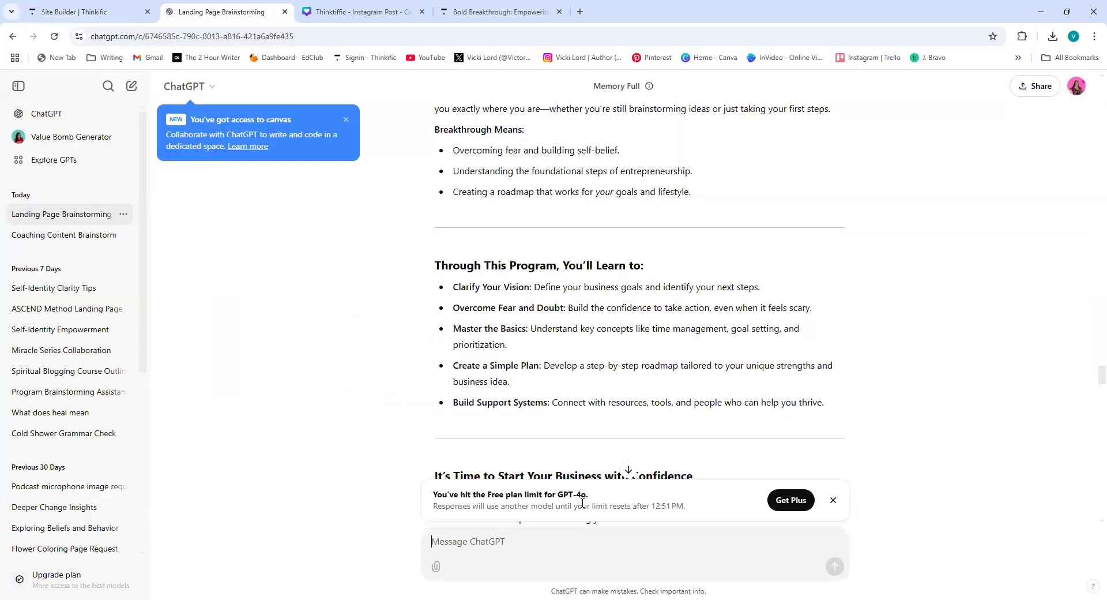
text(Could you please write this in html for thinkigi)
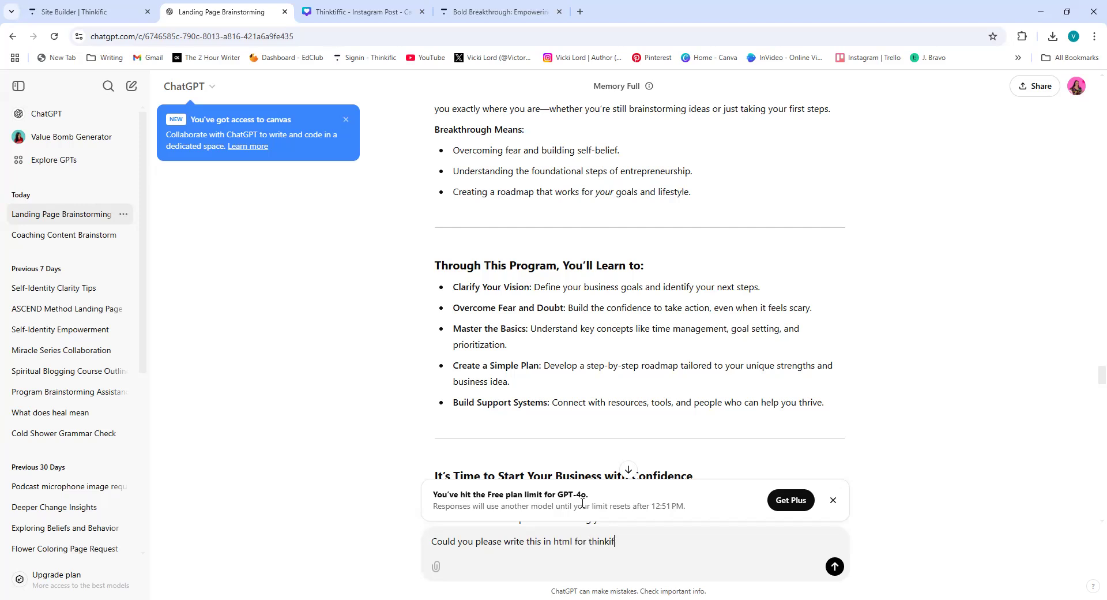
text(? THnaks)
key(shift+Return)
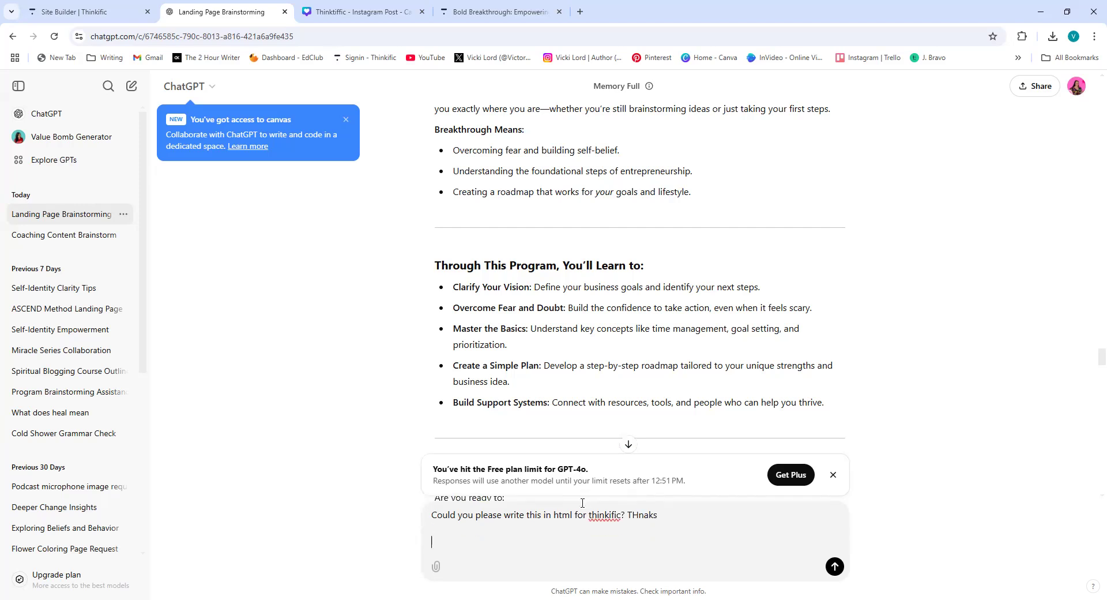
key(BackSpace)
key(ctrl+v)
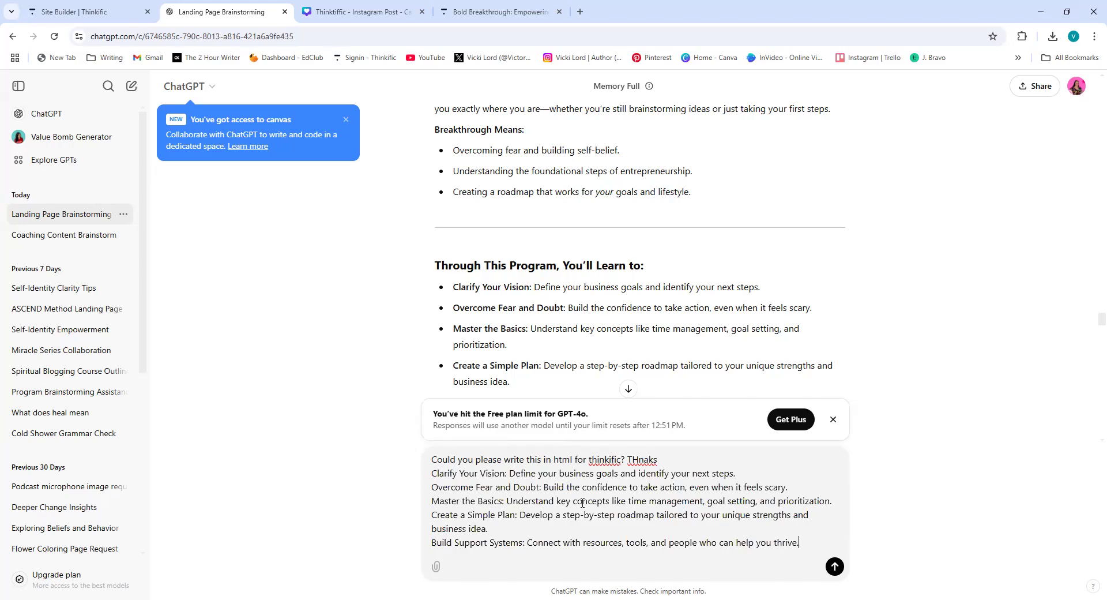
key(Return)
Step: Copy the HTML code that ChatGPT generated for the five program points
scroll(537, 444, down, 2)
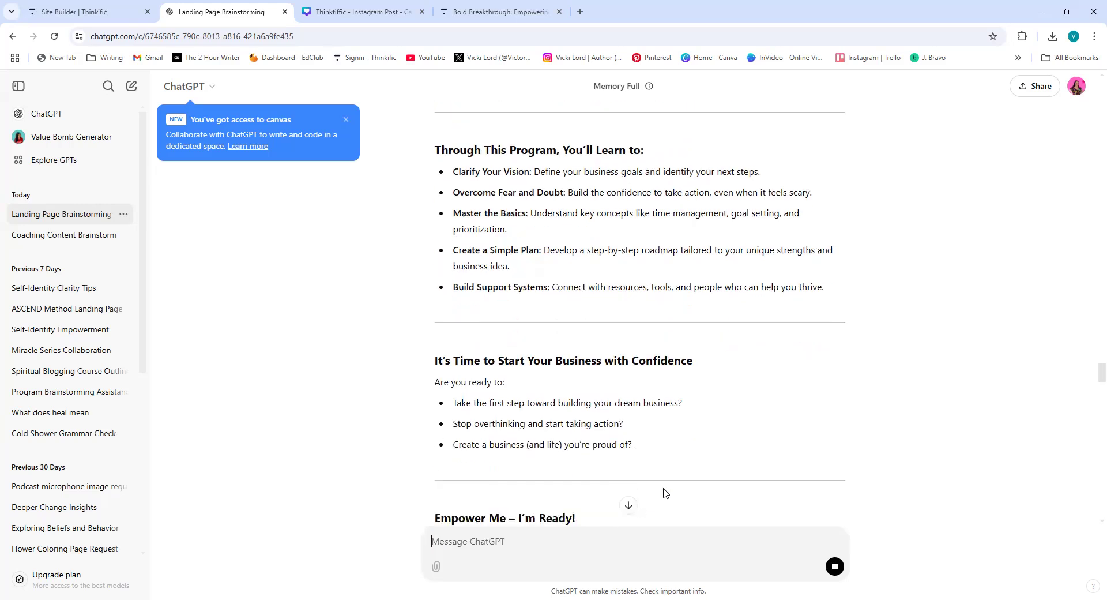
click(635, 505)
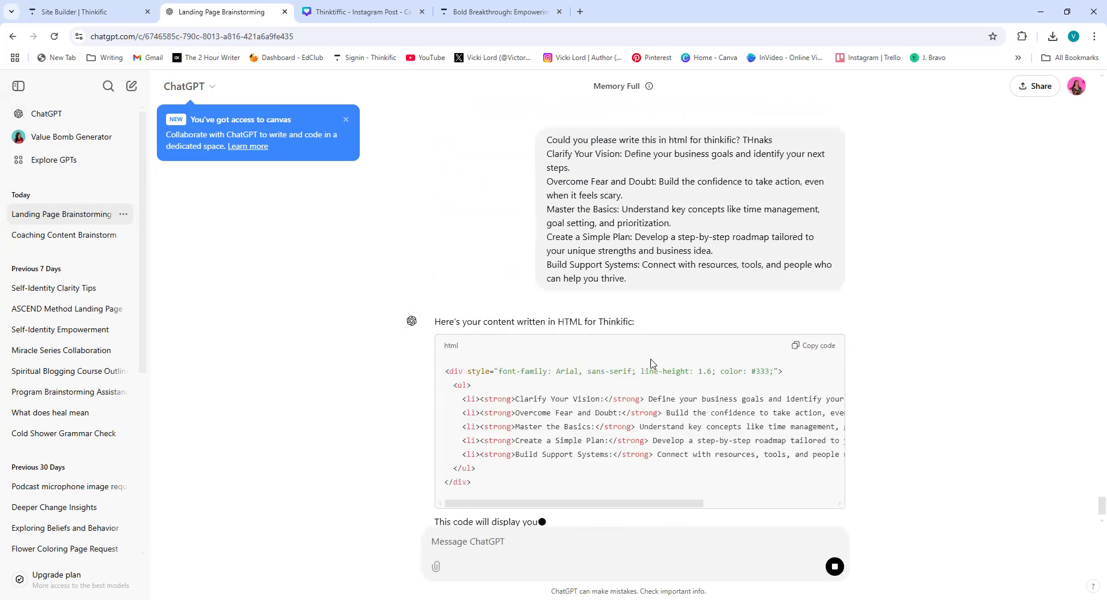
click(815, 261)
Step: Switch to the Thinkific site builder, replace the "Through This Program, You'll Learn to:" section's description with the copied HTML list, and save
click(75, 11)
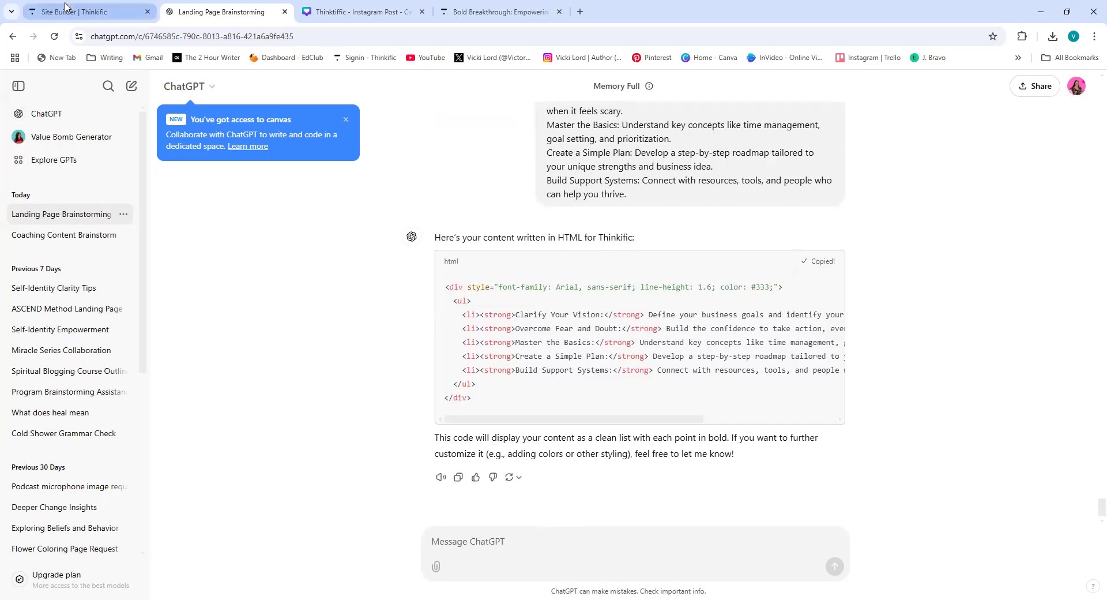
drag(100, 386, 29, 321)
key(BackSpace)
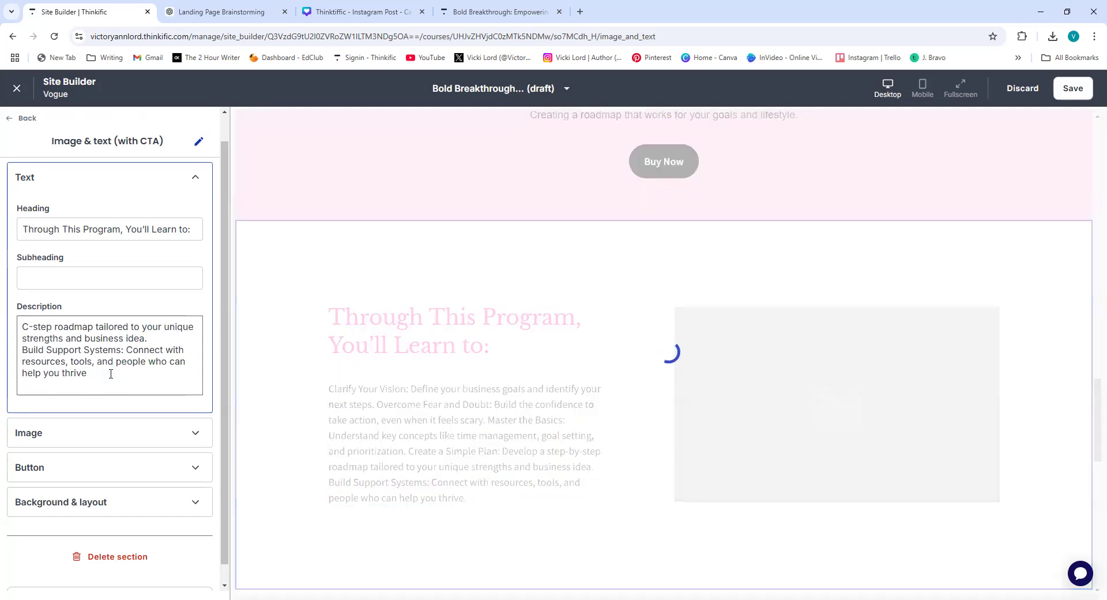
click(110, 374)
key(BackSpace)
key(BackSpace)
key(BackSpace)
key(BackSpace)
key(BackSpace)
key(BackSpace)
key(BackSpace)
key(BackSpace)
key(BackSpace)
key(BackSpace)
key(BackSpace)
key(BackSpace)
key(BackSpace)
key(BackSpace)
key(BackSpace)
key(BackSpace)
key(BackSpace)
key(BackSpace)
key(BackSpace)
key(BackSpace)
key(BackSpace)
key(BackSpace)
key(BackSpace)
key(BackSpace)
key(BackSpace)
key(BackSpace)
key(BackSpace)
key(BackSpace)
key(BackSpace)
key(BackSpace)
key(BackSpace)
key(BackSpace)
key(BackSpace)
key(BackSpace)
key(BackSpace)
key(BackSpace)
key(BackSpace)
key(BackSpace)
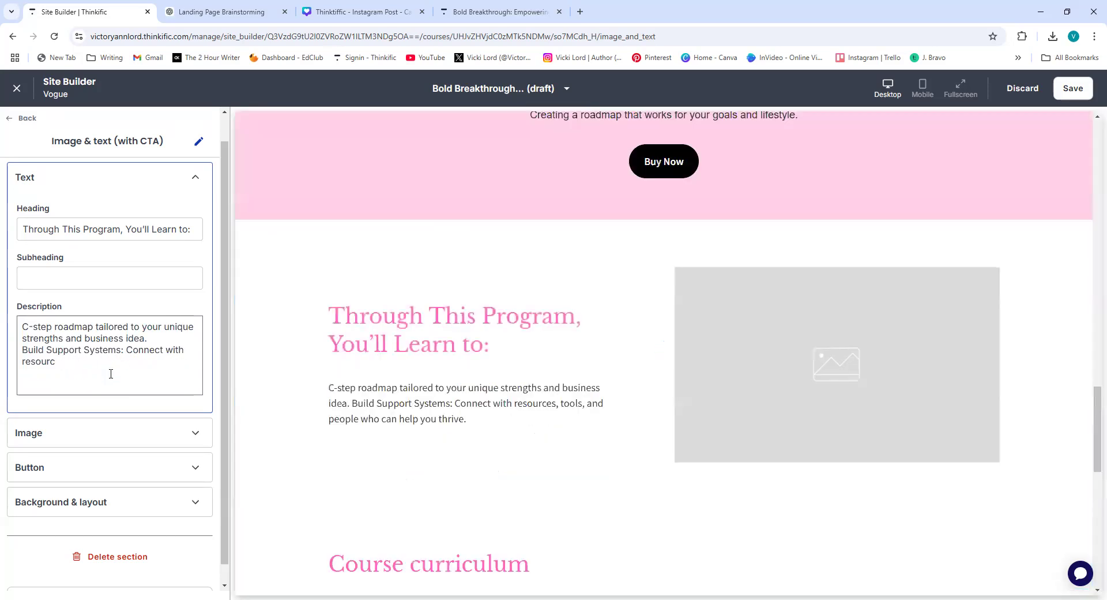
key(BackSpace)
key(BackSpace)
key(BackSpace)
key(BackSpace)
key(BackSpace)
key(BackSpace)
key(BackSpace)
key(BackSpace)
key(BackSpace)
key(BackSpace)
key(BackSpace)
key(BackSpace)
key(BackSpace)
key(BackSpace)
key(BackSpace)
key(BackSpace)
key(BackSpace)
key(BackSpace)
key(BackSpace)
key(BackSpace)
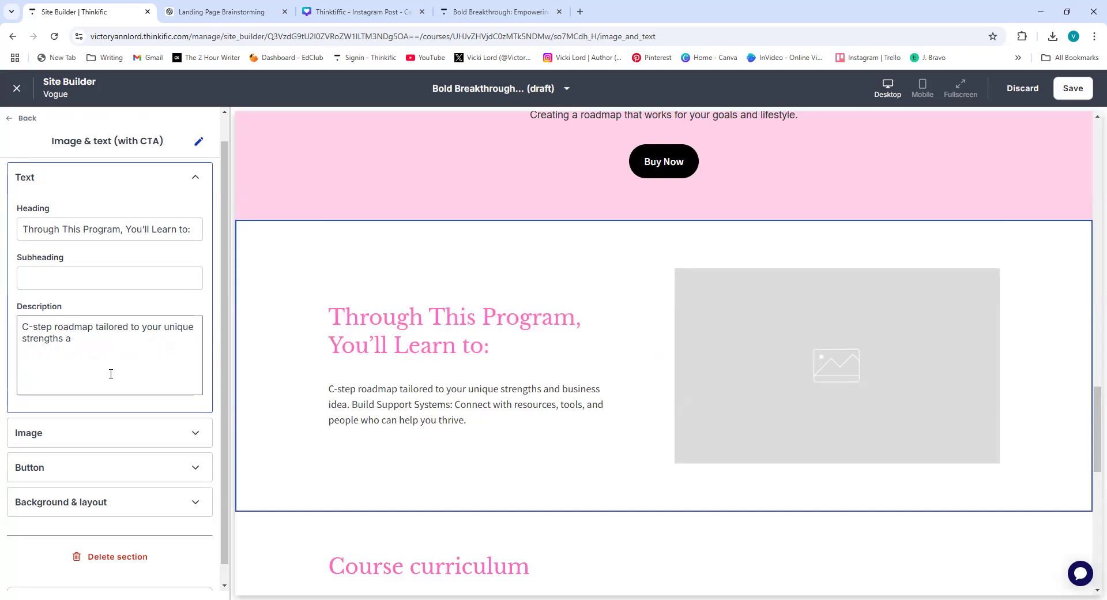
key(BackSpace)
key(BackSpace)
key(BackSpace)
key(BackSpace)
key(BackSpace)
key(BackSpace)
key(BackSpace)
key(BackSpace)
key(BackSpace)
key(BackSpace)
key(BackSpace)
key(BackSpace)
key(BackSpace)
key(BackSpace)
key(BackSpace)
key(BackSpace)
key(BackSpace)
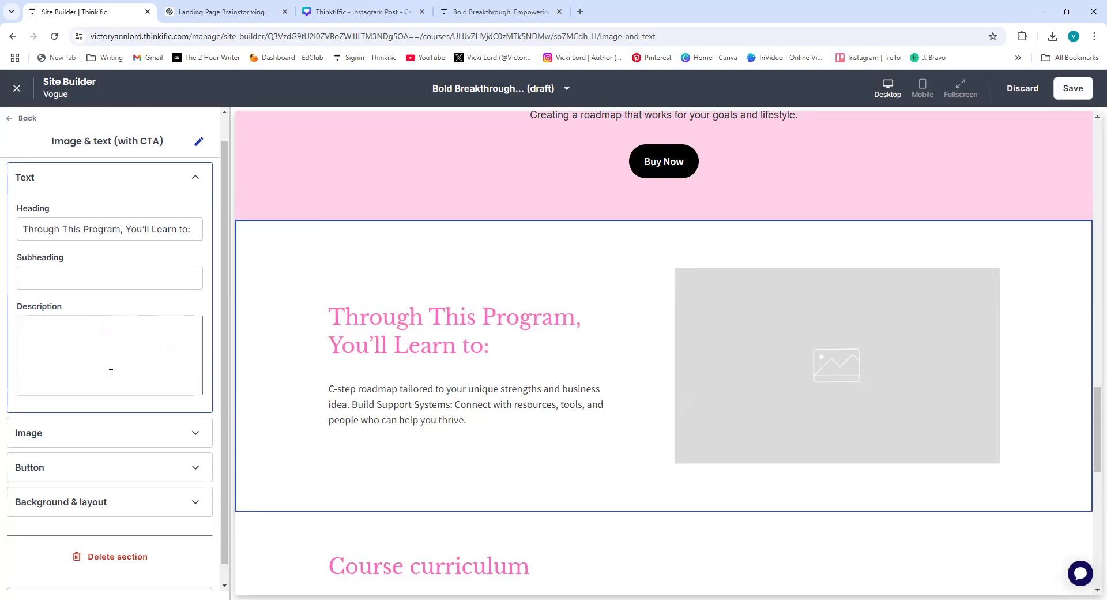
key(ctrl+v)
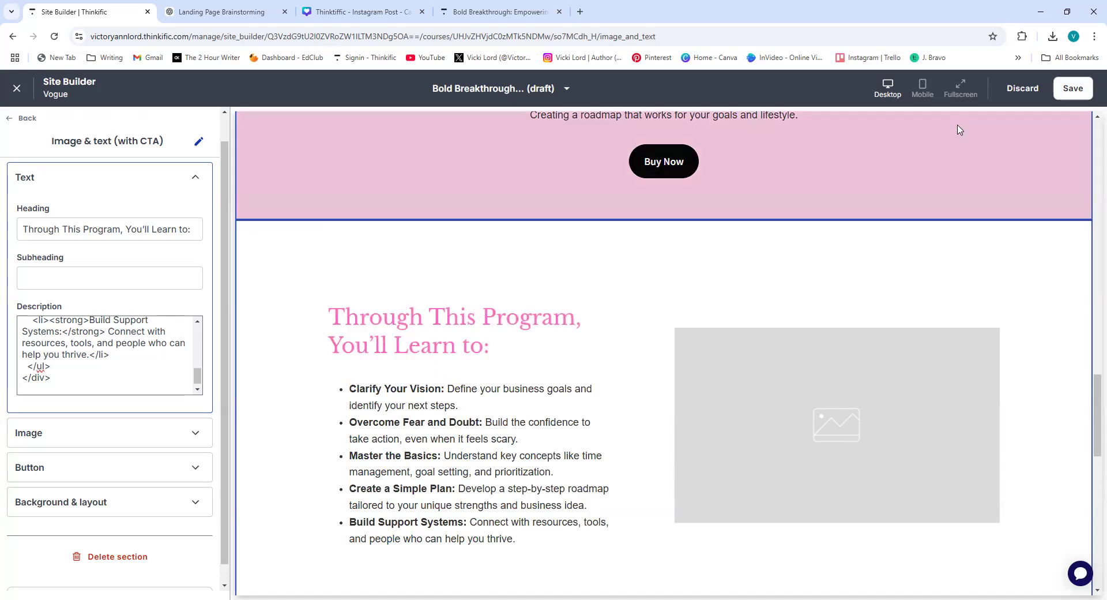
click(1072, 88)
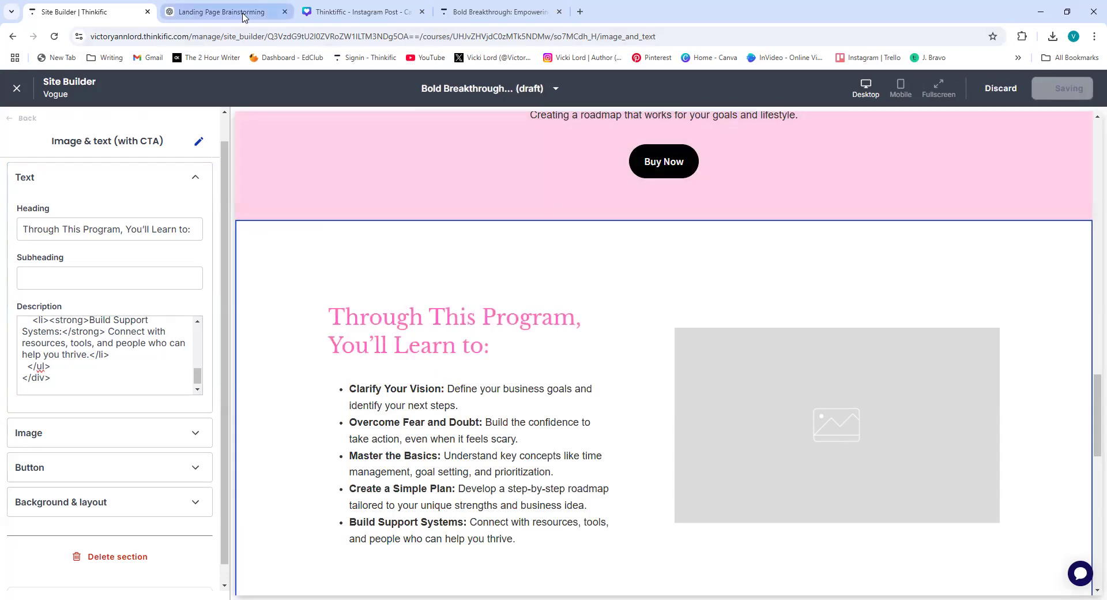
Step: Switch to the Canva design and duplicate page 4 with the celebrating woman on a blue background
click(386, 16)
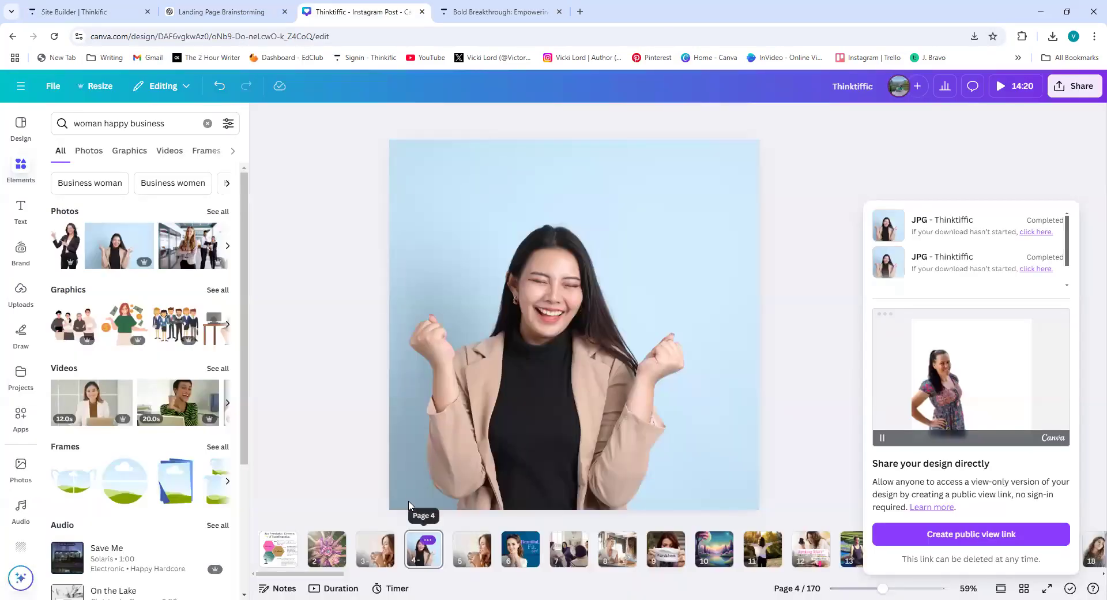
right_click(409, 505)
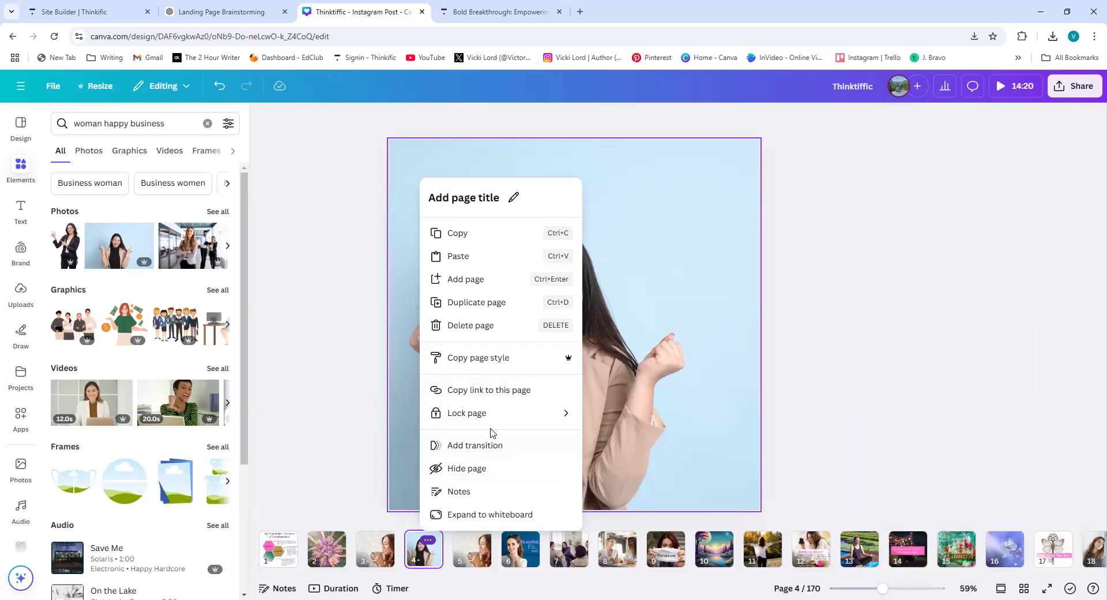
click(474, 307)
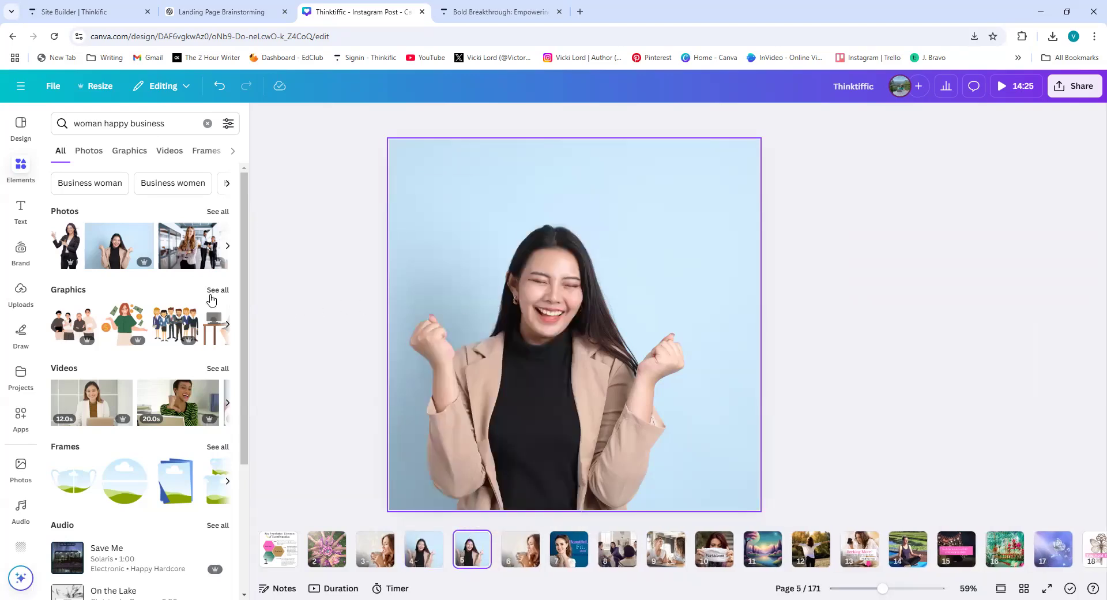
Step: Find the photo of the woman working at a desktop computer and make it the duplicated page's background
click(217, 213)
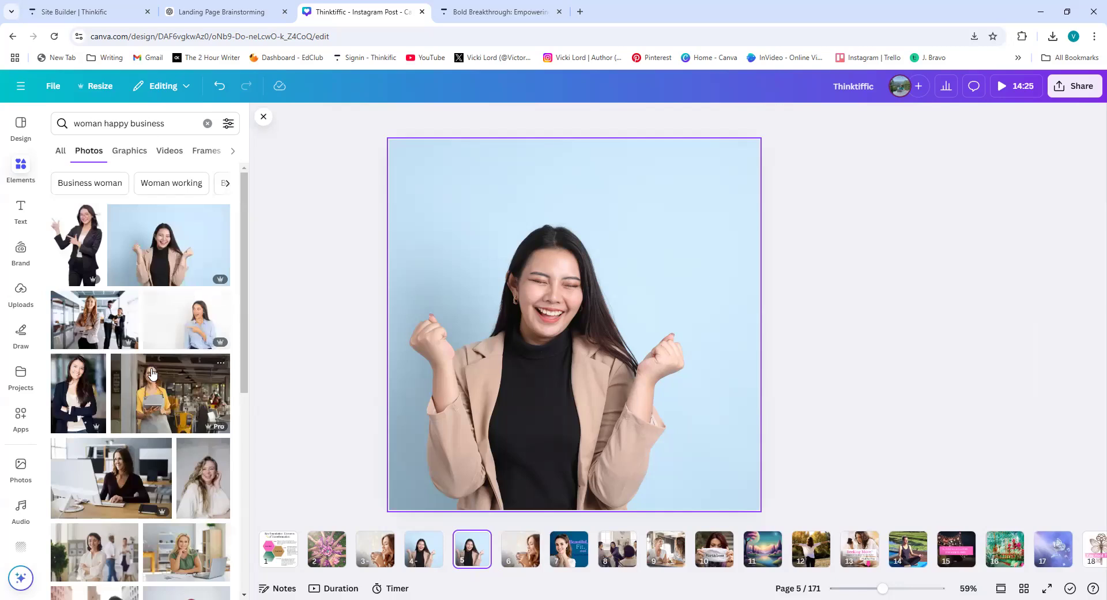
scroll(152, 372, down, 2)
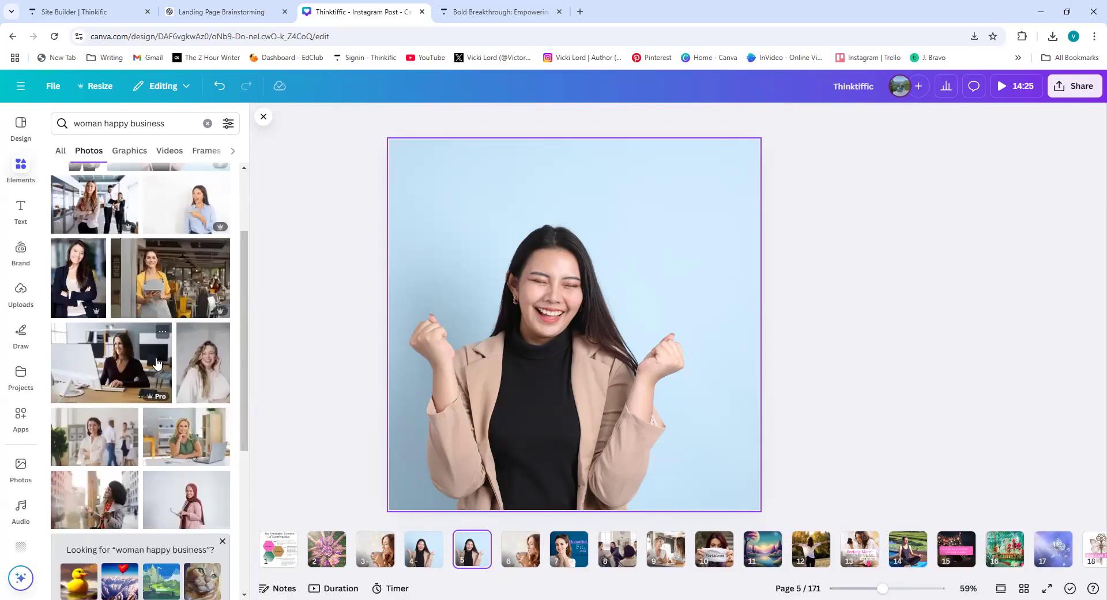
click(109, 367)
right_click(544, 271)
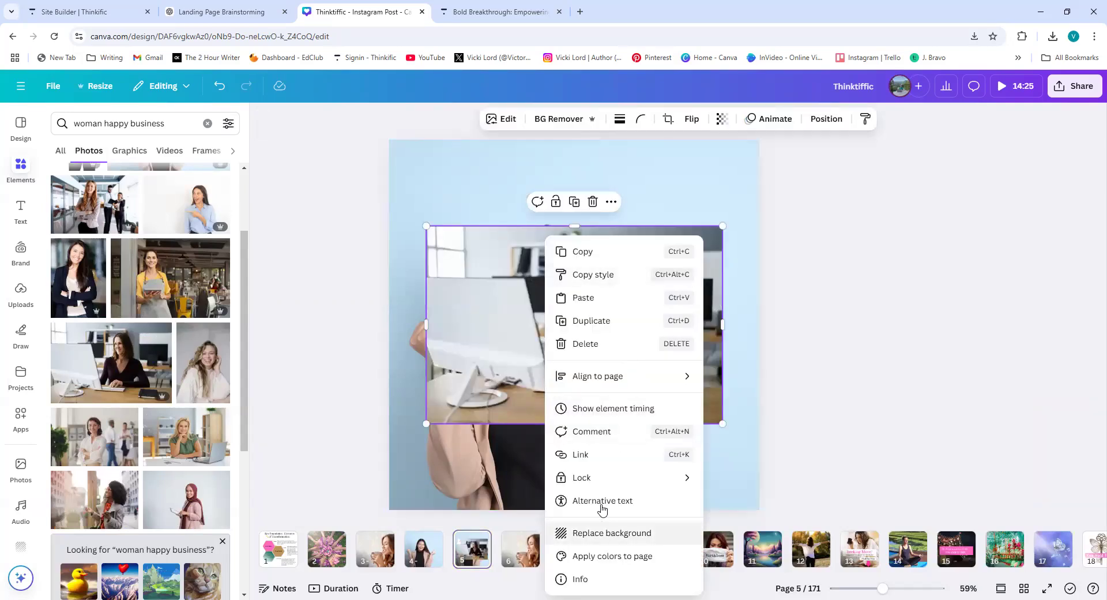
click(613, 532)
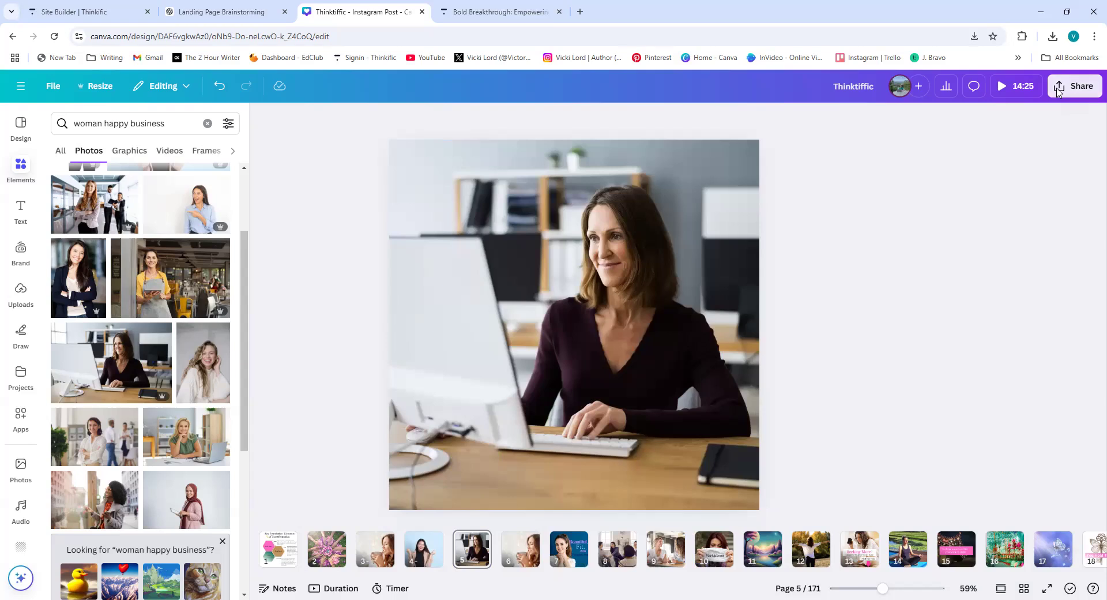
Step: Download only page 5 of the Canva design as a JPG
click(1075, 85)
click(899, 326)
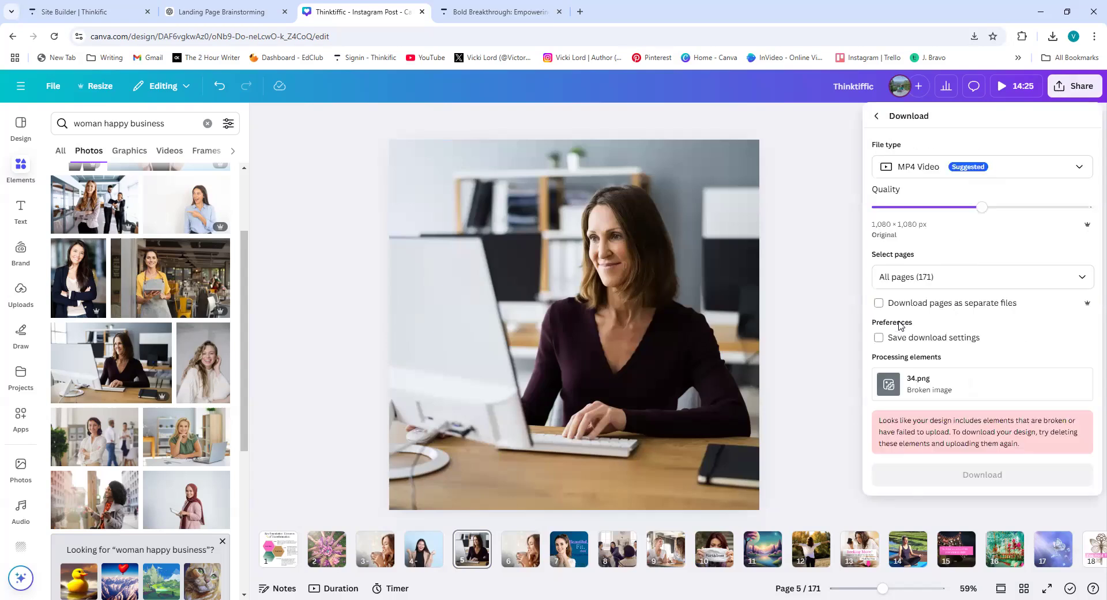
click(1068, 168)
click(984, 200)
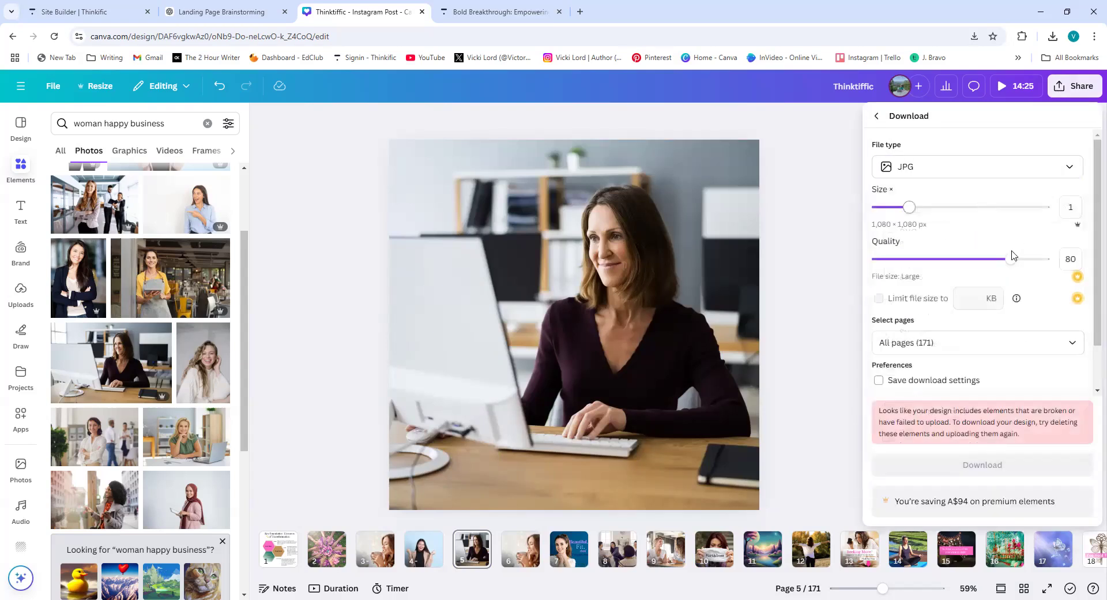
click(1071, 342)
click(1061, 378)
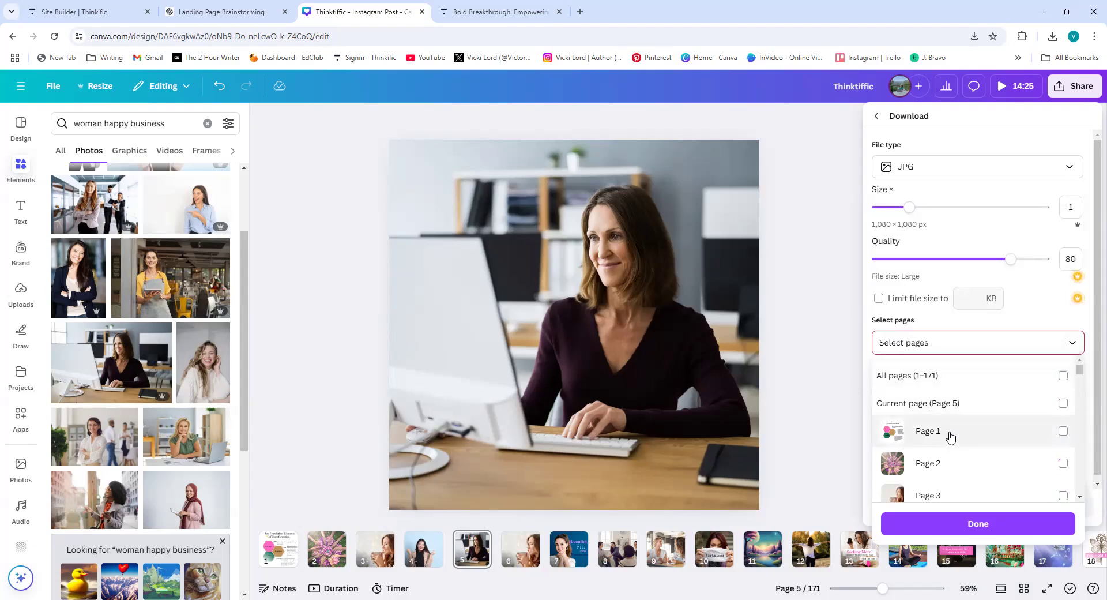
scroll(988, 450, down, 3)
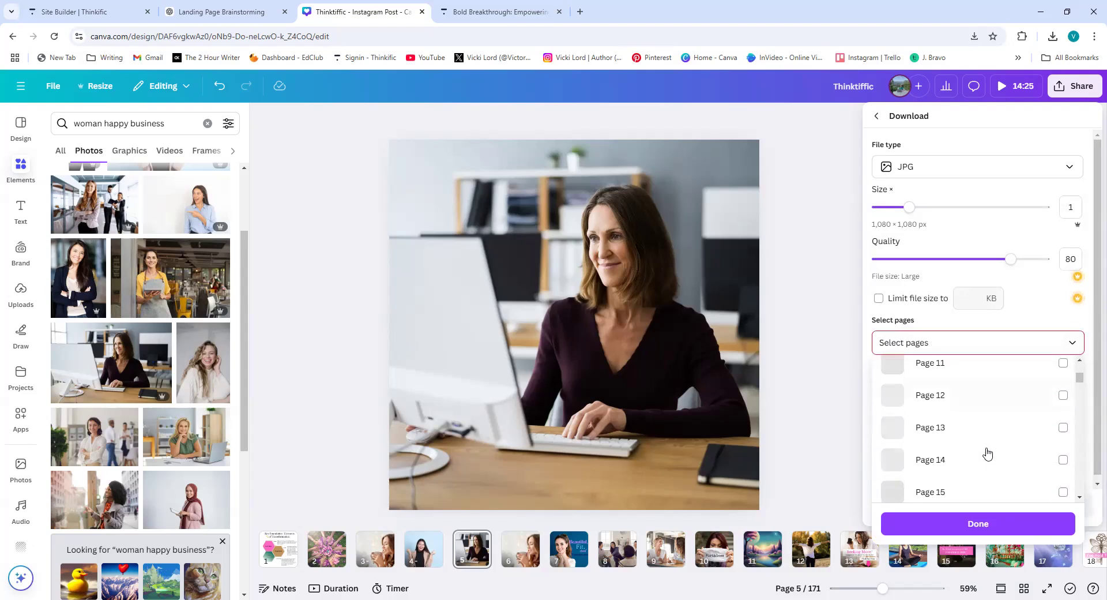
click(976, 387)
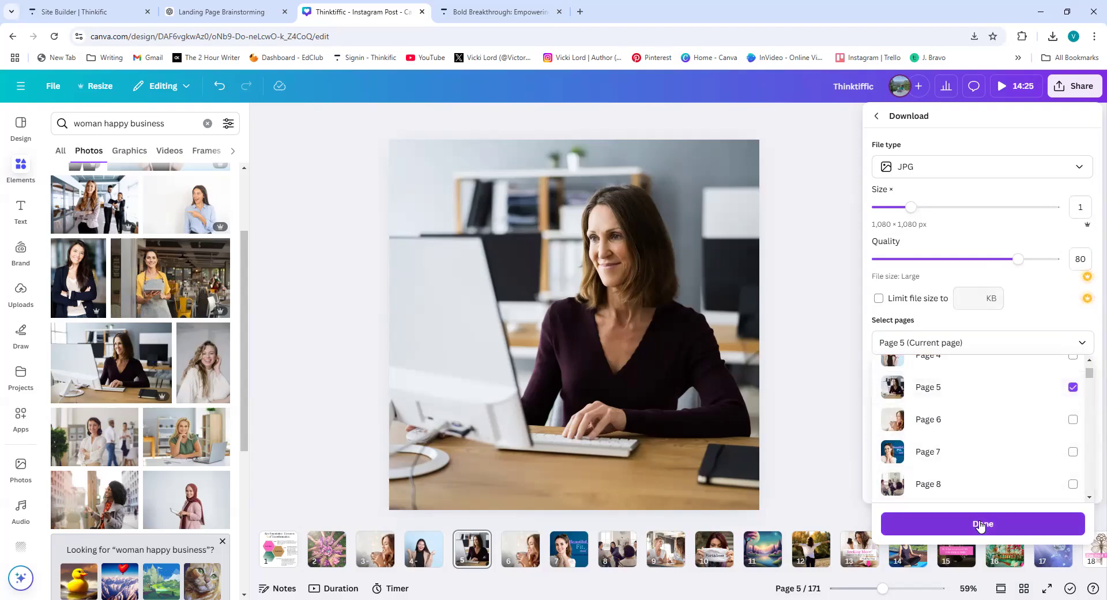
click(979, 525)
click(976, 442)
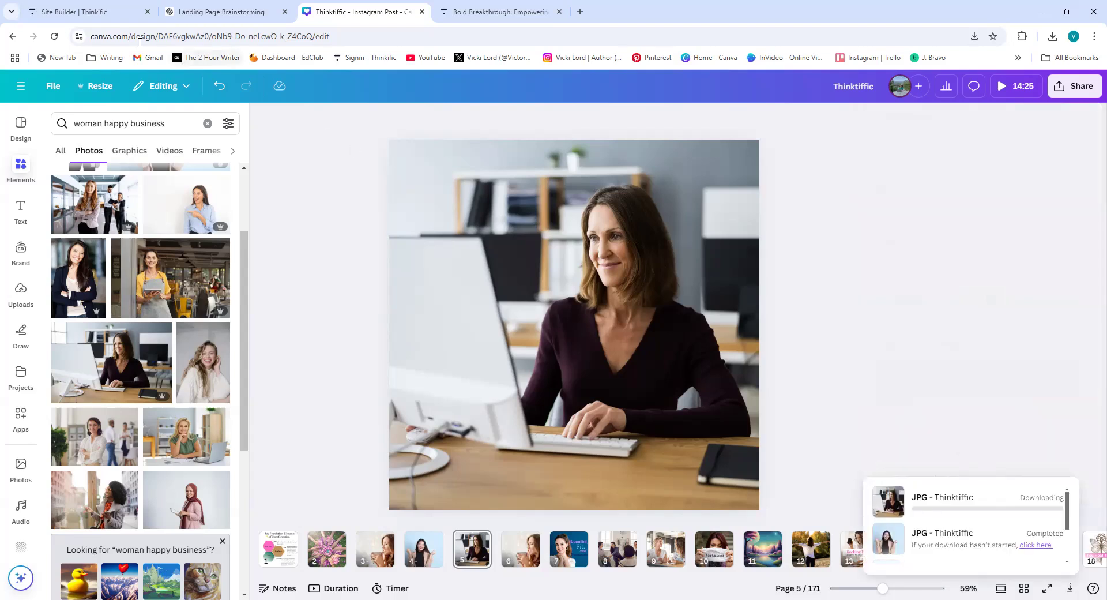
Step: Switch to the Thinkific site builder, upload Thinktiffic (6) as the "Through This Program, You'll Learn to:" section's image, and save
click(56, 10)
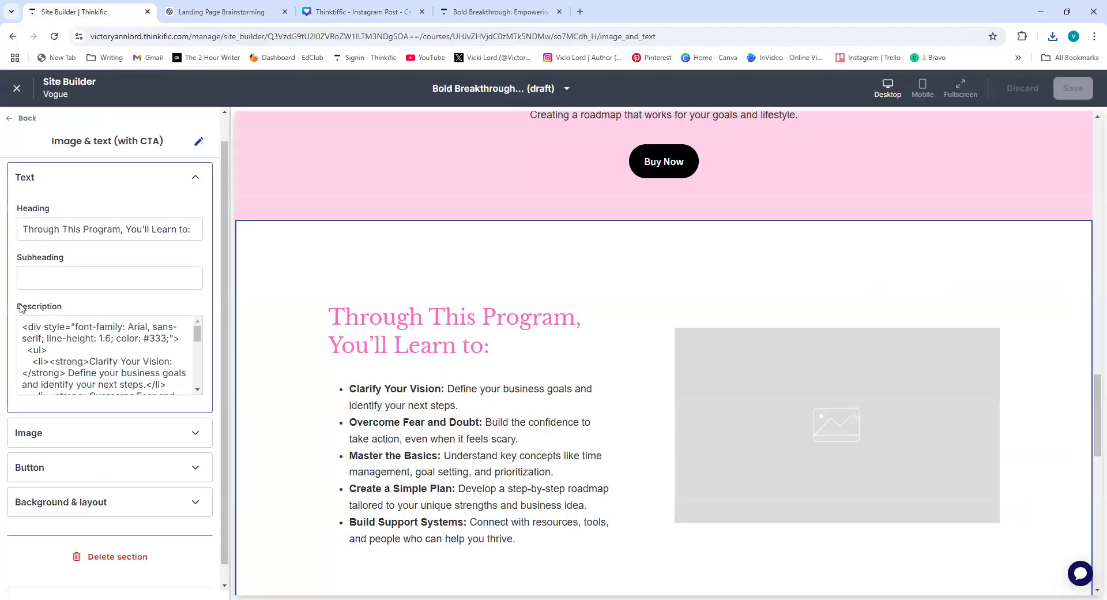
click(31, 437)
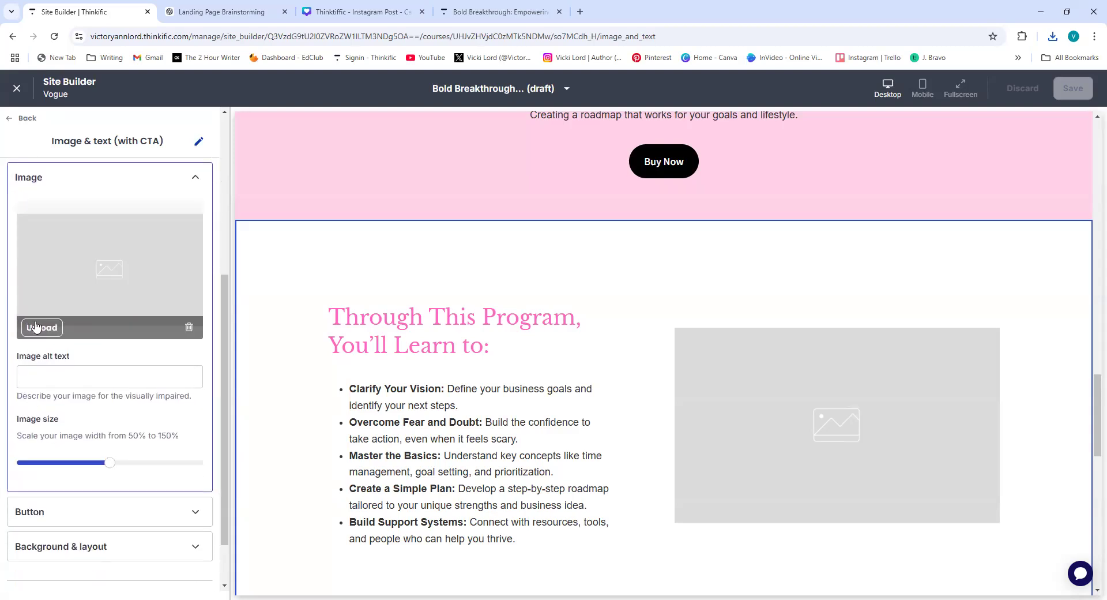
click(36, 326)
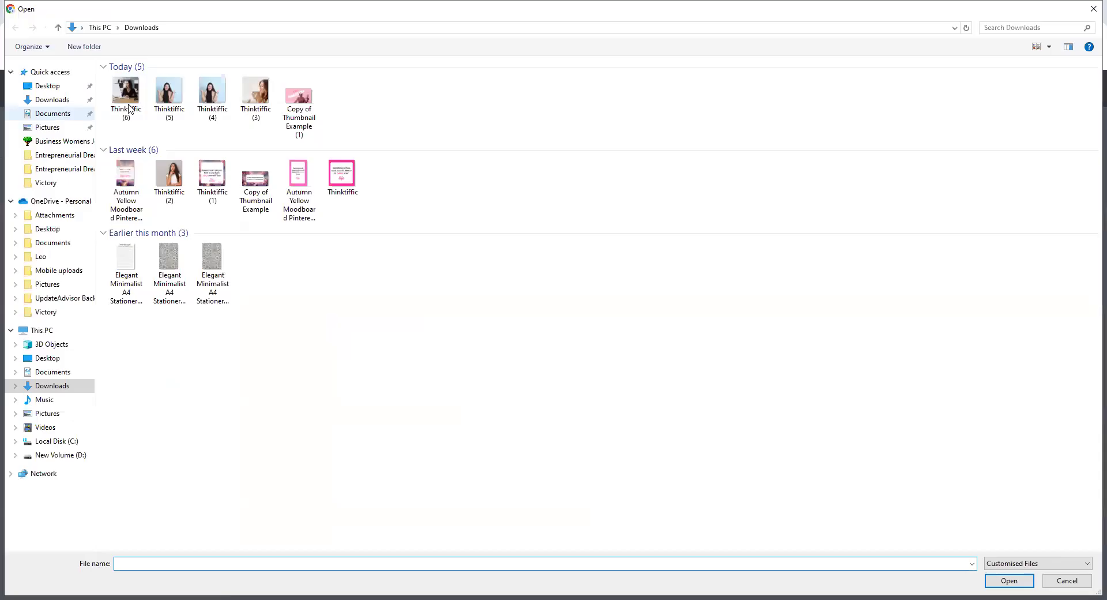
click(126, 97)
click(1009, 581)
click(720, 452)
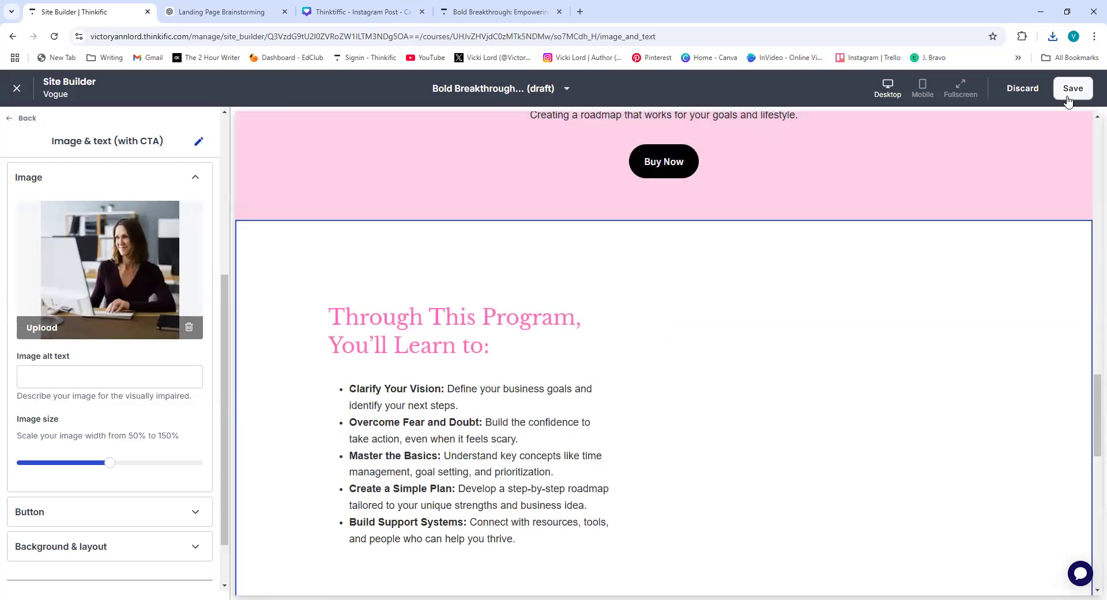
click(1069, 95)
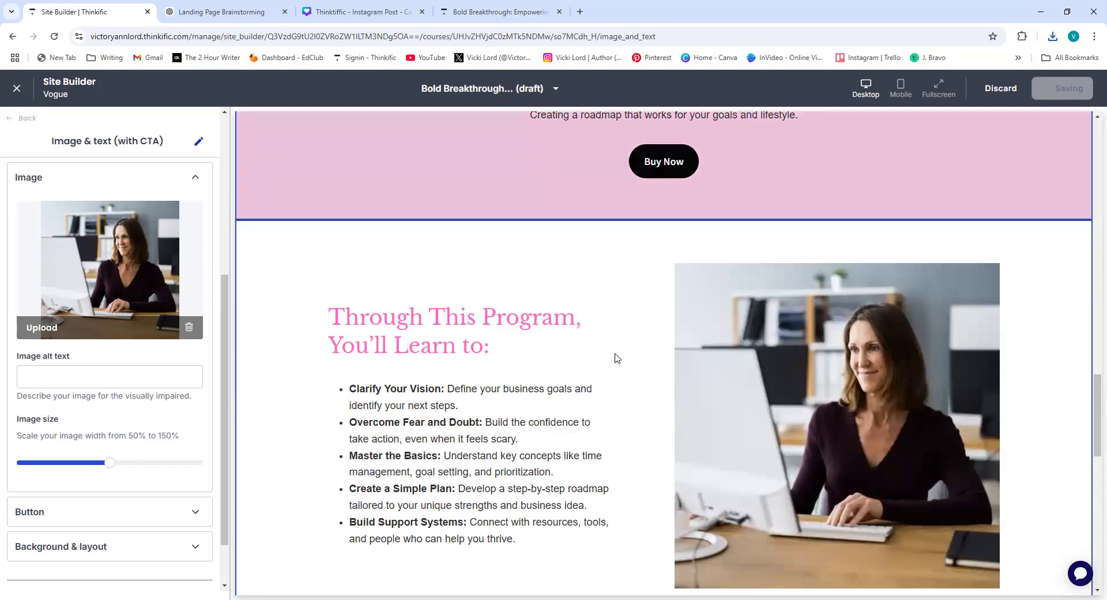
Step: Set the Buy Now button in the "Why Choose the Entrepreneurial Breakthrough Coaching Program?" section to the Secondary style and save
scroll(614, 400, up, 4)
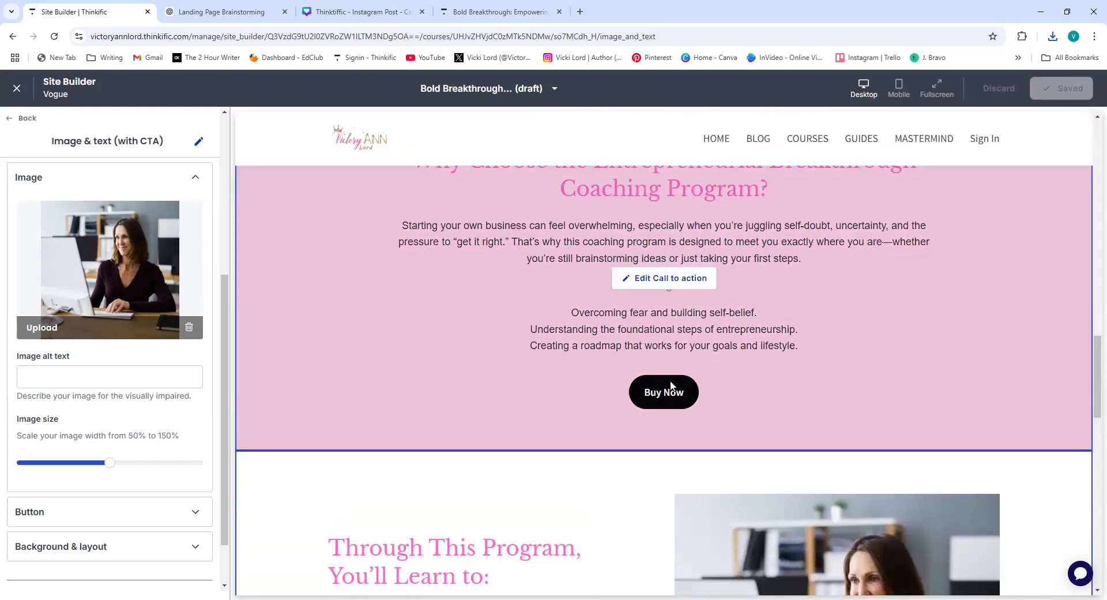
click(647, 399)
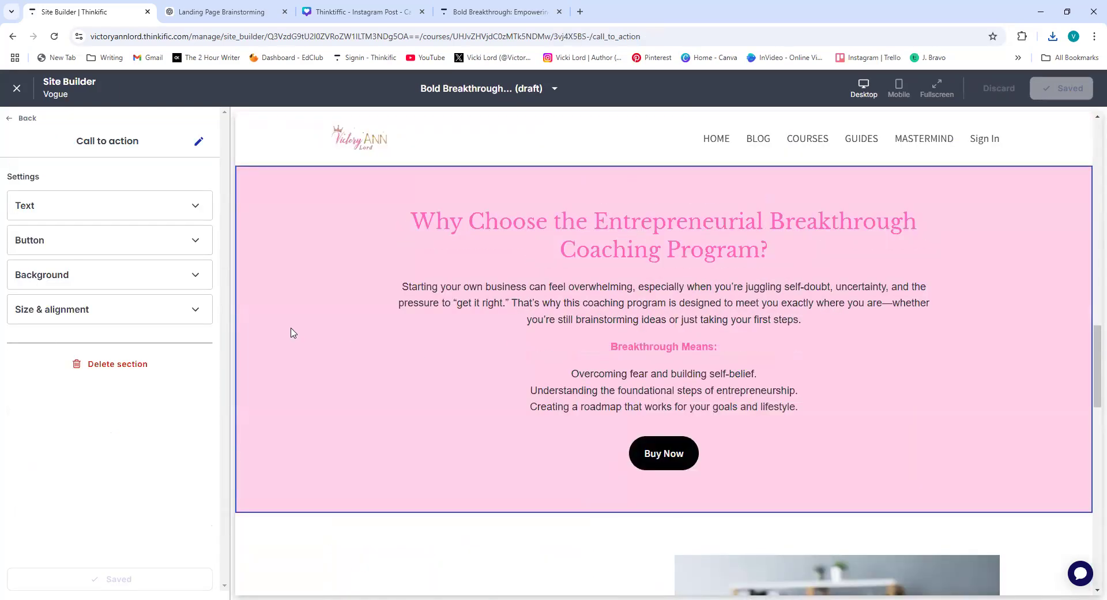
click(90, 241)
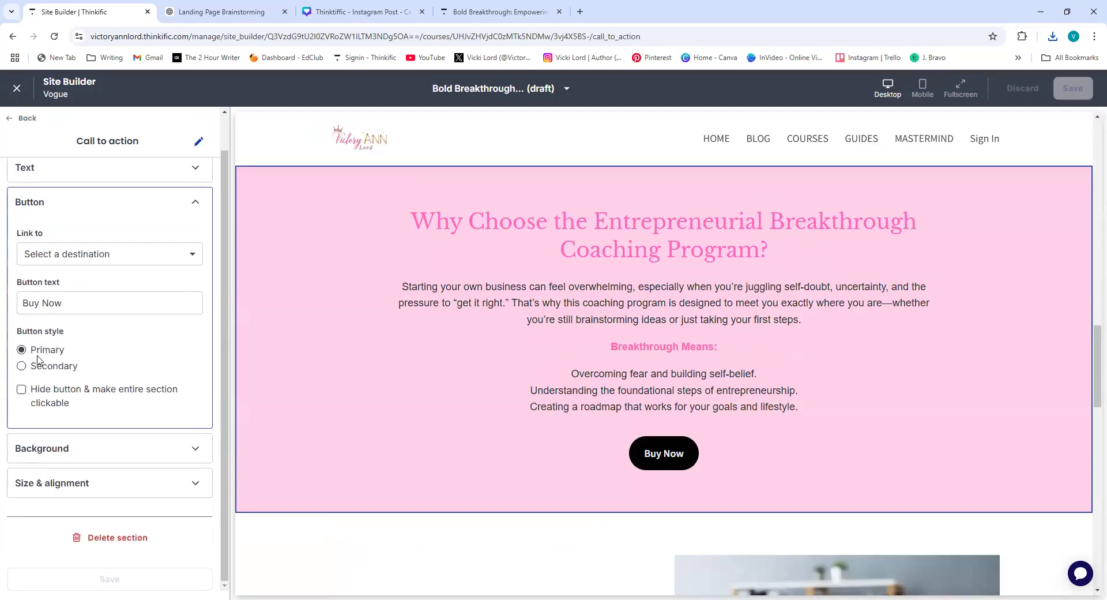
click(22, 365)
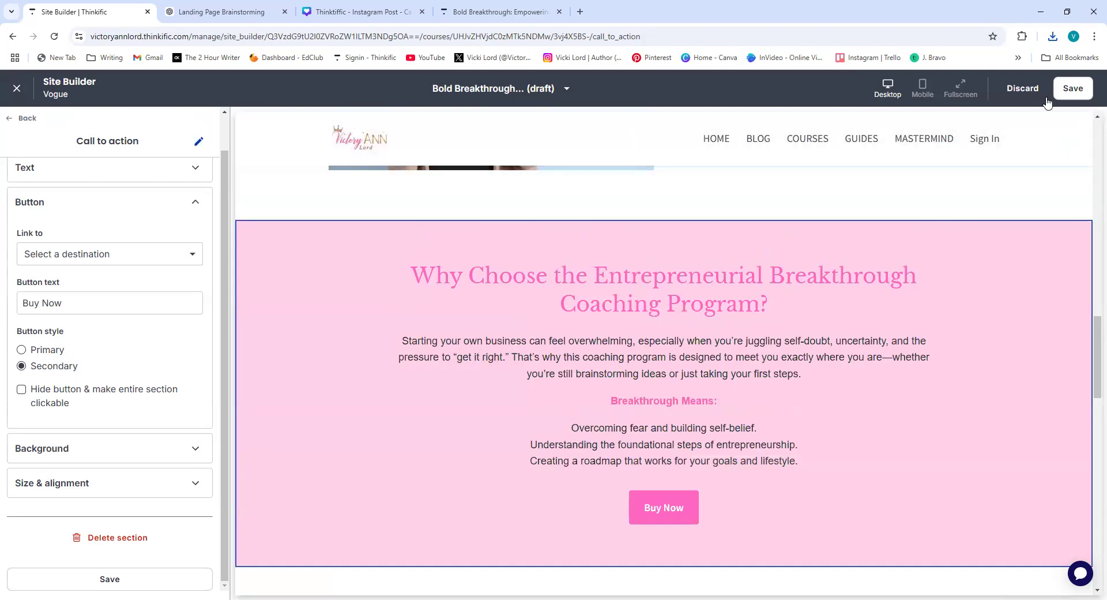
click(1059, 88)
Step: Switch to the ChatGPT landing page conversation and copy the heading "It's Time to Start Your Business with Confidence"
scroll(668, 290, up, 20)
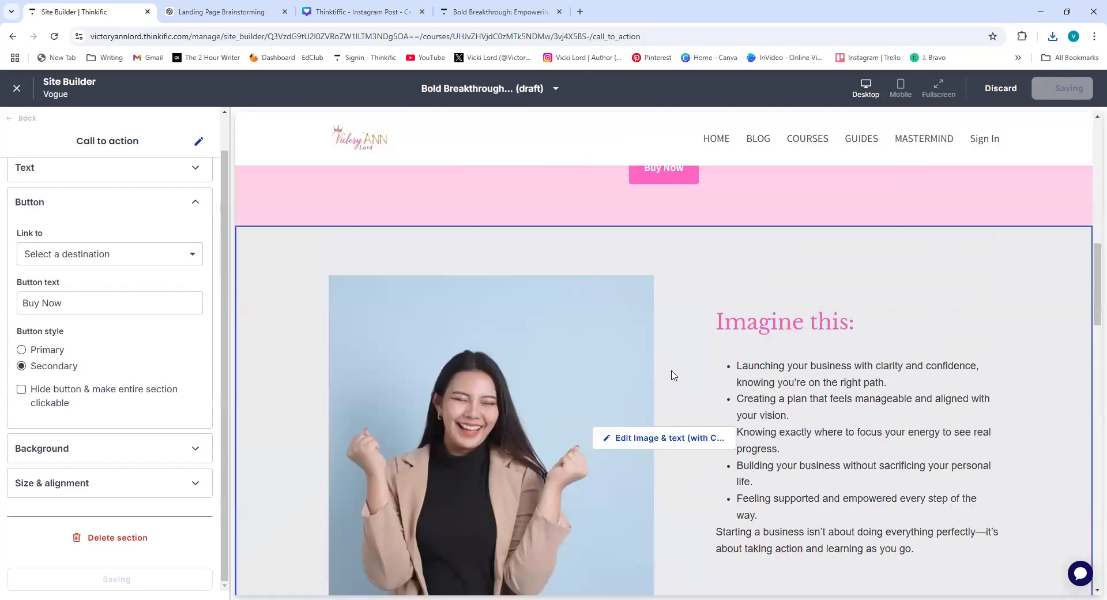
scroll(672, 374, down, 15)
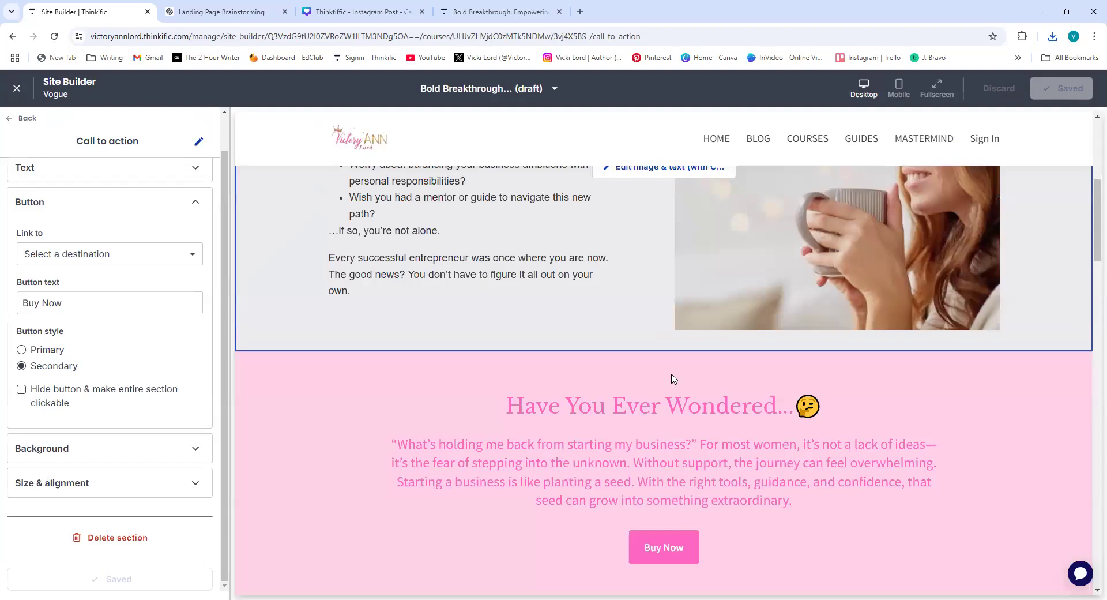
scroll(669, 372, down, 14)
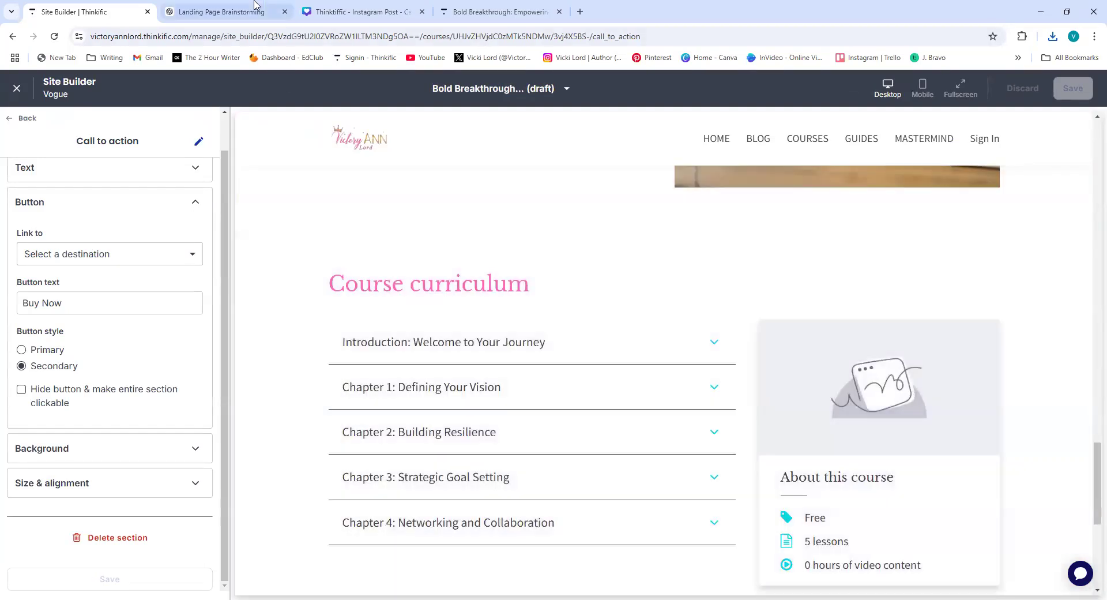
click(254, 6)
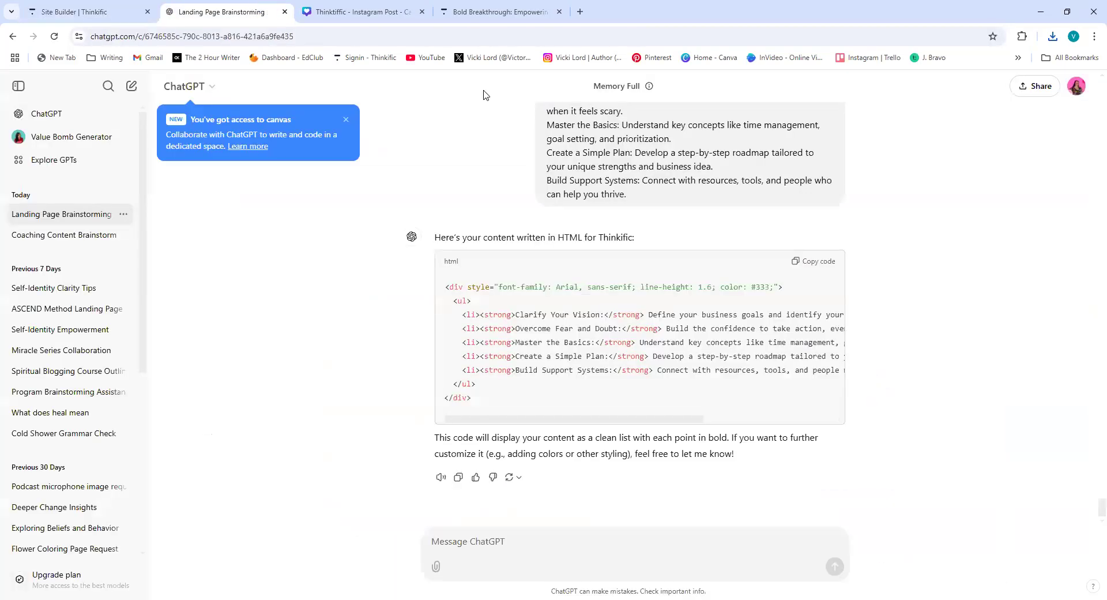
scroll(646, 319, up, 15)
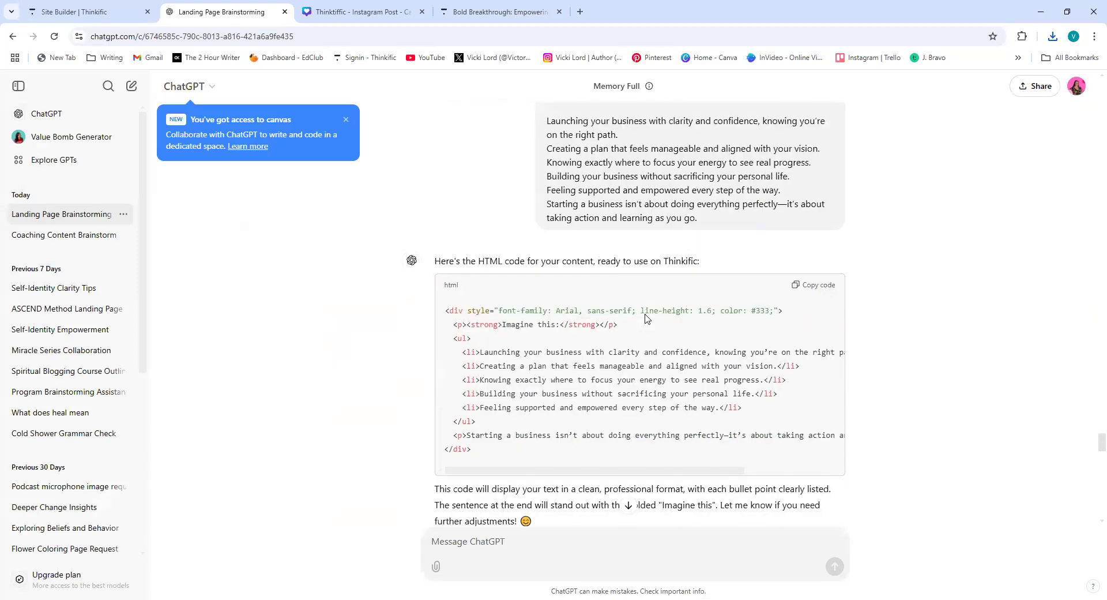
scroll(646, 318, up, 15)
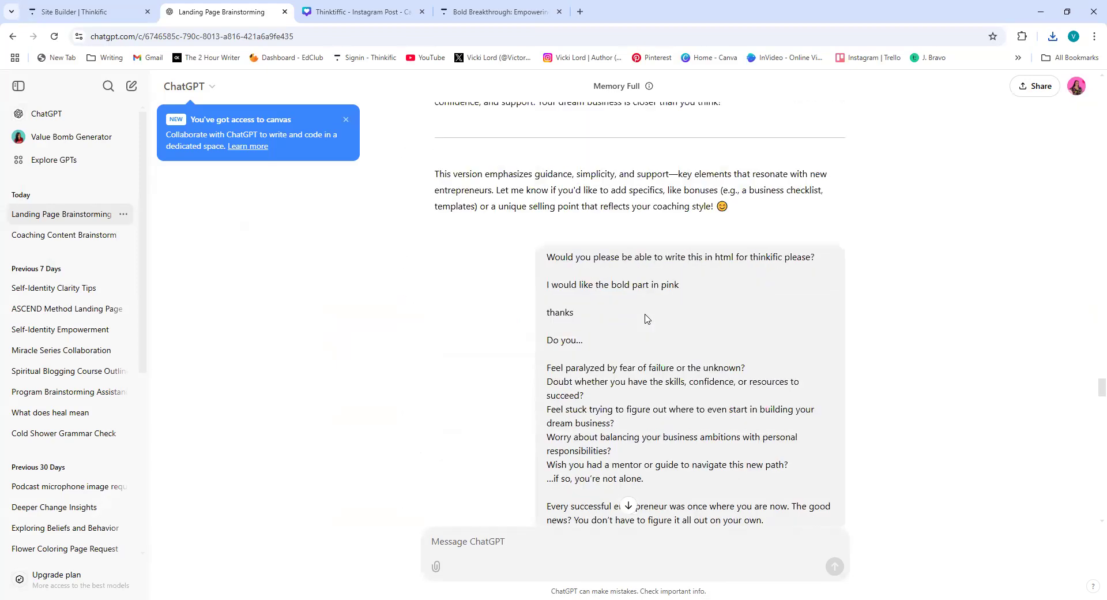
scroll(646, 318, up, 6)
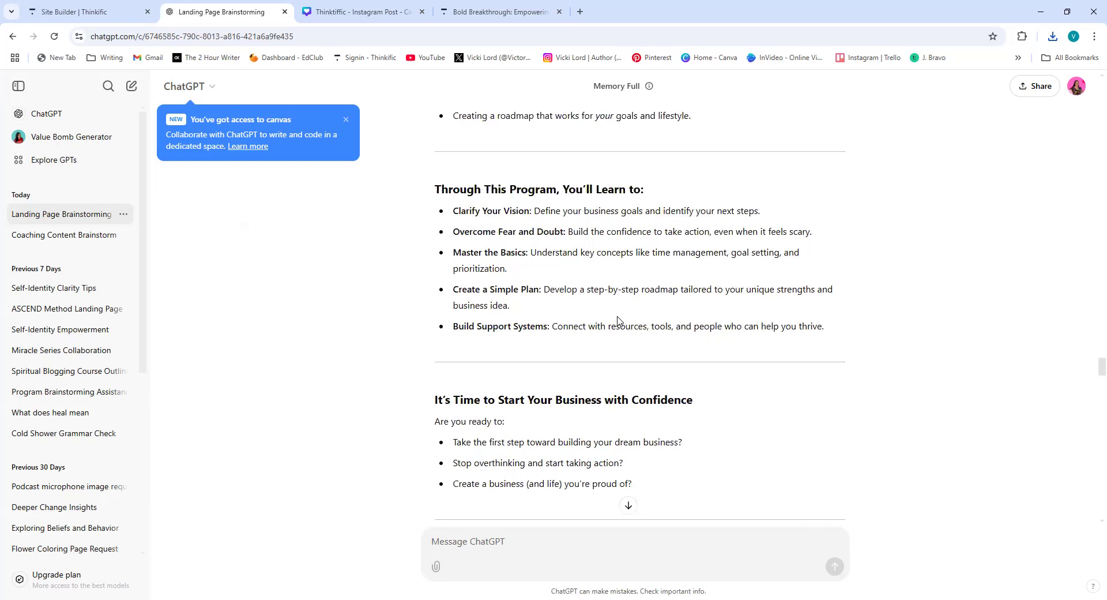
scroll(534, 364, down, 3)
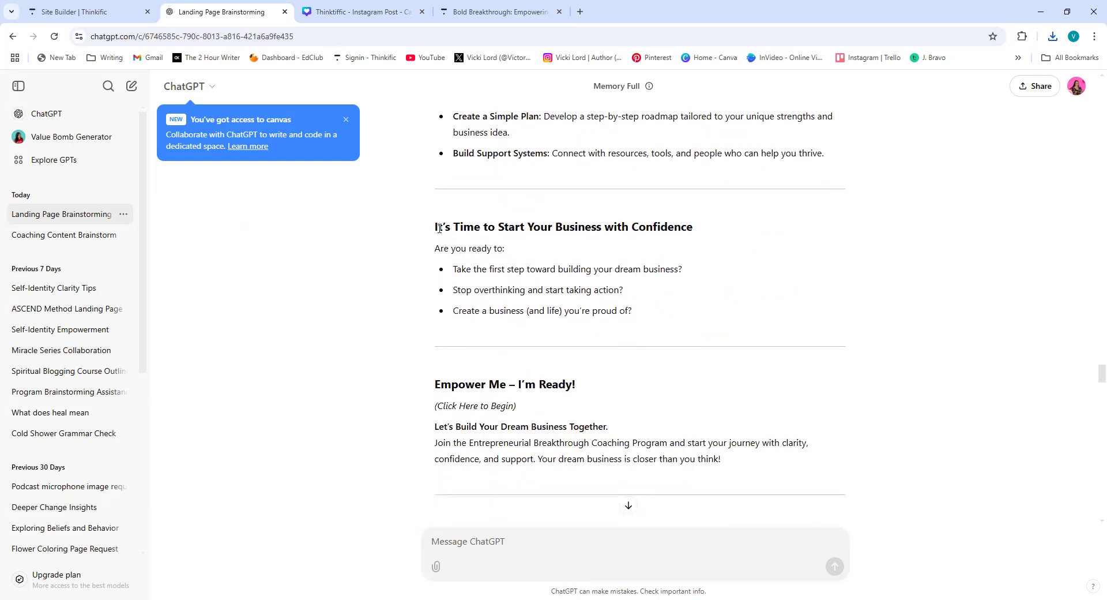
drag(436, 226, 695, 231)
right_click(658, 229)
click(663, 244)
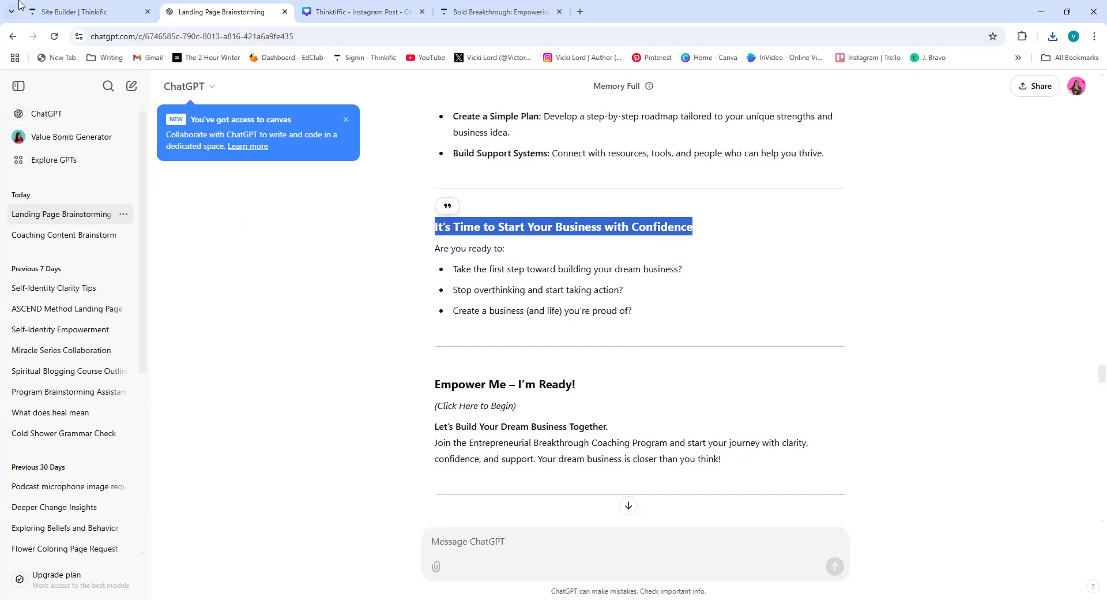
Step: Switch to the Thinkific site builder and move the Call to action (course) section above the Curriculum [smart section]
click(74, 12)
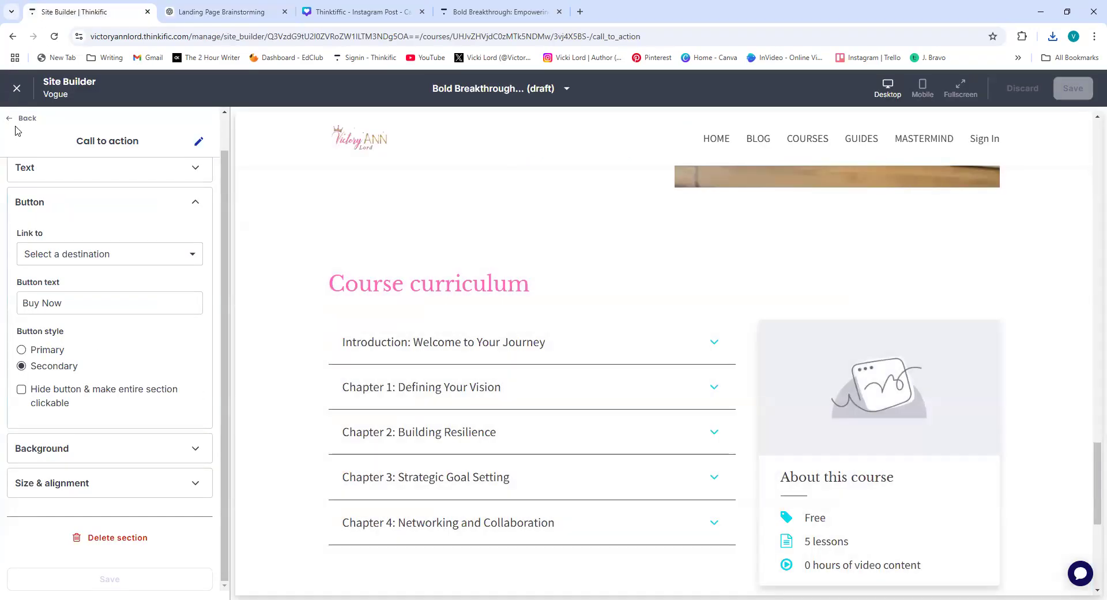
click(22, 119)
scroll(608, 370, up, 3)
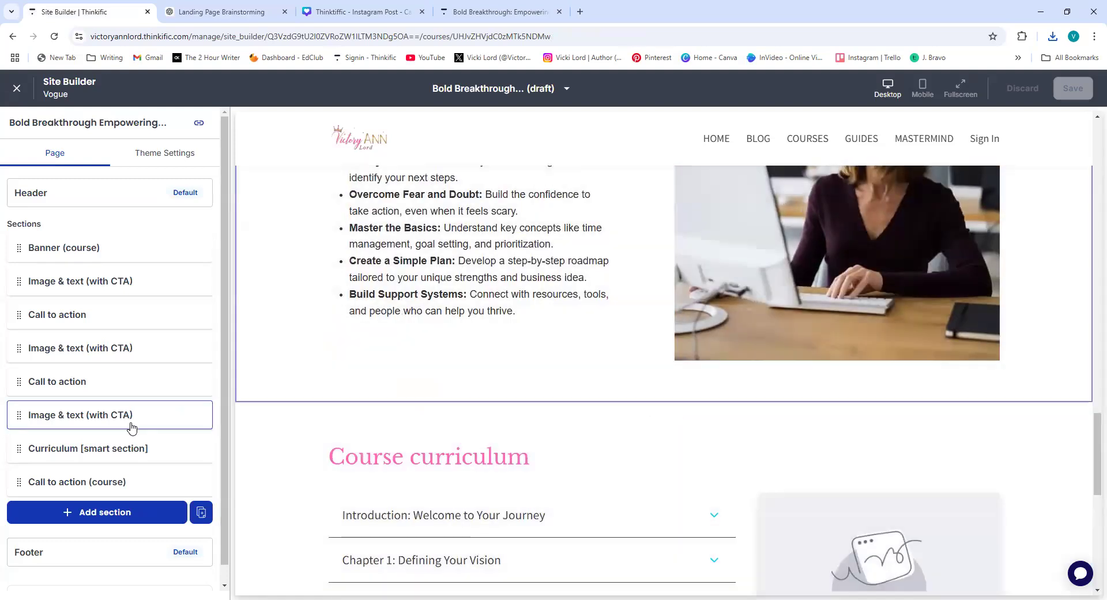
scroll(680, 339, down, 9)
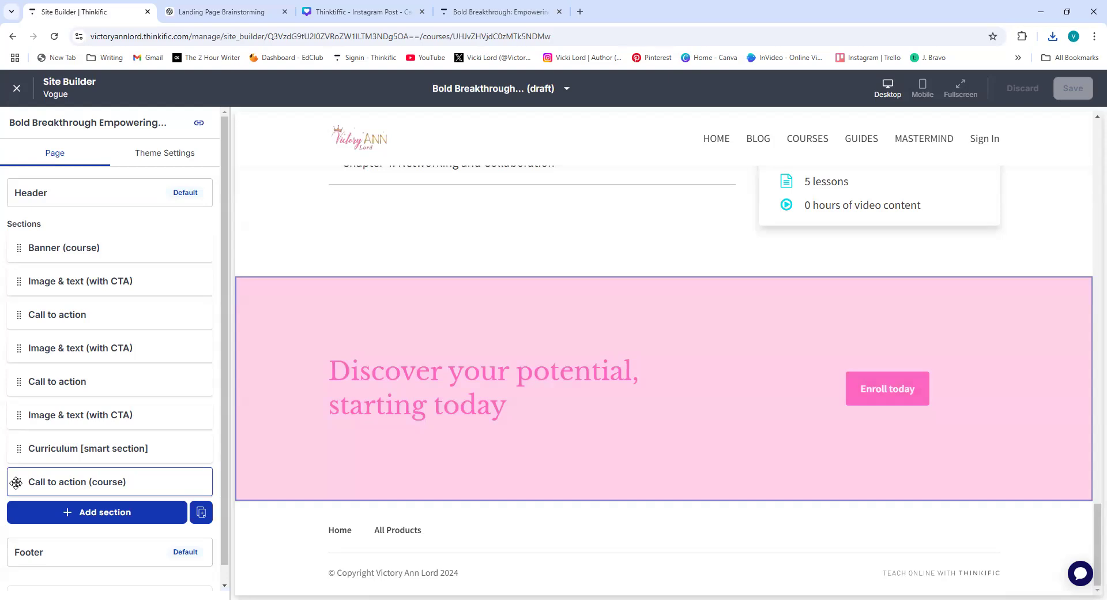
drag(19, 481, 21, 471)
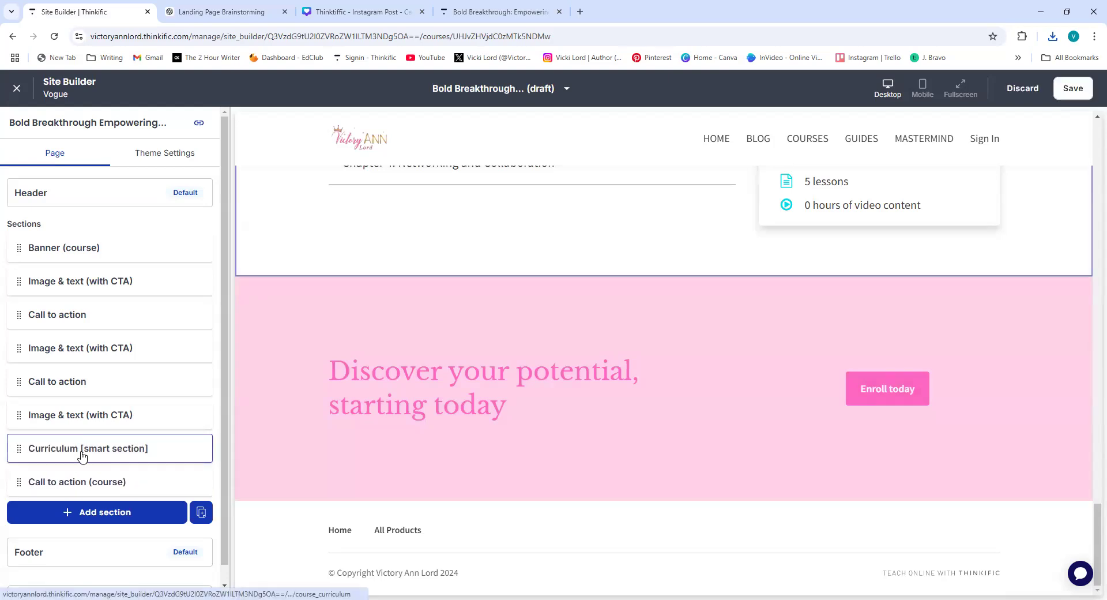
click(34, 449)
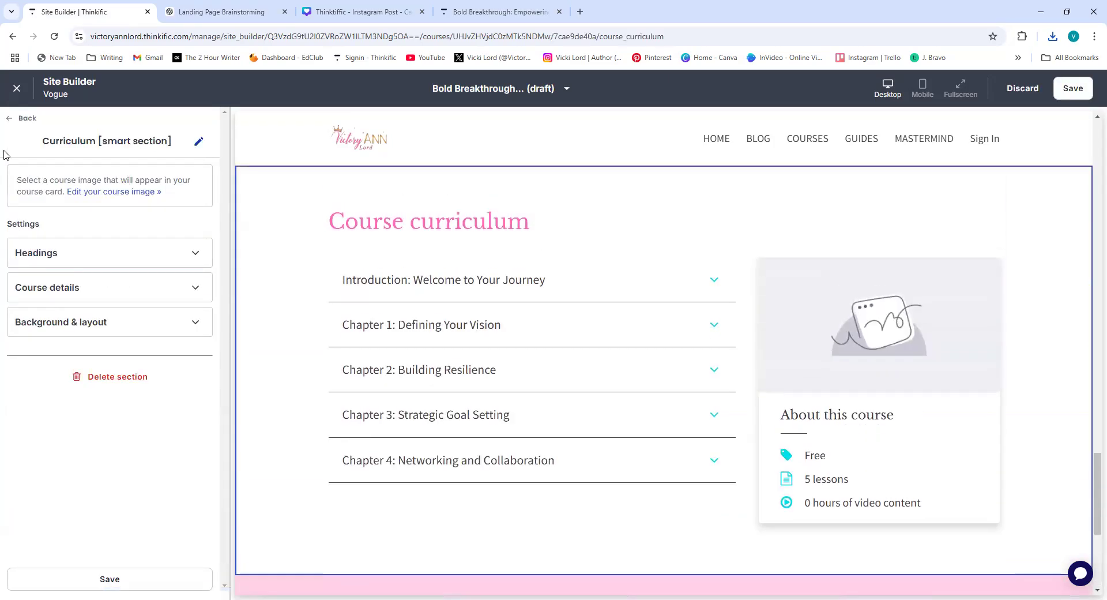
scroll(736, 384, up, 4)
scroll(691, 385, down, 9)
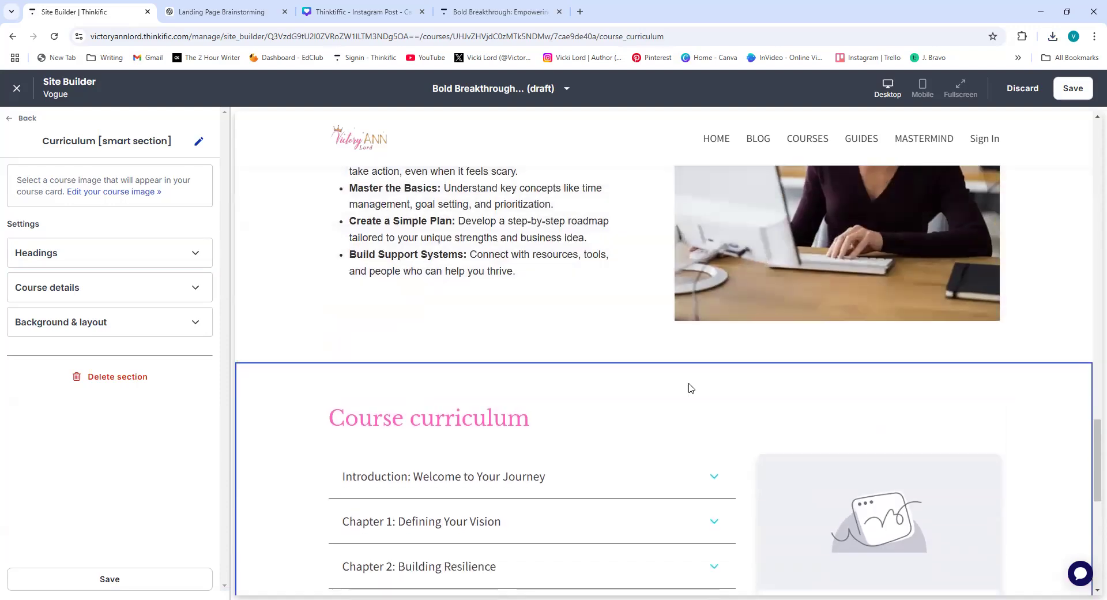
click(9, 117)
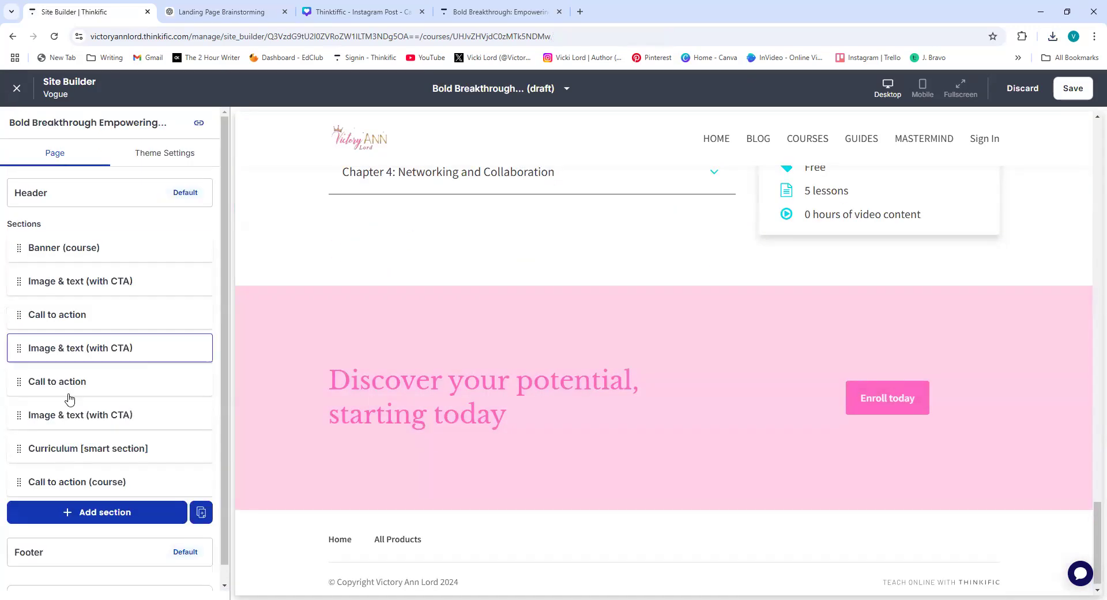
drag(21, 481, 27, 449)
Step: Replace the Call to action (course) section's heading with the copied "It's Time to Start Your Business with Confidence"
click(26, 450)
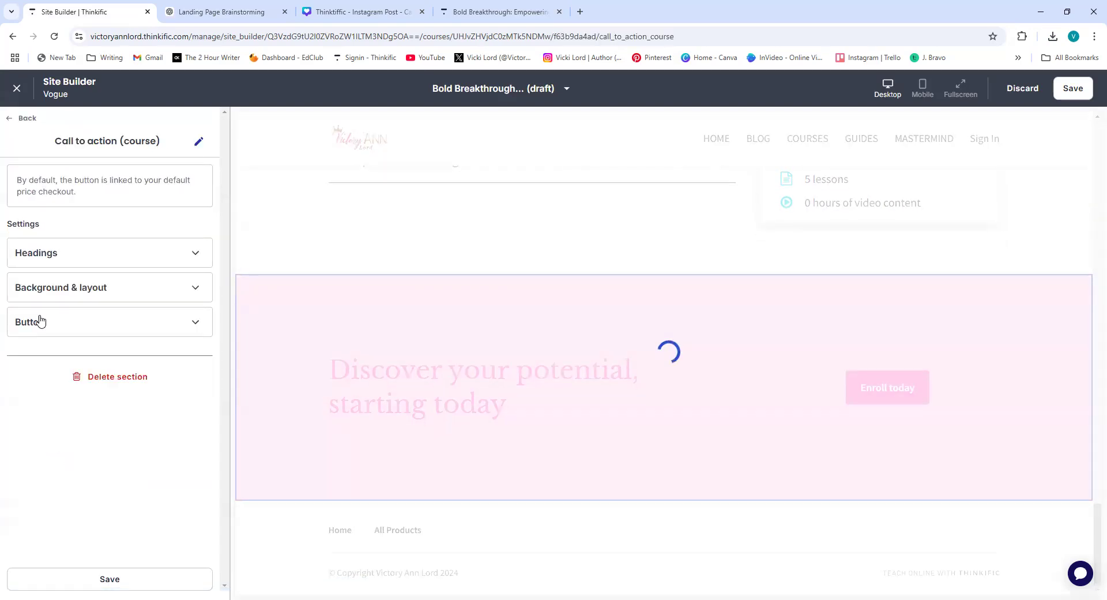
click(53, 259)
double_click(194, 250)
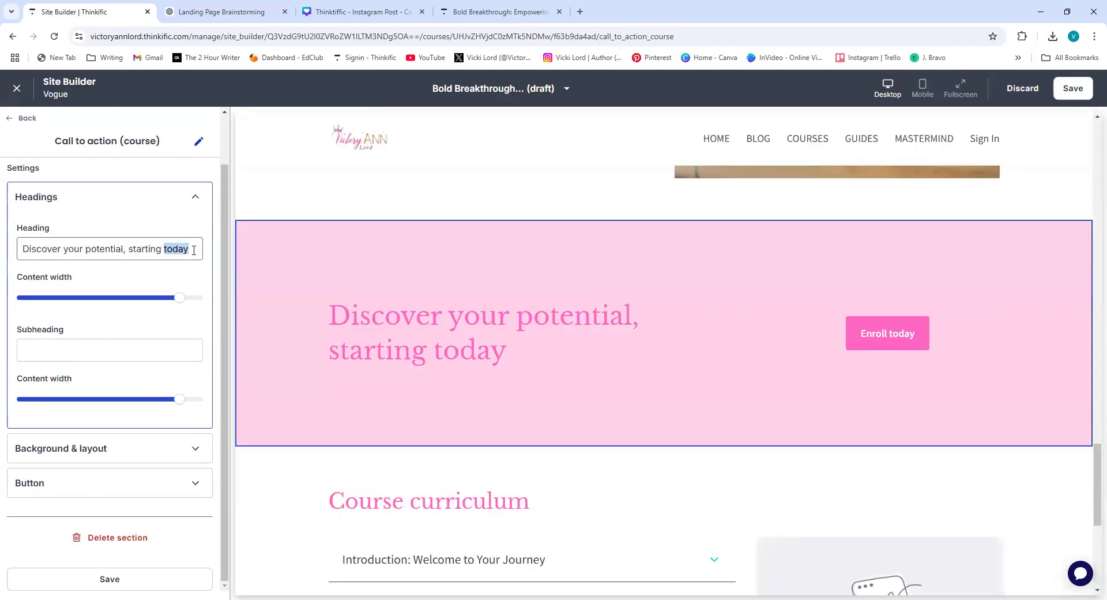
key(BackSpace)
key(BackSpace)
key(BackSpace)
key(BackSpace)
key(BackSpace)
key(BackSpace)
key(BackSpace)
key(BackSpace)
key(BackSpace)
key(BackSpace)
key(BackSpace)
key(BackSpace)
key(BackSpace)
key(BackSpace)
key(BackSpace)
key(BackSpace)
key(BackSpace)
key(BackSpace)
key(BackSpace)
key(BackSpace)
key(BackSpace)
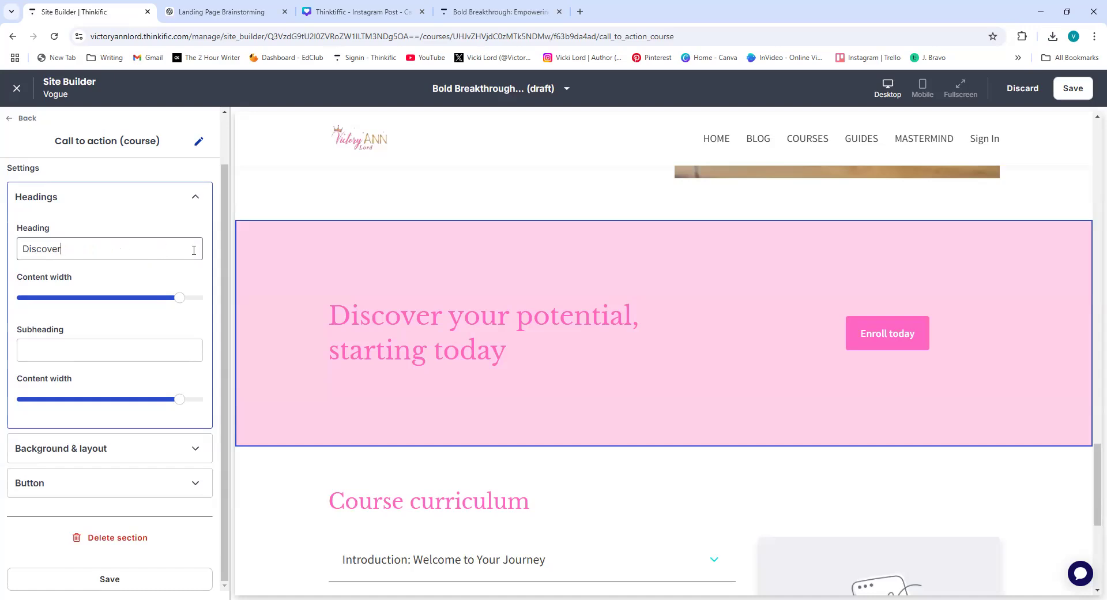
key(ctrl+v)
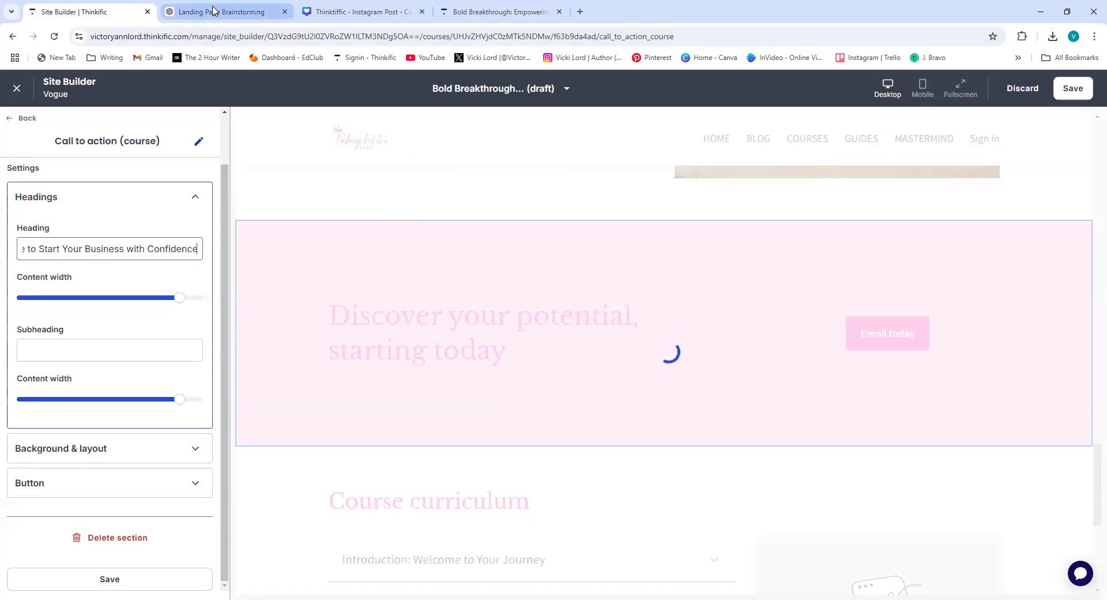
click(213, 10)
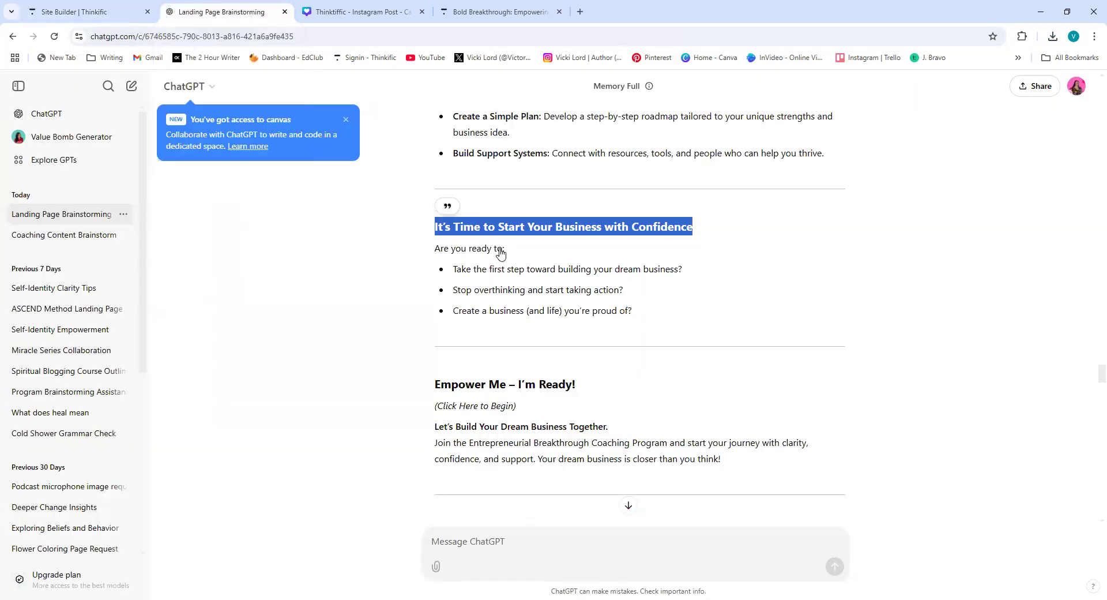
drag(435, 249, 637, 316)
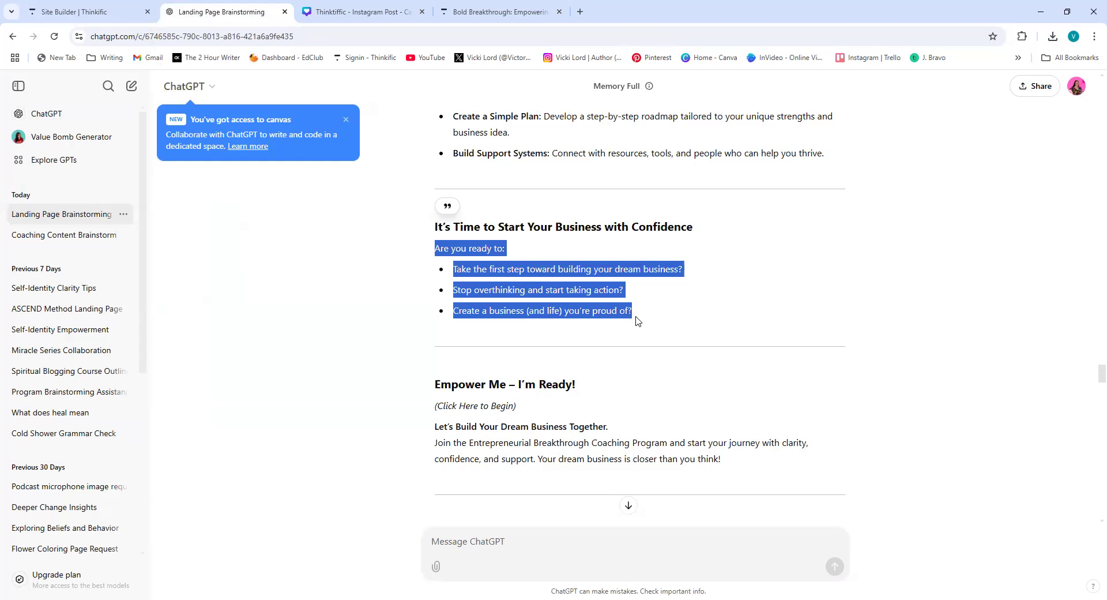
right_click(583, 306)
click(601, 315)
click(93, 12)
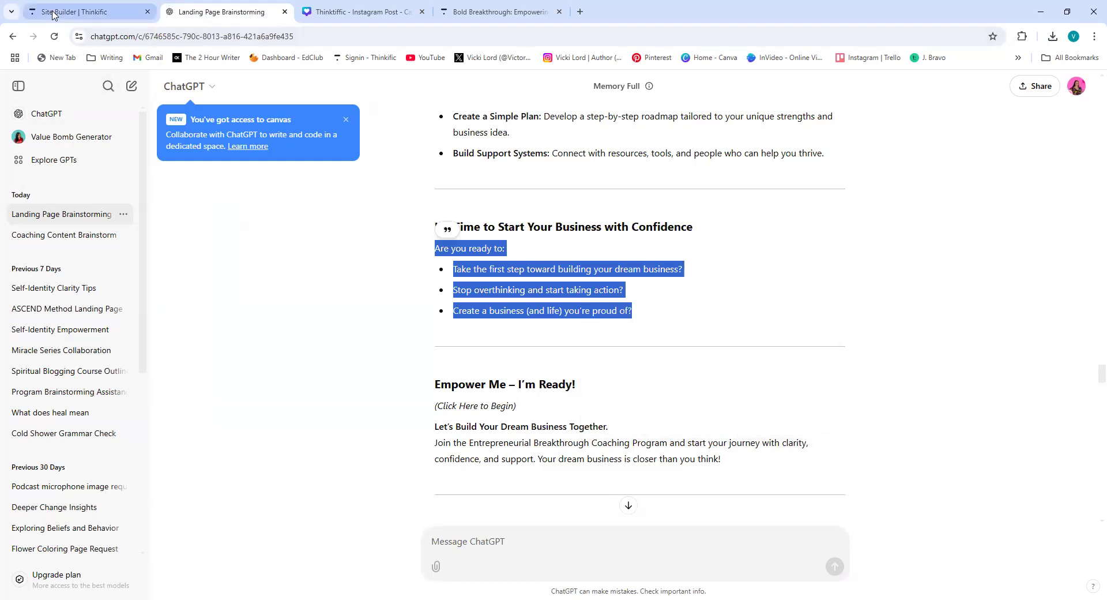
Step: Switch to ChatGPT and copy the text from "It's Time to Start Your Business with Confidence" through "Your dream business is closer than you think!"
click(214, 16)
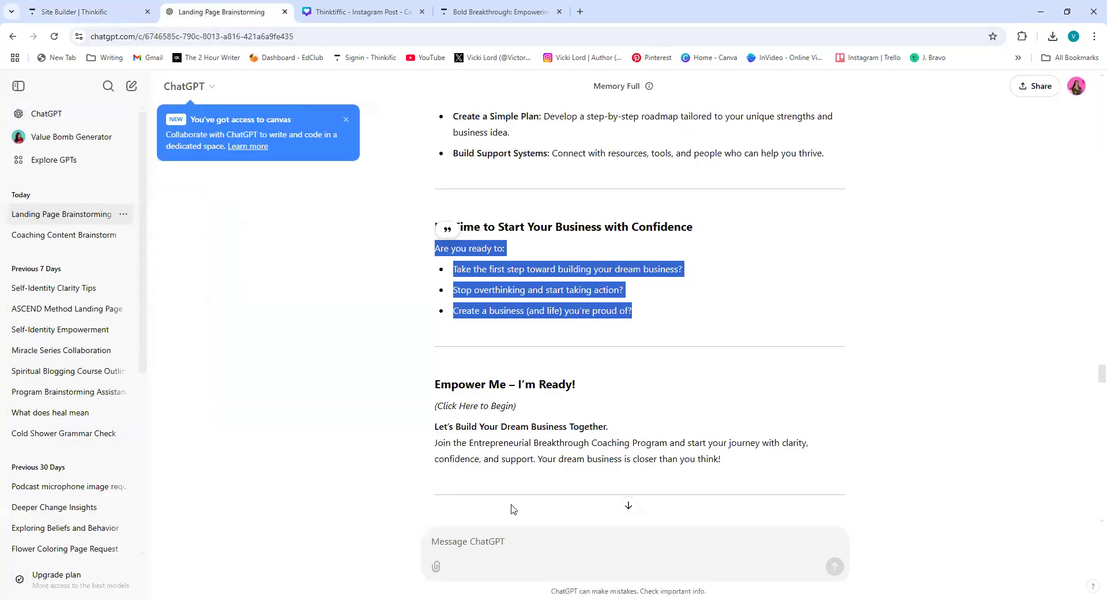
click(433, 256)
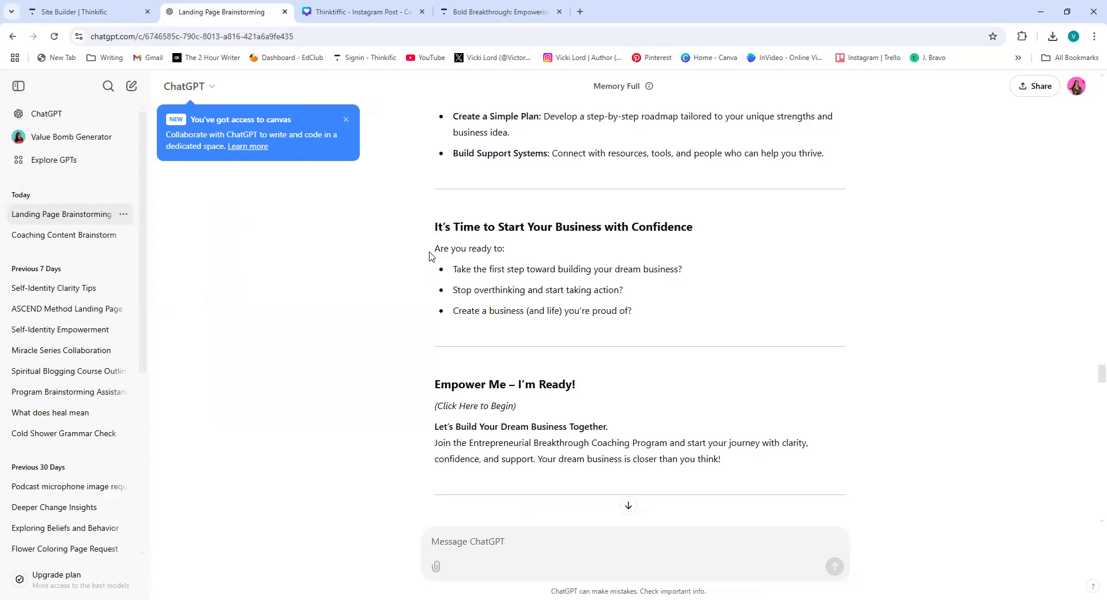
drag(435, 225, 721, 454)
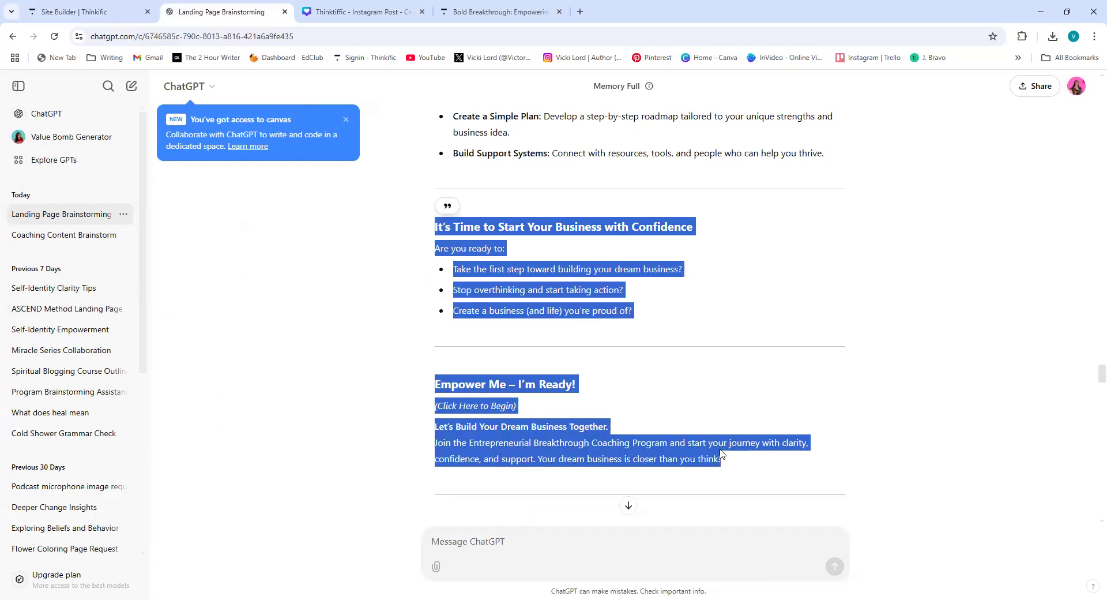
right_click(512, 264)
click(525, 273)
Step: Write the prompt "Could you please write this in html for thinkific? with the bold in pink thanks" and paste the copied text below it
click(499, 506)
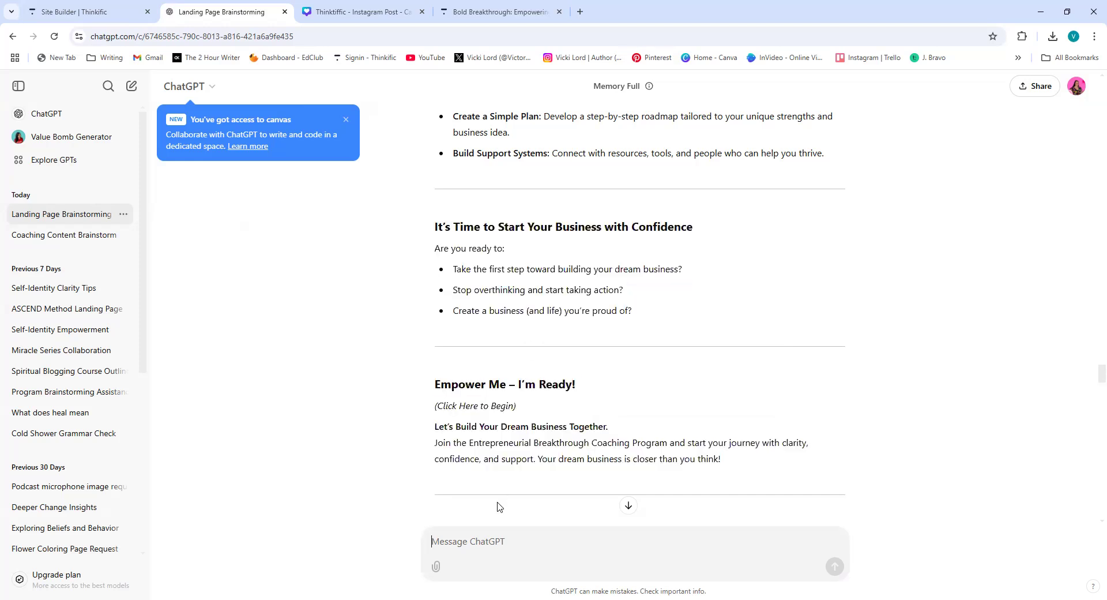
text(could y)
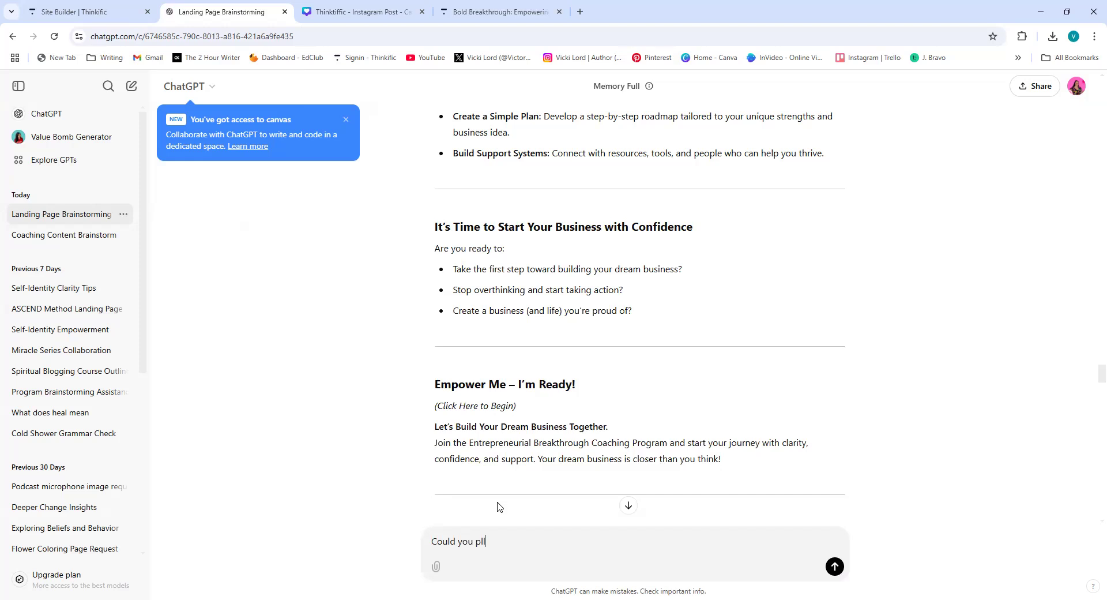
text(ou please write this in html for thinkifi)
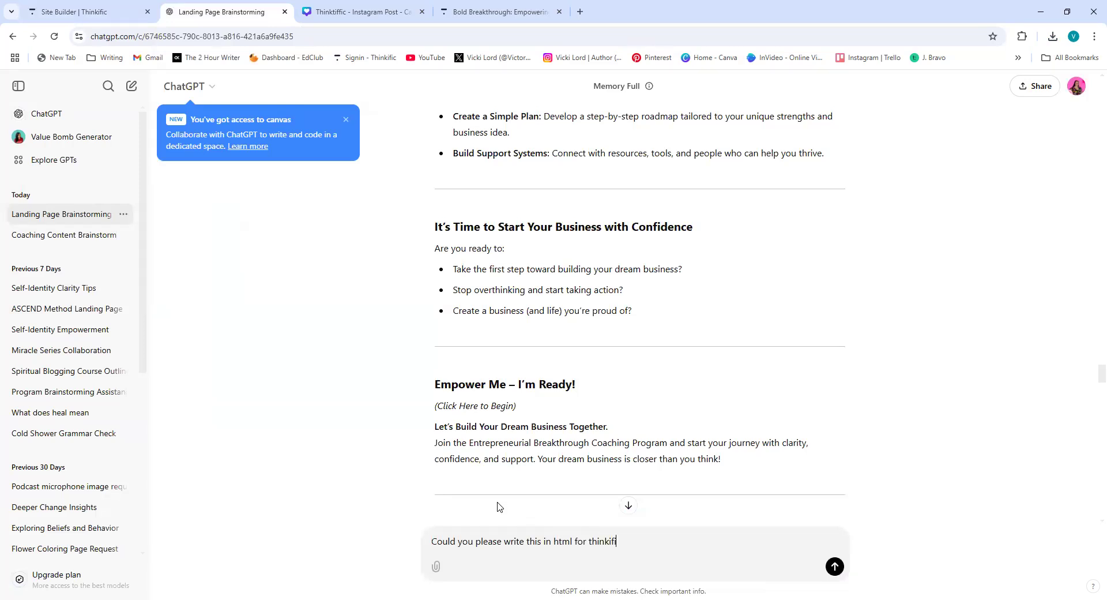
text(c? with the bold in pink thanks)
key(shift+Return)
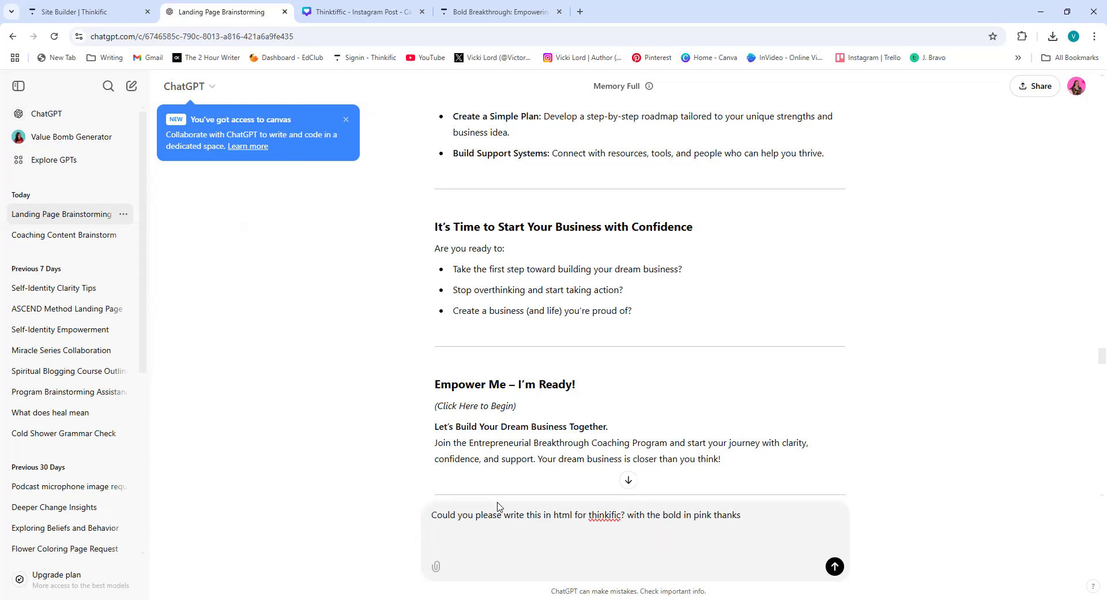
key(ctrl+v)
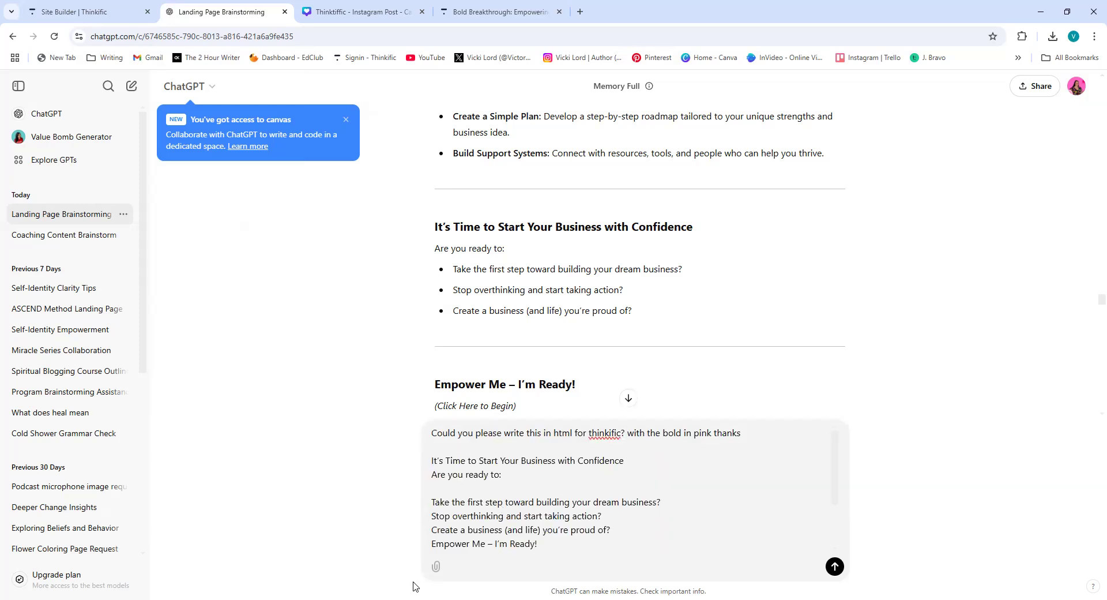
Step: Remove the "(Click Here to Begin)" and "Empower Me – I'm Ready!" lines from the prompt and send it
scroll(518, 492, down, 1)
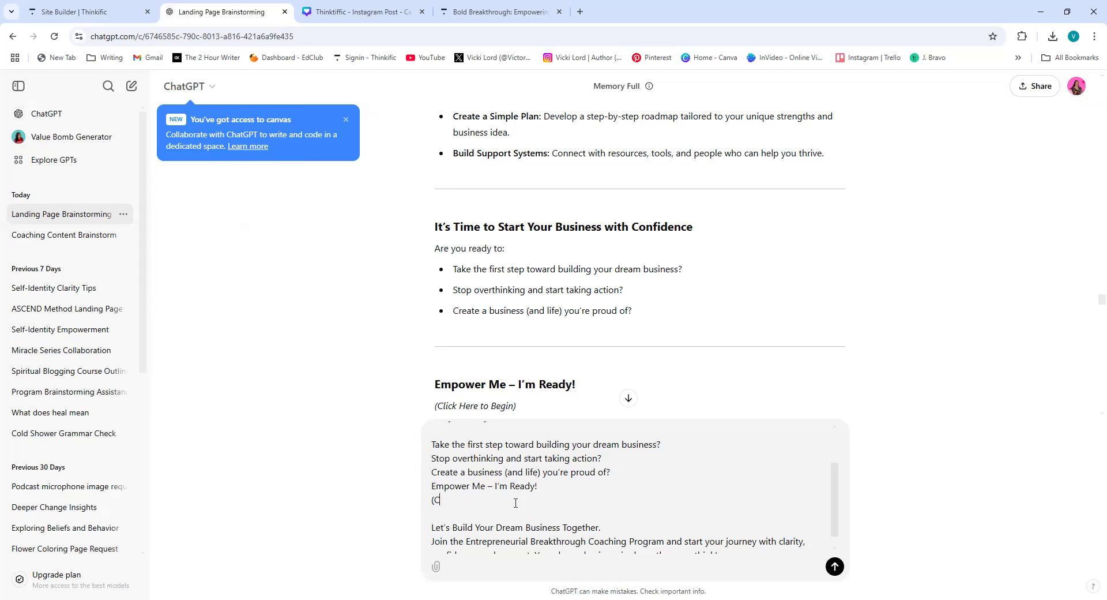
key(BackSpace)
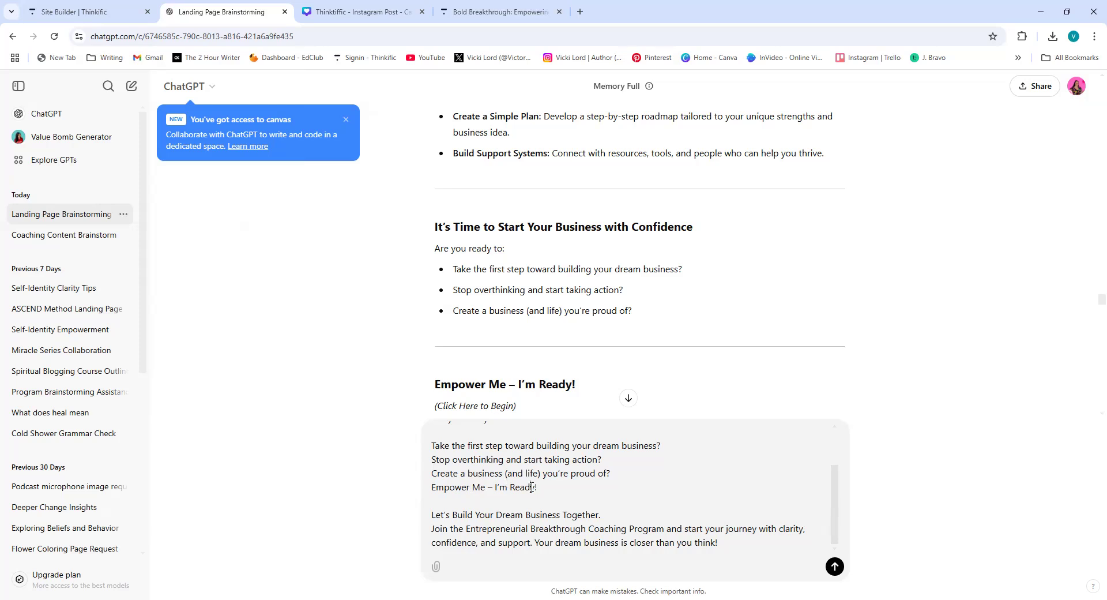
drag(536, 486, 432, 488)
drag(536, 488, 433, 489)
click(433, 489)
double_click(434, 489)
click(572, 500)
drag(528, 489, 443, 489)
click(430, 491)
double_click(434, 488)
drag(536, 488, 431, 489)
click(430, 490)
key(BackSpace)
key(BackSpace)
key(BackSpace)
key(BackSpace)
key(BackSpace)
key(BackSpace)
key(BackSpace)
key(BackSpace)
key(BackSpace)
key(BackSpace)
key(BackSpace)
key(BackSpace)
key(BackSpace)
key(BackSpace)
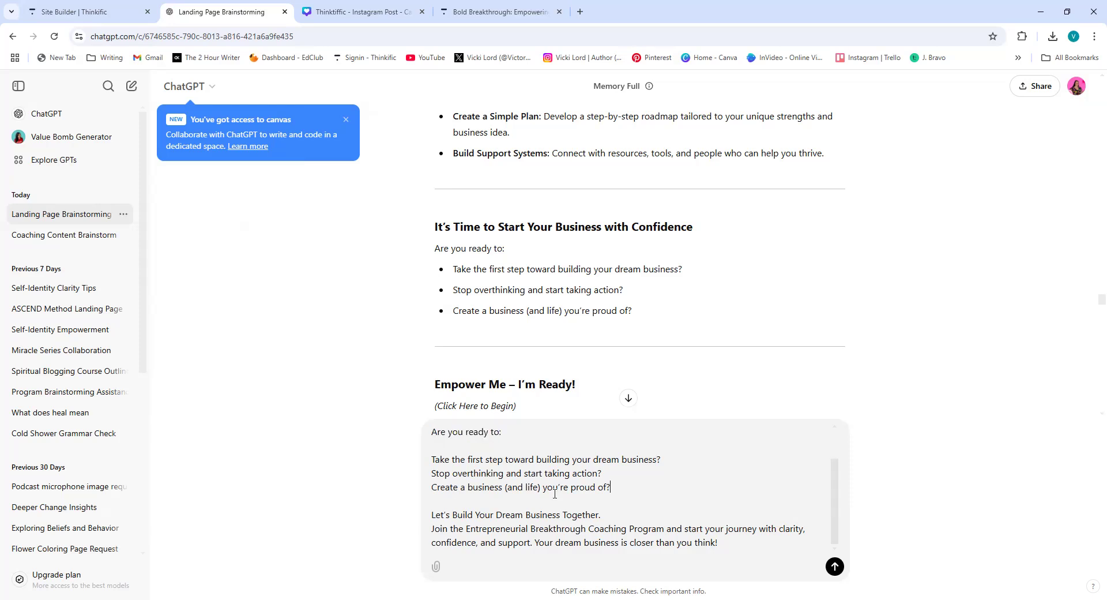
click(836, 567)
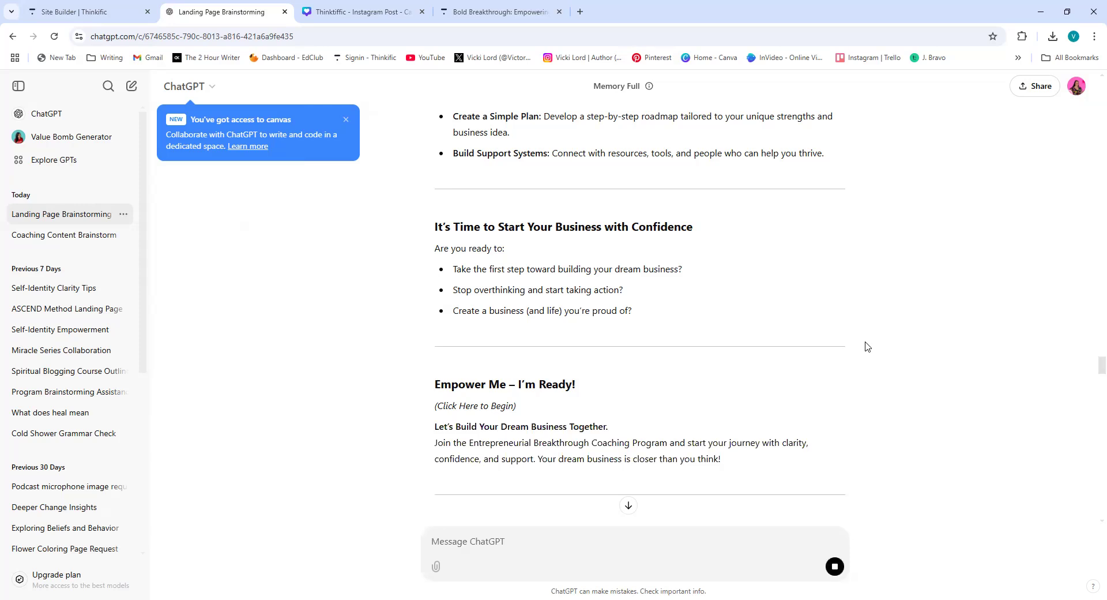
Step: Copy the HTML code block from ChatGPT's latest reply with the "It's Time to Start Your Business with Confidence" content
scroll(657, 490, down, 2)
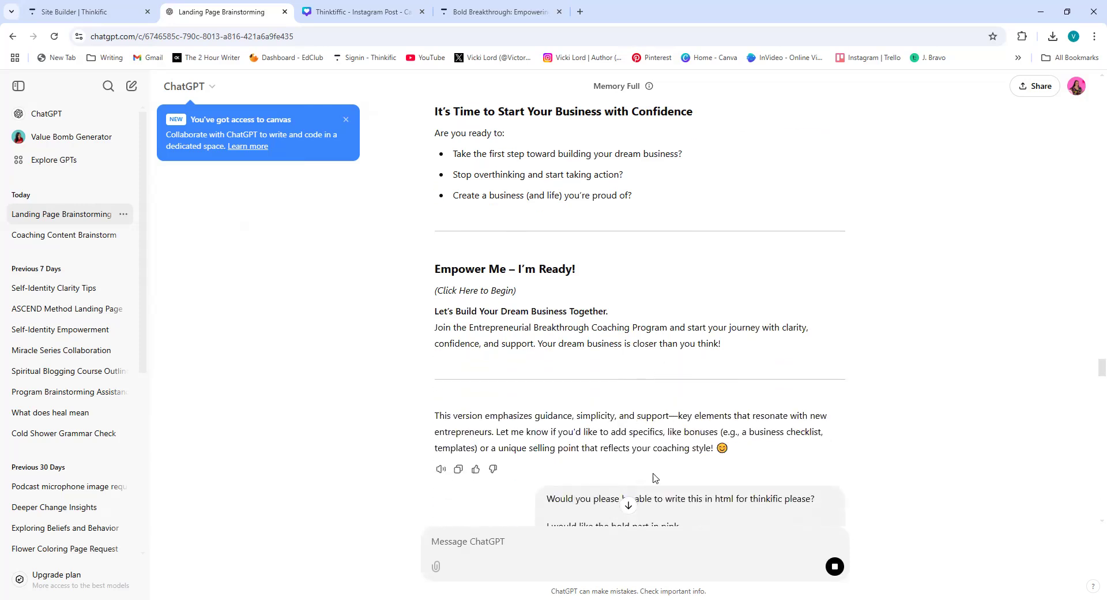
scroll(634, 503, down, 2)
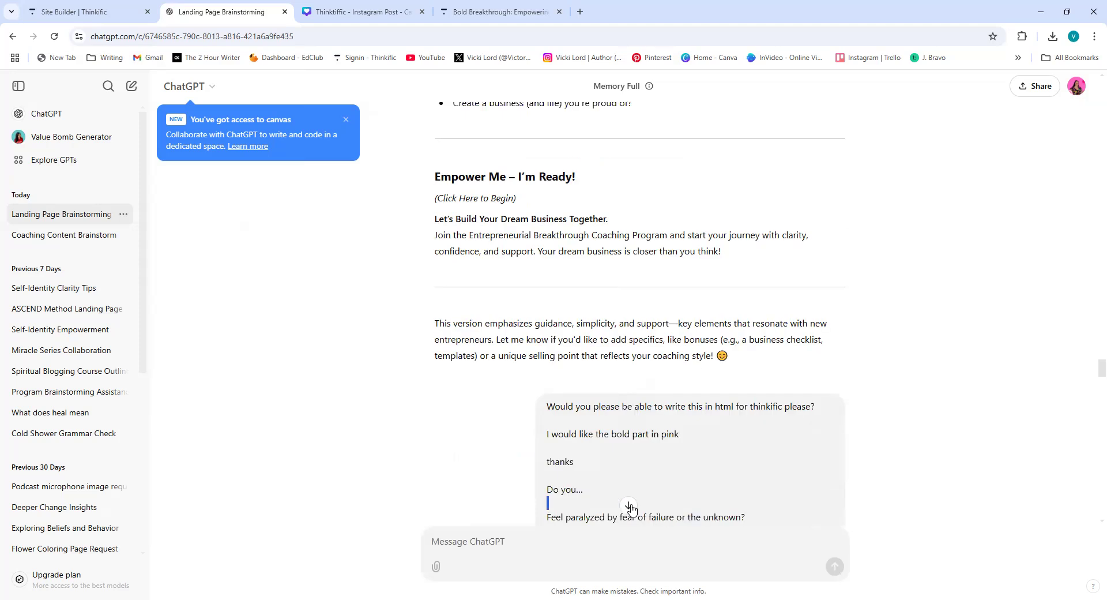
scroll(632, 509, down, 7)
scroll(632, 508, down, 15)
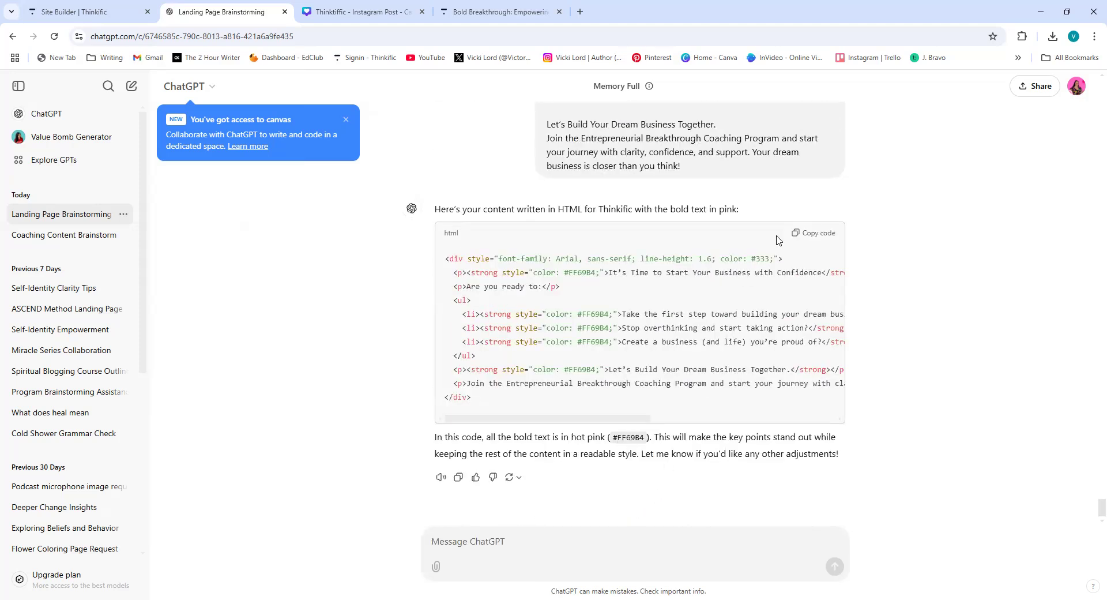
click(821, 234)
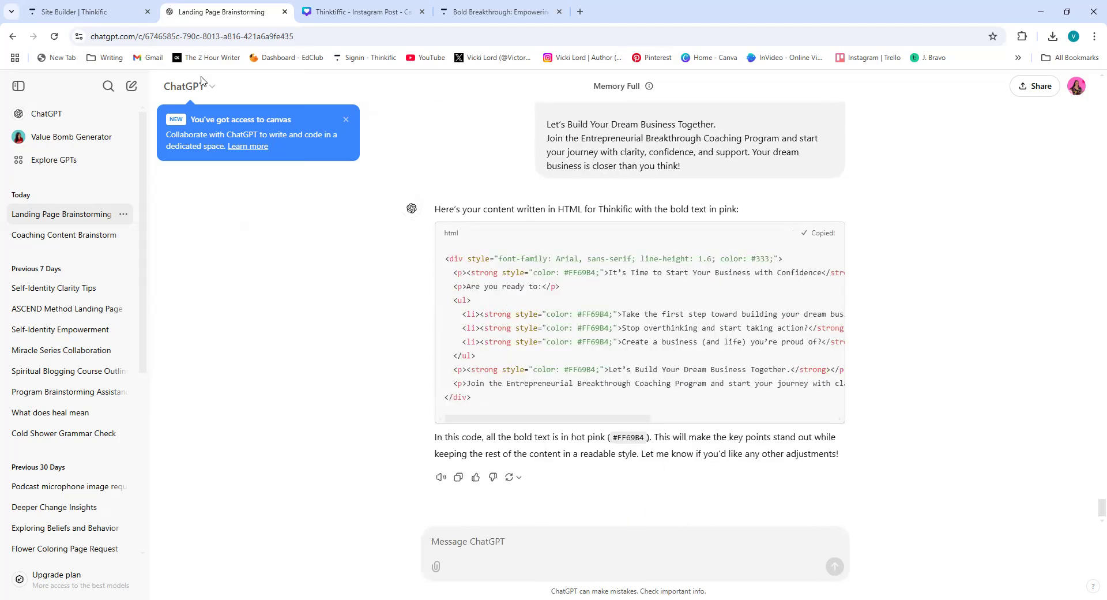
Step: Switch to the Thinkific Site Builder and paste the copied HTML as the Call to action (course) section's subheading
click(84, 14)
click(44, 344)
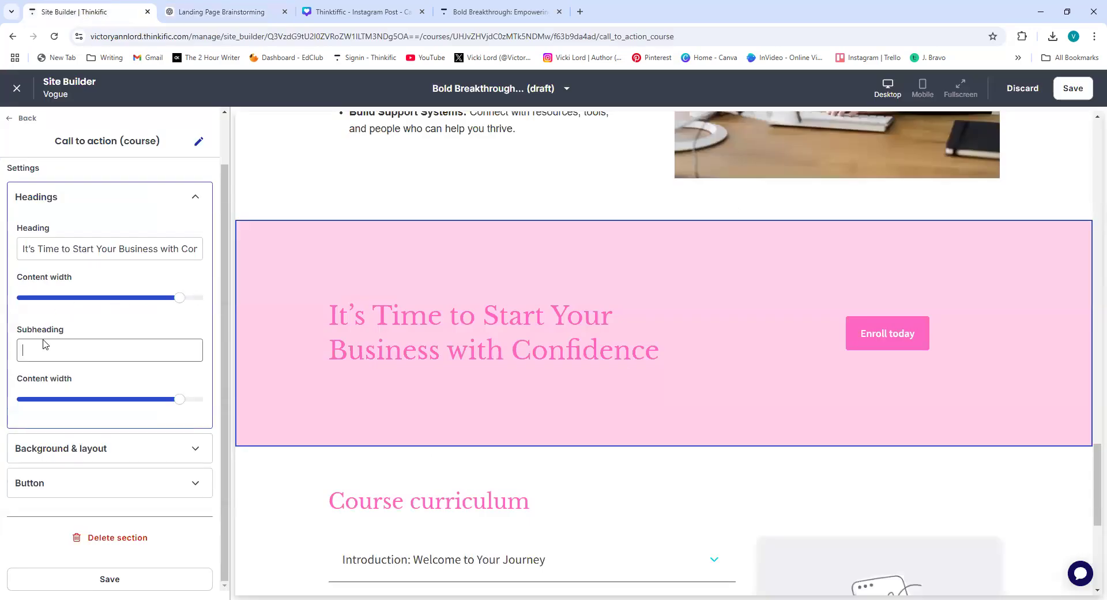
key(ctrl+v)
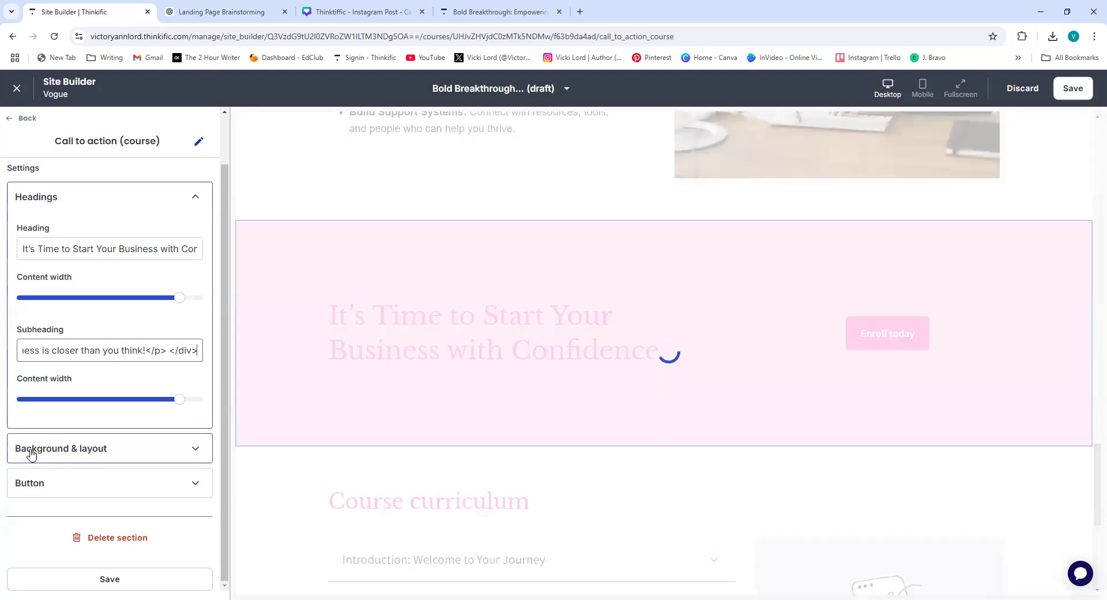
Step: Set the Call to action section's layout to One Column with Center alignment and save the page
click(31, 454)
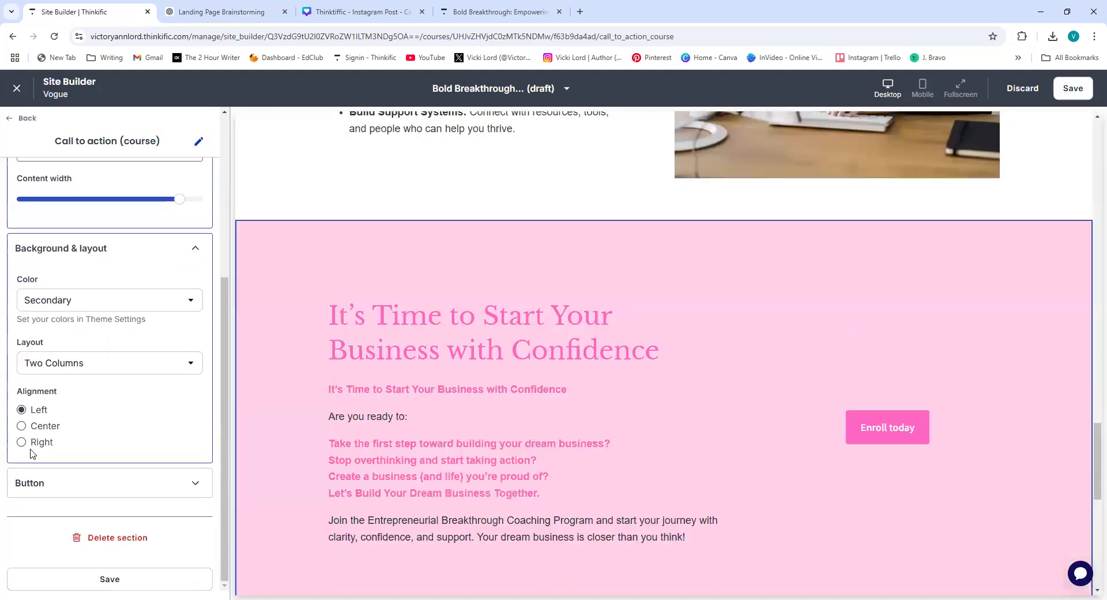
click(103, 370)
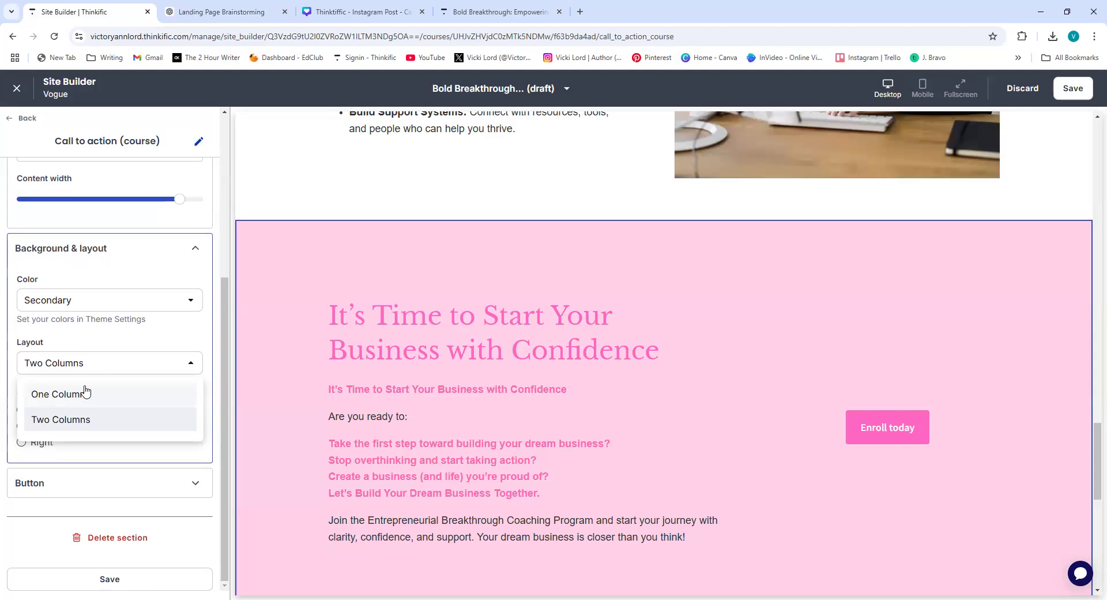
click(87, 391)
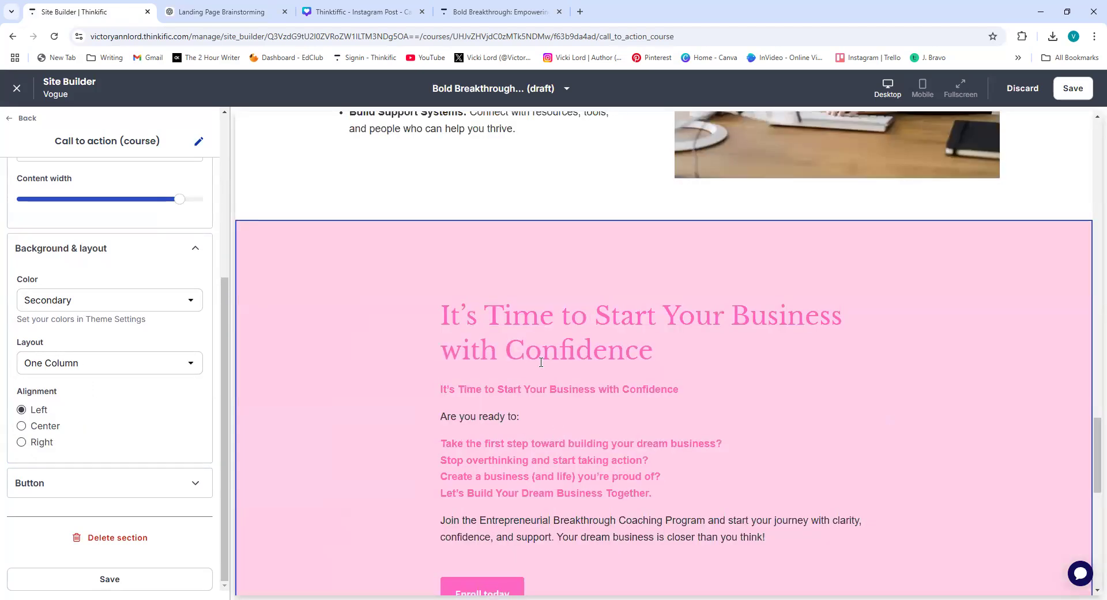
scroll(542, 367, down, 4)
scroll(542, 366, up, 5)
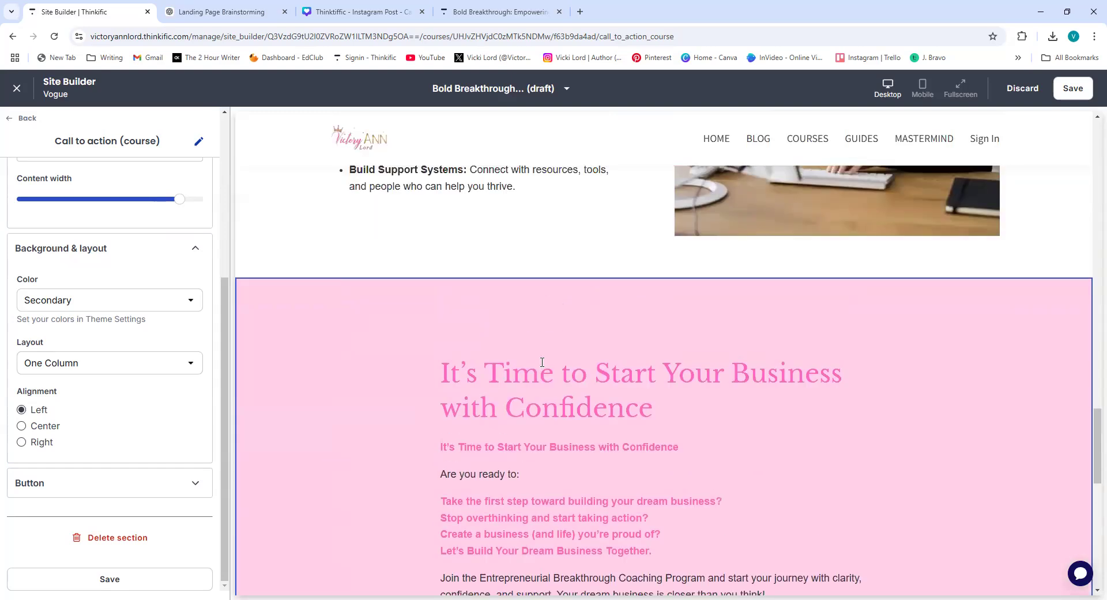
click(21, 427)
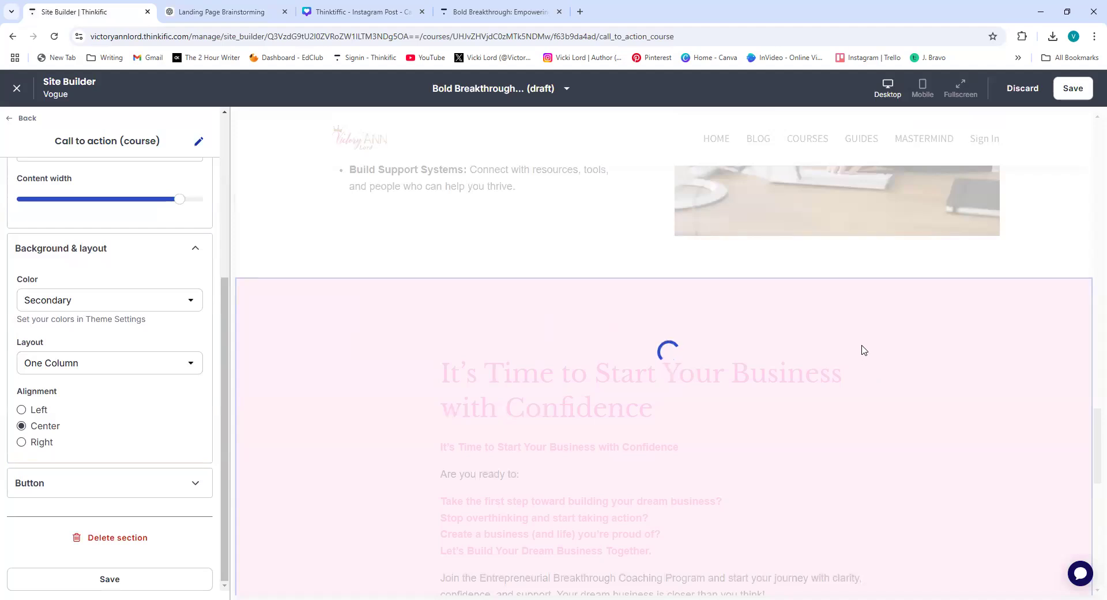
scroll(864, 349, down, 3)
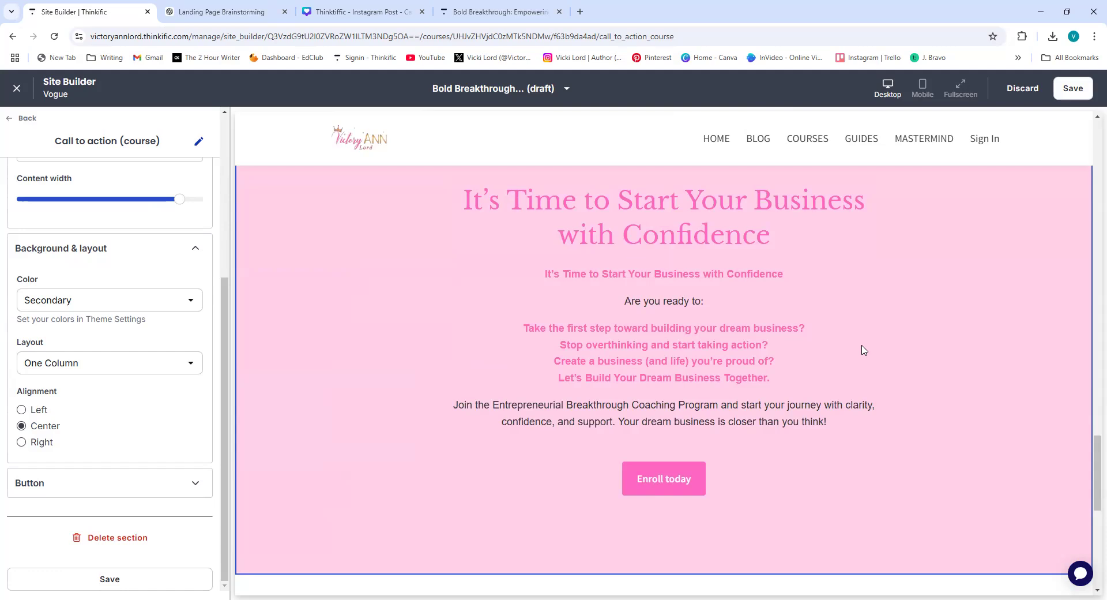
scroll(845, 350, up, 5)
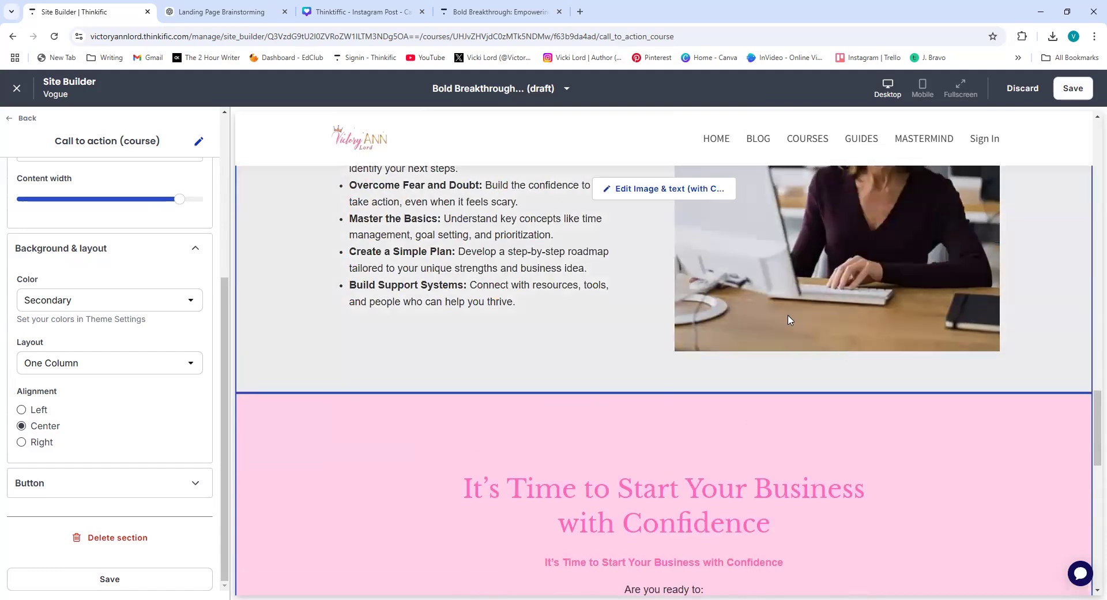
click(1069, 89)
Step: Open the Curriculum smart section for editing and change its heading to "Workshop curriculum"
scroll(657, 427, down, 7)
scroll(664, 423, down, 4)
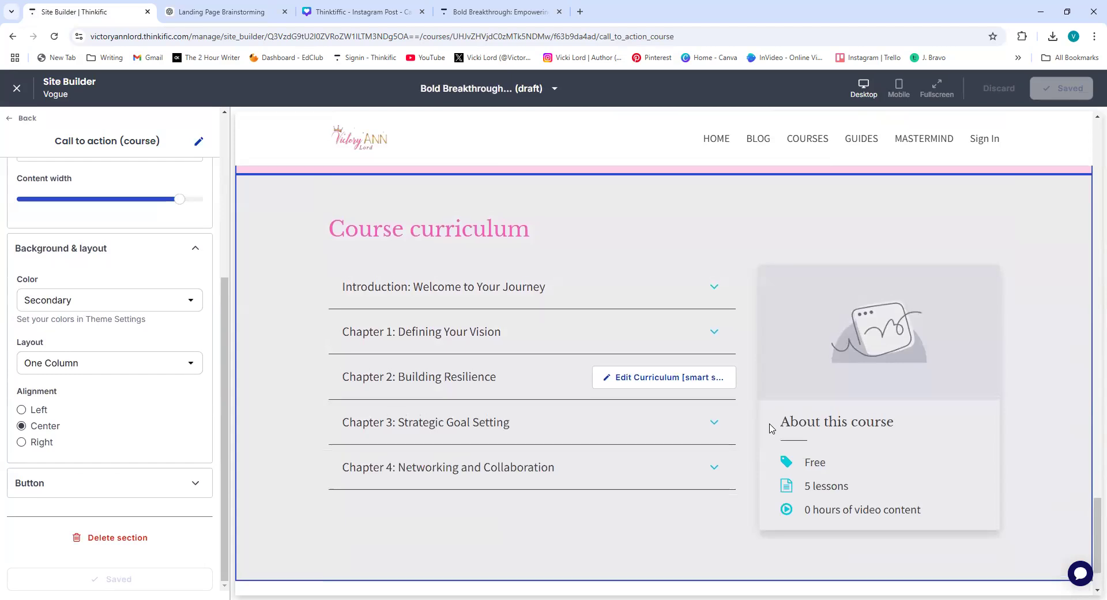
scroll(771, 427, up, 18)
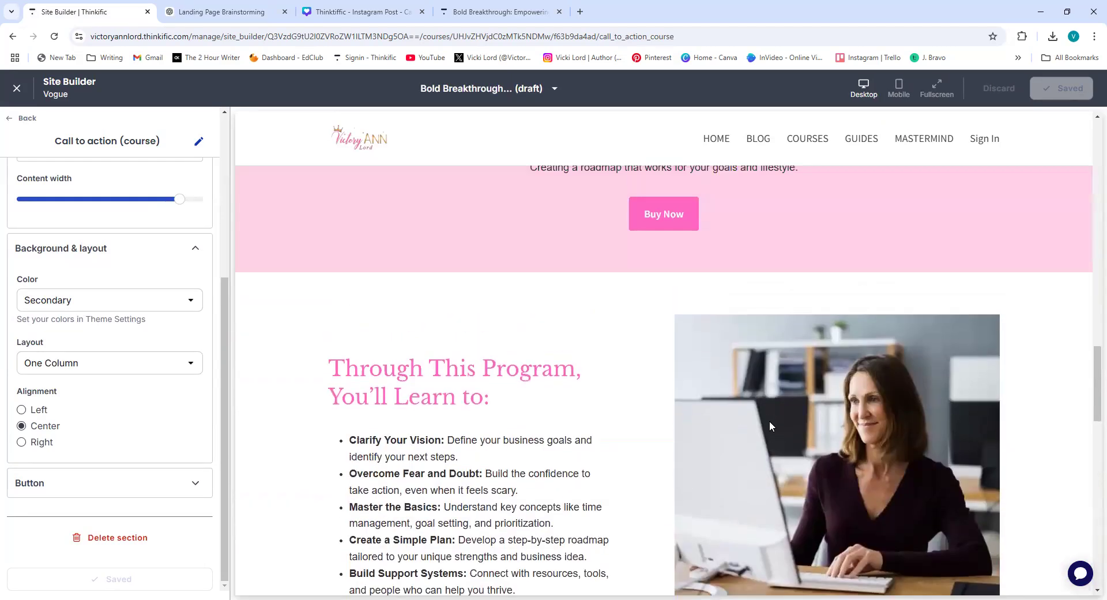
scroll(769, 424, down, 18)
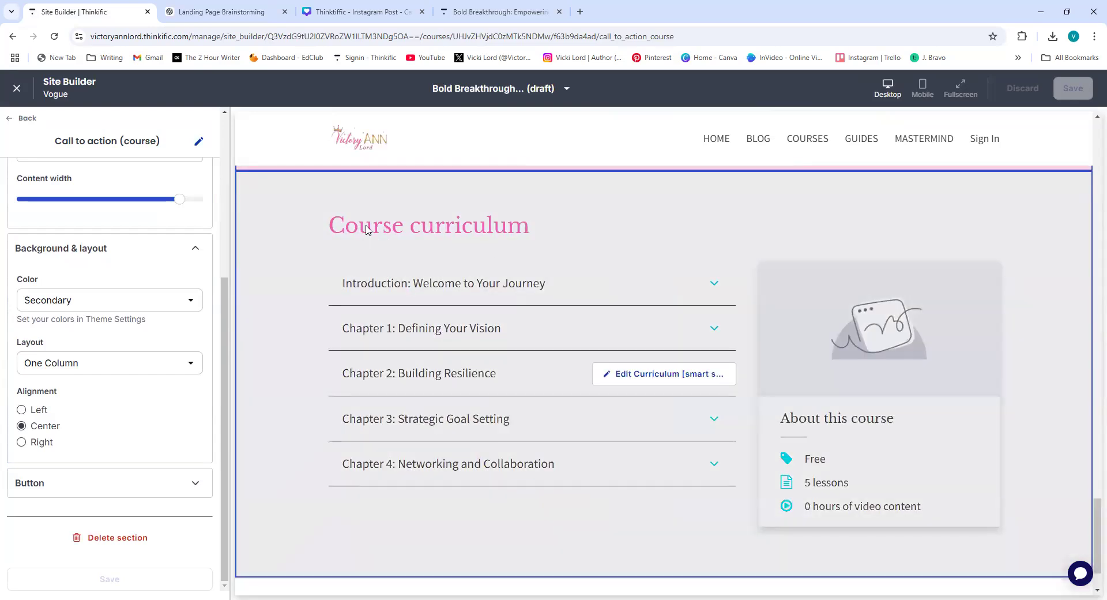
click(626, 373)
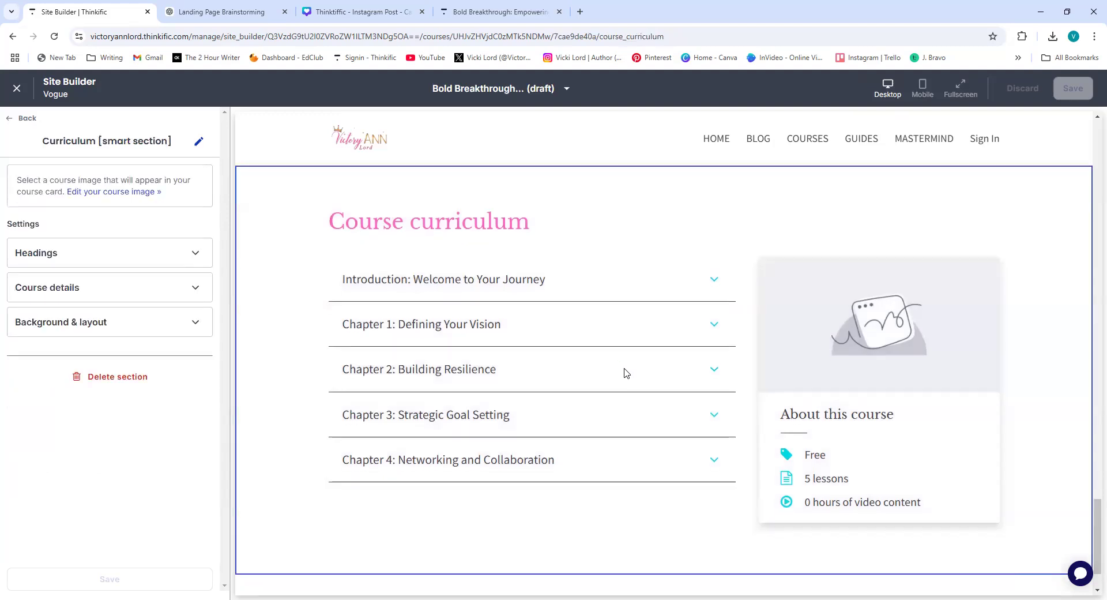
click(119, 290)
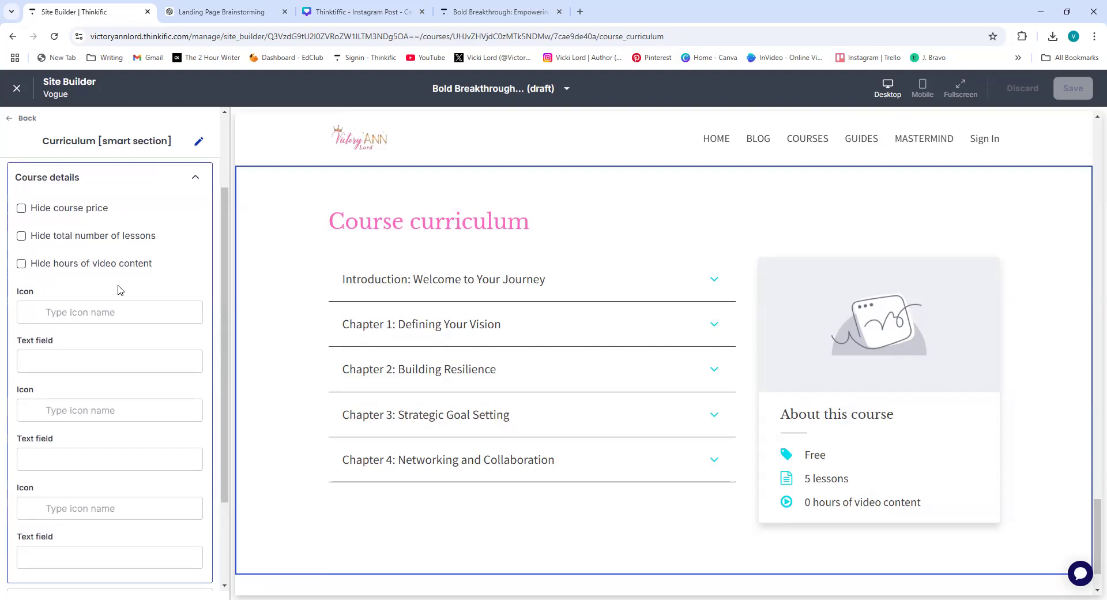
scroll(120, 290, up, 2)
click(121, 253)
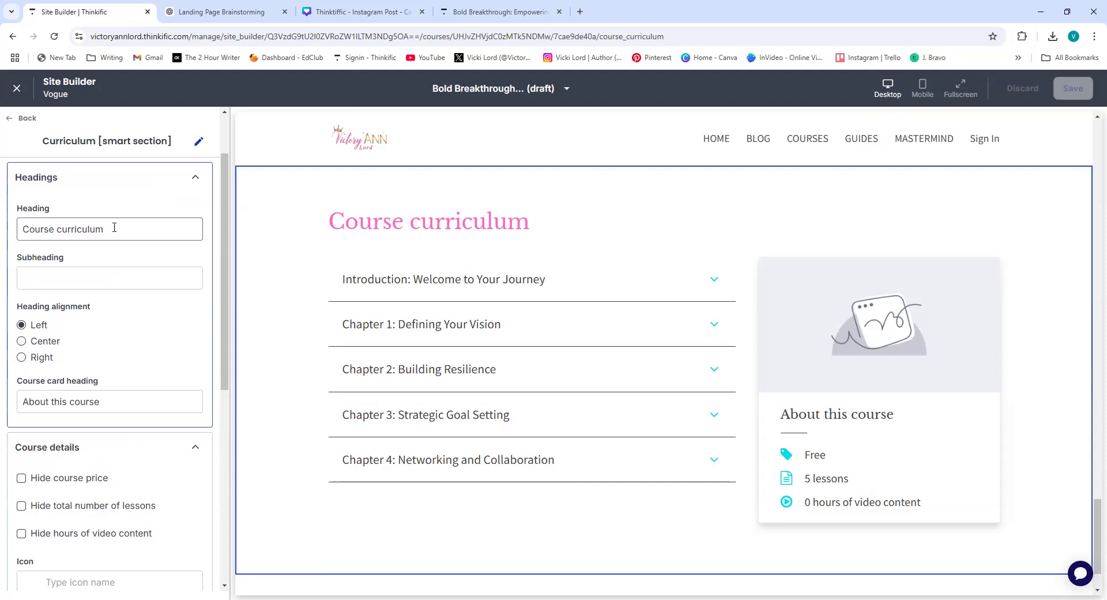
key(BackSpace)
key(BackSpace)
key(BackSpace)
key(BackSpace)
key(BackSpace)
key(BackSpace)
text(Workshop)
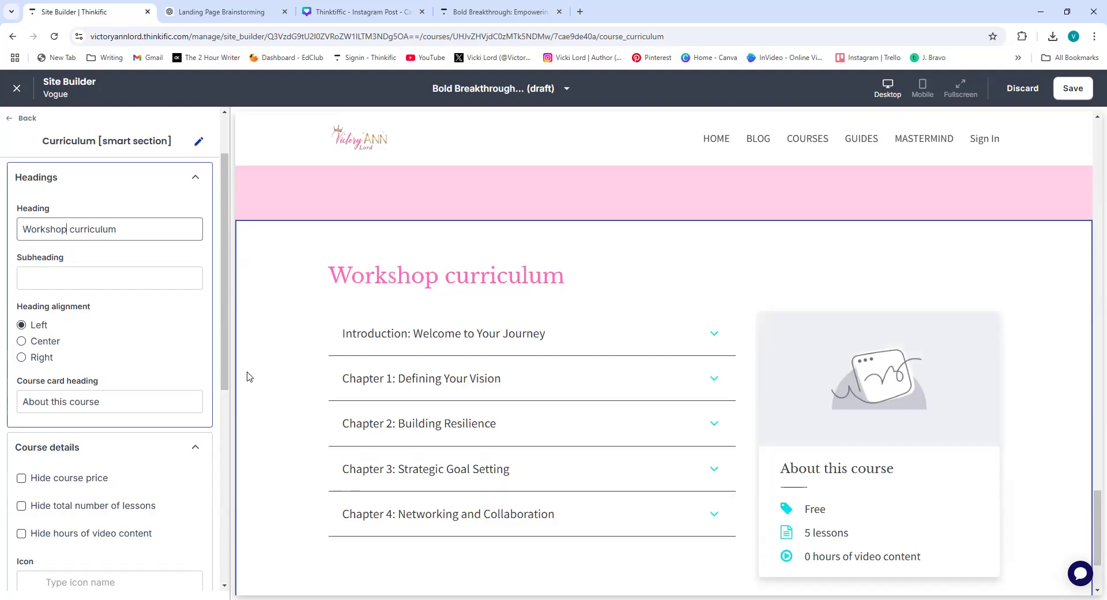
Step: Change the Curriculum section's course card heading to "About this coaching program" and save the page
double_click(109, 406)
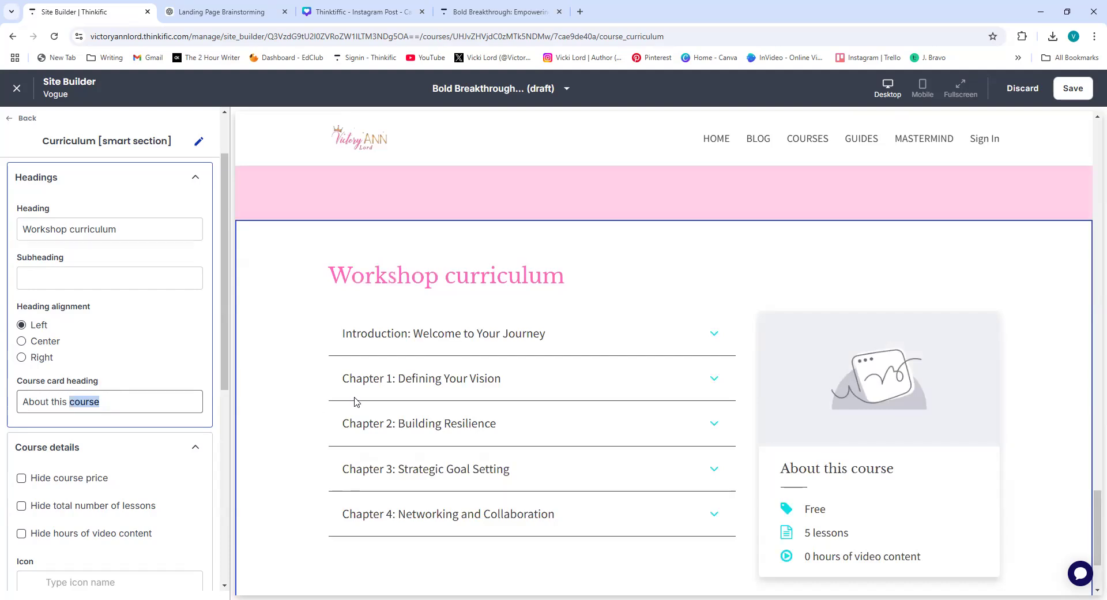
key(BackSpace)
text(coaching program)
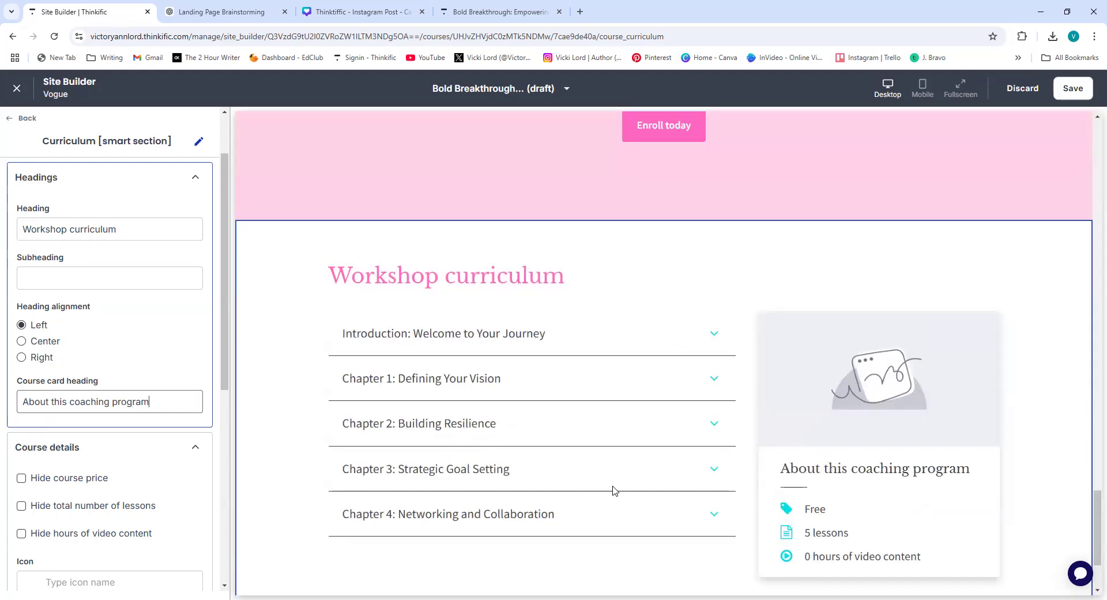
scroll(613, 490, up, 5)
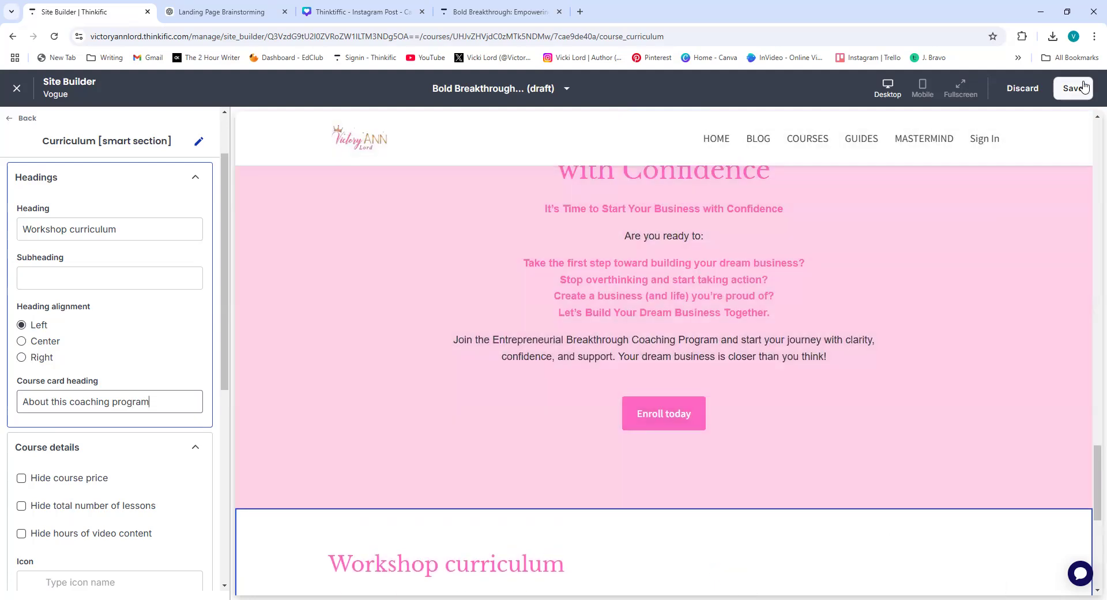
click(1073, 88)
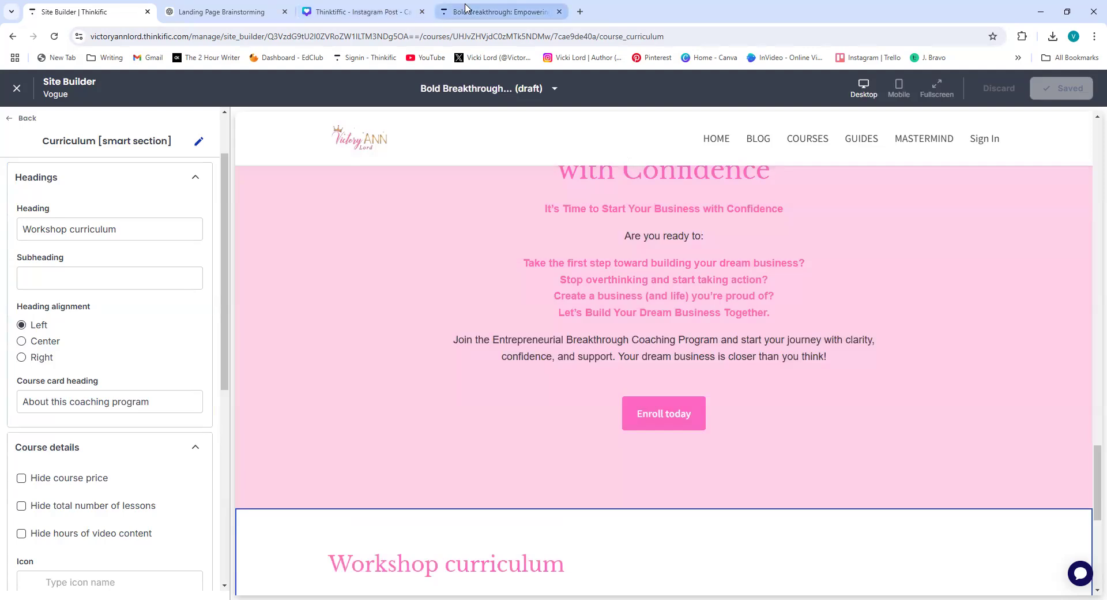
Step: Switch to the Bold Breakthrough preview page, reload it, and review its sections from the opening banner down to the curriculum
click(466, 8)
click(54, 36)
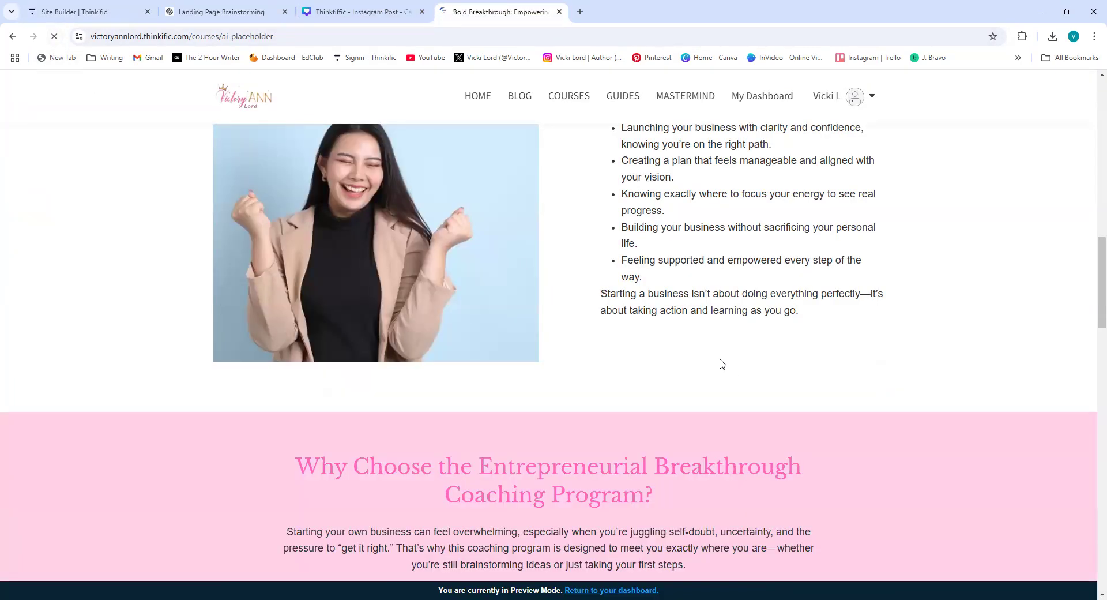
scroll(722, 364, up, 15)
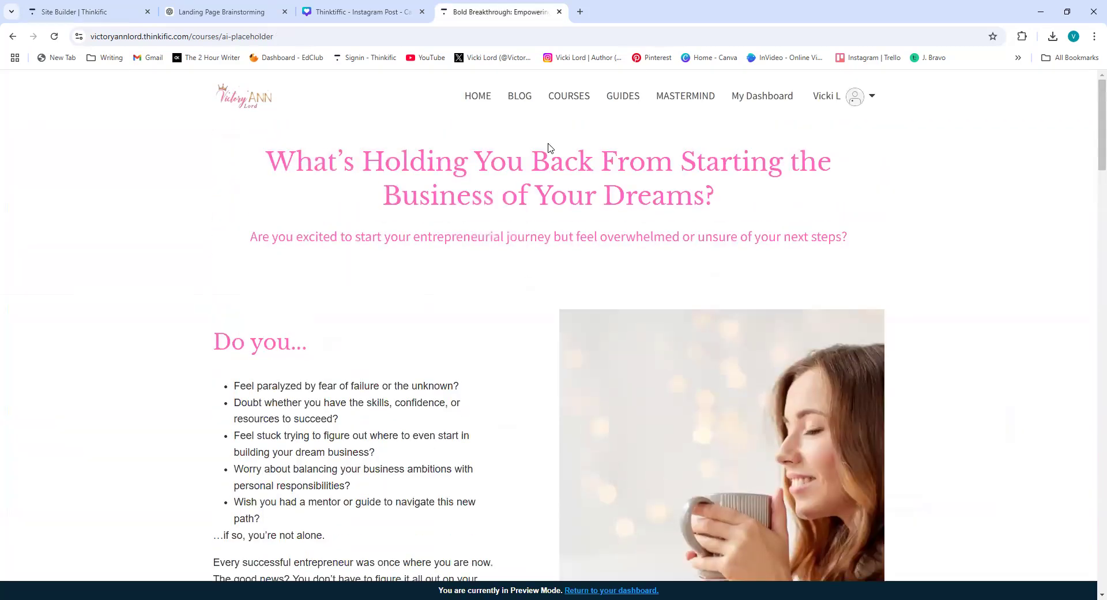
scroll(519, 241, down, 7)
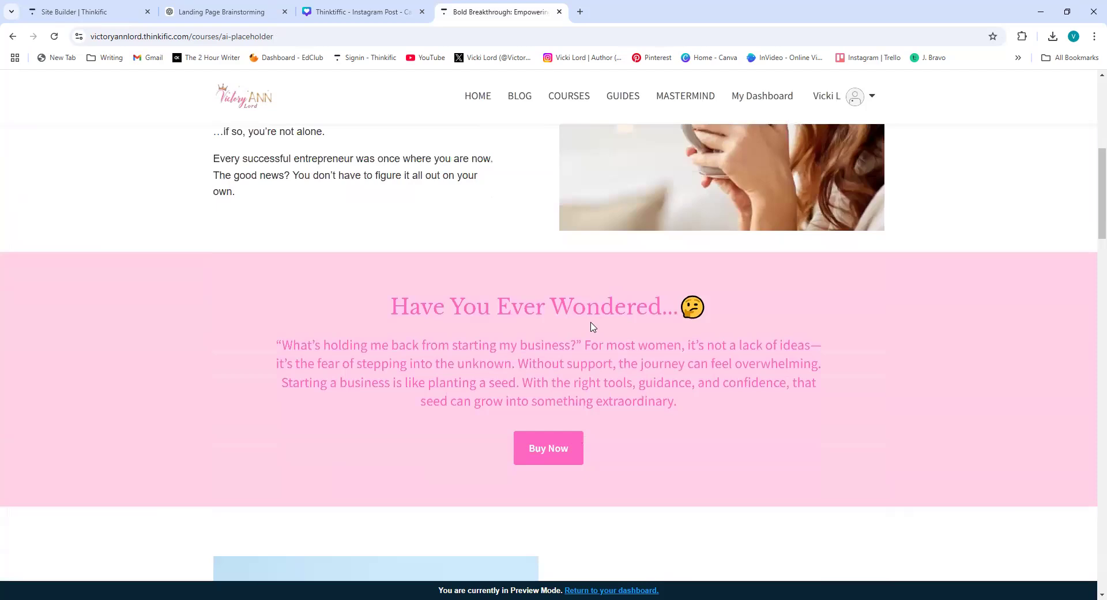
scroll(593, 327, down, 4)
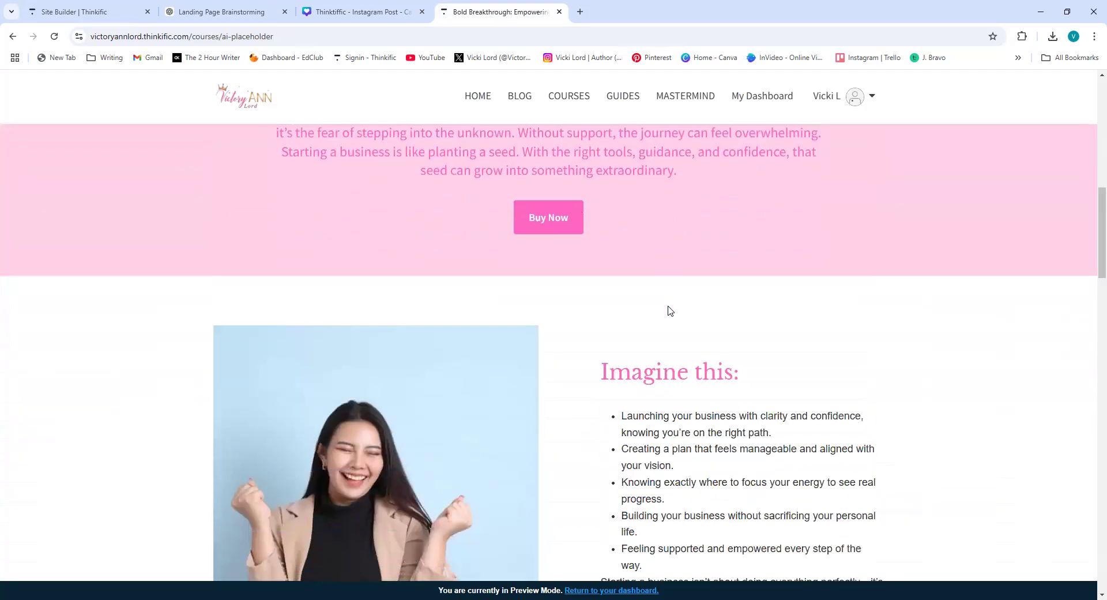
scroll(670, 312, down, 1)
scroll(668, 304, up, 4)
scroll(681, 390, down, 4)
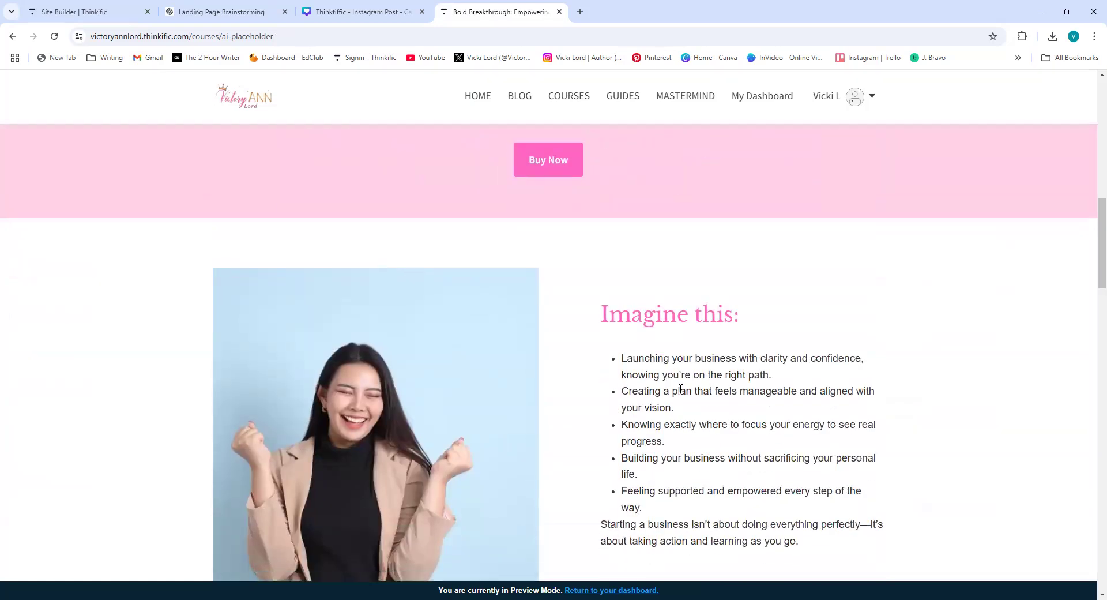
scroll(681, 390, down, 3)
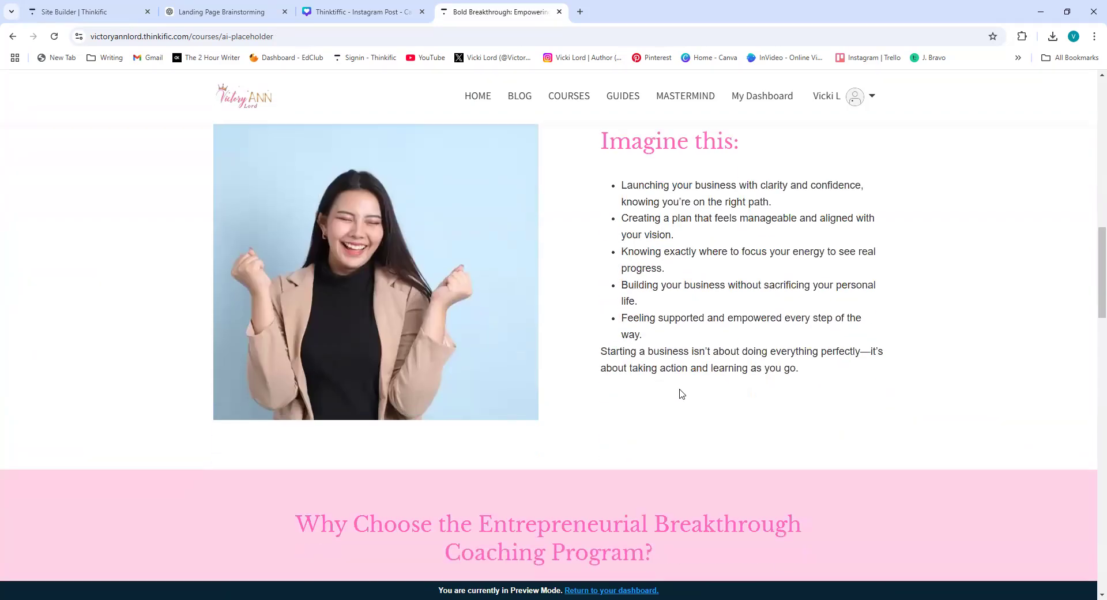
scroll(681, 394, down, 5)
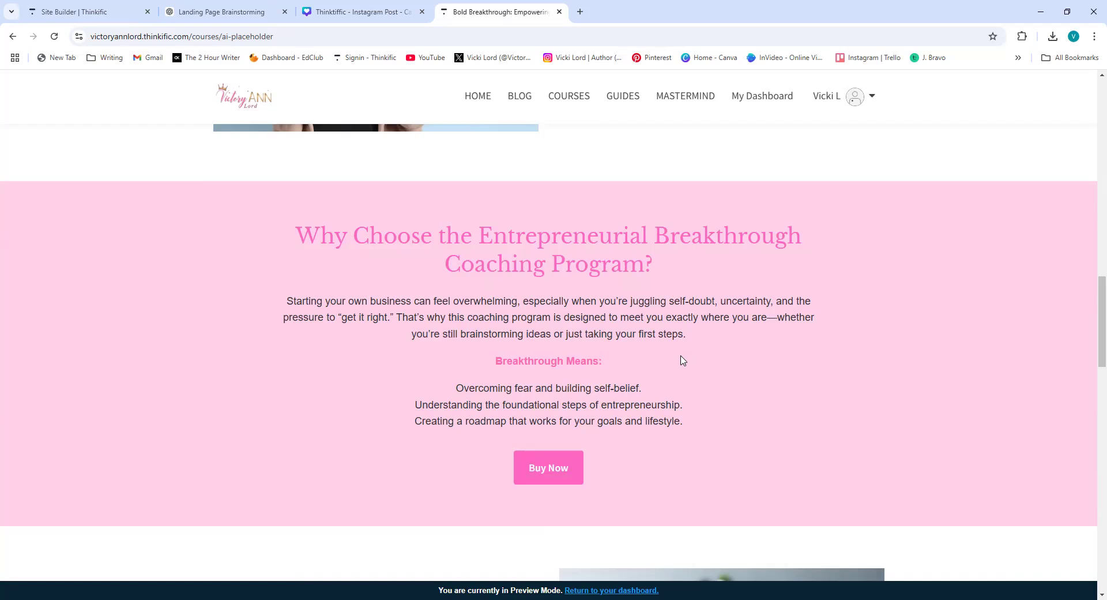
scroll(683, 361, down, 3)
scroll(683, 360, down, 2)
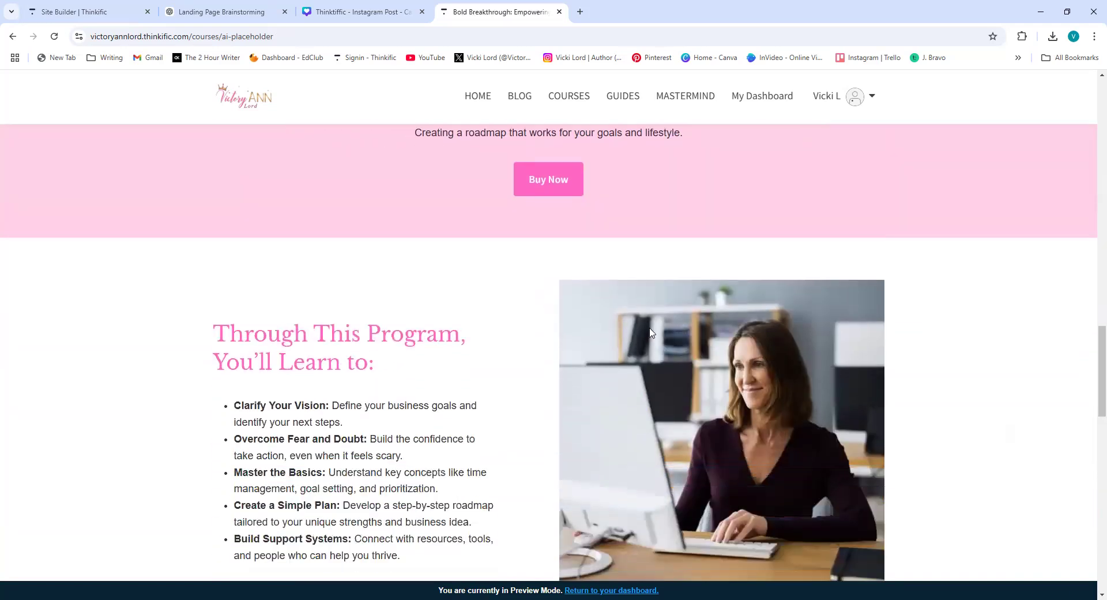
scroll(528, 320, down, 7)
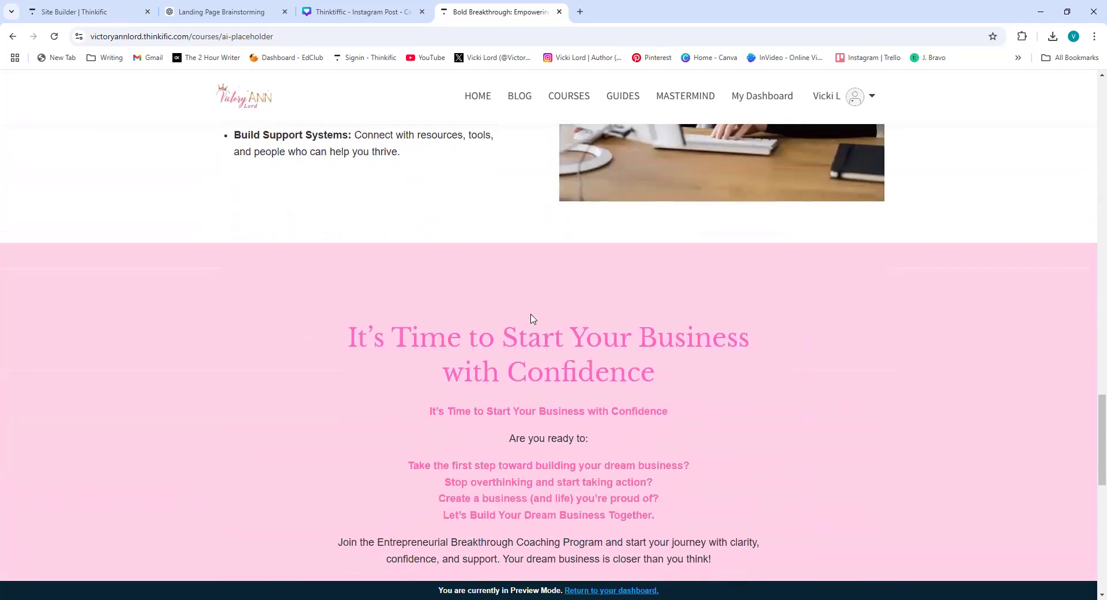
scroll(520, 318, down, 3)
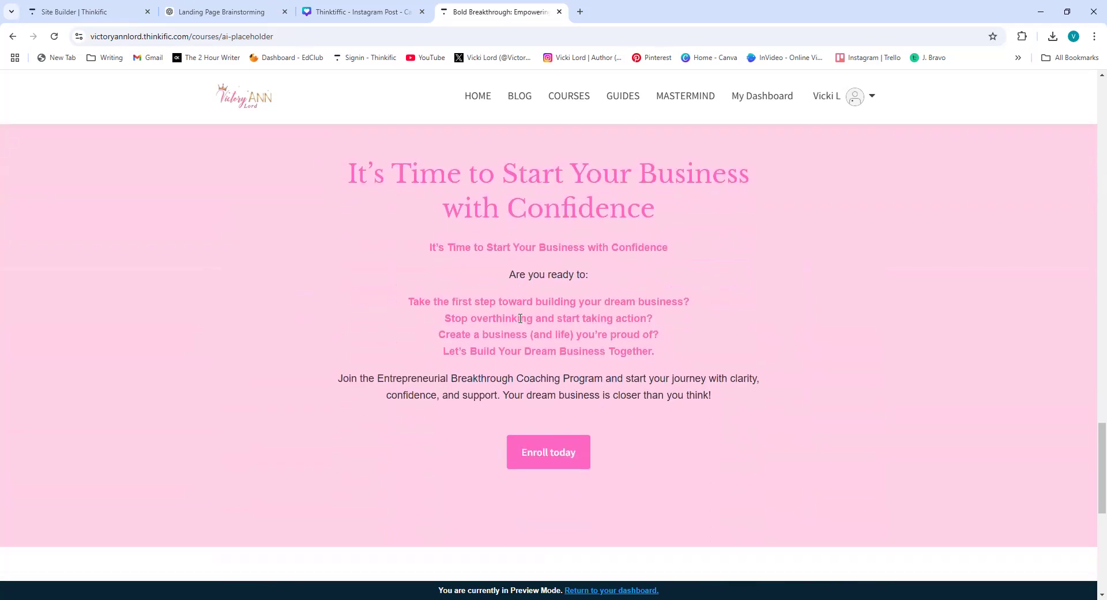
scroll(632, 327, down, 1)
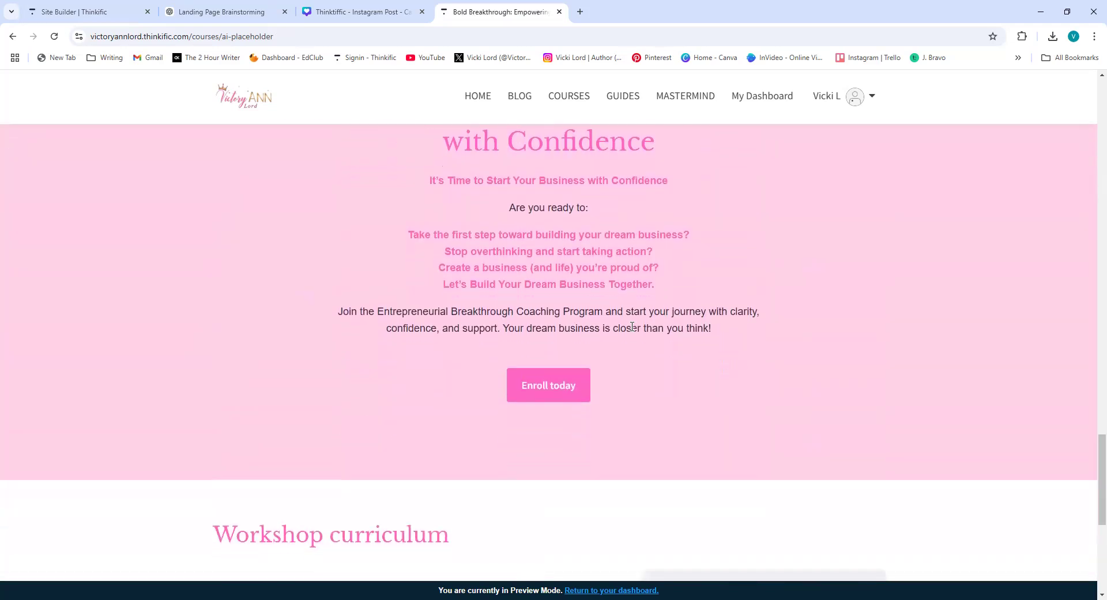